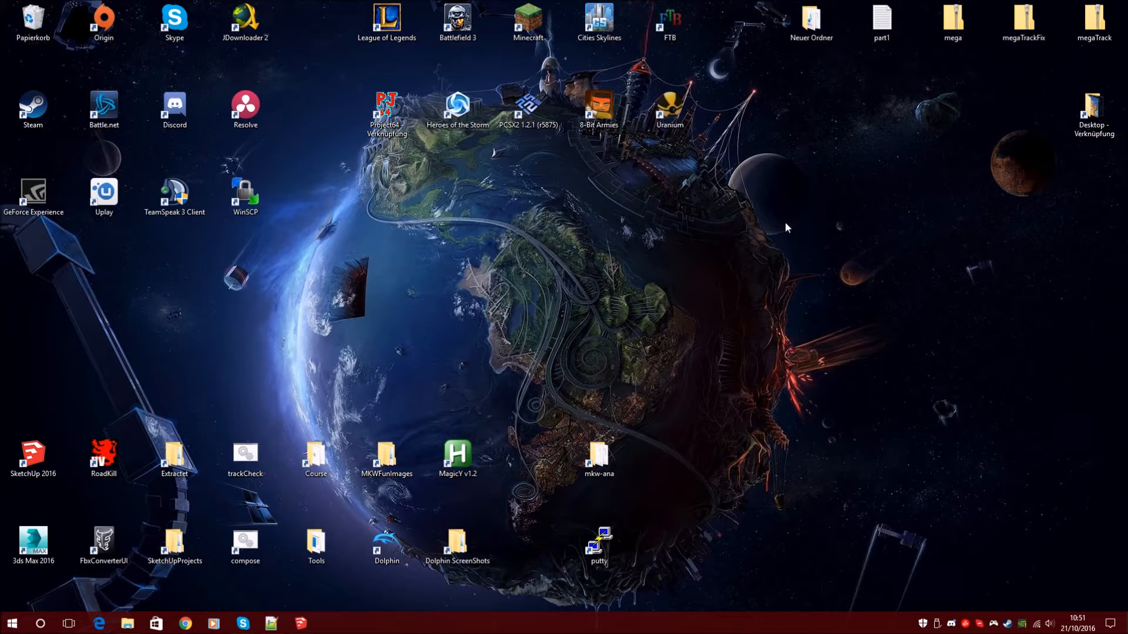
- Launch SketchUp 2016 and start a new model with the Simple Template - Meters template
{"action": "left_click", "coordinate": [33, 455]}
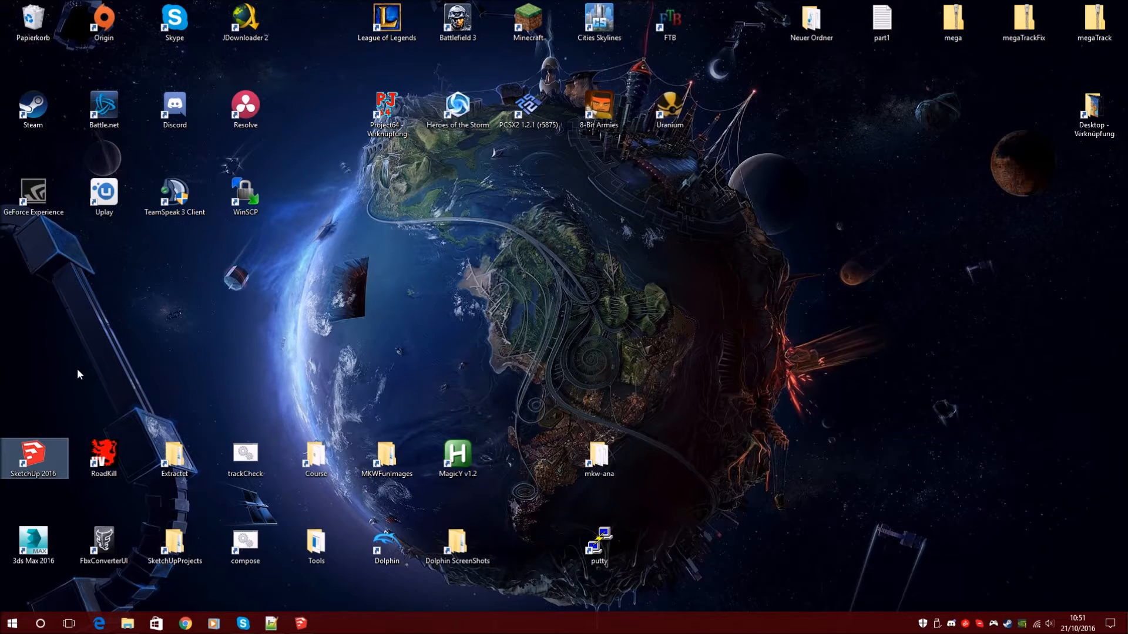
{"action": "double_click", "coordinate": [47, 458]}
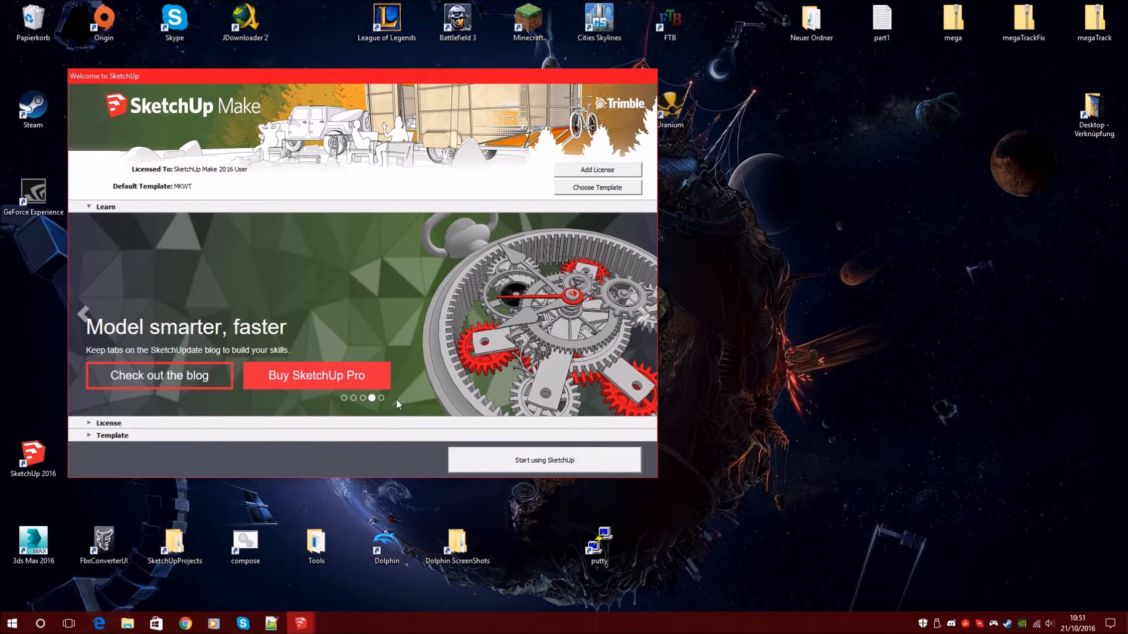
{"action": "left_click", "coordinate": [90, 438]}
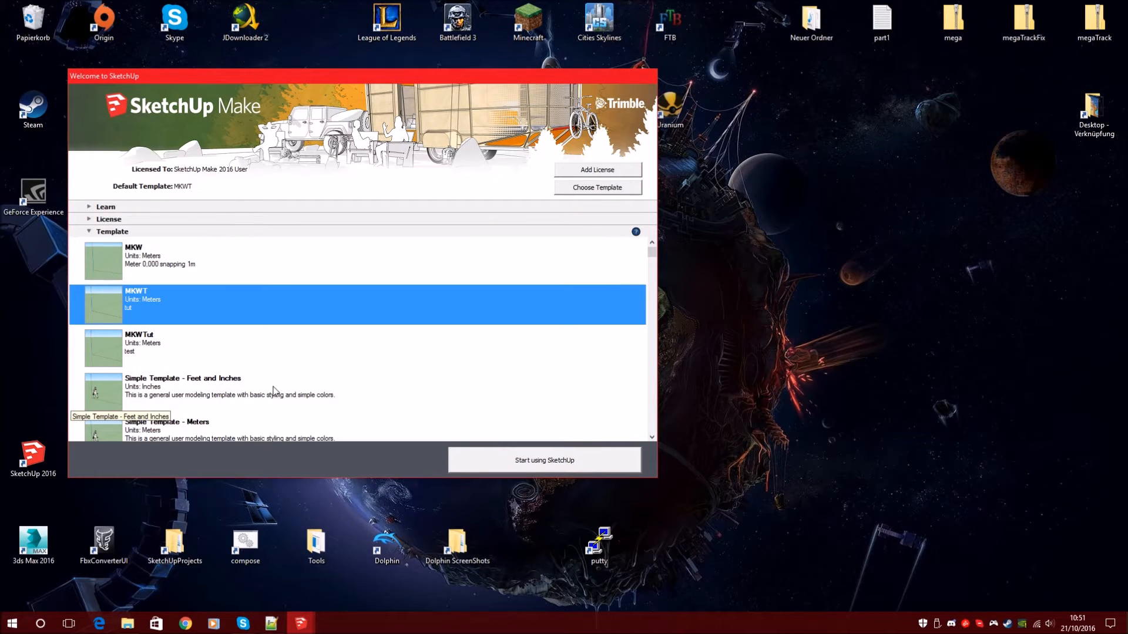
{"action": "scroll", "coordinate": [276, 391], "scroll_direction": "down", "scroll_amount": 1}
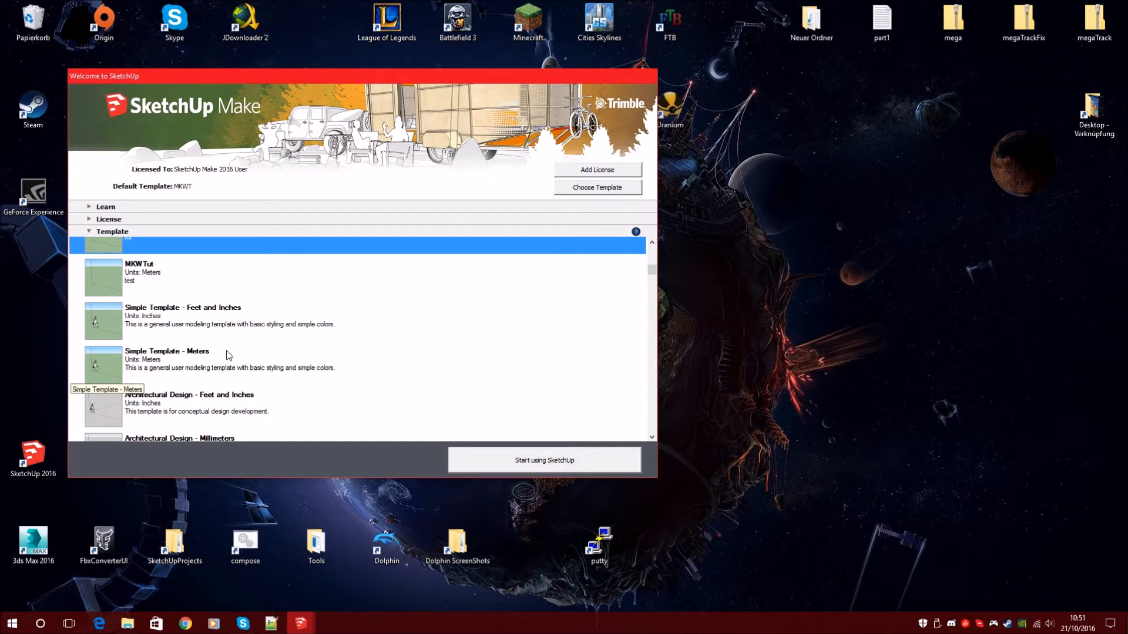
{"action": "left_click", "coordinate": [200, 367]}
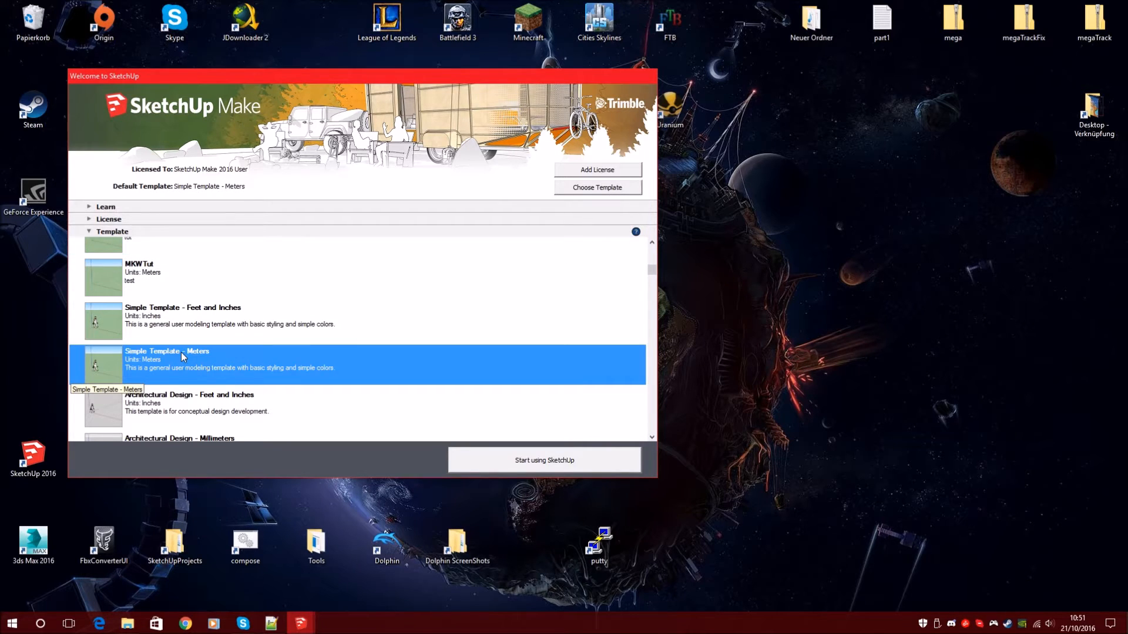
{"action": "left_click", "coordinate": [560, 461]}
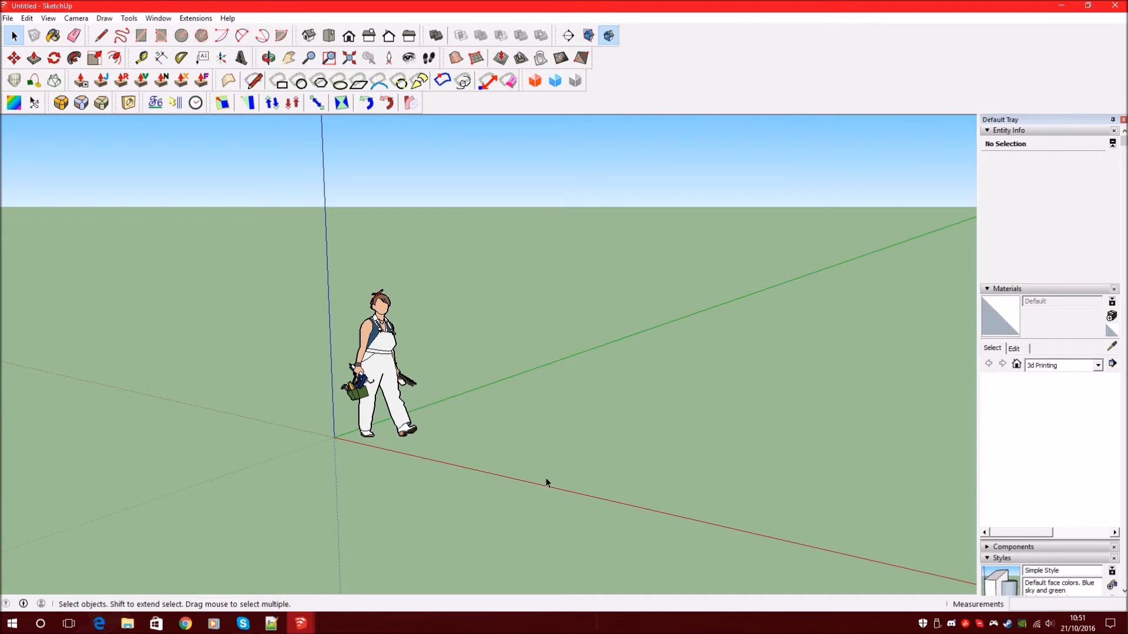
- Delete the default person figure standing at the origin of the new model
{"action": "key", "text": "ctrl+a"}
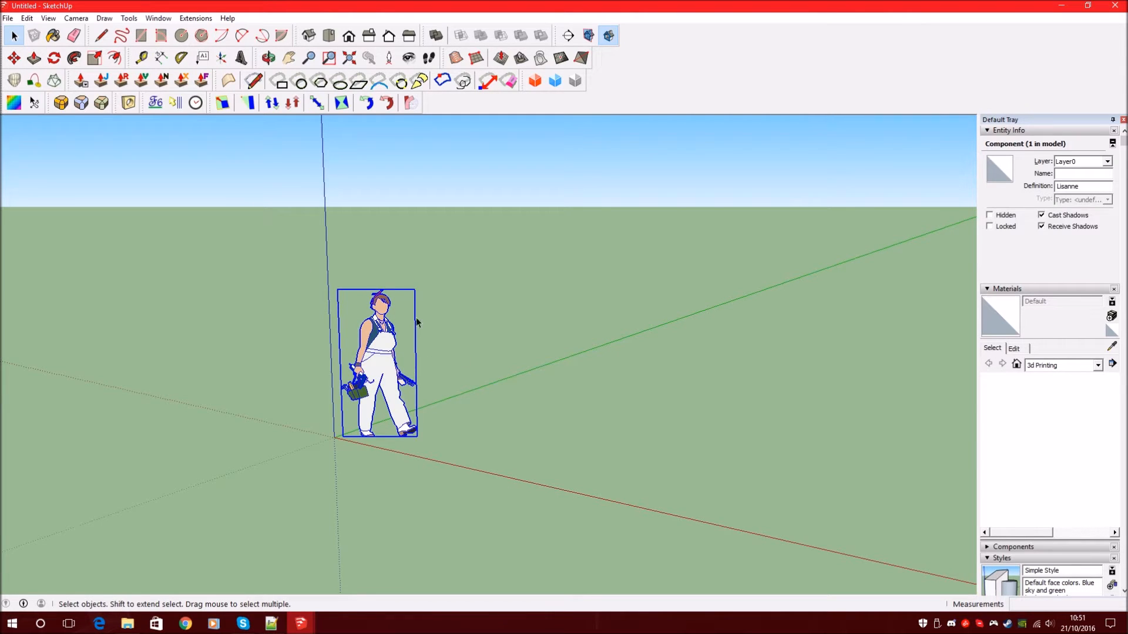
{"action": "left_click", "coordinate": [492, 405]}
{"action": "left_click_drag", "start_coordinate": [297, 206], "coordinate": [540, 548]}
{"action": "key", "text": "Delete"}
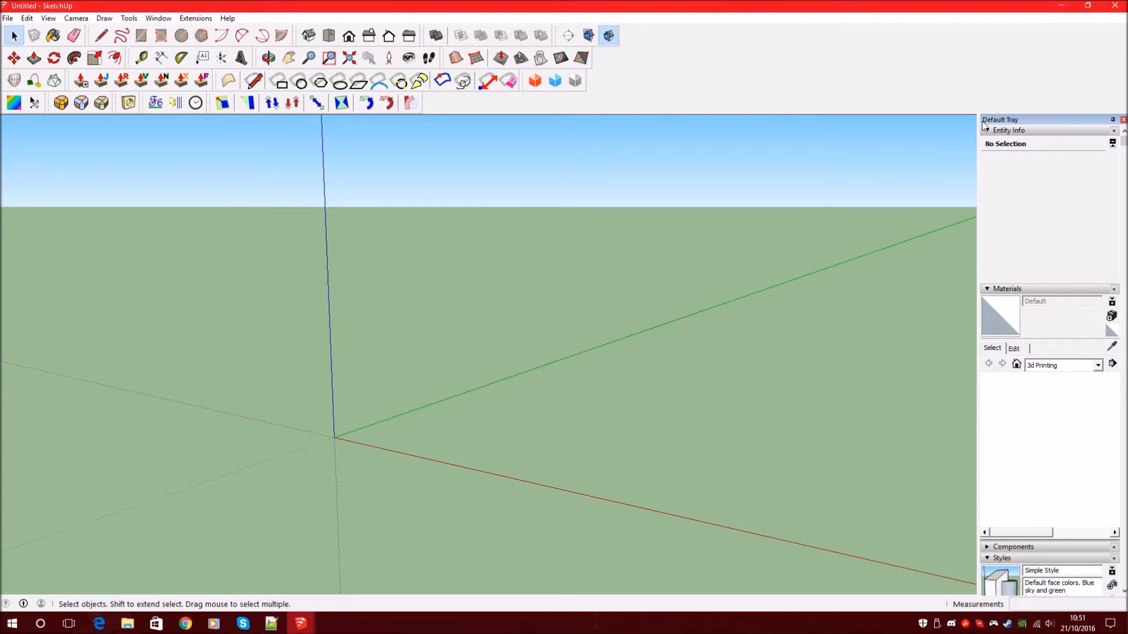
- Change the back face color of the Simple Style to an olive yellow using the color wheel
{"action": "scroll", "coordinate": [1002, 411], "scroll_direction": "down", "scroll_amount": 5}
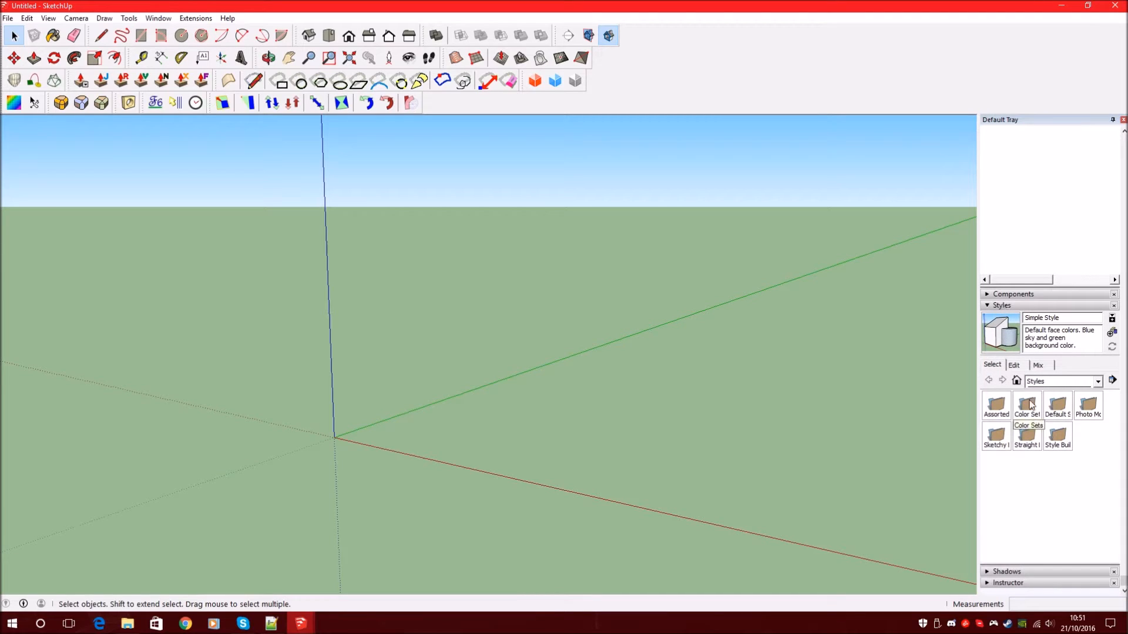
{"action": "left_click", "coordinate": [1014, 365]}
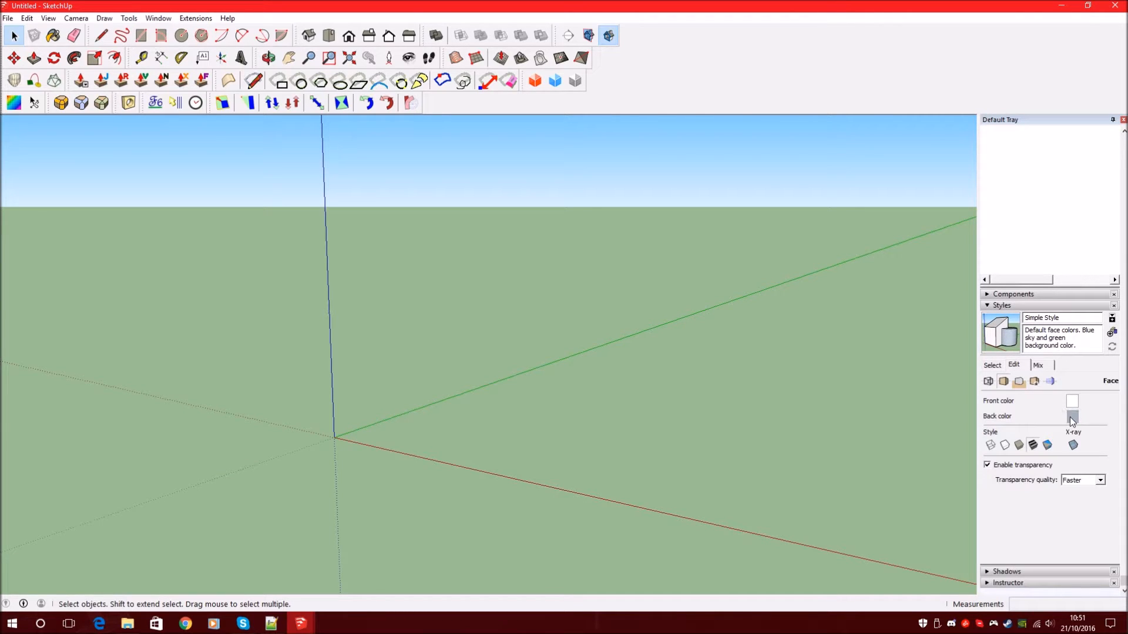
{"action": "left_click", "coordinate": [1072, 417]}
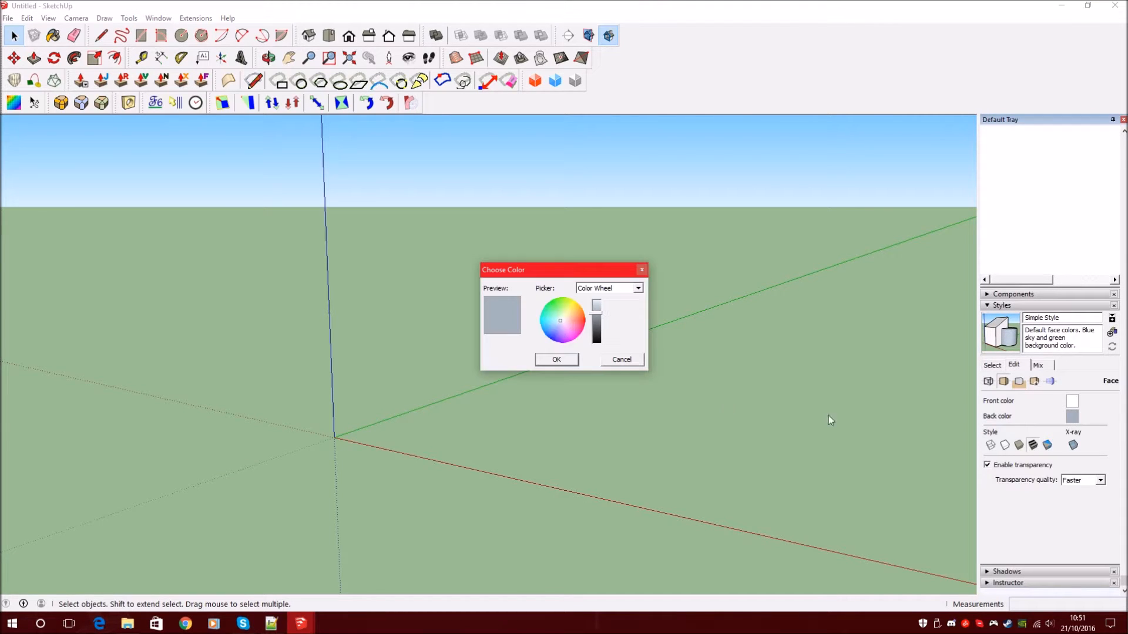
{"action": "left_click", "coordinate": [569, 305]}
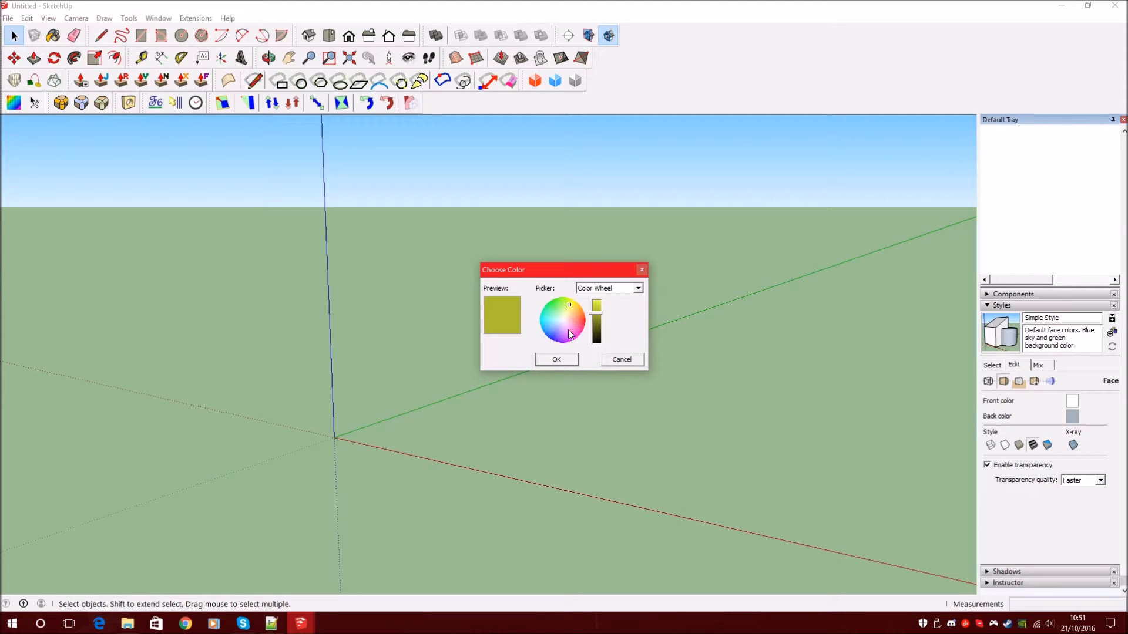
{"action": "left_click", "coordinate": [565, 362]}
- Save the model as a template named MKWtut and set it as the default template
{"action": "left_click", "coordinate": [8, 18]}
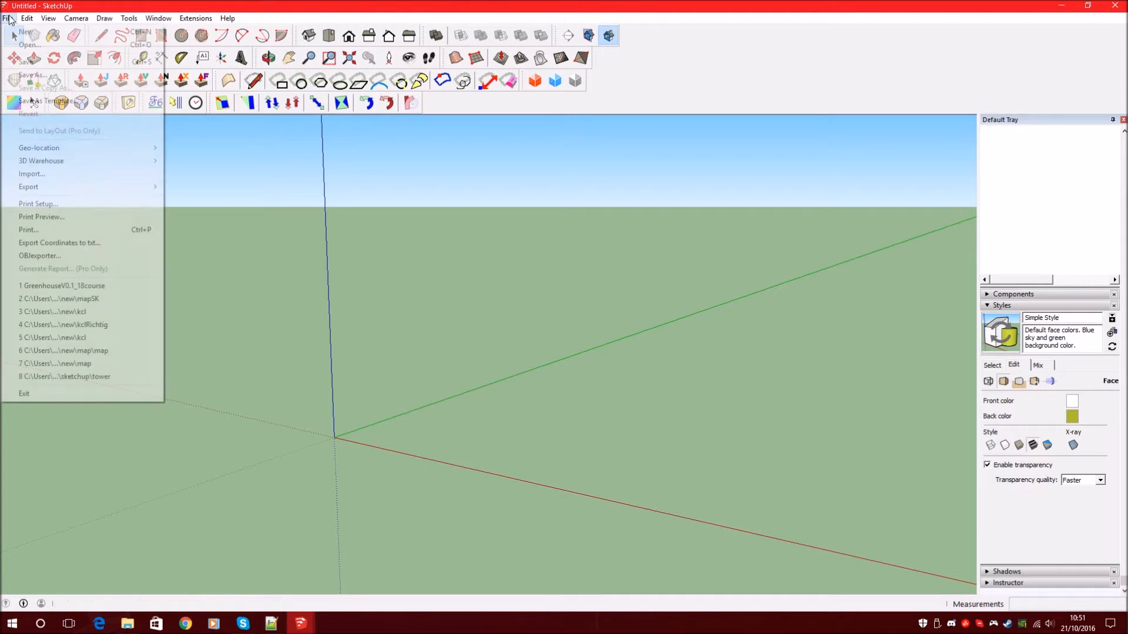
{"action": "left_click", "coordinate": [55, 101]}
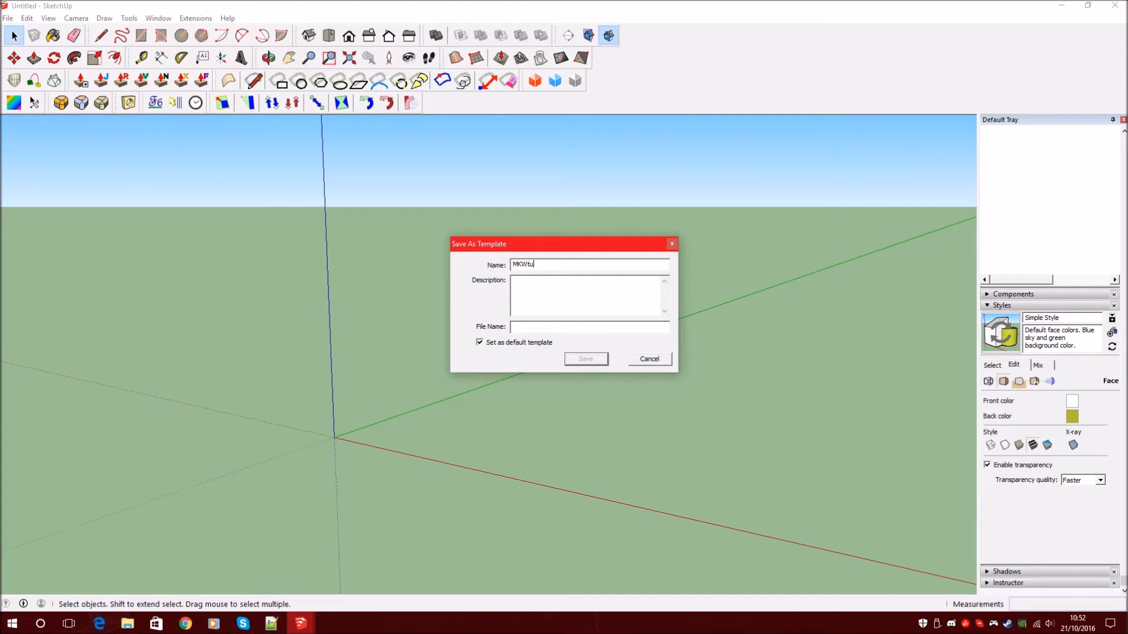
{"action": "type", "text": "MKWtut"}
{"action": "left_click", "coordinate": [590, 292]}
{"action": "left_click", "coordinate": [587, 360]}
{"action": "left_click", "coordinate": [534, 335]}
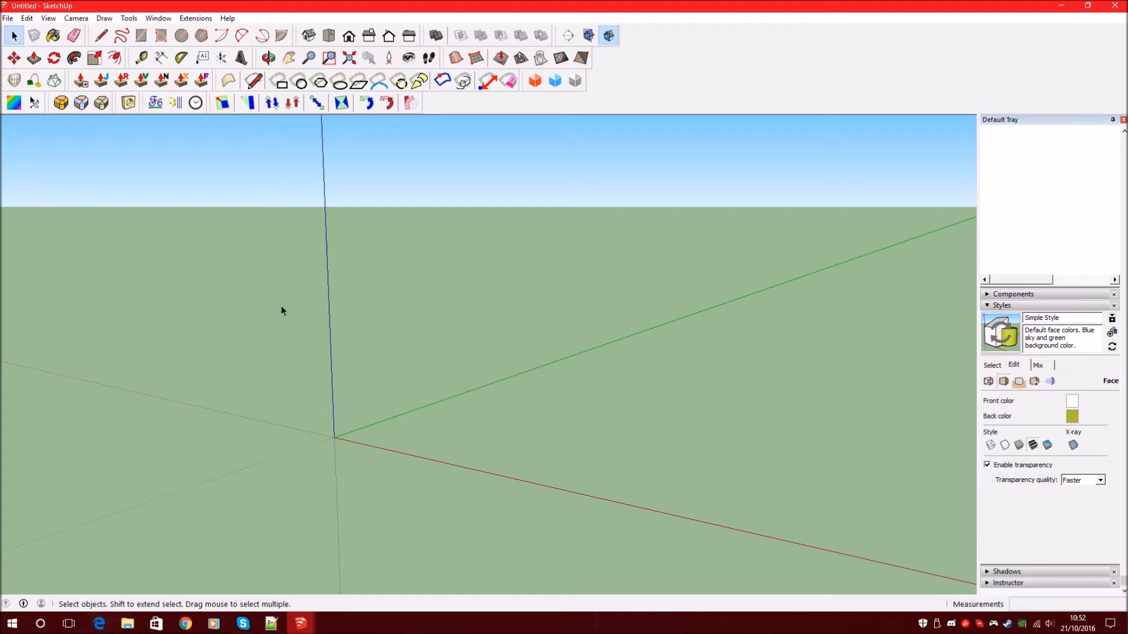
{"action": "left_click", "coordinate": [164, 22]}
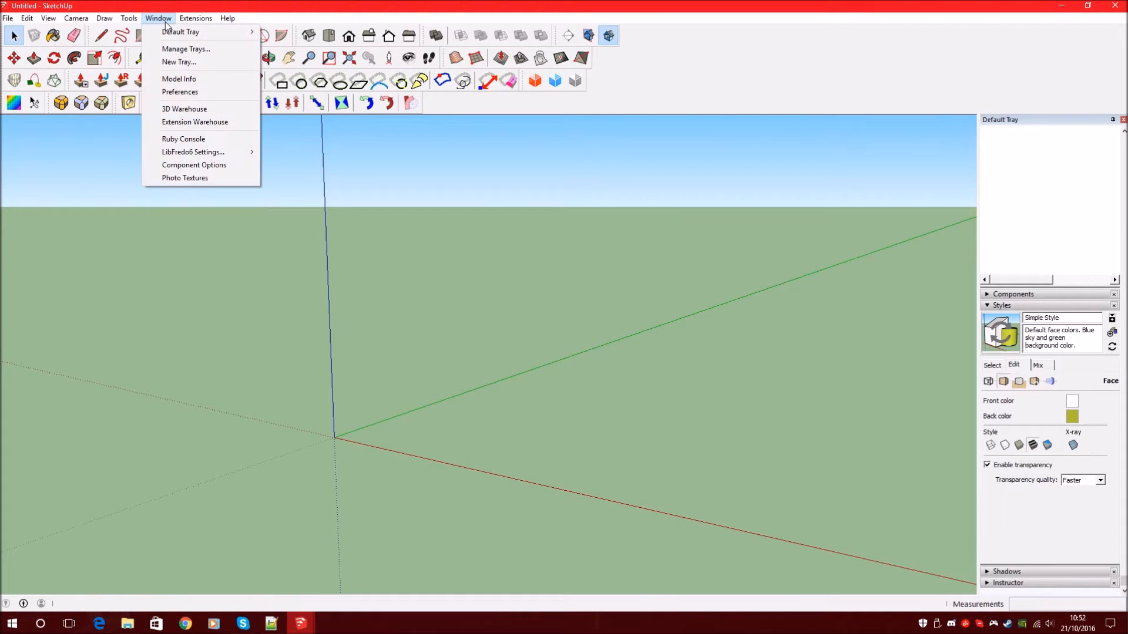
{"action": "left_click", "coordinate": [171, 94]}
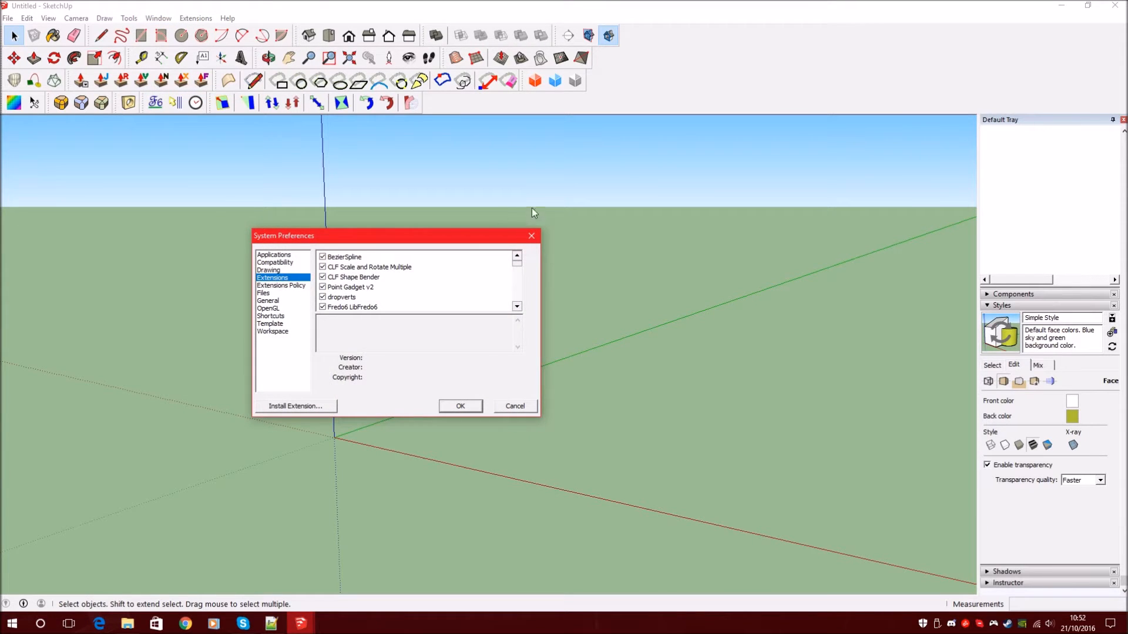
{"action": "left_click", "coordinate": [537, 236]}
- Start an extension installation from the preferences and browse to D:\Program Files (x86)\MKWiiCouse\Software\sketchupExtenions\rbz-files, copying the path from File Explorer
{"action": "left_click", "coordinate": [158, 18]}
{"action": "left_click", "coordinate": [187, 93]}
{"action": "left_click", "coordinate": [318, 406]}
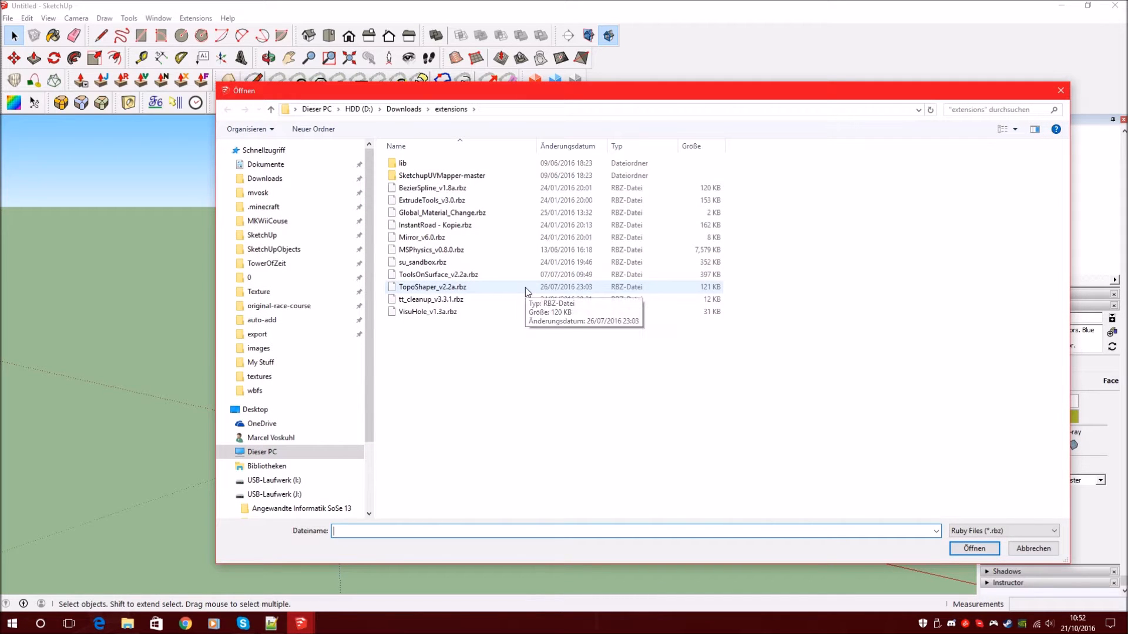
{"action": "mouse_move", "coordinate": [131, 624]}
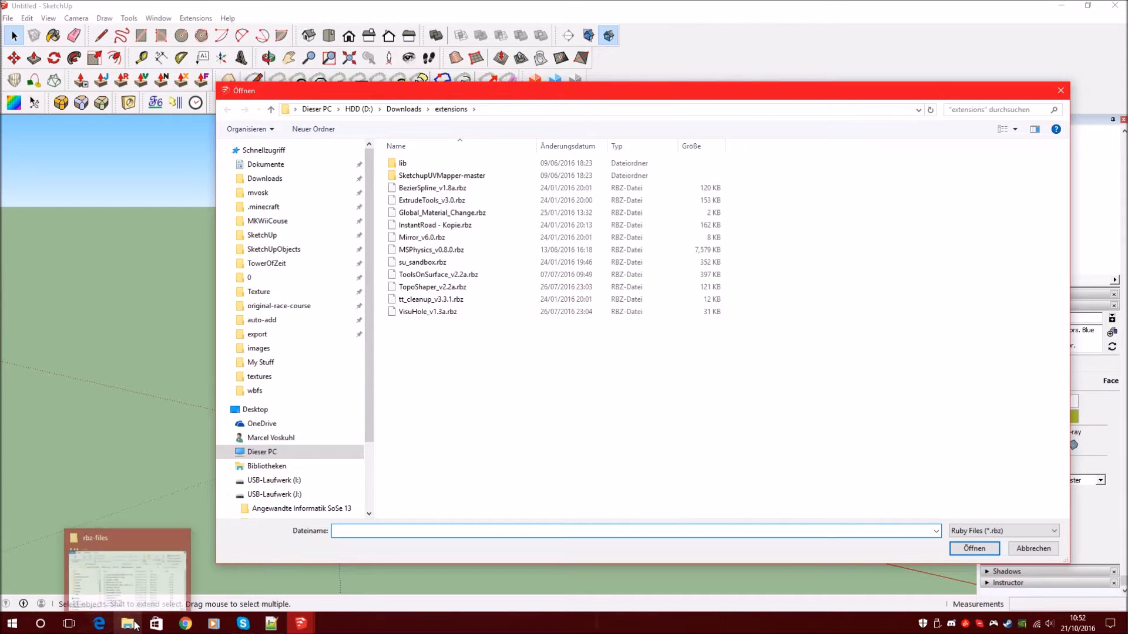
{"action": "left_click", "coordinate": [127, 570]}
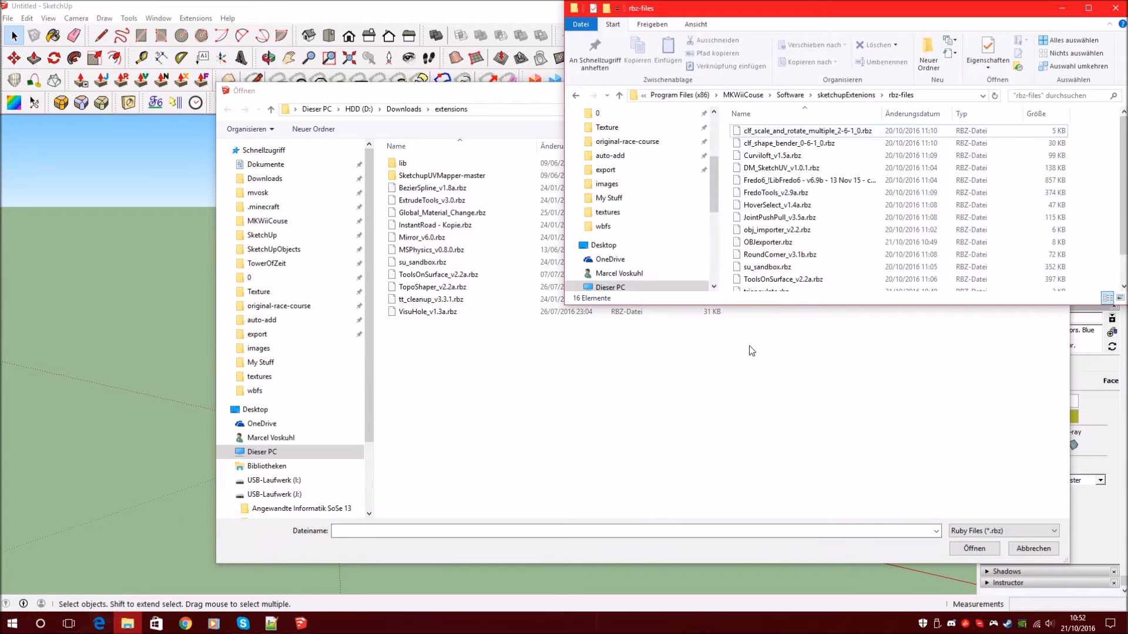
{"action": "left_click", "coordinate": [947, 97]}
{"action": "key", "text": "ctrl+c"}
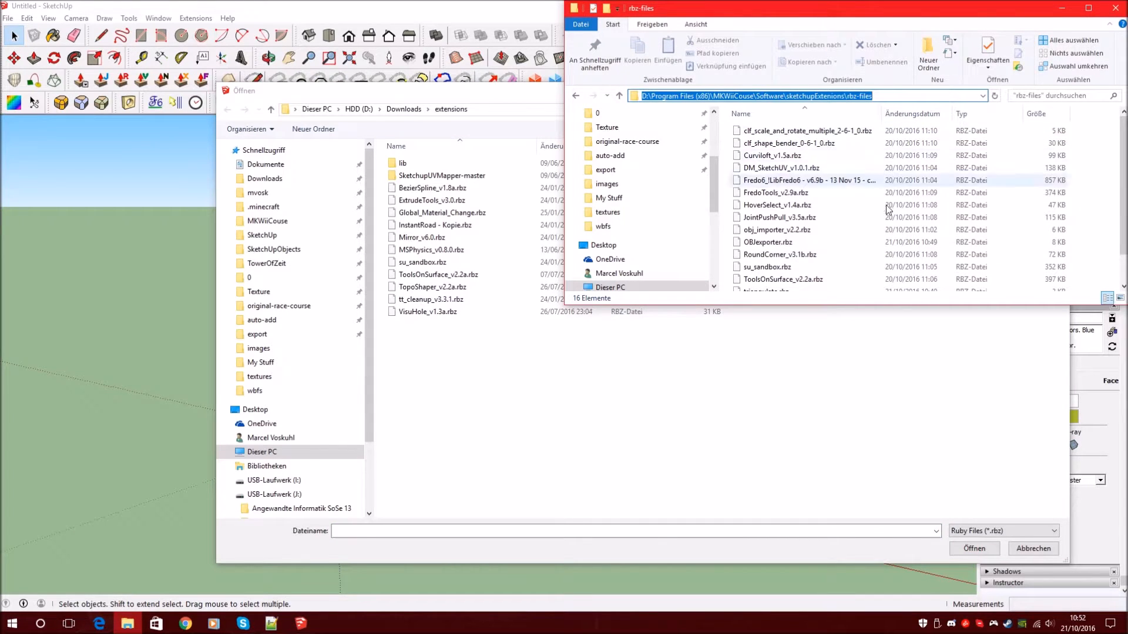
{"action": "left_click", "coordinate": [503, 110]}
{"action": "key", "text": "ctrl+v"}
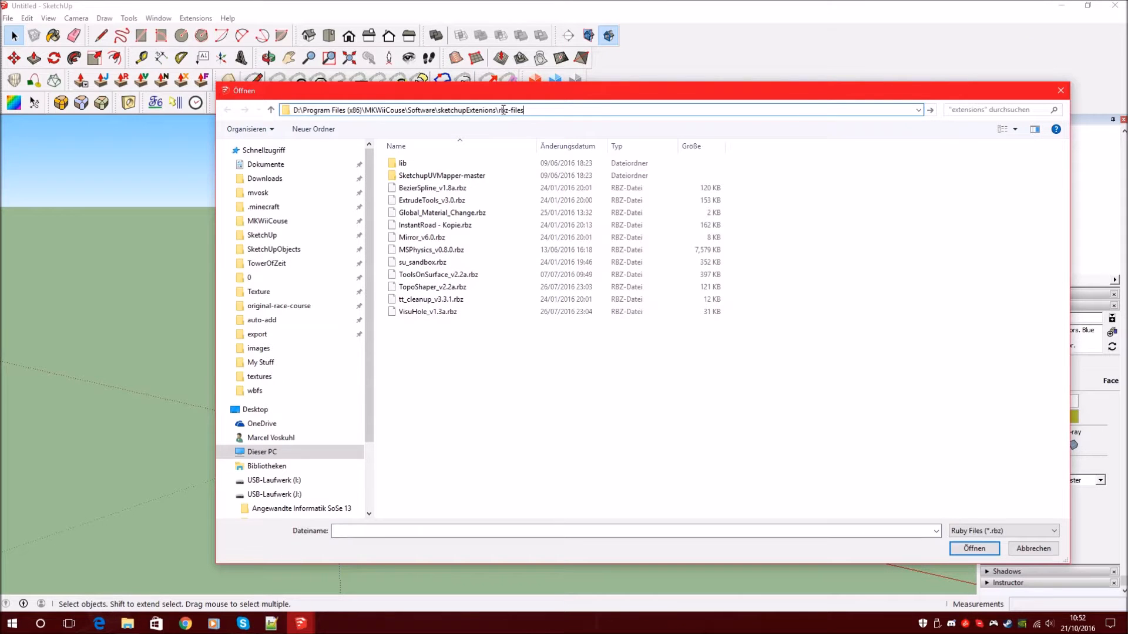
{"action": "key", "text": "Return"}
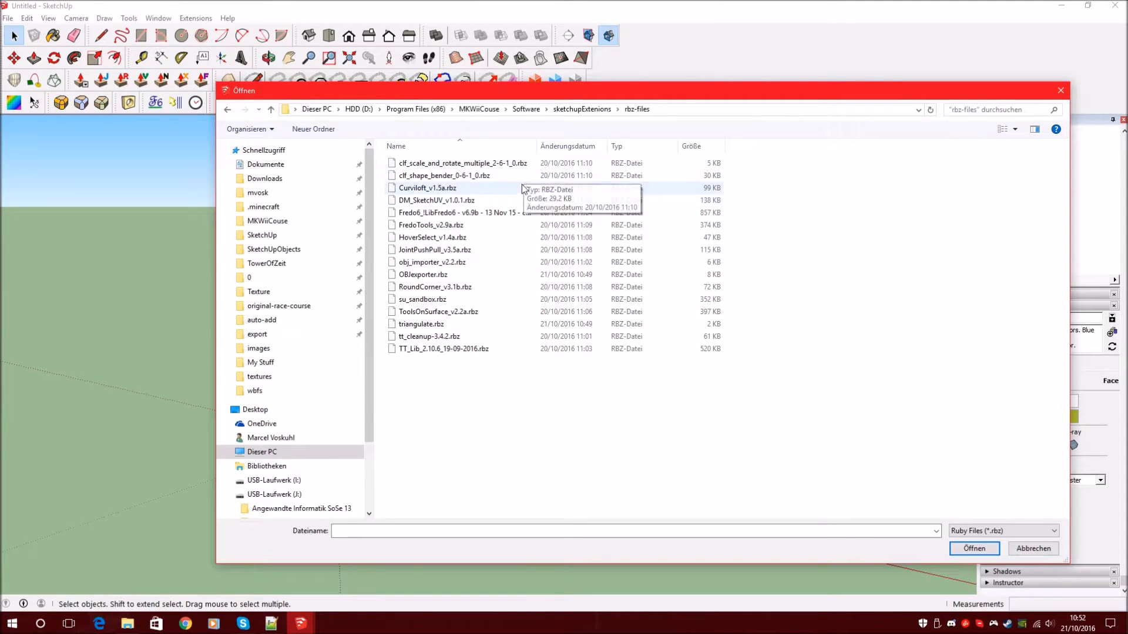
- Install the extension clf_scale_and_rotate_multiple_2-6-1_0.rbz and allow it file system access
{"action": "double_click", "coordinate": [487, 164]}
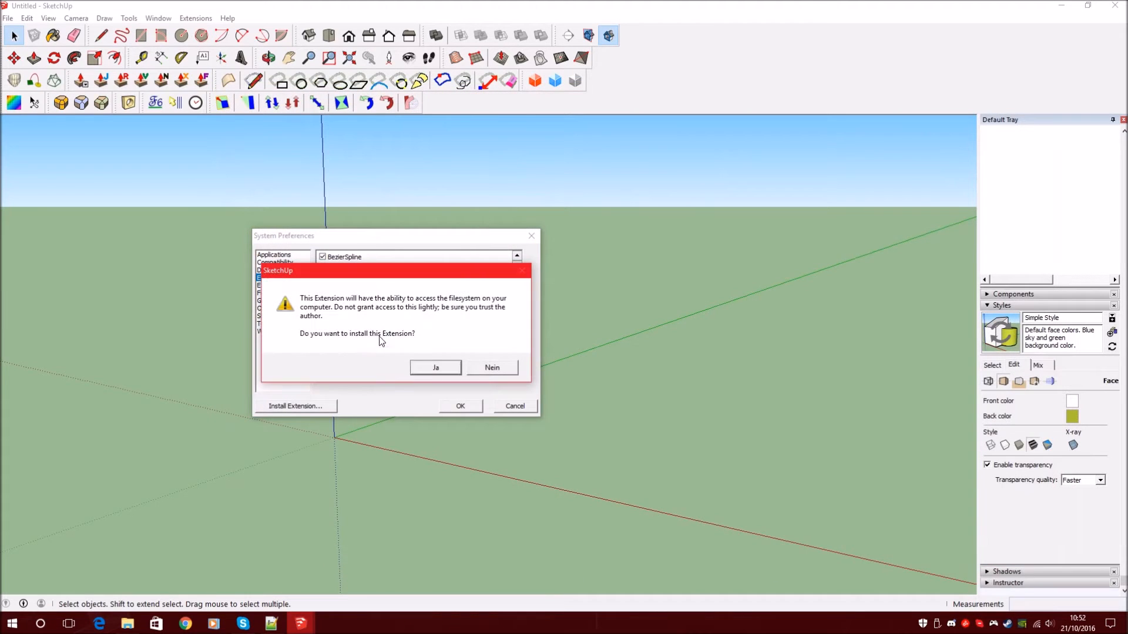
{"action": "left_click", "coordinate": [435, 367]}
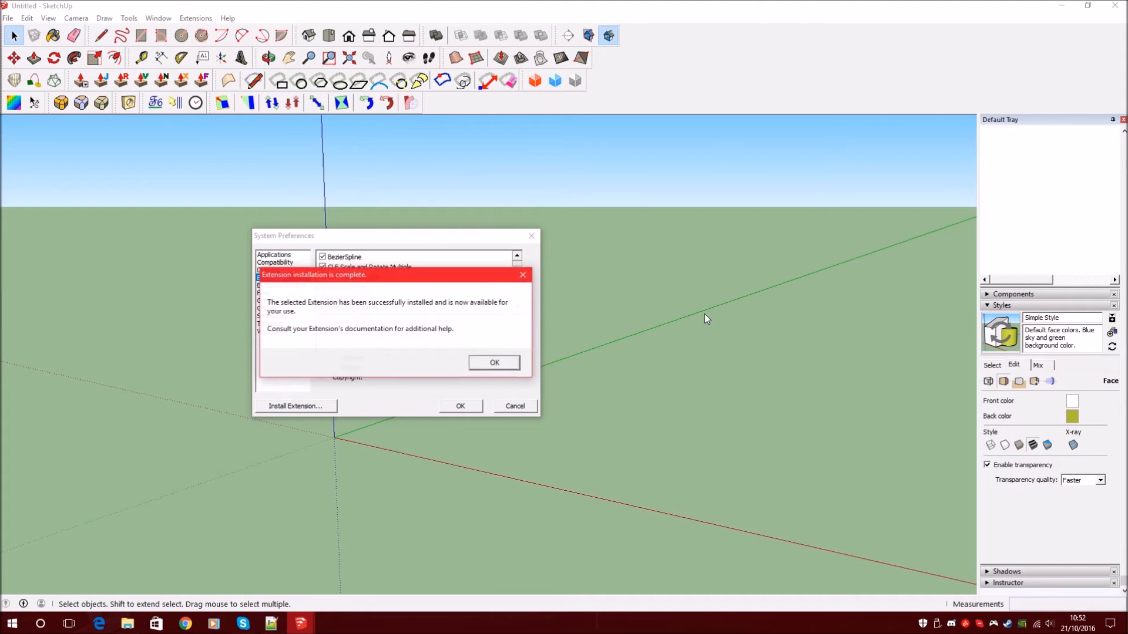
{"action": "left_click", "coordinate": [495, 362]}
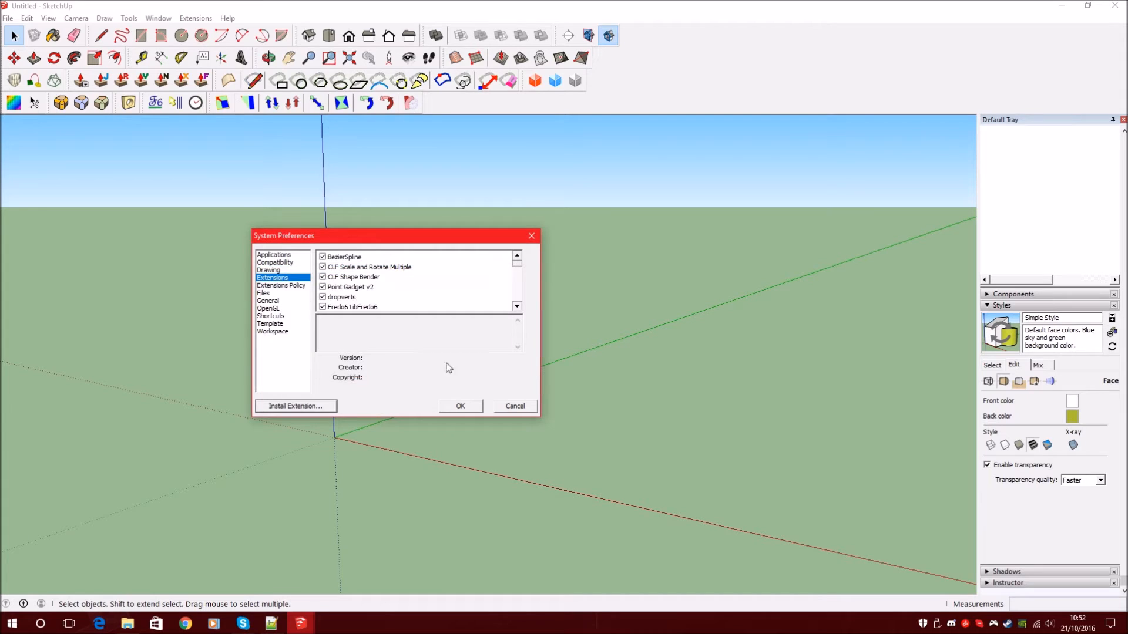
- Install the extension clf_shape_bender_0-6-1_0.rbz, allow it file system access, and accept the system preferences
{"action": "left_click", "coordinate": [310, 406]}
{"action": "left_click", "coordinate": [485, 177]}
{"action": "double_click", "coordinate": [485, 177]}
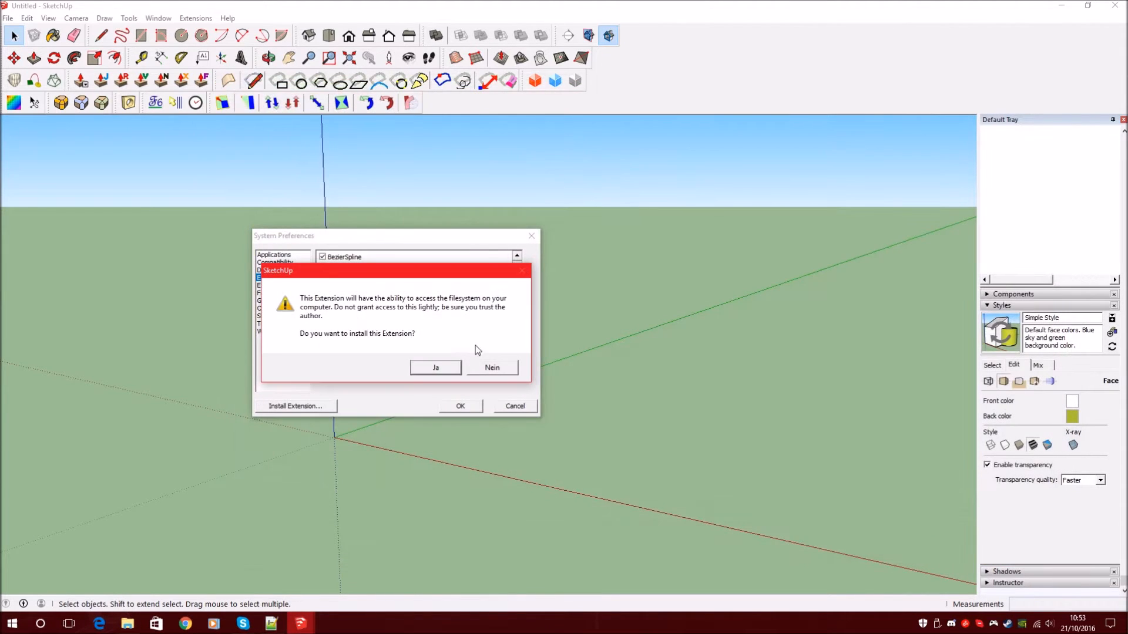
{"action": "left_click", "coordinate": [440, 370]}
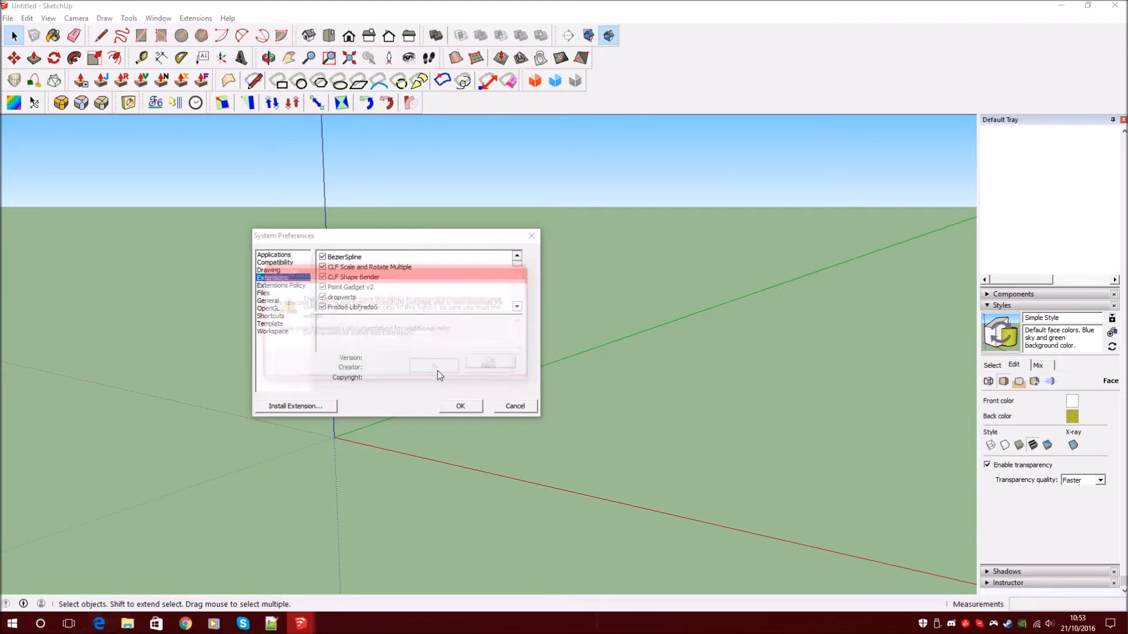
{"action": "left_click", "coordinate": [488, 363]}
{"action": "left_click", "coordinate": [461, 406]}
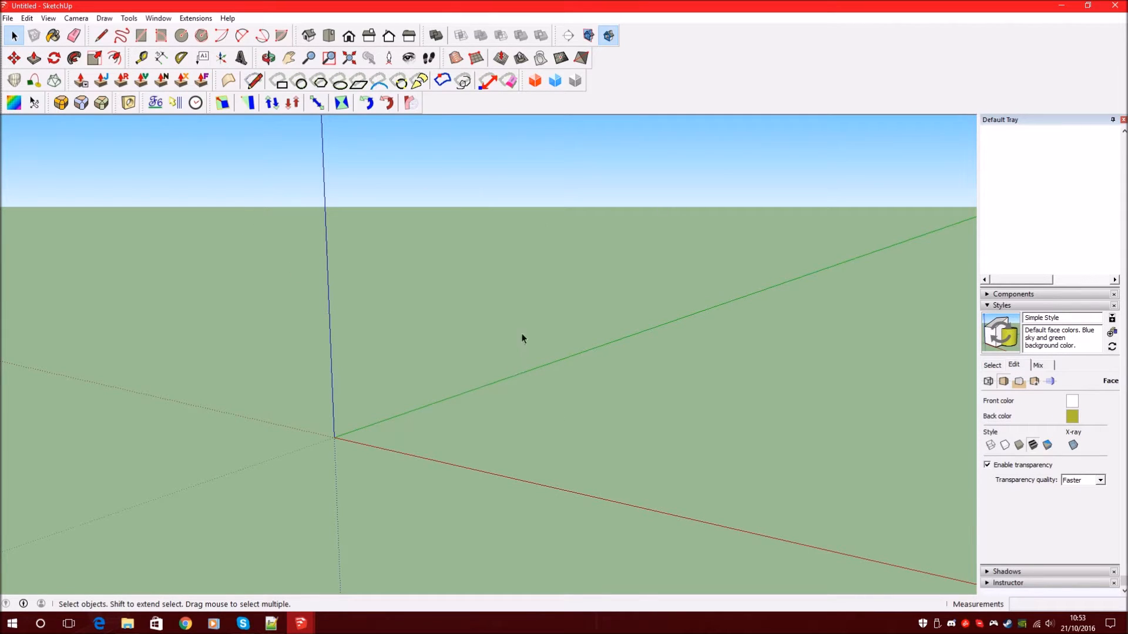
- Restart SketchUp with the default MKWtut template, closing the rbz-files folder window as well
{"action": "left_click", "coordinate": [1123, 8]}
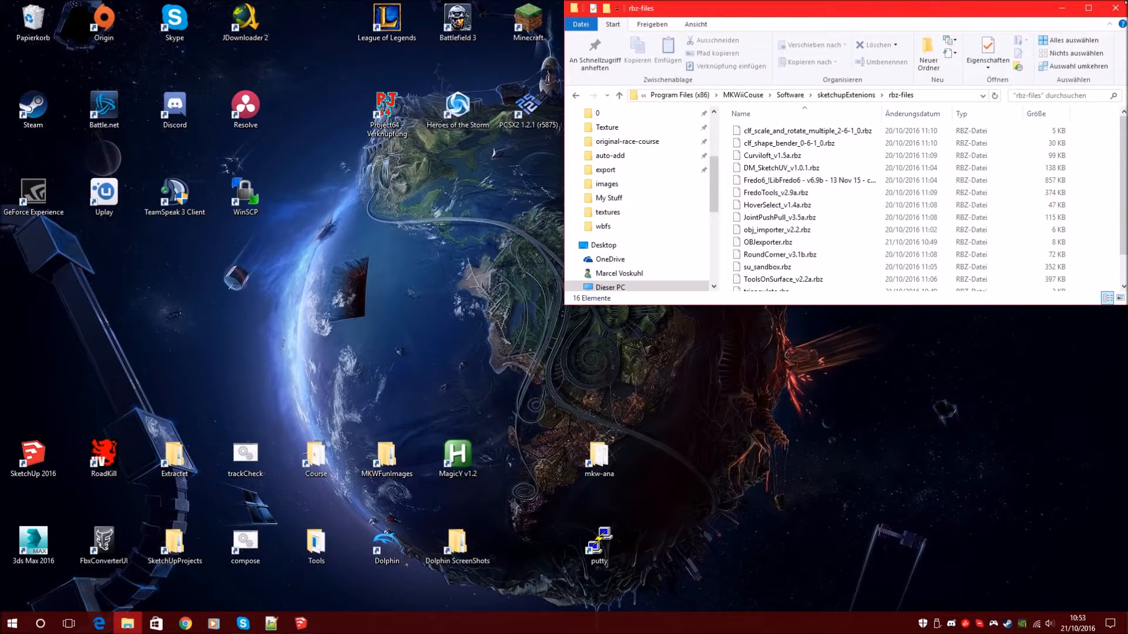
{"action": "left_click", "coordinate": [1115, 7]}
{"action": "double_click", "coordinate": [33, 455]}
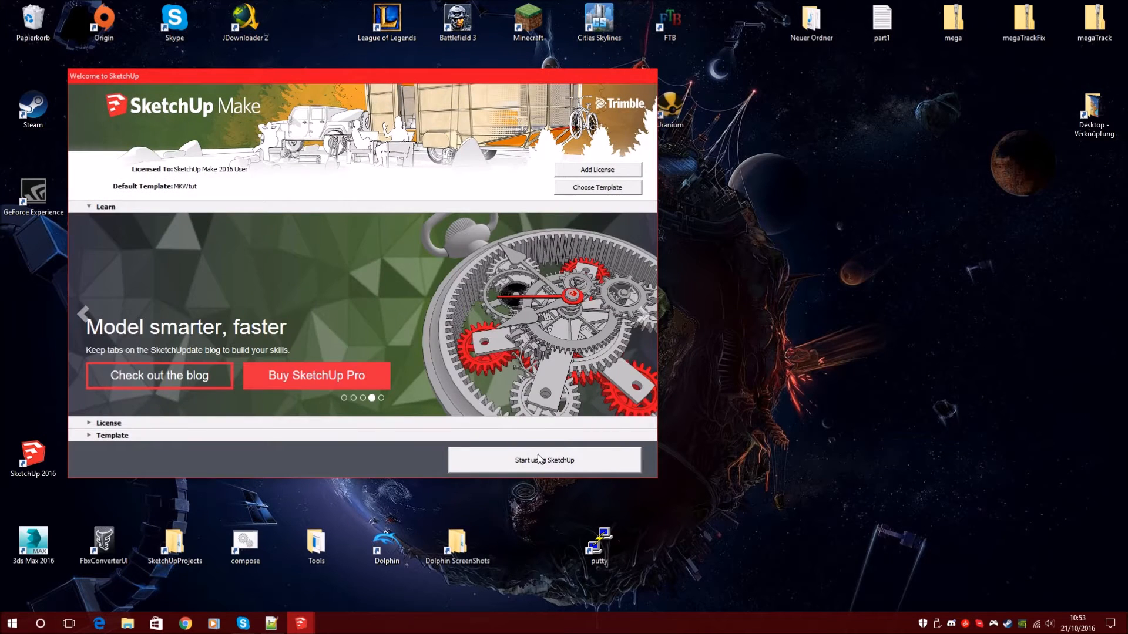
{"action": "left_click", "coordinate": [538, 456]}
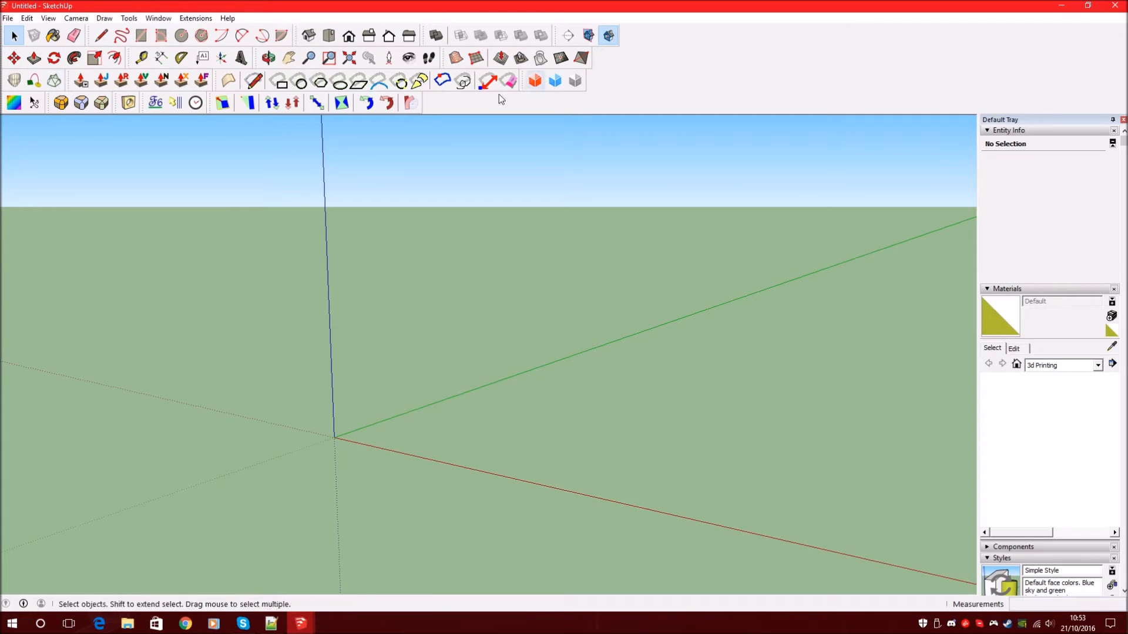
- Review which toolbars are enabled in the Toolbars list, from the Advanced Camera Tools entry through Round Corner, and close it
{"action": "left_click", "coordinate": [48, 18]}
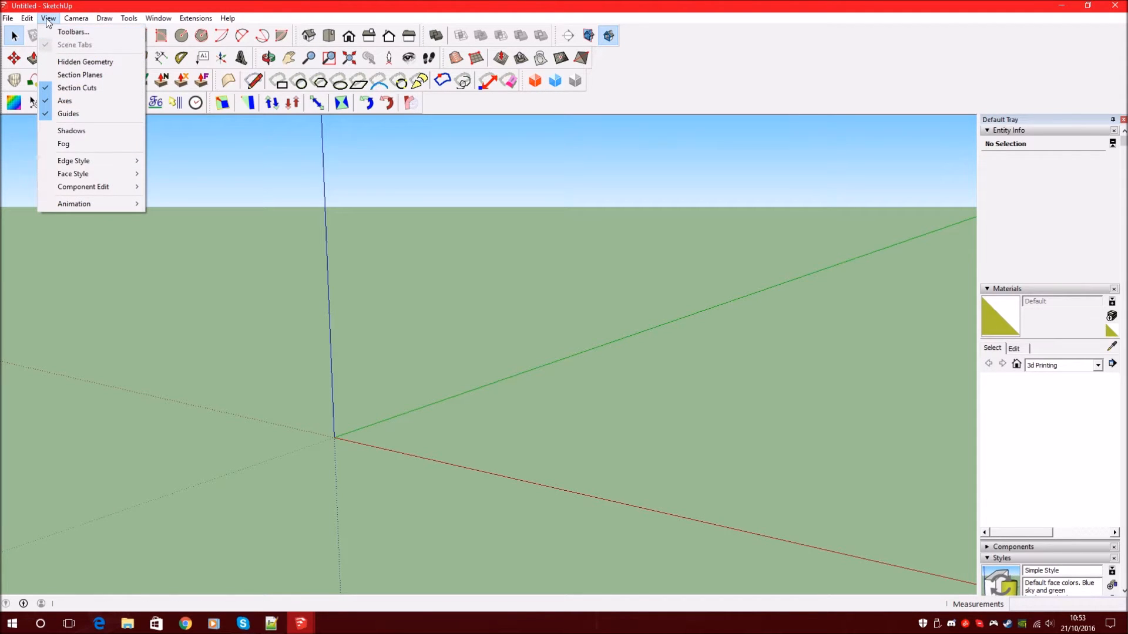
{"action": "left_click", "coordinate": [57, 36]}
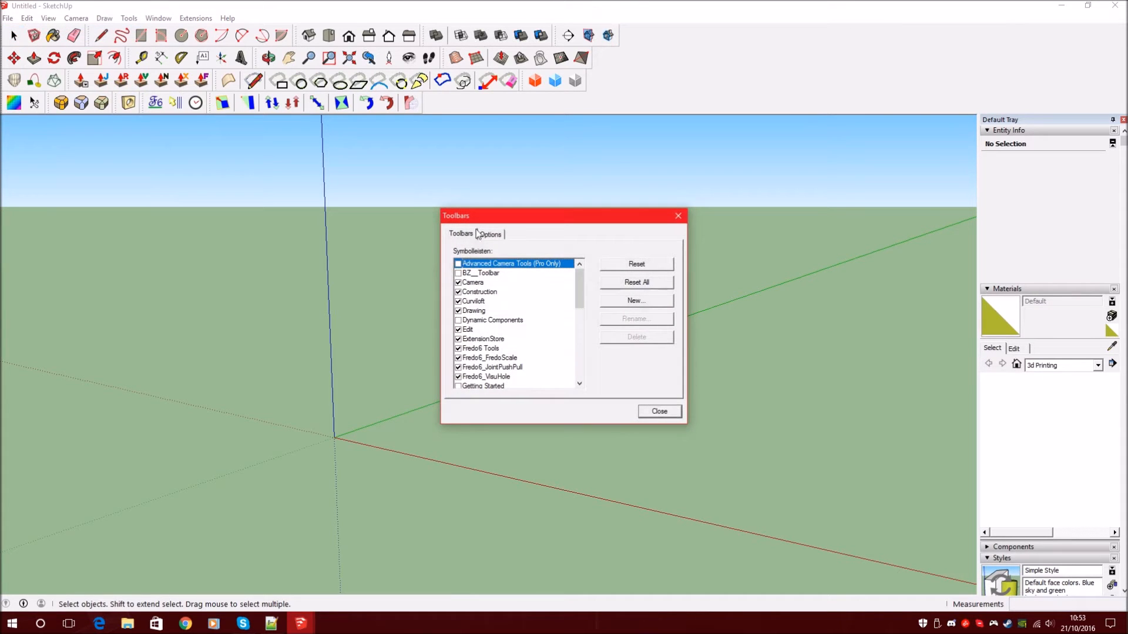
{"action": "left_click", "coordinate": [481, 283]}
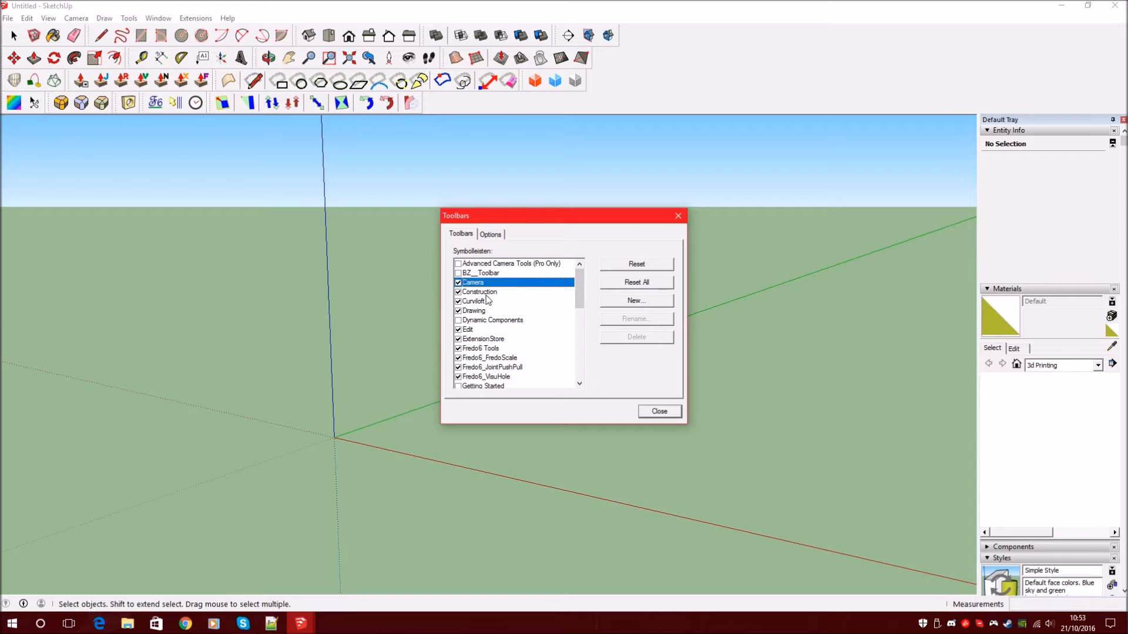
{"action": "left_click", "coordinate": [478, 292]}
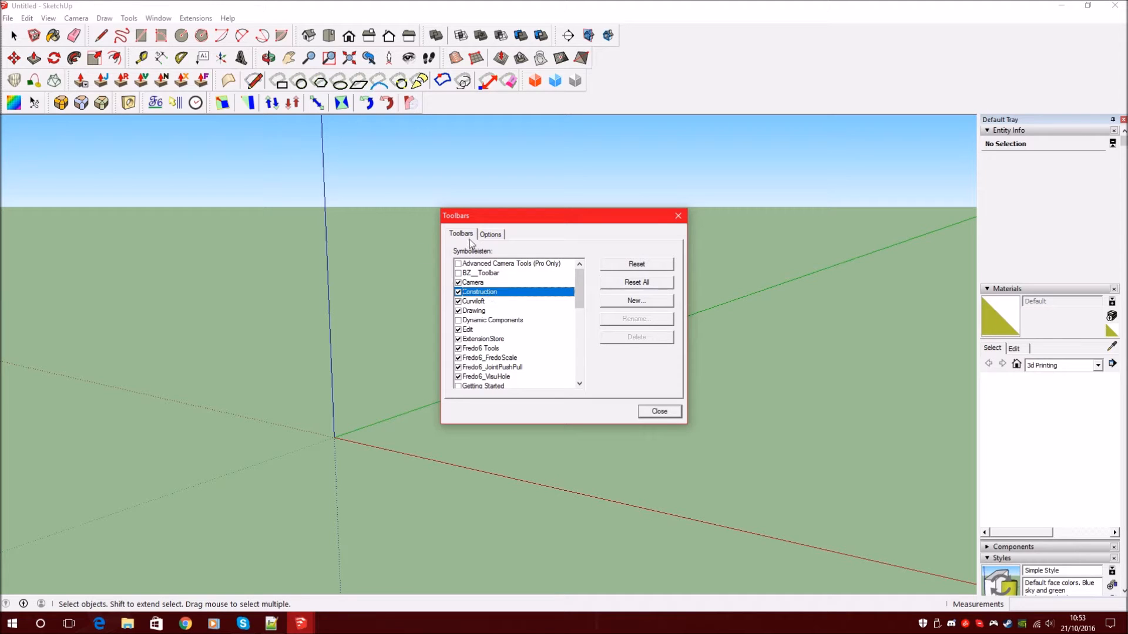
{"action": "left_click", "coordinate": [459, 264]}
{"action": "left_click", "coordinate": [459, 265]}
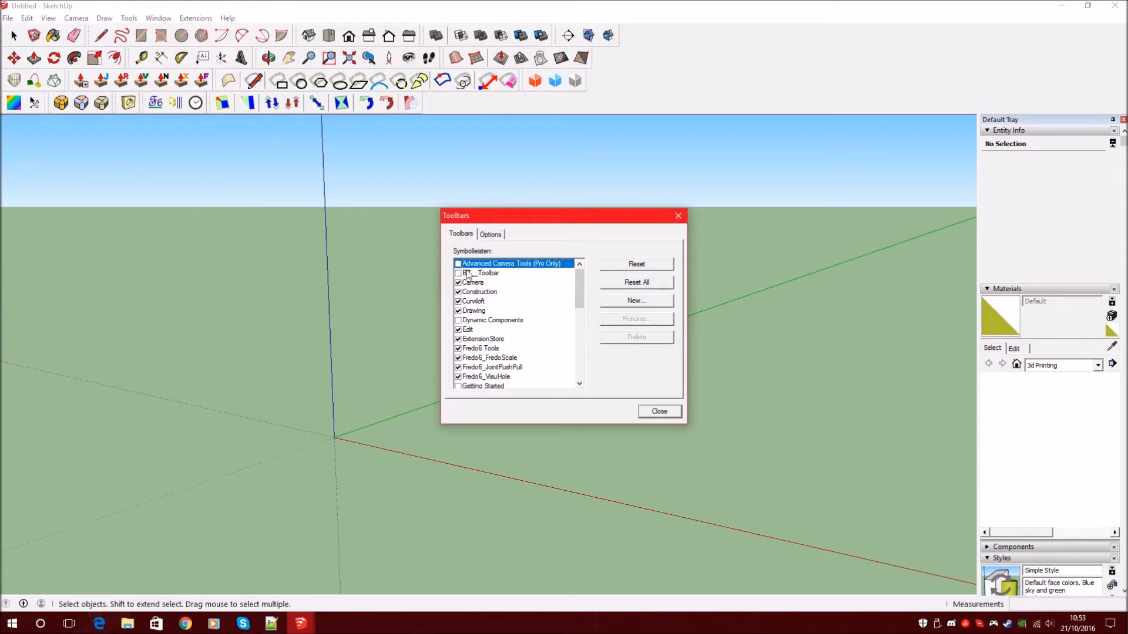
{"action": "left_click", "coordinate": [483, 283]}
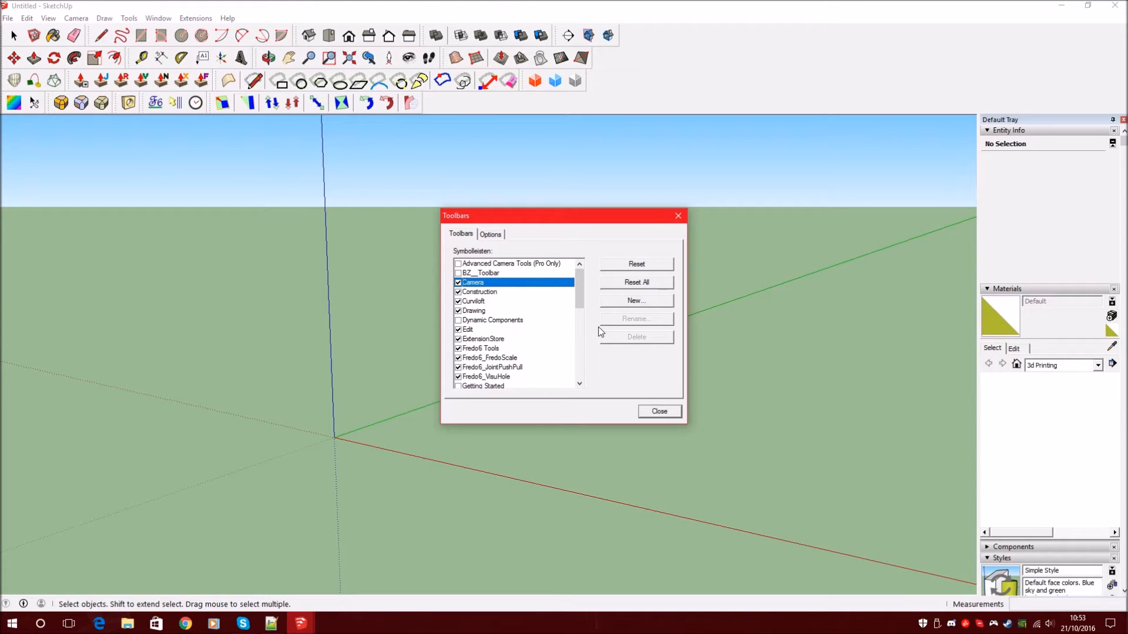
{"action": "scroll", "coordinate": [509, 321], "scroll_direction": "down", "scroll_amount": 1}
{"action": "scroll", "coordinate": [578, 301], "scroll_direction": "down", "scroll_amount": 2}
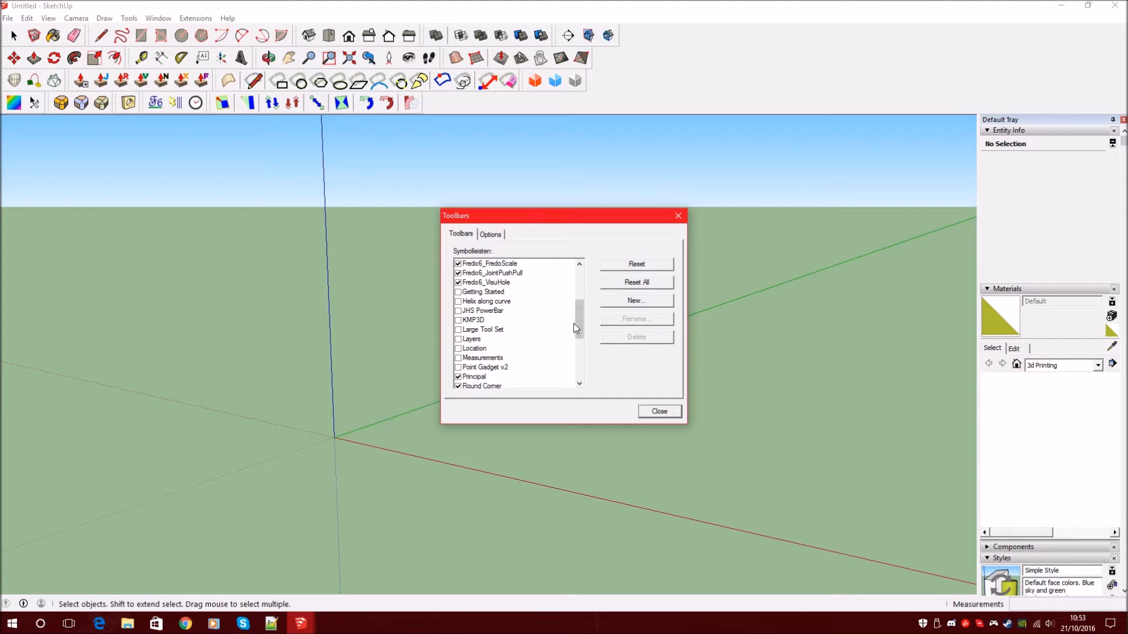
{"action": "left_click_drag", "start_coordinate": [579, 317], "coordinate": [587, 276]}
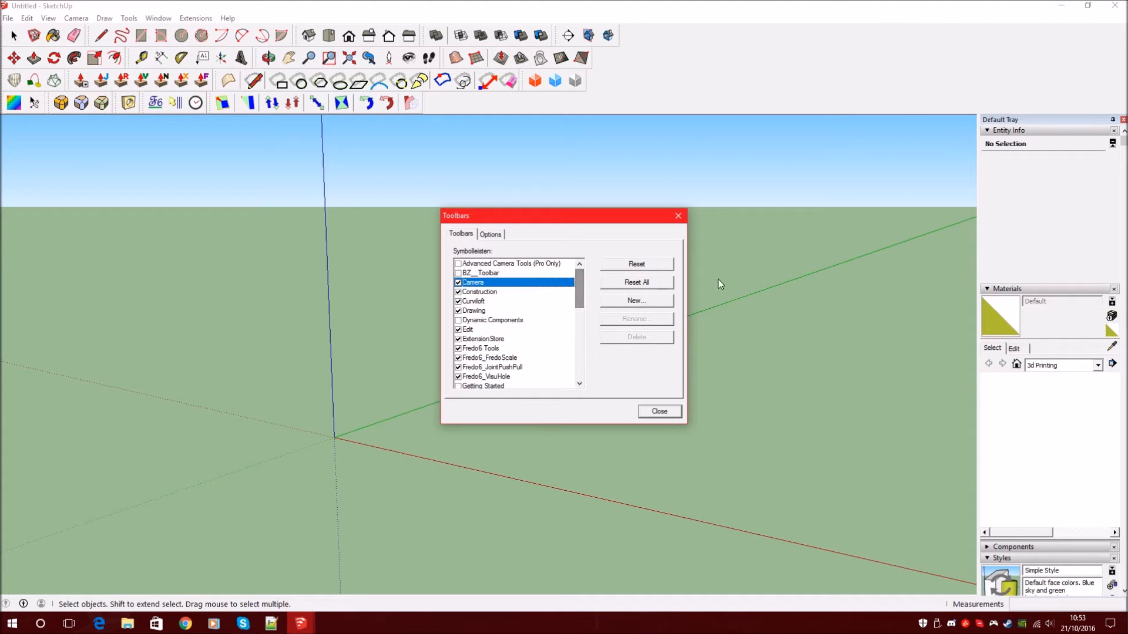
{"action": "left_click", "coordinate": [660, 412]}
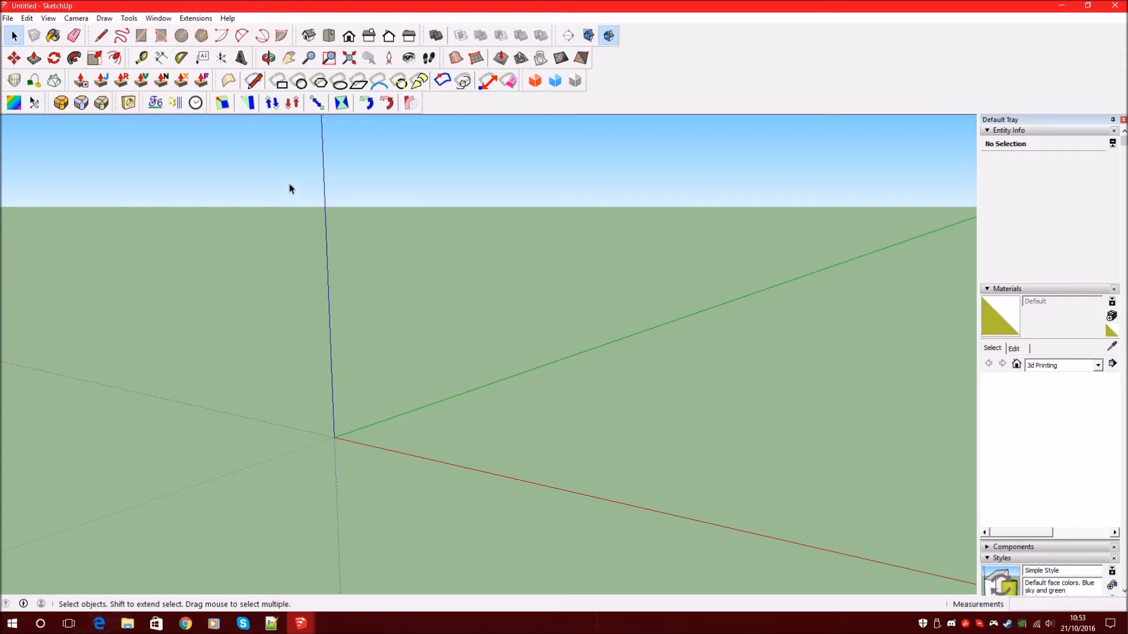
- Draw a 3500 m line from the origin along the red axis
{"action": "left_click", "coordinate": [101, 36]}
{"action": "middle_click_drag", "start_coordinate": [292, 357], "coordinate": [300, 306]}
{"action": "scroll", "coordinate": [249, 268], "scroll_direction": "down", "scroll_amount": 3}
{"action": "scroll", "coordinate": [302, 250], "scroll_direction": "down", "scroll_amount": 2}
{"action": "scroll", "coordinate": [376, 317], "scroll_direction": "down", "scroll_amount": 3}
{"action": "scroll", "coordinate": [395, 305], "scroll_direction": "down", "scroll_amount": 2}
{"action": "scroll", "coordinate": [383, 317], "scroll_direction": "down", "scroll_amount": 1}
{"action": "scroll", "coordinate": [369, 362], "scroll_direction": "down", "scroll_amount": 2}
{"action": "scroll", "coordinate": [393, 299], "scroll_direction": "down", "scroll_amount": 2}
{"action": "scroll", "coordinate": [439, 355], "scroll_direction": "down", "scroll_amount": 1}
{"action": "scroll", "coordinate": [433, 356], "scroll_direction": "down", "scroll_amount": 1}
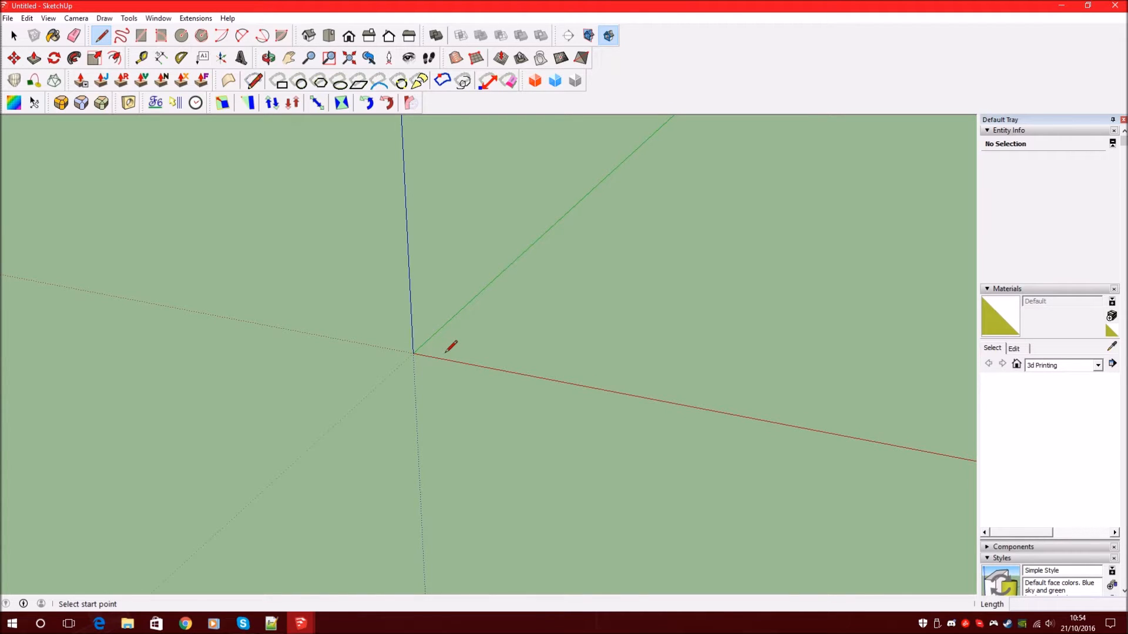
{"action": "scroll", "coordinate": [327, 342], "scroll_direction": "down", "scroll_amount": 1}
{"action": "scroll", "coordinate": [460, 345], "scroll_direction": "down", "scroll_amount": 1}
{"action": "scroll", "coordinate": [347, 337], "scroll_direction": "down", "scroll_amount": 1}
{"action": "left_click", "coordinate": [388, 347]}
{"action": "scroll", "coordinate": [288, 329], "scroll_direction": "down", "scroll_amount": 10}
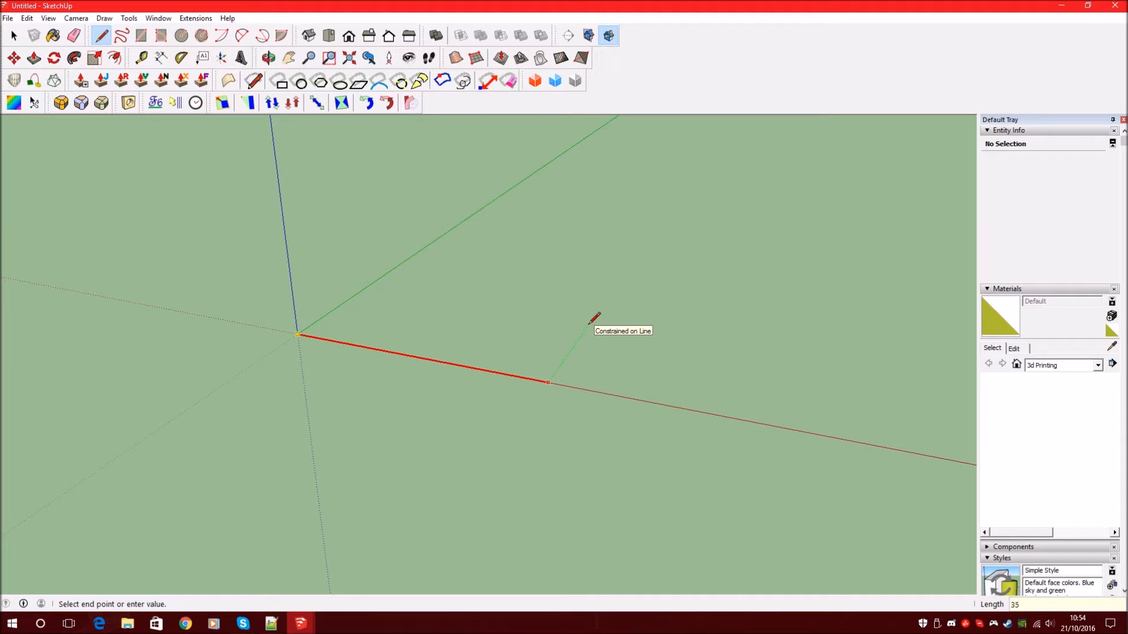
{"action": "scroll", "coordinate": [302, 399], "scroll_direction": "down", "scroll_amount": 4}
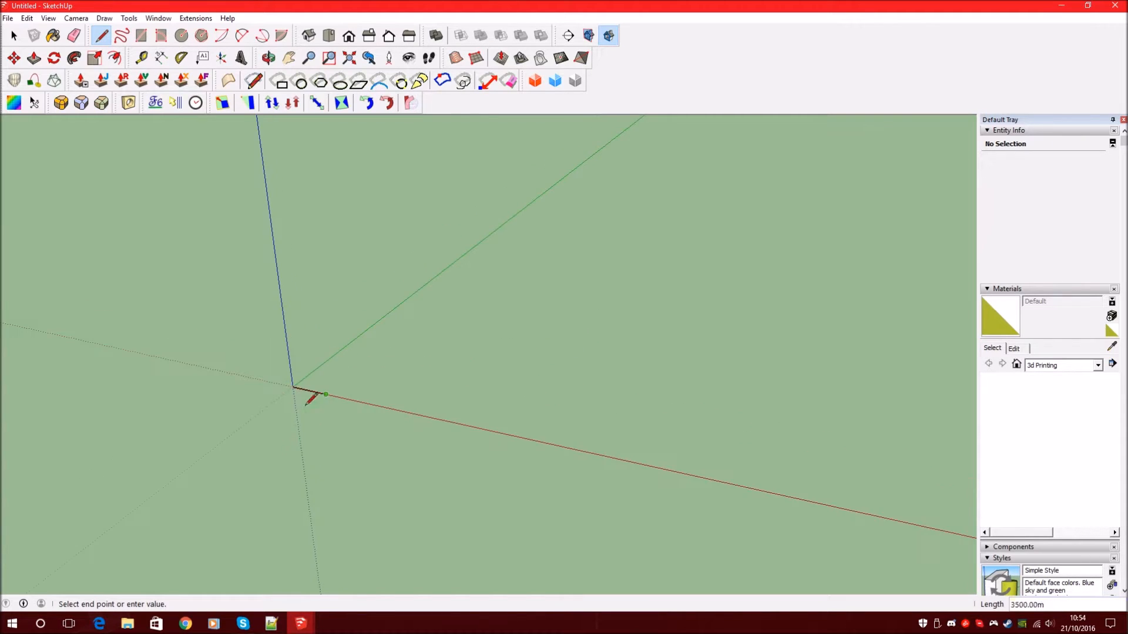
- Complete a narrow rectangular face on that line with edges parallel to the axes, closing the outline at the origin
{"action": "left_click", "coordinate": [351, 334]}
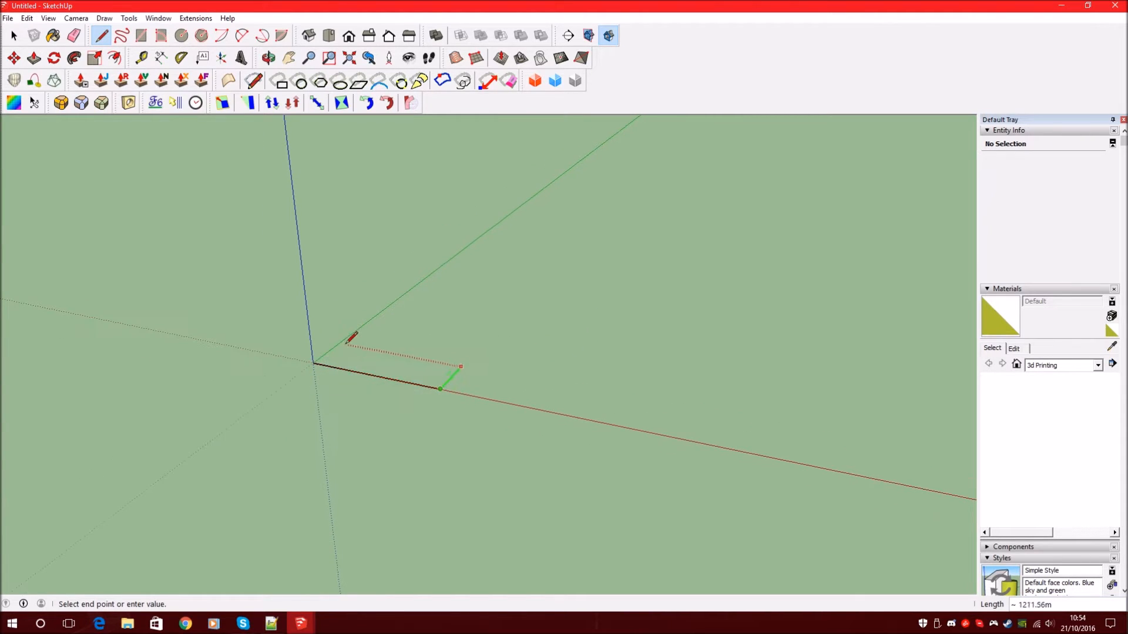
{"action": "left_click", "coordinate": [318, 357]}
{"action": "left_click", "coordinate": [313, 363]}
{"action": "middle_click_drag", "start_coordinate": [313, 362], "coordinate": [467, 396]}
{"action": "middle_click_drag", "start_coordinate": [391, 315], "coordinate": [559, 377]}
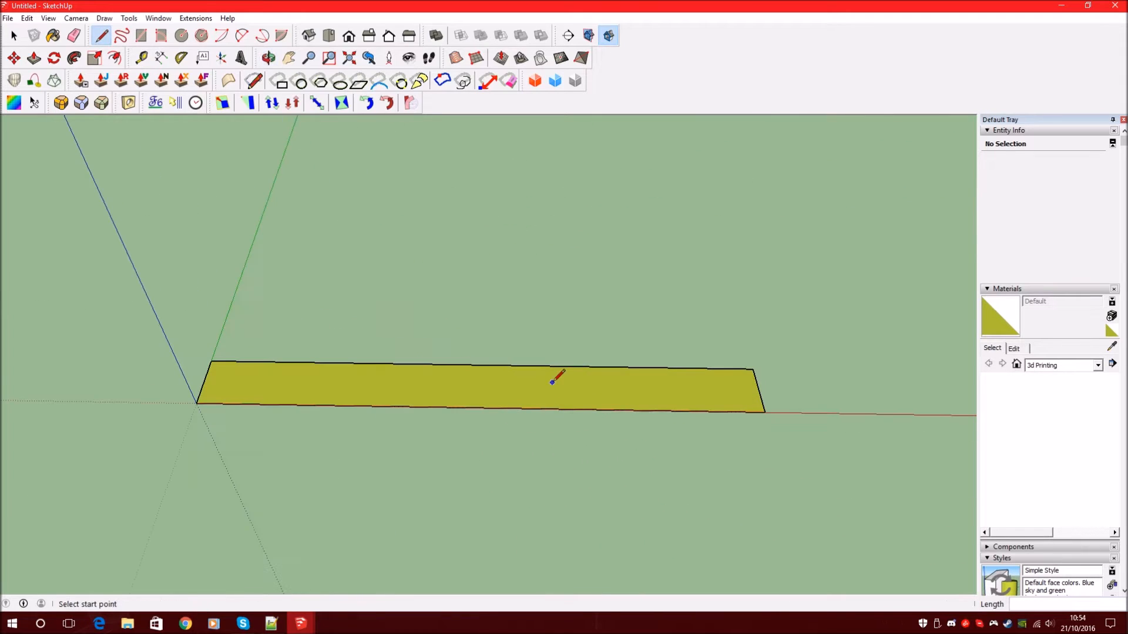
- Reverse the narrow strip's face so its white front side points upward
{"action": "key", "text": "space"}
{"action": "right_click", "coordinate": [446, 379]}
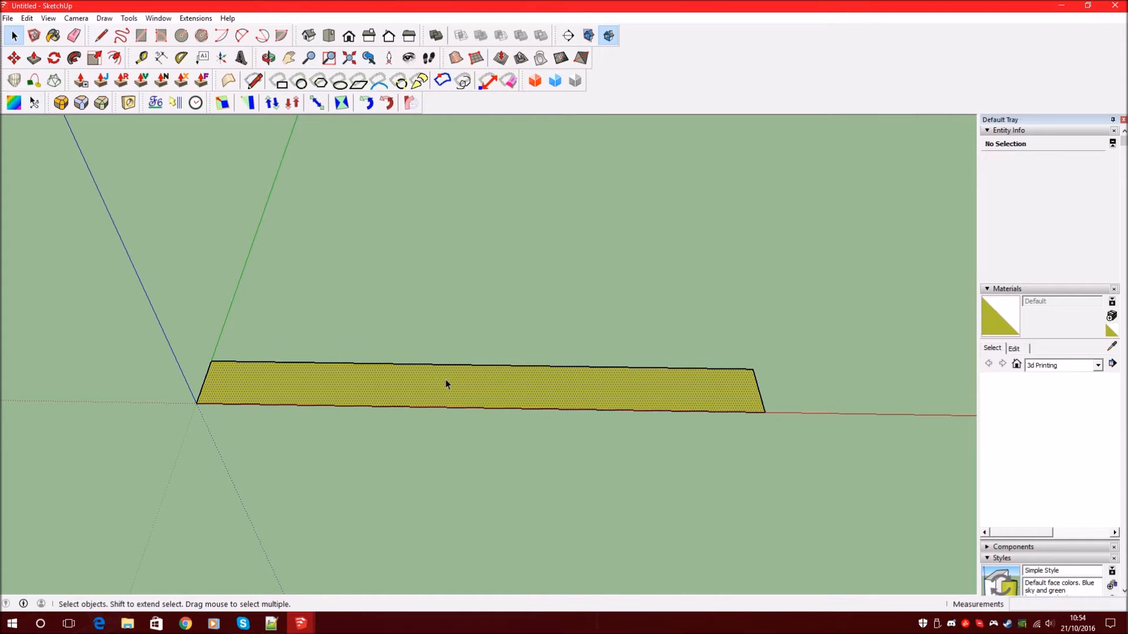
{"action": "left_click", "coordinate": [530, 259]}
{"action": "middle_click_drag", "start_coordinate": [640, 398], "coordinate": [460, 330]}
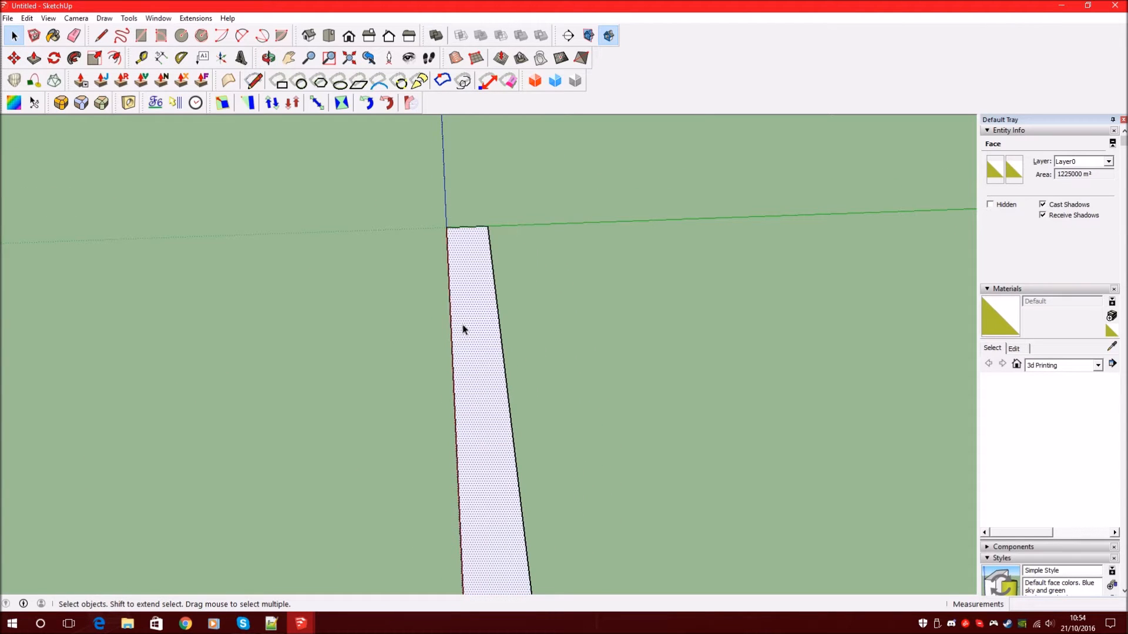
{"action": "scroll", "coordinate": [463, 329], "scroll_direction": "down", "scroll_amount": 3}
{"action": "left_click", "coordinate": [101, 35]}
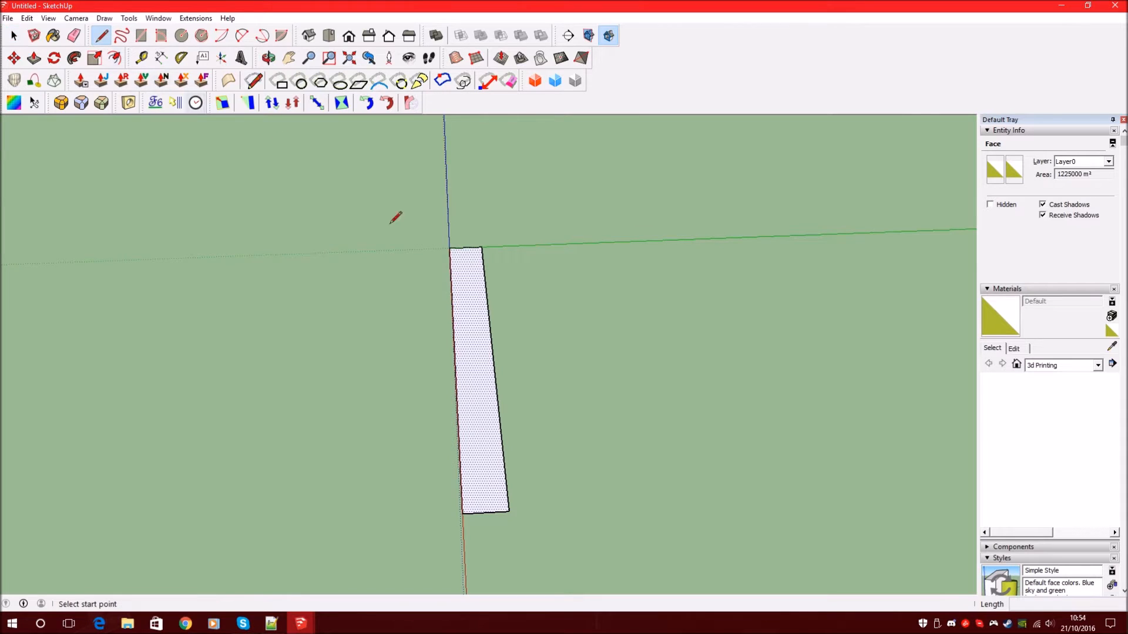
{"action": "left_click", "coordinate": [14, 35]}
{"action": "middle_click_drag", "start_coordinate": [456, 349], "coordinate": [477, 556]}
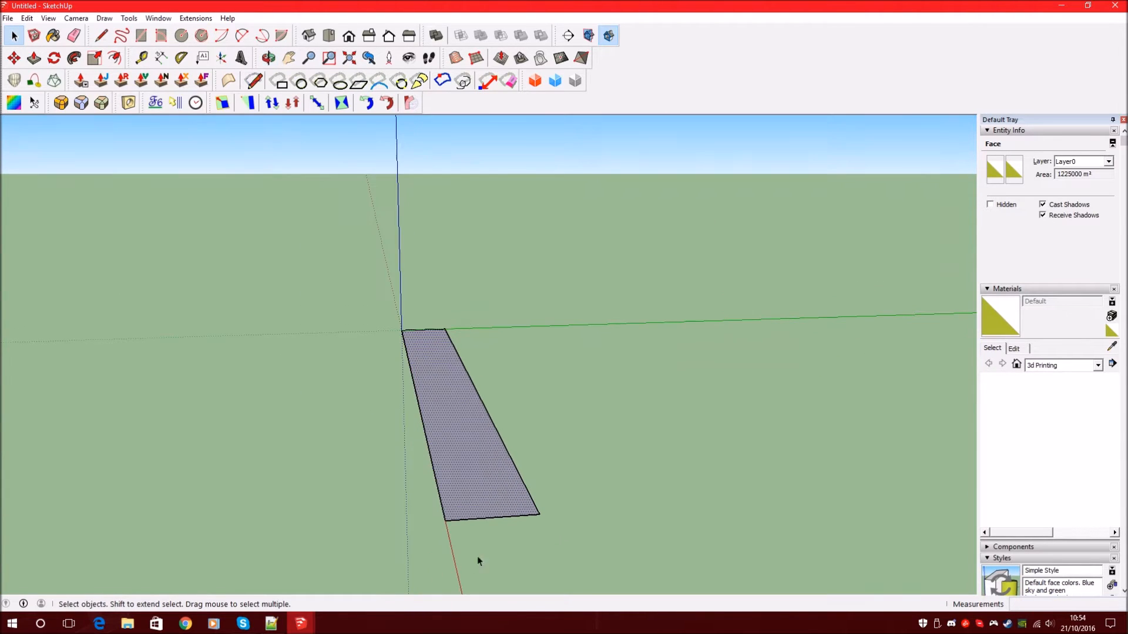
{"action": "left_click", "coordinate": [477, 556]}
{"action": "middle_click_drag", "start_coordinate": [487, 425], "coordinate": [453, 381]}
{"action": "scroll", "coordinate": [463, 370], "scroll_direction": "down", "scroll_amount": 2}
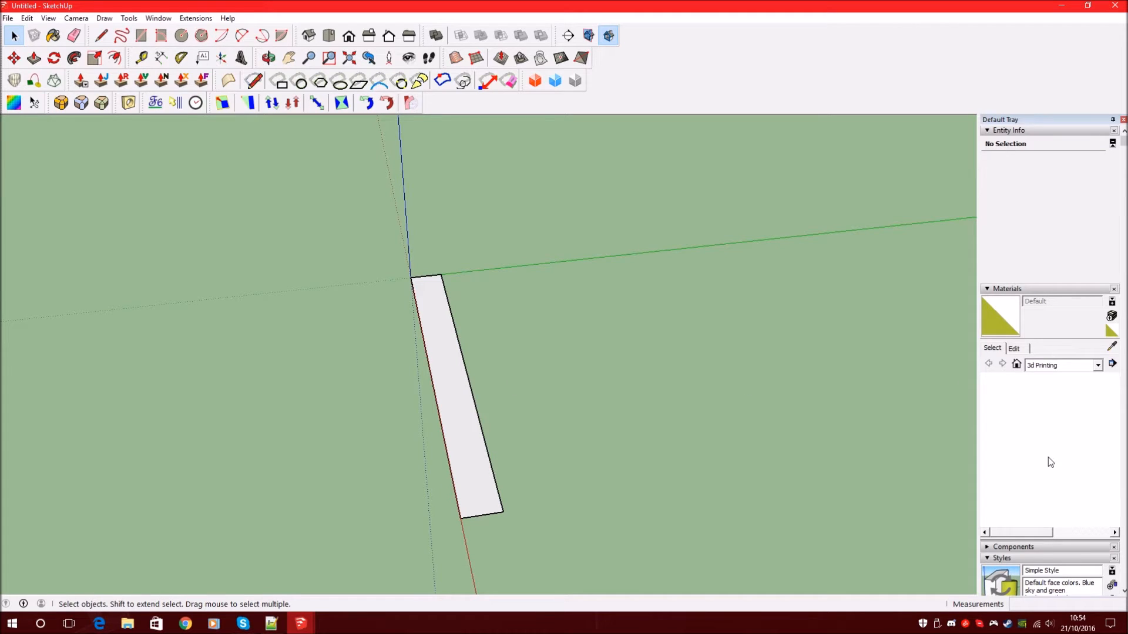
{"action": "scroll", "coordinate": [1051, 462], "scroll_direction": "down", "scroll_amount": 3}
{"action": "scroll", "coordinate": [1027, 429], "scroll_direction": "up", "scroll_amount": 3}
{"action": "left_click", "coordinate": [101, 36]}
{"action": "scroll", "coordinate": [390, 318], "scroll_direction": "down", "scroll_amount": 2}
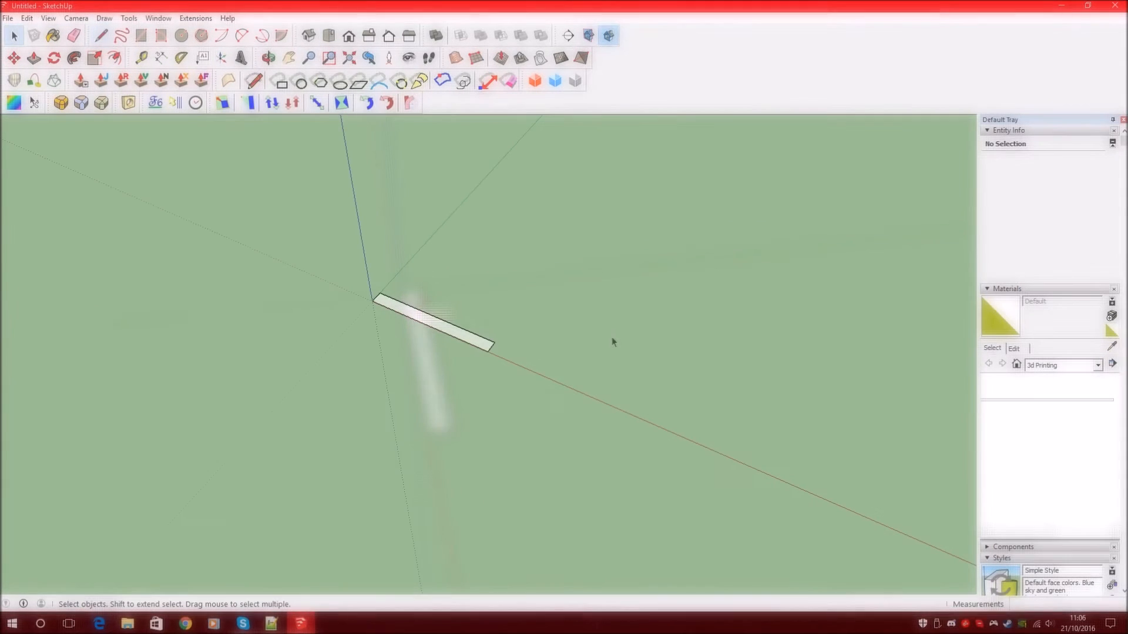
- Draw a rectangular road section about 5220 m long parallel to the green axis, adjoining the strip's far long edge
{"action": "key", "text": "l"}
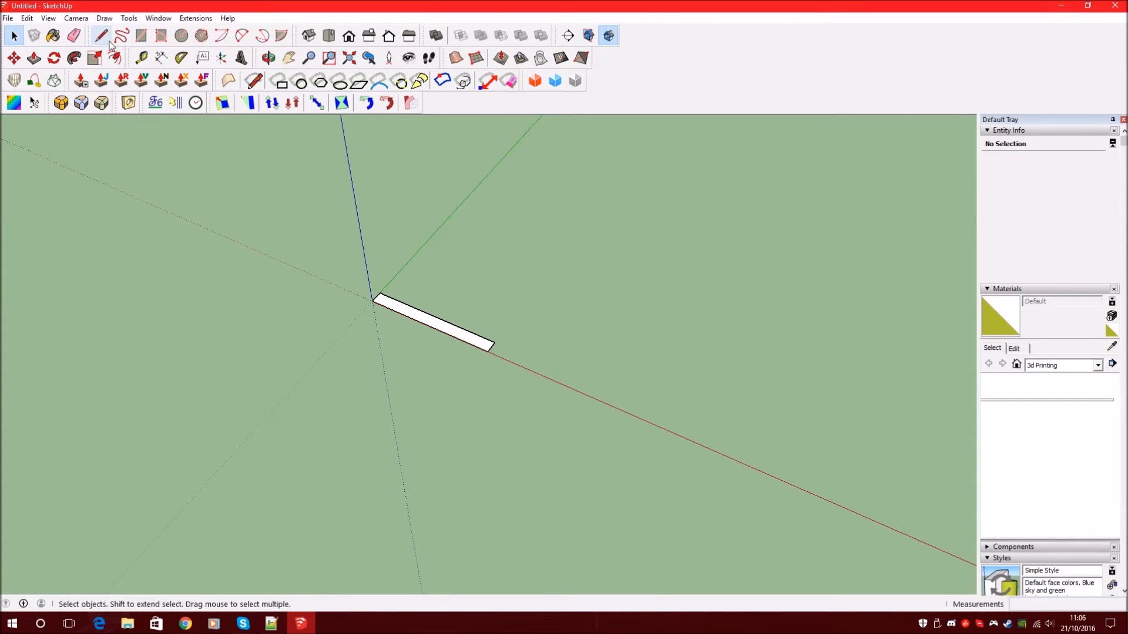
{"action": "left_click", "coordinate": [493, 349]}
{"action": "scroll", "coordinate": [318, 476], "scroll_direction": "down", "scroll_amount": 1}
{"action": "scroll", "coordinate": [319, 474], "scroll_direction": "down", "scroll_amount": 1}
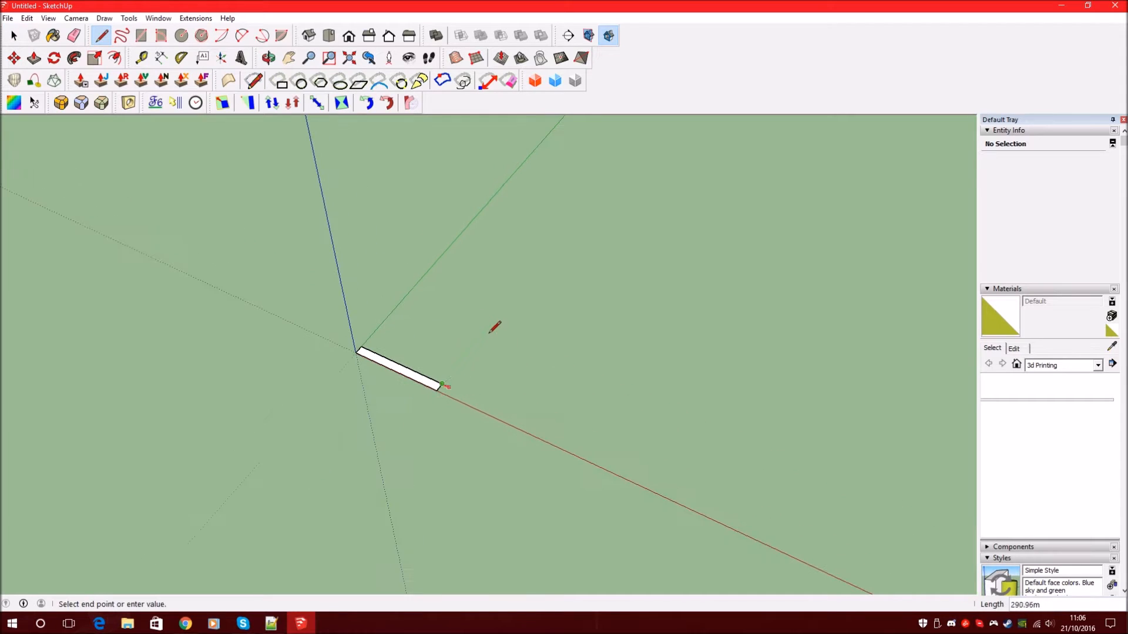
{"action": "type", "text": "4000"}
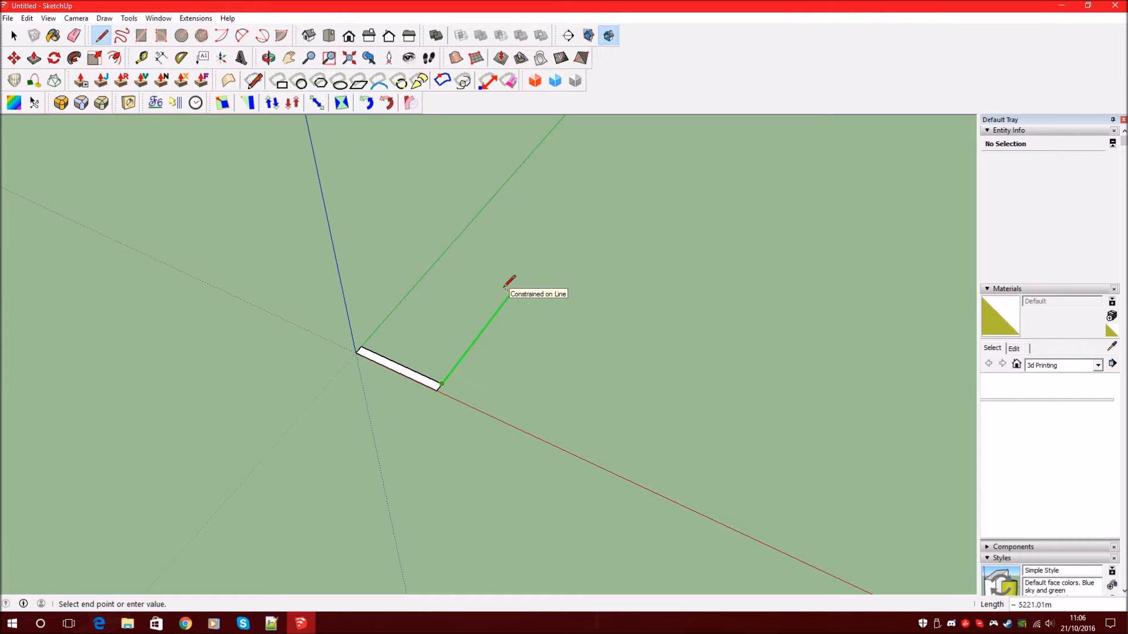
{"action": "left_click", "coordinate": [501, 288]}
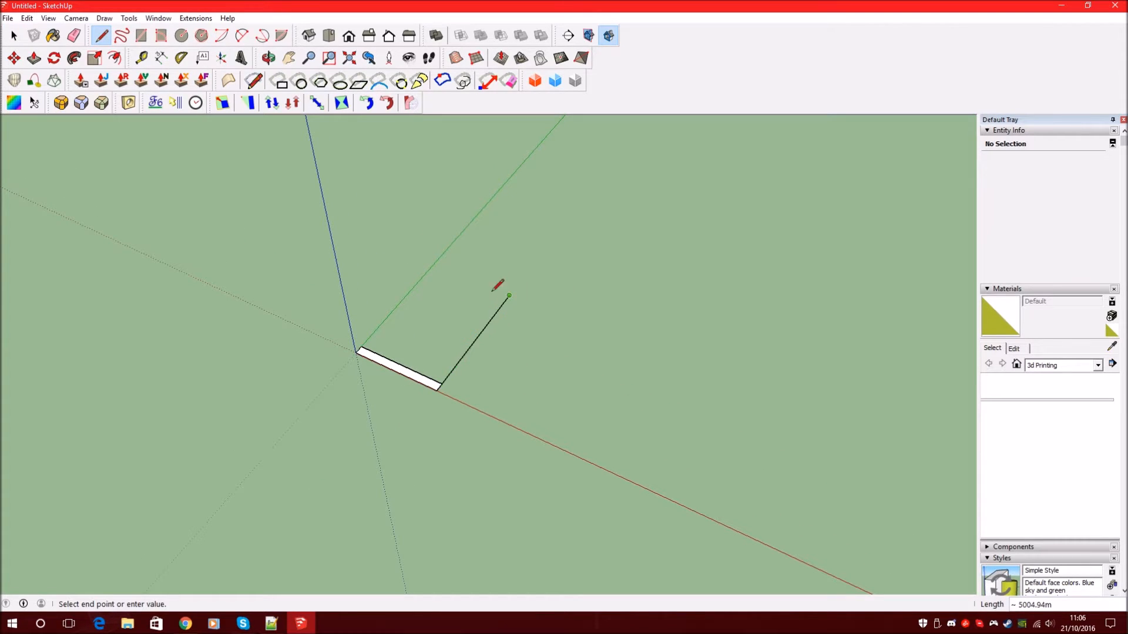
{"action": "key", "text": "Return"}
{"action": "left_click", "coordinate": [362, 343]}
{"action": "scroll", "coordinate": [362, 343], "scroll_direction": "up", "scroll_amount": 3}
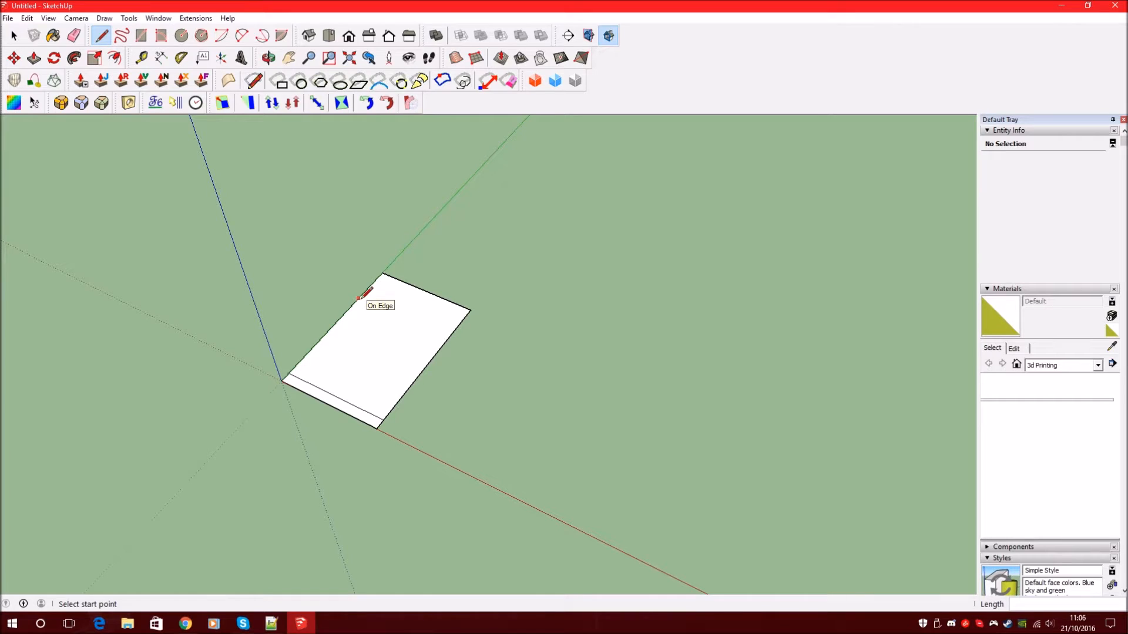
- Draw a two-point arc with a bulge of about 728 m from the road's far corner away from the green axis, curving toward the red direction
{"action": "left_click", "coordinate": [242, 37]}
{"action": "left_click", "coordinate": [470, 310]}
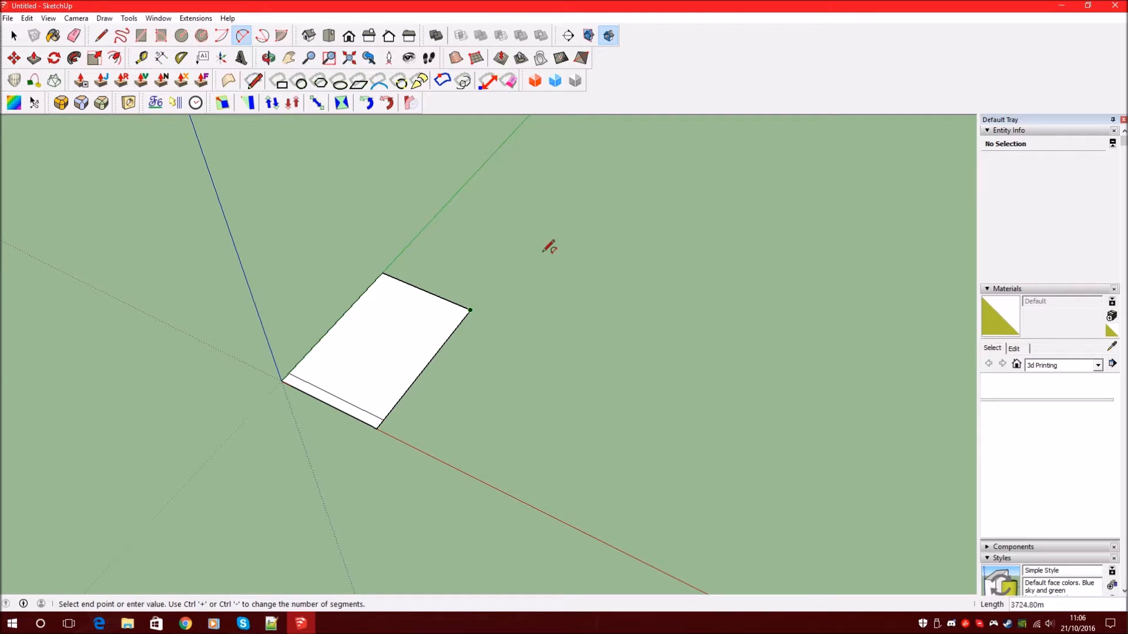
{"action": "left_click", "coordinate": [575, 267]}
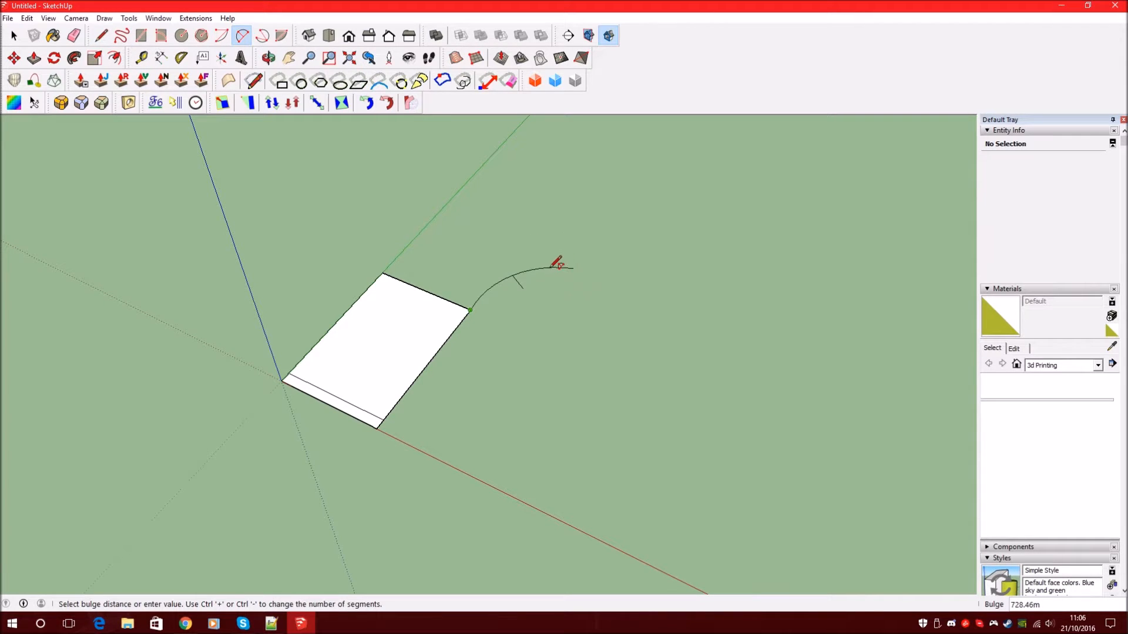
{"action": "left_click", "coordinate": [553, 267]}
{"action": "middle_click_drag", "start_coordinate": [583, 214], "coordinate": [426, 192]}
- Draw the curve's outer arc from the road's far corner on the green axis and join both arc ends with a line
{"action": "left_click", "coordinate": [333, 319]}
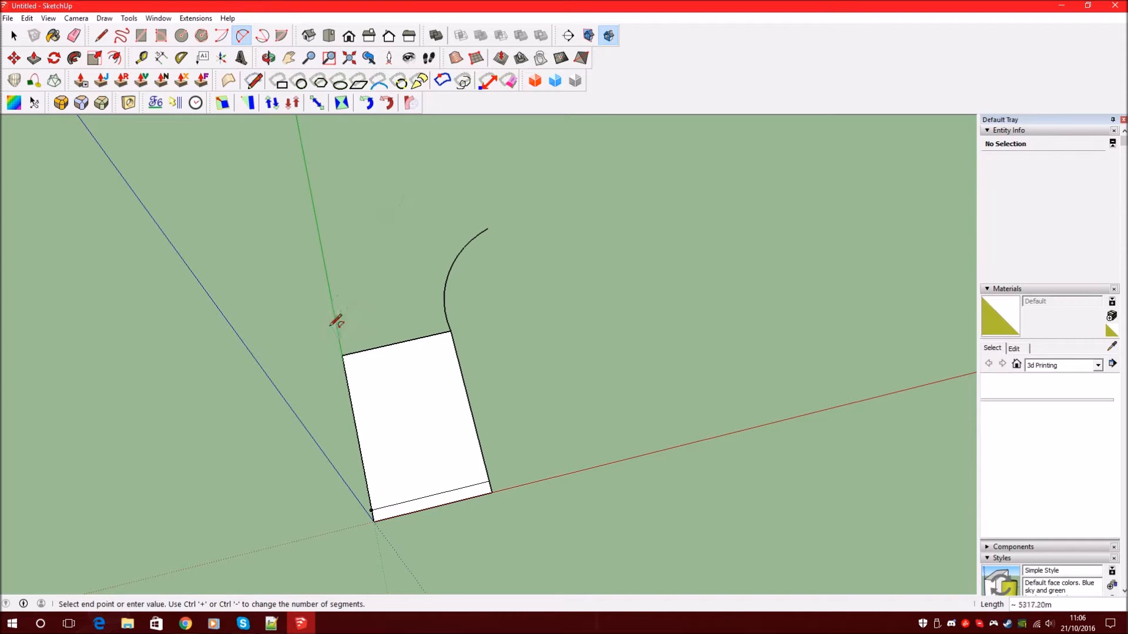
{"action": "left_click", "coordinate": [403, 195]}
{"action": "left_click", "coordinate": [360, 245]}
{"action": "left_click", "coordinate": [101, 35]}
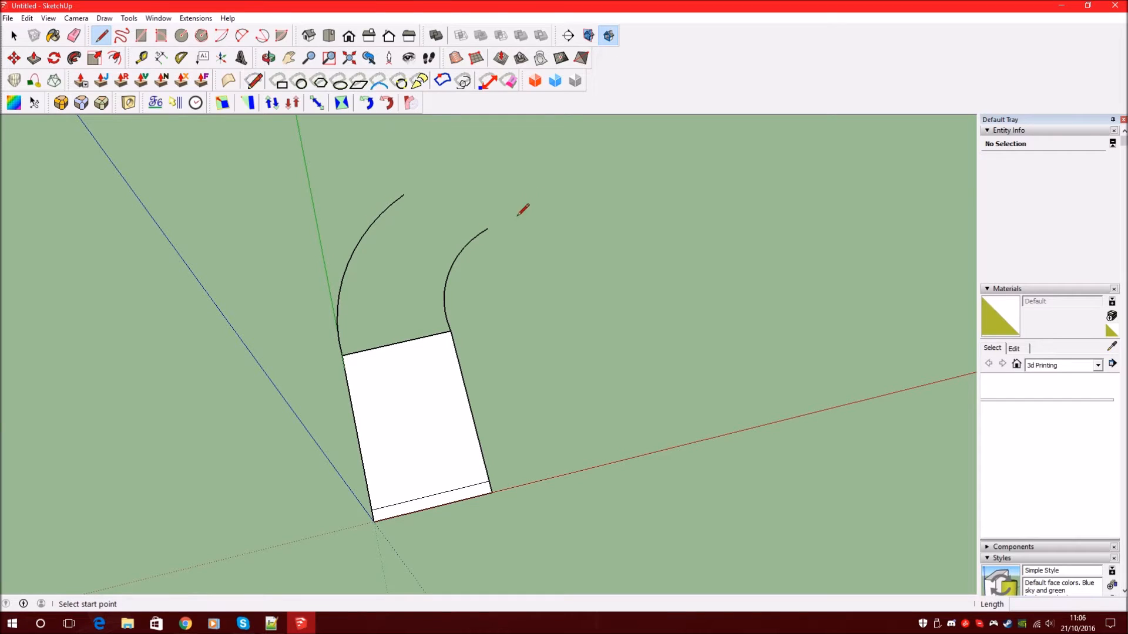
{"action": "left_click", "coordinate": [488, 228]}
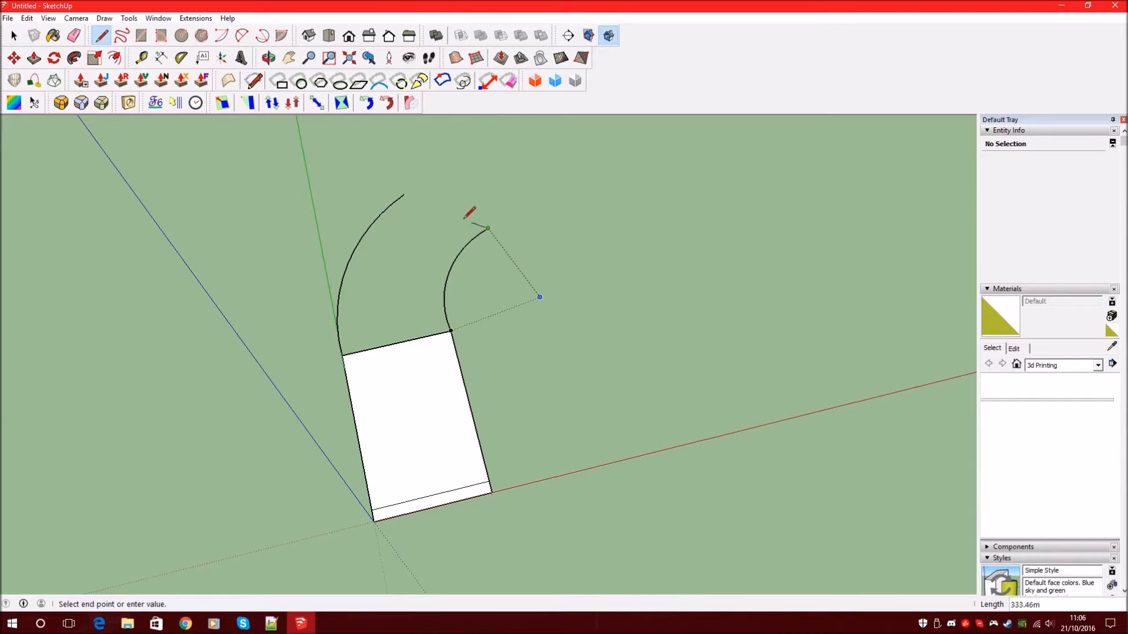
{"action": "left_click", "coordinate": [404, 195]}
{"action": "scroll", "coordinate": [419, 217], "scroll_direction": "up", "scroll_amount": 3}
{"action": "middle_click_drag", "start_coordinate": [360, 326], "coordinate": [392, 211]}
- Set the inner arc of the curved road section to 4 segments
{"action": "key", "text": "space"}
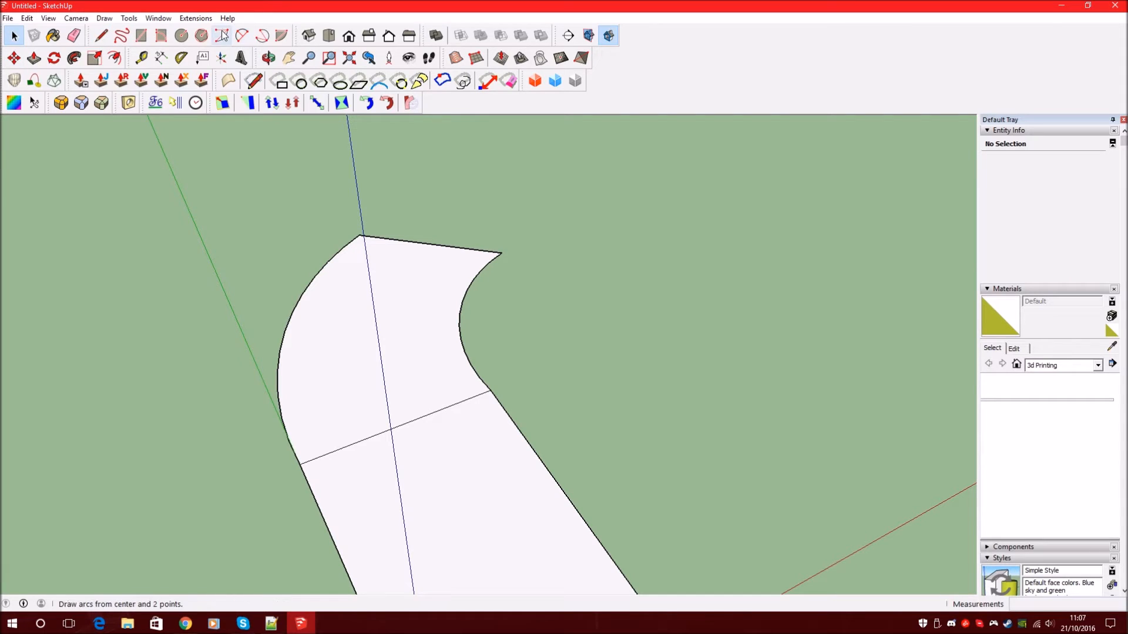
{"action": "left_click", "coordinate": [460, 316]}
{"action": "middle_click_drag", "start_coordinate": [460, 315], "coordinate": [515, 309]}
{"action": "scroll", "coordinate": [515, 309], "scroll_direction": "up", "scroll_amount": 2}
{"action": "scroll", "coordinate": [458, 317], "scroll_direction": "down", "scroll_amount": 1}
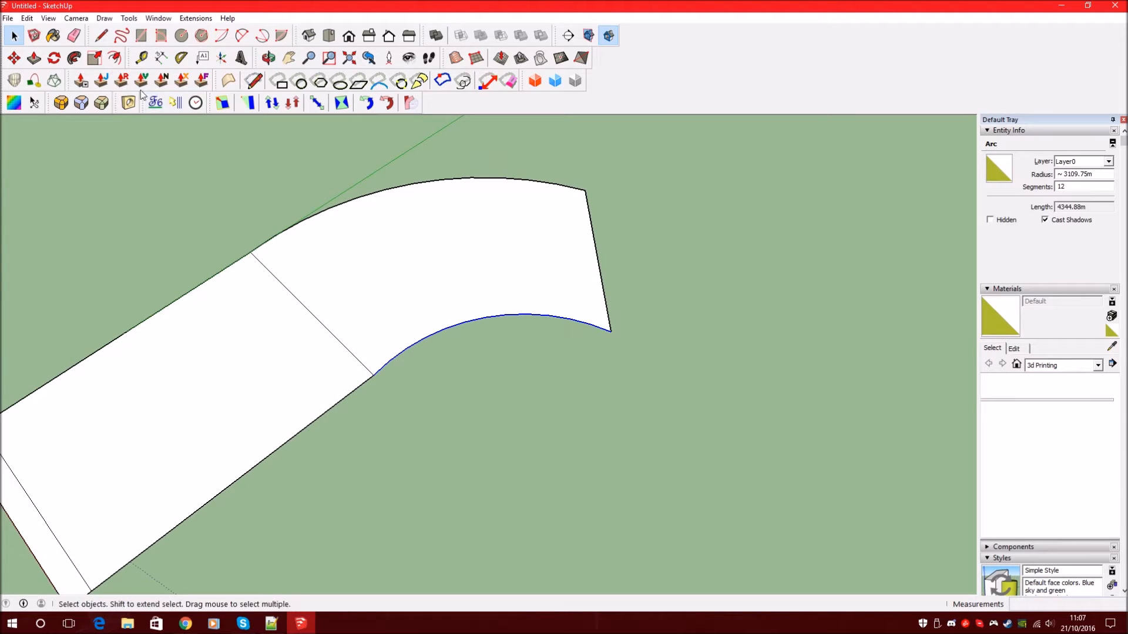
{"action": "left_click", "coordinate": [428, 318]}
{"action": "scroll", "coordinate": [396, 322], "scroll_direction": "up", "scroll_amount": 2}
{"action": "middle_click_drag", "start_coordinate": [395, 323], "coordinate": [696, 250]}
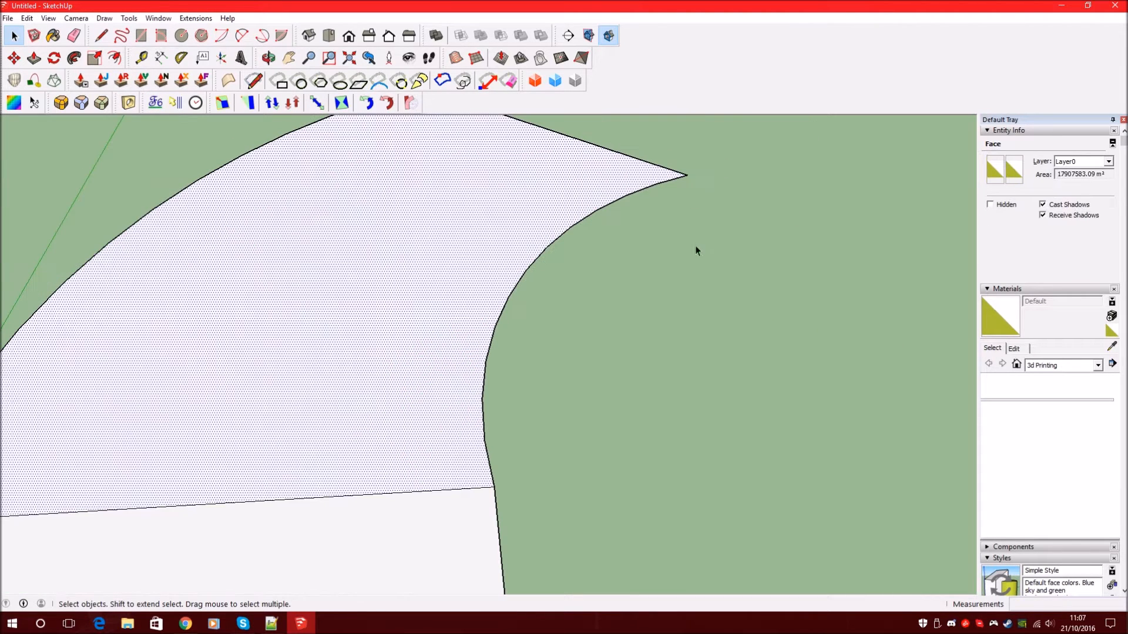
{"action": "left_click", "coordinate": [506, 304]}
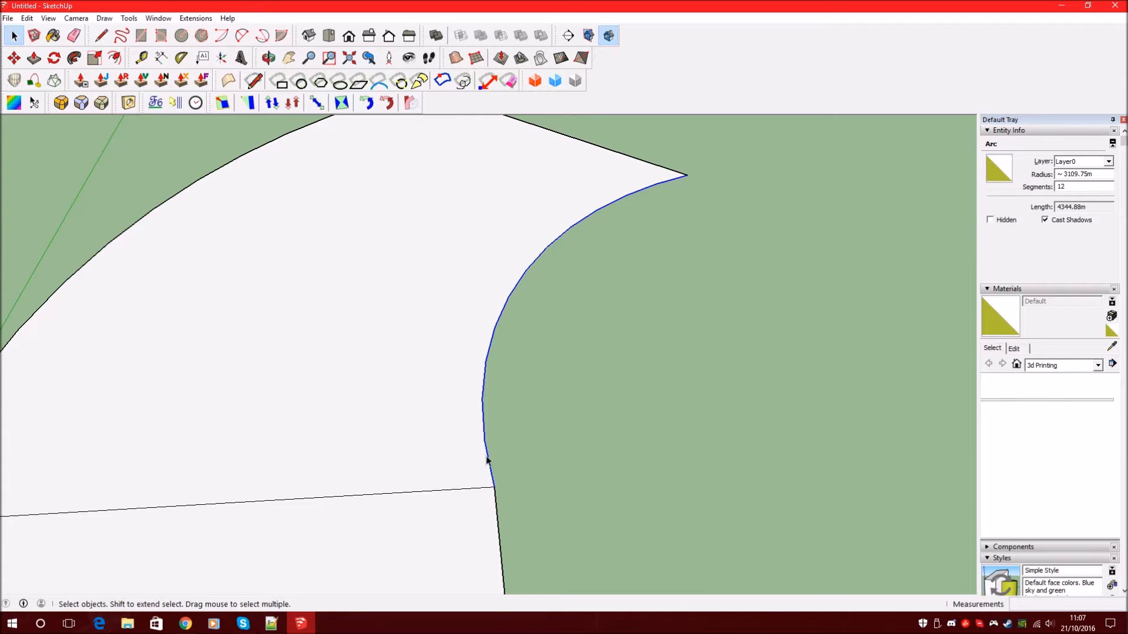
{"action": "left_click", "coordinate": [1084, 187]}
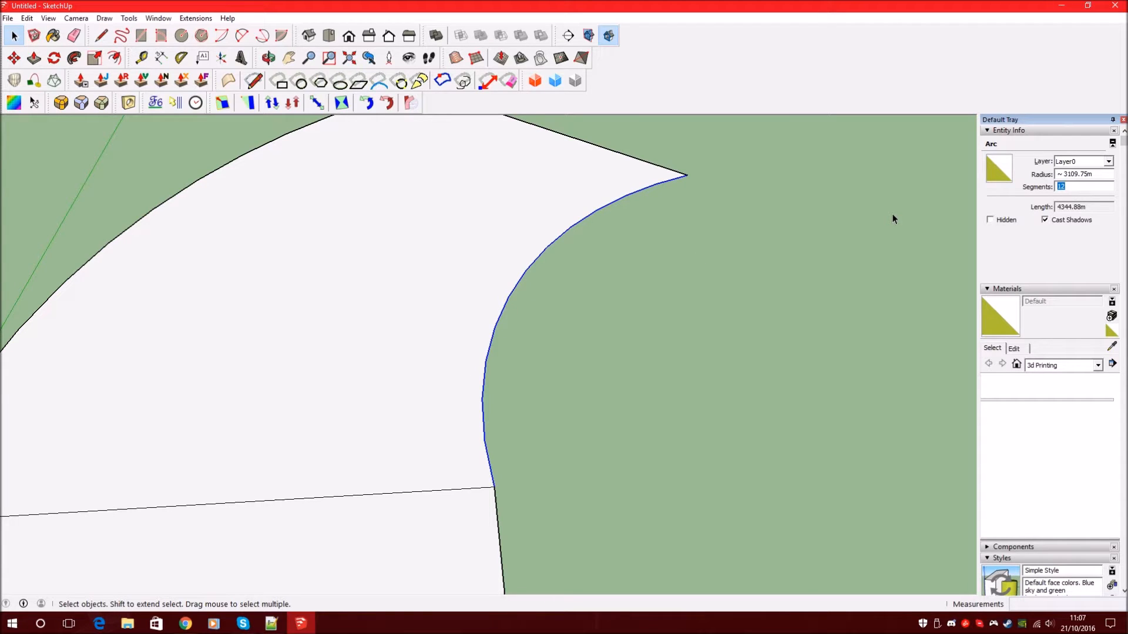
{"action": "type", "text": "4"}
{"action": "key", "text": "Return"}
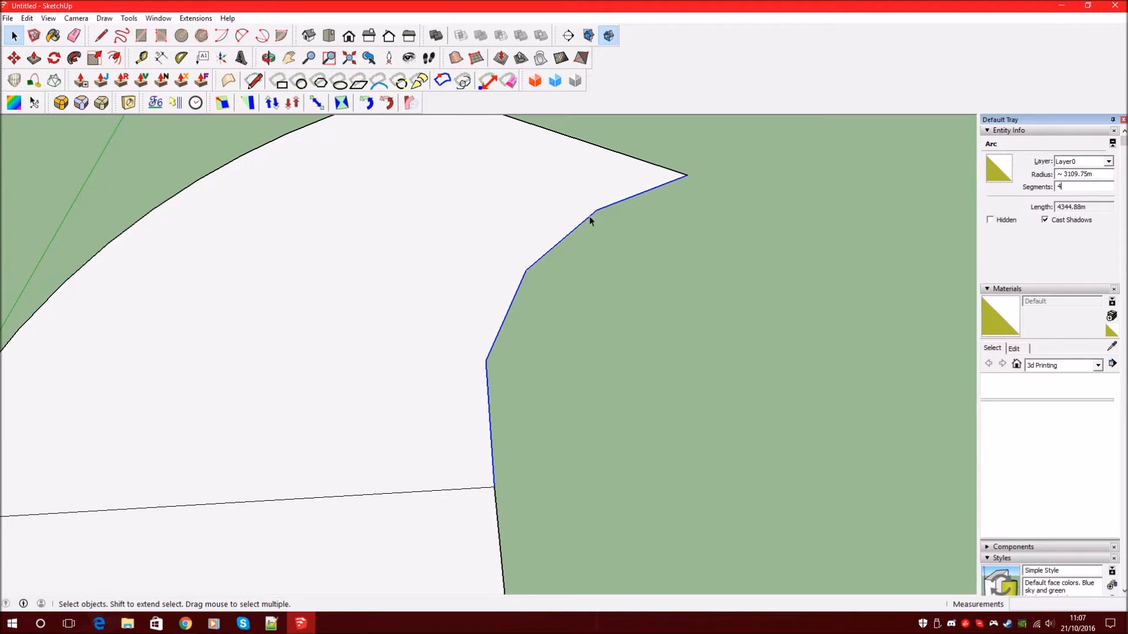
- Set both the inner and outer arcs of the curved road section to 8 segments
{"action": "scroll", "coordinate": [439, 318], "scroll_direction": "down", "scroll_amount": 2}
{"action": "left_click", "coordinate": [271, 249]}
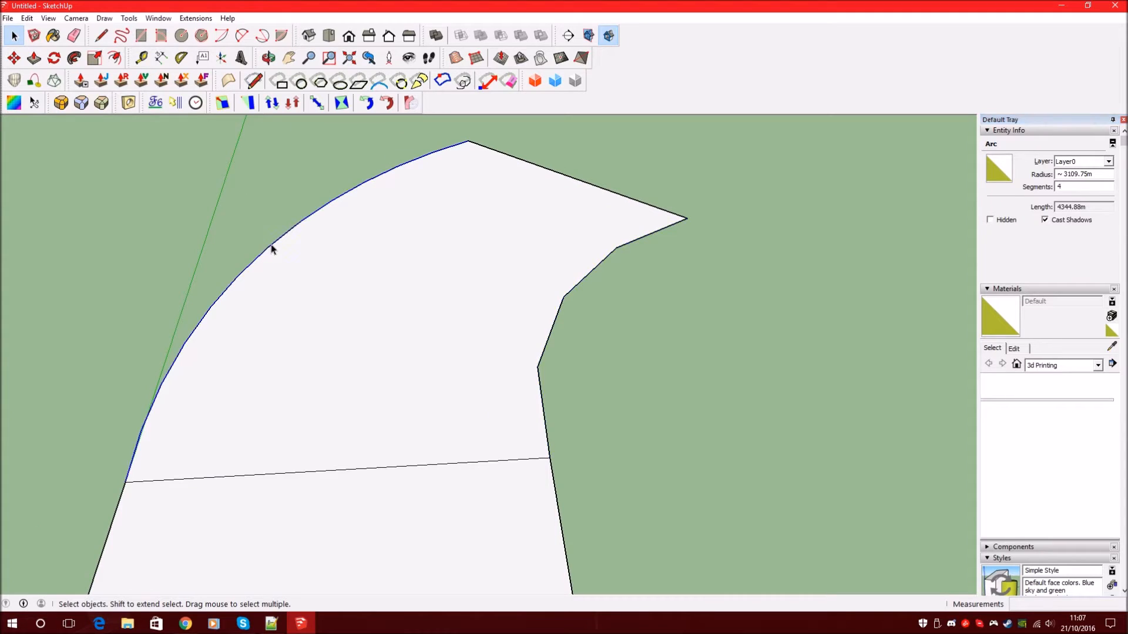
{"action": "left_click", "coordinate": [1079, 187]}
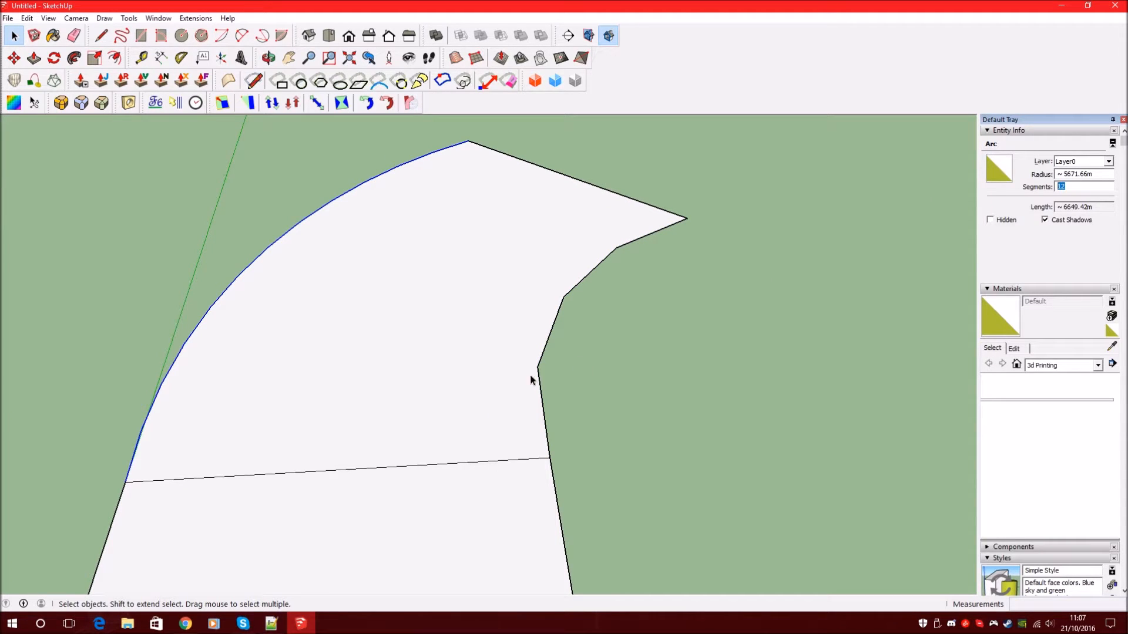
{"action": "left_click", "coordinate": [626, 365]}
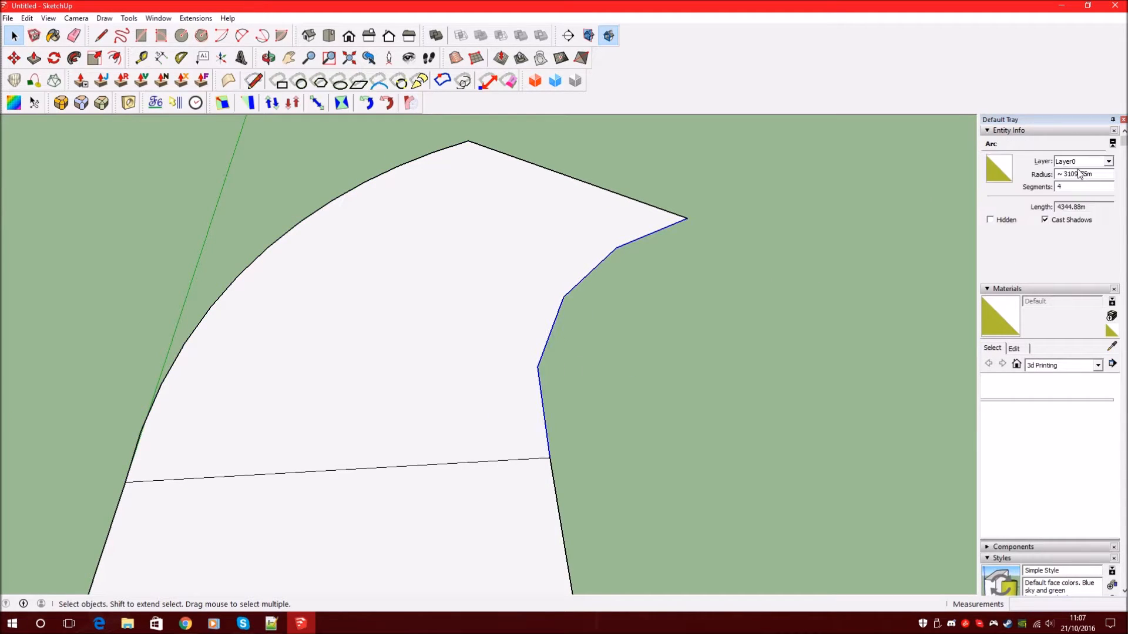
{"action": "left_click_drag", "start_coordinate": [1081, 187], "coordinate": [940, 186]}
{"action": "type", "text": "8"}
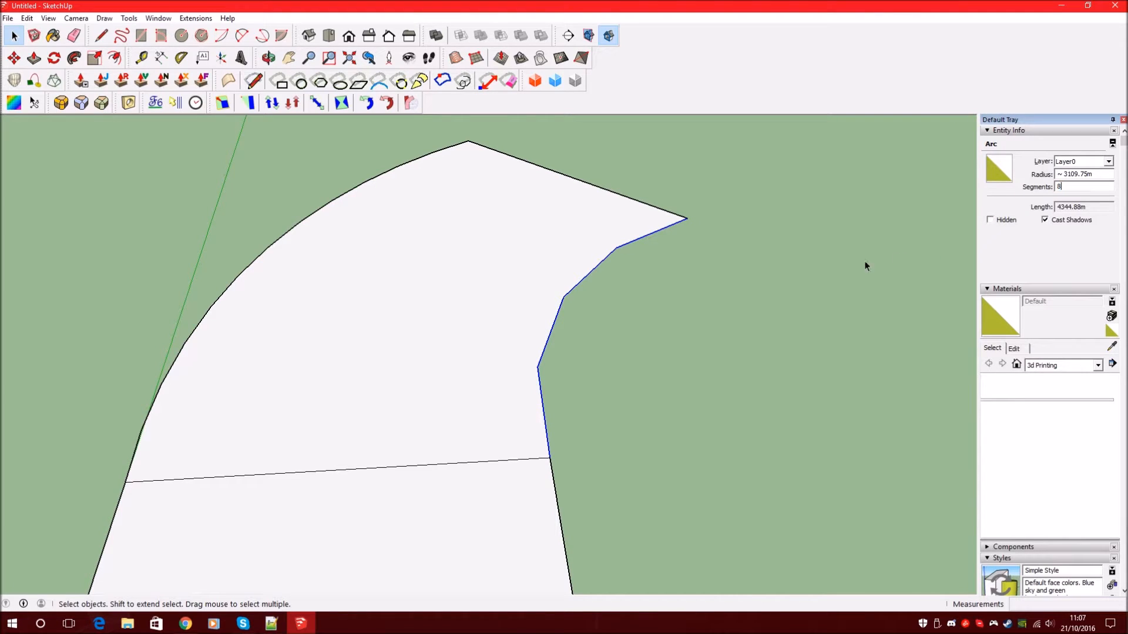
{"action": "key", "text": "Return"}
{"action": "left_click", "coordinate": [265, 254]}
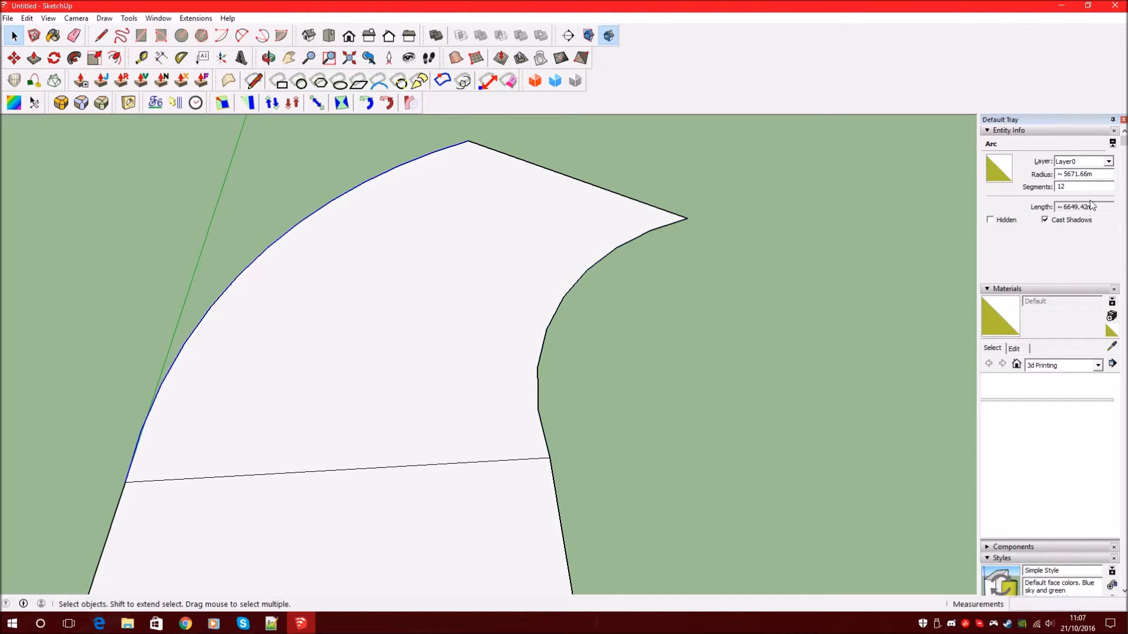
{"action": "left_click_drag", "start_coordinate": [1087, 187], "coordinate": [851, 189]}
{"action": "key", "text": "Escape"}
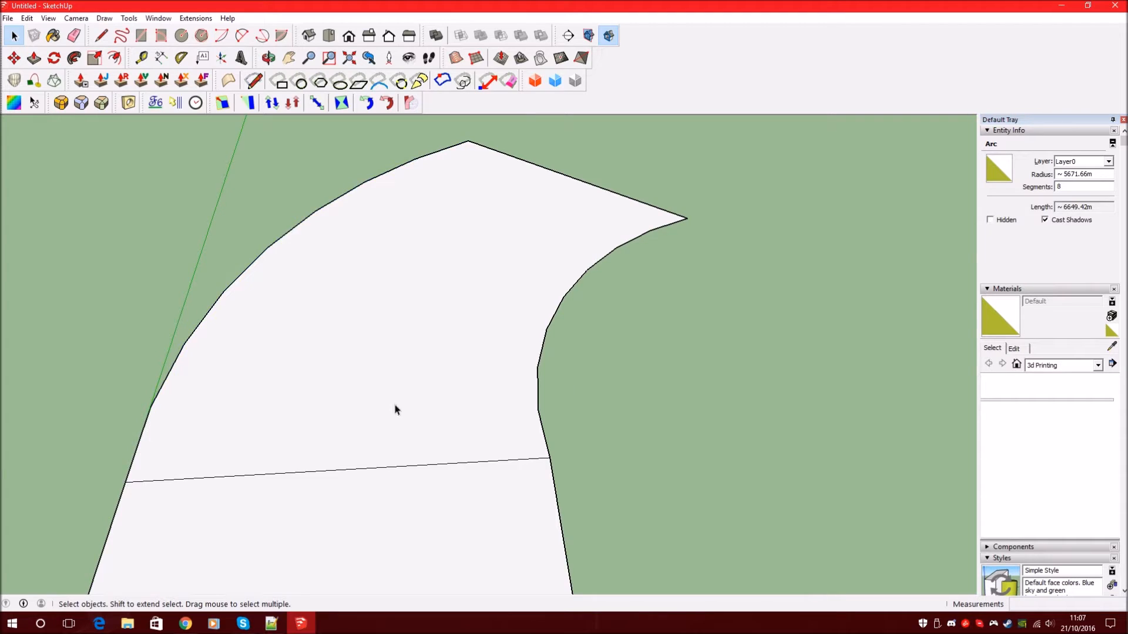
- Draw a straight four-sided road section outward from the curve's end with lines, making its far edge about 3269 m wide
{"action": "scroll", "coordinate": [396, 408], "scroll_direction": "down", "scroll_amount": 2}
{"action": "mouse_move", "coordinate": [668, 286]}
{"action": "middle_mouse_down"}
{"action": "mouse_move", "coordinate": [297, 390]}
{"action": "mouse_move", "coordinate": [262, 220]}
{"action": "mouse_move", "coordinate": [386, 284]}
{"action": "mouse_move", "coordinate": [367, 504]}
{"action": "mouse_move", "coordinate": [443, 474]}
{"action": "mouse_move", "coordinate": [300, 478]}
{"action": "mouse_move", "coordinate": [270, 322]}
{"action": "middle_mouse_up"}
{"action": "left_click", "coordinate": [101, 36]}
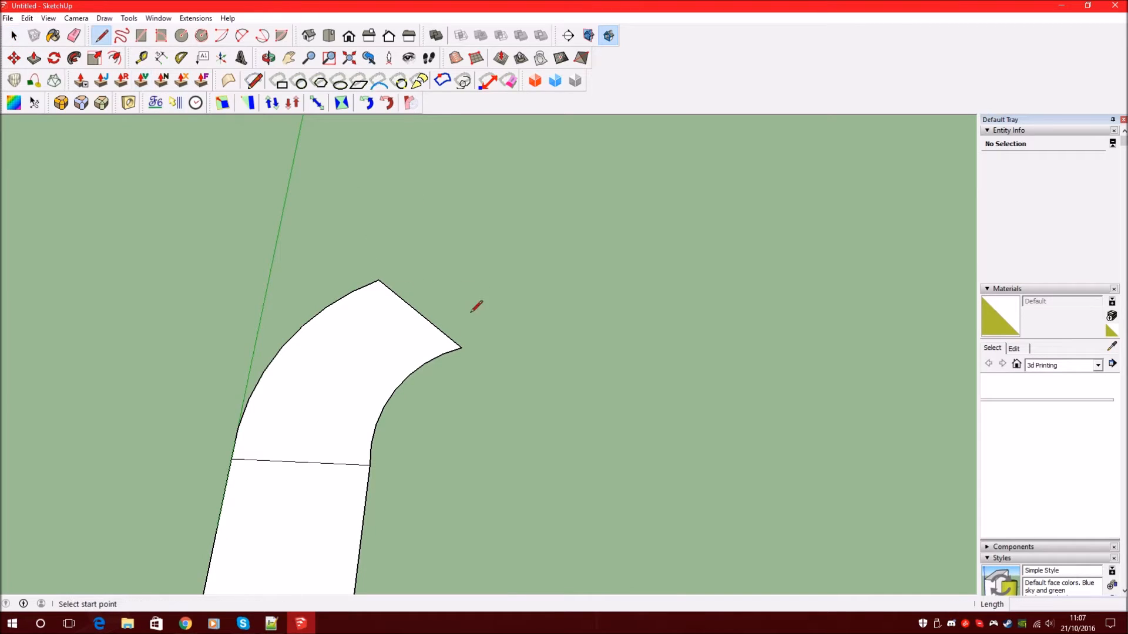
{"action": "left_click", "coordinate": [462, 348]}
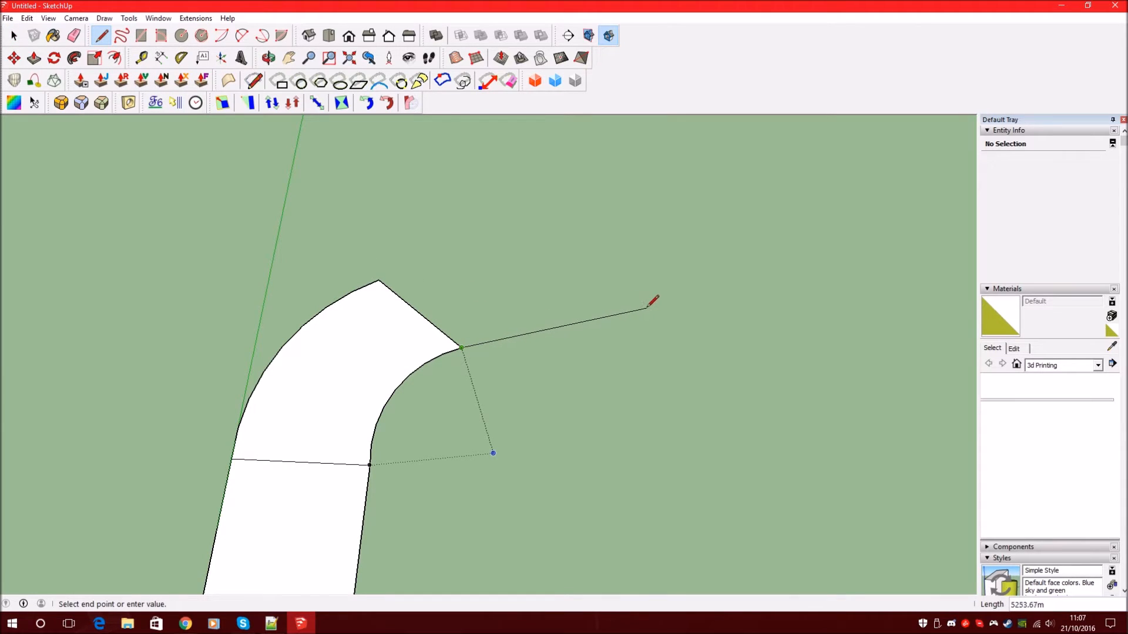
{"action": "left_click", "coordinate": [657, 291]}
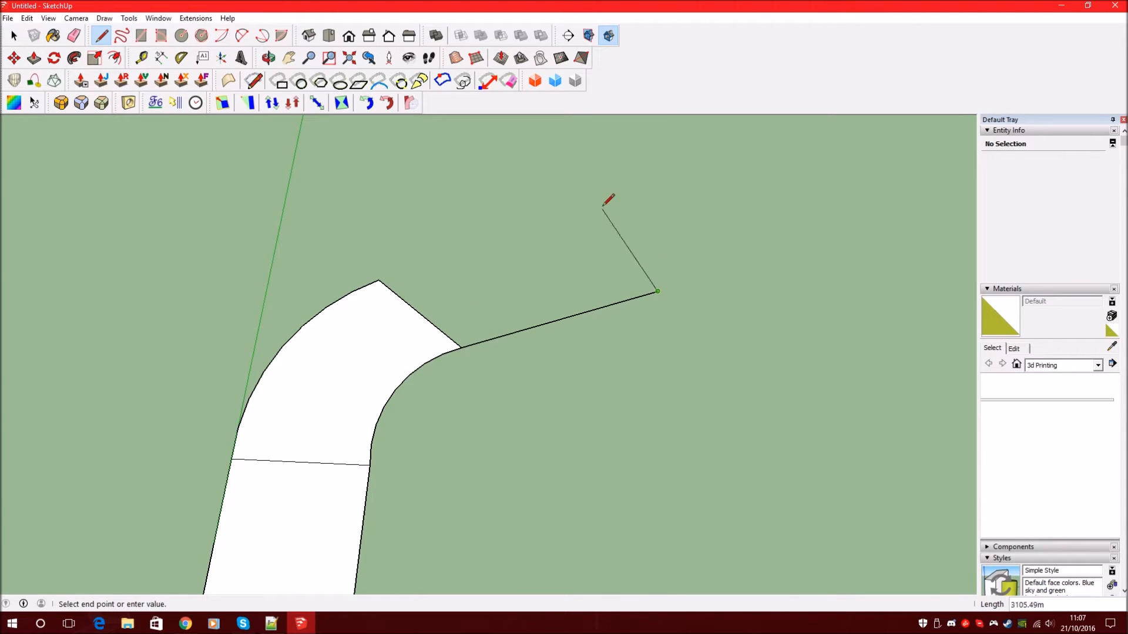
{"action": "left_click", "coordinate": [603, 204]}
{"action": "left_click", "coordinate": [379, 281]}
{"action": "middle_click_drag", "start_coordinate": [383, 279], "coordinate": [398, 320]}
{"action": "scroll", "coordinate": [399, 320], "scroll_direction": "down", "scroll_amount": 2}
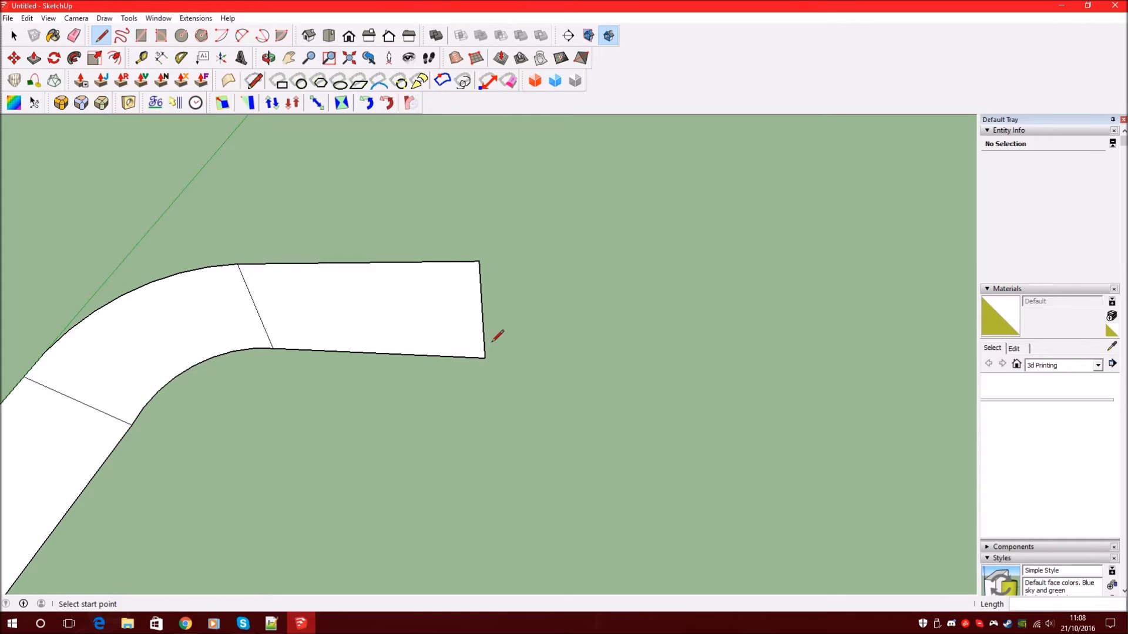
- Paste a copy of the straight section's far edge just beyond the road, and place another copy about 779 m further out
{"action": "left_click", "coordinate": [12, 36]}
{"action": "left_click", "coordinate": [18, 39]}
{"action": "left_click", "coordinate": [486, 312]}
{"action": "key", "text": "ctrl+c"}
{"action": "key", "text": "ctrl+v"}
{"action": "left_click", "coordinate": [471, 335]}
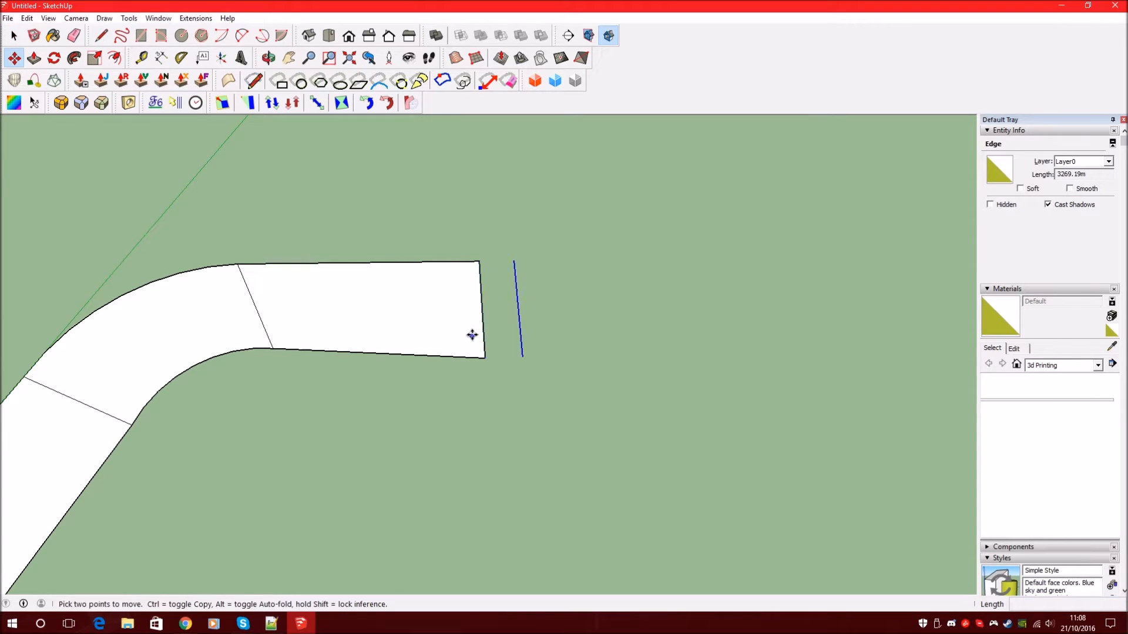
{"action": "scroll", "coordinate": [496, 327], "scroll_direction": "up", "scroll_amount": 5}
{"action": "middle_click_drag", "start_coordinate": [626, 332], "coordinate": [466, 354]}
{"action": "scroll", "coordinate": [467, 354], "scroll_direction": "down", "scroll_amount": 2}
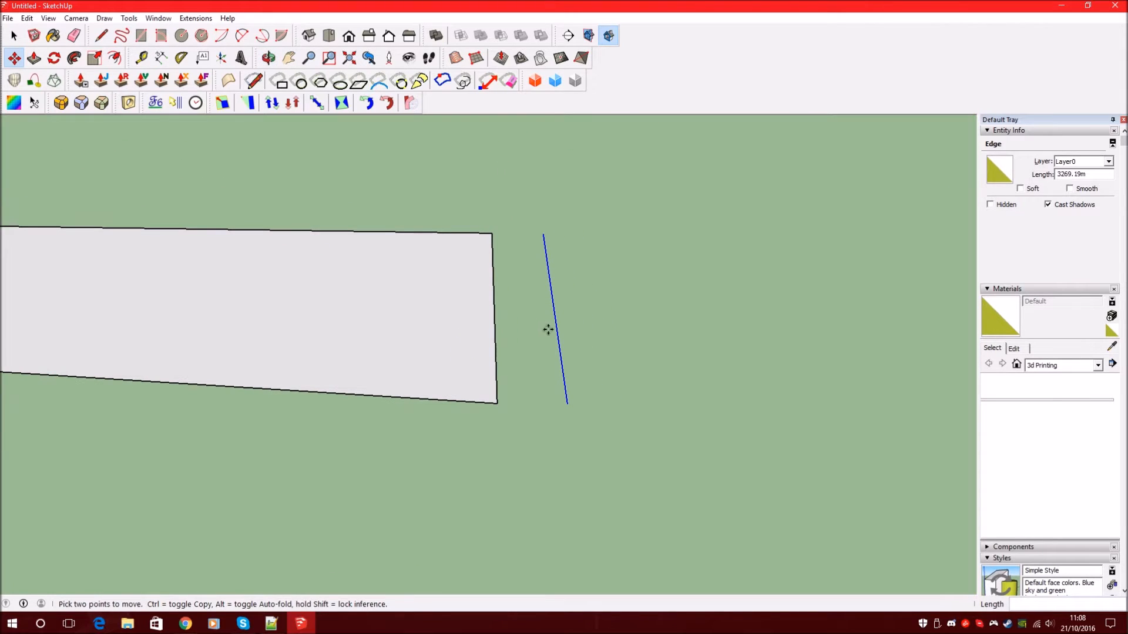
{"action": "left_click", "coordinate": [553, 296]}
{"action": "left_click", "coordinate": [621, 304]}
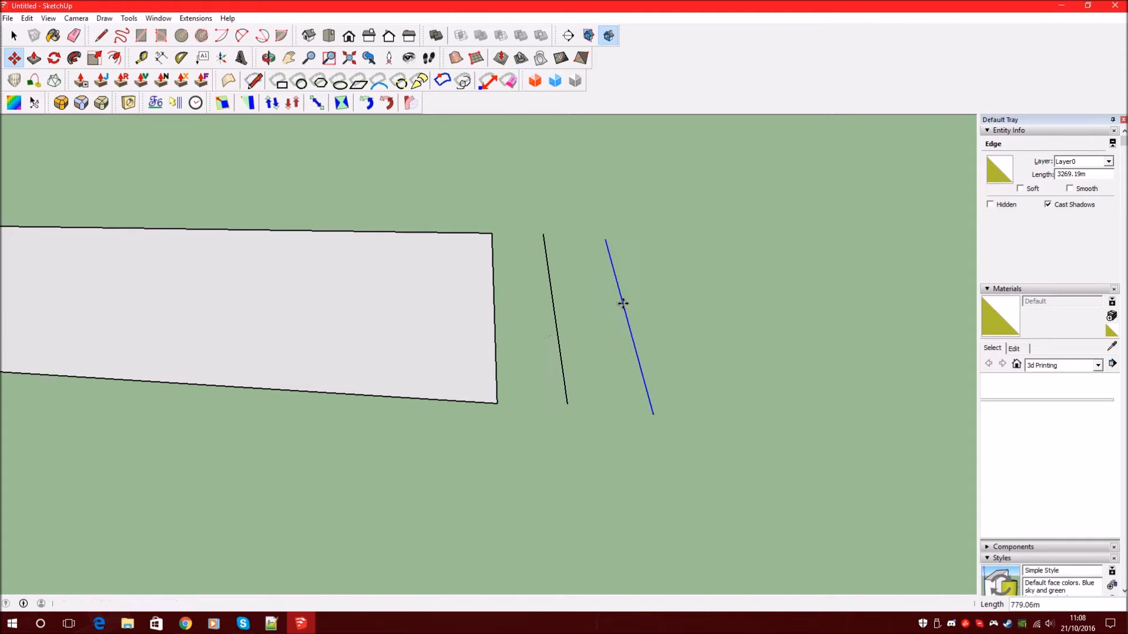
- Raise the nearer copied edge slightly above the road level and delete the outer copy
{"action": "mouse_move", "coordinate": [474, 334]}
{"action": "middle_mouse_down"}
{"action": "mouse_move", "coordinate": [320, 202]}
{"action": "mouse_move", "coordinate": [451, 157]}
{"action": "mouse_move", "coordinate": [487, 329]}
{"action": "middle_mouse_up"}
{"action": "left_click", "coordinate": [13, 35]}
{"action": "left_click", "coordinate": [558, 359]}
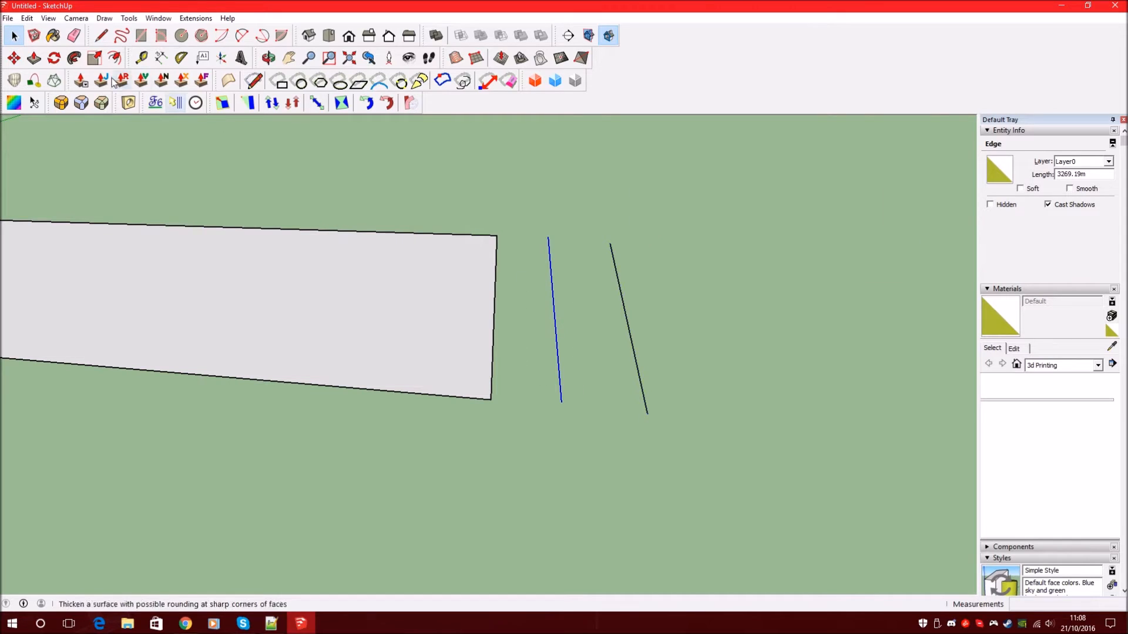
{"action": "left_click", "coordinate": [14, 58]}
{"action": "left_click_drag", "start_coordinate": [551, 306], "coordinate": [552, 284]}
{"action": "middle_click_drag", "start_coordinate": [552, 284], "coordinate": [532, 216]}
{"action": "left_click", "coordinate": [13, 35]}
{"action": "key", "text": "Delete"}
- Connect both ends of the raised edge to the road's end corners with lines to form a short ramp
{"action": "left_click", "coordinate": [101, 35]}
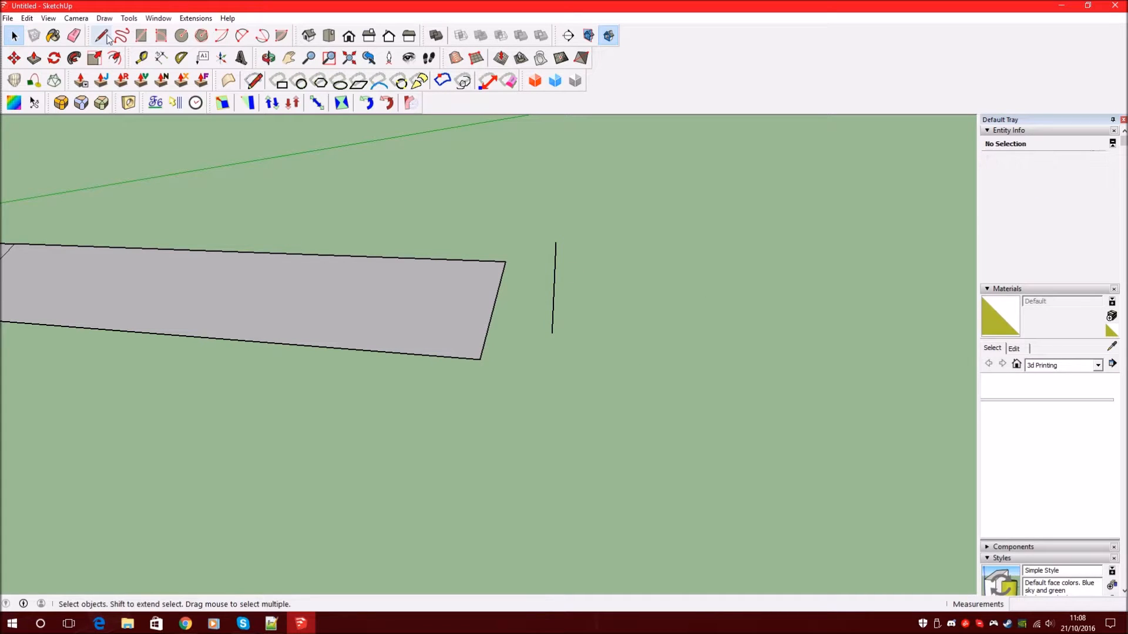
{"action": "left_click", "coordinate": [480, 358]}
{"action": "left_click", "coordinate": [552, 333]}
{"action": "key", "text": "Escape"}
{"action": "left_click", "coordinate": [556, 242]}
{"action": "left_click", "coordinate": [505, 261]}
{"action": "mouse_move", "coordinate": [518, 262]}
{"action": "middle_mouse_down"}
{"action": "mouse_move", "coordinate": [725, 305]}
{"action": "mouse_move", "coordinate": [999, 239]}
{"action": "mouse_move", "coordinate": [527, 391]}
{"action": "mouse_move", "coordinate": [461, 327]}
{"action": "mouse_move", "coordinate": [509, 227]}
{"action": "mouse_move", "coordinate": [884, 421]}
{"action": "mouse_move", "coordinate": [858, 322]}
{"action": "mouse_move", "coordinate": [418, 322]}
{"action": "mouse_move", "coordinate": [411, 390]}
{"action": "mouse_move", "coordinate": [468, 370]}
{"action": "mouse_move", "coordinate": [405, 330]}
{"action": "mouse_move", "coordinate": [411, 226]}
{"action": "mouse_move", "coordinate": [491, 298]}
{"action": "mouse_move", "coordinate": [351, 258]}
{"action": "middle_mouse_up"}
{"action": "scroll", "coordinate": [416, 323], "scroll_direction": "down", "scroll_amount": 5}
{"action": "left_click", "coordinate": [182, 36]}
{"action": "left_click", "coordinate": [534, 261]}
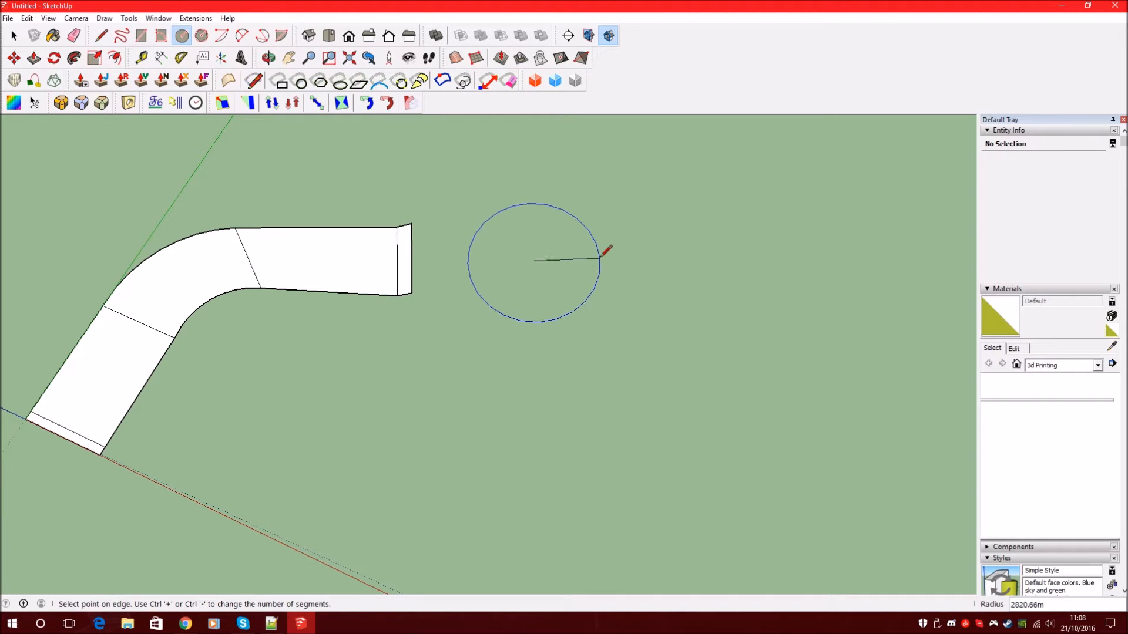
{"action": "key", "text": "Escape"}
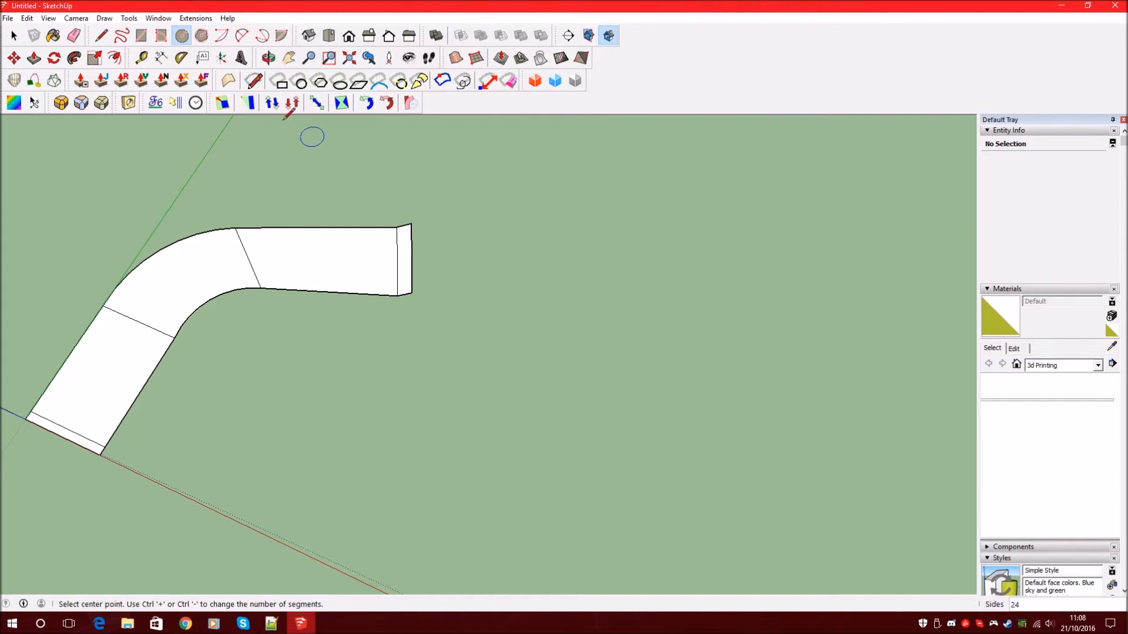
{"action": "left_click", "coordinate": [182, 36]}
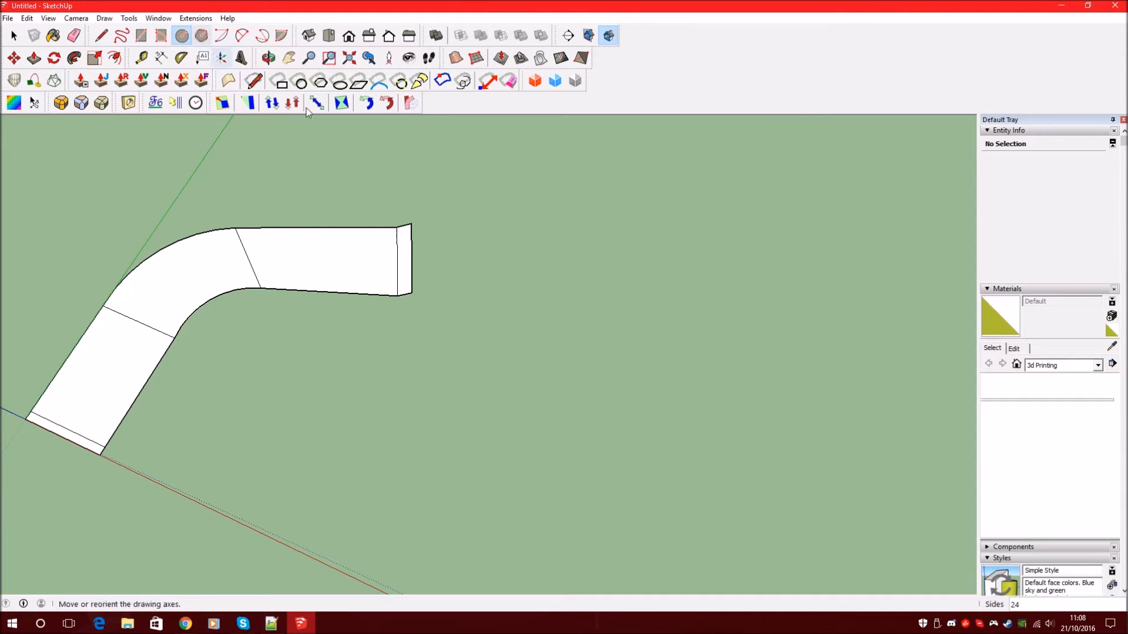
{"action": "left_click", "coordinate": [508, 266]}
{"action": "key", "text": "Escape"}
{"action": "left_click", "coordinate": [511, 273]}
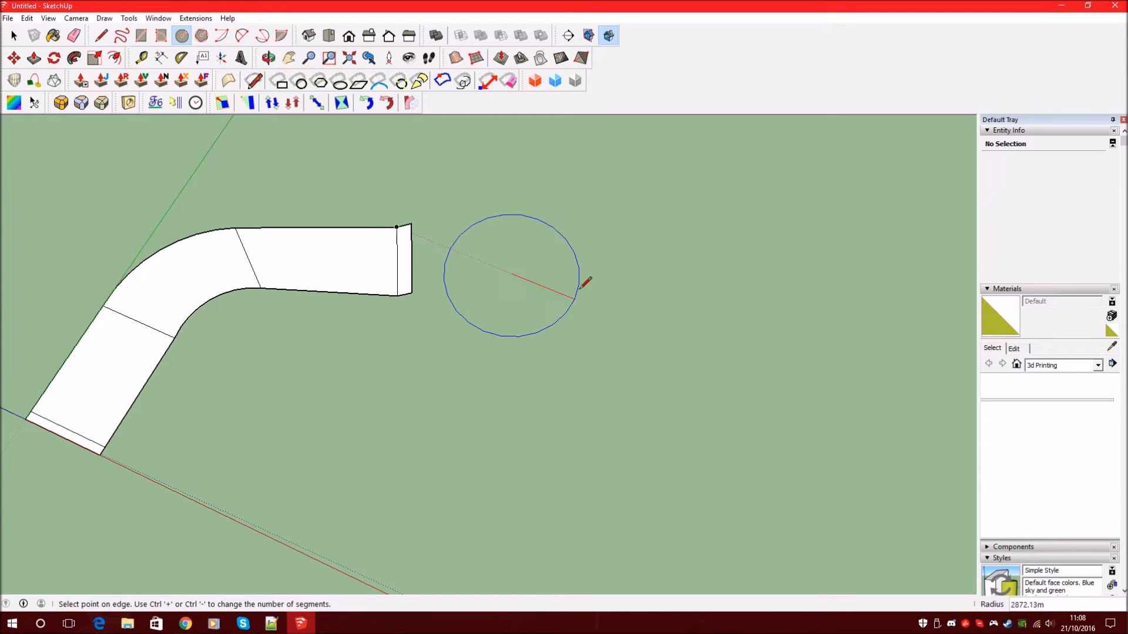
{"action": "key", "text": "Escape"}
- Draw a circle of 4000 m radius beyond the ramp and reverse its face so the white front side points upward
{"action": "left_click", "coordinate": [546, 259]}
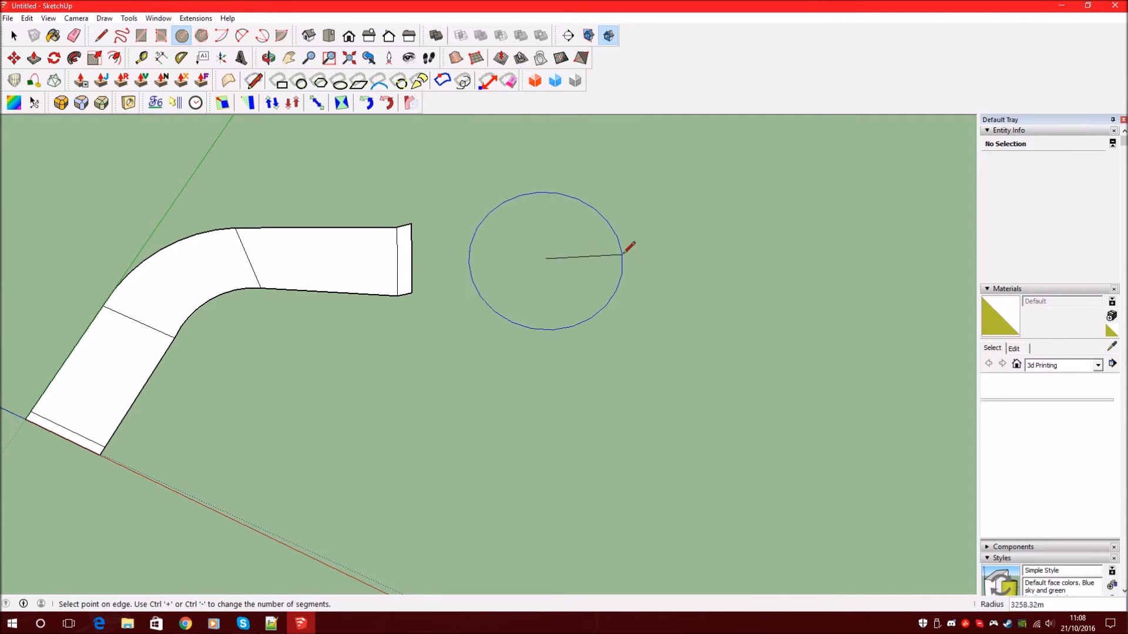
{"action": "left_click", "coordinate": [640, 253]}
{"action": "left_click", "coordinate": [13, 36]}
{"action": "scroll", "coordinate": [595, 266], "scroll_direction": "up", "scroll_amount": 4}
{"action": "middle_click_drag", "start_coordinate": [550, 309], "coordinate": [521, 335]}
{"action": "left_click", "coordinate": [541, 273]}
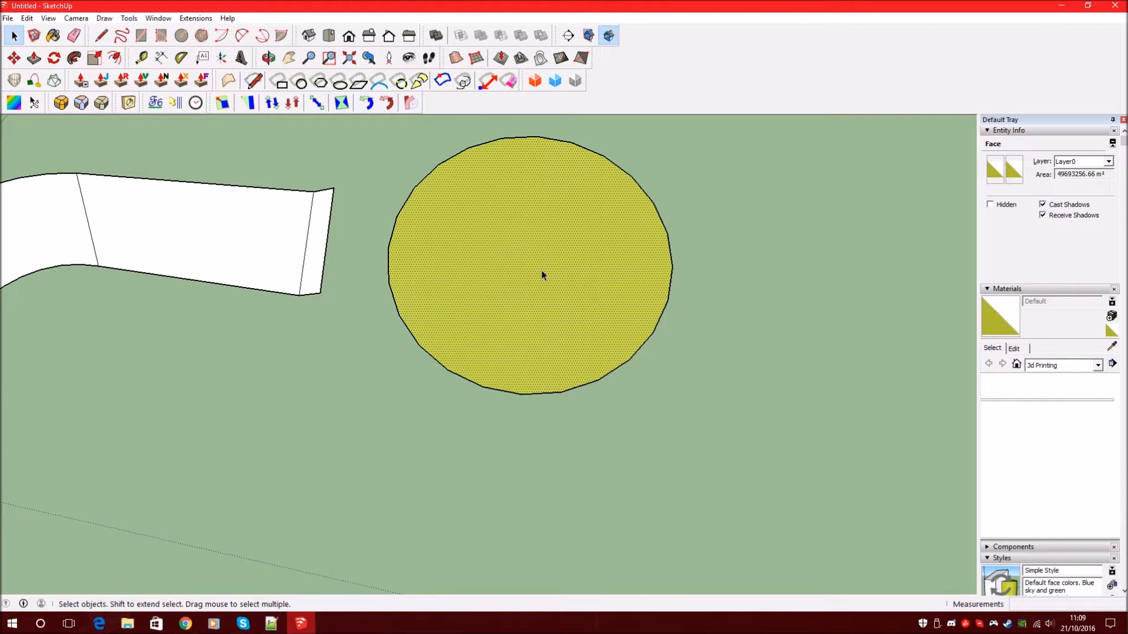
{"action": "middle_click_drag", "start_coordinate": [531, 307], "coordinate": [519, 278]}
{"action": "right_click", "coordinate": [519, 275]}
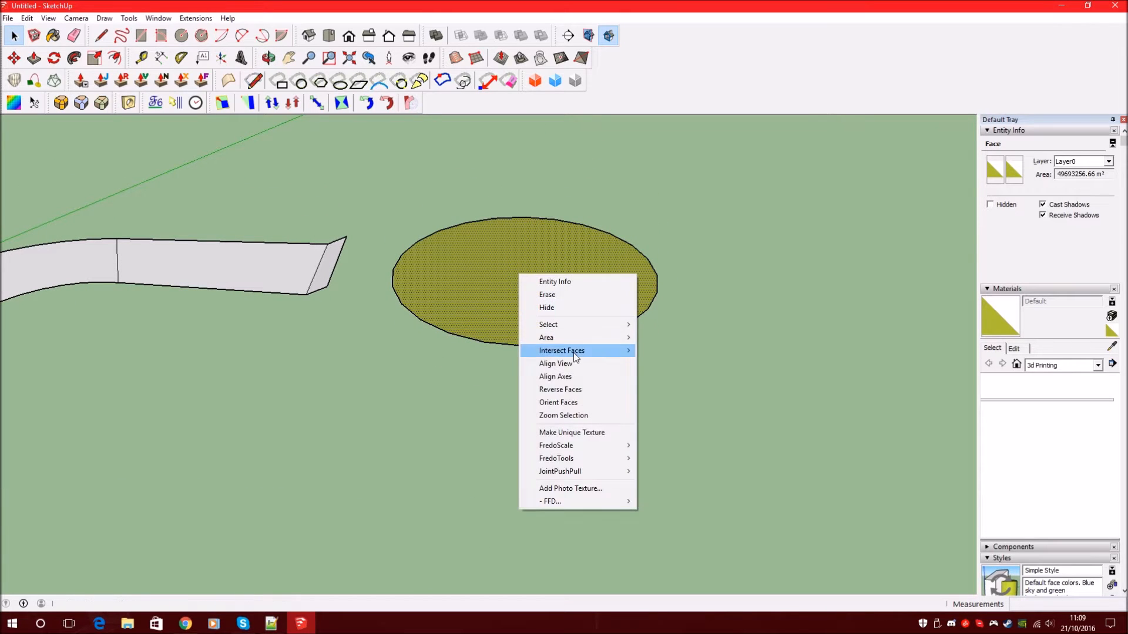
{"action": "left_click", "coordinate": [591, 389]}
{"action": "left_click", "coordinate": [654, 397]}
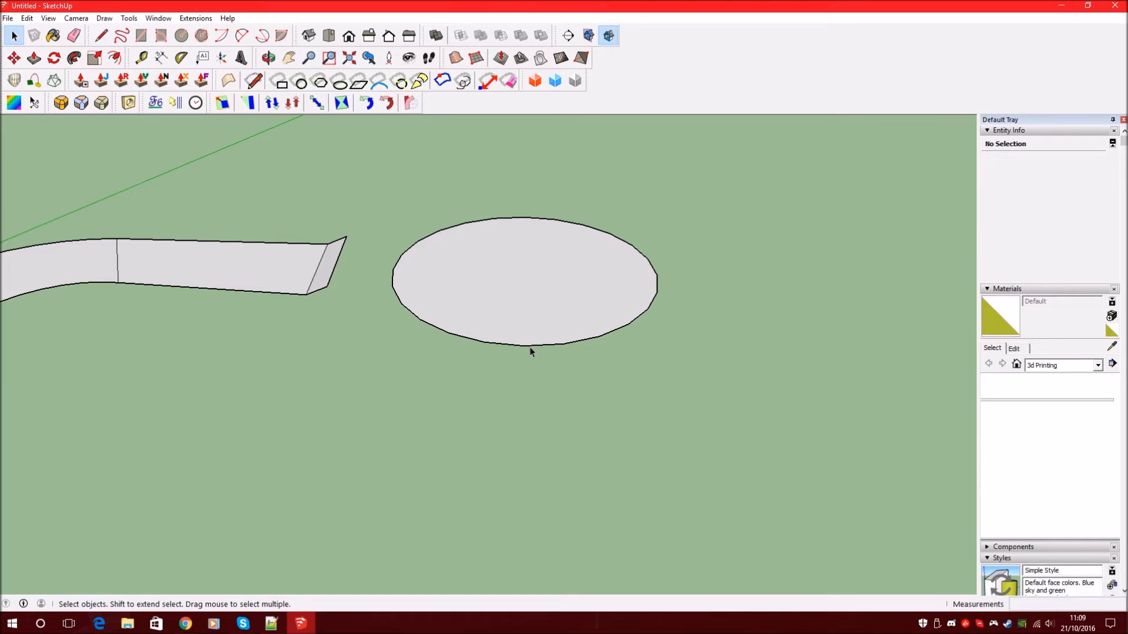
- Set the circle's outline to 16 segments
{"action": "middle_click_drag", "start_coordinate": [516, 266], "coordinate": [830, 275]}
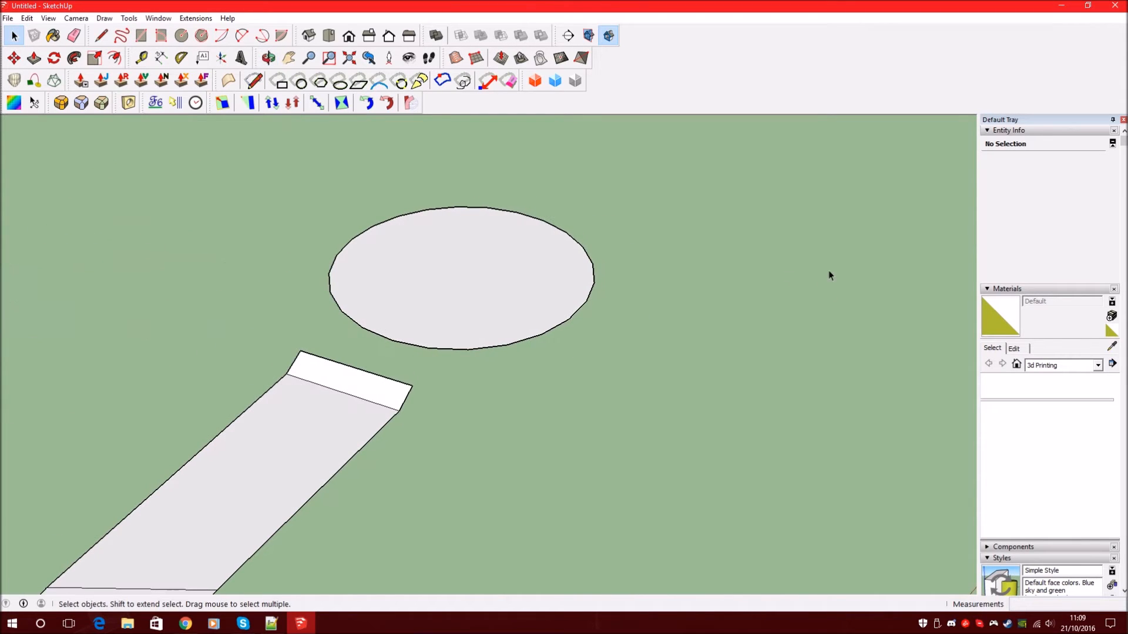
{"action": "left_click", "coordinate": [555, 330]}
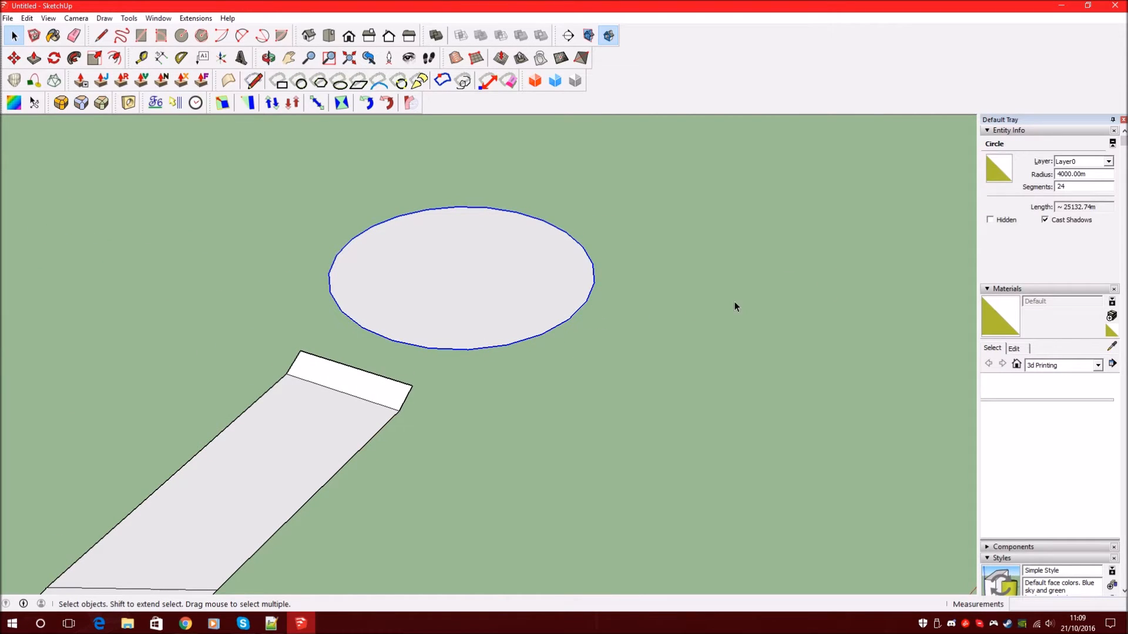
{"action": "middle_click_drag", "start_coordinate": [566, 315], "coordinate": [436, 311]}
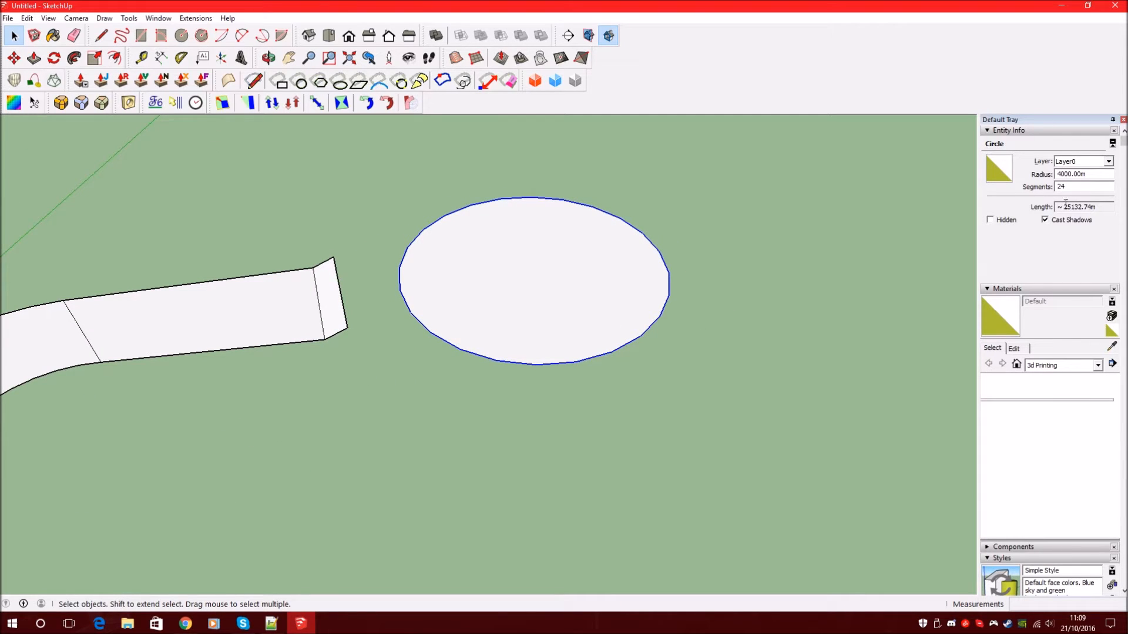
{"action": "left_click", "coordinate": [1083, 187]}
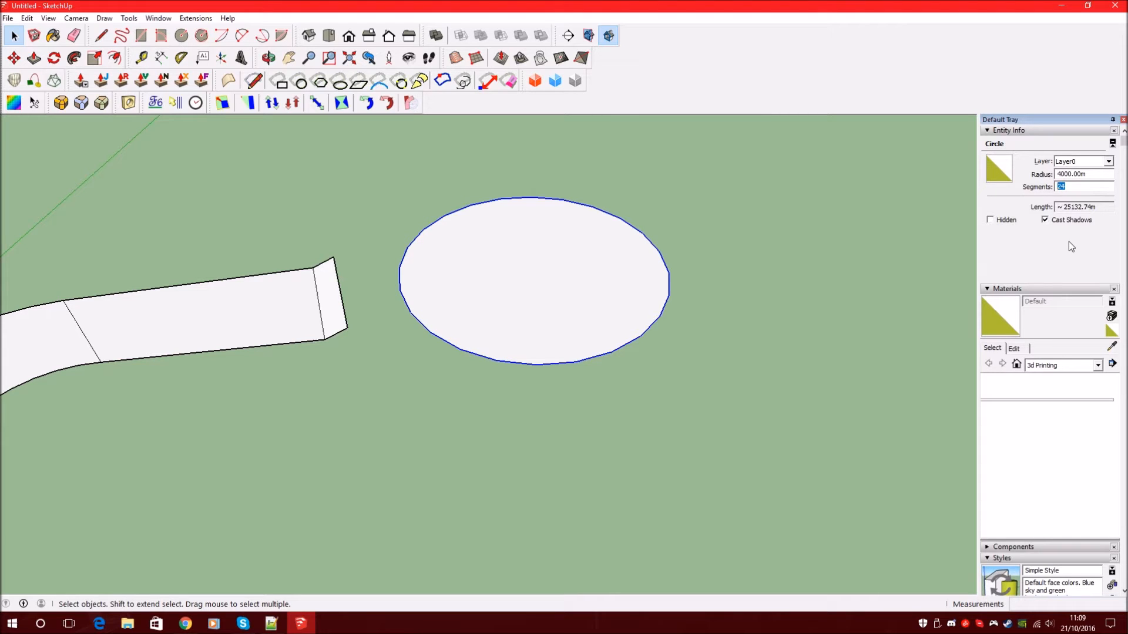
{"action": "type", "text": "16"}
{"action": "key", "text": "Return"}
{"action": "left_click", "coordinate": [792, 294]}
{"action": "middle_click_drag", "start_coordinate": [668, 308], "coordinate": [716, 307]}
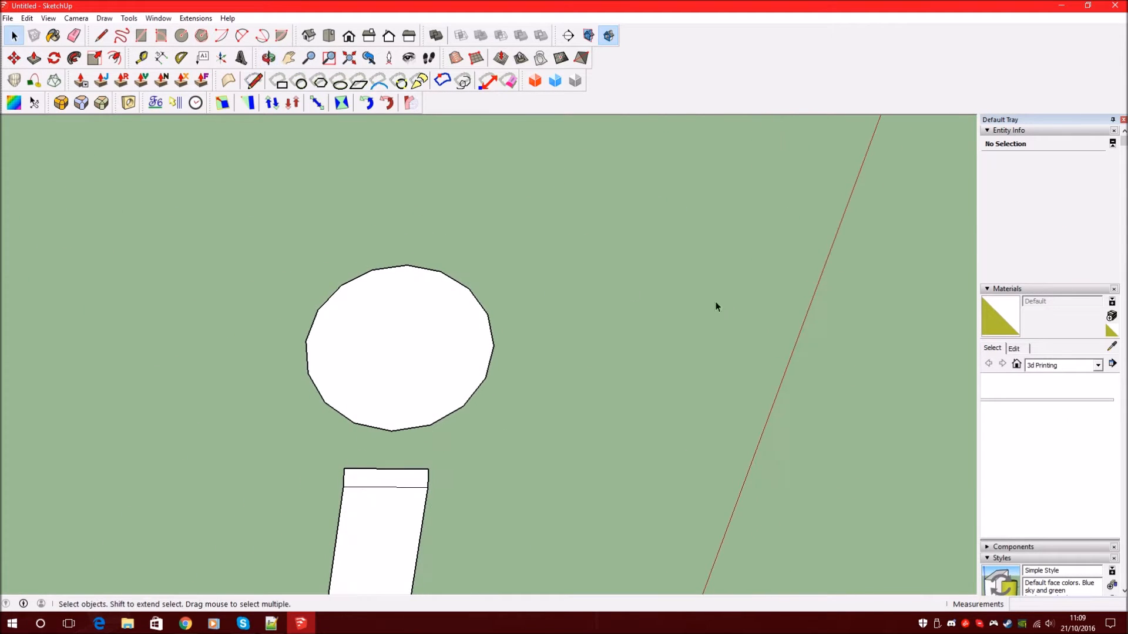
{"action": "left_click", "coordinate": [242, 36]}
{"action": "left_click", "coordinate": [400, 343]}
{"action": "left_click", "coordinate": [493, 345]}
- Draw a straight road section extending from the far side of the circular platform with three connected lines
{"action": "left_click", "coordinate": [101, 36]}
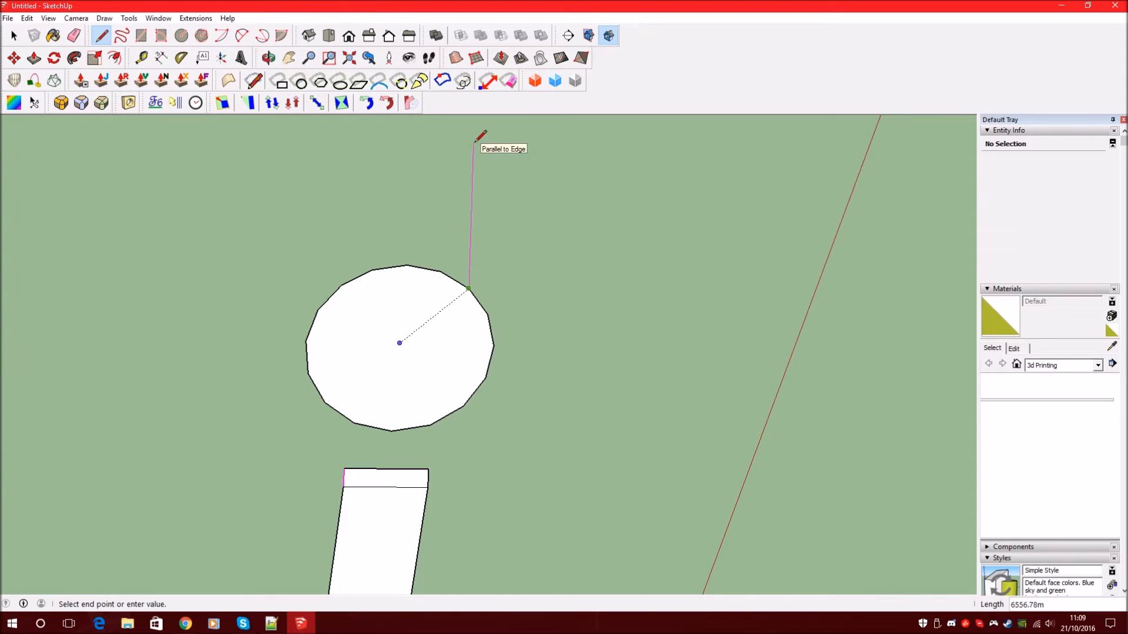
{"action": "middle_click_drag", "start_coordinate": [484, 145], "coordinate": [89, 202]}
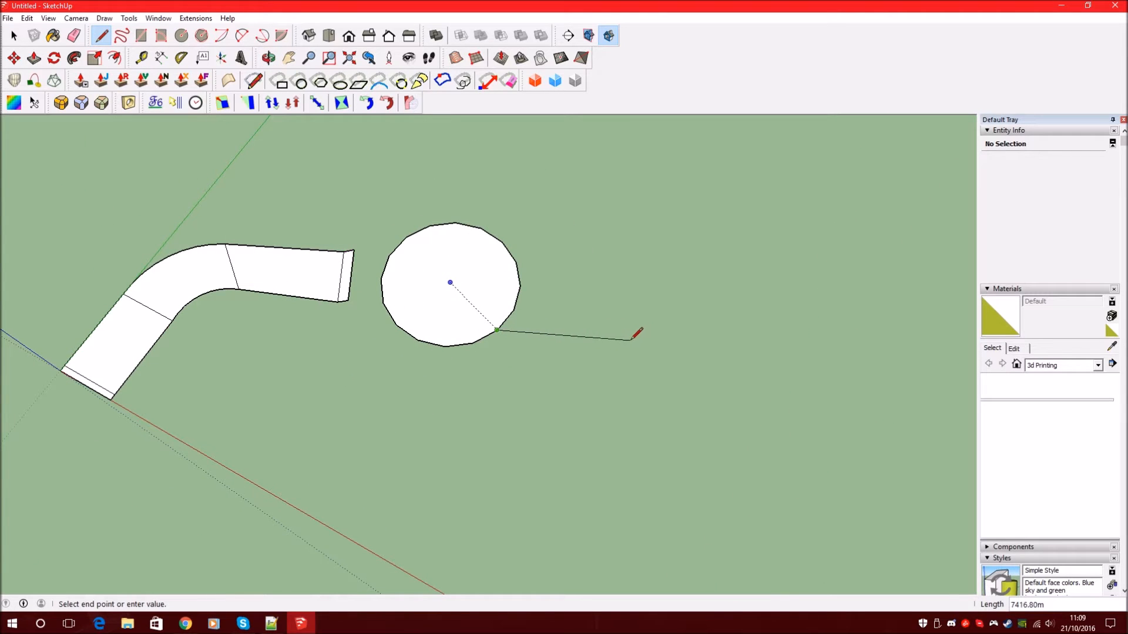
{"action": "left_click", "coordinate": [655, 342]}
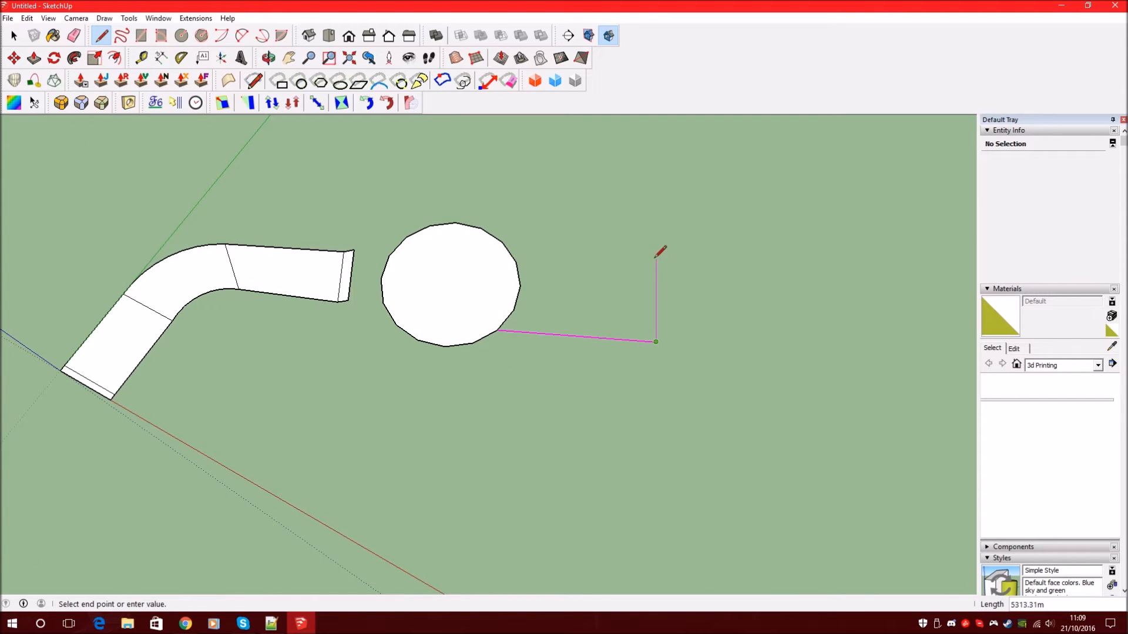
{"action": "left_click", "coordinate": [656, 279]}
{"action": "left_click", "coordinate": [516, 263]}
{"action": "middle_click_drag", "start_coordinate": [446, 302], "coordinate": [231, 344]}
{"action": "scroll", "coordinate": [364, 371], "scroll_direction": "down", "scroll_amount": 5}
{"action": "middle_click_drag", "start_coordinate": [570, 288], "coordinate": [411, 352]}
{"action": "scroll", "coordinate": [411, 352], "scroll_direction": "up", "scroll_amount": 3}
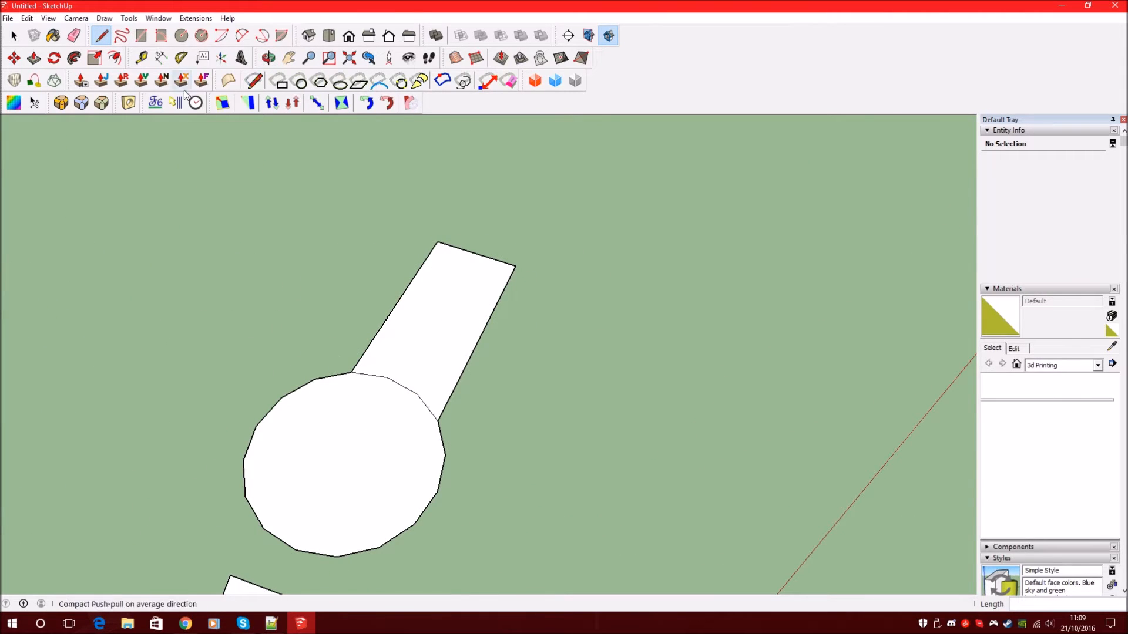
- Draw the inner arc of a wide bend from the inner corner of the new road's end, with a bulge of about 4632 m
{"action": "left_click", "coordinate": [242, 36]}
{"action": "scroll", "coordinate": [441, 288], "scroll_direction": "down", "scroll_amount": 2}
{"action": "left_click", "coordinate": [484, 277]}
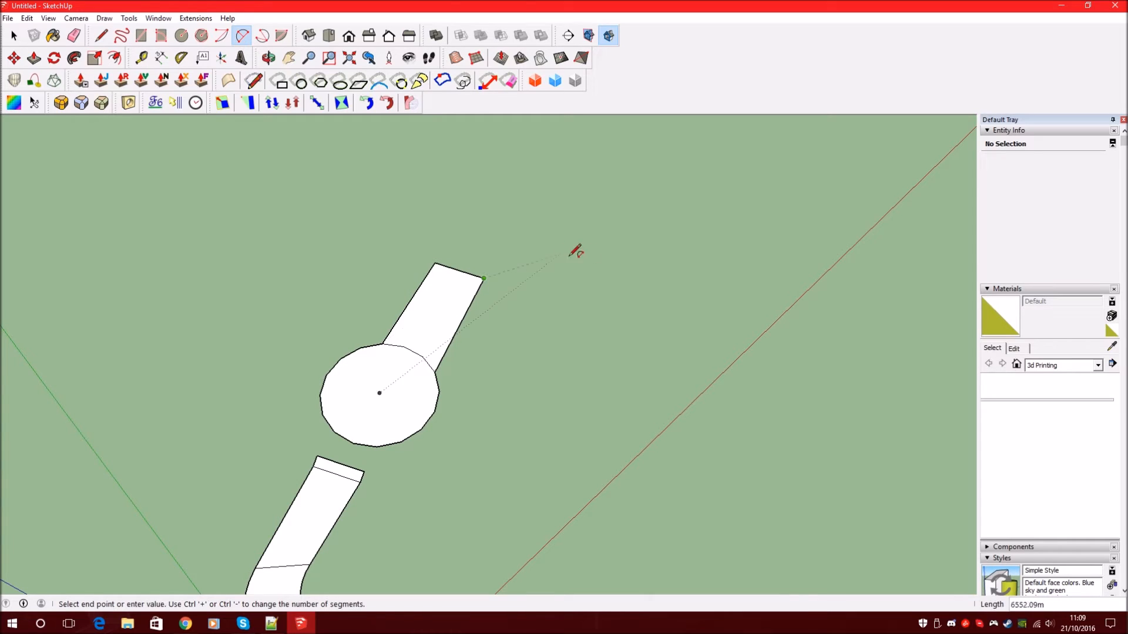
{"action": "left_click", "coordinate": [648, 272]}
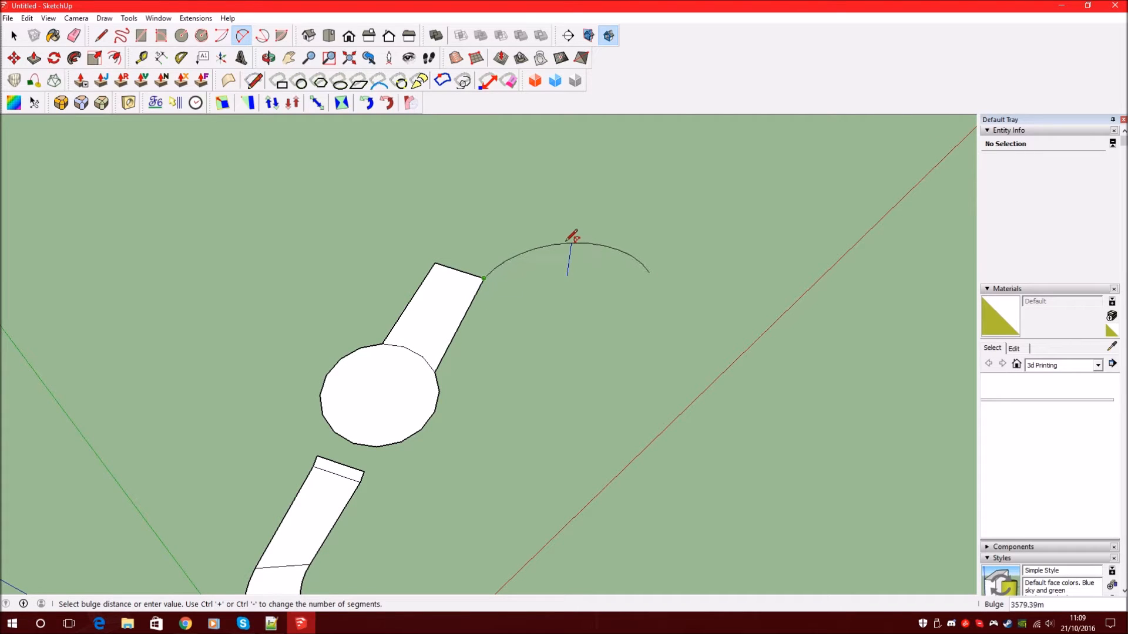
{"action": "left_click", "coordinate": [560, 230]}
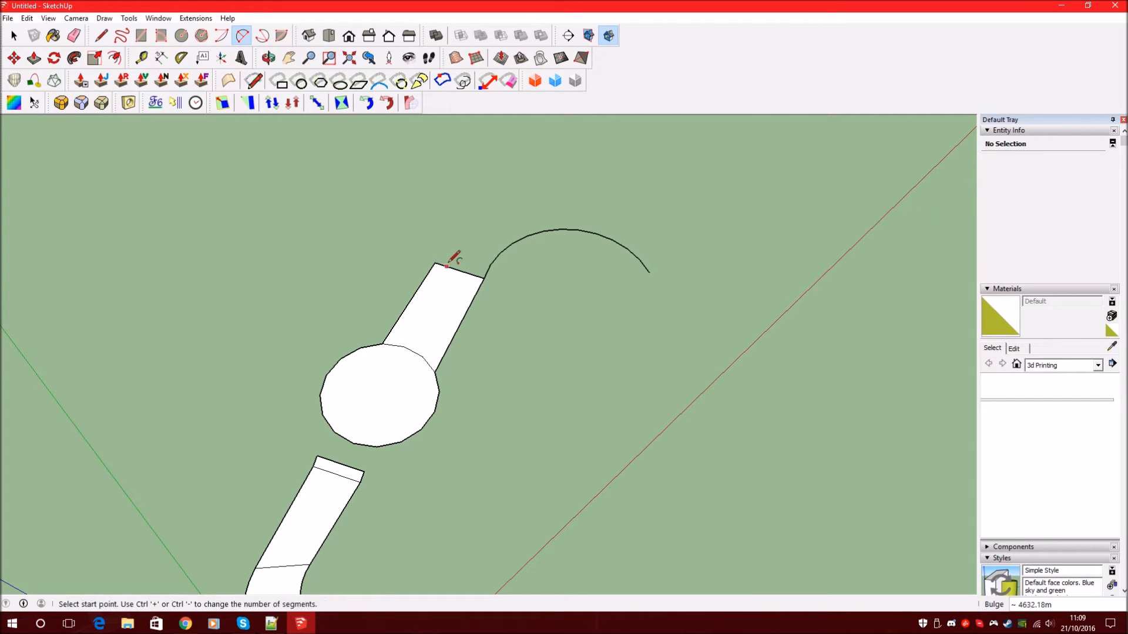
- Draw the bend's outer arc from the road end's other corner, with a bulge of about 7621 m, roughly concentric with the inner arc
{"action": "left_click", "coordinate": [434, 262]}
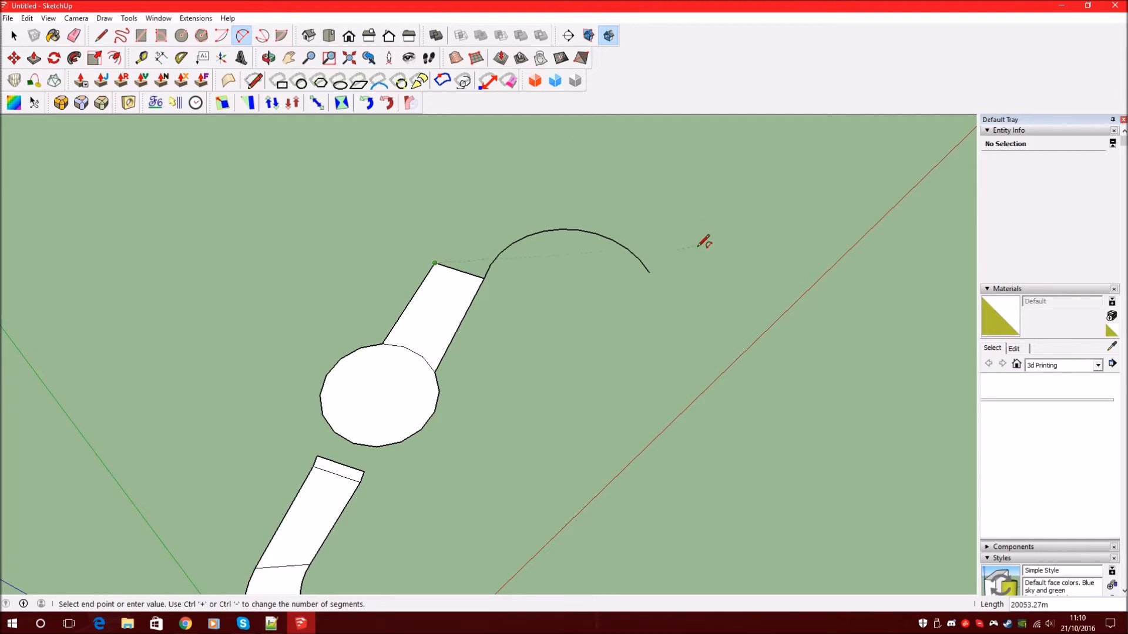
{"action": "left_click", "coordinate": [691, 273]}
{"action": "middle_click_drag", "start_coordinate": [564, 184], "coordinate": [532, 234]}
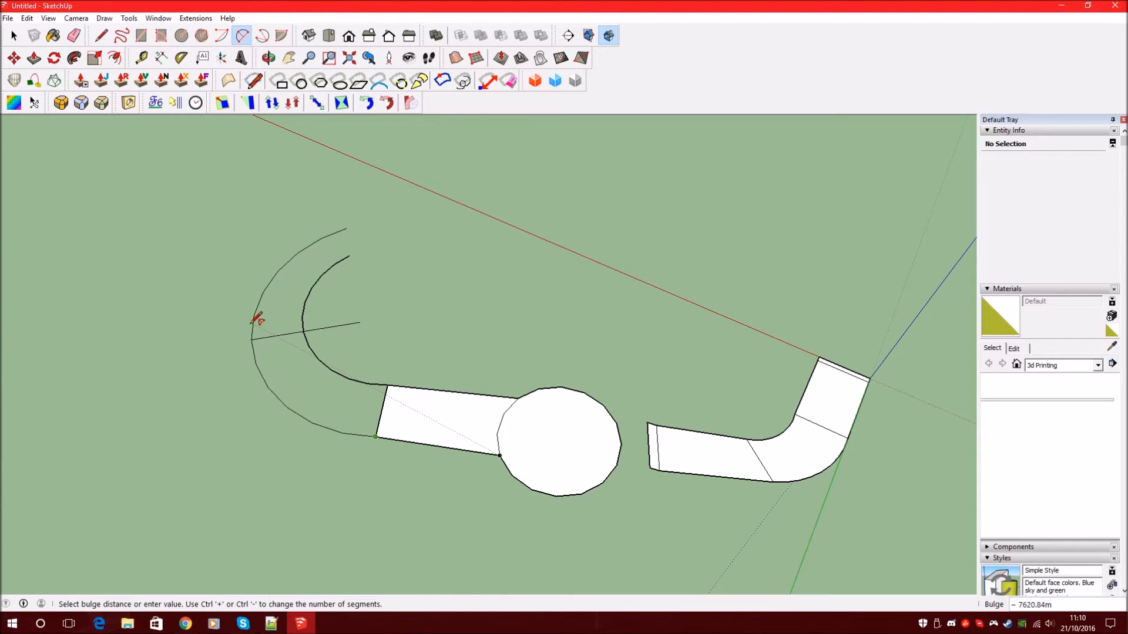
{"action": "left_click", "coordinate": [253, 322]}
- Close the open end of the bend with a line joining the two arc ends to form a road face
{"action": "left_click", "coordinate": [101, 35]}
{"action": "left_click", "coordinate": [350, 255]}
{"action": "left_click", "coordinate": [346, 229]}
{"action": "scroll", "coordinate": [259, 340], "scroll_direction": "up", "scroll_amount": 2}
{"action": "middle_click_drag", "start_coordinate": [259, 340], "coordinate": [120, 332]}
- Inspect the bend's inner arc properties and examine the overall track layout from several views
{"action": "left_click", "coordinate": [14, 36]}
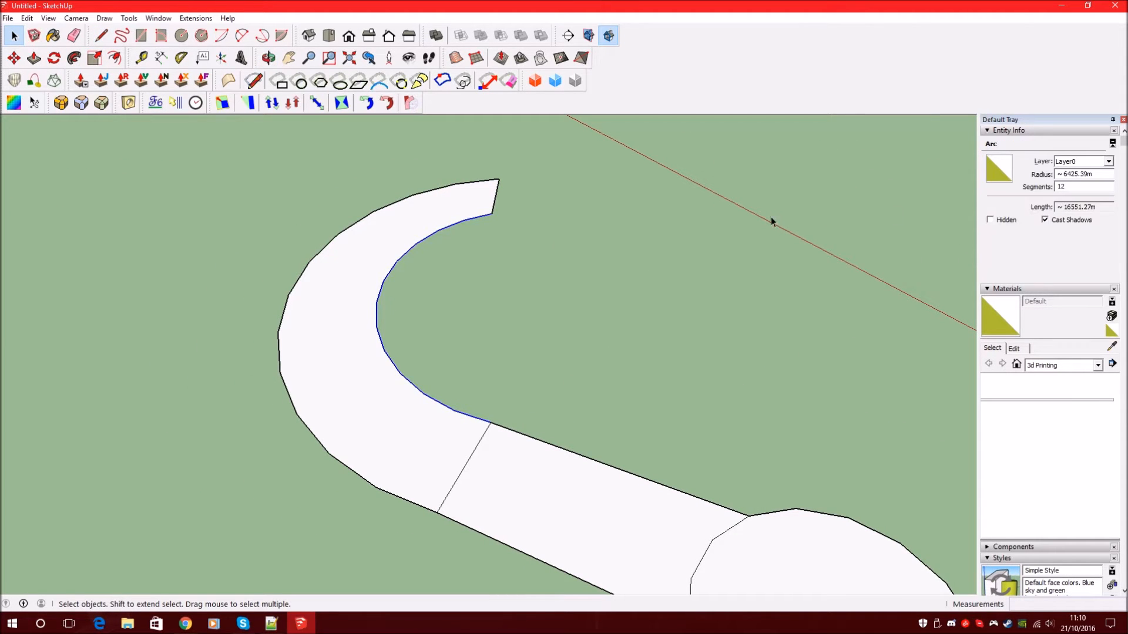
{"action": "middle_click_drag", "start_coordinate": [461, 313], "coordinate": [451, 372]}
{"action": "scroll", "coordinate": [345, 323], "scroll_direction": "down", "scroll_amount": 3}
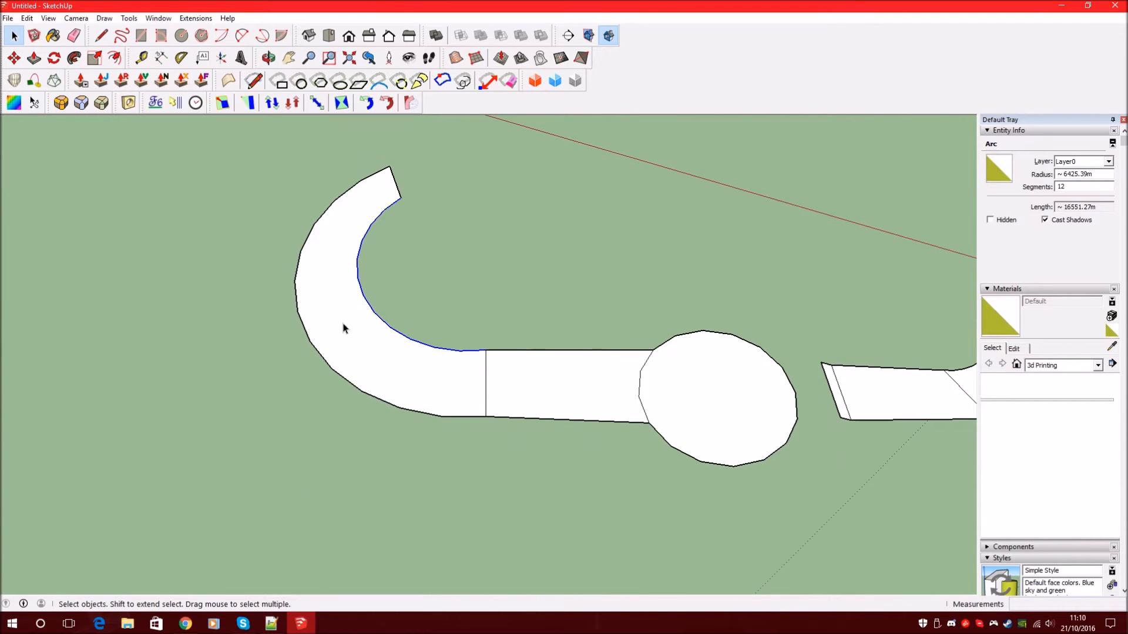
{"action": "scroll", "coordinate": [352, 325], "scroll_direction": "down", "scroll_amount": 3}
{"action": "scroll", "coordinate": [753, 355], "scroll_direction": "up", "scroll_amount": 3}
{"action": "scroll", "coordinate": [791, 347], "scroll_direction": "down", "scroll_amount": 2}
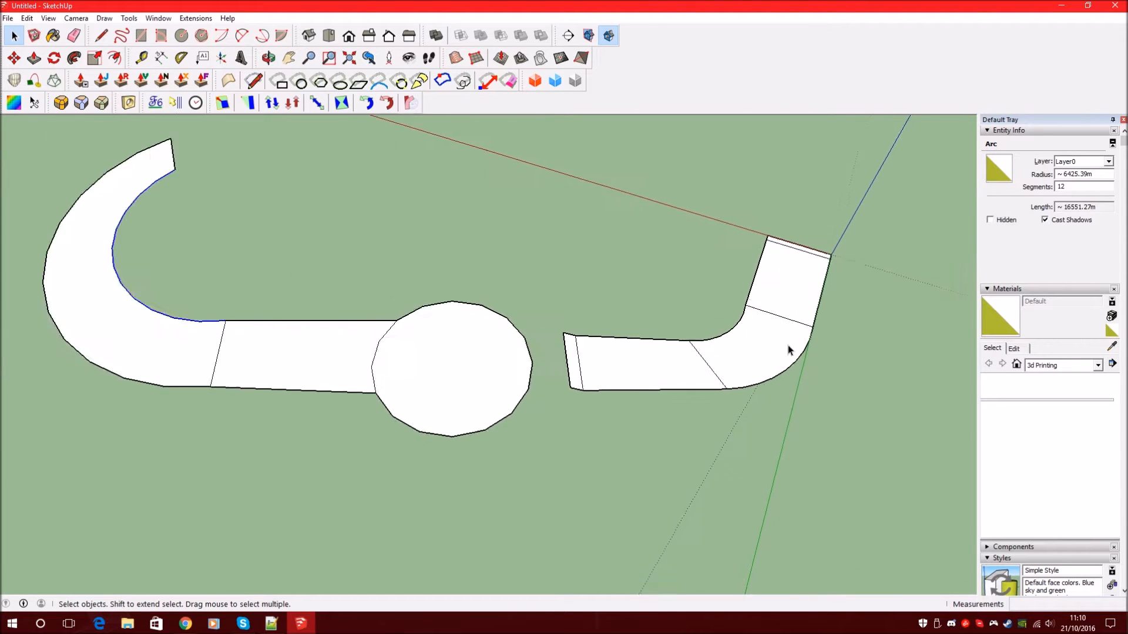
{"action": "scroll", "coordinate": [675, 358], "scroll_direction": "down", "scroll_amount": 3}
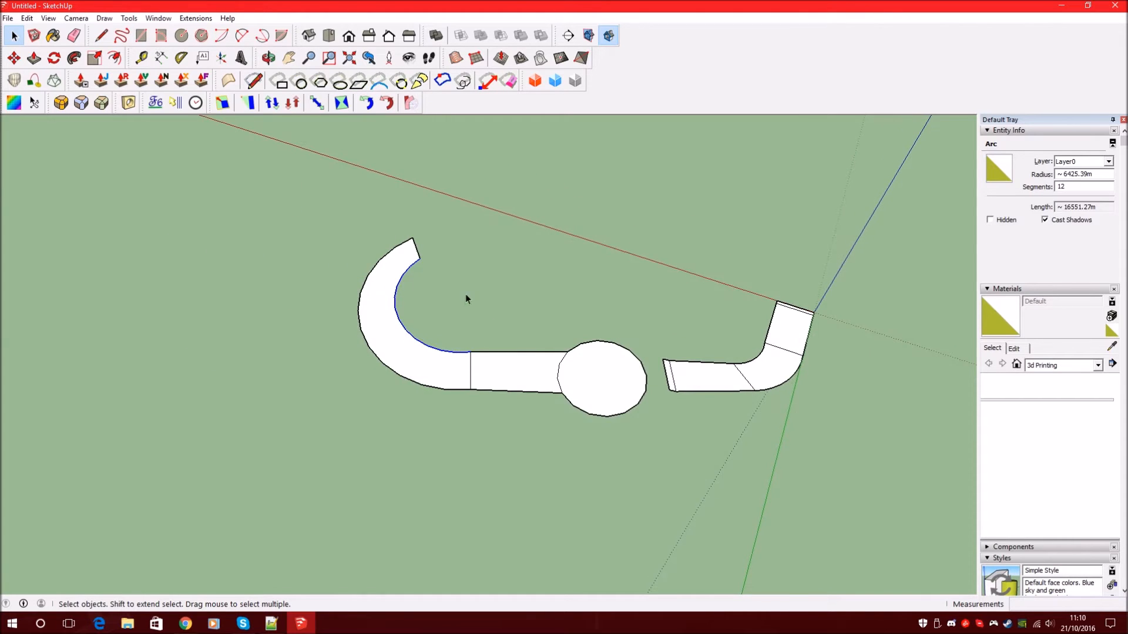
{"action": "scroll", "coordinate": [470, 306], "scroll_direction": "up", "scroll_amount": 3}
{"action": "middle_click_drag", "start_coordinate": [405, 259], "coordinate": [405, 392]}
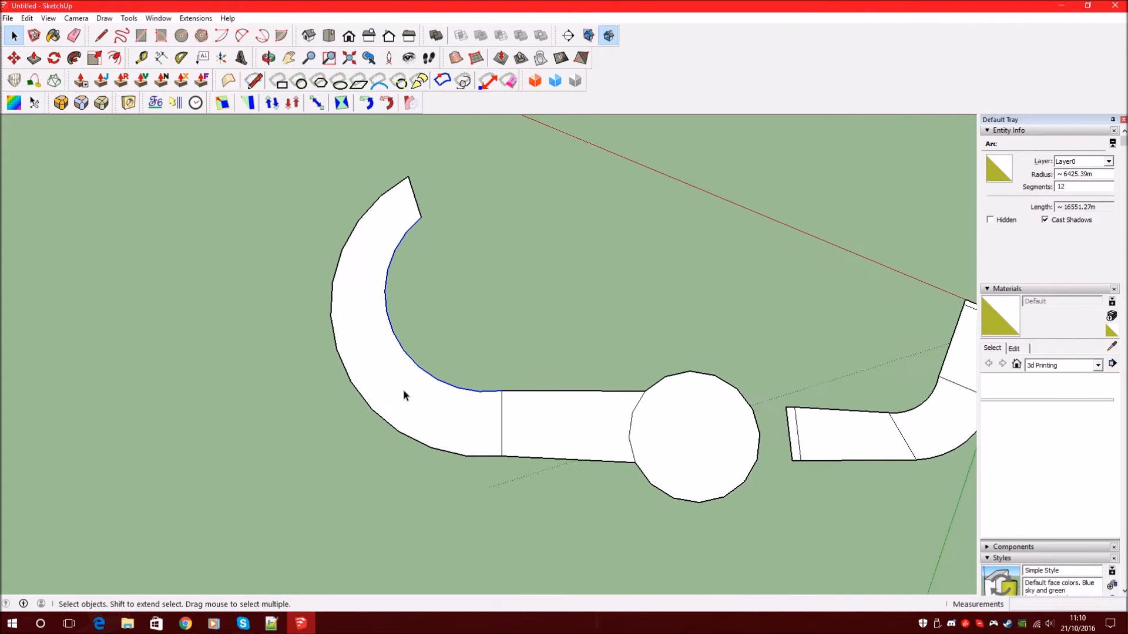
{"action": "scroll", "coordinate": [406, 393], "scroll_direction": "down", "scroll_amount": 3}
{"action": "scroll", "coordinate": [410, 246], "scroll_direction": "up", "scroll_amount": 4}
- Draw two shallow, roughly parallel arcs from the bend's end corners to outline the next road section
{"action": "middle_click_drag", "start_coordinate": [409, 245], "coordinate": [333, 308]}
{"action": "scroll", "coordinate": [333, 312], "scroll_direction": "down", "scroll_amount": 1}
{"action": "left_click", "coordinate": [242, 35]}
{"action": "left_click", "coordinate": [413, 231]}
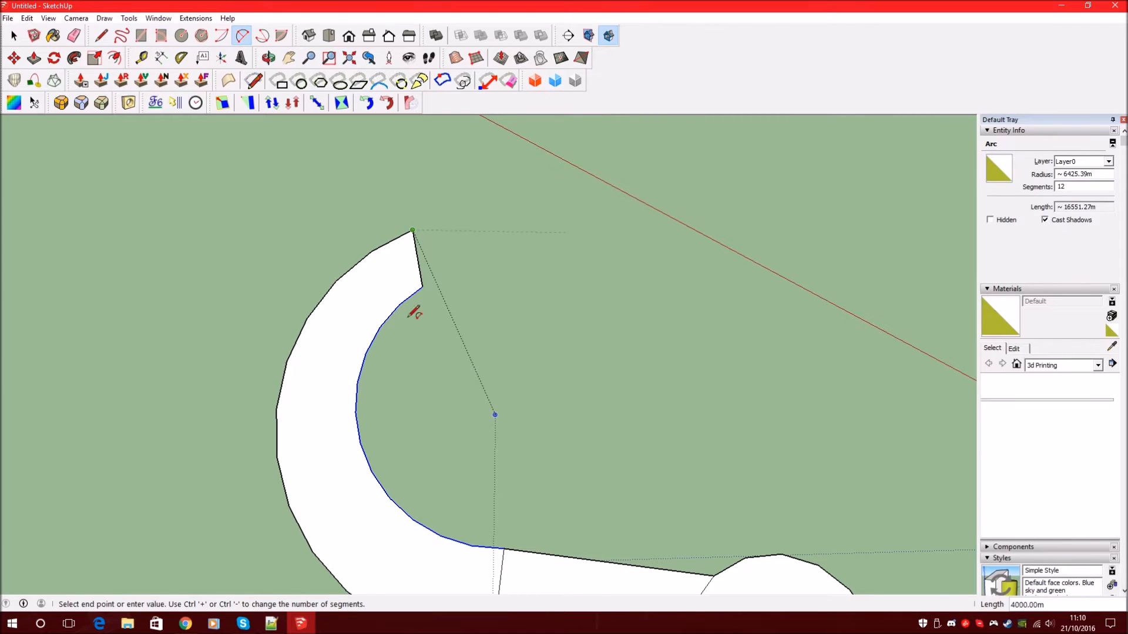
{"action": "scroll", "coordinate": [476, 265], "scroll_direction": "down", "scroll_amount": 2}
{"action": "left_click", "coordinate": [477, 256]}
{"action": "left_click", "coordinate": [458, 255]}
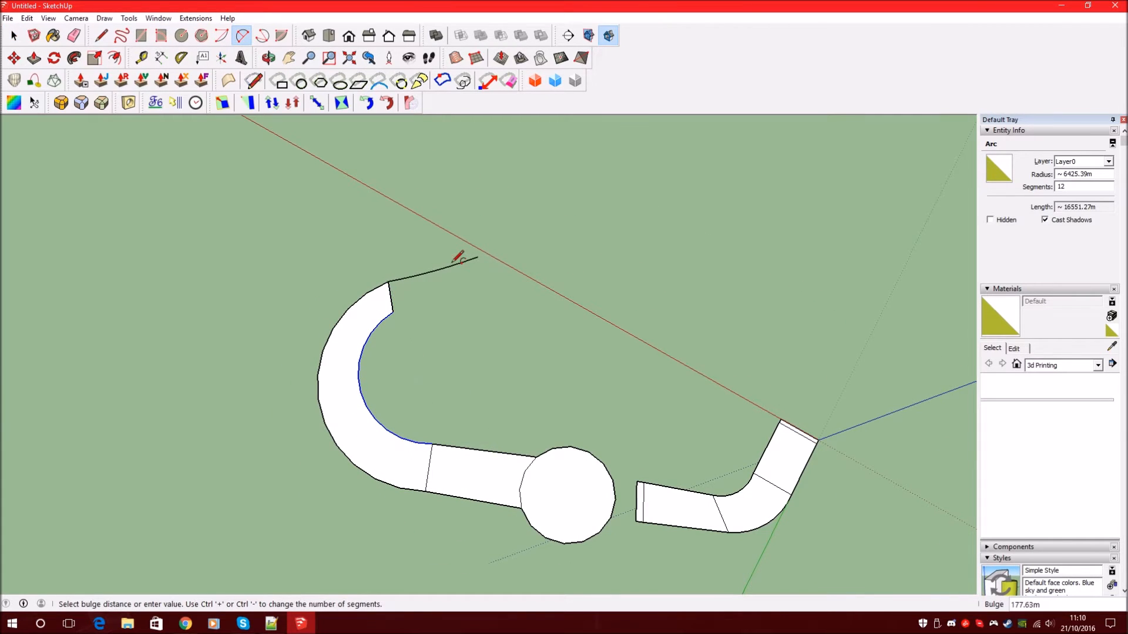
{"action": "scroll", "coordinate": [386, 265], "scroll_direction": "up", "scroll_amount": 2}
{"action": "left_click", "coordinate": [397, 344]}
{"action": "left_click", "coordinate": [561, 292]}
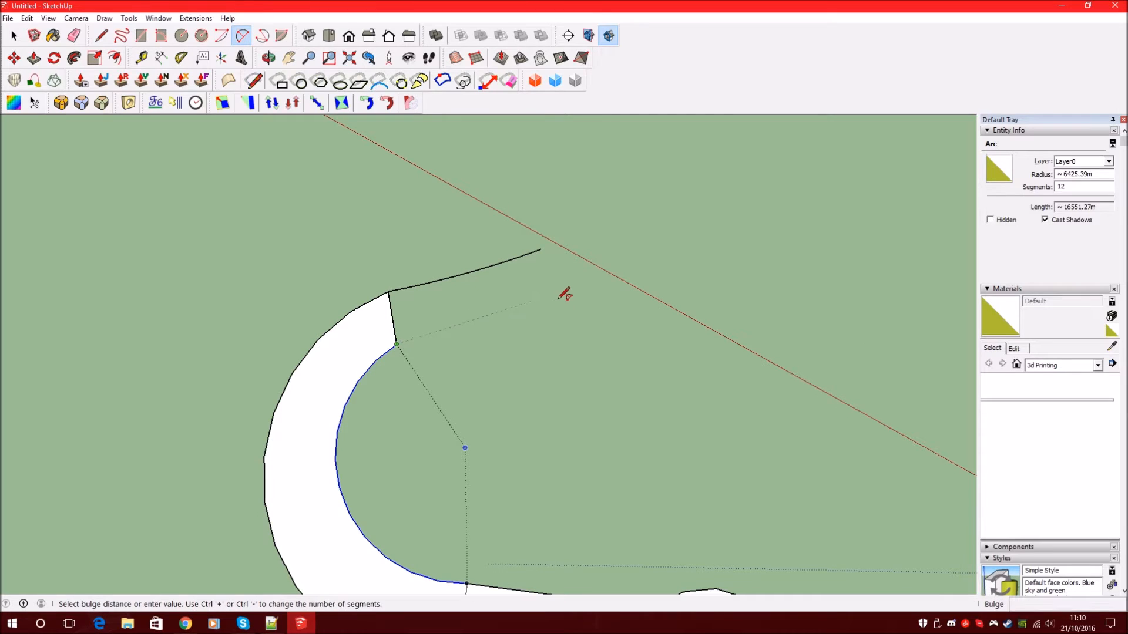
{"action": "left_click", "coordinate": [479, 316]}
- Reduce both shallow arcs of the new road section to 2 segments each
{"action": "key", "text": "space"}
{"action": "middle_click_drag", "start_coordinate": [449, 271], "coordinate": [419, 346]}
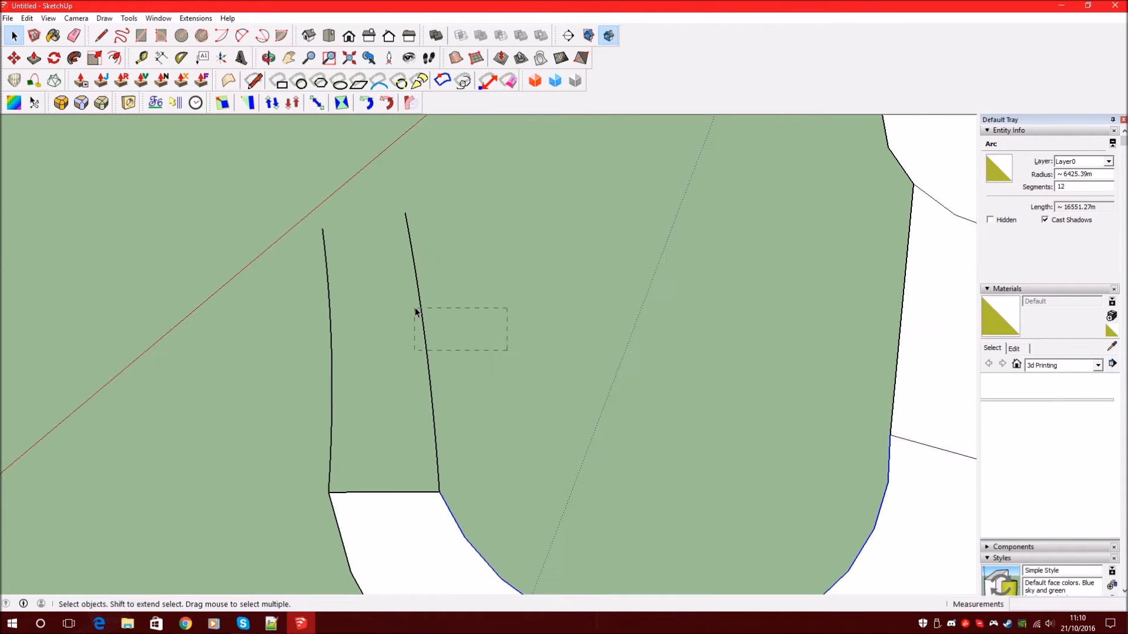
{"action": "left_click", "coordinate": [1089, 187]}
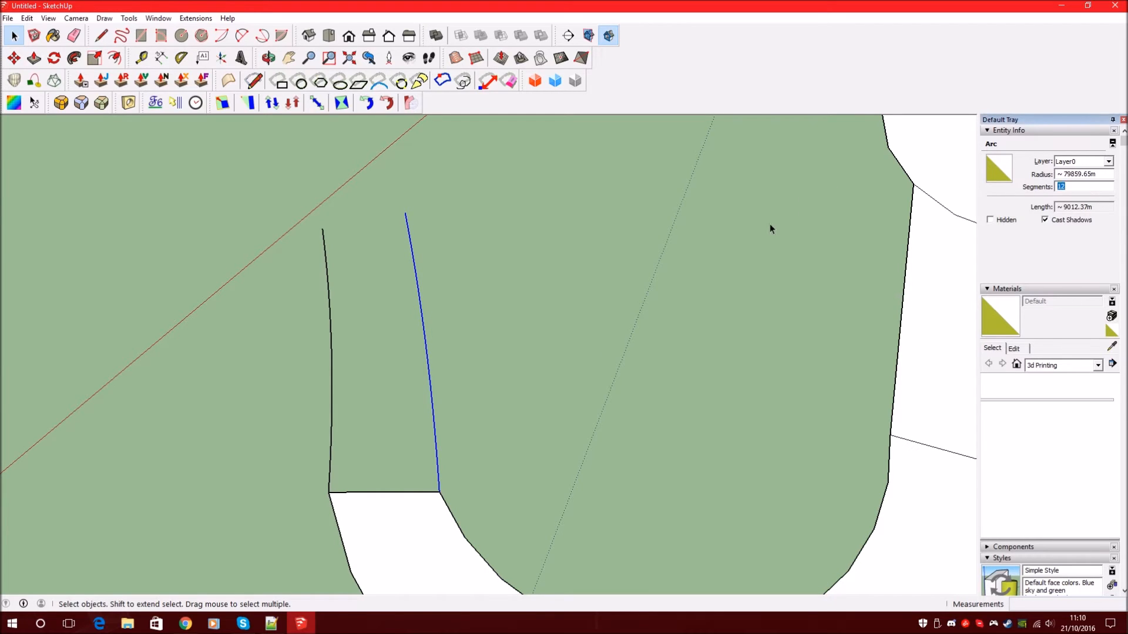
{"action": "key", "text": "Return"}
{"action": "left_click", "coordinate": [332, 393]}
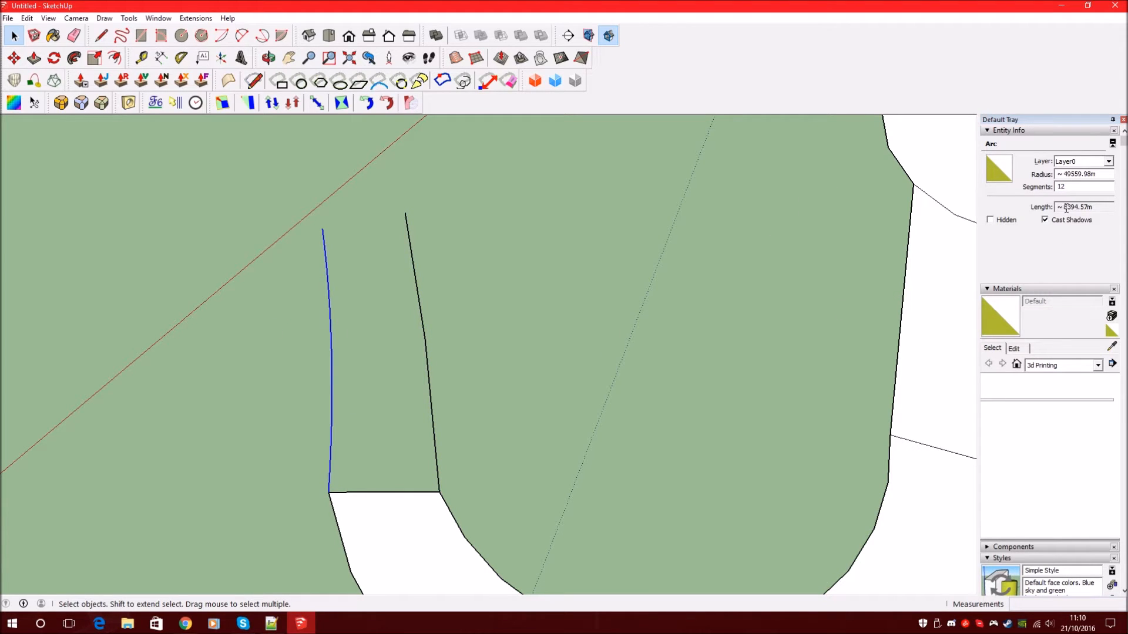
{"action": "left_click", "coordinate": [1063, 187]}
{"action": "type", "text": "2"}
{"action": "key", "text": "Return"}
- Join the free ends of the two shallow arcs with a line to close the road section
{"action": "middle_click_drag", "start_coordinate": [694, 271], "coordinate": [465, 339]}
{"action": "key", "text": "l"}
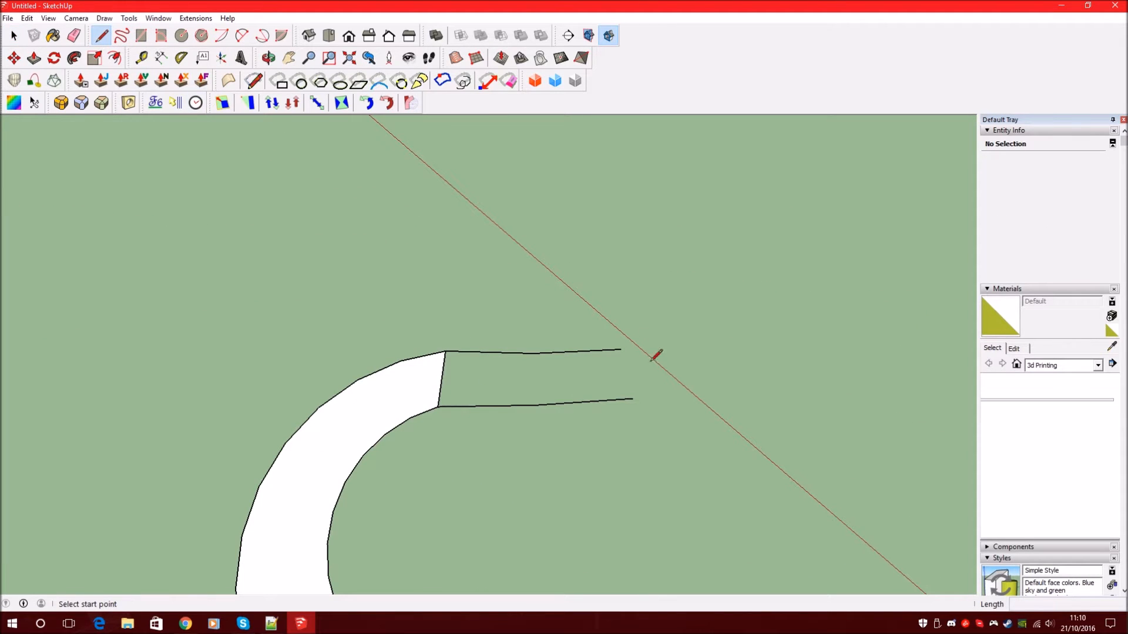
{"action": "left_click", "coordinate": [632, 398]}
{"action": "left_click", "coordinate": [621, 349]}
- Draw a free-standing arc with a radius of about 8840 m on the open ground inside the large bend
{"action": "scroll", "coordinate": [622, 347], "scroll_direction": "down", "scroll_amount": 5}
{"action": "scroll", "coordinate": [440, 372], "scroll_direction": "up", "scroll_amount": 4}
{"action": "middle_click_drag", "start_coordinate": [441, 372], "coordinate": [393, 318]}
{"action": "scroll", "coordinate": [392, 317], "scroll_direction": "down", "scroll_amount": 5}
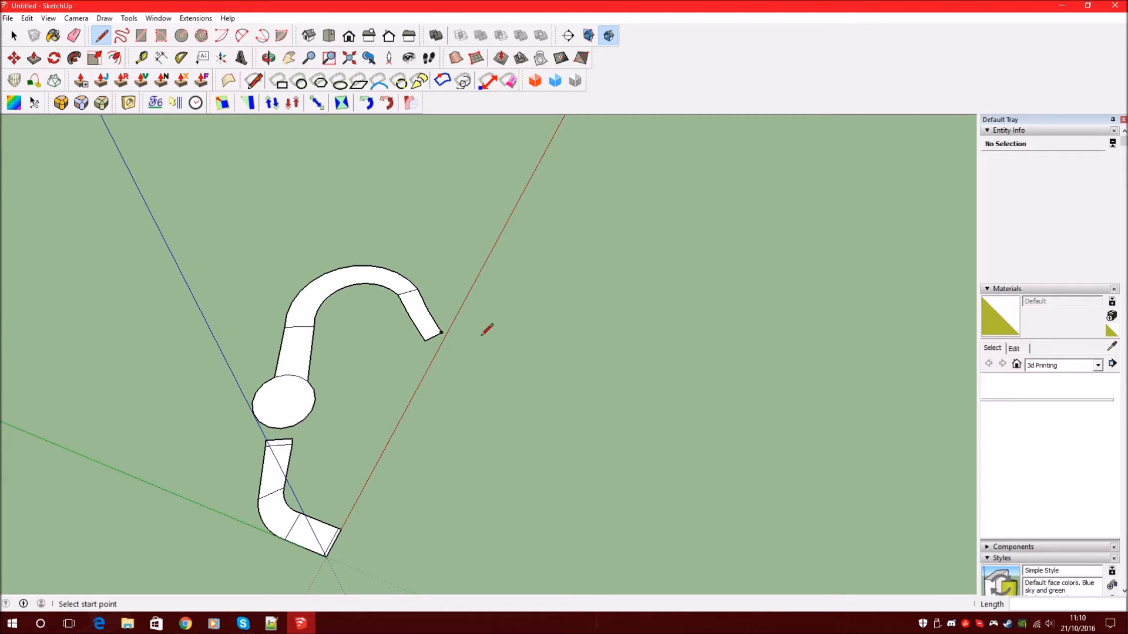
{"action": "left_click", "coordinate": [14, 36]}
{"action": "left_click", "coordinate": [242, 35]}
{"action": "scroll", "coordinate": [296, 376], "scroll_direction": "up", "scroll_amount": 3}
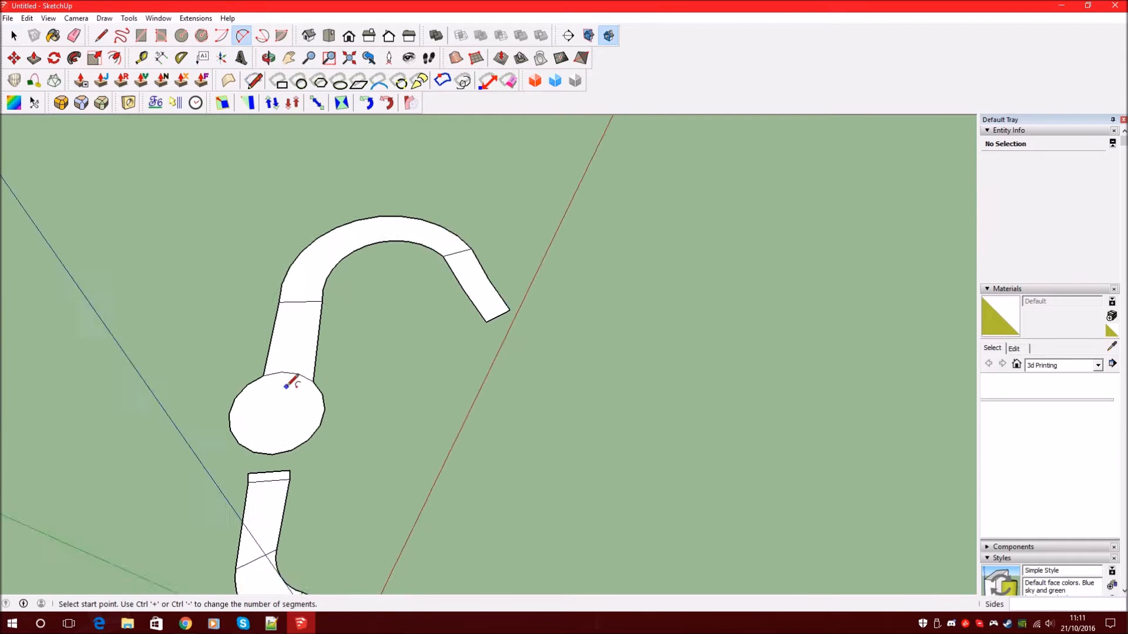
{"action": "left_click", "coordinate": [497, 379]}
{"action": "left_click", "coordinate": [407, 302]}
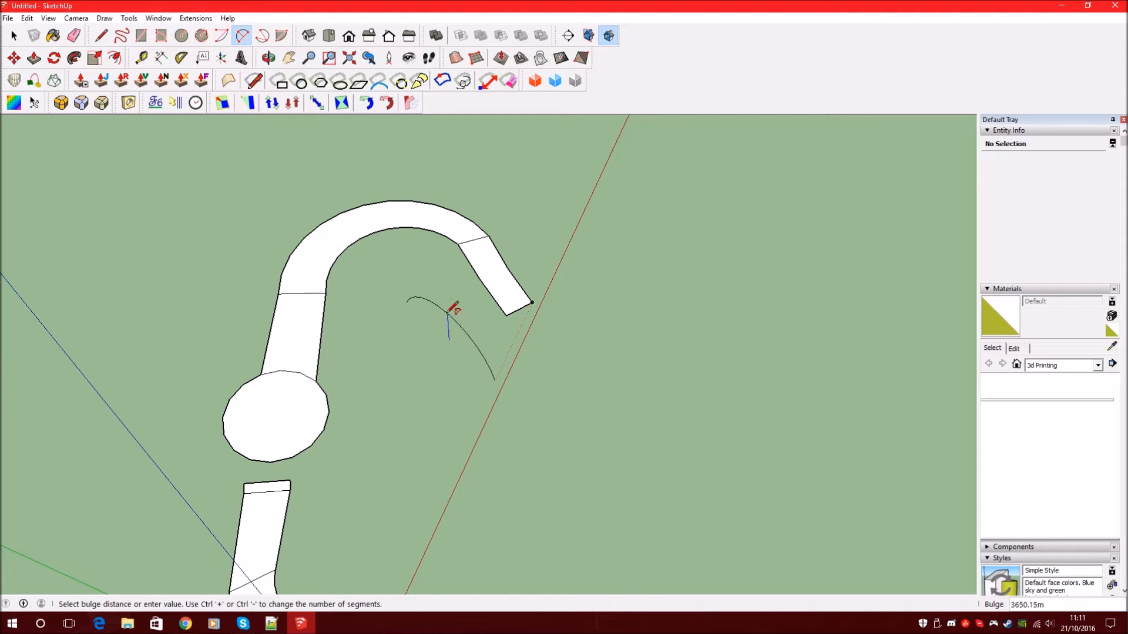
{"action": "left_click", "coordinate": [470, 317]}
- Extend the arc outline with a short tight arc beside the straight road and a long shallow arc running down across the red axis
{"action": "left_click", "coordinate": [381, 390]}
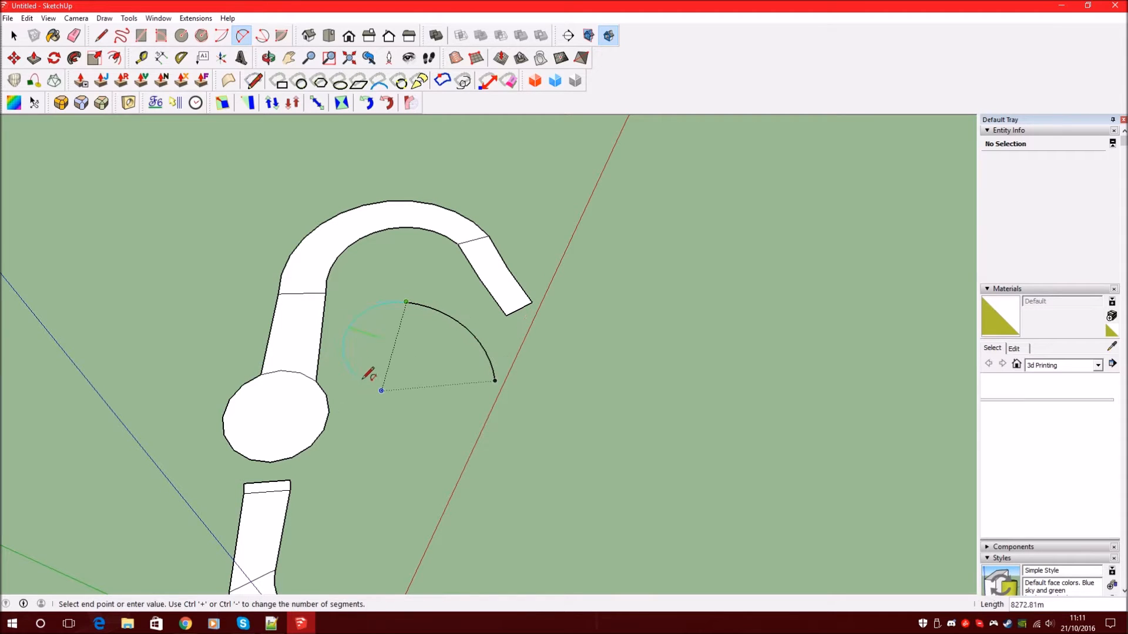
{"action": "left_click", "coordinate": [360, 341]}
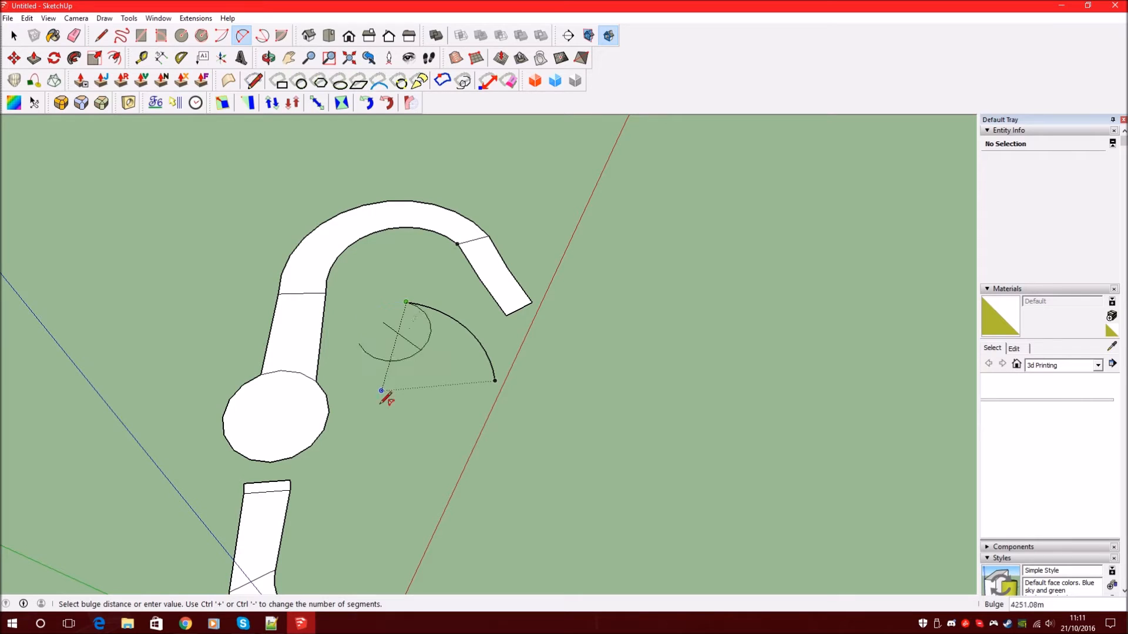
{"action": "left_click", "coordinate": [377, 311]}
{"action": "left_click", "coordinate": [360, 342]}
{"action": "middle_click_drag", "start_coordinate": [385, 322], "coordinate": [428, 348]}
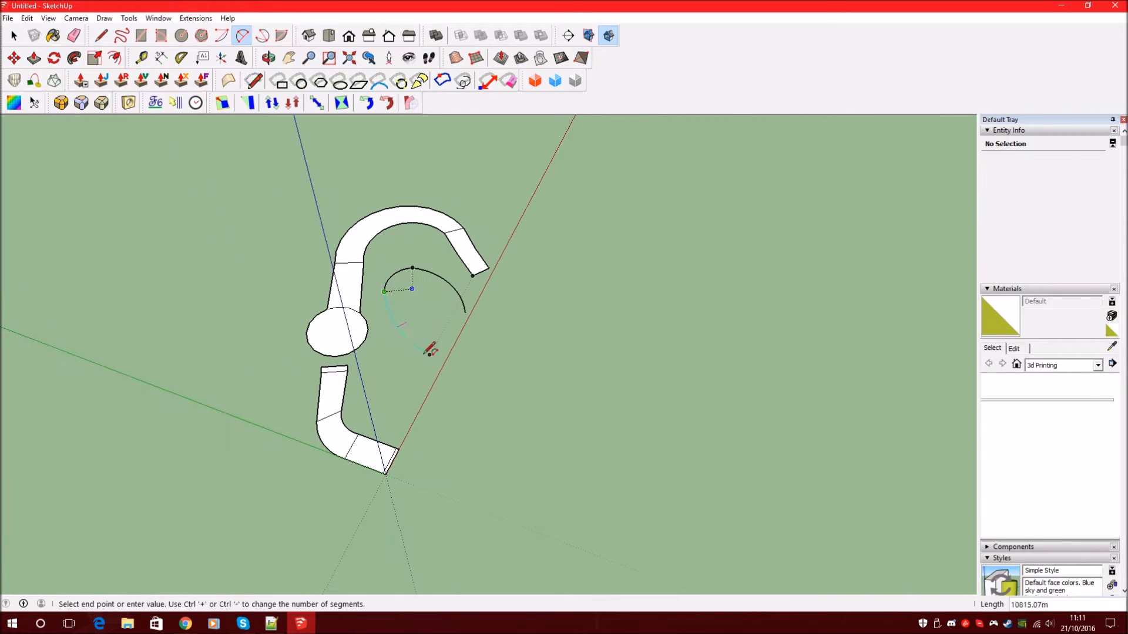
{"action": "left_click", "coordinate": [432, 419]}
{"action": "left_click", "coordinate": [435, 418]}
{"action": "left_click", "coordinate": [431, 421]}
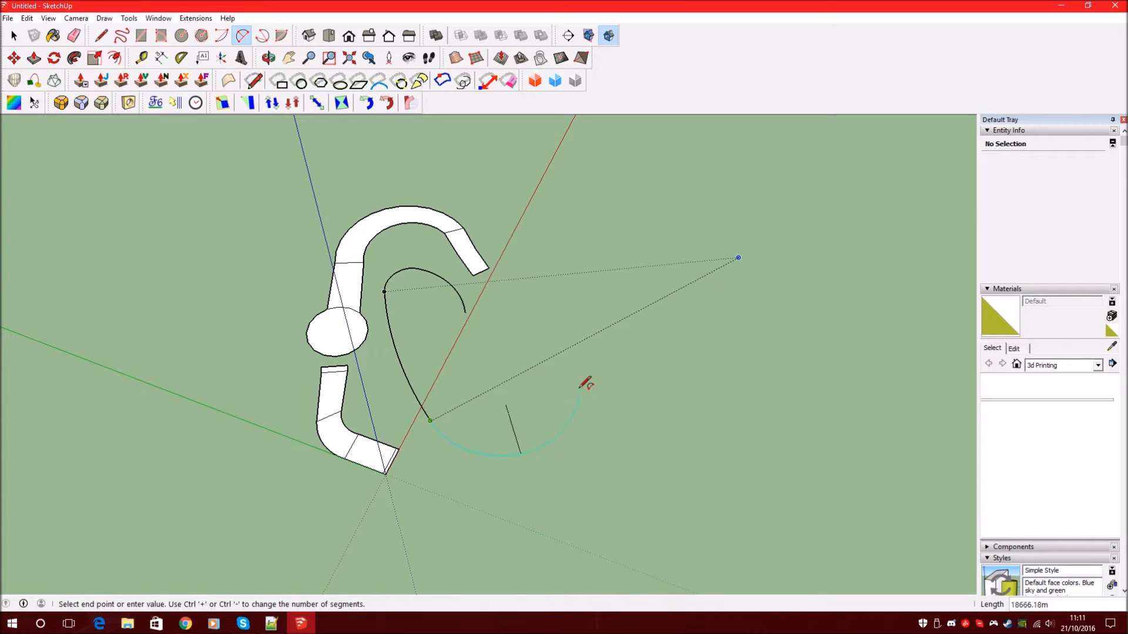
{"action": "key", "text": "Escape"}
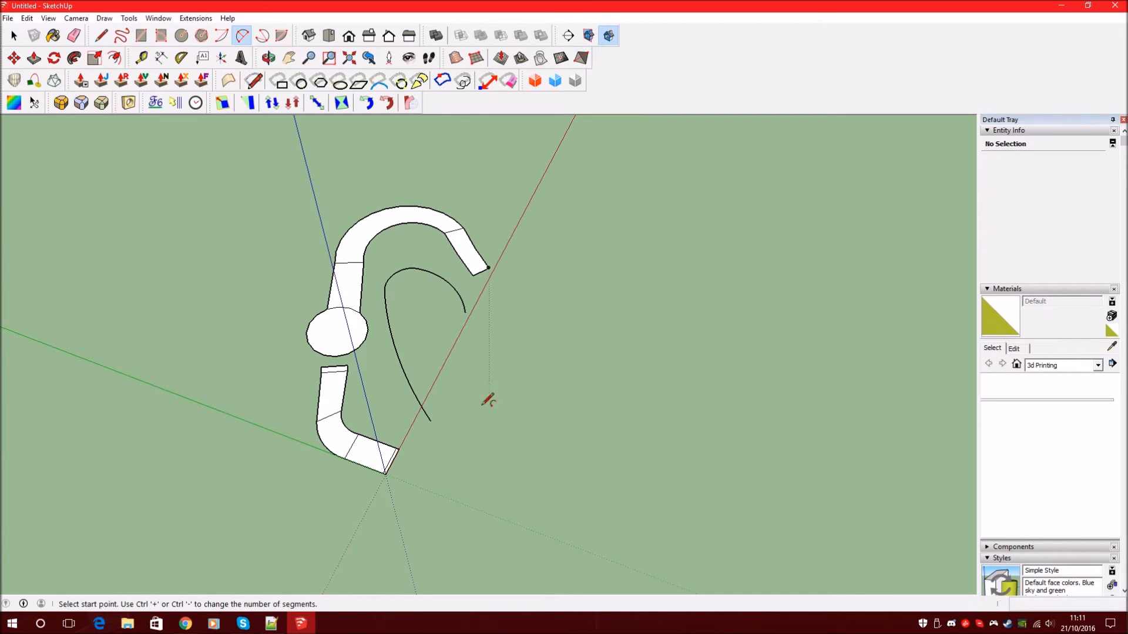
- Continue the outline with a wide arc beyond the red axis and another arc curving back toward the first arc
{"action": "left_click", "coordinate": [431, 420]}
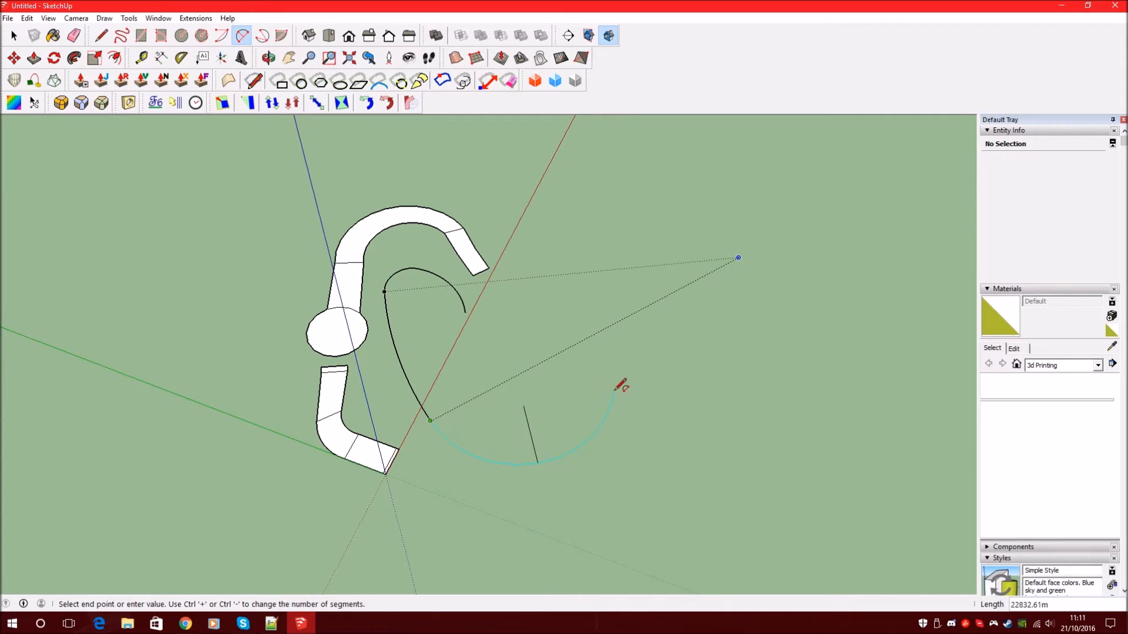
{"action": "left_click", "coordinate": [615, 391]}
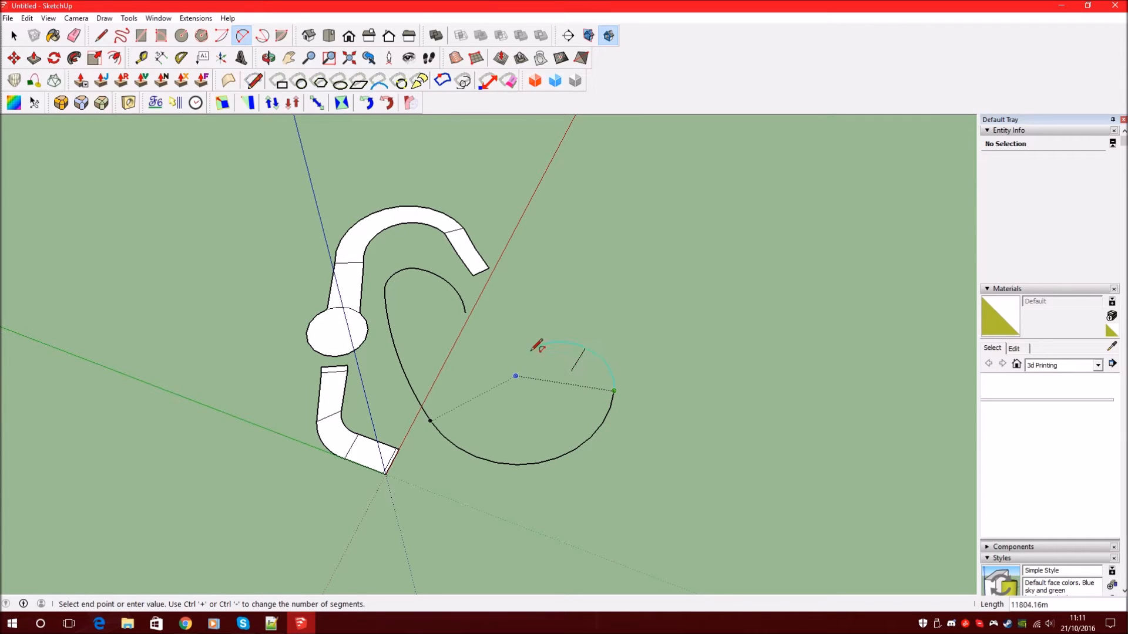
{"action": "left_click", "coordinate": [570, 341]}
{"action": "left_click", "coordinate": [567, 337]}
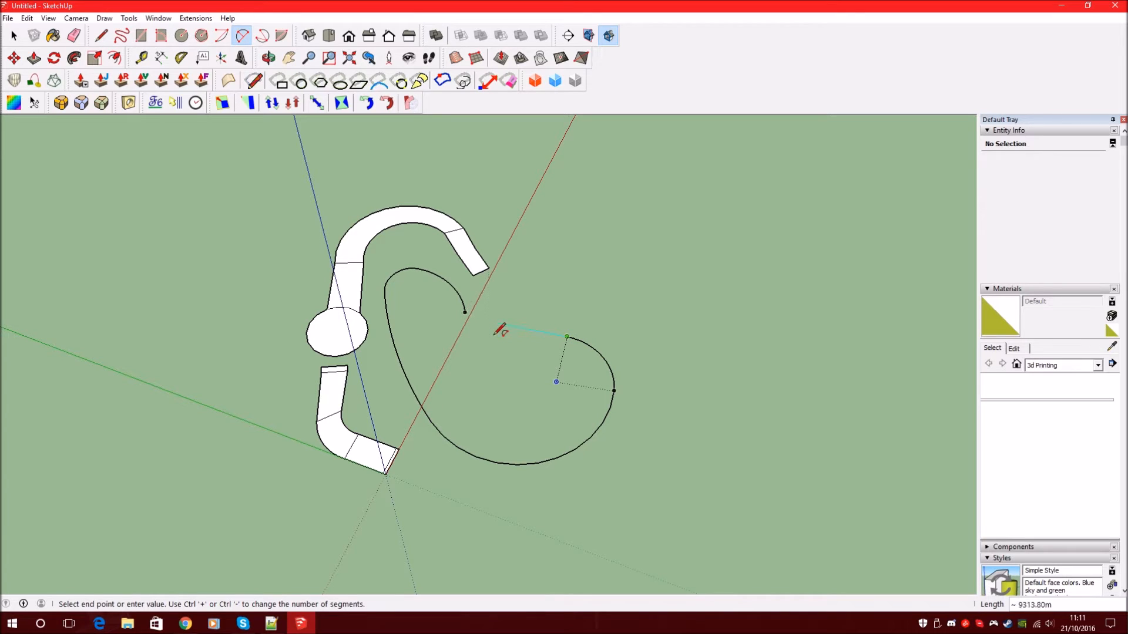
- Close the outline with a concave arc joining back to the start of the first arc, forming a kidney-shaped face
{"action": "scroll", "coordinate": [504, 333], "scroll_direction": "up", "scroll_amount": 3}
{"action": "left_click", "coordinate": [519, 345]}
{"action": "left_click", "coordinate": [518, 346]}
{"action": "left_click", "coordinate": [451, 298]}
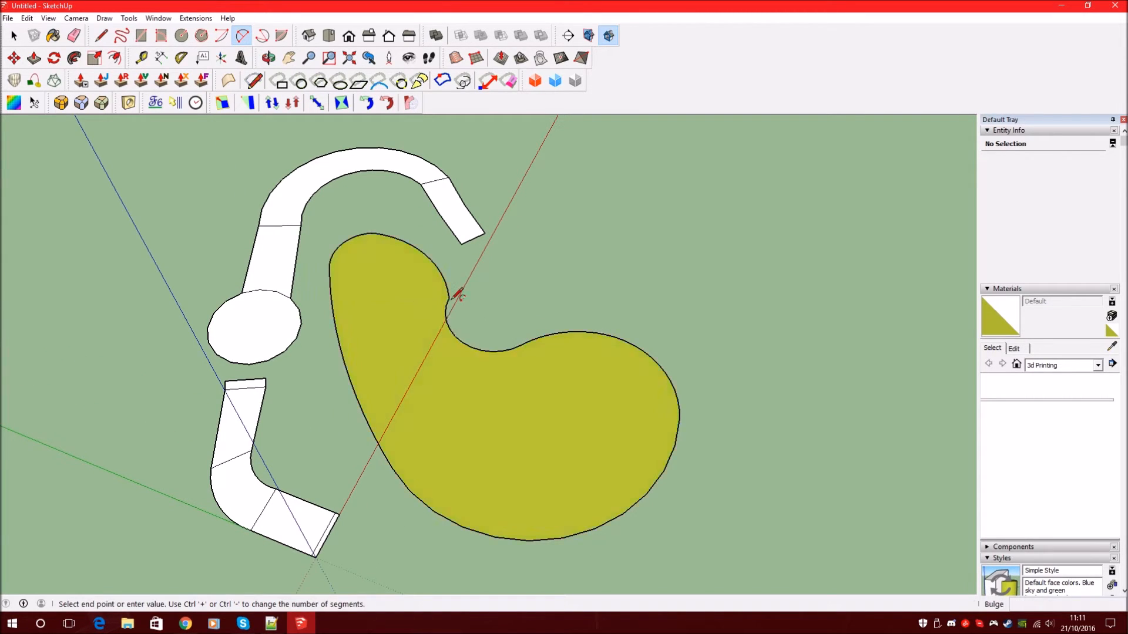
- Select the first arc of the kidney-shaped outline and inspect its properties and the surrounding layout
{"action": "middle_click_drag", "start_coordinate": [646, 405], "coordinate": [667, 433]}
{"action": "key", "text": "space"}
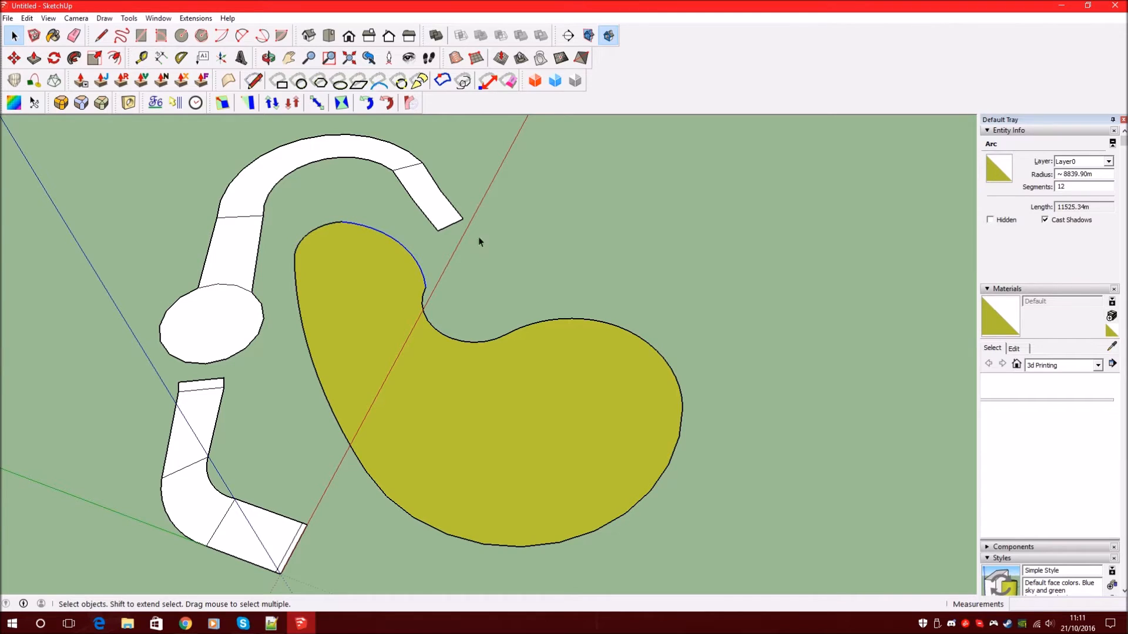
{"action": "scroll", "coordinate": [308, 284], "scroll_direction": "up", "scroll_amount": 3}
{"action": "scroll", "coordinate": [433, 289], "scroll_direction": "down", "scroll_amount": 5}
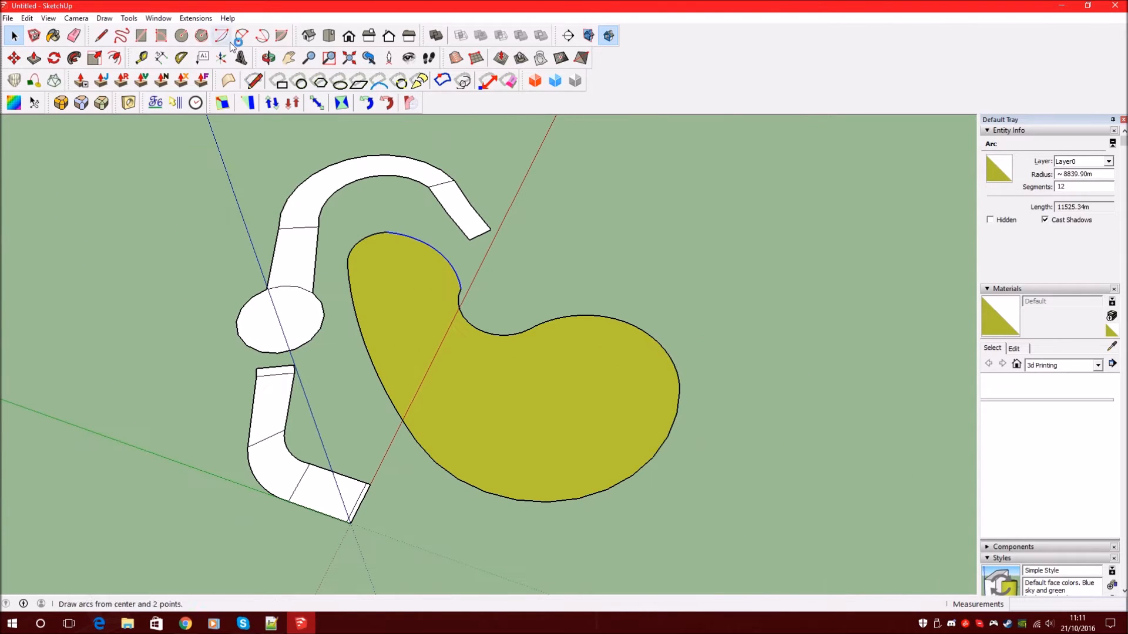
{"action": "left_click", "coordinate": [242, 37]}
{"action": "left_click", "coordinate": [611, 256]}
{"action": "left_click", "coordinate": [807, 268]}
{"action": "left_click", "coordinate": [715, 229]}
{"action": "key", "text": "space"}
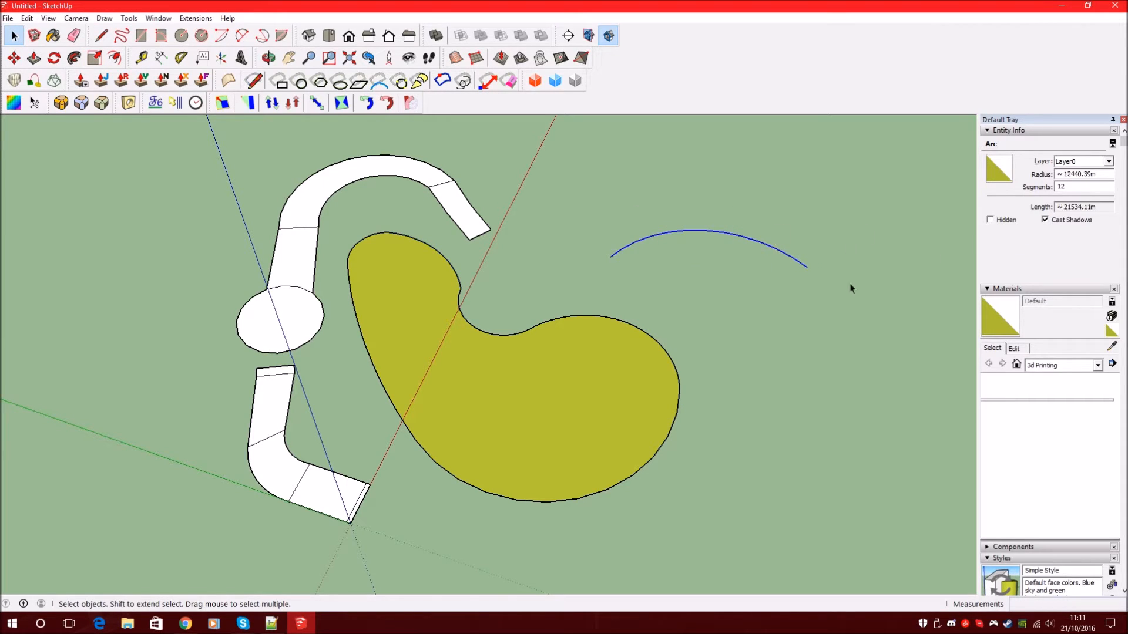
{"action": "key", "text": "Delete"}
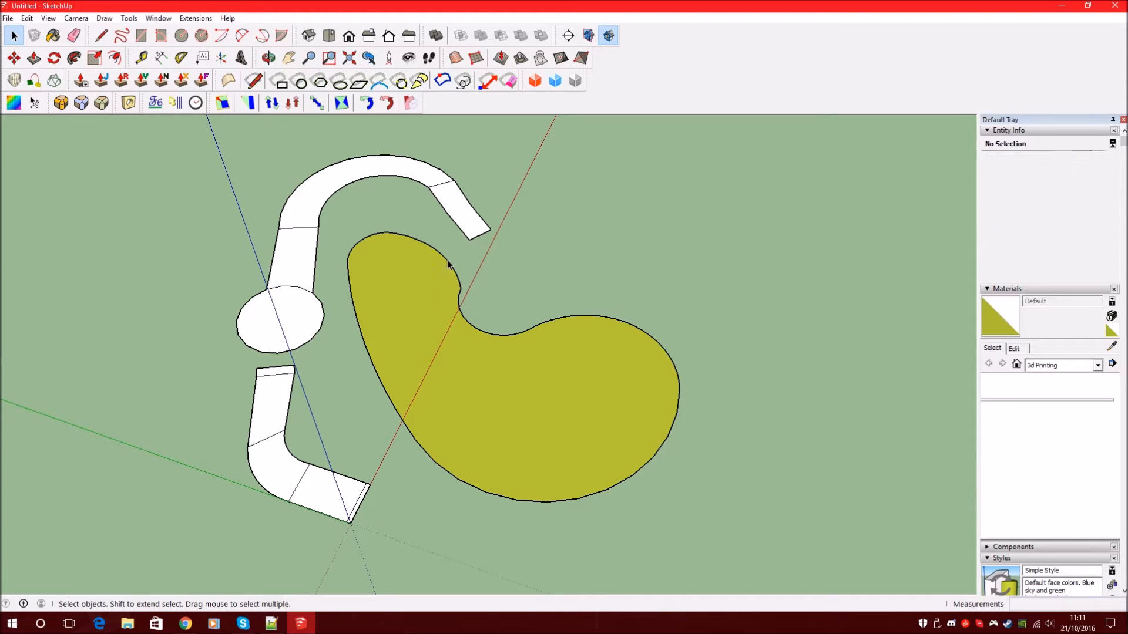
- Reduce the segment counts of the kidney outline's two arcs nearest the curved road and its long shallow side arc
{"action": "left_click", "coordinate": [1074, 188]}
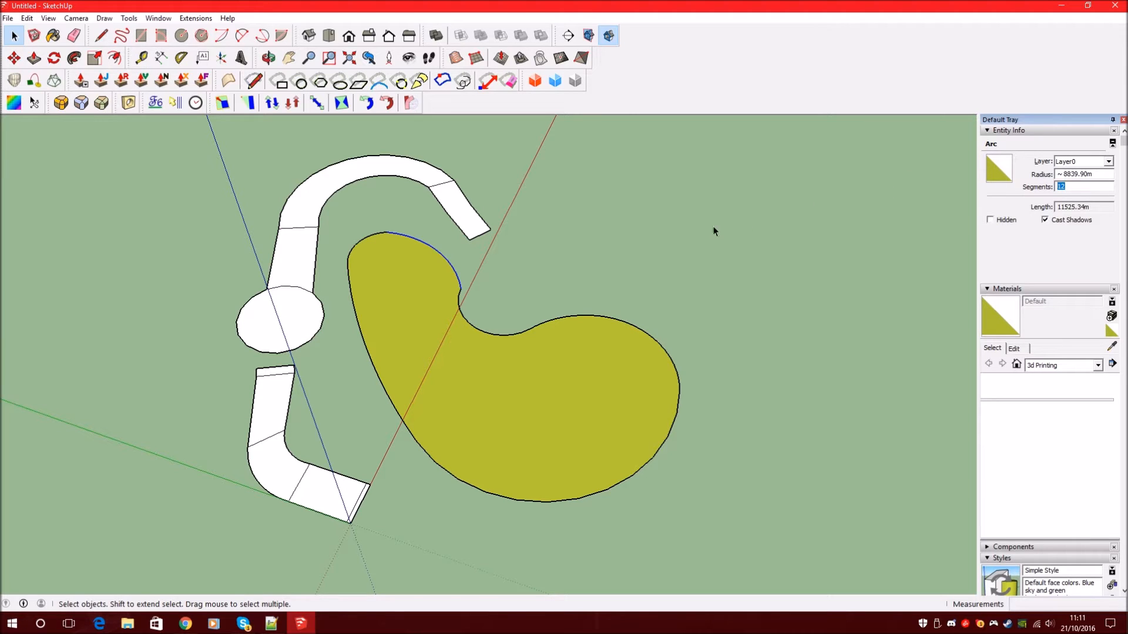
{"action": "left_click", "coordinate": [359, 244]}
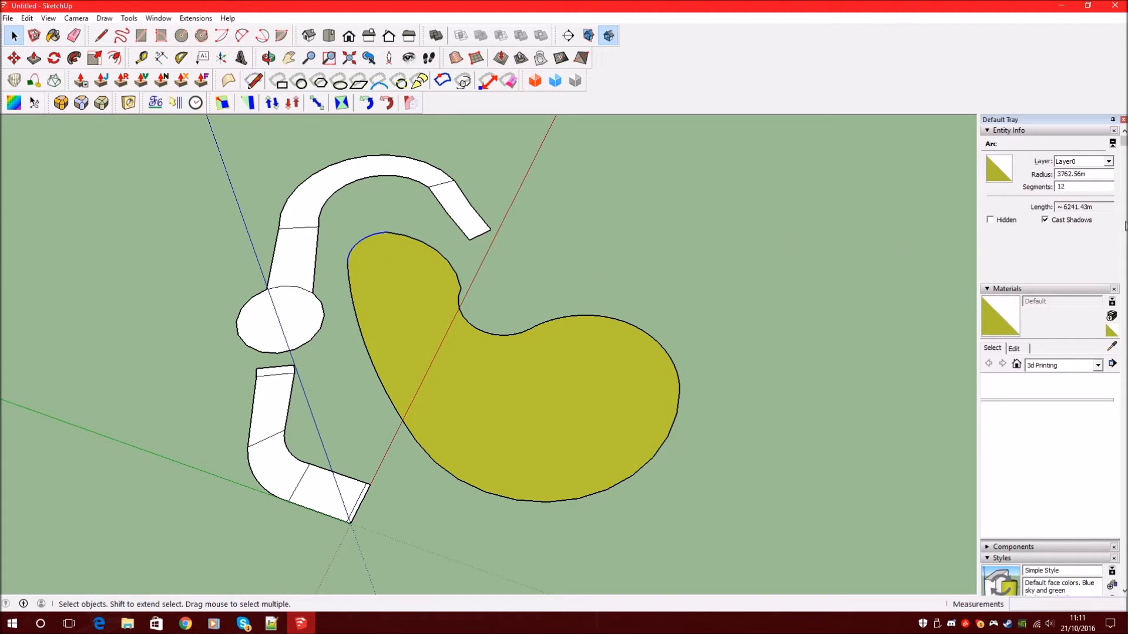
{"action": "left_click_drag", "start_coordinate": [1075, 186], "coordinate": [891, 187]}
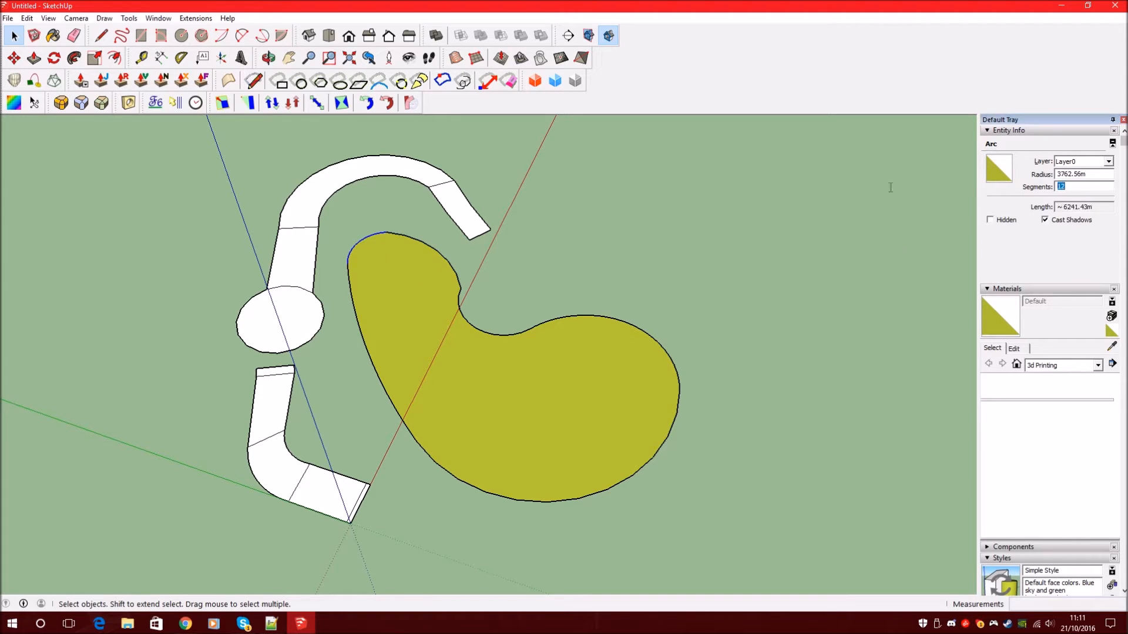
{"action": "left_click", "coordinate": [351, 294]}
{"action": "left_click", "coordinate": [1062, 185]}
{"action": "left_click", "coordinate": [426, 456]}
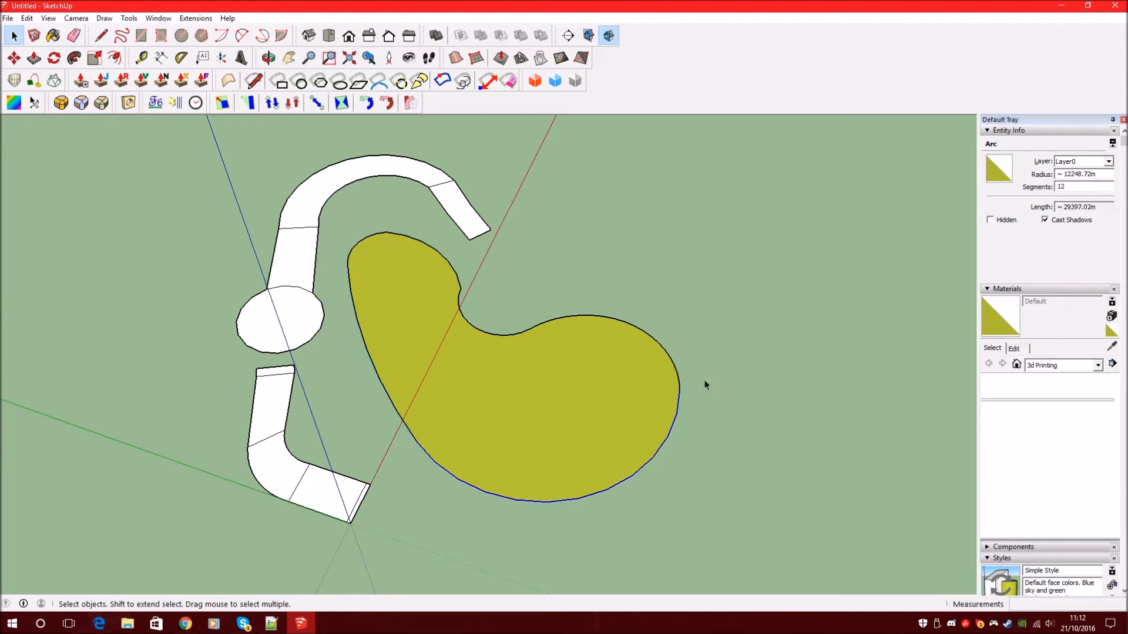
- Set the arc at the outer end of the kidney-shaped outline to 6 segments
{"action": "middle_click_drag", "start_coordinate": [682, 432], "coordinate": [339, 289]}
{"action": "middle_click_drag", "start_coordinate": [516, 214], "coordinate": [376, 381]}
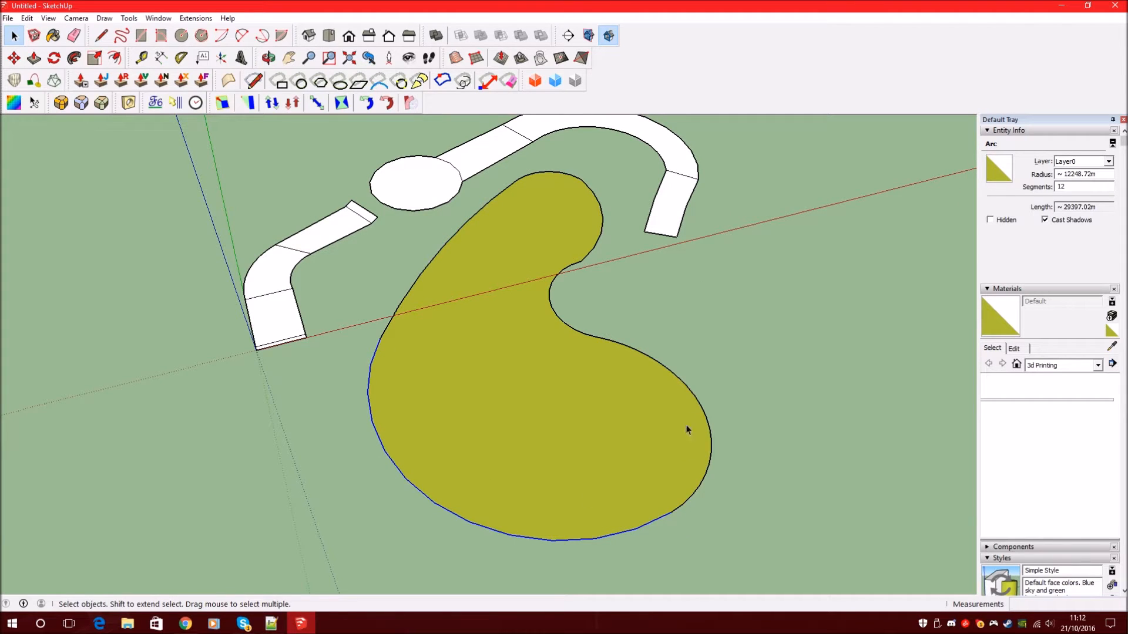
{"action": "left_click", "coordinate": [1086, 186]}
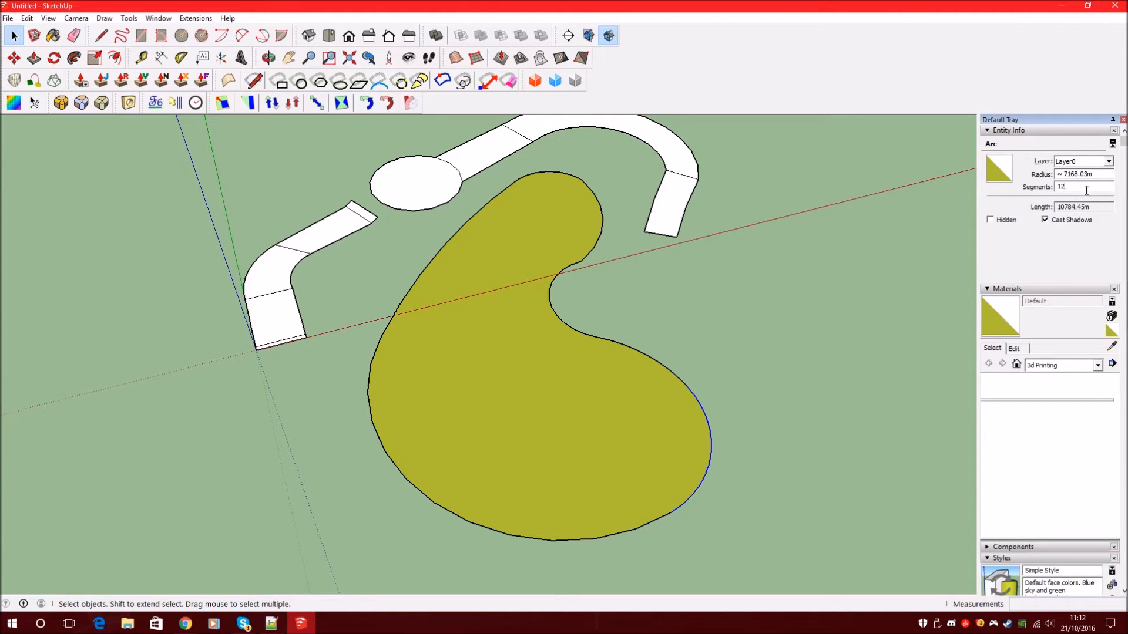
{"action": "type", "text": "6"}
{"action": "key", "text": "Return"}
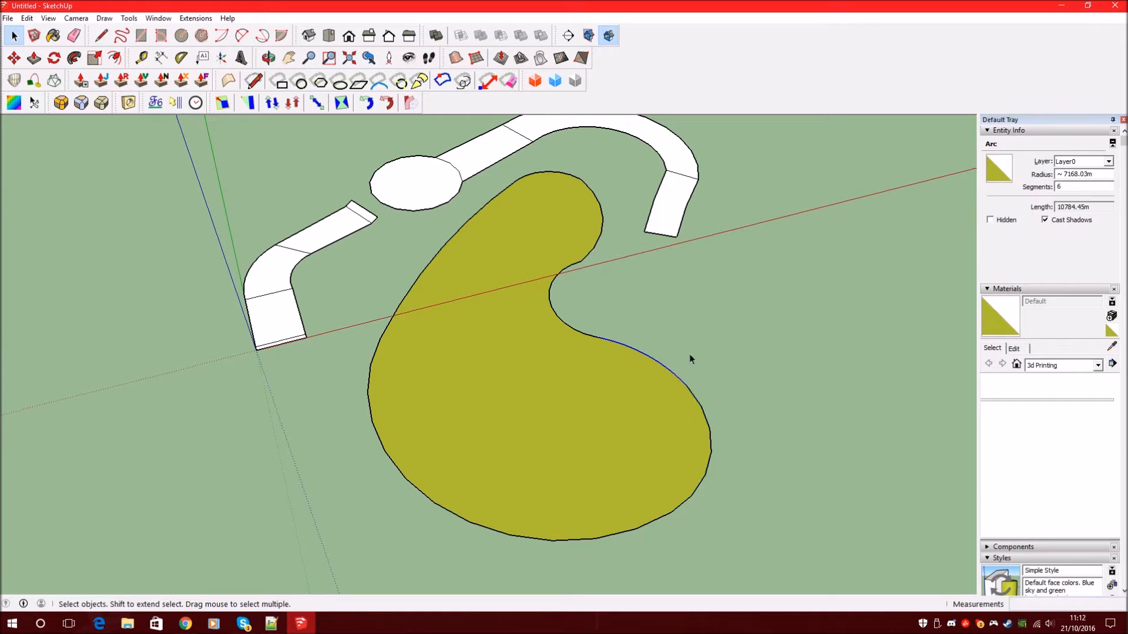
- Set the arc leading into the kidney's recess to 3 segments and the concave arc to 6 segments
{"action": "left_click", "coordinate": [1088, 187]}
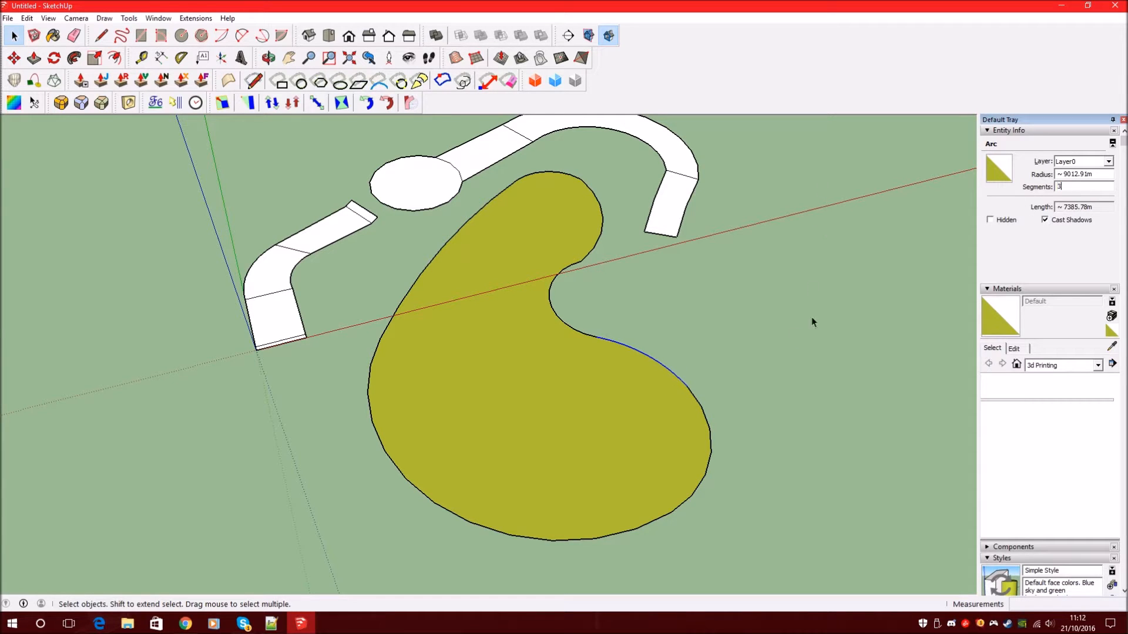
{"action": "left_click", "coordinate": [576, 332]}
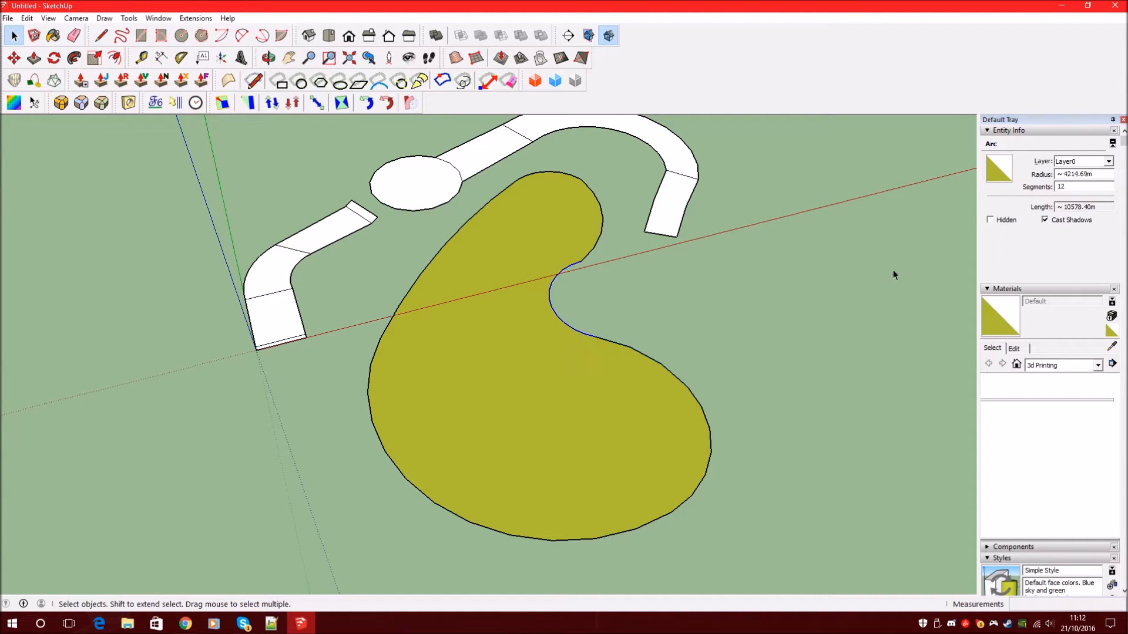
{"action": "left_click", "coordinate": [1090, 185]}
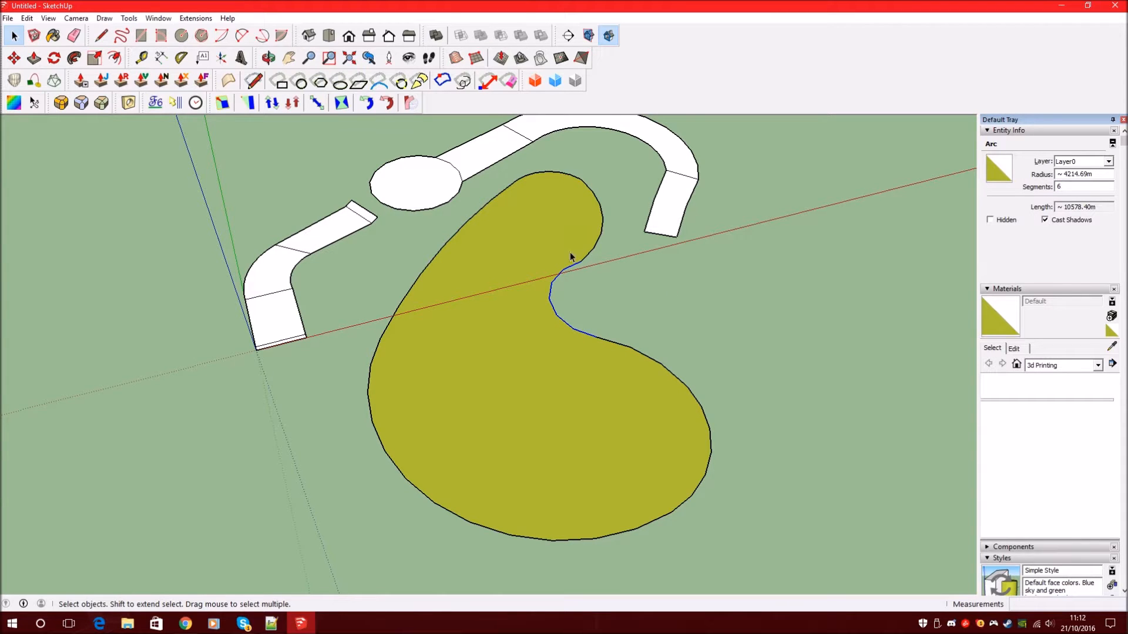
- Reverse the kidney-shaped face so its front side points up like the roads
{"action": "middle_click_drag", "start_coordinate": [570, 256], "coordinate": [607, 324]}
{"action": "middle_click_drag", "start_coordinate": [429, 407], "coordinate": [534, 411]}
{"action": "left_click", "coordinate": [551, 458]}
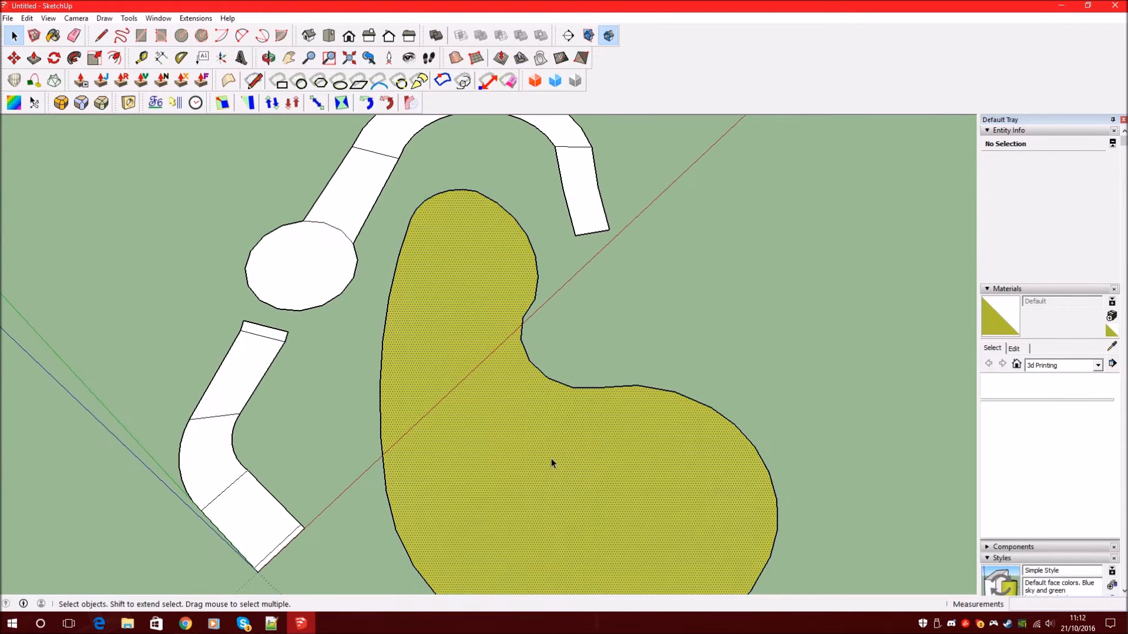
{"action": "middle_click_drag", "start_coordinate": [551, 458], "coordinate": [453, 336]}
{"action": "right_click", "coordinate": [453, 336]}
{"action": "left_click", "coordinate": [505, 456]}
{"action": "middle_click_drag", "start_coordinate": [368, 327], "coordinate": [440, 342]}
{"action": "left_click_drag", "start_coordinate": [402, 195], "coordinate": [425, 433]}
{"action": "key", "text": "space"}
- Move the kidney-shaped face vertically along the blue axis and check its height against the roads from the side
{"action": "middle_click_drag", "start_coordinate": [427, 280], "coordinate": [406, 332]}
{"action": "left_click", "coordinate": [407, 332]}
{"action": "key", "text": "m"}
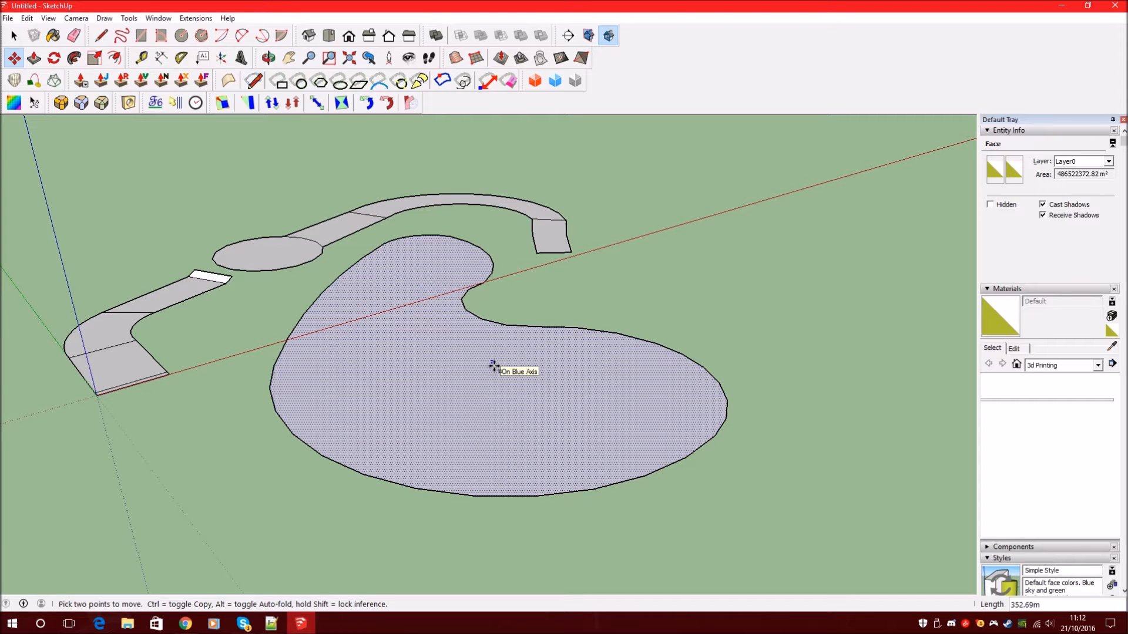
{"action": "middle_click_drag", "start_coordinate": [623, 394], "coordinate": [746, 289]}
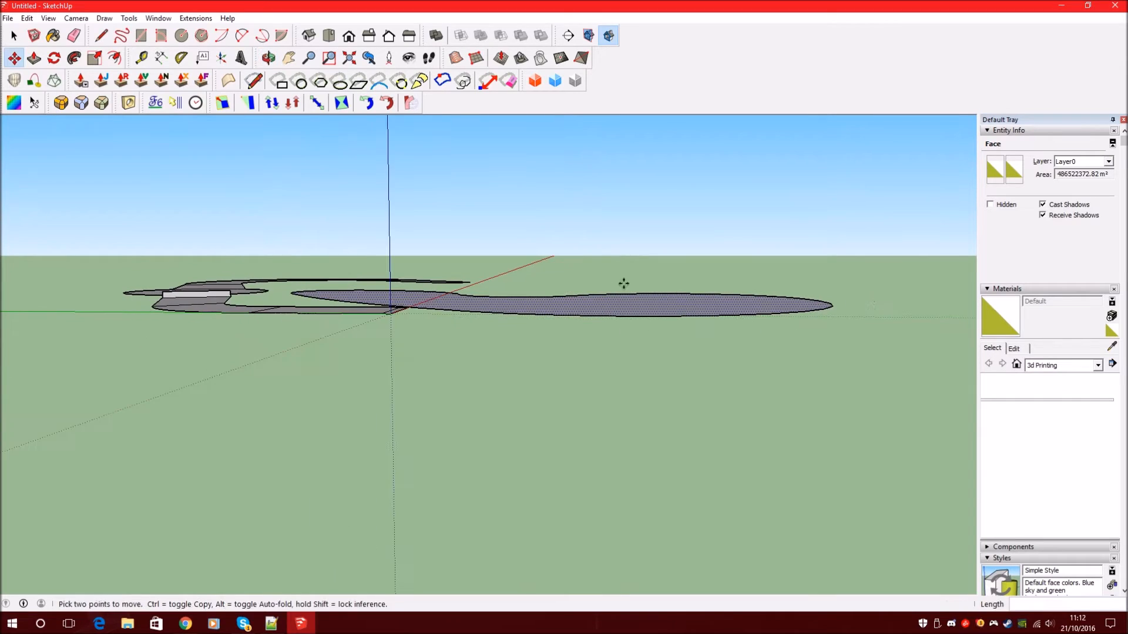
{"action": "scroll", "coordinate": [203, 289], "scroll_direction": "up", "scroll_amount": 4}
{"action": "scroll", "coordinate": [252, 287], "scroll_direction": "up", "scroll_amount": 3}
{"action": "mouse_move", "coordinate": [297, 282]}
{"action": "middle_mouse_down"}
{"action": "mouse_move", "coordinate": [302, 298]}
{"action": "mouse_move", "coordinate": [287, 282]}
{"action": "mouse_move", "coordinate": [299, 295]}
{"action": "middle_mouse_up"}
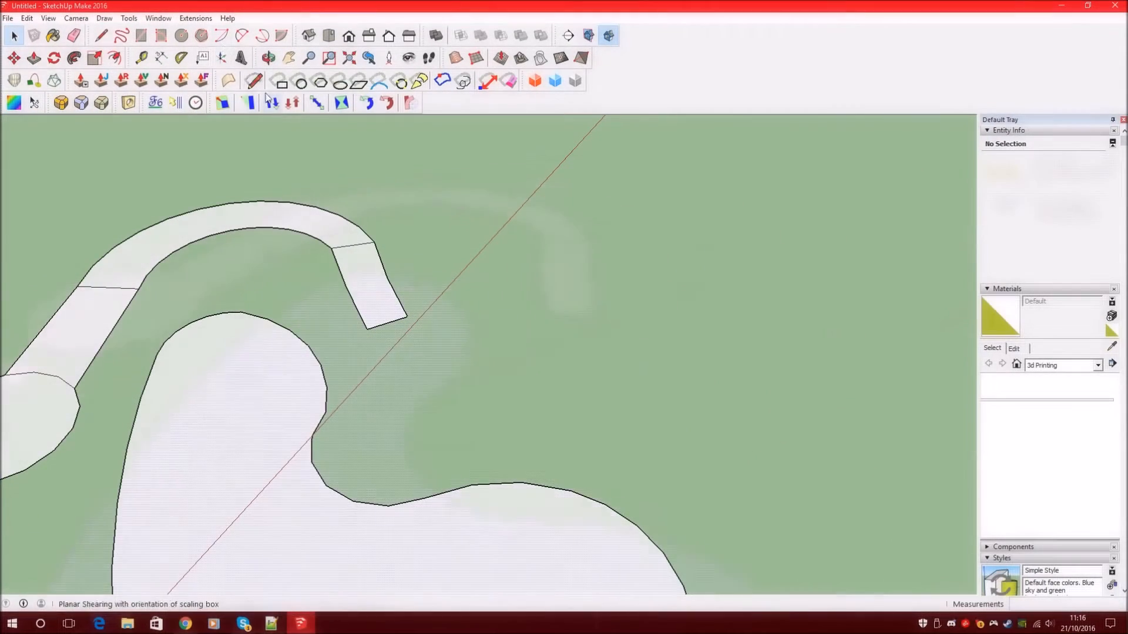
- Draw a long, gently bowed arc from beside the kidney's rounded lobe, across the red axis and past the curved road's end
{"action": "left_click", "coordinate": [241, 36]}
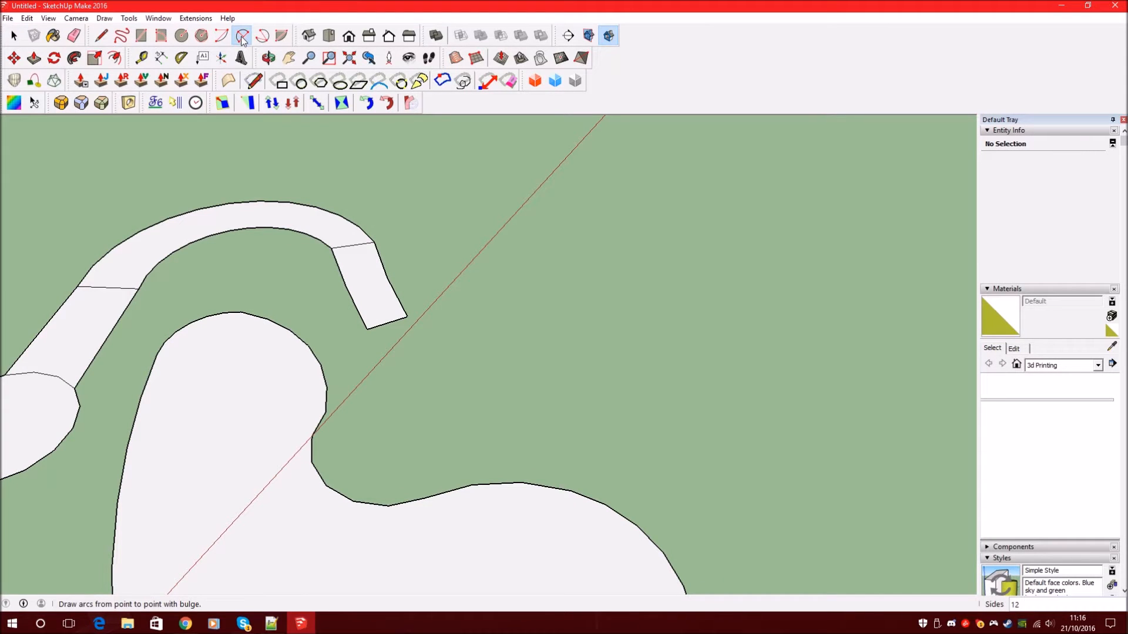
{"action": "middle_click_drag", "start_coordinate": [339, 194], "coordinate": [358, 403]}
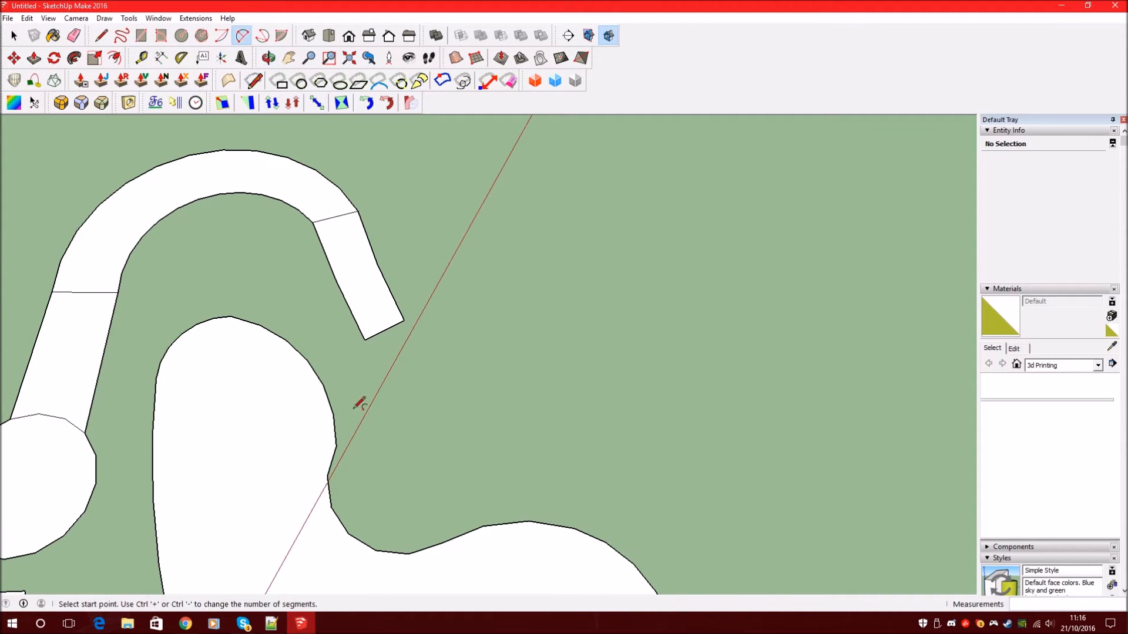
{"action": "left_click", "coordinate": [348, 412]}
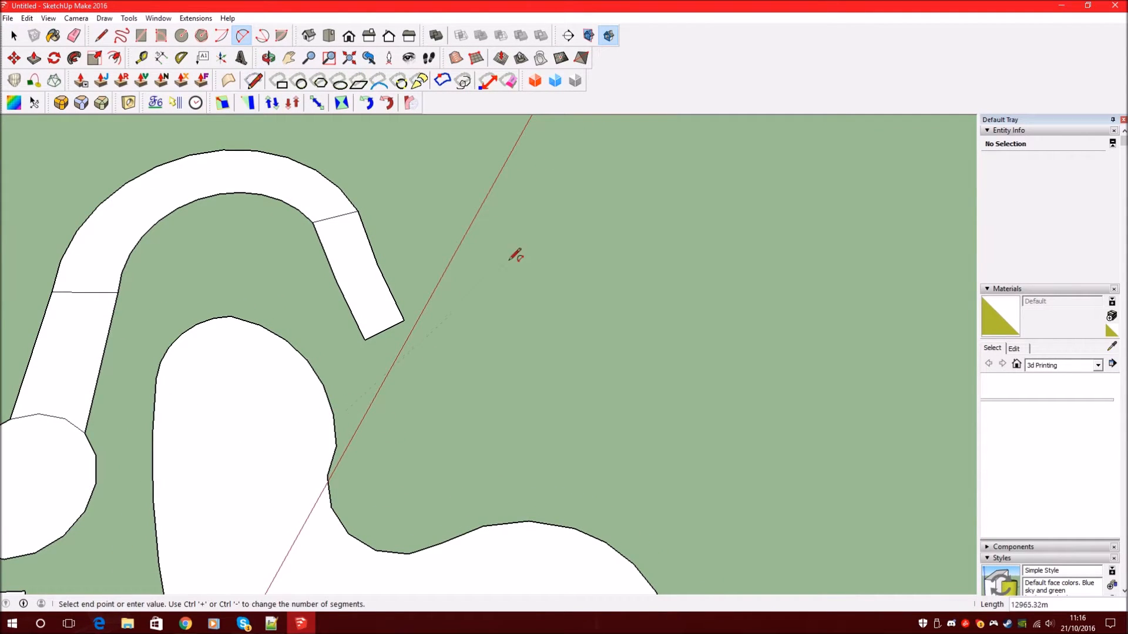
{"action": "left_click", "coordinate": [561, 136]}
{"action": "left_click", "coordinate": [501, 239]}
- Draw a second long arc beside the first, ending near the kidney's concave edge, as the new road's other side
{"action": "left_click", "coordinate": [611, 147]}
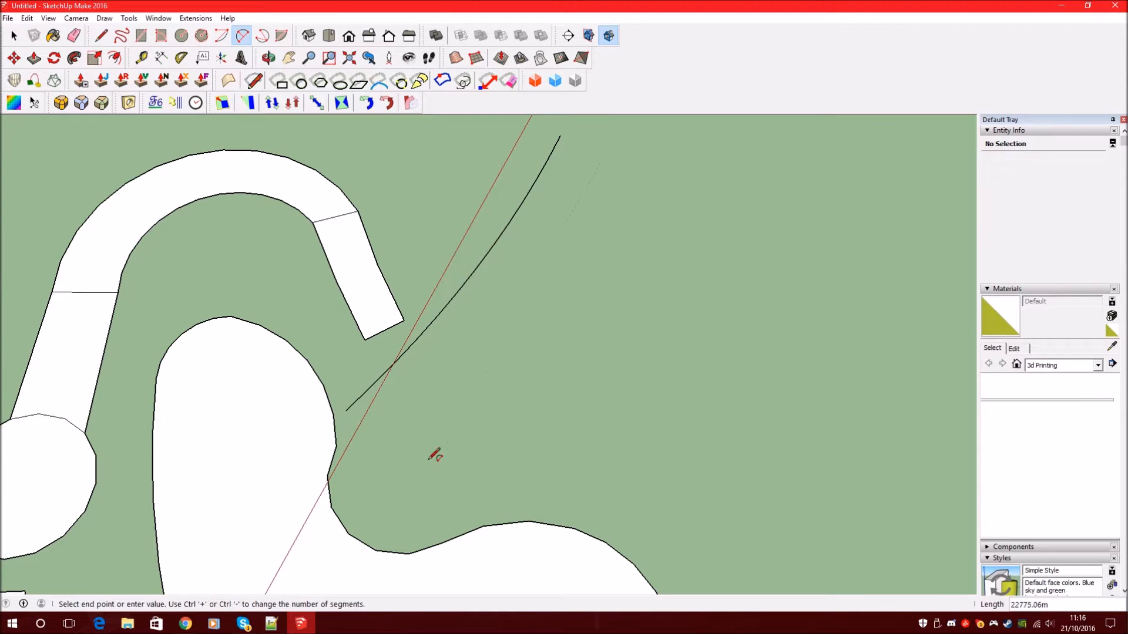
{"action": "left_click", "coordinate": [420, 535]}
{"action": "left_click", "coordinate": [424, 469]}
{"action": "middle_click_drag", "start_coordinate": [424, 469], "coordinate": [473, 429]}
{"action": "key", "text": "space"}
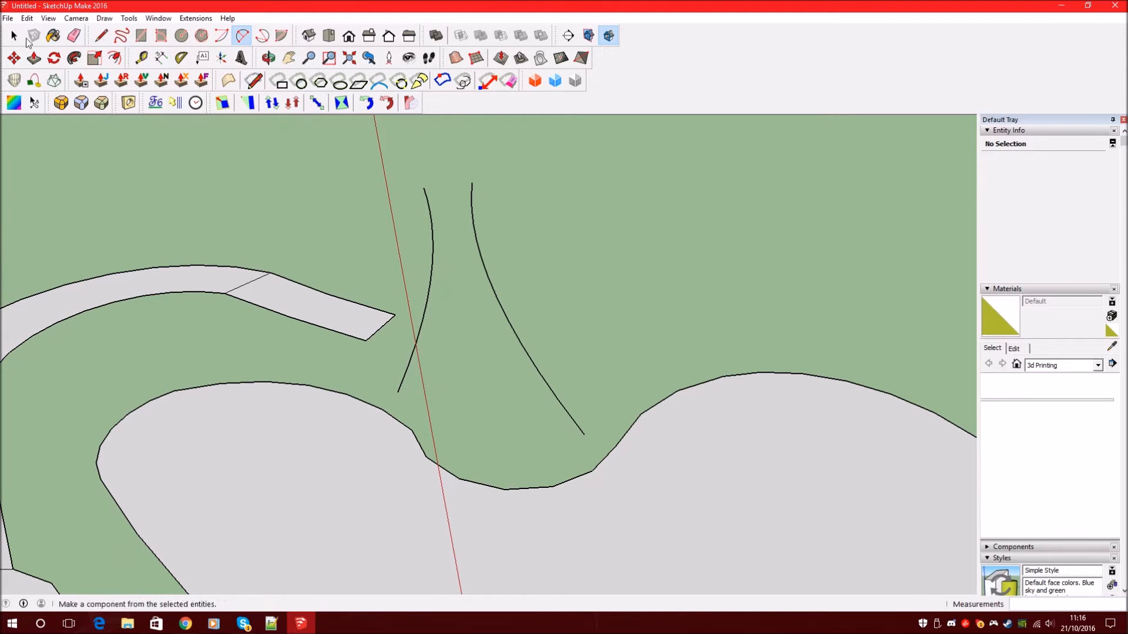
- Join the two arcs with straight lines at both ends to form a closed, tapering road face
{"action": "middle_click_drag", "start_coordinate": [534, 335], "coordinate": [386, 254]}
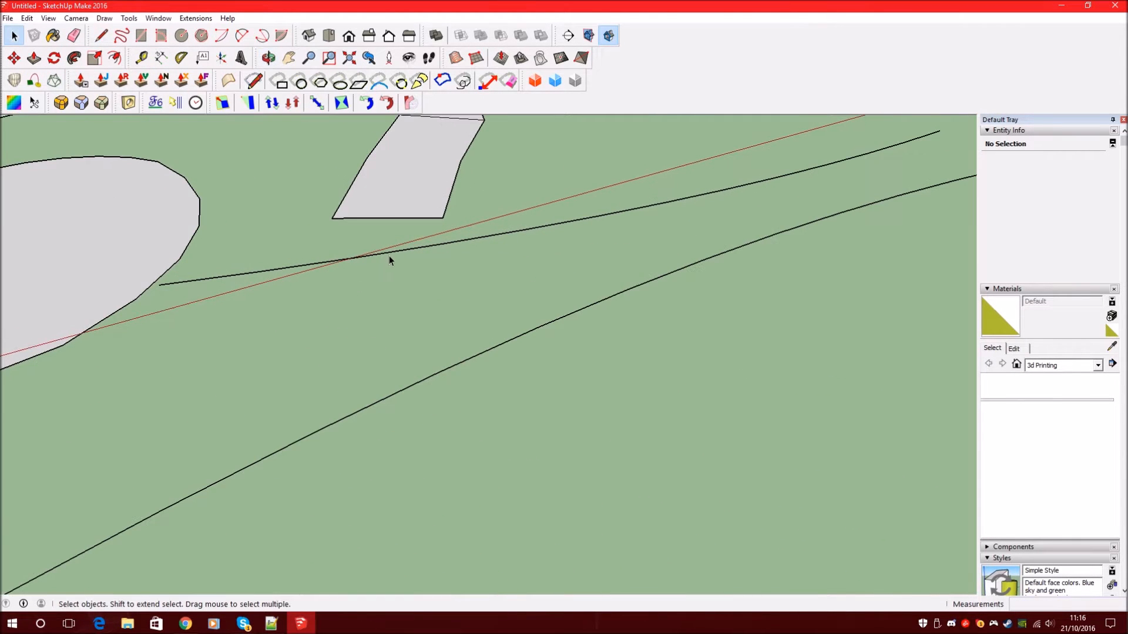
{"action": "scroll", "coordinate": [597, 231], "scroll_direction": "down", "scroll_amount": 3}
{"action": "key", "text": "m"}
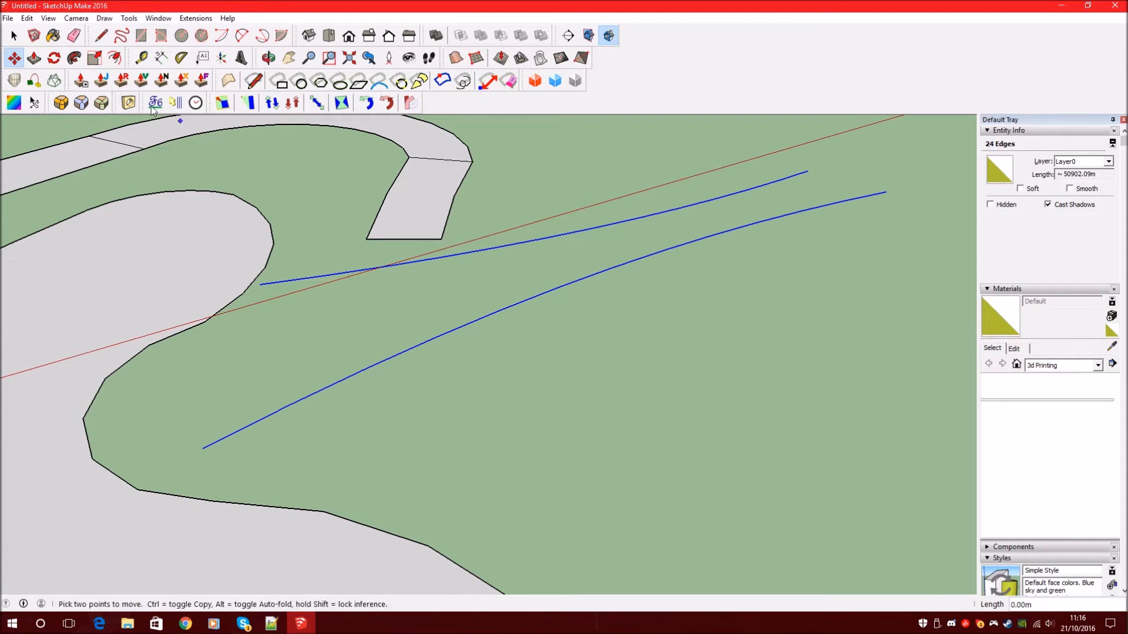
{"action": "left_click", "coordinate": [101, 36]}
{"action": "left_click", "coordinate": [261, 285]}
{"action": "key", "text": "Escape"}
{"action": "left_click", "coordinate": [886, 192]}
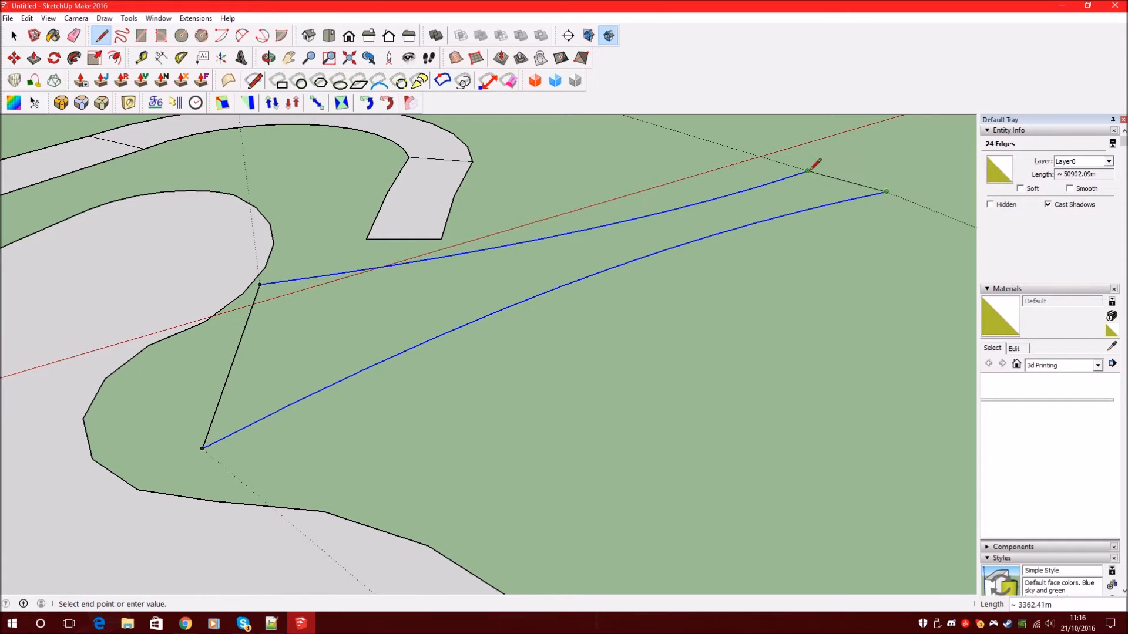
{"action": "left_click", "coordinate": [809, 171]}
- Reverse the tapering road face so its front side points up, and check it beside the kidney-shaped area
{"action": "middle_click_drag", "start_coordinate": [808, 171], "coordinate": [332, 263]}
{"action": "key", "text": "space"}
{"action": "right_click", "coordinate": [532, 358]}
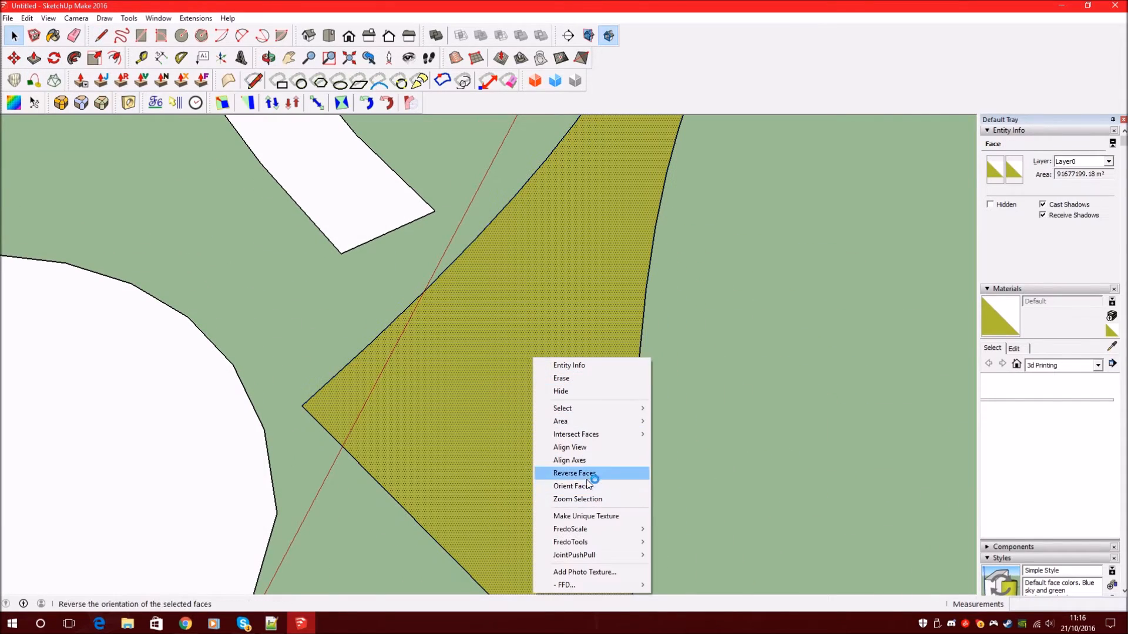
{"action": "left_click", "coordinate": [588, 479]}
{"action": "middle_click_drag", "start_coordinate": [589, 478], "coordinate": [463, 321]}
{"action": "key", "text": "Escape"}
{"action": "scroll", "coordinate": [464, 371], "scroll_direction": "up", "scroll_amount": 2}
{"action": "left_click", "coordinate": [268, 58]}
{"action": "left_click_drag", "start_coordinate": [434, 294], "coordinate": [525, 177]}
{"action": "mouse_move", "coordinate": [525, 177]}
{"action": "middle_mouse_down"}
{"action": "mouse_move", "coordinate": [400, 329]}
{"action": "mouse_move", "coordinate": [351, 252]}
{"action": "mouse_move", "coordinate": [385, 342]}
{"action": "middle_mouse_up"}
{"action": "scroll", "coordinate": [406, 333], "scroll_direction": "down", "scroll_amount": 2}
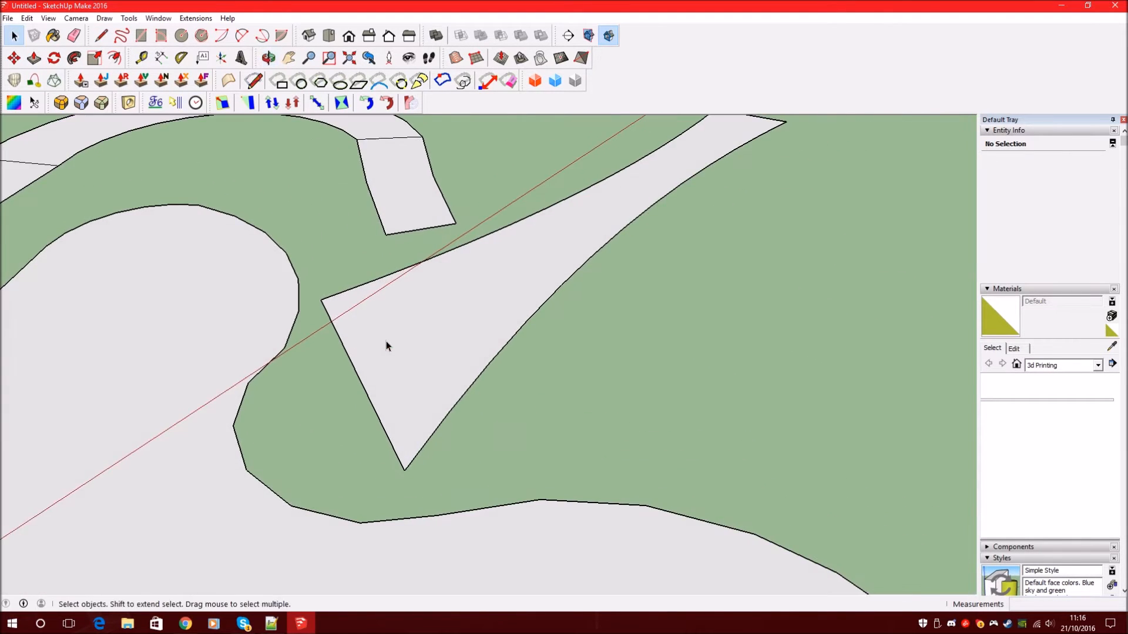
- Connect the two wide-end corners of the tapering road to nearby vertices on the kidney-shaped outline with straight lines
{"action": "scroll", "coordinate": [204, 202], "scroll_direction": "down", "scroll_amount": 1}
{"action": "left_click", "coordinate": [101, 35]}
{"action": "scroll", "coordinate": [354, 275], "scroll_direction": "up", "scroll_amount": 2}
{"action": "left_click", "coordinate": [326, 321]}
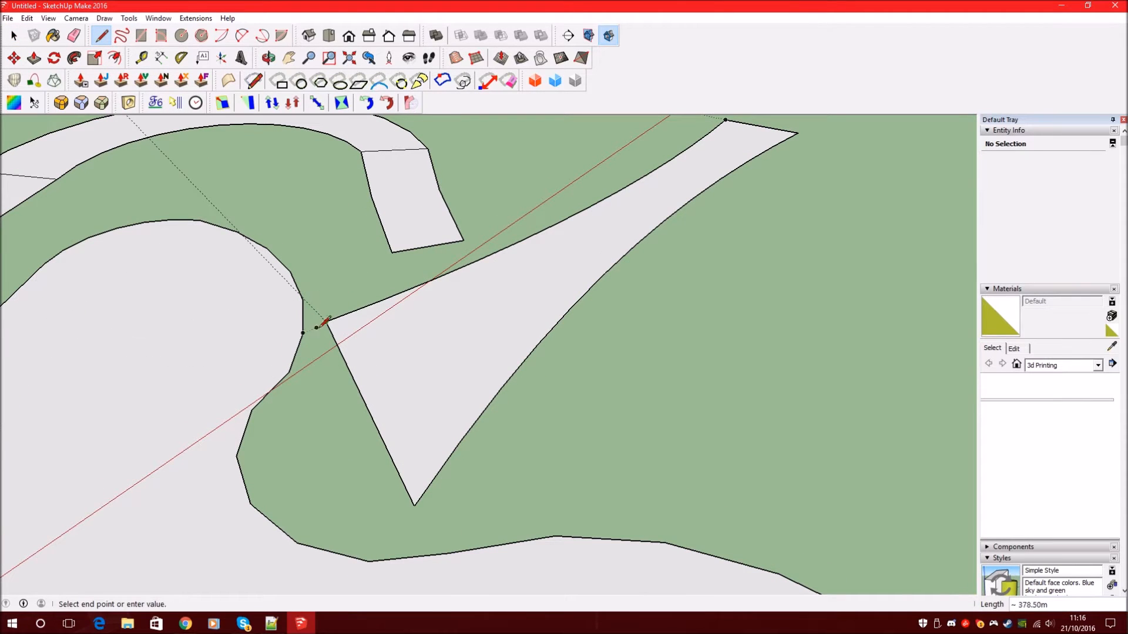
{"action": "key", "text": "Escape"}
{"action": "scroll", "coordinate": [416, 317], "scroll_direction": "down", "scroll_amount": 3}
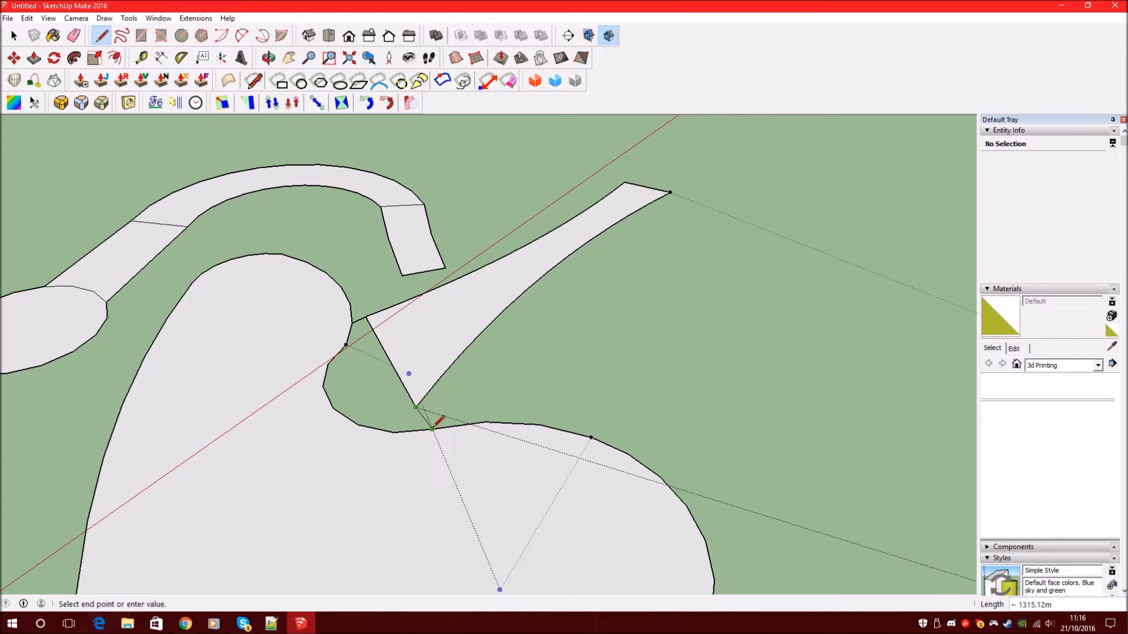
{"action": "left_click", "coordinate": [393, 432]}
{"action": "key", "text": "Escape"}
- Draw diagonal lines and a closing line across the gap between the tapering road and the kidney to fill it with faces
{"action": "scroll", "coordinate": [349, 347], "scroll_direction": "up", "scroll_amount": 3}
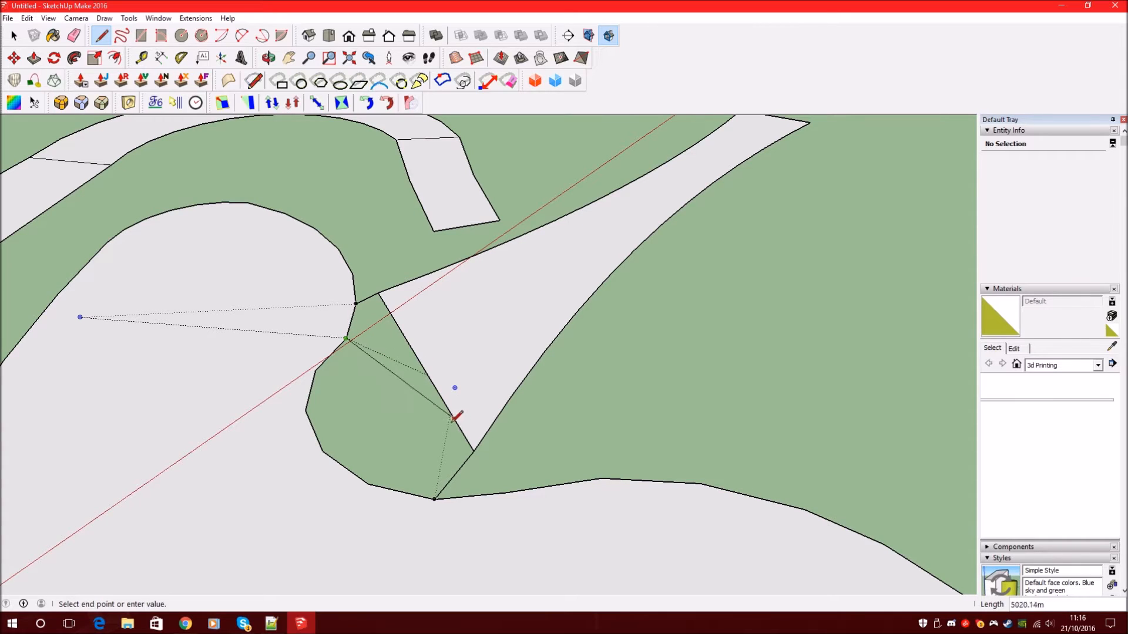
{"action": "left_click", "coordinate": [474, 451]}
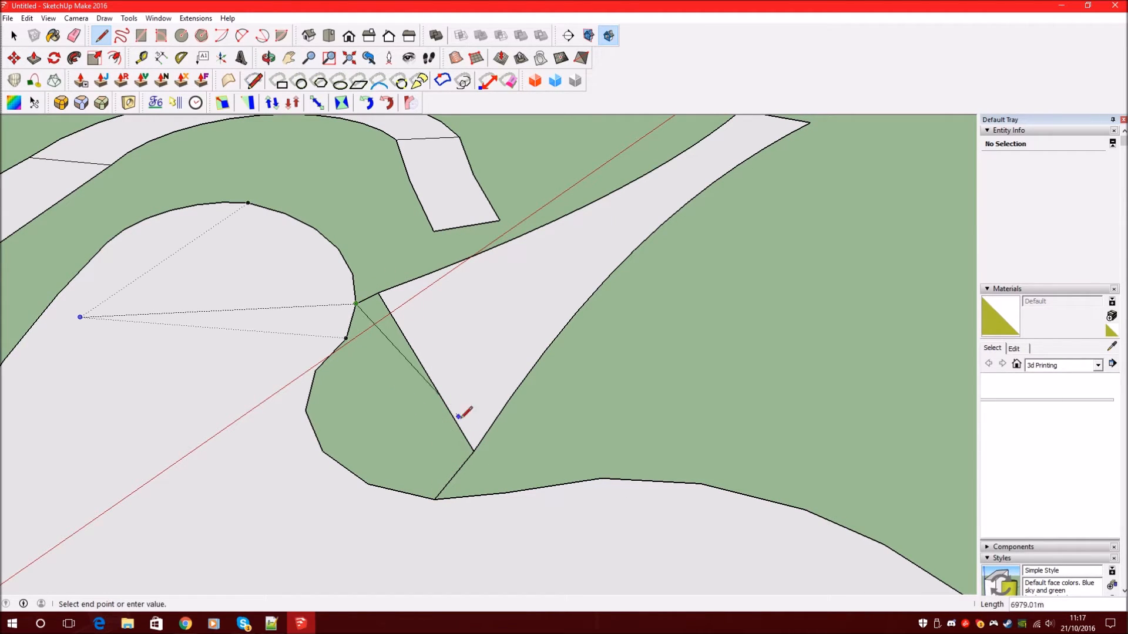
{"action": "left_click", "coordinate": [474, 451]}
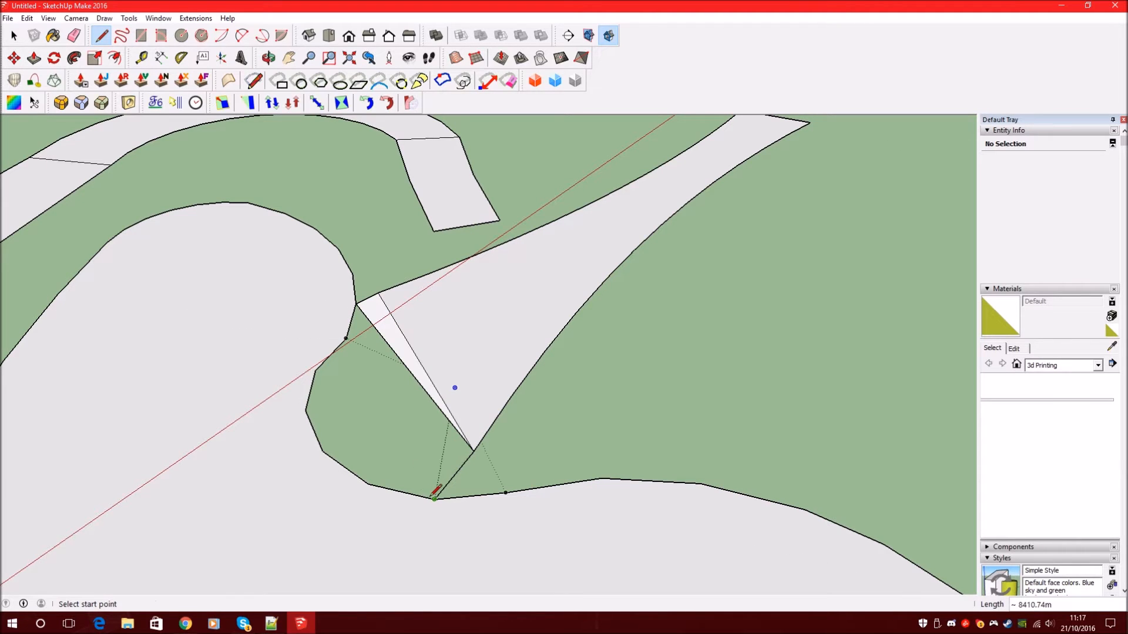
{"action": "left_click", "coordinate": [347, 339]}
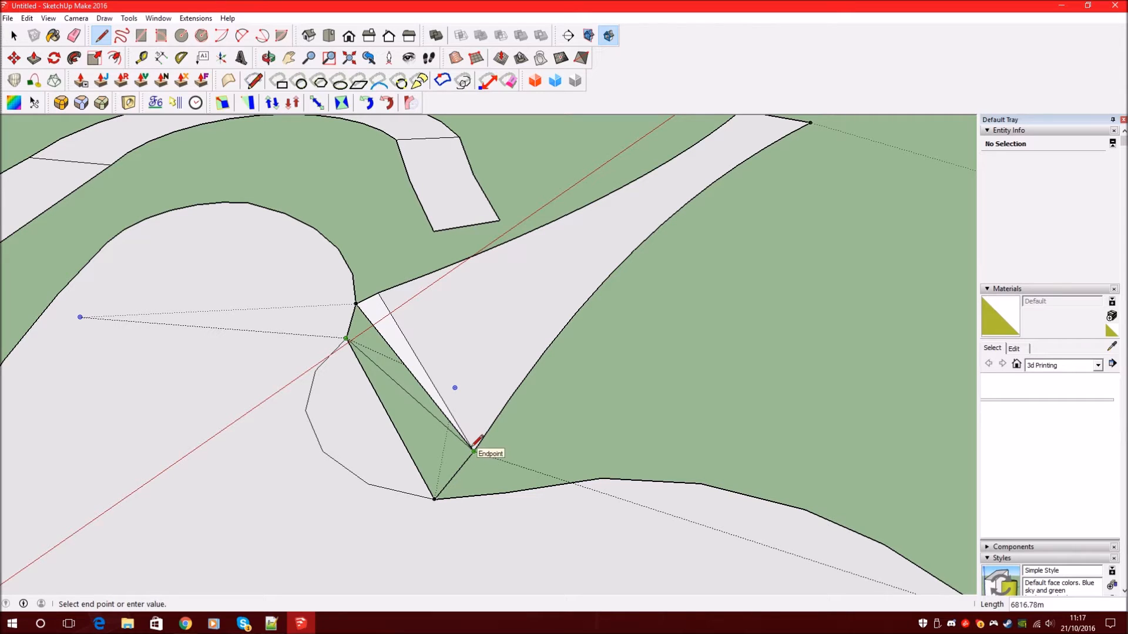
{"action": "left_click", "coordinate": [357, 304]}
{"action": "left_click", "coordinate": [434, 498]}
{"action": "mouse_move", "coordinate": [434, 499]}
{"action": "middle_mouse_down"}
{"action": "mouse_move", "coordinate": [350, 425]}
{"action": "mouse_move", "coordinate": [368, 320]}
{"action": "mouse_move", "coordinate": [279, 403]}
{"action": "mouse_move", "coordinate": [412, 274]}
{"action": "mouse_move", "coordinate": [413, 252]}
{"action": "mouse_move", "coordinate": [607, 257]}
{"action": "mouse_move", "coordinate": [416, 486]}
{"action": "middle_mouse_up"}
{"action": "scroll", "coordinate": [382, 441], "scroll_direction": "down", "scroll_amount": 3}
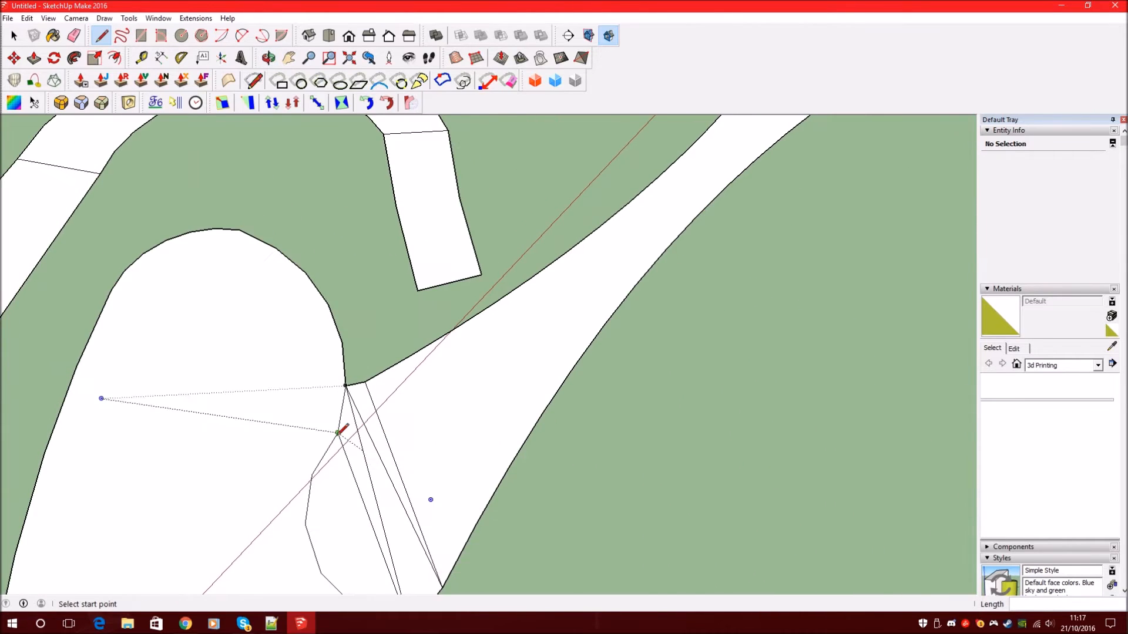
- Connect both end corners of the narrow curved road to the tapering road's near edge with straight lines, closing the junction face
{"action": "middle_click_drag", "start_coordinate": [337, 433], "coordinate": [542, 359]}
{"action": "left_click", "coordinate": [427, 379]}
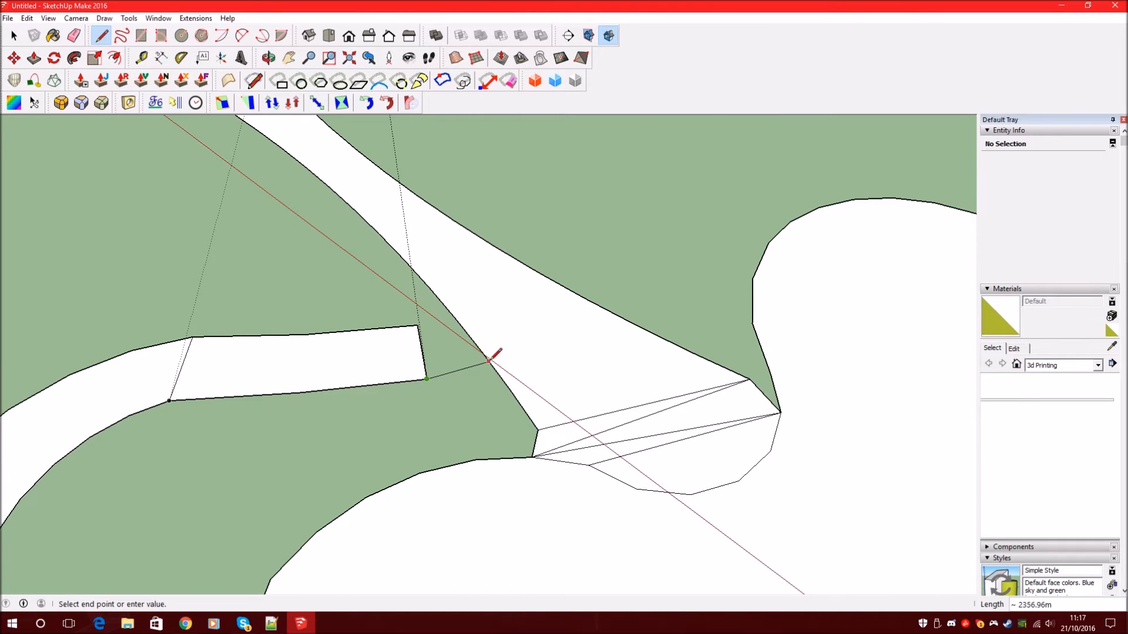
{"action": "scroll", "coordinate": [447, 352], "scroll_direction": "up", "scroll_amount": 3}
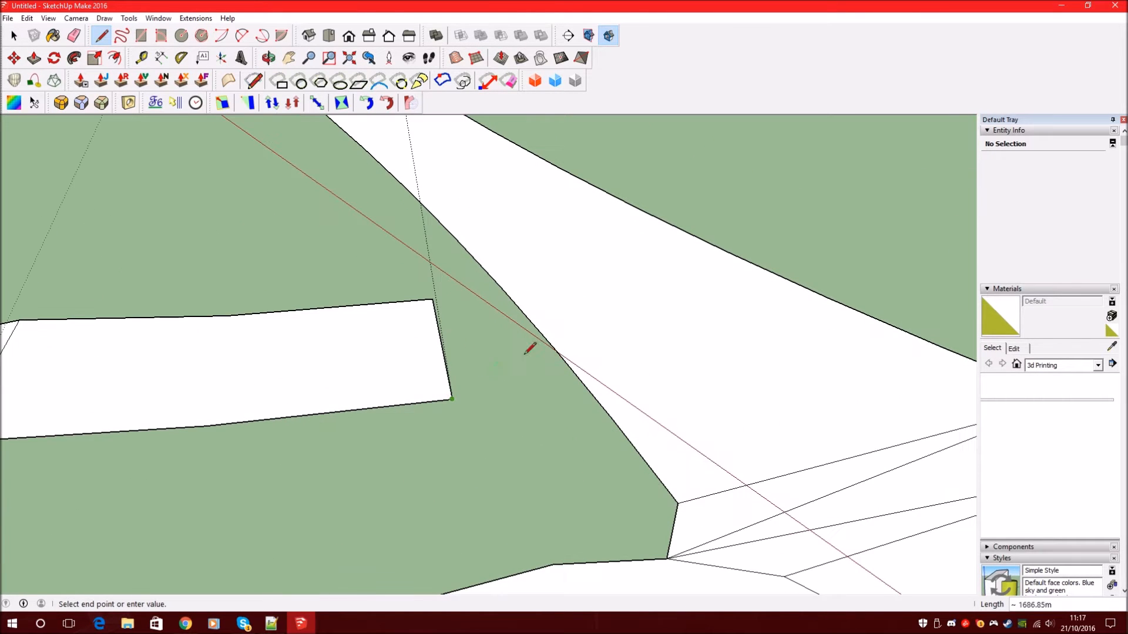
{"action": "left_click", "coordinate": [568, 367]}
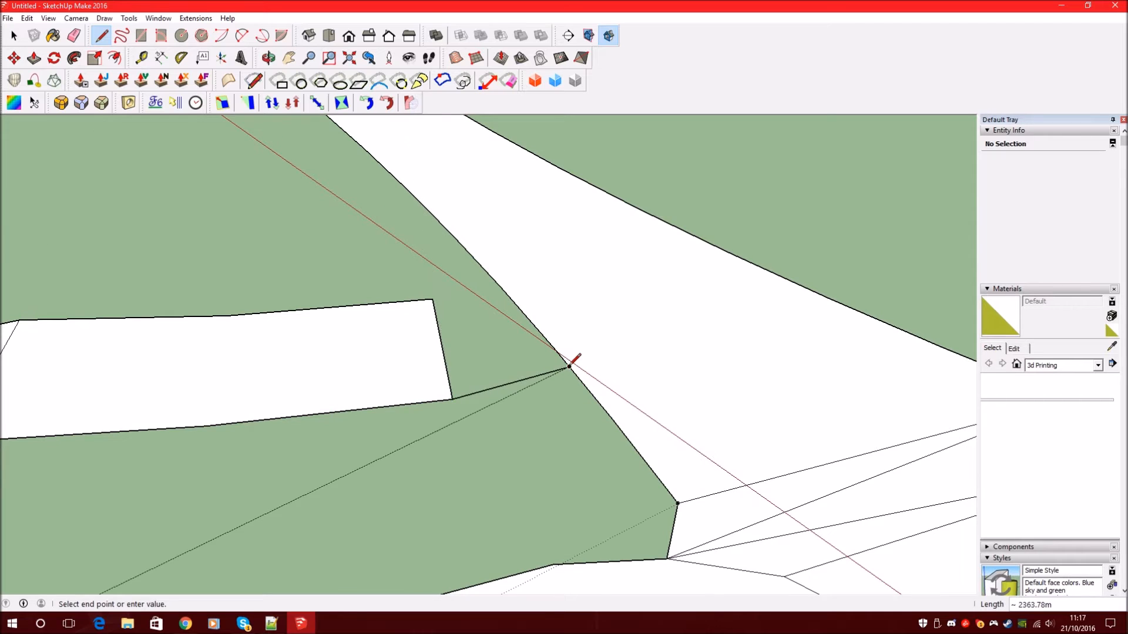
{"action": "left_click", "coordinate": [503, 282]}
{"action": "middle_click_drag", "start_coordinate": [536, 297], "coordinate": [385, 267]}
{"action": "scroll", "coordinate": [585, 188], "scroll_direction": "down", "scroll_amount": 3}
{"action": "scroll", "coordinate": [605, 323], "scroll_direction": "up", "scroll_amount": 6}
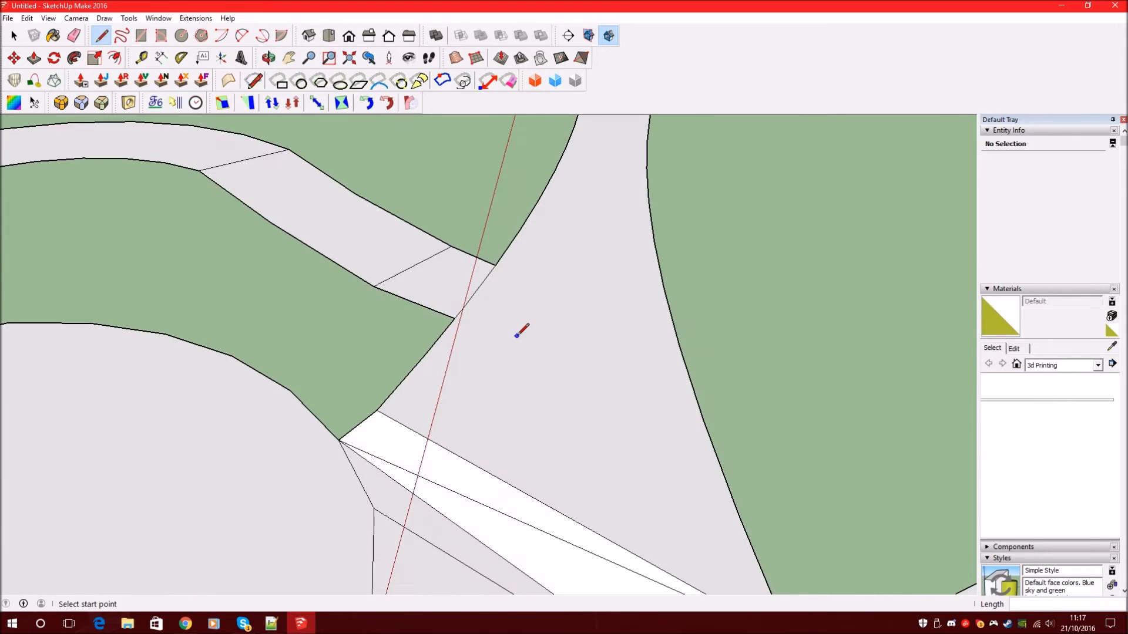
- Offset the tapering road face's outline inward by about 453 m
{"action": "scroll", "coordinate": [517, 336], "scroll_direction": "down", "scroll_amount": 4}
{"action": "middle_click_drag", "start_coordinate": [549, 350], "coordinate": [433, 360]}
{"action": "scroll", "coordinate": [508, 360], "scroll_direction": "up", "scroll_amount": 4}
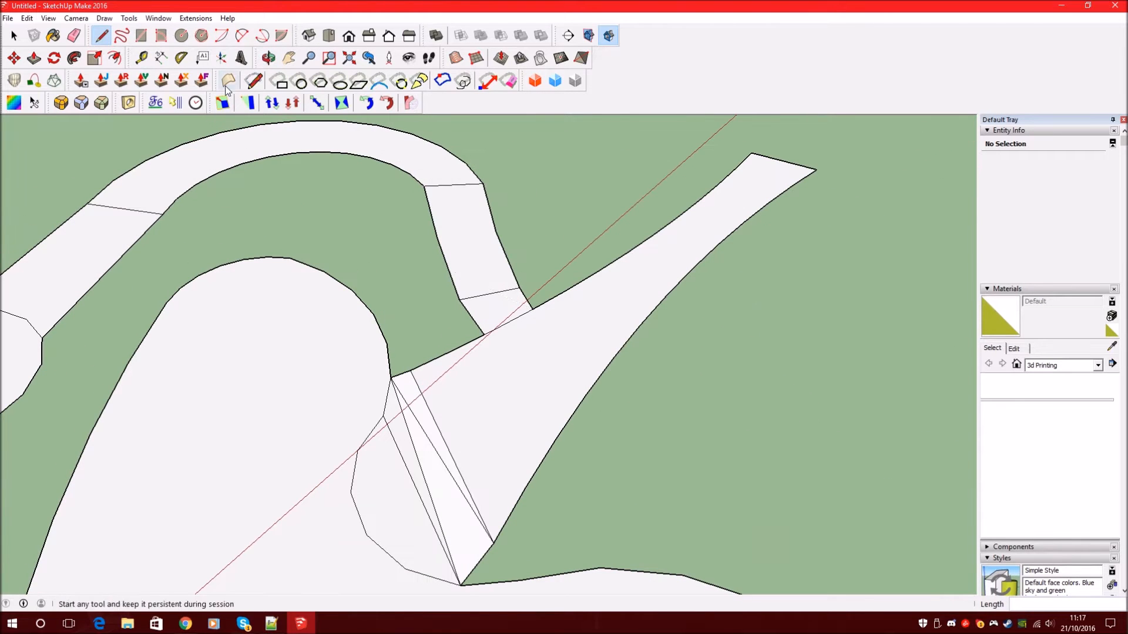
{"action": "left_click", "coordinate": [115, 57]}
{"action": "left_click", "coordinate": [496, 329]}
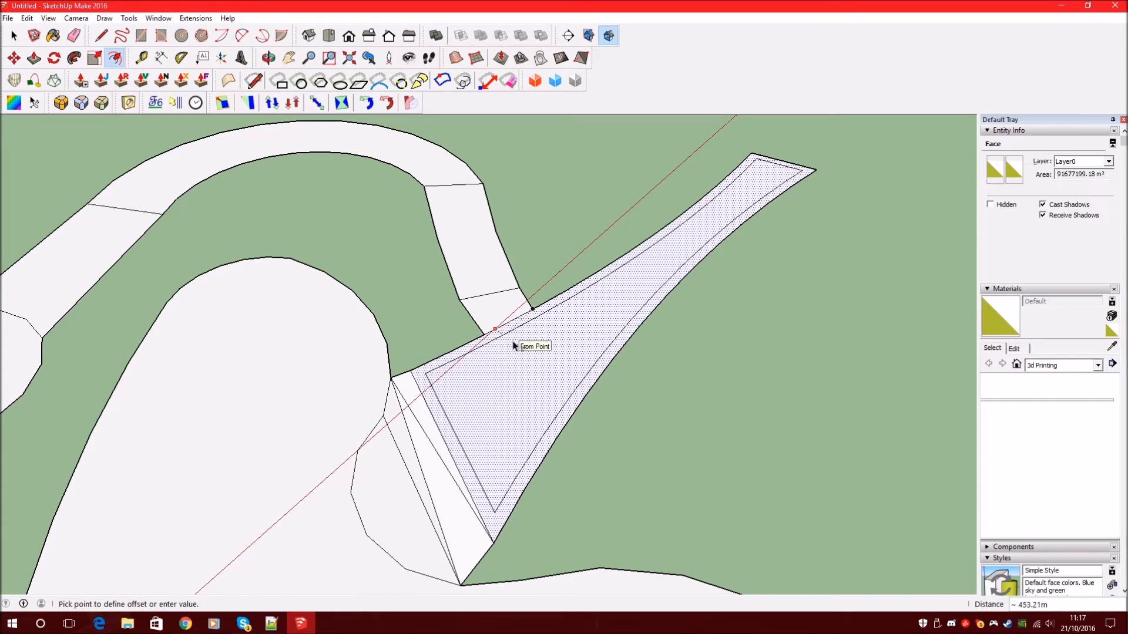
{"action": "left_click", "coordinate": [515, 347]}
{"action": "middle_click_drag", "start_coordinate": [549, 378], "coordinate": [608, 234]}
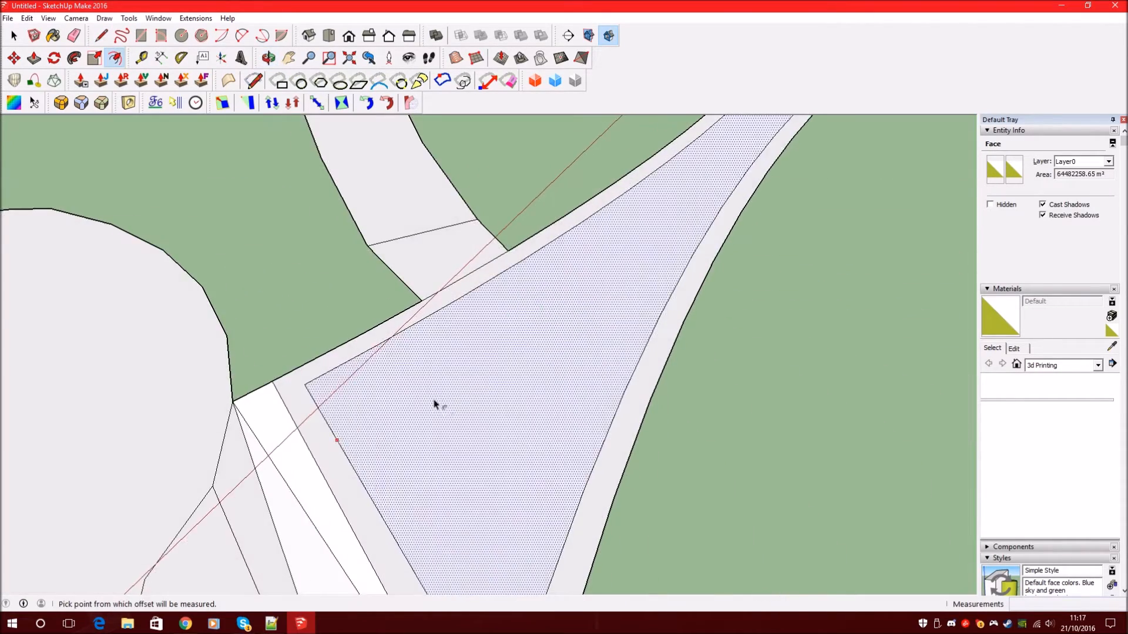
- Draw lines from both wide-end corners of the inset outline across the road's end edge to the connecting vertices on the kidney
{"action": "scroll", "coordinate": [438, 403], "scroll_direction": "down", "scroll_amount": 3}
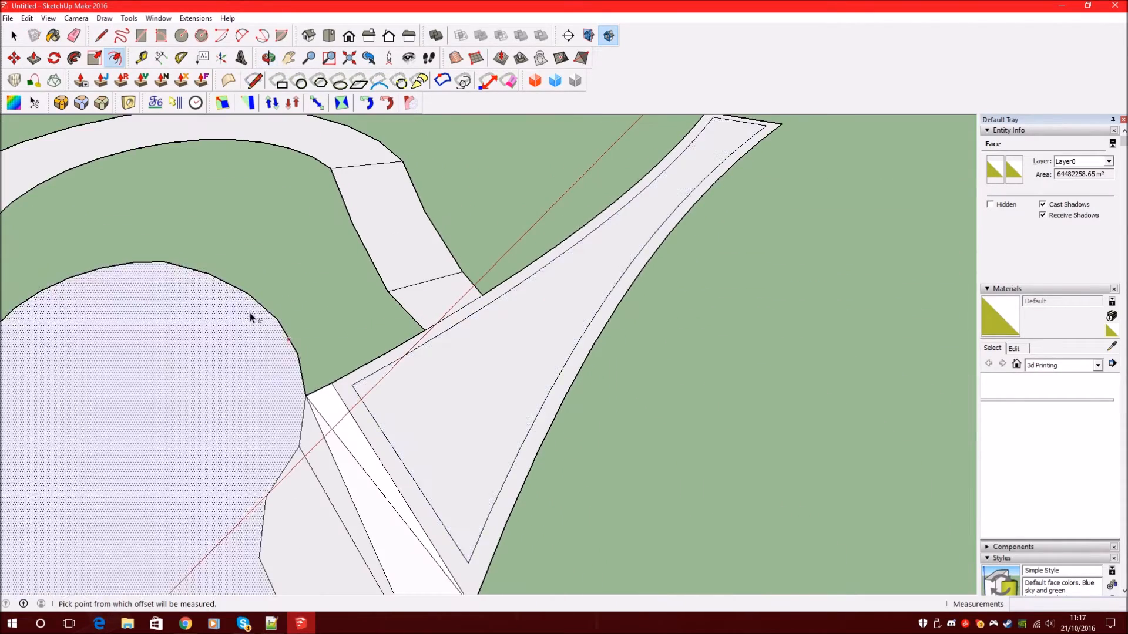
{"action": "key", "text": "l"}
{"action": "scroll", "coordinate": [345, 377], "scroll_direction": "up", "scroll_amount": 2}
{"action": "left_click", "coordinate": [354, 370]}
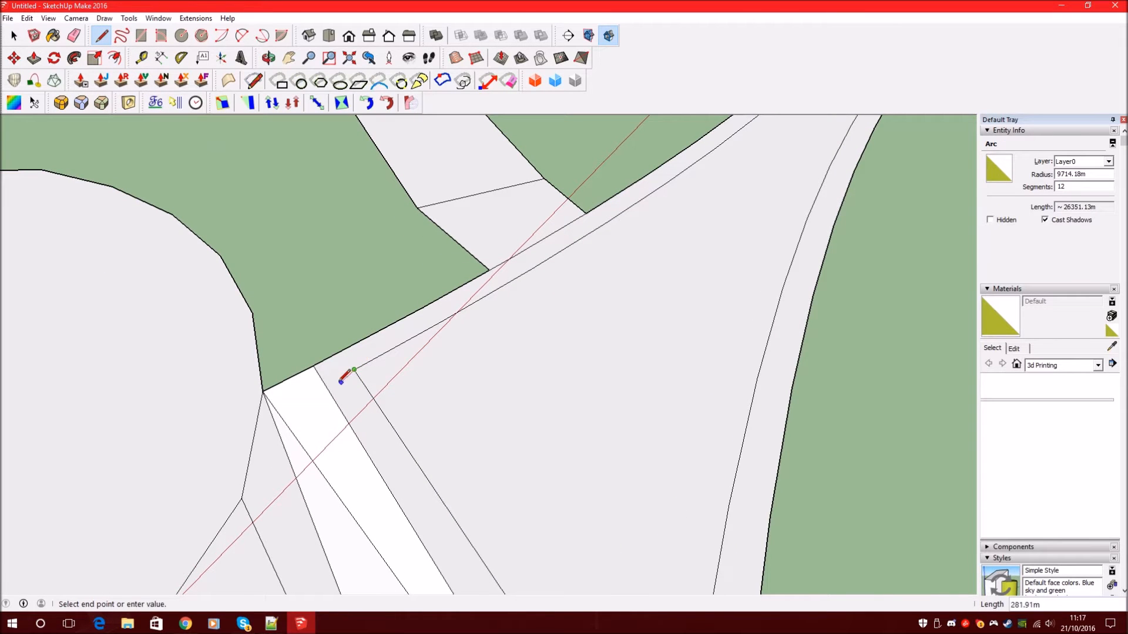
{"action": "mouse_move", "coordinate": [327, 377]}
{"action": "middle_mouse_down"}
{"action": "mouse_move", "coordinate": [466, 347]}
{"action": "mouse_move", "coordinate": [619, 196]}
{"action": "mouse_move", "coordinate": [594, 255]}
{"action": "mouse_move", "coordinate": [497, 290]}
{"action": "mouse_move", "coordinate": [536, 423]}
{"action": "middle_mouse_up"}
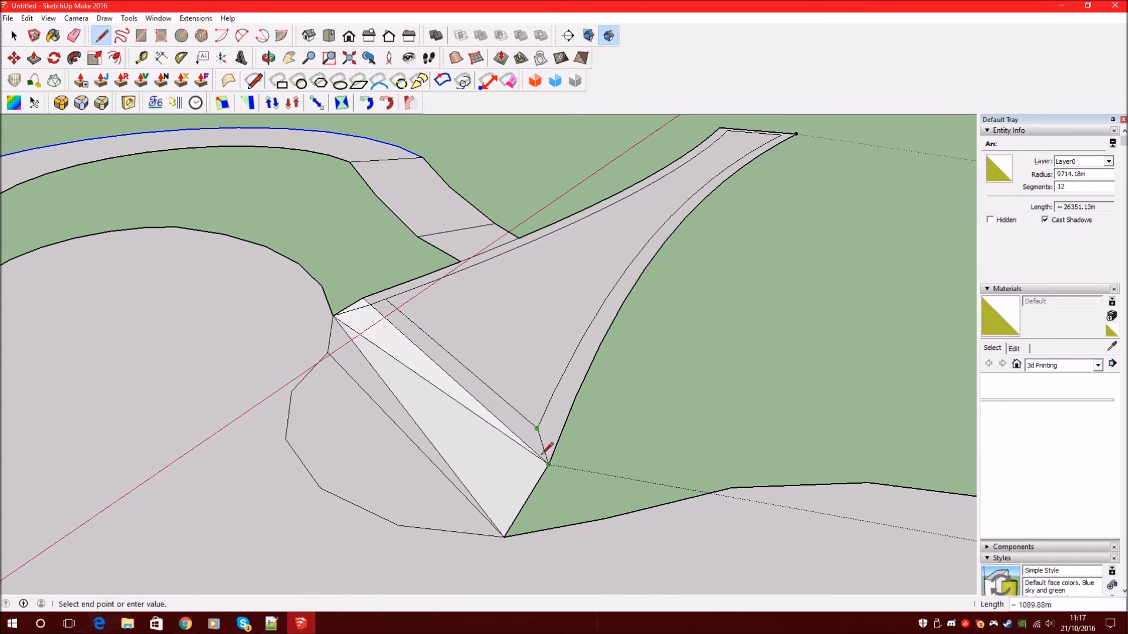
{"action": "left_click", "coordinate": [530, 445]}
{"action": "scroll", "coordinate": [529, 444], "scroll_direction": "up", "scroll_amount": 2}
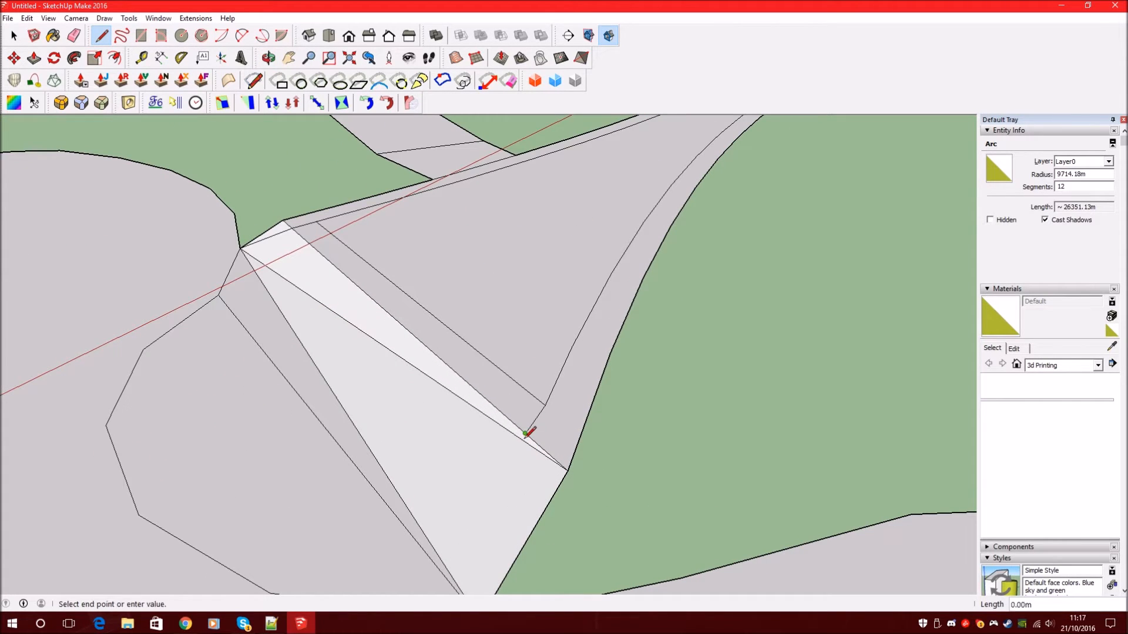
{"action": "left_click", "coordinate": [521, 437]}
{"action": "scroll", "coordinate": [519, 399], "scroll_direction": "down", "scroll_amount": 3}
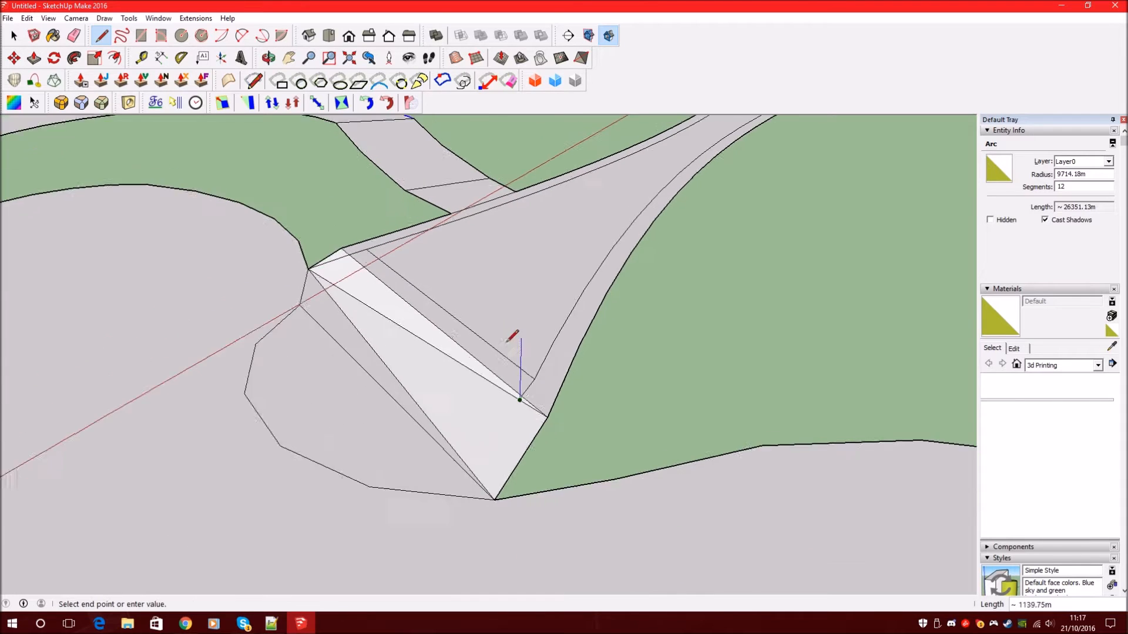
{"action": "left_click", "coordinate": [497, 480]}
{"action": "key", "text": "space"}
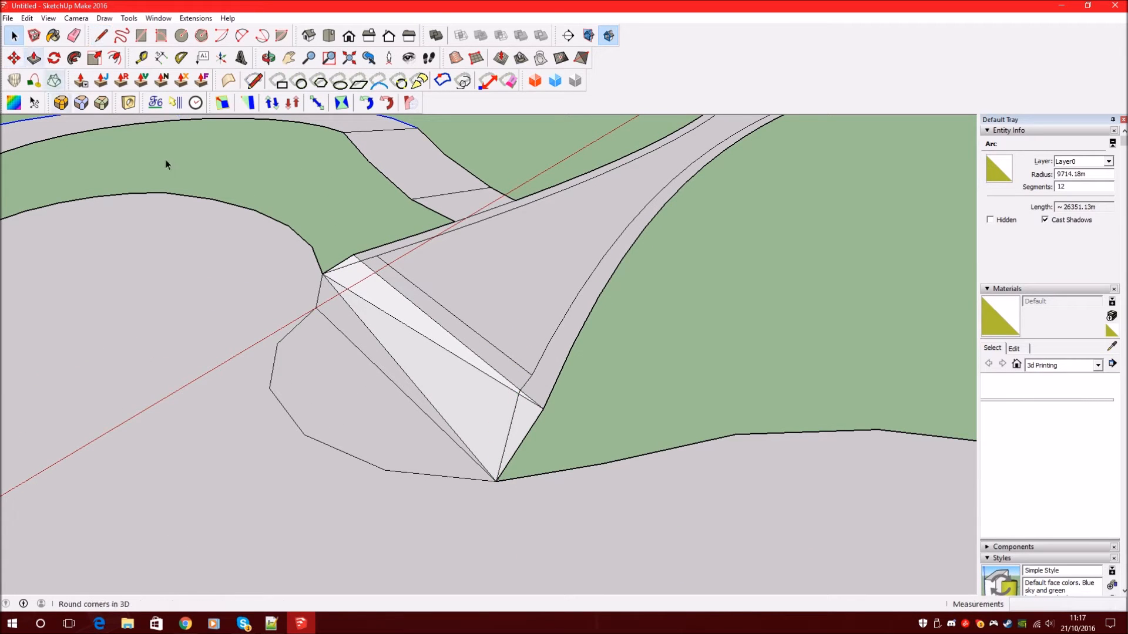
- Lower the inset road face and the adjoining strip at its wide end together by about 286 m along the vertical axis
{"action": "left_click", "coordinate": [418, 297]}
{"action": "left_click", "coordinate": [444, 284]}
{"action": "scroll", "coordinate": [438, 326], "scroll_direction": "up", "scroll_amount": 2}
{"action": "middle_click_drag", "start_coordinate": [439, 327], "coordinate": [471, 271]}
{"action": "left_click", "coordinate": [15, 59]}
{"action": "scroll", "coordinate": [531, 282], "scroll_direction": "up", "scroll_amount": 2}
{"action": "left_click", "coordinate": [529, 285]}
{"action": "middle_click_drag", "start_coordinate": [526, 297], "coordinate": [506, 262]}
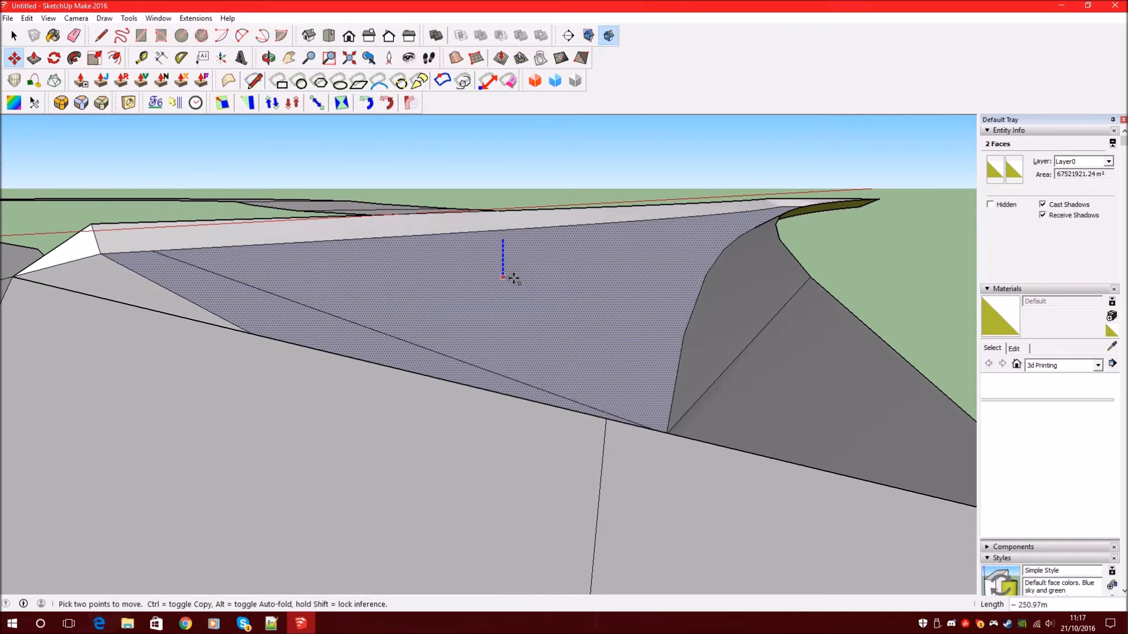
{"action": "left_click", "coordinate": [516, 284]}
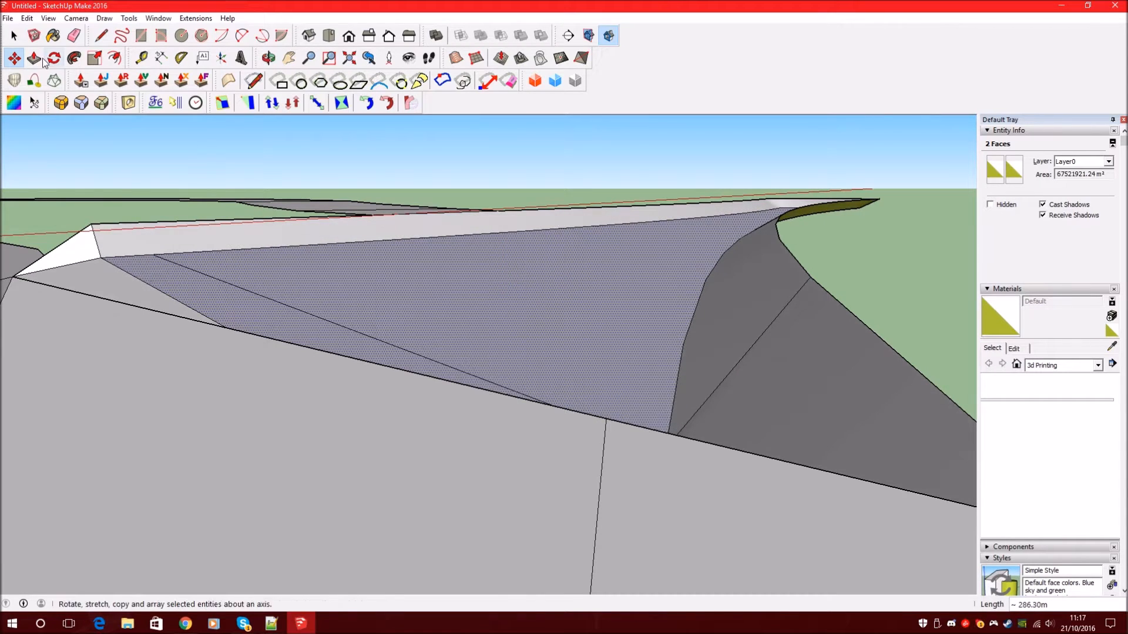
- Move the kidney-side vertex at the wide end of the lowered road straight down to slope the connecting faces
{"action": "key", "text": "Escape"}
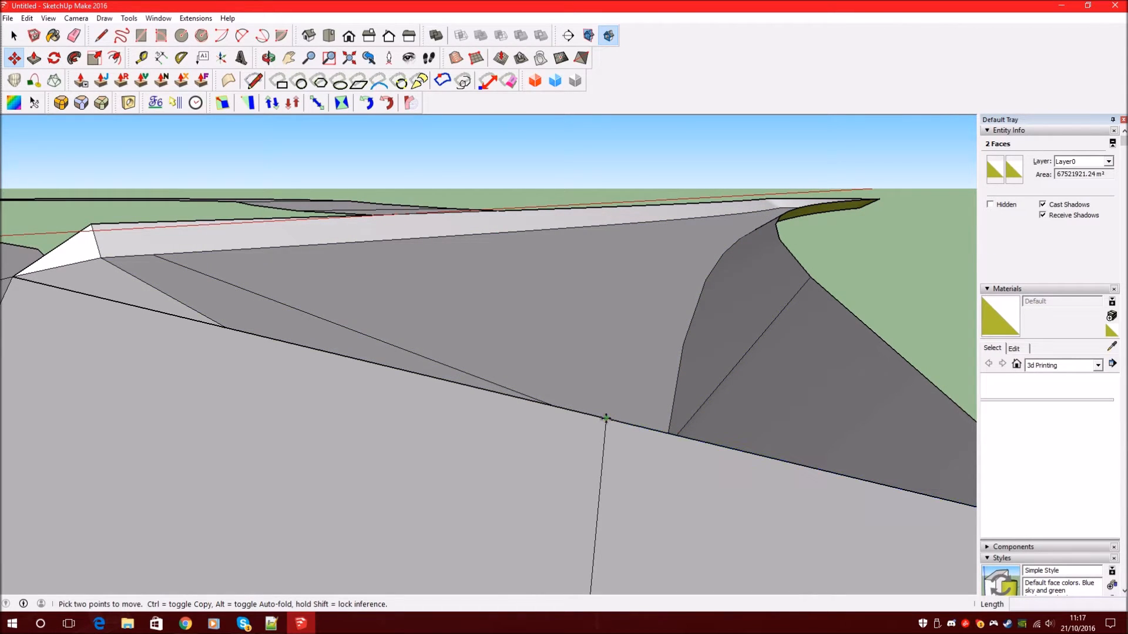
{"action": "key", "text": "space"}
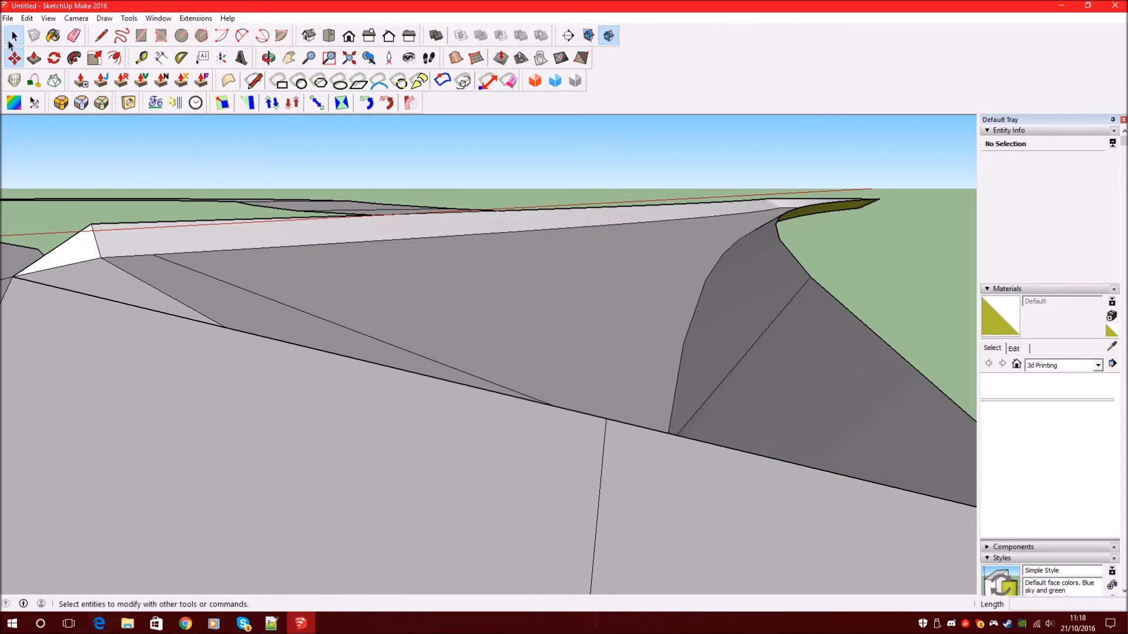
{"action": "left_click", "coordinate": [477, 291]}
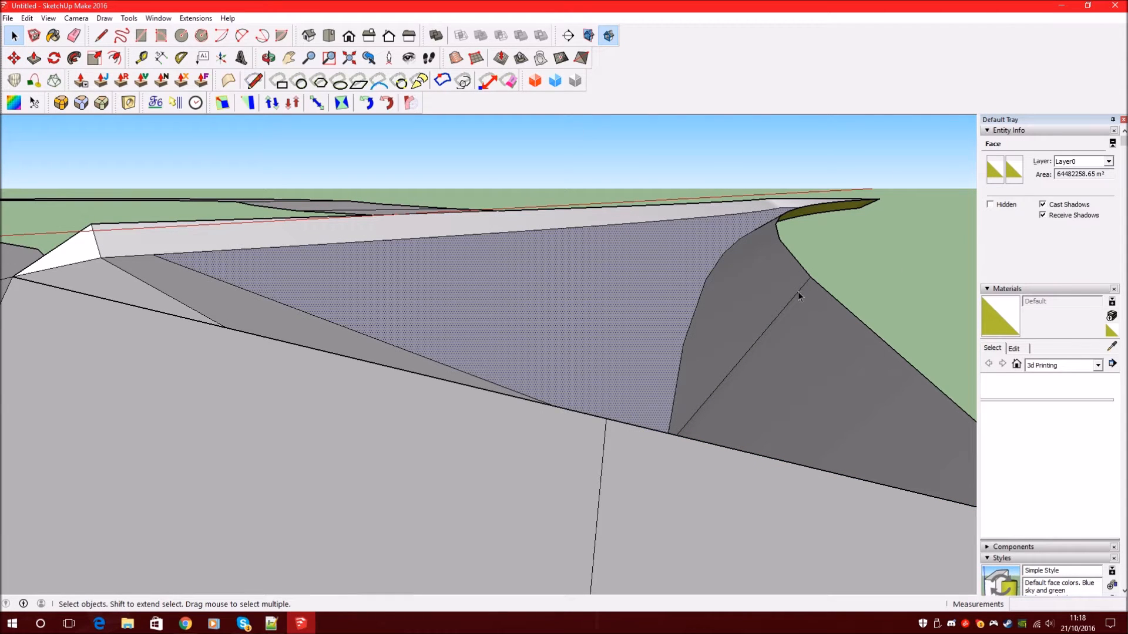
{"action": "left_click", "coordinate": [720, 189]}
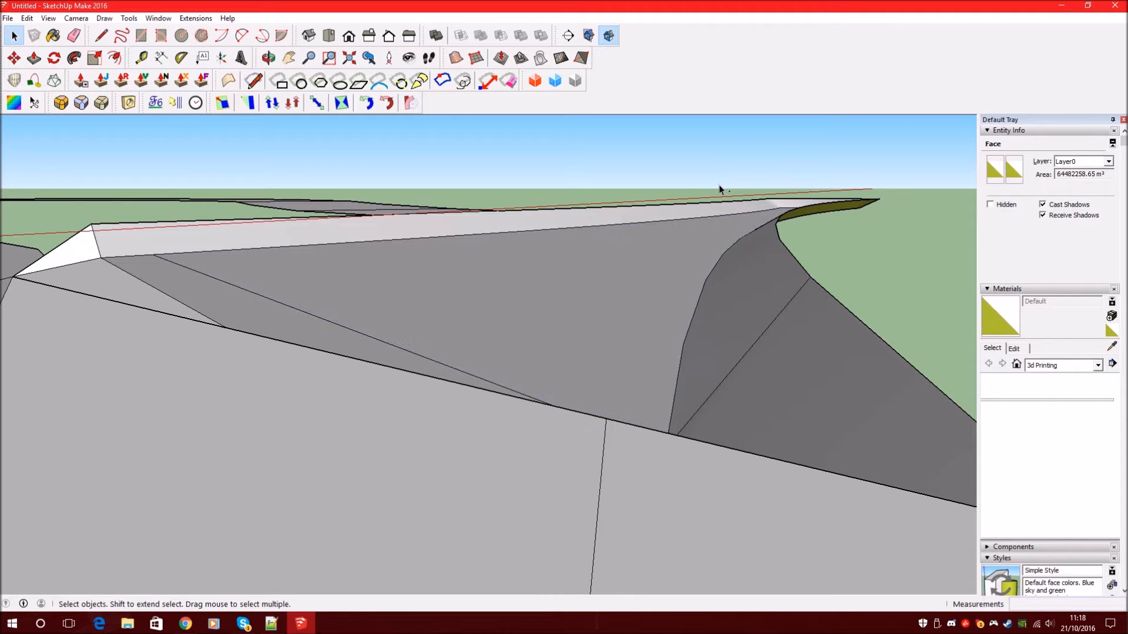
{"action": "left_click", "coordinate": [17, 57]}
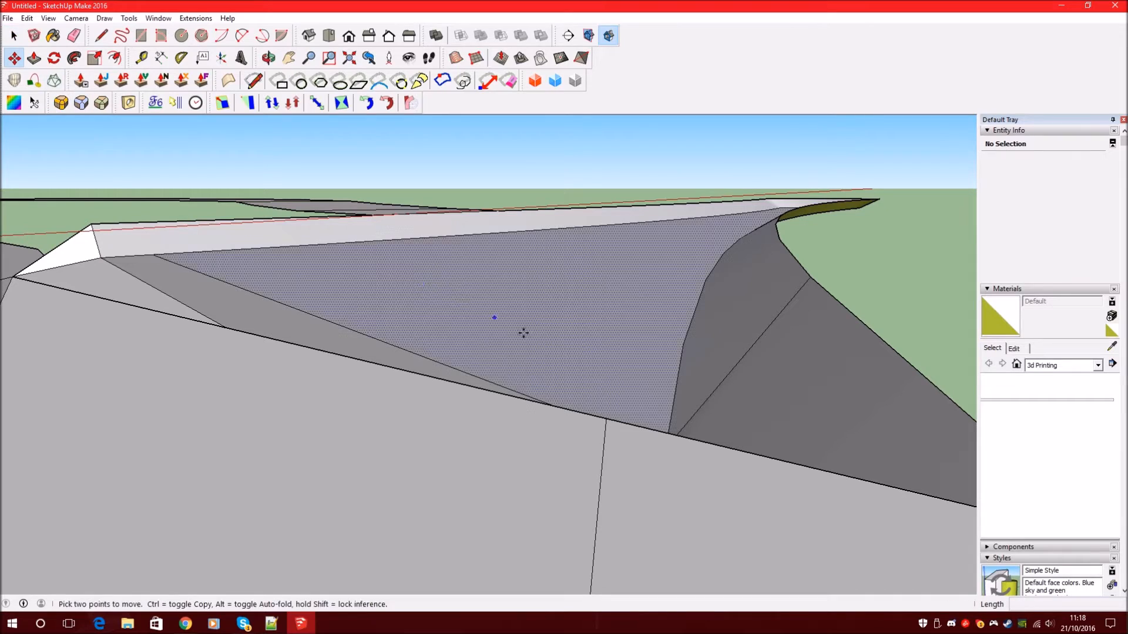
{"action": "left_click", "coordinate": [608, 418]}
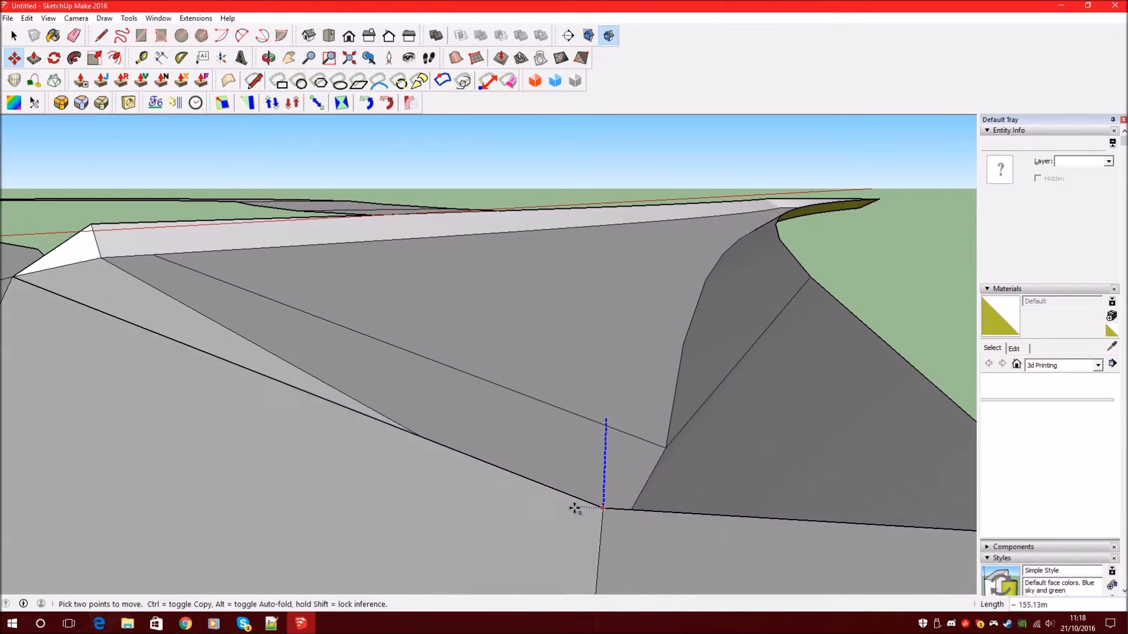
{"action": "left_click", "coordinate": [559, 560]}
{"action": "middle_click_drag", "start_coordinate": [559, 560], "coordinate": [635, 328]}
{"action": "scroll", "coordinate": [743, 326], "scroll_direction": "up", "scroll_amount": 5}
{"action": "scroll", "coordinate": [743, 326], "scroll_direction": "down", "scroll_amount": 5}
{"action": "mouse_move", "coordinate": [672, 471]}
{"action": "middle_mouse_down"}
{"action": "mouse_move", "coordinate": [523, 341]}
{"action": "mouse_move", "coordinate": [537, 280]}
{"action": "mouse_move", "coordinate": [618, 282]}
{"action": "mouse_move", "coordinate": [241, 221]}
{"action": "mouse_move", "coordinate": [365, 292]}
{"action": "mouse_move", "coordinate": [329, 254]}
{"action": "mouse_move", "coordinate": [311, 256]}
{"action": "mouse_move", "coordinate": [538, 351]}
{"action": "mouse_move", "coordinate": [323, 239]}
{"action": "mouse_move", "coordinate": [649, 305]}
{"action": "mouse_move", "coordinate": [878, 244]}
{"action": "mouse_move", "coordinate": [867, 207]}
{"action": "mouse_move", "coordinate": [826, 217]}
{"action": "mouse_move", "coordinate": [821, 259]}
{"action": "mouse_move", "coordinate": [431, 385]}
{"action": "mouse_move", "coordinate": [502, 323]}
{"action": "mouse_move", "coordinate": [395, 251]}
{"action": "mouse_move", "coordinate": [395, 282]}
{"action": "mouse_move", "coordinate": [864, 300]}
{"action": "mouse_move", "coordinate": [387, 247]}
{"action": "middle_mouse_up"}
{"action": "left_click", "coordinate": [329, 262]}
{"action": "left_click", "coordinate": [335, 252]}
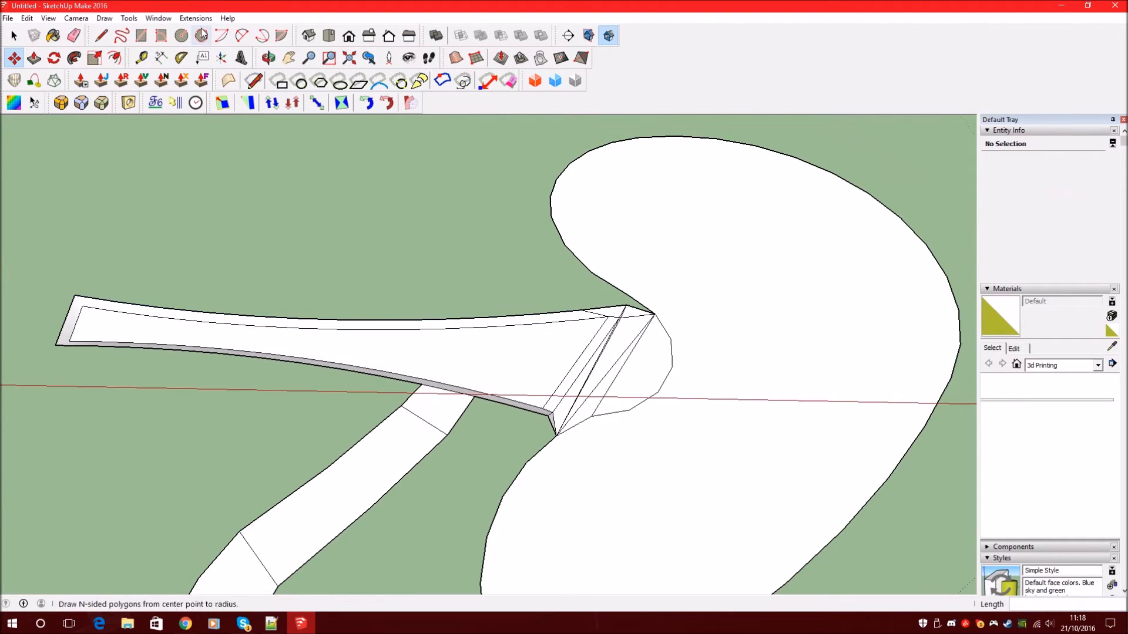
- Draw two joined arcs forming an S-curve from the tapering road's far edge around the kidney, the first with a bulge of about 1838 m
{"action": "scroll", "coordinate": [403, 341], "scroll_direction": "down", "scroll_amount": 3}
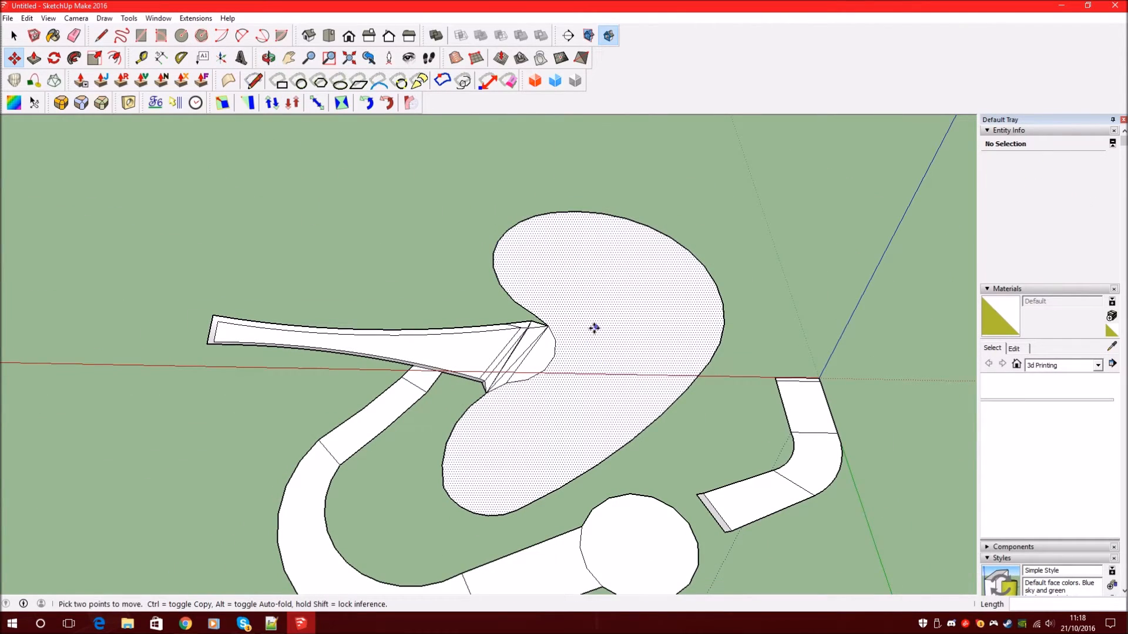
{"action": "scroll", "coordinate": [556, 251], "scroll_direction": "up", "scroll_amount": 2}
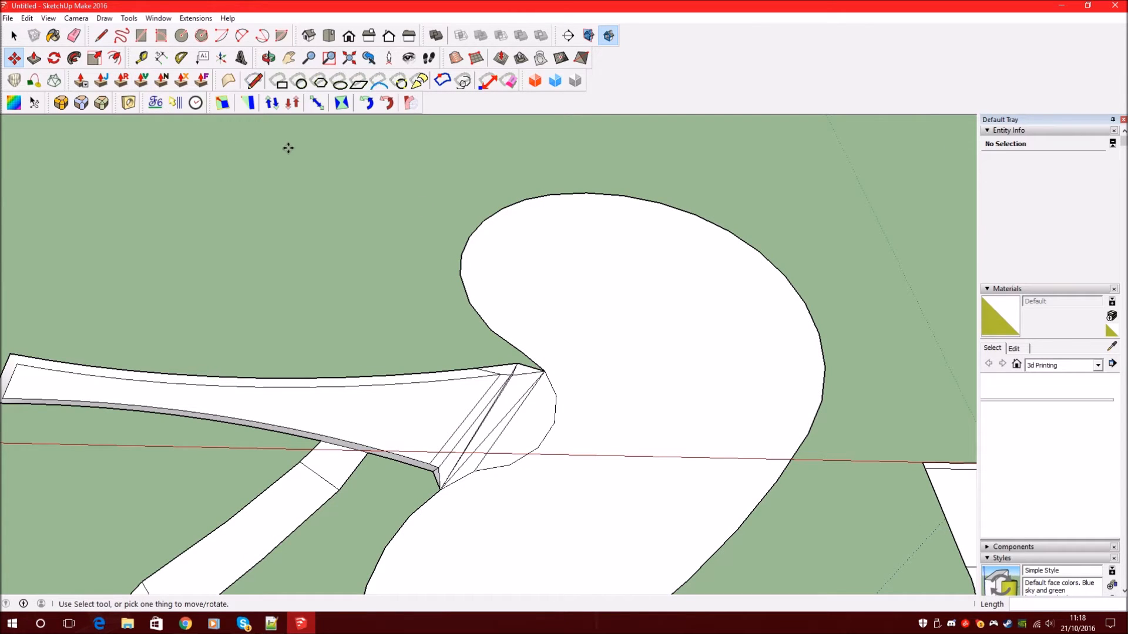
{"action": "left_click", "coordinate": [245, 38]}
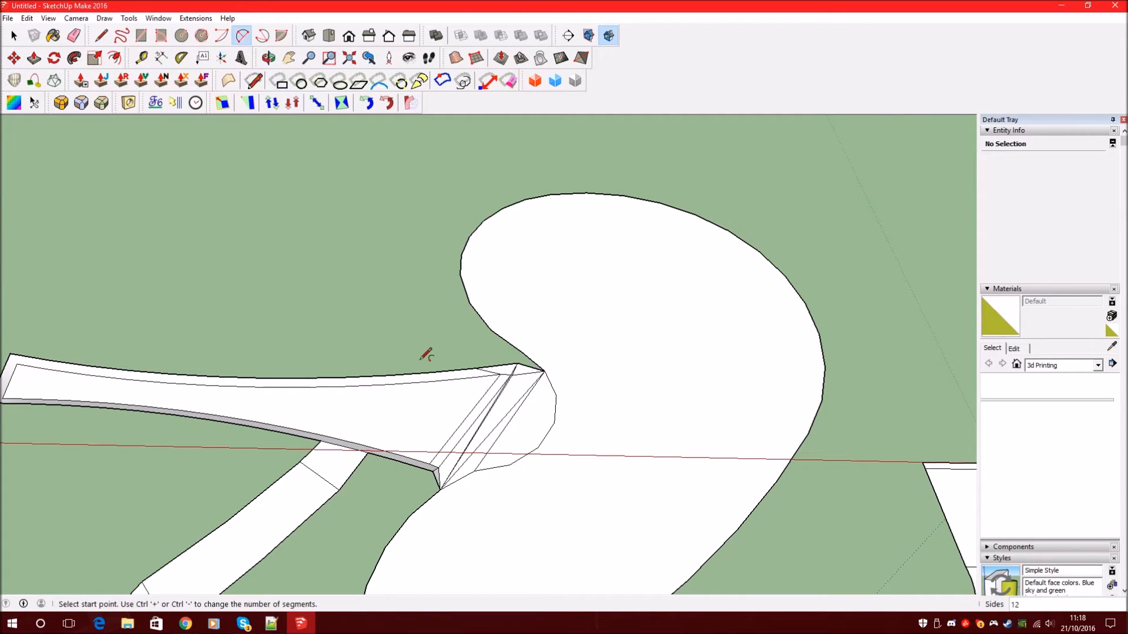
{"action": "left_click", "coordinate": [399, 374]}
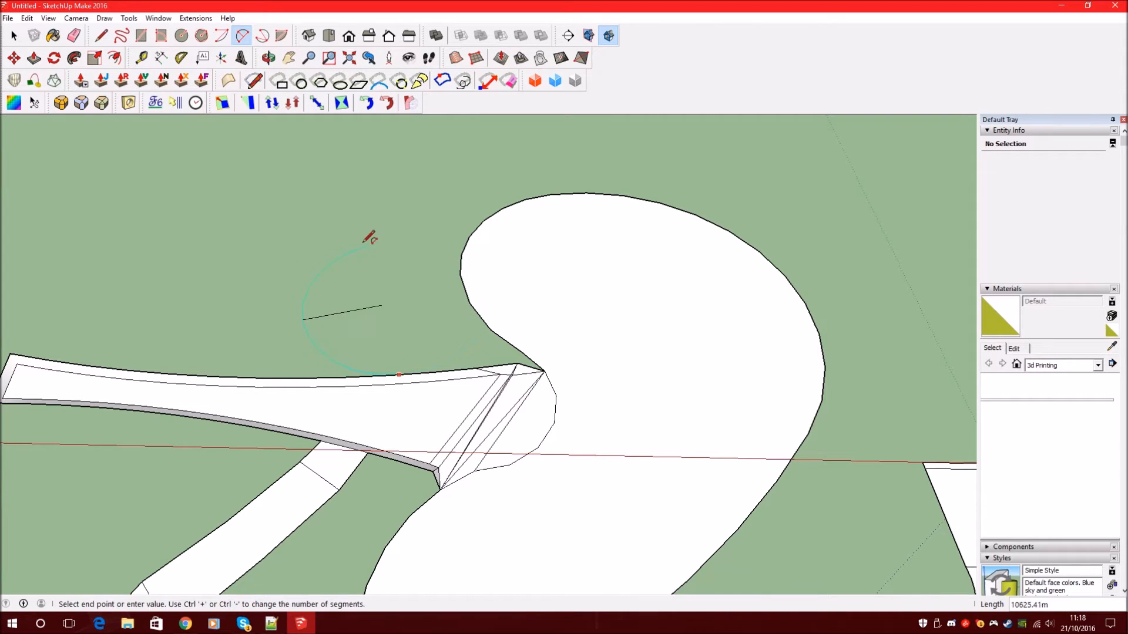
{"action": "left_click", "coordinate": [364, 213]}
{"action": "left_click", "coordinate": [407, 255]}
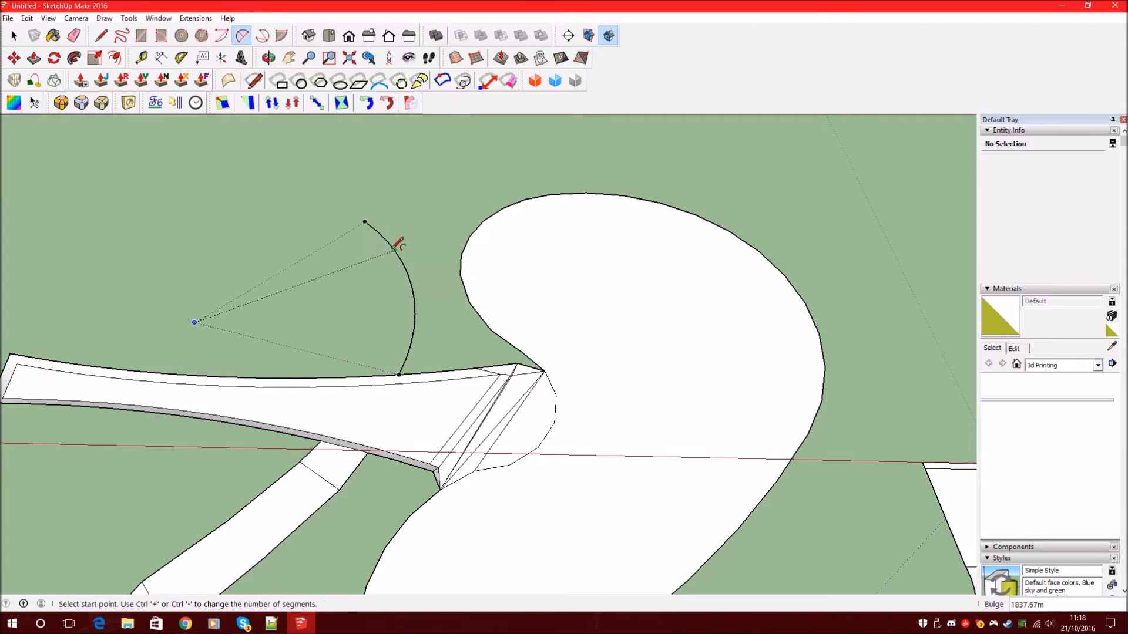
{"action": "left_click", "coordinate": [365, 221]}
{"action": "left_click", "coordinate": [517, 131]}
{"action": "left_click", "coordinate": [366, 148]}
- Offset both arcs of the S-curve away from the kidney to create the second edge of the new road
{"action": "left_click", "coordinate": [14, 35]}
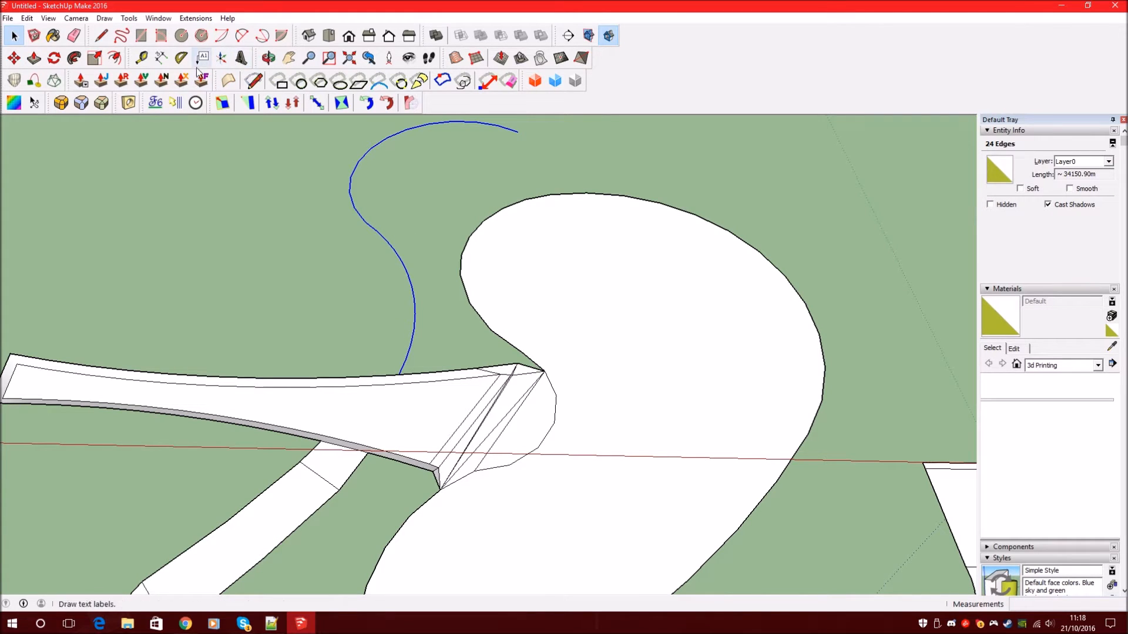
{"action": "left_click", "coordinate": [115, 58]}
{"action": "left_click", "coordinate": [350, 178]}
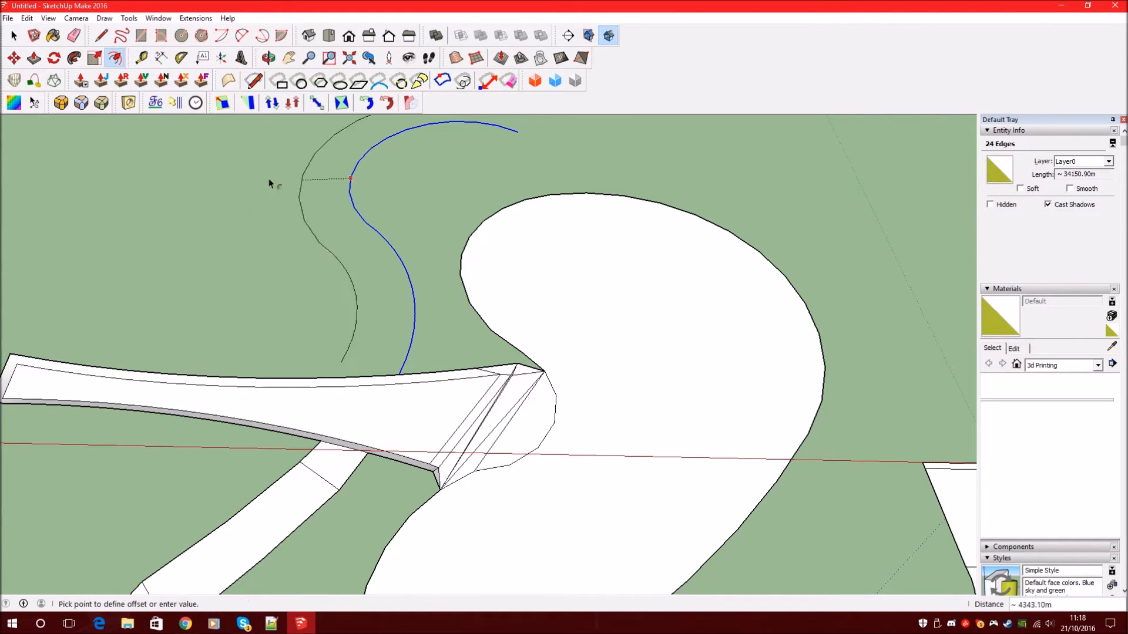
{"action": "left_click", "coordinate": [291, 184]}
{"action": "scroll", "coordinate": [420, 304], "scroll_direction": "up", "scroll_amount": 3}
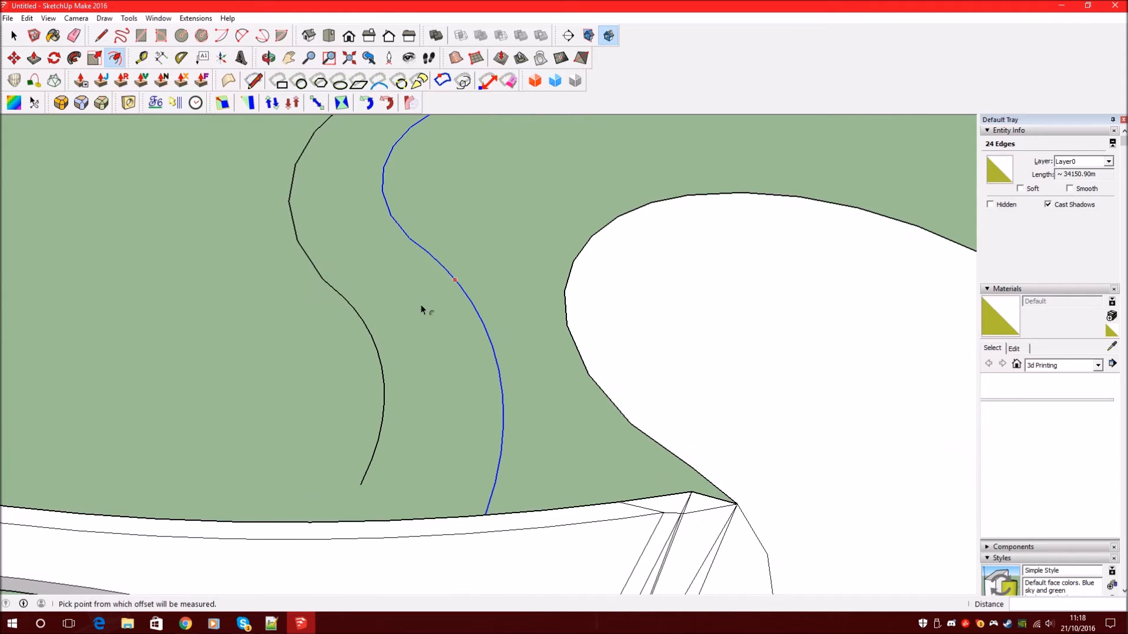
- Raise the far arc of the outer S-curve vertically to bank the new road
{"action": "left_click", "coordinate": [14, 36]}
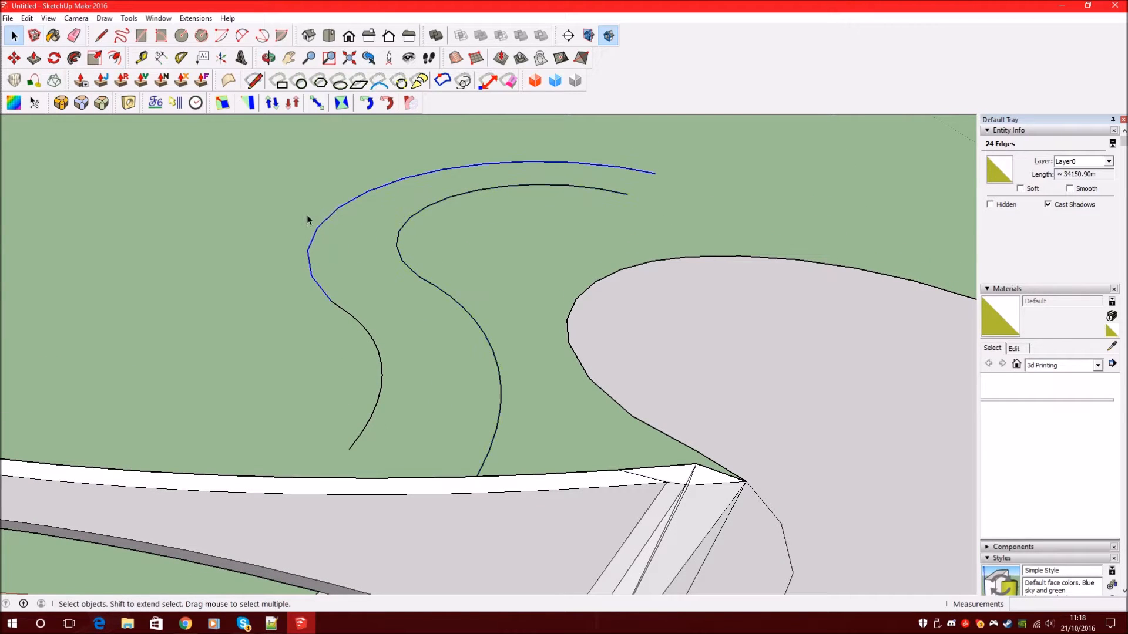
{"action": "scroll", "coordinate": [307, 220], "scroll_direction": "up", "scroll_amount": 3}
{"action": "left_click", "coordinate": [350, 238]}
{"action": "key", "text": "m"}
{"action": "left_click", "coordinate": [351, 237]}
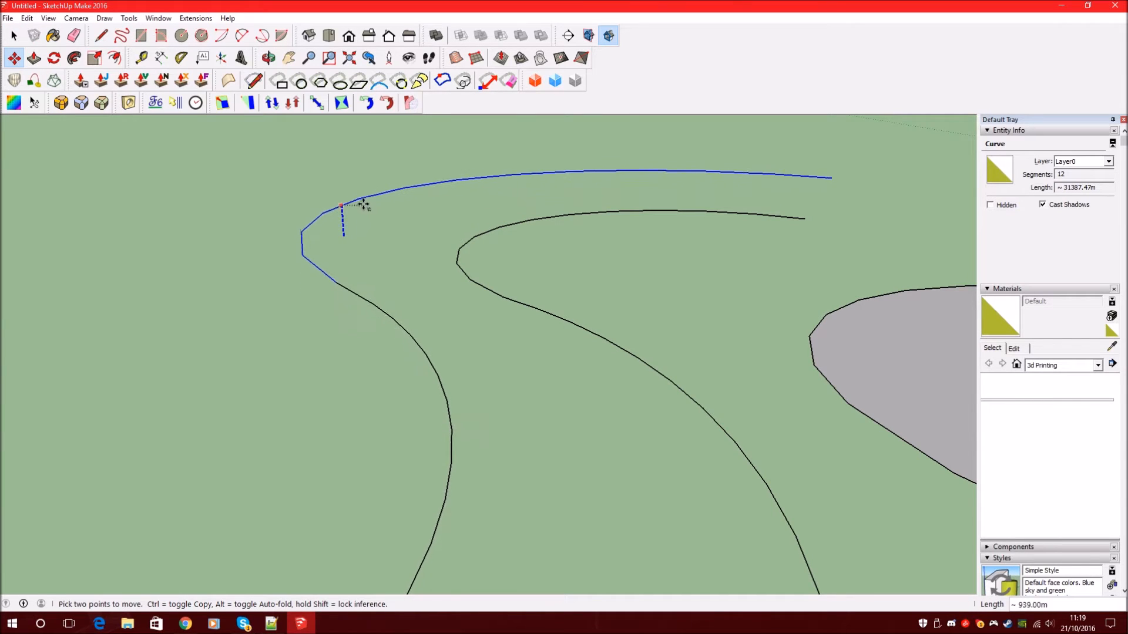
{"action": "left_click", "coordinate": [365, 193]}
- Adjust the height of the outer curve's far arc with another vertical move, and clear the selection
{"action": "key", "text": "o"}
{"action": "left_click_drag", "start_coordinate": [502, 260], "coordinate": [423, 234]}
{"action": "key", "text": "m"}
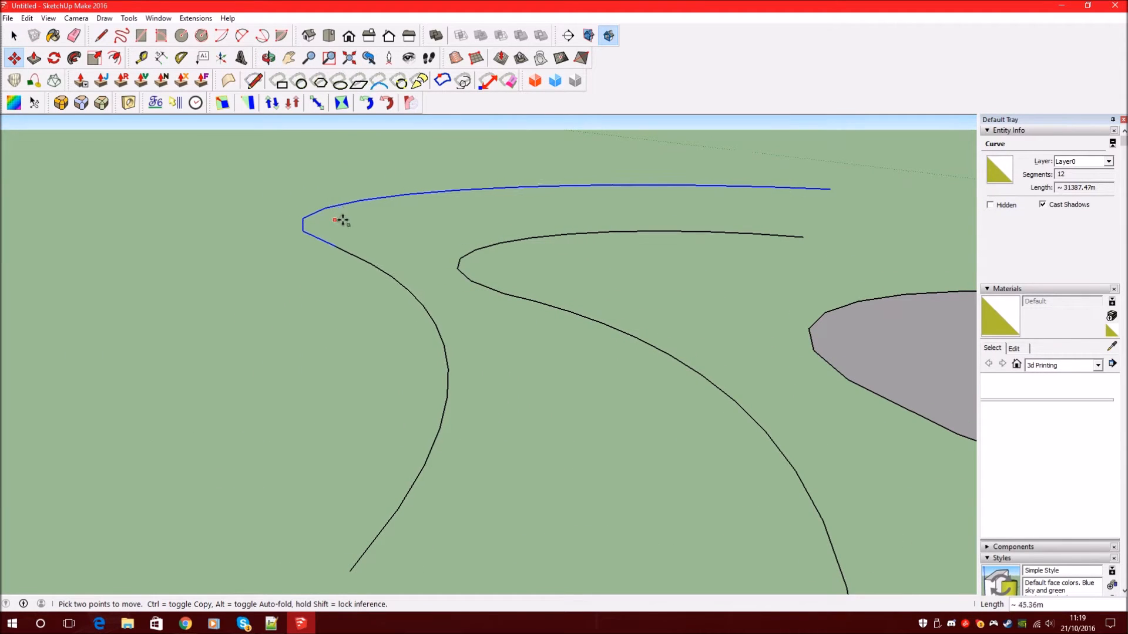
{"action": "left_click", "coordinate": [355, 201]}
{"action": "middle_click_drag", "start_coordinate": [360, 212], "coordinate": [498, 276]}
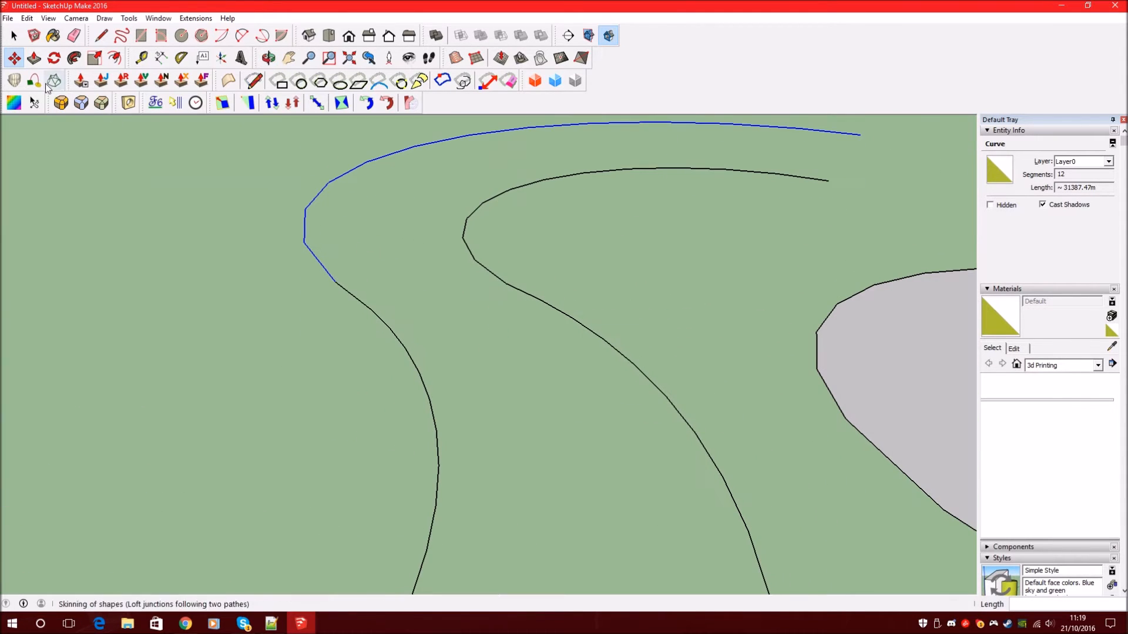
{"action": "left_click", "coordinate": [13, 36]}
{"action": "left_click", "coordinate": [164, 232]}
{"action": "scroll", "coordinate": [250, 245], "scroll_direction": "down", "scroll_amount": 5}
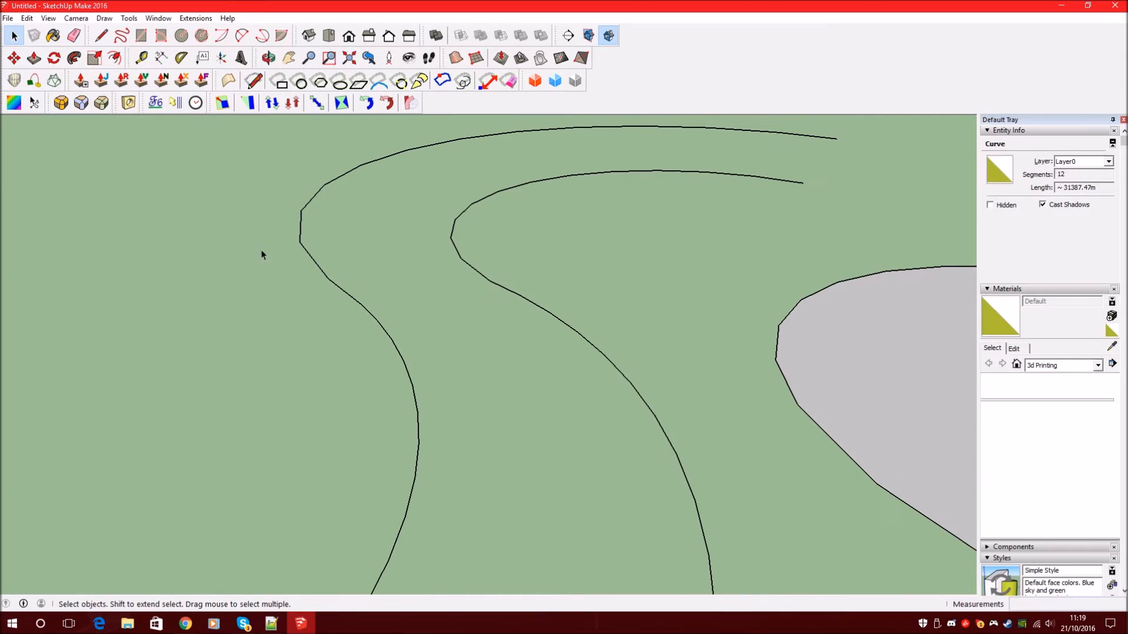
{"action": "left_click", "coordinate": [14, 82]}
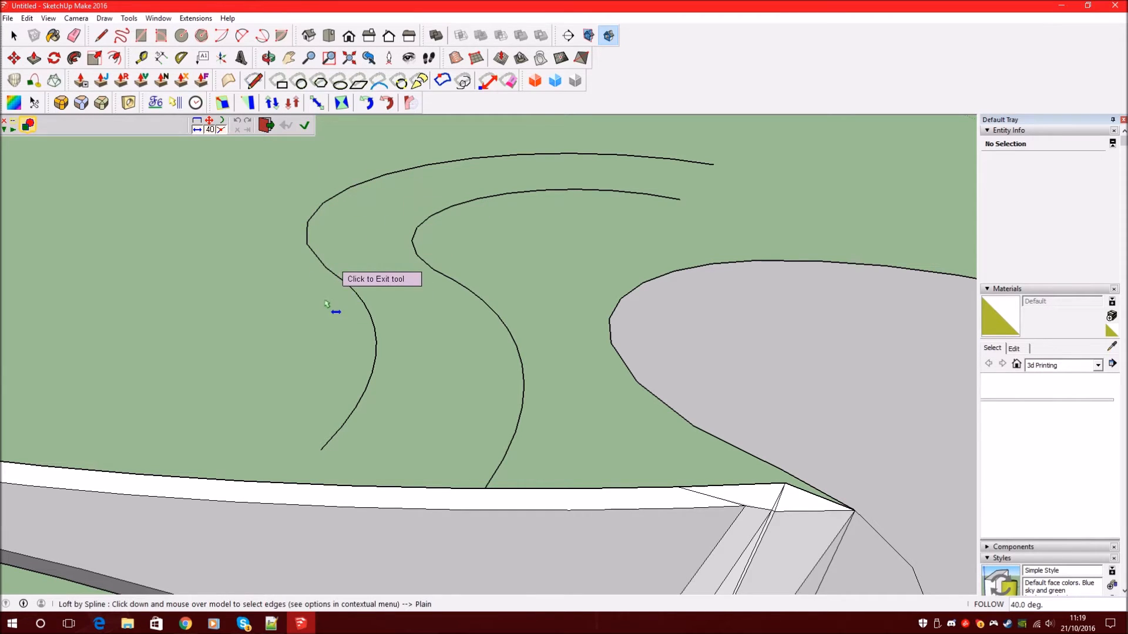
{"action": "left_click_drag", "start_coordinate": [344, 315], "coordinate": [295, 197]}
{"action": "left_click", "coordinate": [360, 297]}
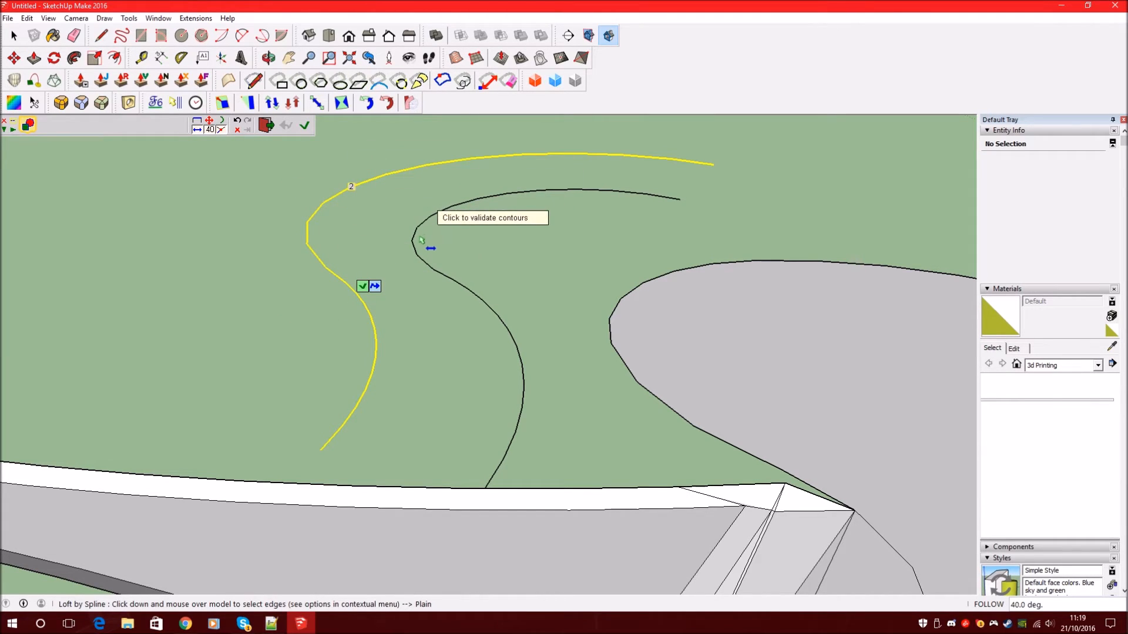
{"action": "left_click", "coordinate": [267, 125]}
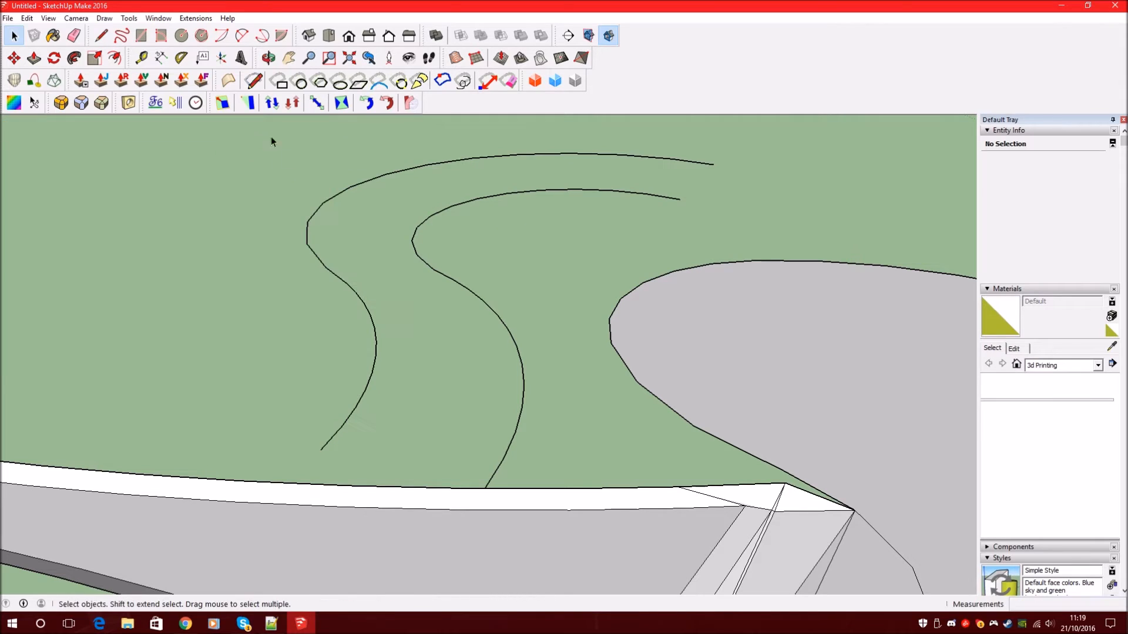
- Generate a spline loft preview between the outer and inner S-curve edges
{"action": "left_click", "coordinate": [15, 81]}
{"action": "left_click", "coordinate": [320, 261]}
{"action": "left_click", "coordinate": [416, 238]}
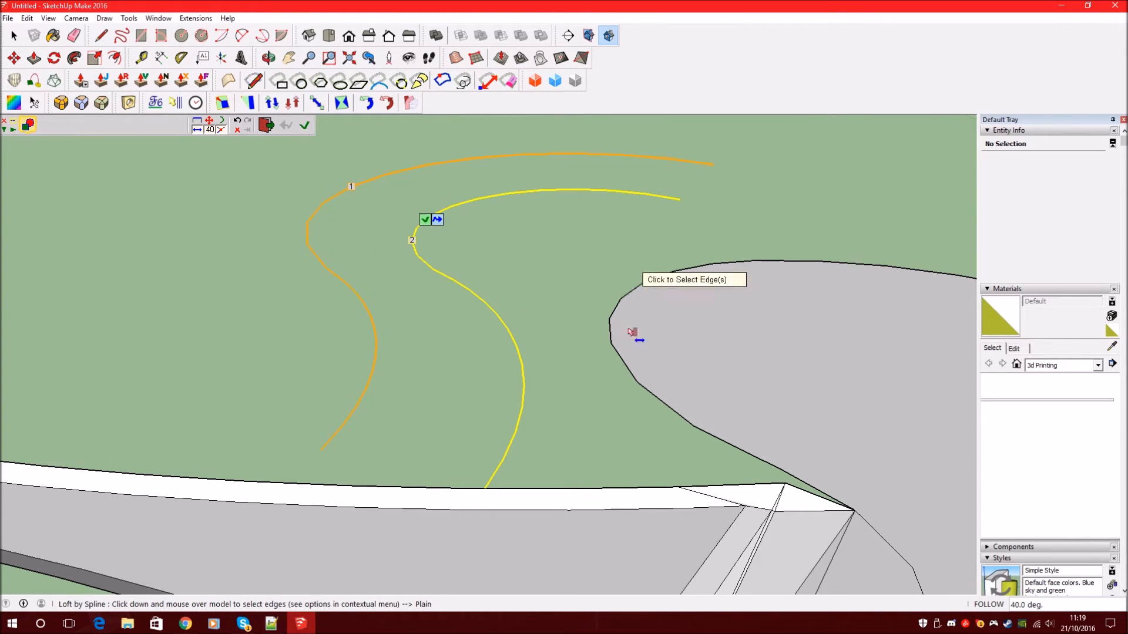
{"action": "left_click", "coordinate": [305, 126]}
{"action": "middle_click_drag", "start_coordinate": [428, 311], "coordinate": [459, 227]}
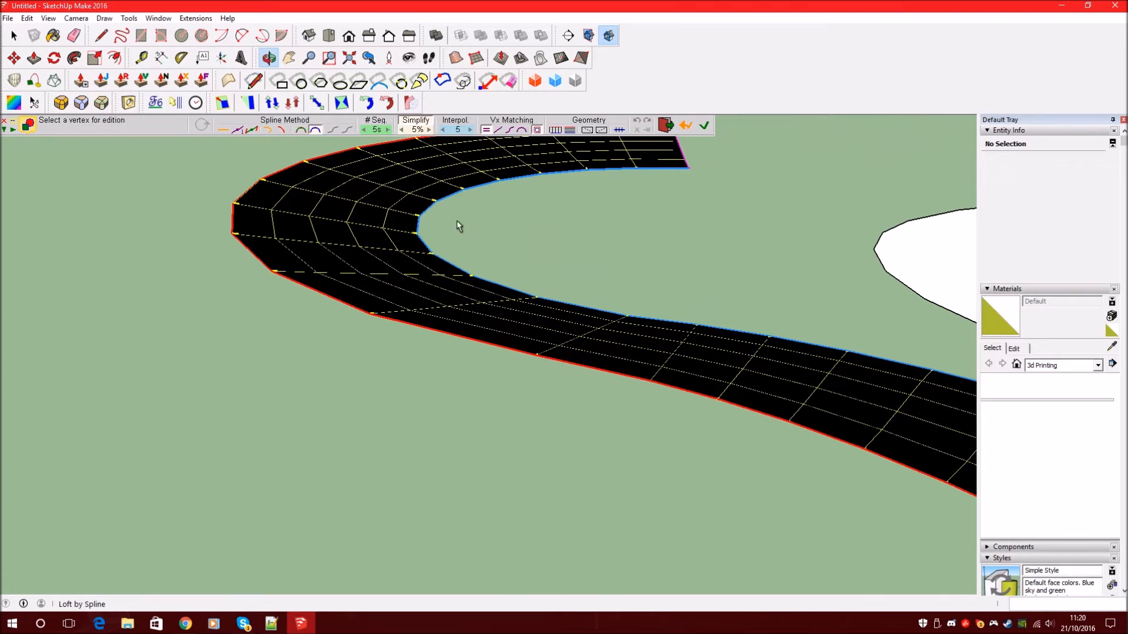
{"action": "scroll", "coordinate": [411, 176], "scroll_direction": "up", "scroll_amount": 4}
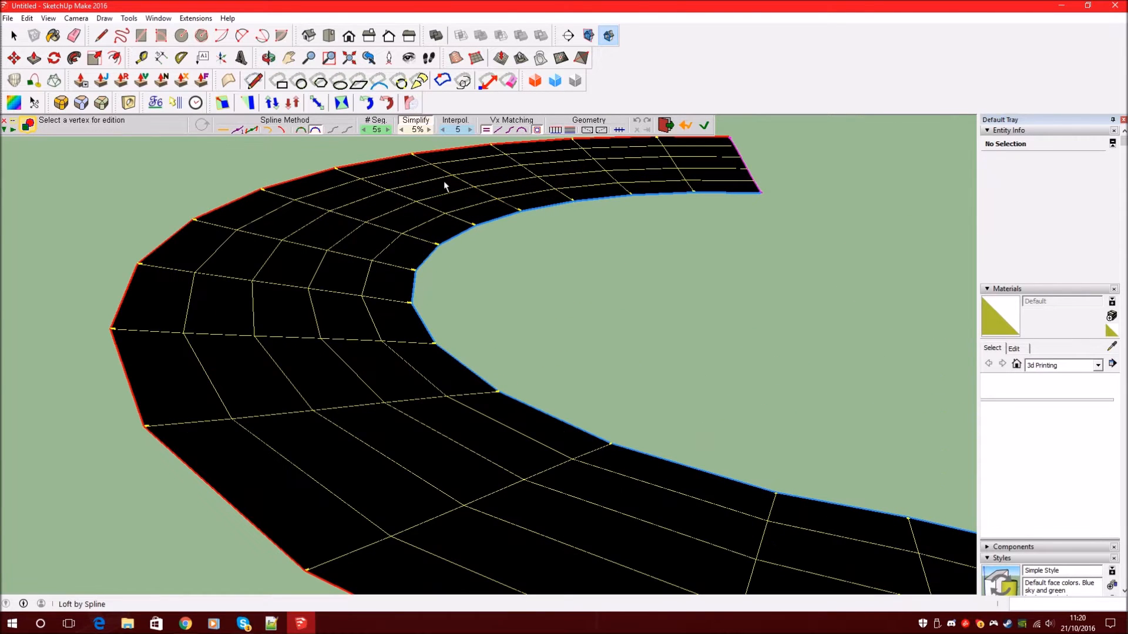
{"action": "scroll", "coordinate": [148, 260], "scroll_direction": "down", "scroll_amount": 4}
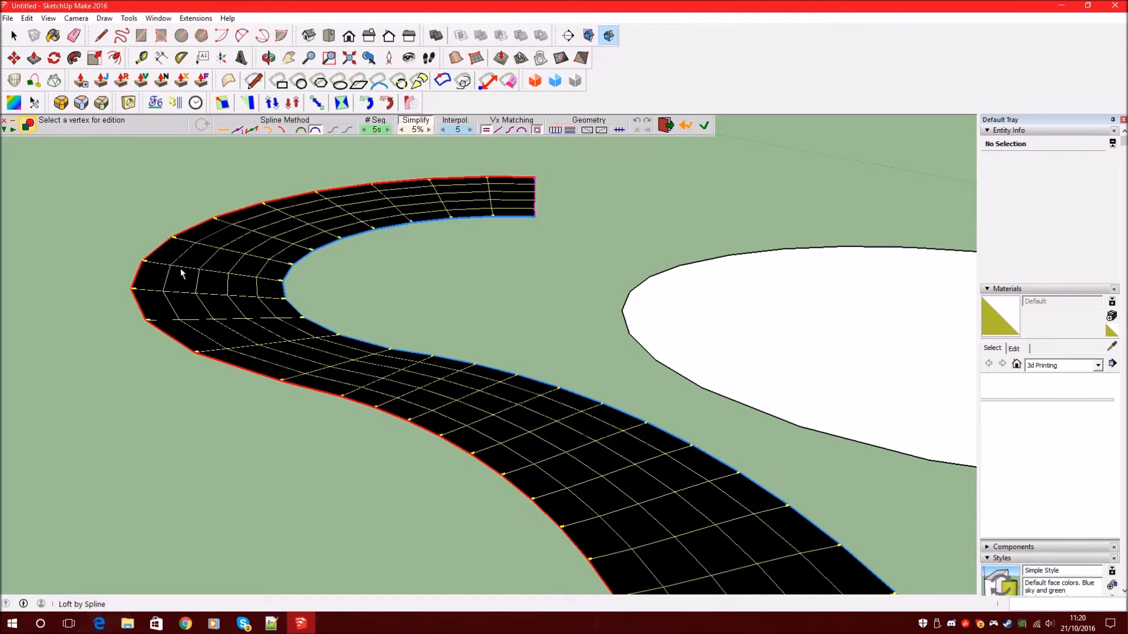
- Set the loft's number of segments to 3 and create the banked S-curve road surface
{"action": "left_click", "coordinate": [377, 130]}
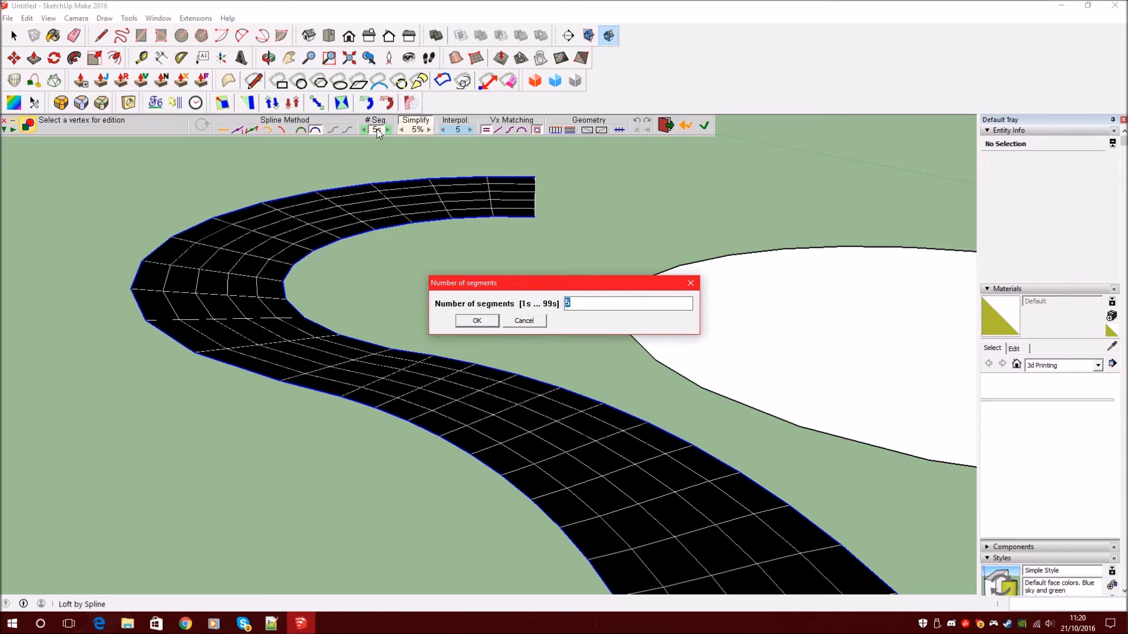
{"action": "type", "text": "3"}
{"action": "key", "text": "Return"}
{"action": "middle_click_drag", "start_coordinate": [214, 282], "coordinate": [240, 202]}
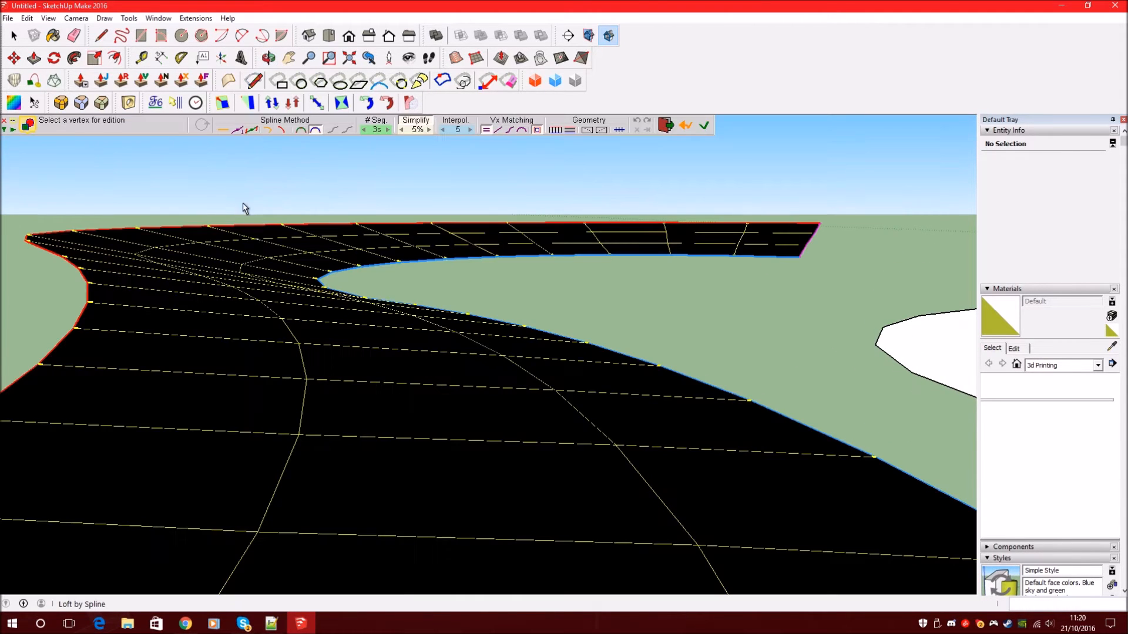
{"action": "left_click", "coordinate": [705, 127]}
{"action": "middle_click_drag", "start_coordinate": [276, 283], "coordinate": [317, 323]}
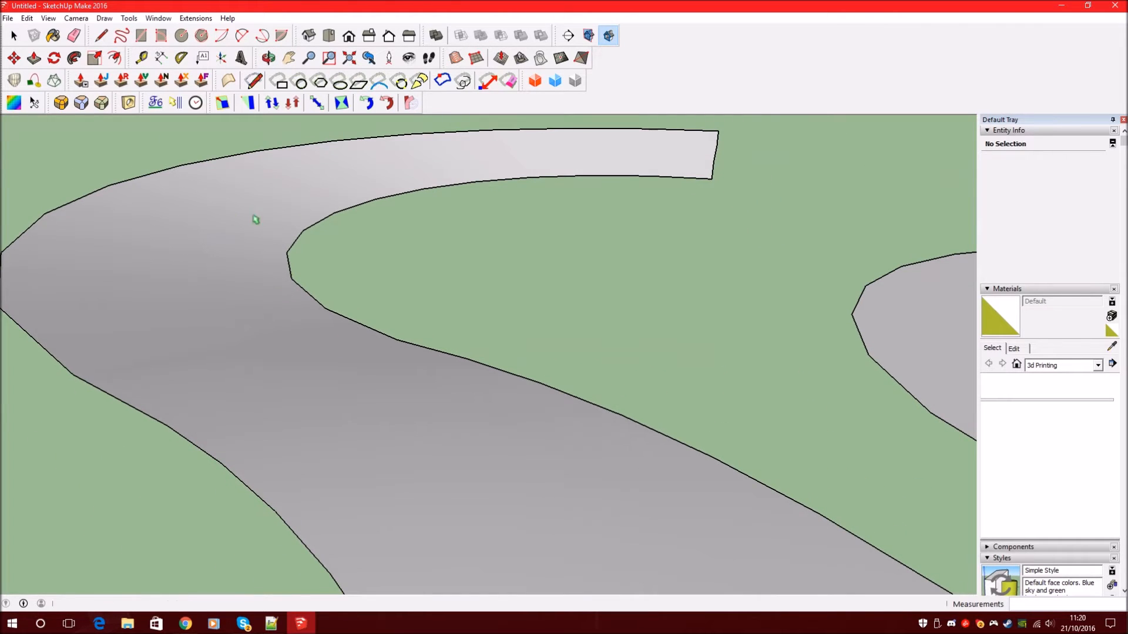
{"action": "scroll", "coordinate": [429, 347], "scroll_direction": "down", "scroll_amount": 2}
{"action": "middle_click_drag", "start_coordinate": [281, 218], "coordinate": [165, 183]}
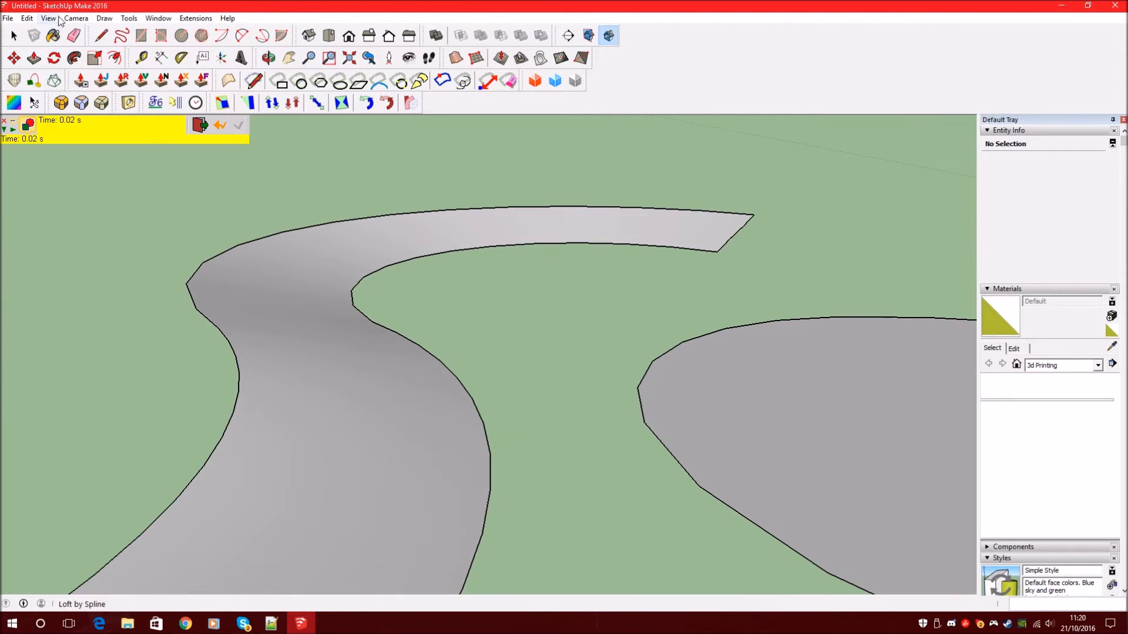
- Show hidden geometry, inspect the triangulation of the lofted road, and leave the loft tool
{"action": "left_click", "coordinate": [55, 18]}
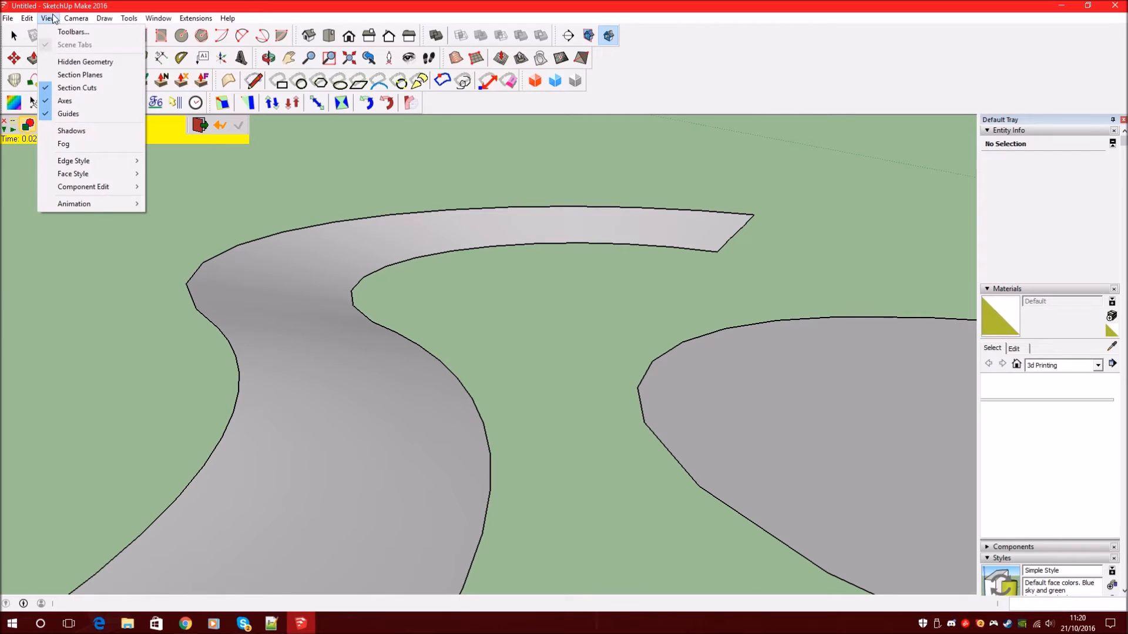
{"action": "left_click", "coordinate": [76, 62]}
{"action": "middle_click_drag", "start_coordinate": [305, 306], "coordinate": [485, 319]}
{"action": "scroll", "coordinate": [302, 312], "scroll_direction": "down", "scroll_amount": 2}
{"action": "scroll", "coordinate": [228, 213], "scroll_direction": "up", "scroll_amount": 2}
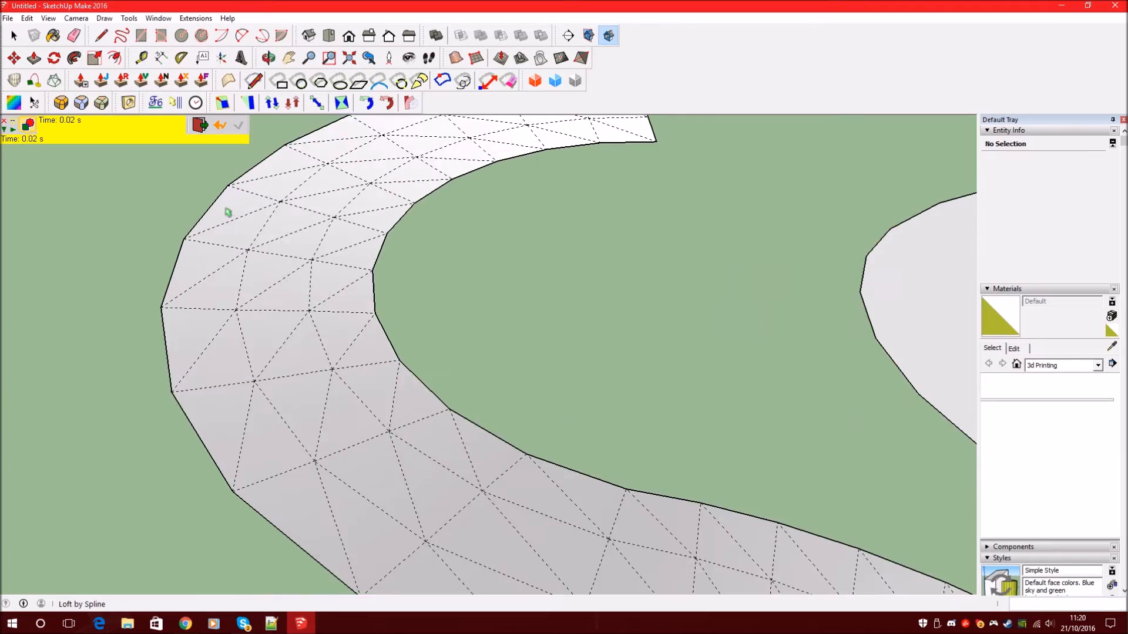
{"action": "scroll", "coordinate": [306, 288], "scroll_direction": "up", "scroll_amount": 3}
{"action": "middle_click_drag", "start_coordinate": [349, 334], "coordinate": [276, 259]}
{"action": "scroll", "coordinate": [264, 241], "scroll_direction": "down", "scroll_amount": 4}
{"action": "left_click", "coordinate": [48, 19]}
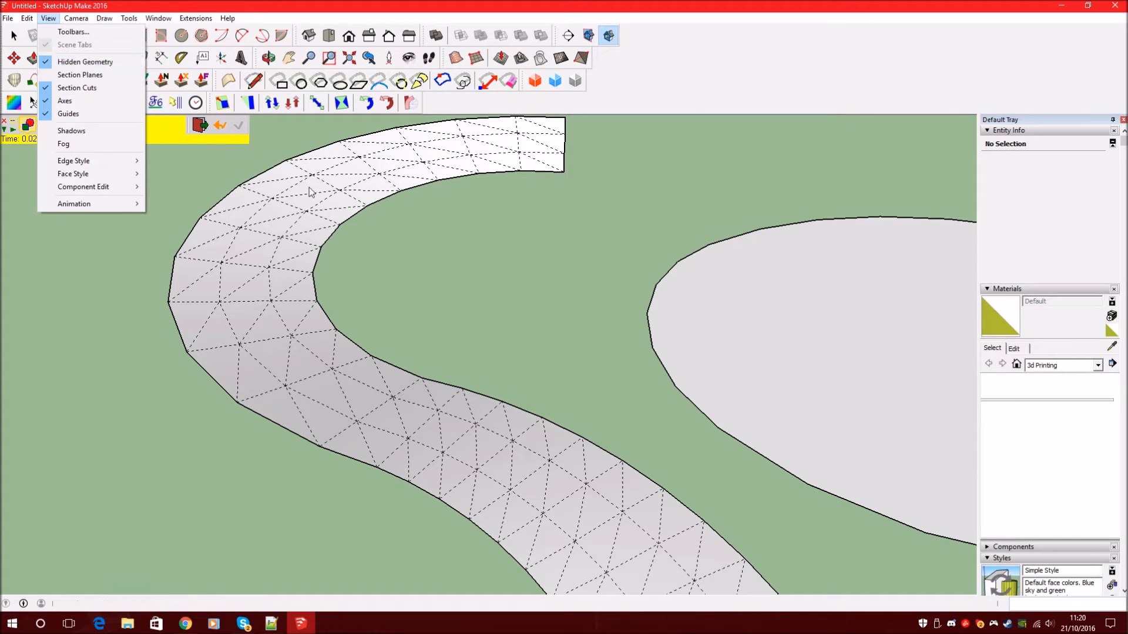
{"action": "left_click", "coordinate": [410, 251]}
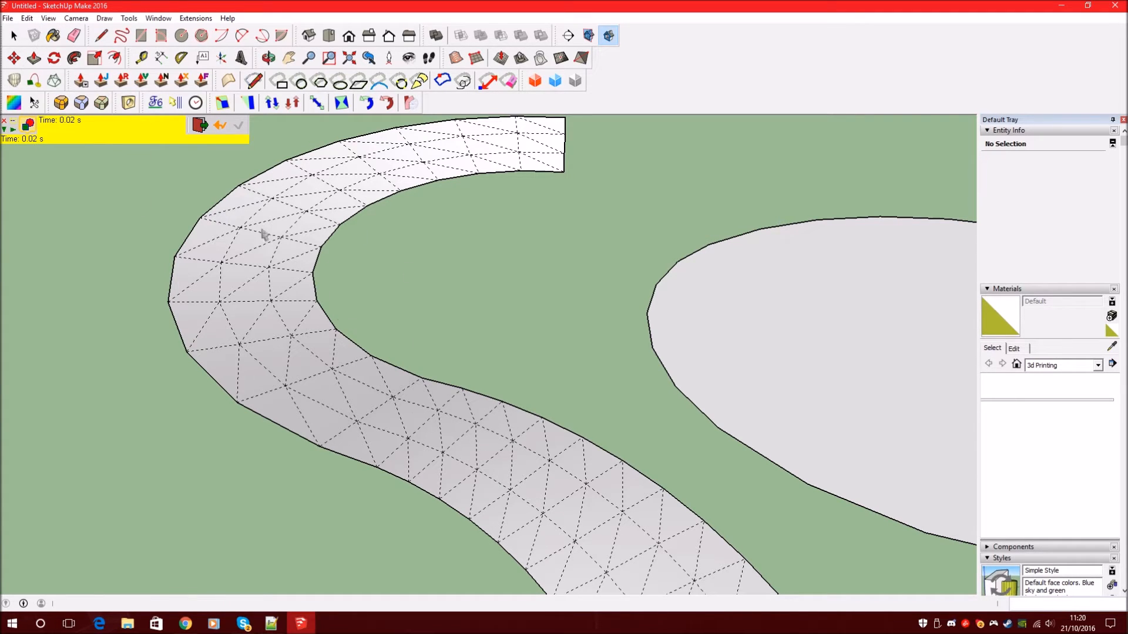
{"action": "left_click", "coordinate": [15, 36]}
- Examine the lofted S-curve road and its position relative to the kidney-shaped area and surrounding roads
{"action": "mouse_move", "coordinate": [385, 277]}
{"action": "middle_mouse_down"}
{"action": "mouse_move", "coordinate": [315, 345]}
{"action": "mouse_move", "coordinate": [384, 269]}
{"action": "middle_mouse_up"}
{"action": "scroll", "coordinate": [354, 275], "scroll_direction": "down", "scroll_amount": 3}
{"action": "middle_click_drag", "start_coordinate": [320, 321], "coordinate": [499, 302]}
{"action": "scroll", "coordinate": [235, 311], "scroll_direction": "up", "scroll_amount": 4}
{"action": "middle_click_drag", "start_coordinate": [172, 287], "coordinate": [322, 277]}
{"action": "scroll", "coordinate": [456, 365], "scroll_direction": "up", "scroll_amount": 3}
{"action": "middle_click_drag", "start_coordinate": [456, 365], "coordinate": [524, 411]}
{"action": "scroll", "coordinate": [524, 411], "scroll_direction": "down", "scroll_amount": 5}
{"action": "scroll", "coordinate": [470, 423], "scroll_direction": "down", "scroll_amount": 3}
{"action": "scroll", "coordinate": [431, 208], "scroll_direction": "up", "scroll_amount": 4}
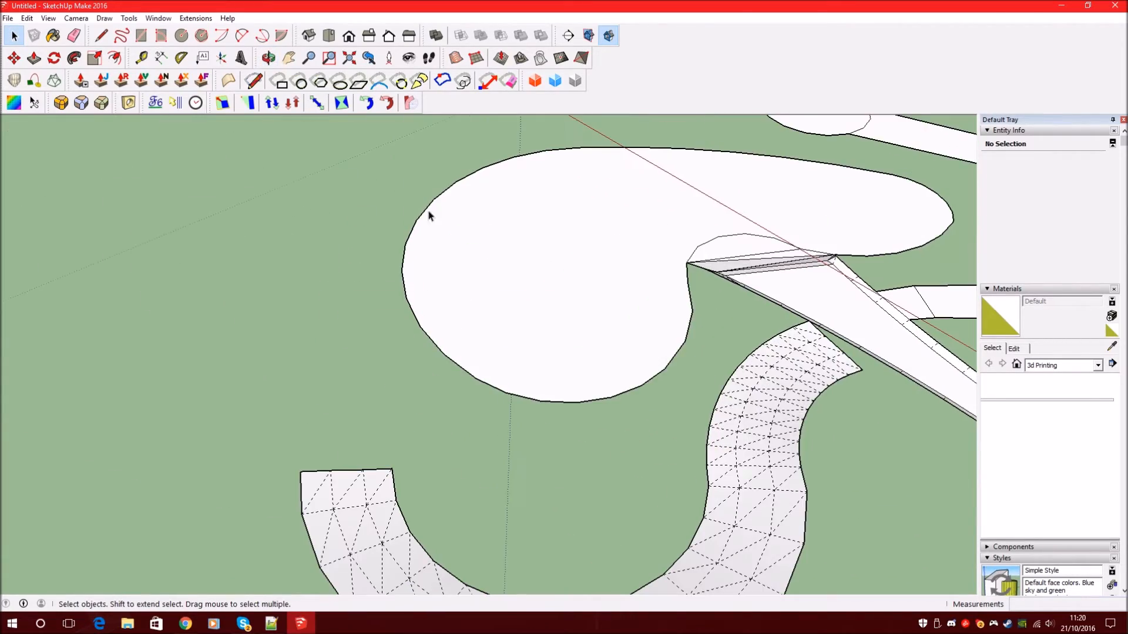
{"action": "scroll", "coordinate": [364, 463], "scroll_direction": "down", "scroll_amount": 2}
- Draw a two-point arc outside the kidney's rounded end with a bulge of about 1870 m
{"action": "left_click", "coordinate": [101, 35]}
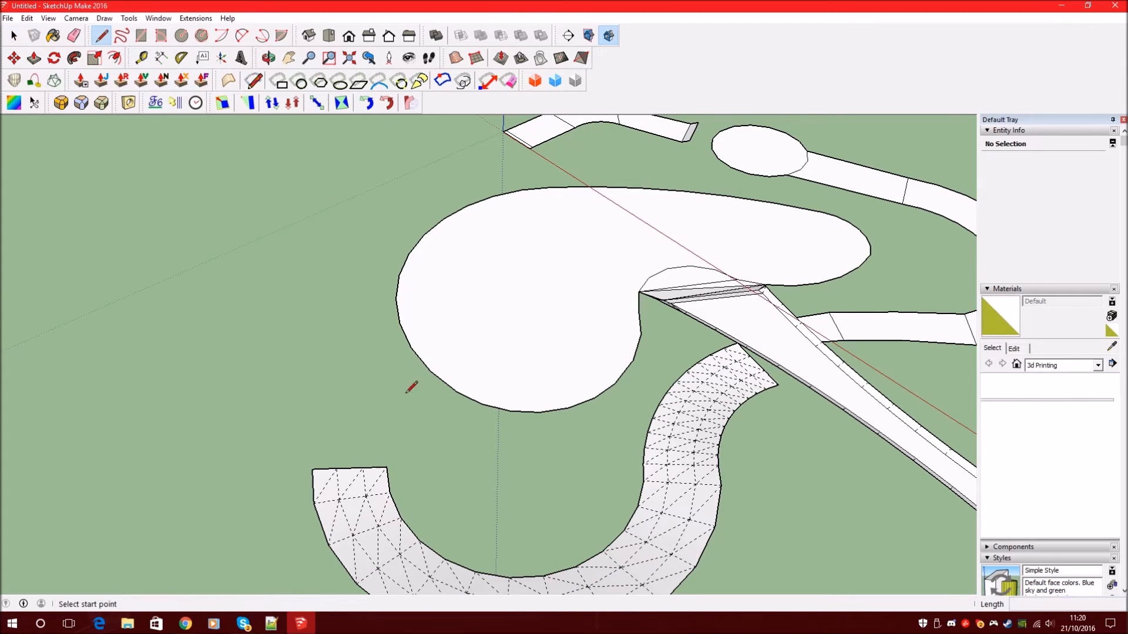
{"action": "left_click", "coordinate": [242, 35]}
{"action": "middle_click_drag", "start_coordinate": [386, 152], "coordinate": [391, 343]}
{"action": "left_click", "coordinate": [342, 379]}
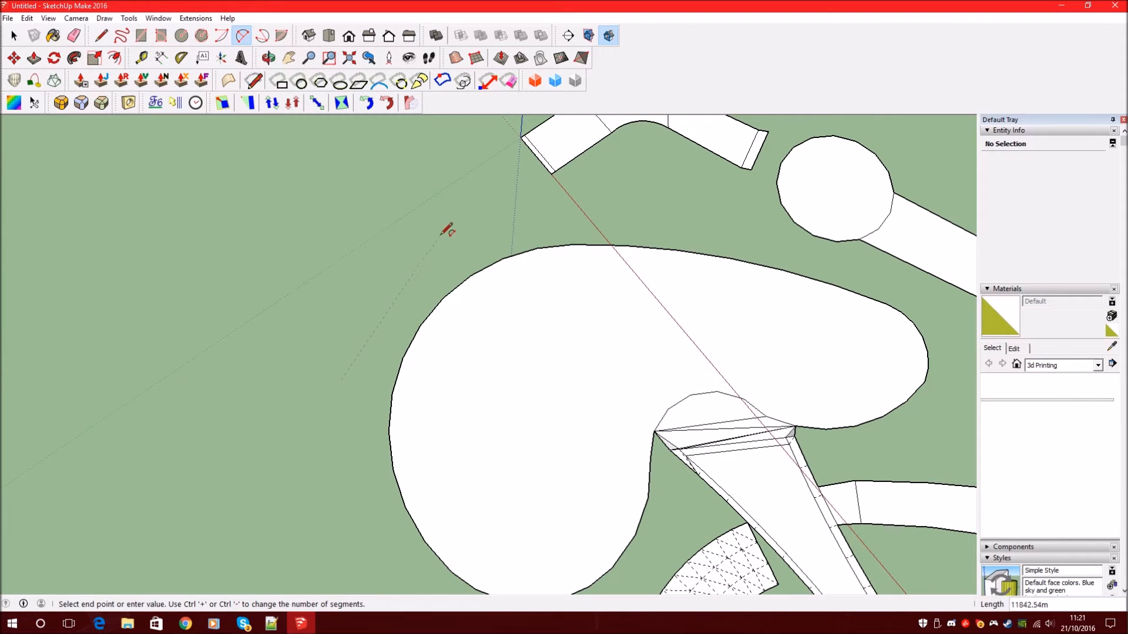
{"action": "left_click", "coordinate": [431, 258]}
{"action": "left_click", "coordinate": [394, 264]}
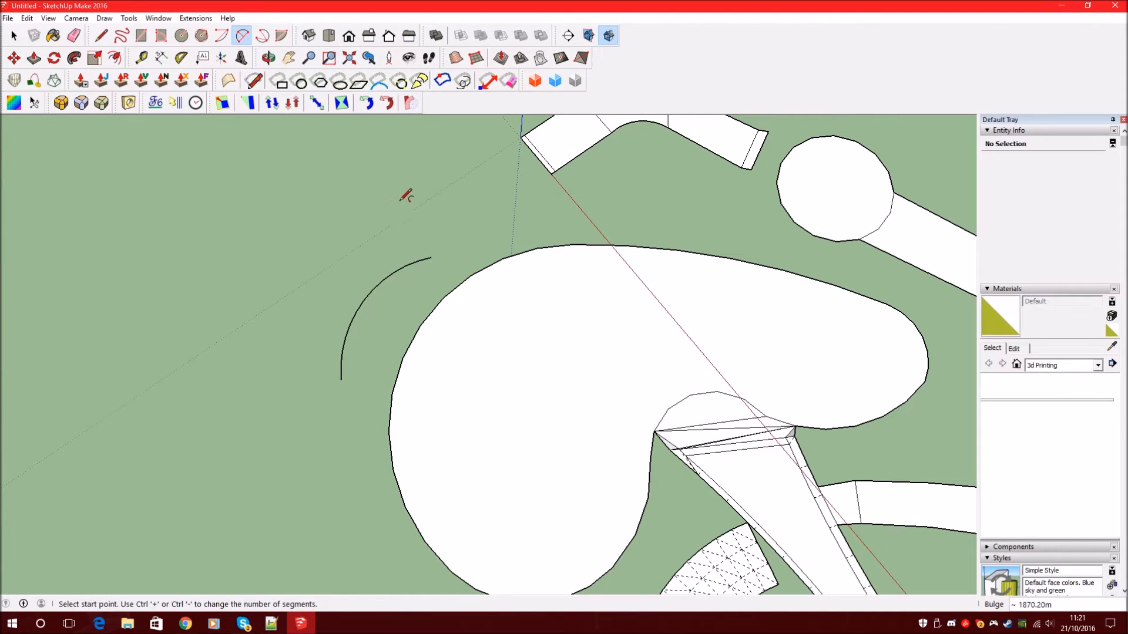
- Offset the arc away from the kidney three times in succession to make four parallel arcs
{"action": "left_click", "coordinate": [115, 57]}
{"action": "scroll", "coordinate": [313, 327], "scroll_direction": "up", "scroll_amount": 3}
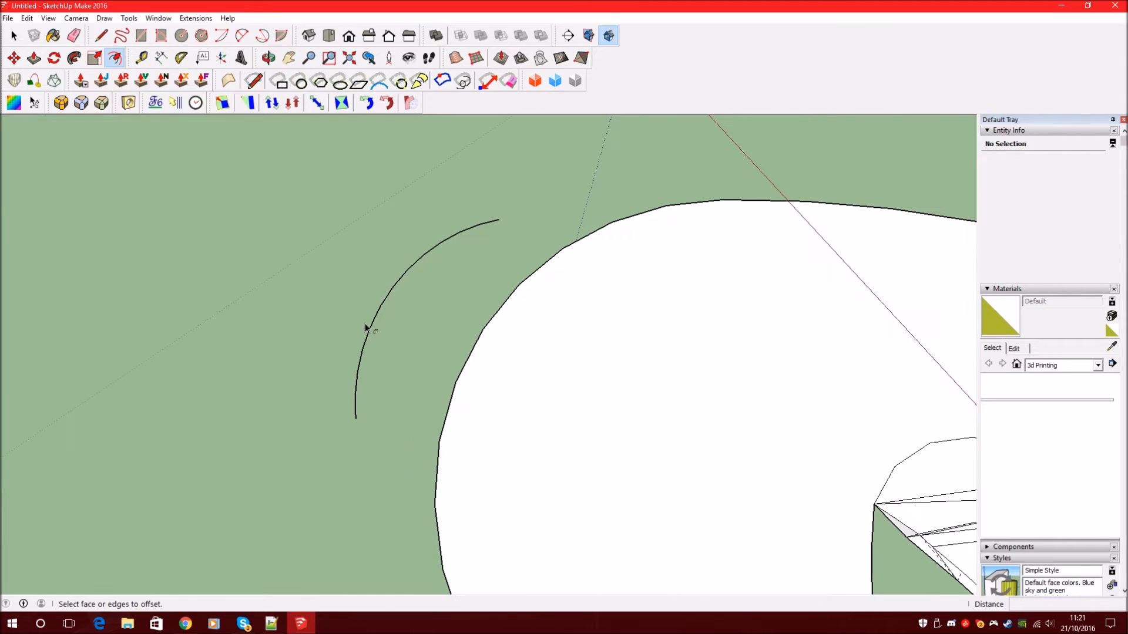
{"action": "left_click", "coordinate": [376, 317]}
{"action": "left_click", "coordinate": [343, 299]}
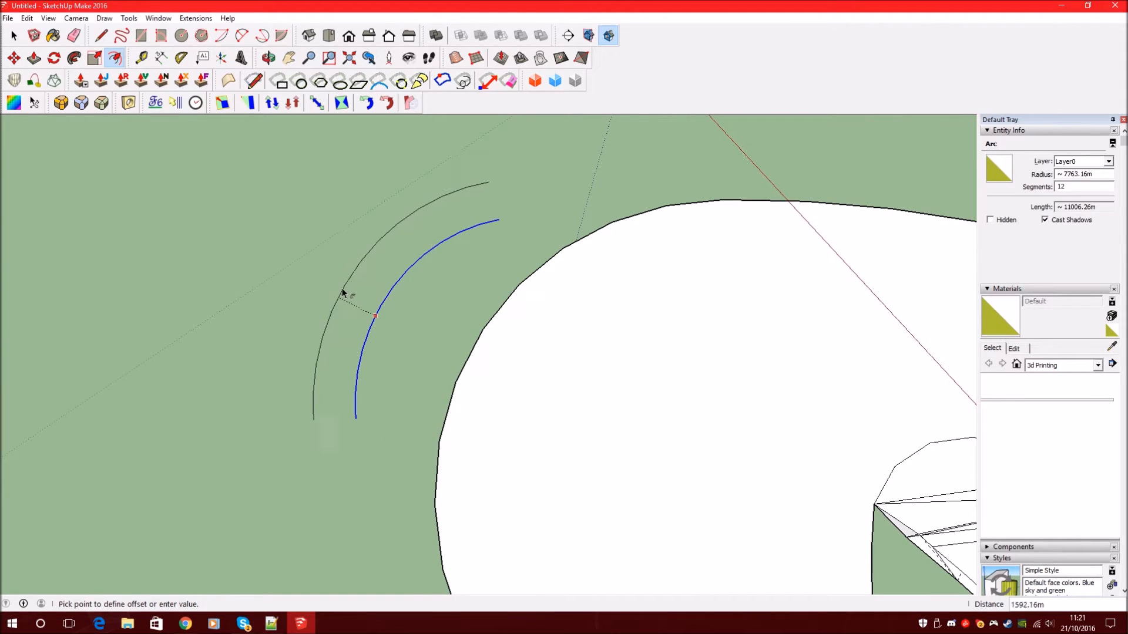
{"action": "left_click", "coordinate": [342, 286]}
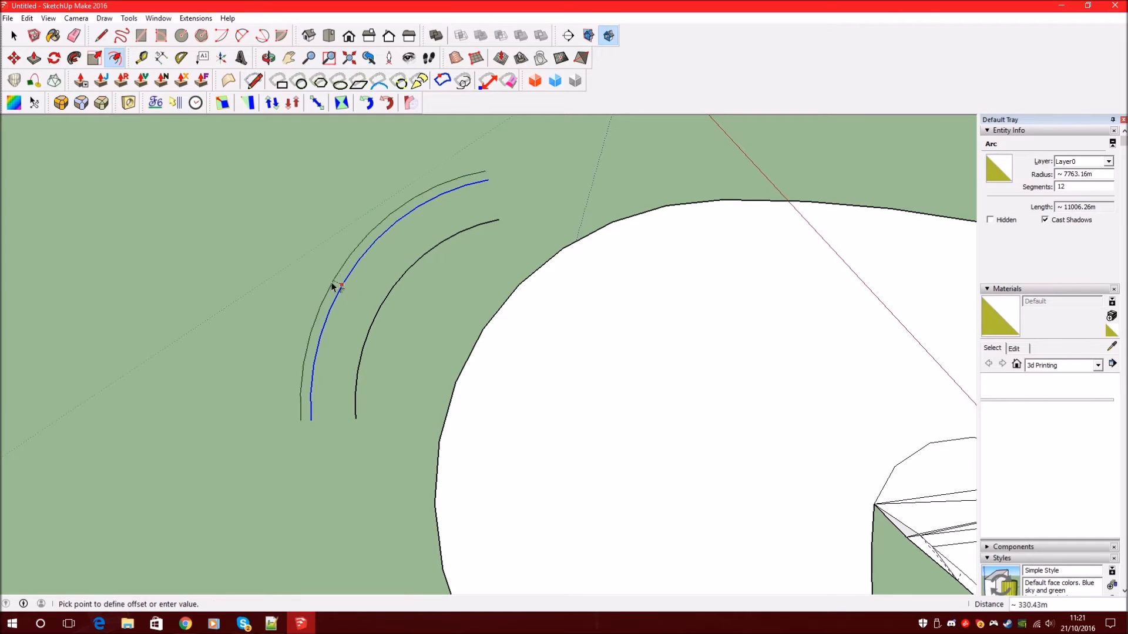
{"action": "left_click", "coordinate": [321, 278]}
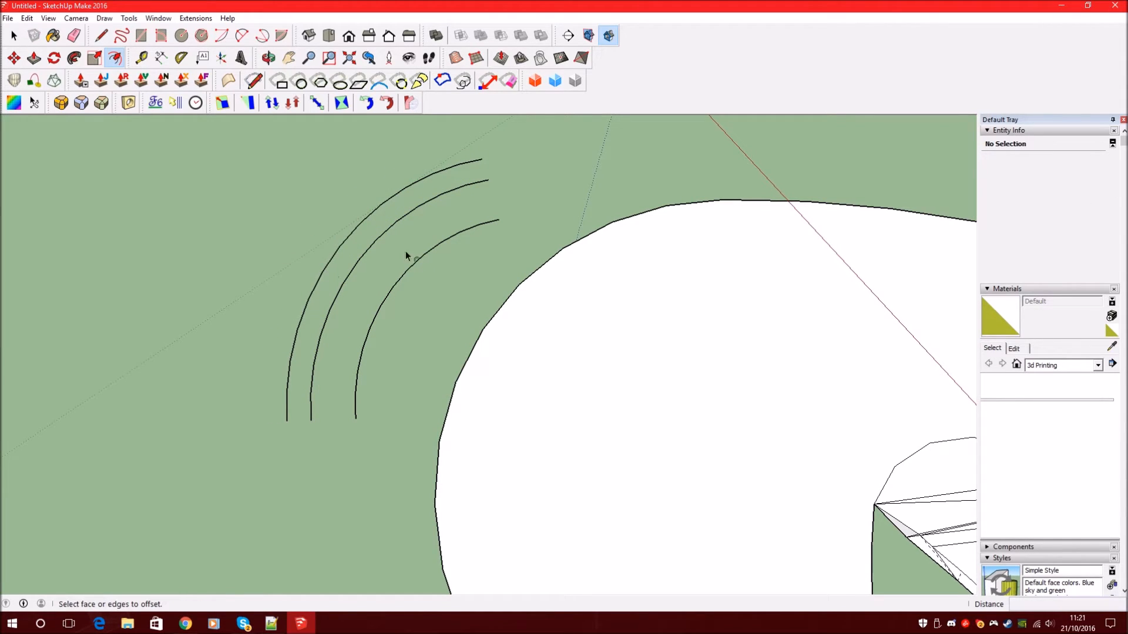
{"action": "left_click", "coordinate": [329, 267]}
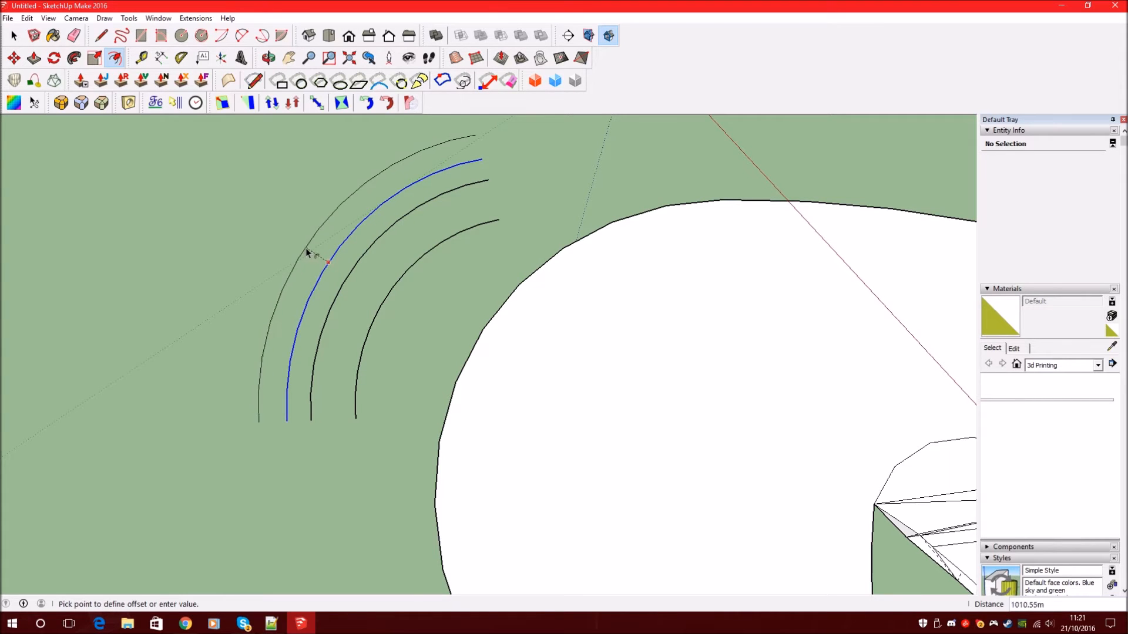
{"action": "left_click", "coordinate": [312, 252]}
- Delete the four parallel arcs beside the kidney-shaped area
{"action": "scroll", "coordinate": [296, 276], "scroll_direction": "up", "scroll_amount": 3}
{"action": "left_click", "coordinate": [13, 37]}
{"action": "scroll", "coordinate": [429, 166], "scroll_direction": "down", "scroll_amount": 5}
{"action": "middle_click_drag", "start_coordinate": [428, 166], "coordinate": [610, 352]}
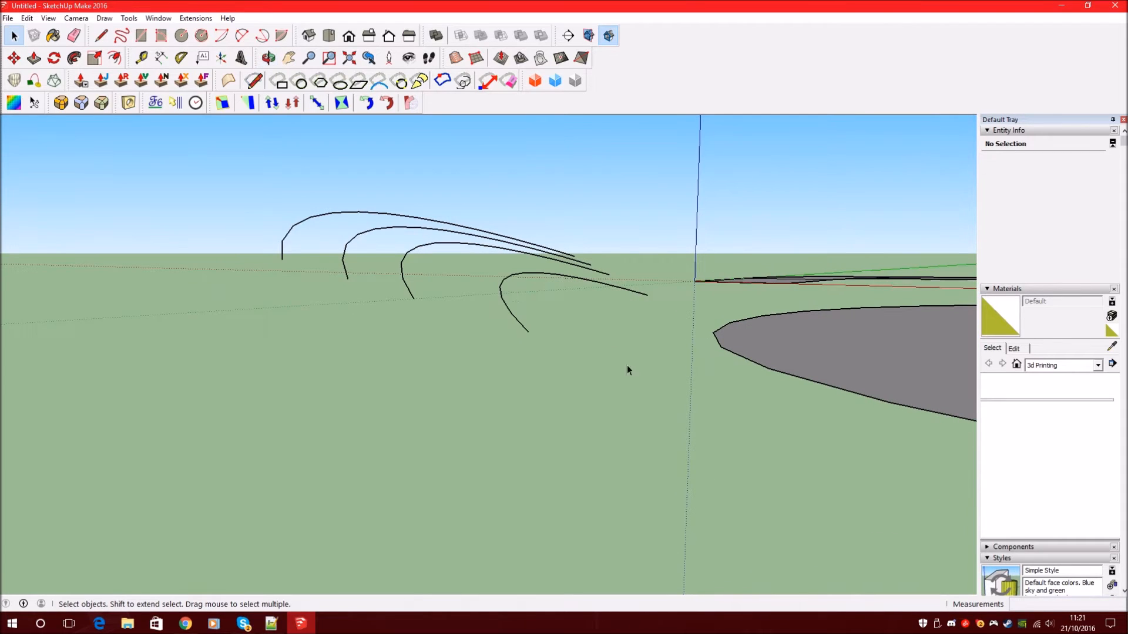
{"action": "key", "text": "Delete"}
- Draw a smaller two-point arc between the kidney's rounded end and the start of the first road, bulging away from the kidney
{"action": "middle_click_drag", "start_coordinate": [520, 230], "coordinate": [486, 417]}
{"action": "scroll", "coordinate": [437, 253], "scroll_direction": "down", "scroll_amount": 2}
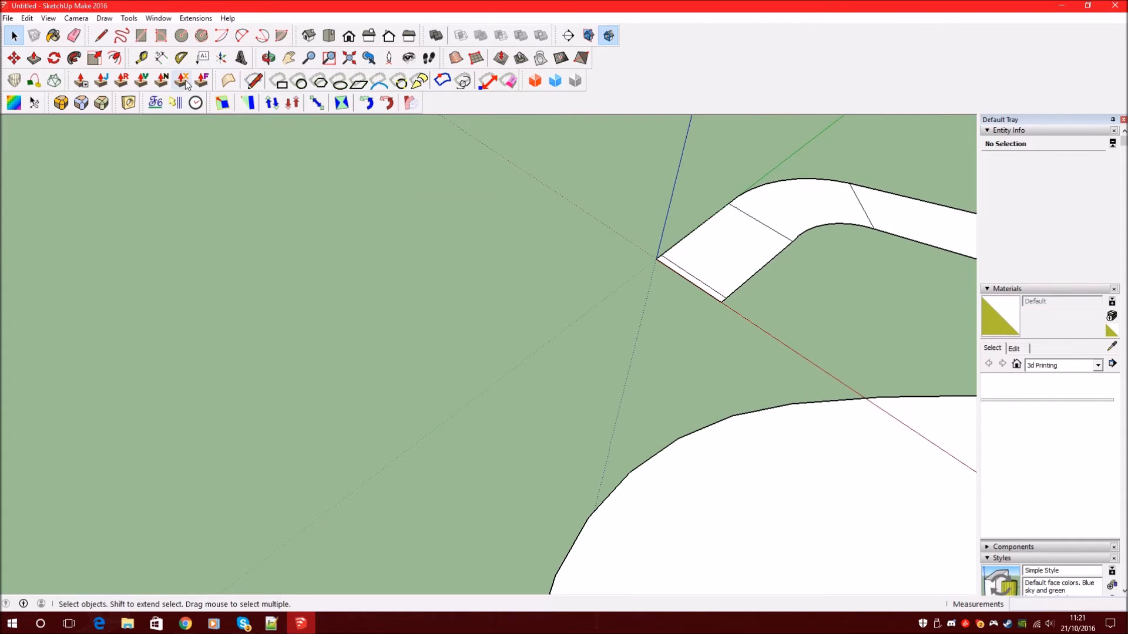
{"action": "left_click", "coordinate": [243, 40]}
{"action": "left_click", "coordinate": [425, 553]}
{"action": "left_click", "coordinate": [520, 412]}
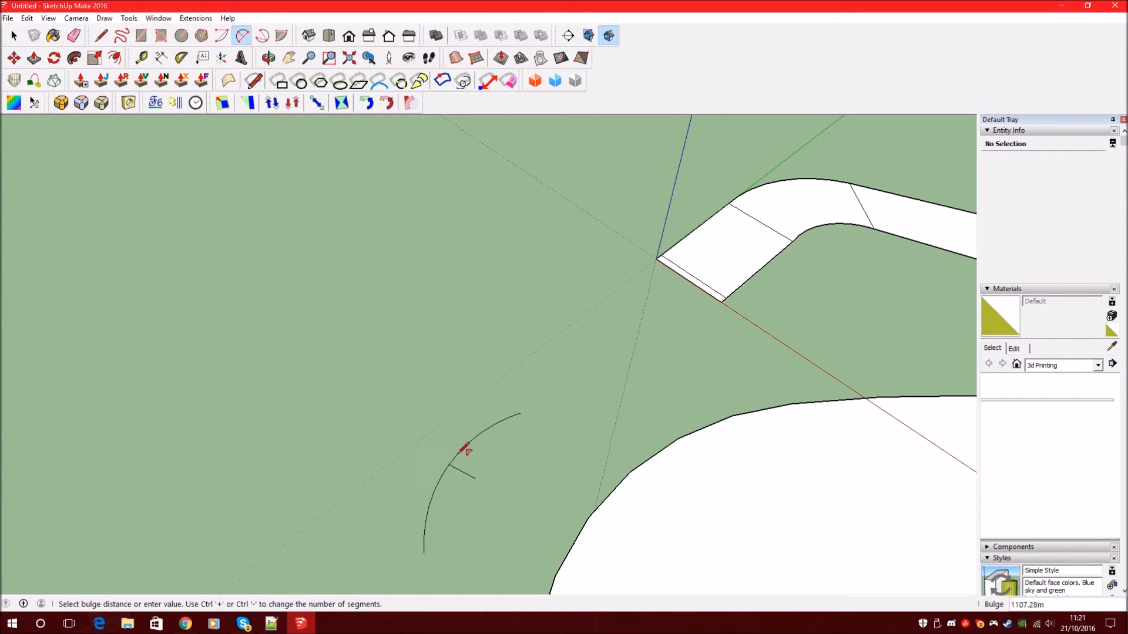
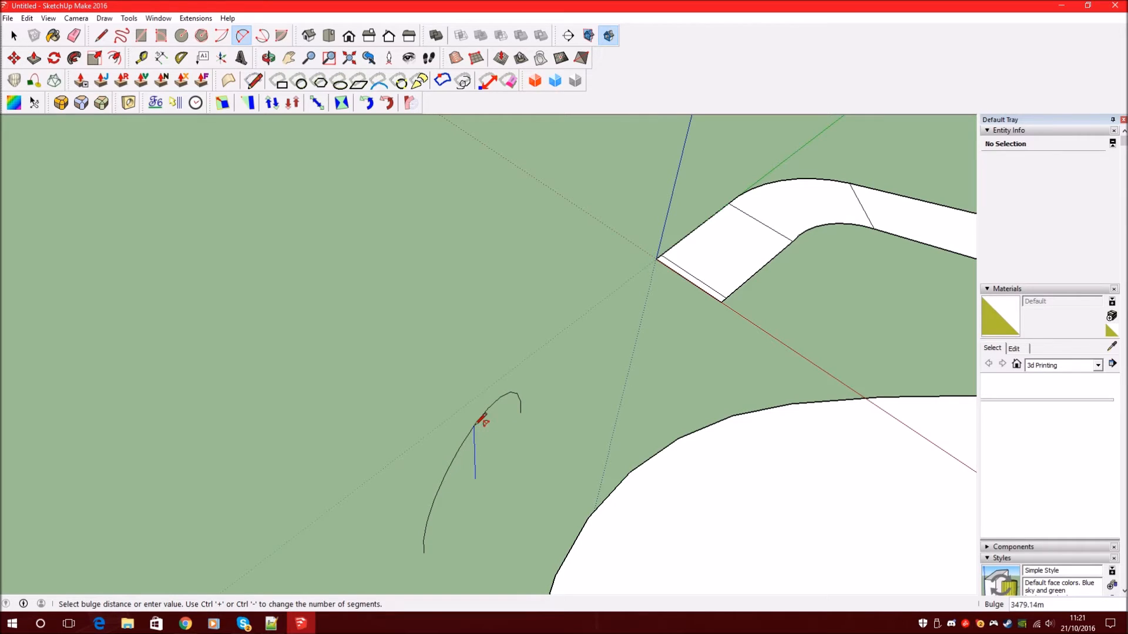
{"action": "left_click", "coordinate": [456, 446]}
- Offset the new arc outward three times, widening the spacing each time, to make four parallel arcs
{"action": "middle_click_drag", "start_coordinate": [448, 521], "coordinate": [262, 119]}
{"action": "left_click", "coordinate": [114, 58]}
{"action": "left_click", "coordinate": [461, 364]}
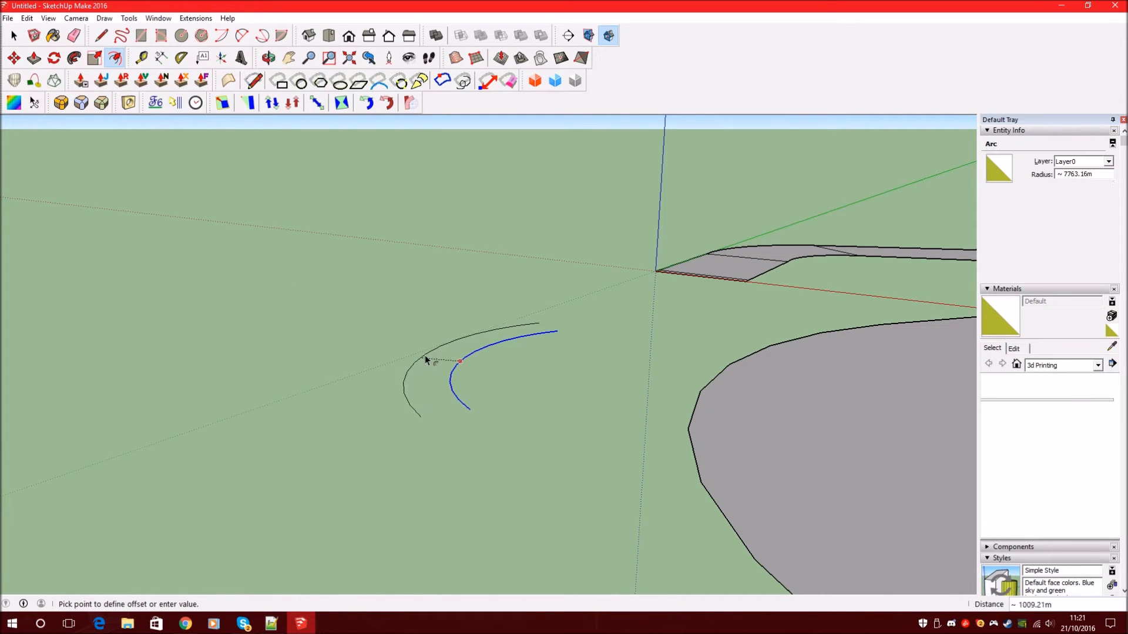
{"action": "left_click", "coordinate": [435, 365]}
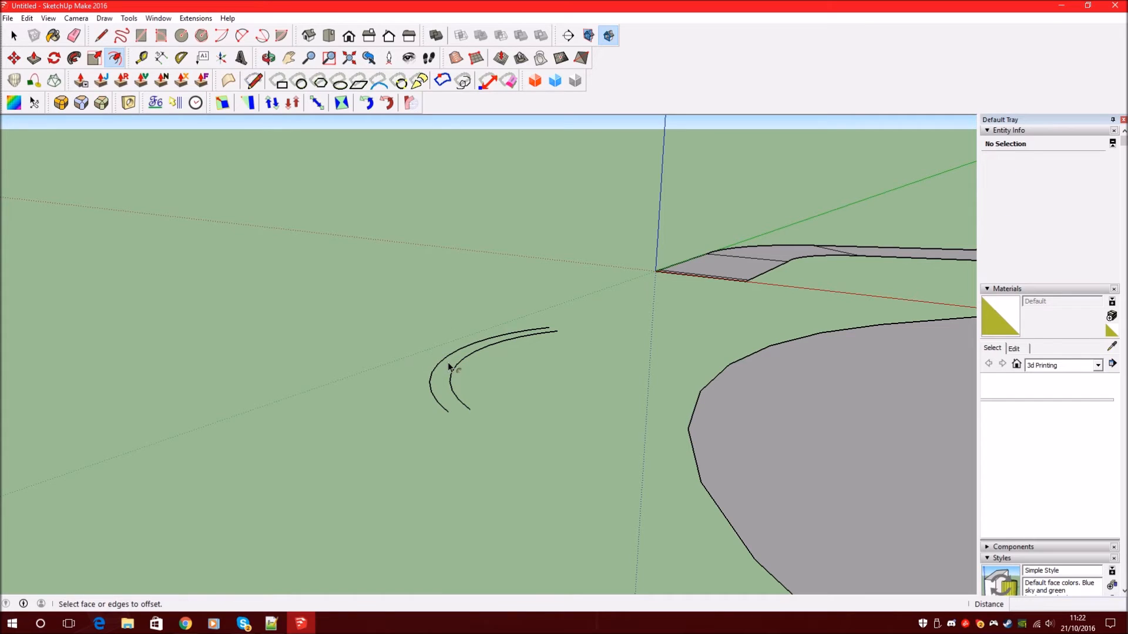
{"action": "left_click", "coordinate": [418, 365]}
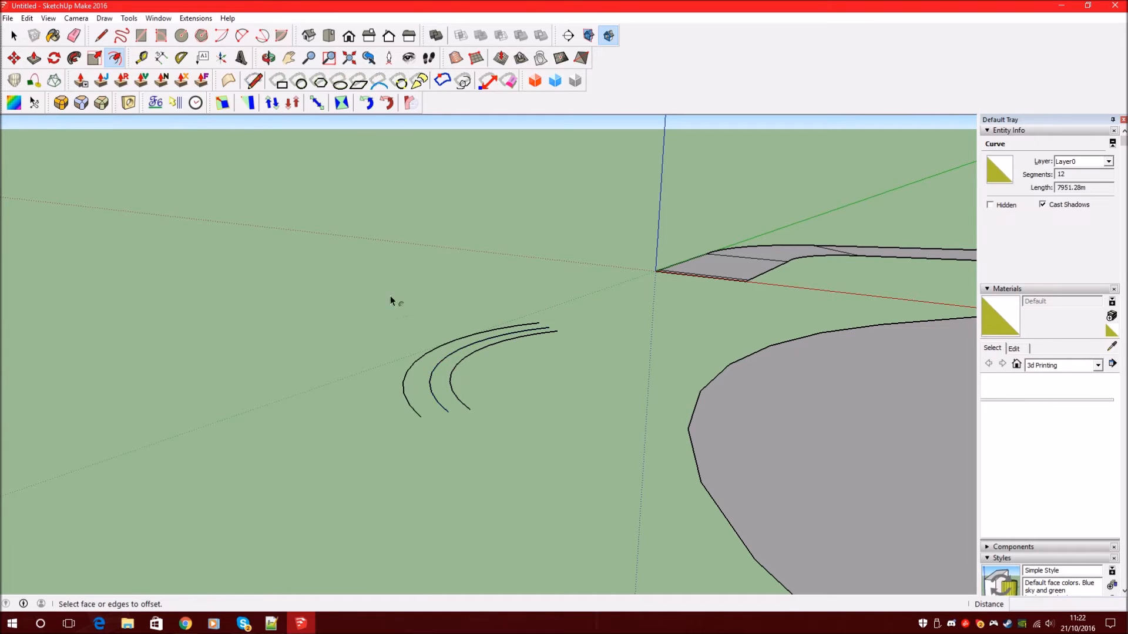
{"action": "left_click", "coordinate": [415, 365]}
{"action": "left_click", "coordinate": [383, 363]}
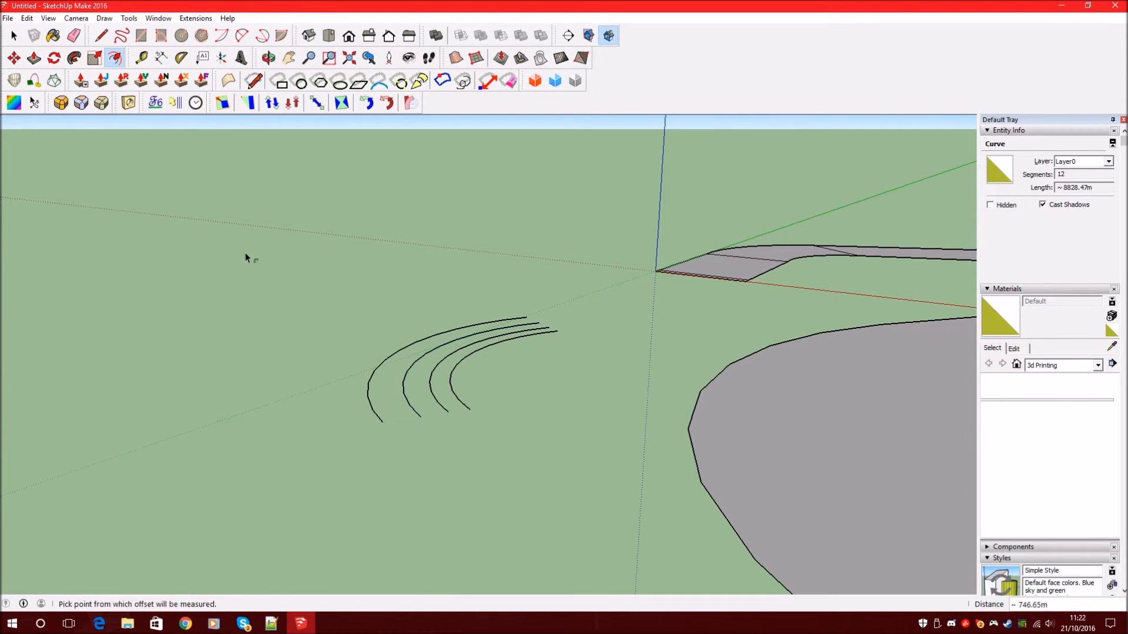
- Raise the innermost of the four parallel arcs vertically by about 120 m
{"action": "key", "text": "m"}
{"action": "scroll", "coordinate": [459, 370], "scroll_direction": "up", "scroll_amount": 5}
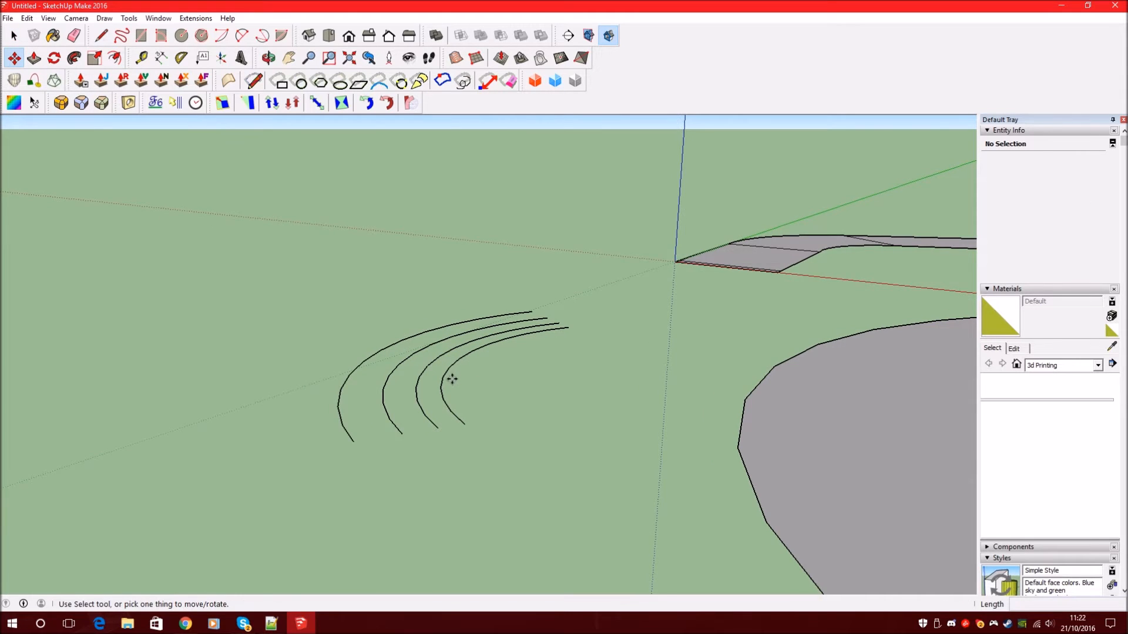
{"action": "left_click", "coordinate": [441, 378]}
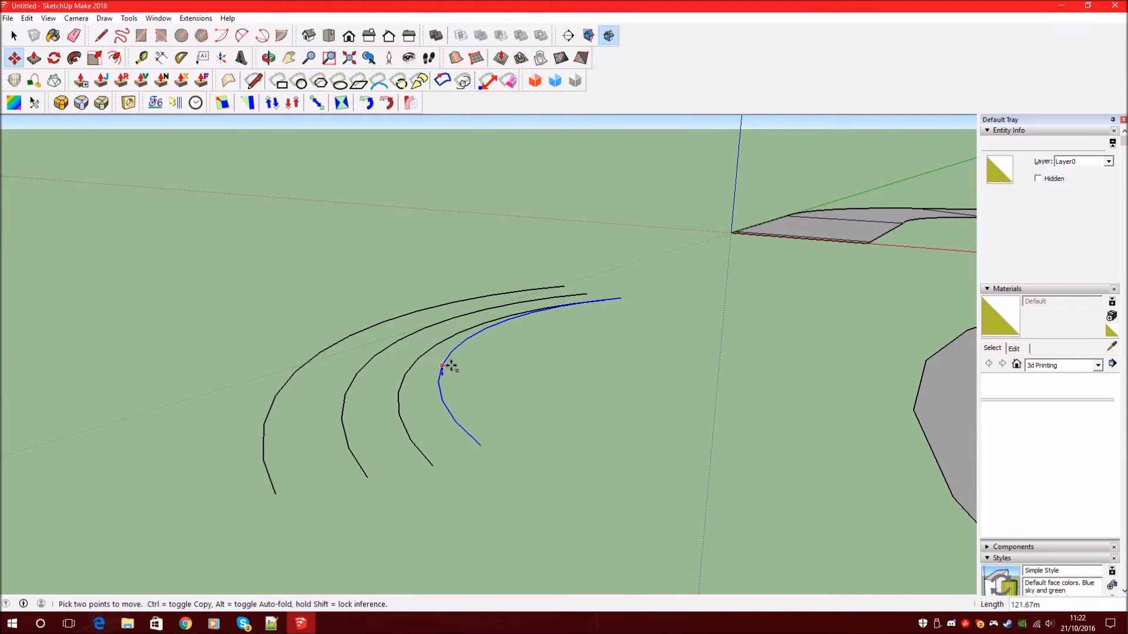
{"action": "left_click", "coordinate": [453, 363]}
- Lower the second arc from the outside and raise the outermost arc to give the four arcs a banked profile
{"action": "middle_click_drag", "start_coordinate": [338, 380], "coordinate": [411, 341]}
{"action": "left_click", "coordinate": [418, 344]}
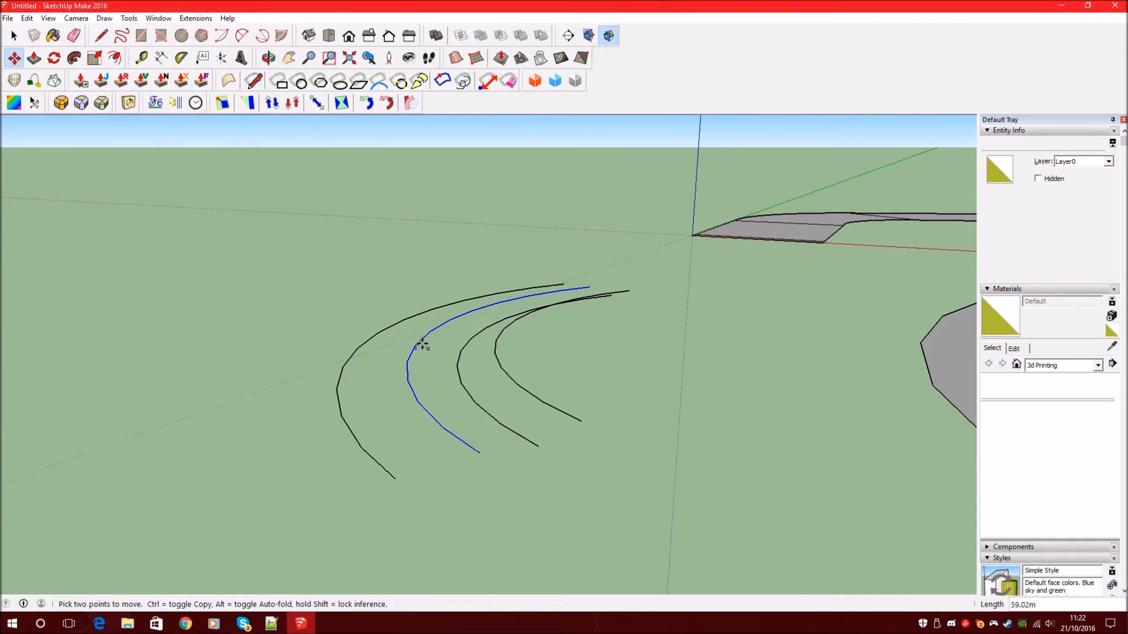
{"action": "left_click", "coordinate": [424, 341]}
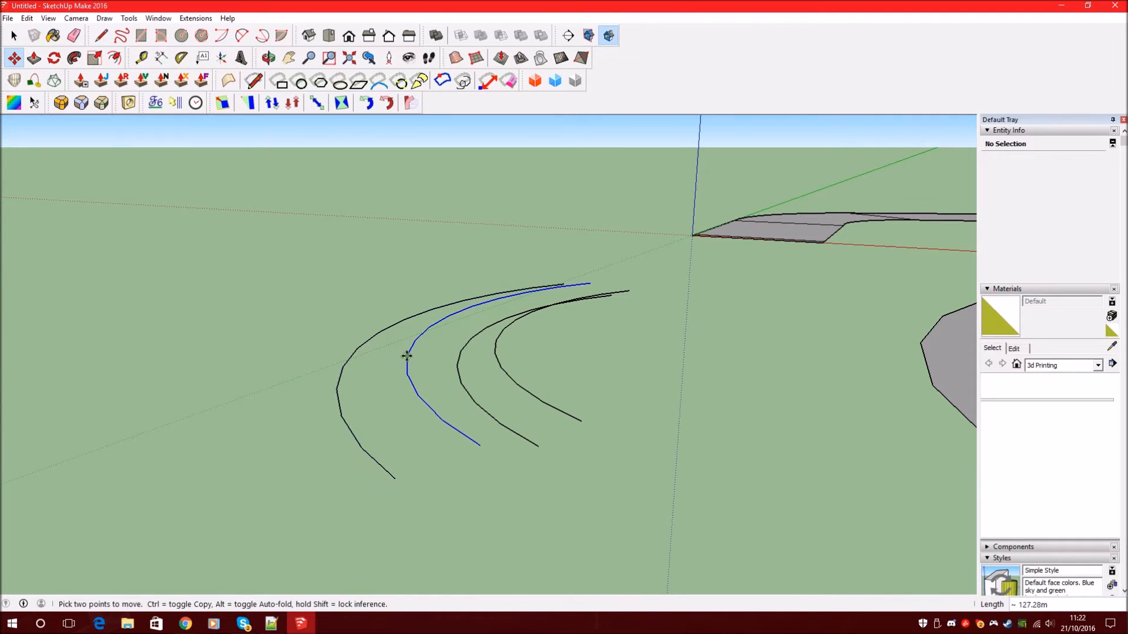
{"action": "left_click", "coordinate": [408, 360]}
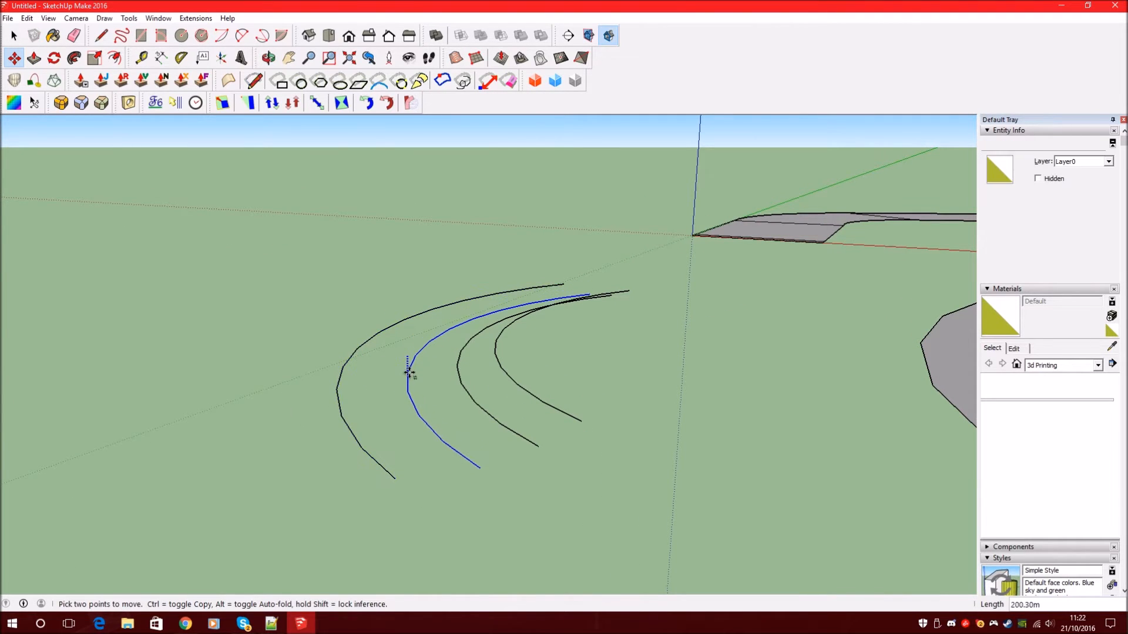
{"action": "left_click", "coordinate": [358, 347]}
{"action": "middle_click_drag", "start_coordinate": [359, 347], "coordinate": [446, 406]}
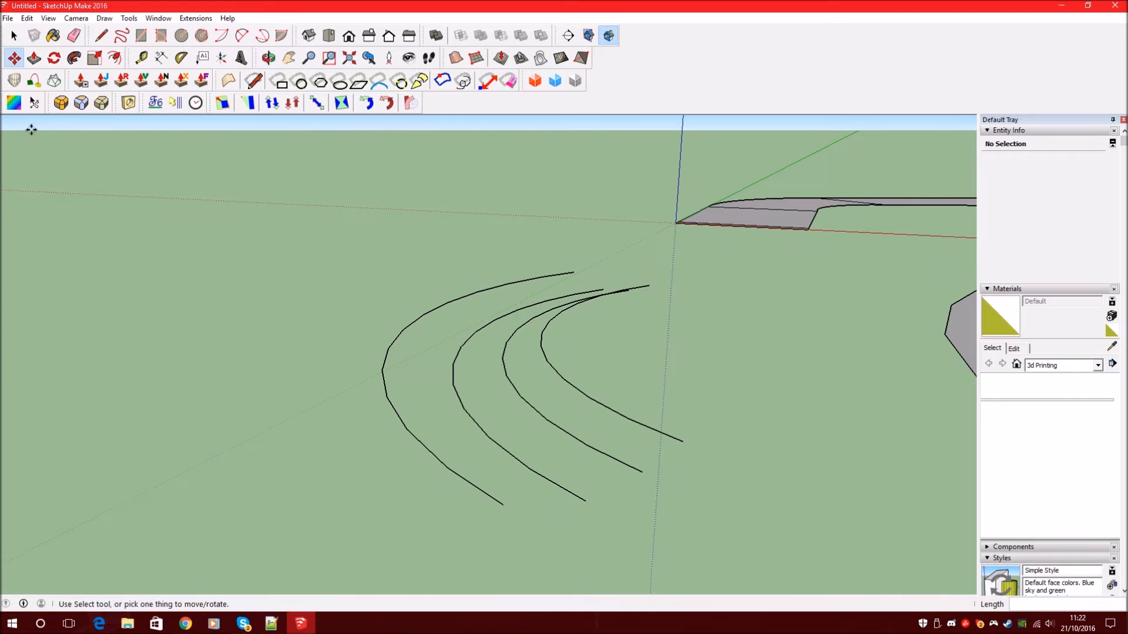
- Start a Loft by Spline through the four parallel arcs, from outermost to innermost, and validate the contours
{"action": "left_click", "coordinate": [15, 81]}
{"action": "left_click", "coordinate": [386, 376]}
{"action": "left_click", "coordinate": [456, 360]}
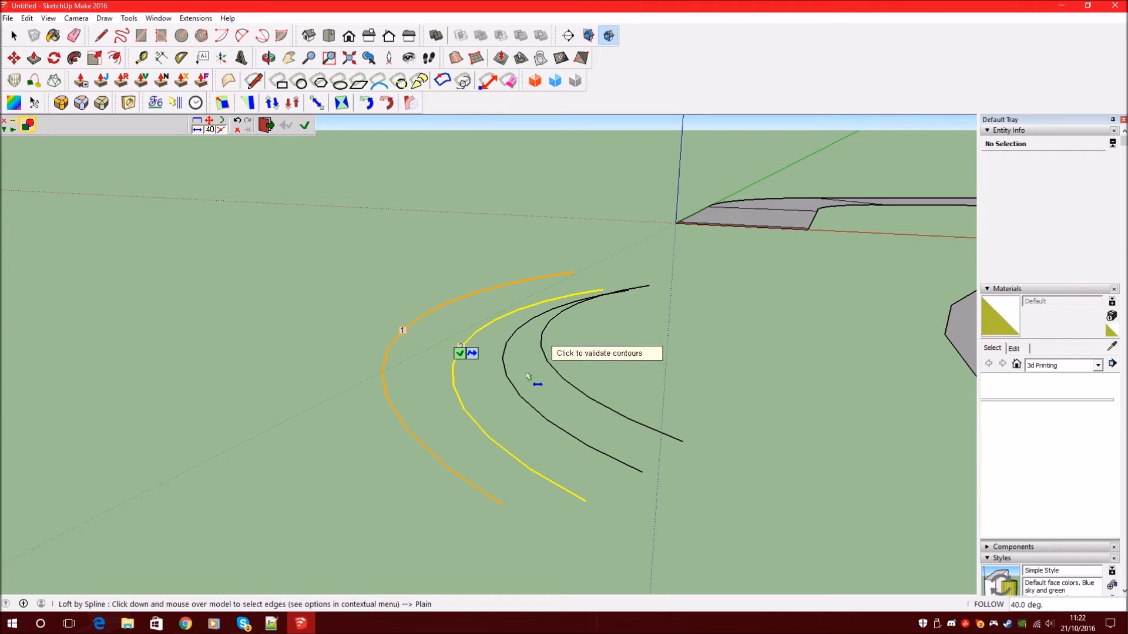
{"action": "left_click", "coordinate": [504, 369]}
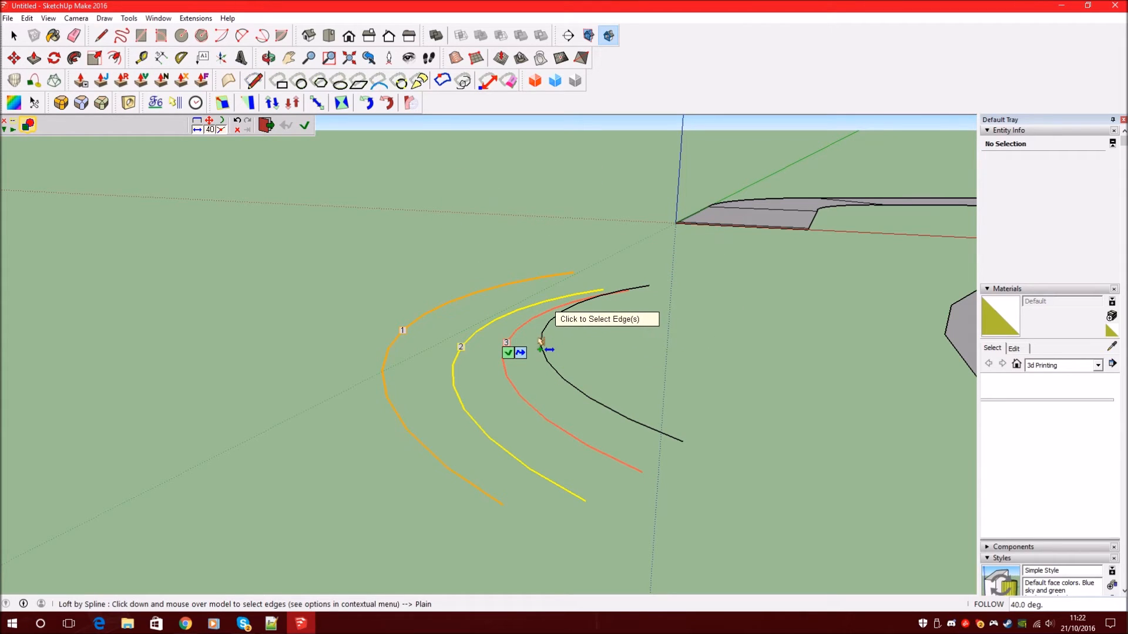
{"action": "left_click", "coordinate": [542, 334]}
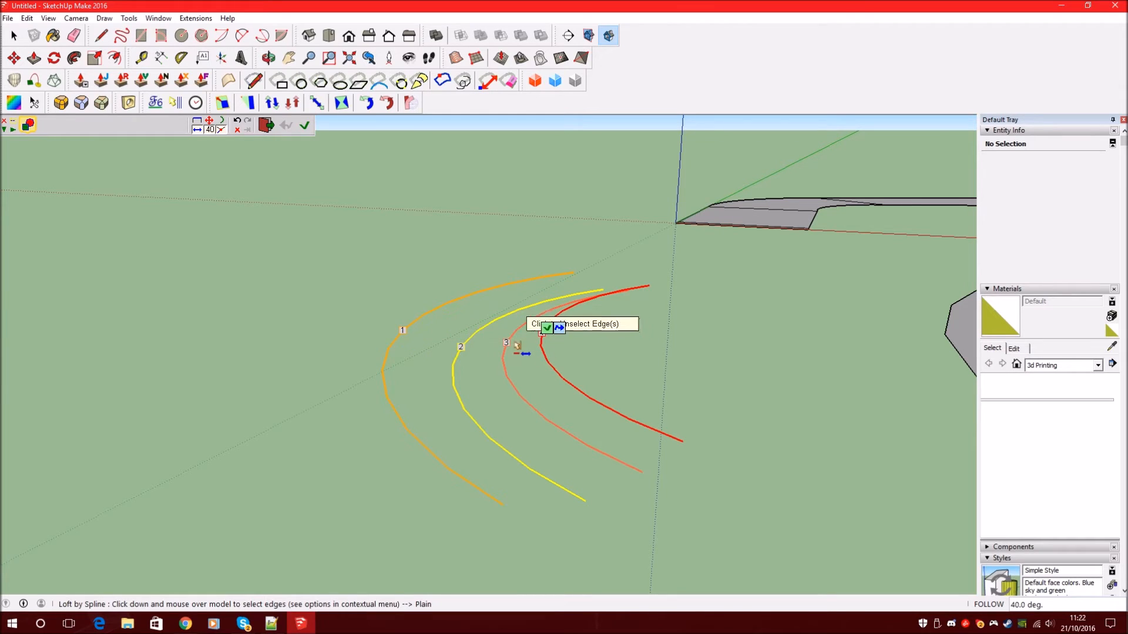
{"action": "left_click", "coordinate": [306, 128]}
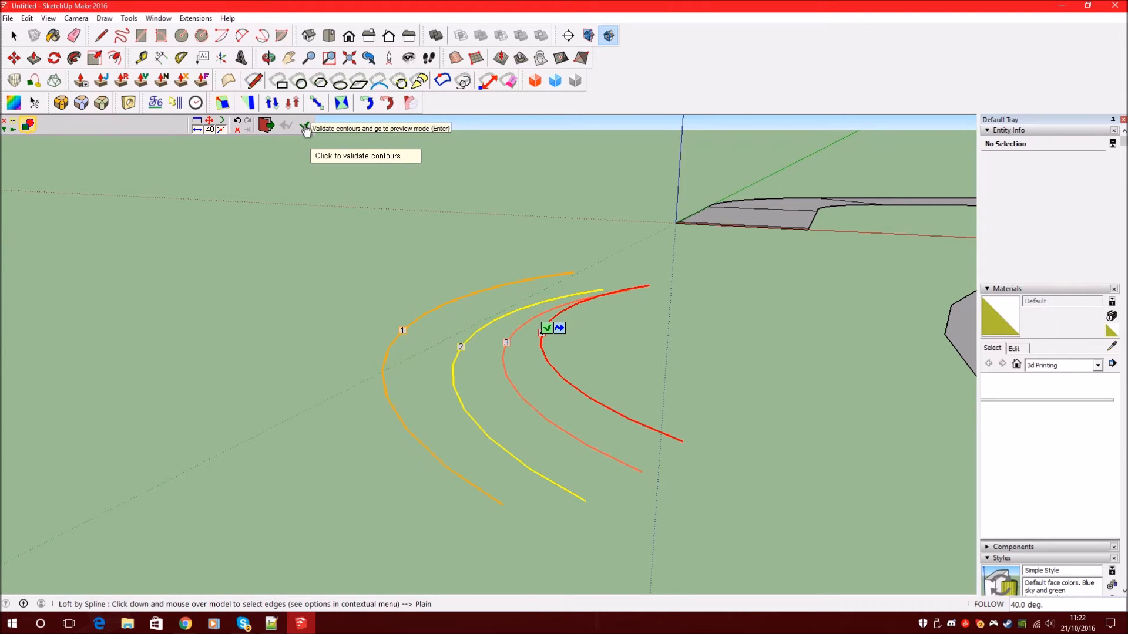
- Set the loft's number of segments to 2 and generate the banked curve surface
{"action": "scroll", "coordinate": [453, 355], "scroll_direction": "up", "scroll_amount": 3}
{"action": "middle_click_drag", "start_coordinate": [453, 355], "coordinate": [440, 259]}
{"action": "scroll", "coordinate": [376, 325], "scroll_direction": "down", "scroll_amount": 3}
{"action": "middle_click_drag", "start_coordinate": [377, 325], "coordinate": [324, 171]}
{"action": "left_click", "coordinate": [376, 130]}
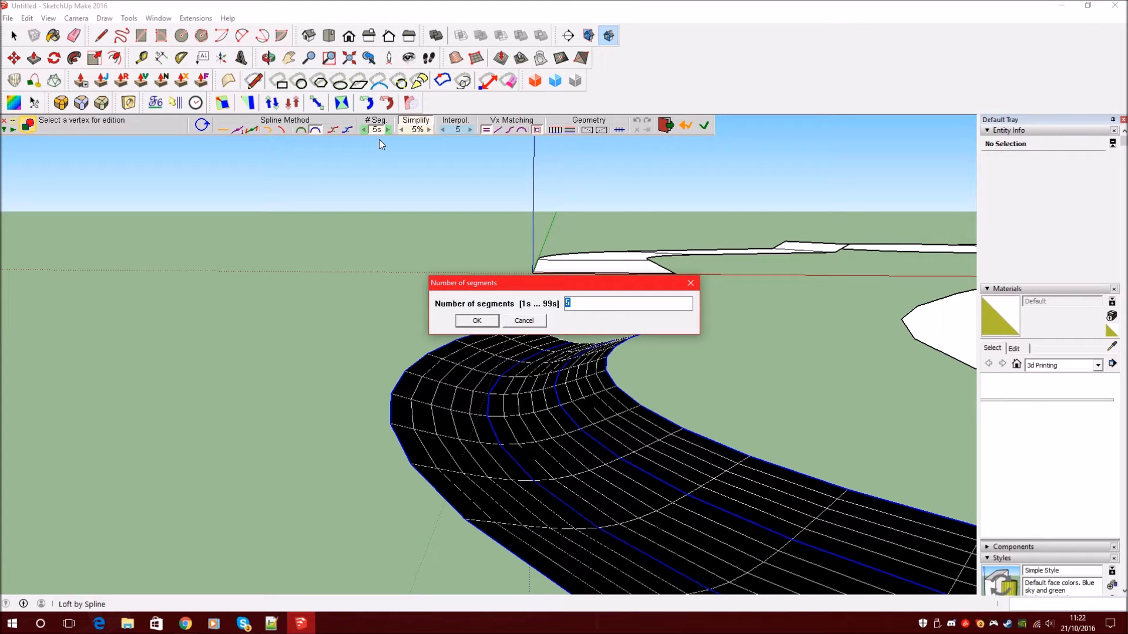
{"action": "type", "text": "2"}
{"action": "key", "text": "Return"}
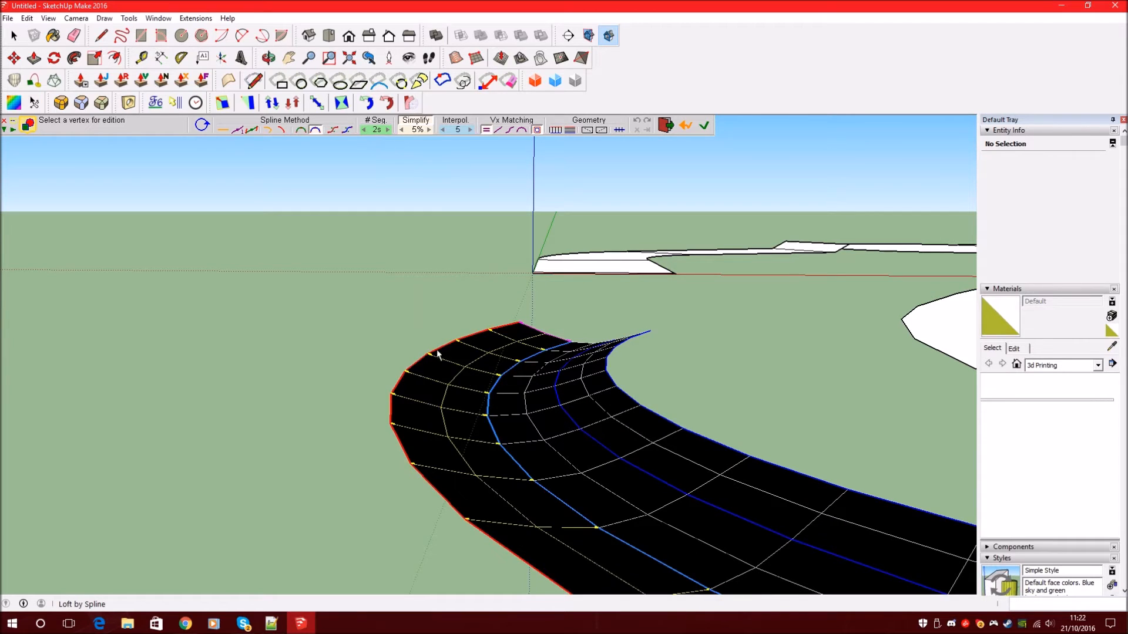
{"action": "left_click", "coordinate": [705, 130]}
{"action": "middle_click_drag", "start_coordinate": [675, 206], "coordinate": [456, 328]}
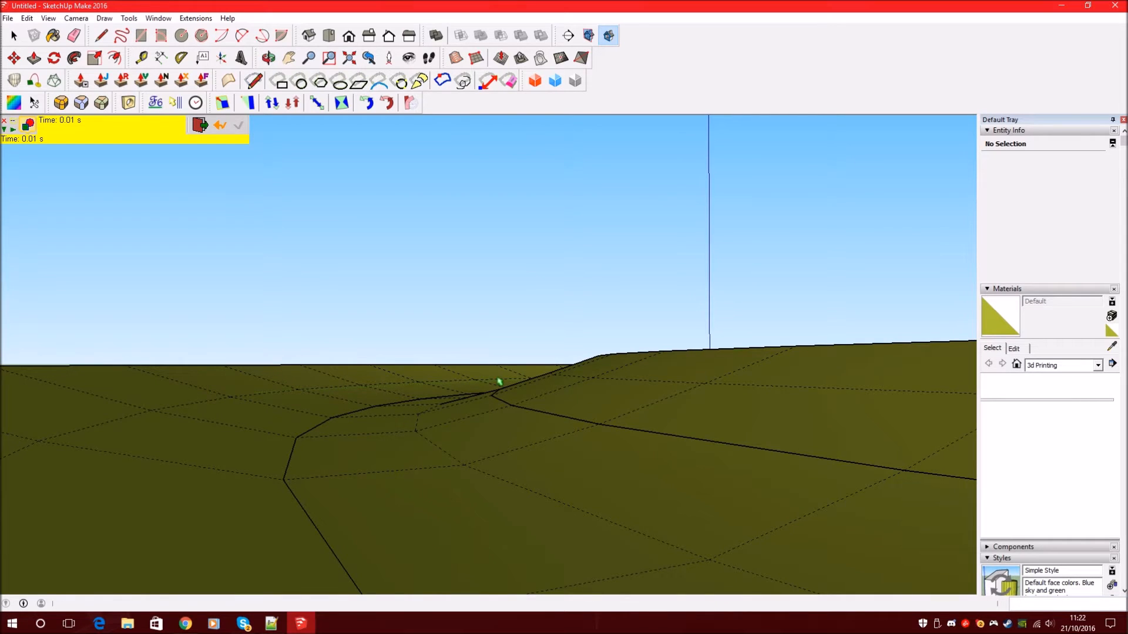
- Examine the shape of the lofted banked curve from several angles
{"action": "key", "text": "space"}
{"action": "scroll", "coordinate": [497, 380], "scroll_direction": "down", "scroll_amount": 5}
{"action": "scroll", "coordinate": [612, 493], "scroll_direction": "up", "scroll_amount": 6}
{"action": "scroll", "coordinate": [613, 466], "scroll_direction": "down", "scroll_amount": 3}
{"action": "middle_click_drag", "start_coordinate": [511, 320], "coordinate": [453, 383]}
{"action": "left_click", "coordinate": [433, 350]}
{"action": "scroll", "coordinate": [407, 297], "scroll_direction": "down", "scroll_amount": 3}
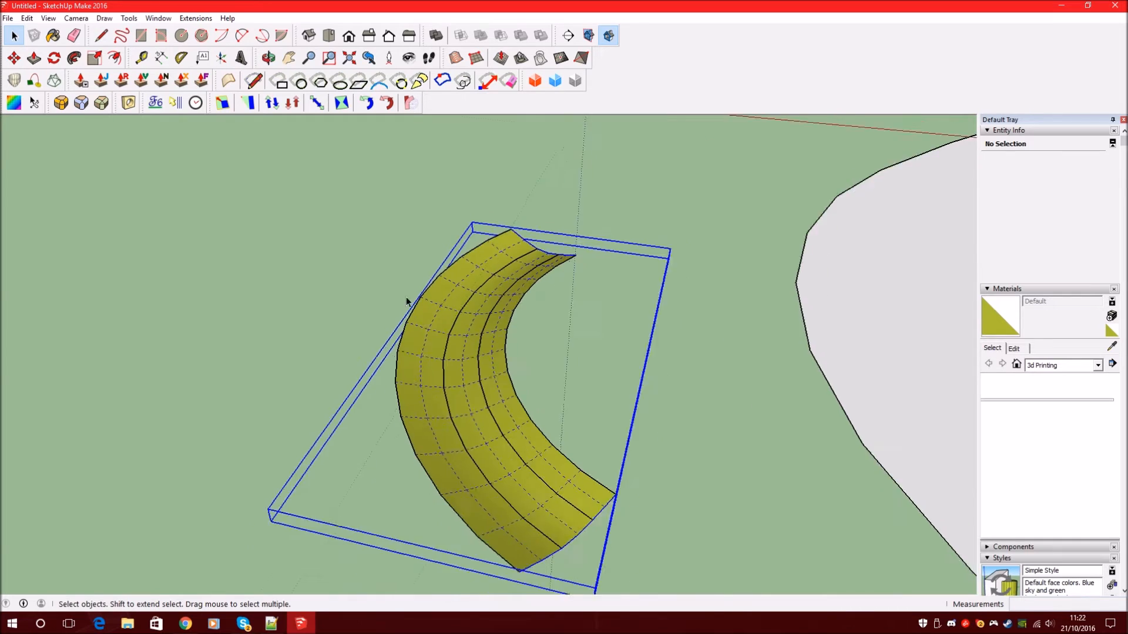
{"action": "scroll", "coordinate": [426, 303], "scroll_direction": "up", "scroll_amount": 3}
{"action": "middle_click_drag", "start_coordinate": [426, 303], "coordinate": [403, 386]}
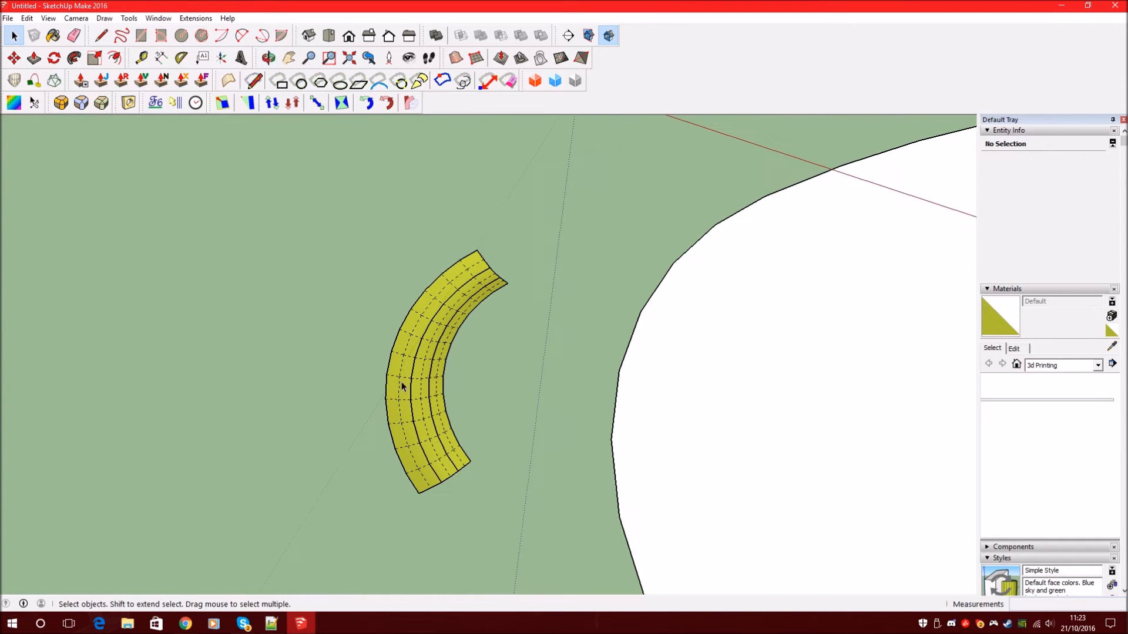
{"action": "left_click", "coordinate": [12, 80]}
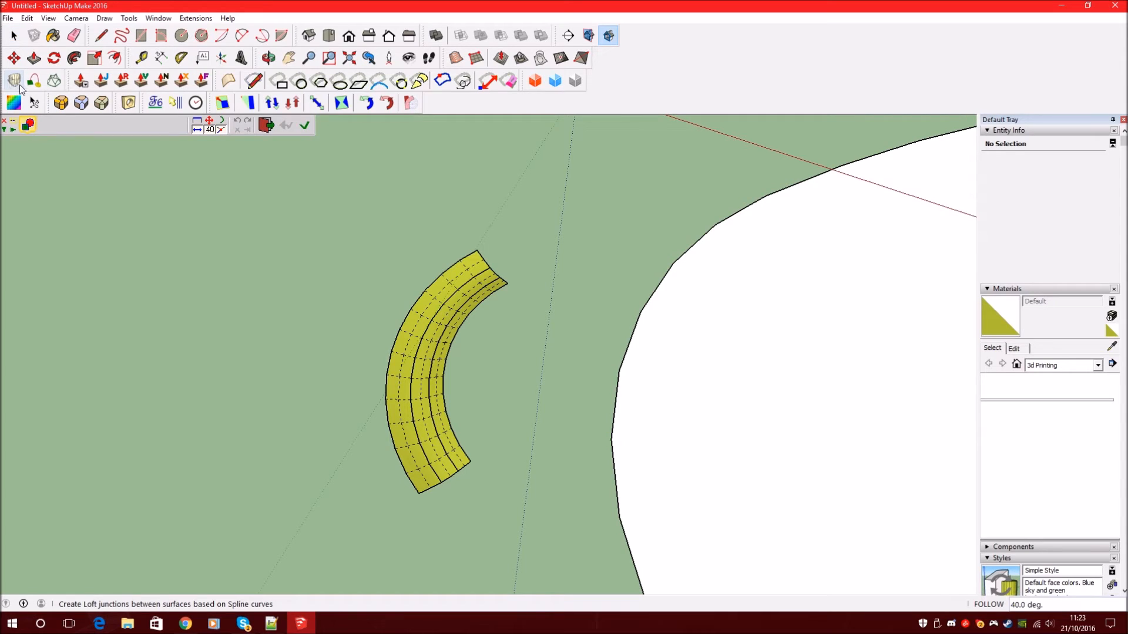
{"action": "left_click", "coordinate": [13, 35]}
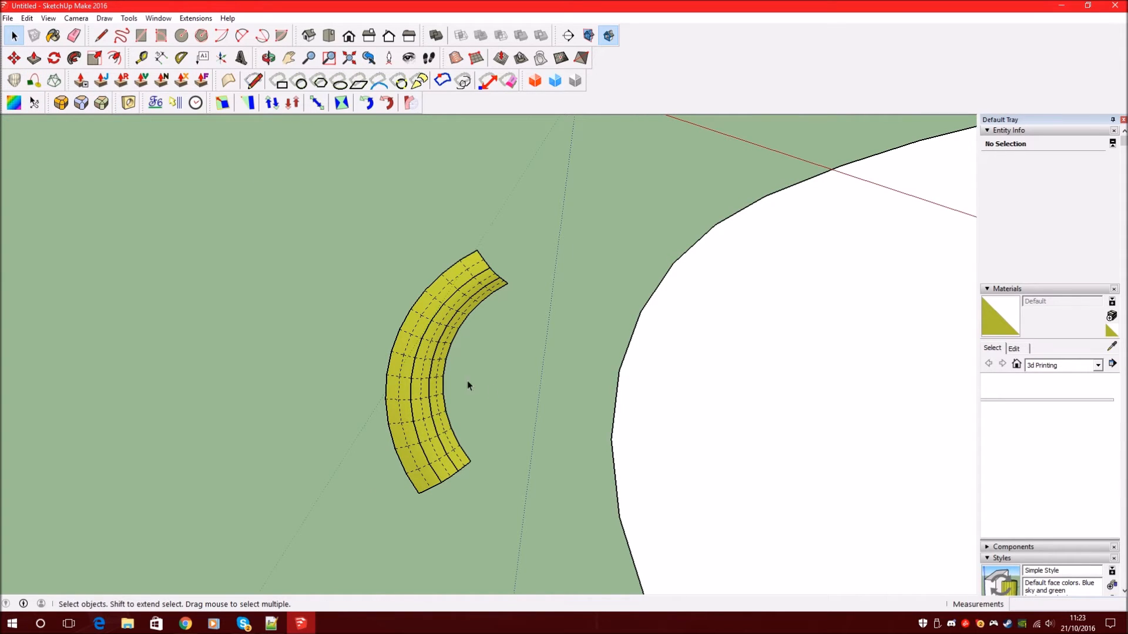
{"action": "scroll", "coordinate": [407, 340], "scroll_direction": "up", "scroll_amount": 5}
{"action": "middle_click_drag", "start_coordinate": [379, 308], "coordinate": [551, 396]}
{"action": "left_click", "coordinate": [417, 297]}
{"action": "scroll", "coordinate": [418, 297], "scroll_direction": "down", "scroll_amount": 3}
{"action": "scroll", "coordinate": [440, 315], "scroll_direction": "down", "scroll_amount": 3}
{"action": "left_click", "coordinate": [617, 424]}
{"action": "scroll", "coordinate": [425, 333], "scroll_direction": "up", "scroll_amount": 2}
{"action": "double_click", "coordinate": [412, 322]}
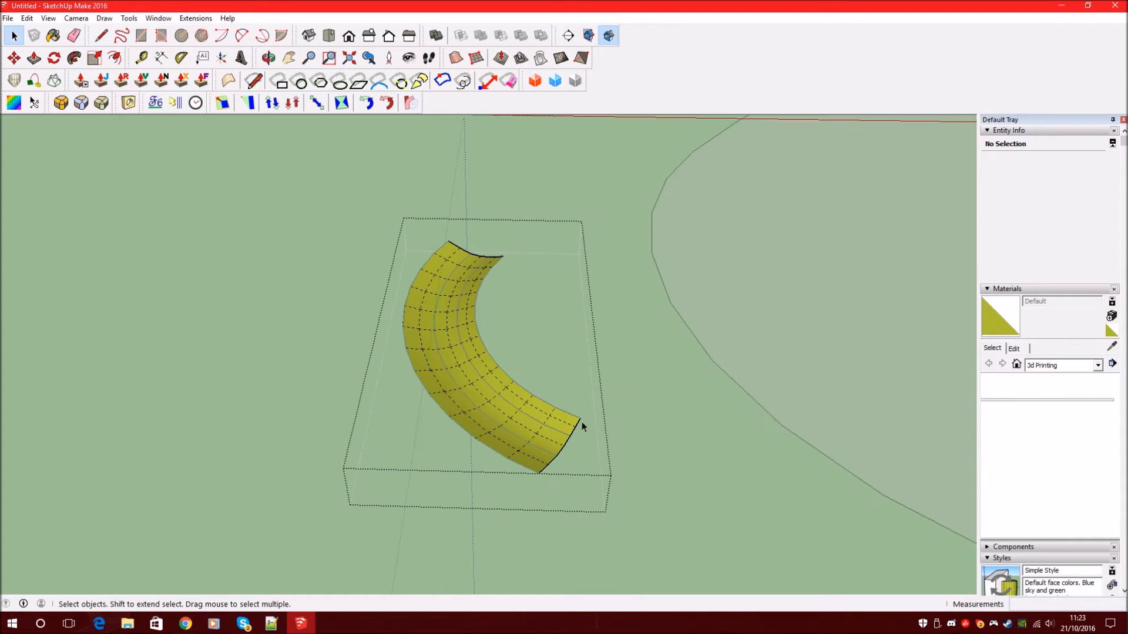
{"action": "key", "text": "Escape"}
{"action": "left_click", "coordinate": [414, 327]}
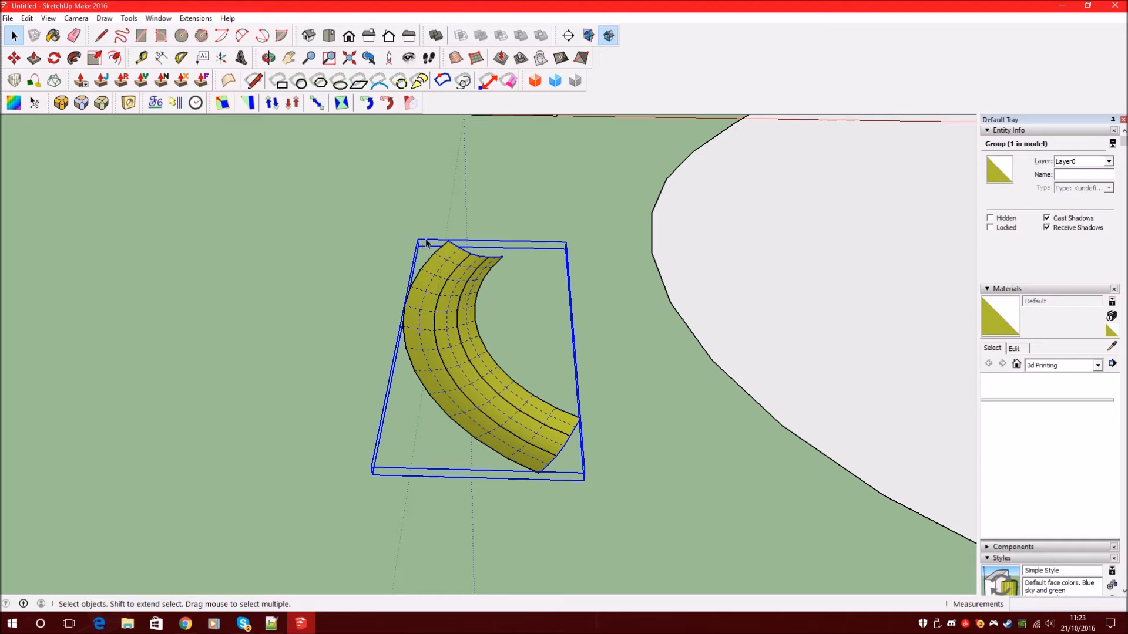
- Explode the group of the lofted banked curve beside the kidney-shaped area
{"action": "middle_click_drag", "start_coordinate": [500, 455], "coordinate": [297, 480]}
{"action": "left_click", "coordinate": [298, 485]}
{"action": "left_click", "coordinate": [423, 333]}
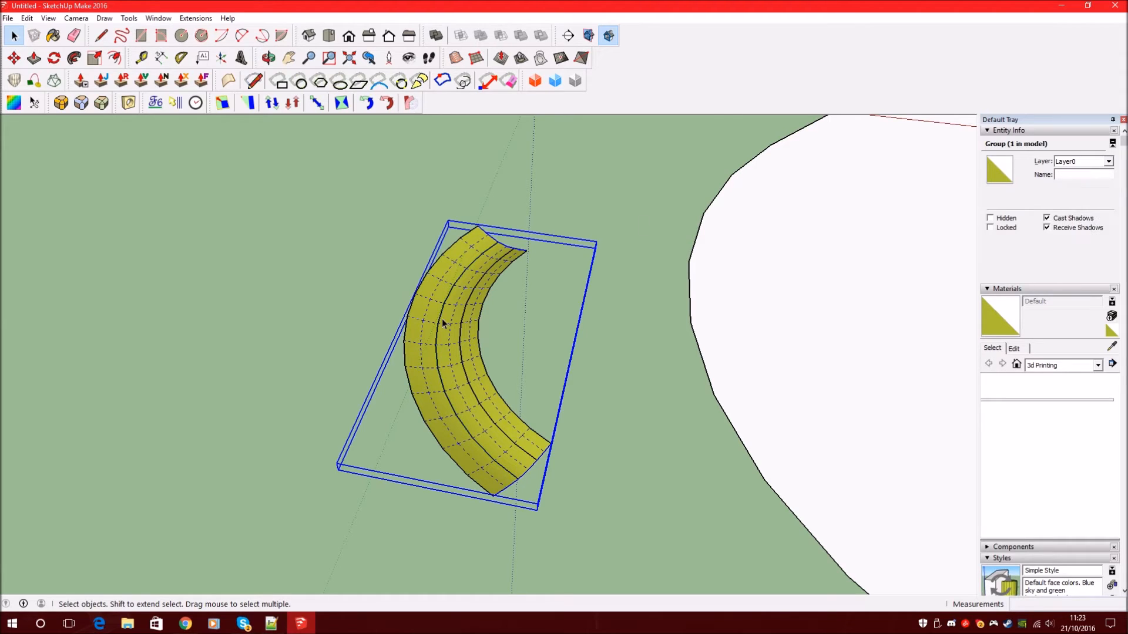
{"action": "right_click", "coordinate": [424, 313]}
{"action": "left_click", "coordinate": [478, 386]}
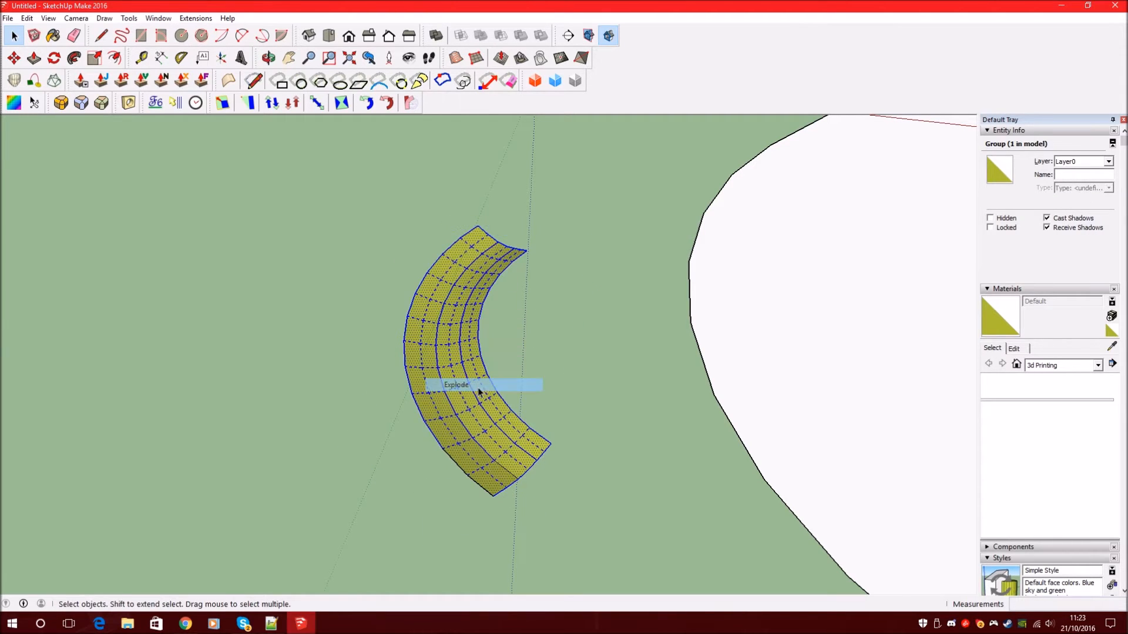
{"action": "middle_click_drag", "start_coordinate": [479, 382], "coordinate": [493, 427]}
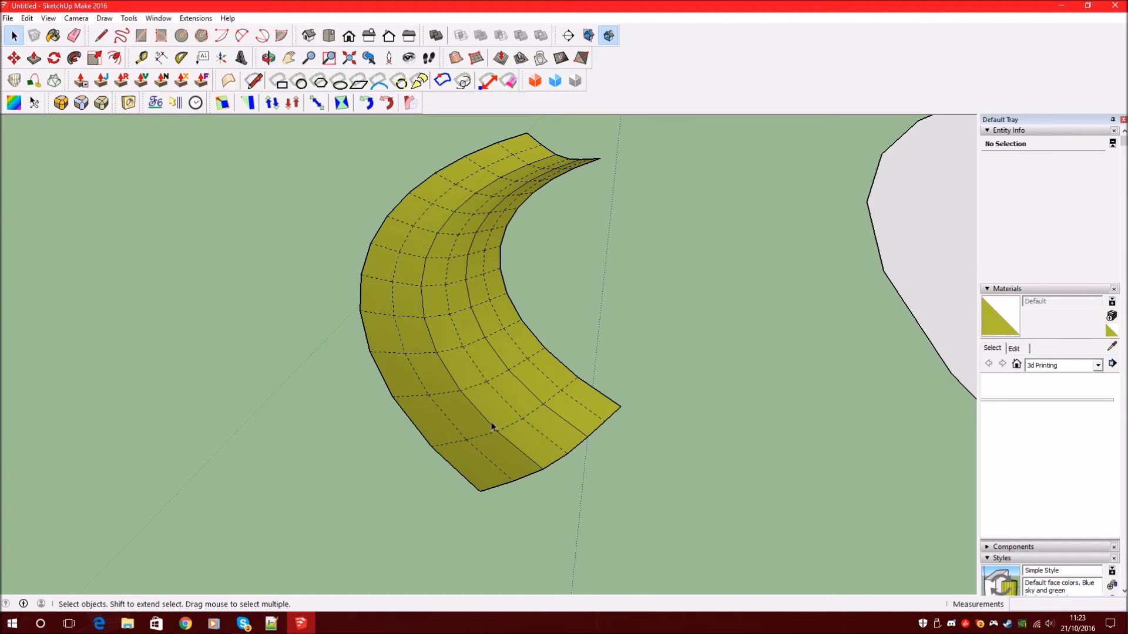
{"action": "left_click_drag", "start_coordinate": [339, 183], "coordinate": [343, 187]}
{"action": "left_click", "coordinate": [537, 310]}
- Explode the group of the lofted S-curve road beyond the kidney-shaped area
{"action": "scroll", "coordinate": [394, 244], "scroll_direction": "down", "scroll_amount": 6}
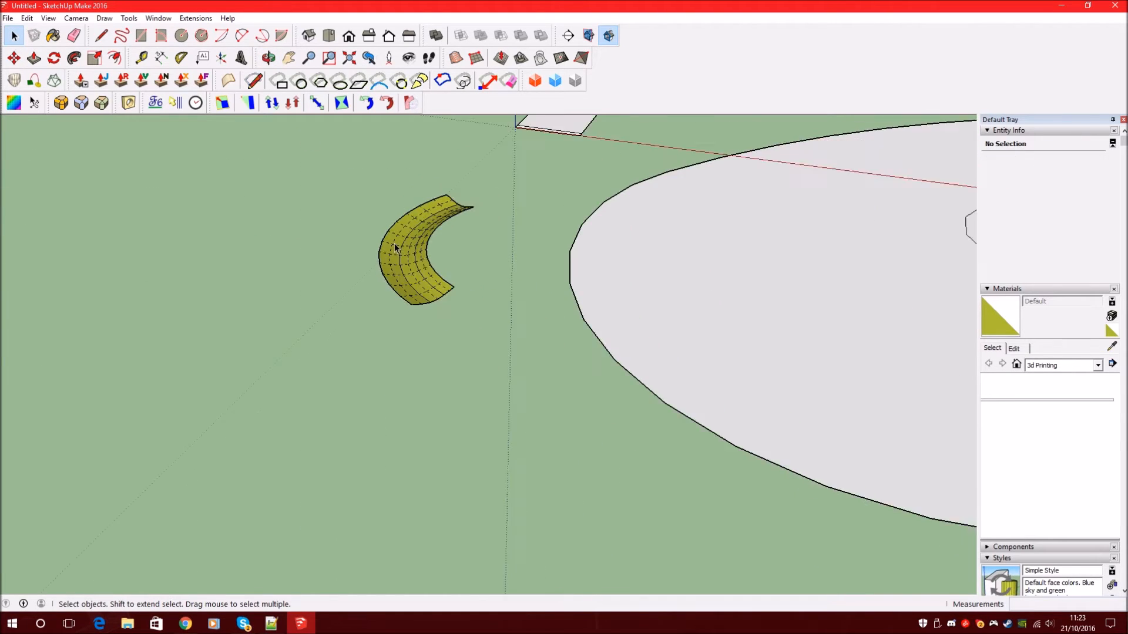
{"action": "left_click", "coordinate": [743, 450]}
{"action": "middle_click_drag", "start_coordinate": [811, 403], "coordinate": [776, 396]}
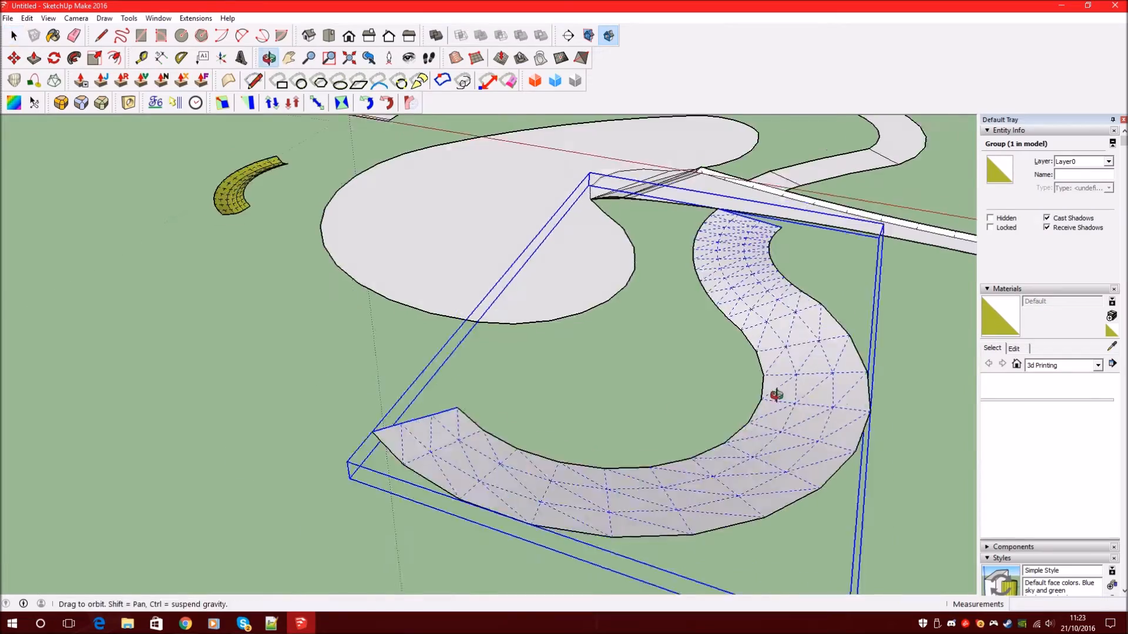
{"action": "scroll", "coordinate": [546, 423], "scroll_direction": "up", "scroll_amount": 4}
{"action": "right_click", "coordinate": [537, 421]}
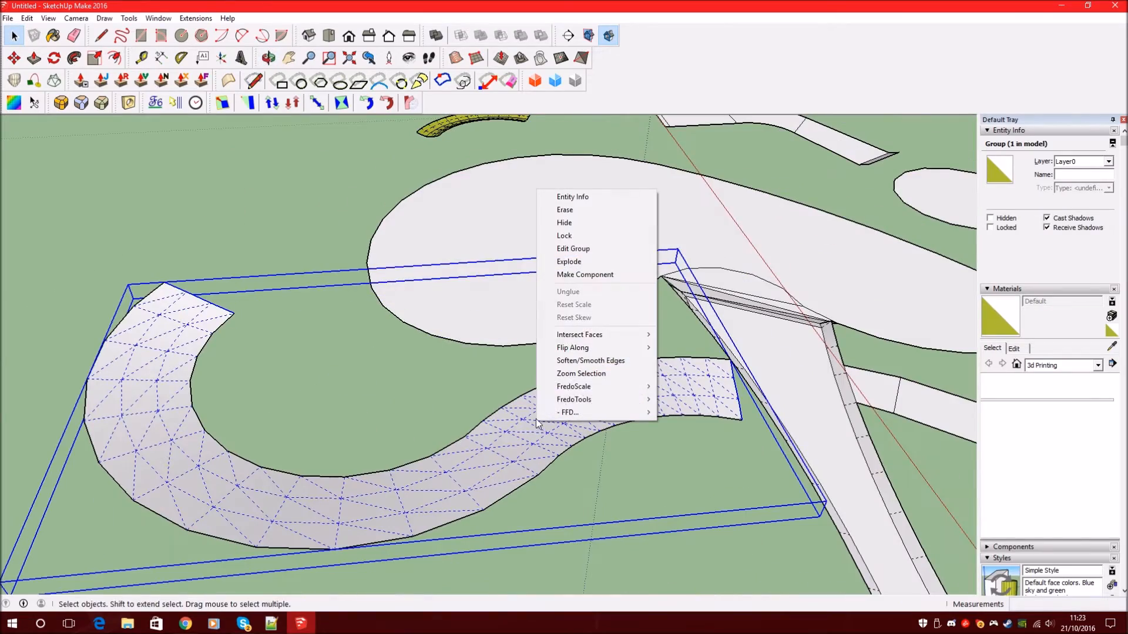
{"action": "left_click", "coordinate": [576, 262]}
{"action": "left_click", "coordinate": [346, 349]}
{"action": "middle_click_drag", "start_coordinate": [346, 349], "coordinate": [746, 333]}
{"action": "scroll", "coordinate": [576, 502], "scroll_direction": "down", "scroll_amount": 6}
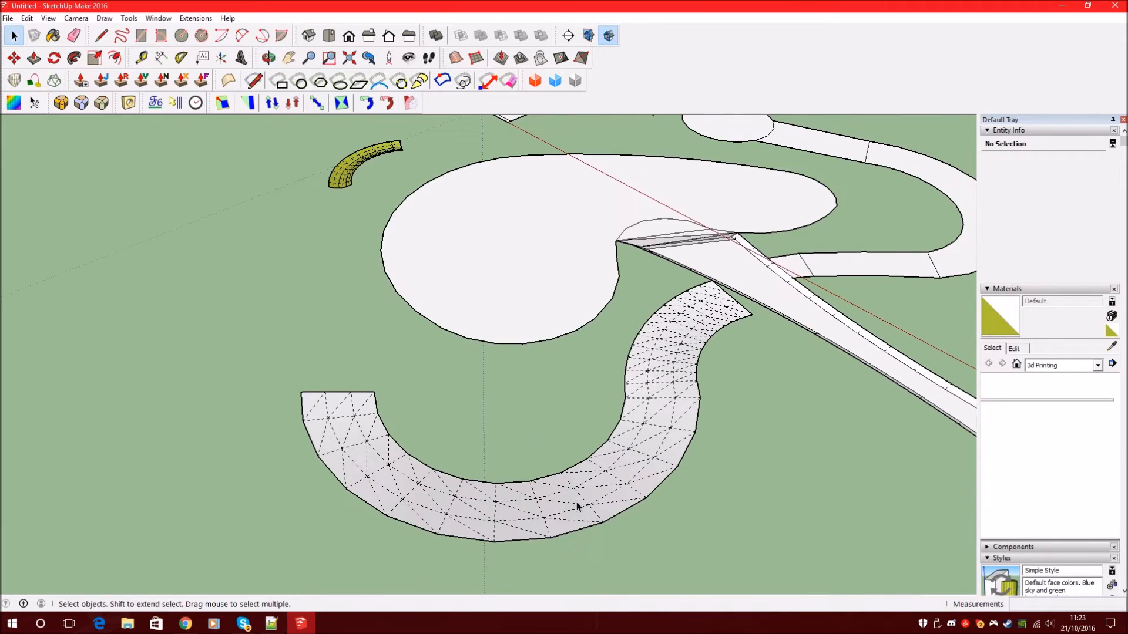
- Examine how the banked curve lies relative to the kidney-shaped area and the open end of the S-curve
{"action": "scroll", "coordinate": [435, 288], "scroll_direction": "up", "scroll_amount": 4}
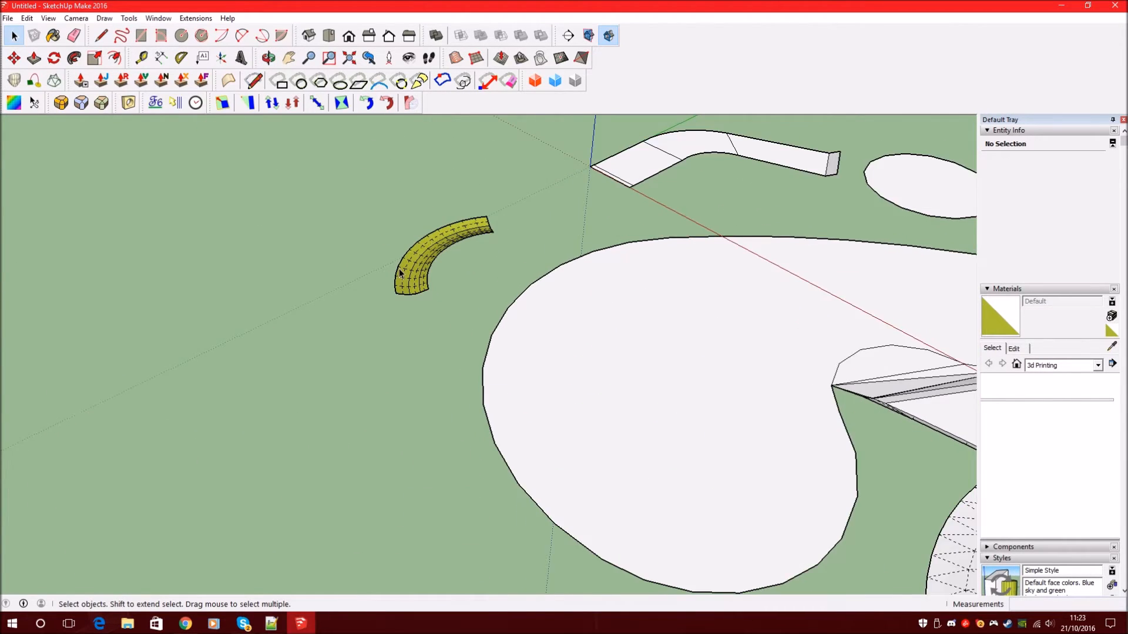
{"action": "scroll", "coordinate": [435, 288], "scroll_direction": "down", "scroll_amount": 2}
{"action": "scroll", "coordinate": [435, 288], "scroll_direction": "up", "scroll_amount": 2}
{"action": "middle_click_drag", "start_coordinate": [436, 288], "coordinate": [397, 228]}
{"action": "scroll", "coordinate": [397, 228], "scroll_direction": "down", "scroll_amount": 4}
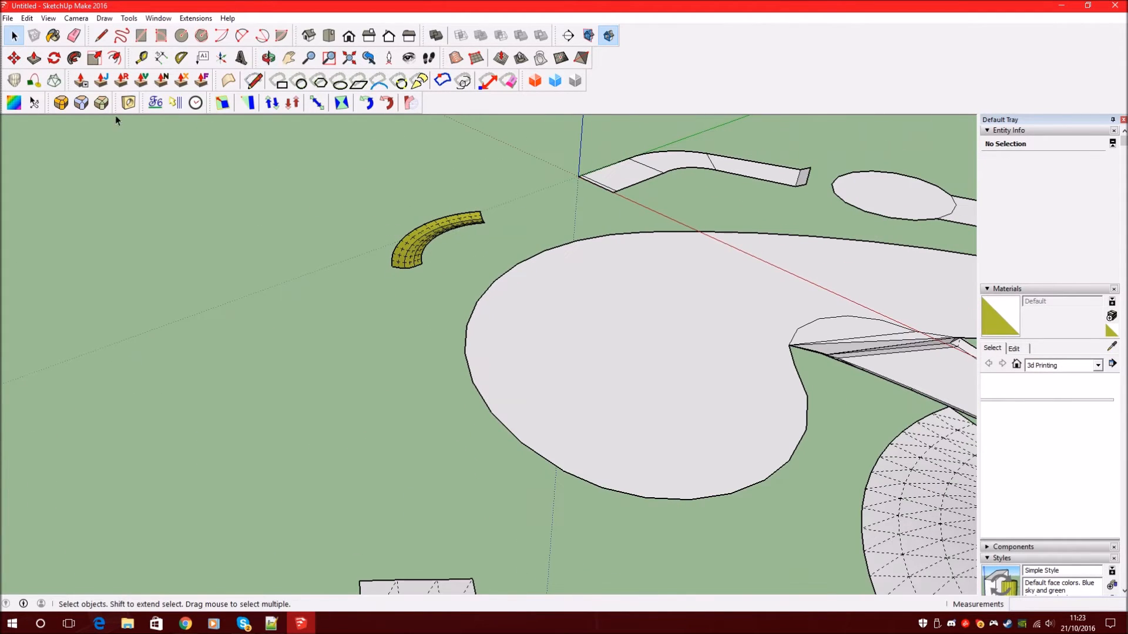
{"action": "scroll", "coordinate": [425, 238], "scroll_direction": "up", "scroll_amount": 2}
{"action": "middle_click_drag", "start_coordinate": [425, 238], "coordinate": [275, 245]}
{"action": "middle_click_drag", "start_coordinate": [429, 305], "coordinate": [375, 307]}
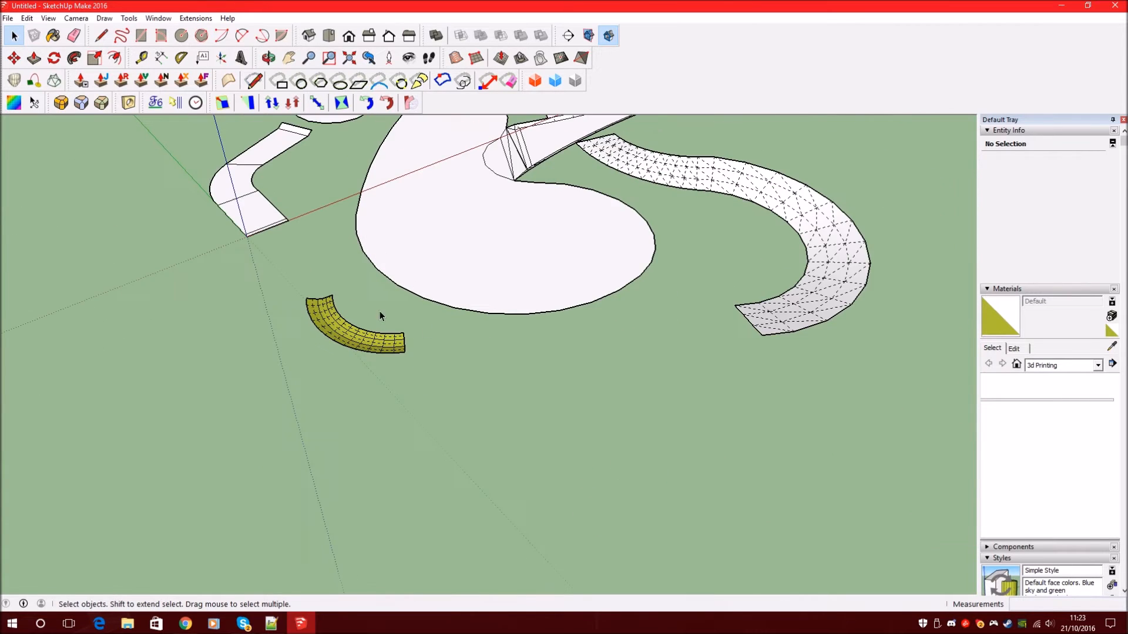
{"action": "scroll", "coordinate": [767, 317], "scroll_direction": "up", "scroll_amount": 3}
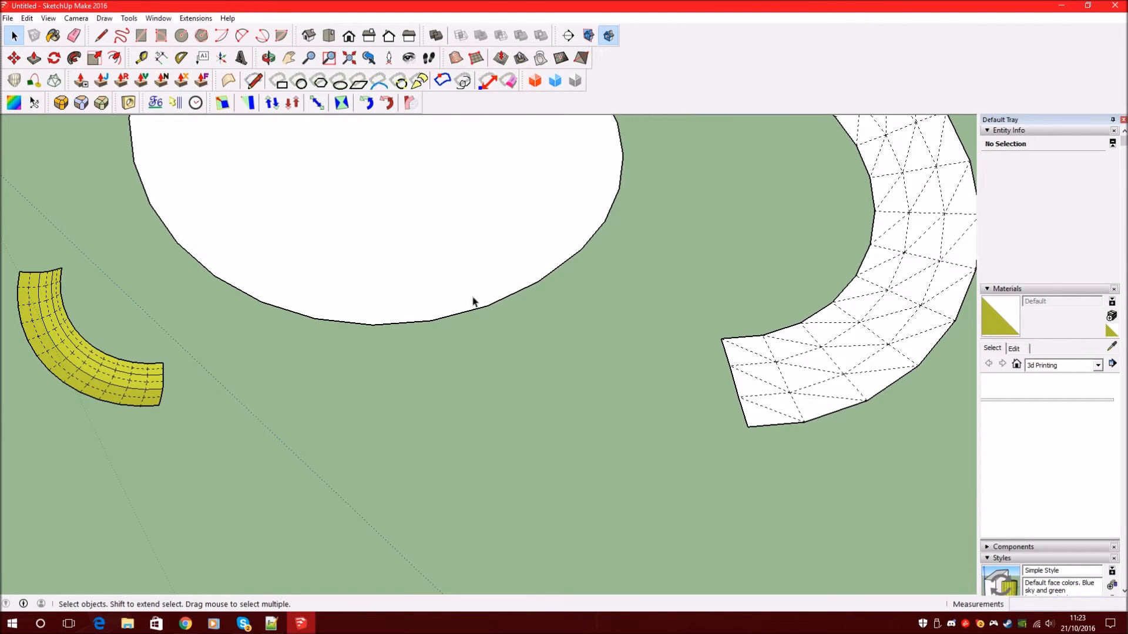
{"action": "scroll", "coordinate": [579, 296], "scroll_direction": "down", "scroll_amount": 2}
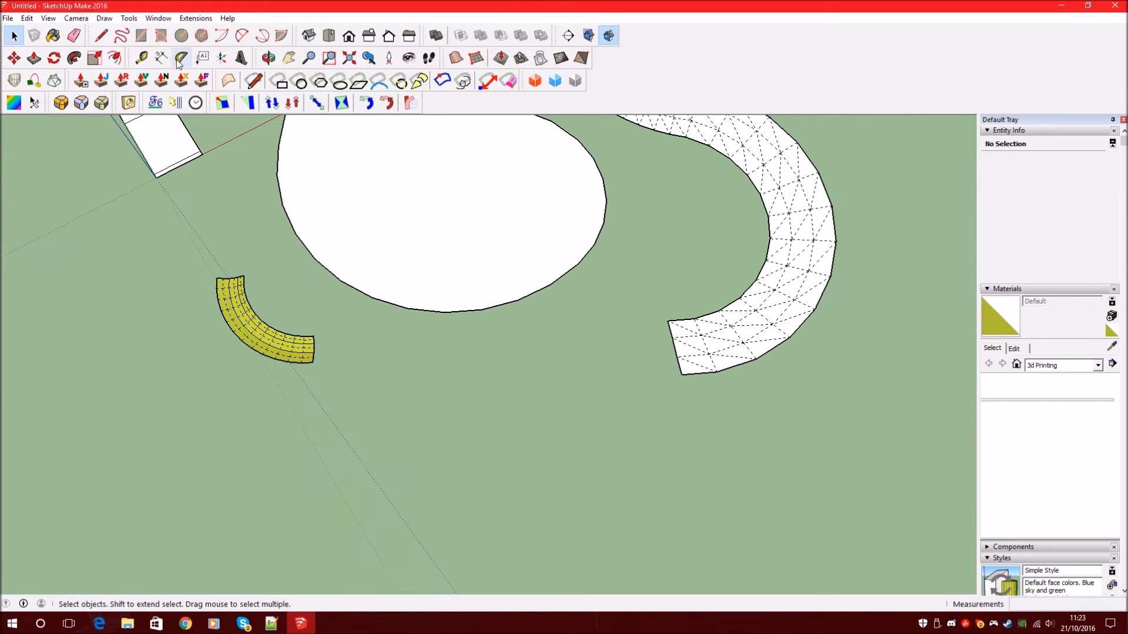
{"action": "scroll", "coordinate": [346, 370], "scroll_direction": "up", "scroll_amount": 5}
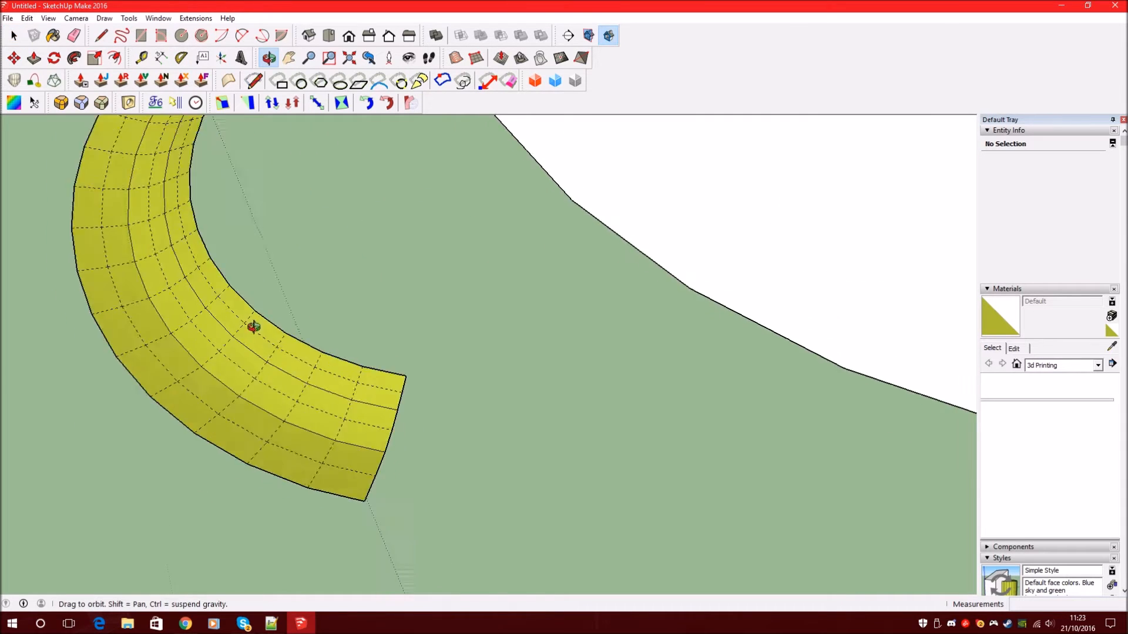
{"action": "middle_click_drag", "start_coordinate": [252, 322], "coordinate": [176, 247]}
{"action": "left_click", "coordinate": [102, 38]}
{"action": "left_click", "coordinate": [403, 341]}
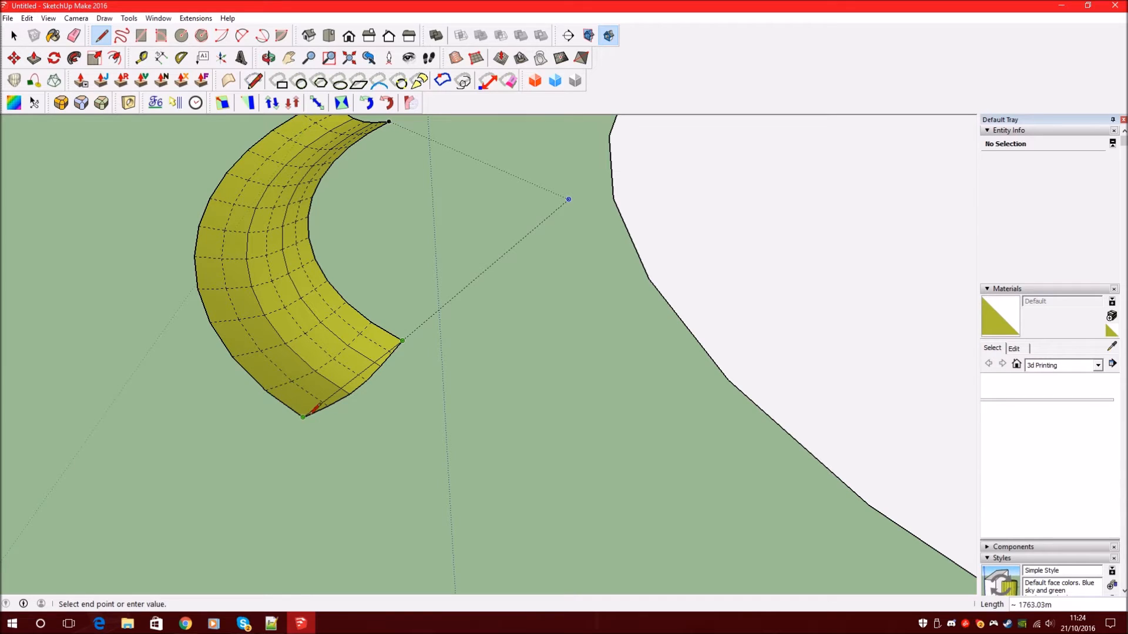
{"action": "scroll", "coordinate": [433, 414], "scroll_direction": "down", "scroll_amount": 4}
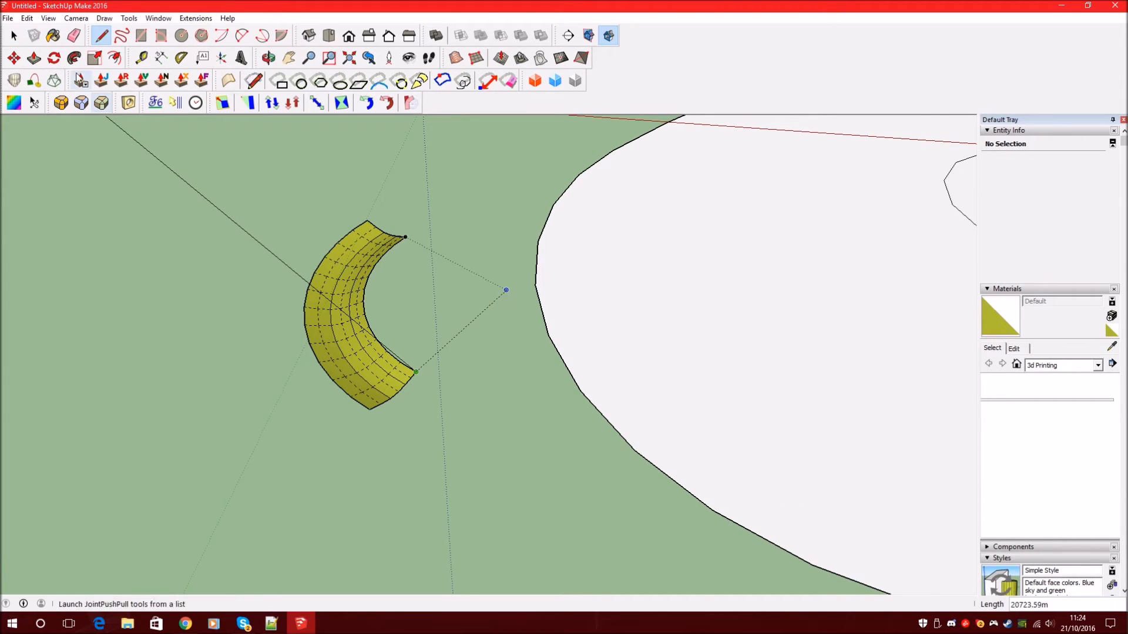
{"action": "key", "text": "space"}
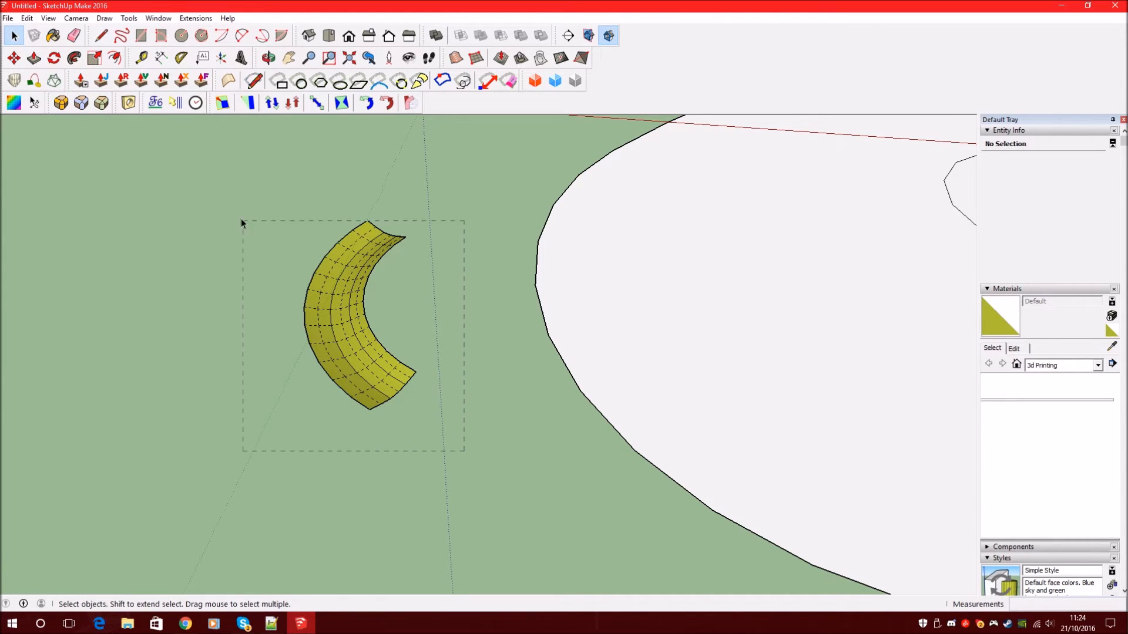
{"action": "left_click_drag", "start_coordinate": [228, 192], "coordinate": [228, 192]}
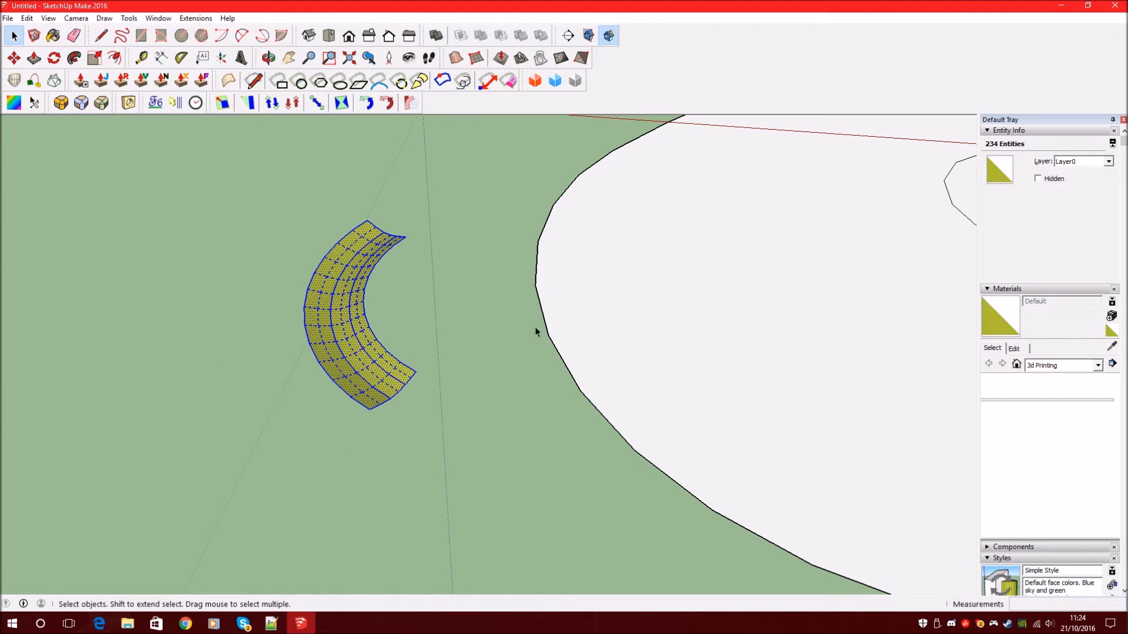
{"action": "left_click", "coordinate": [94, 58]}
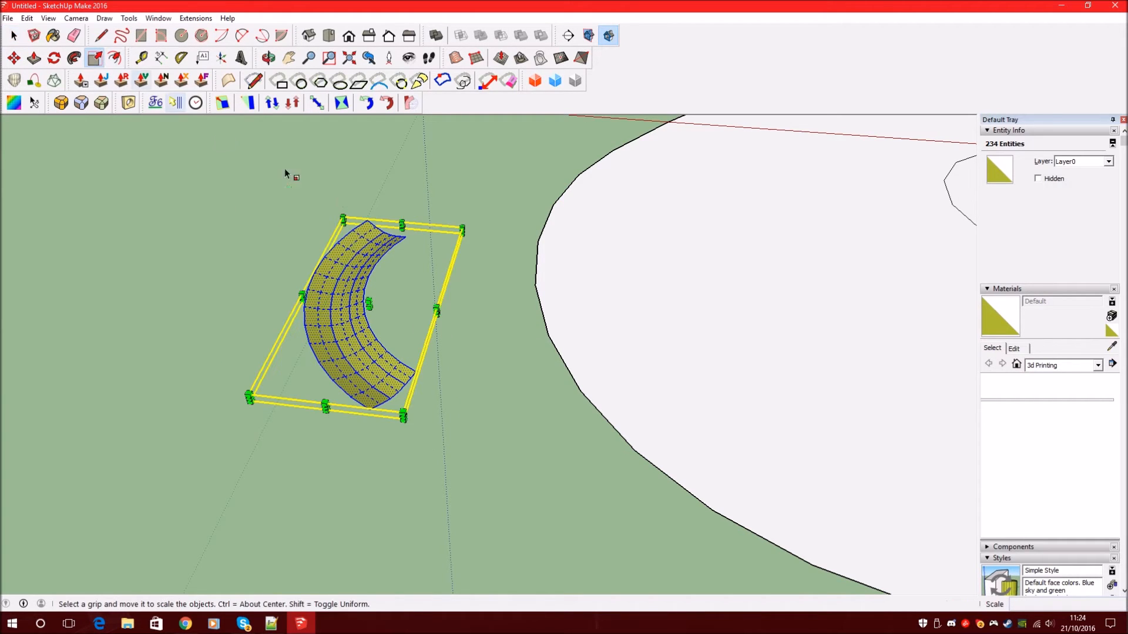
{"action": "scroll", "coordinate": [325, 297], "scroll_direction": "up", "scroll_amount": 3}
{"action": "key", "text": "space"}
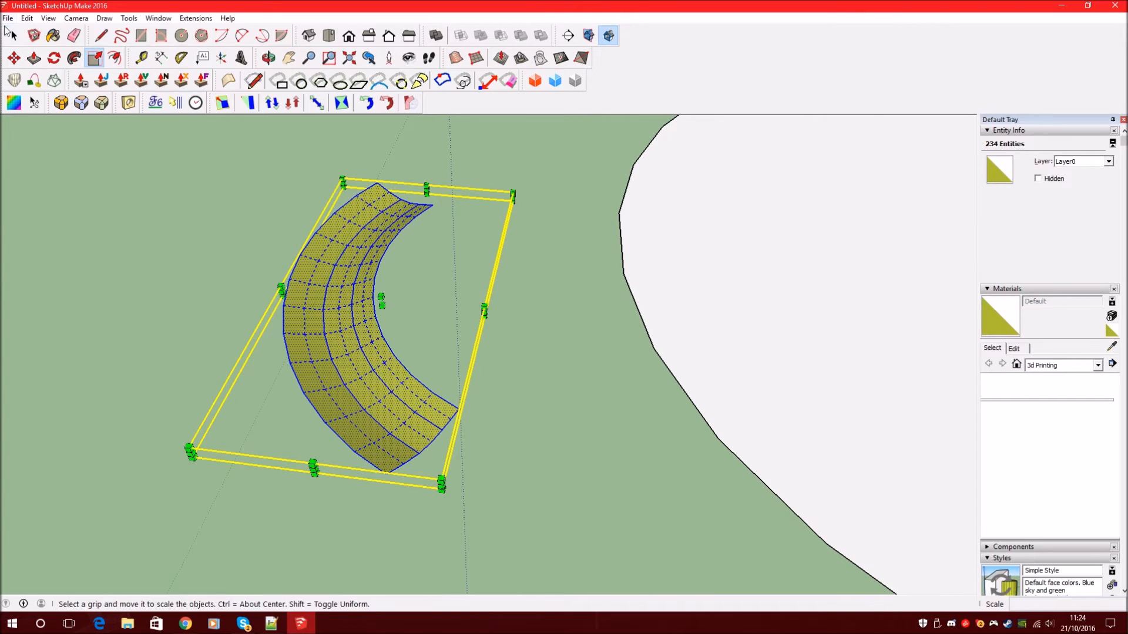
{"action": "left_click", "coordinate": [477, 466]}
- Scale up the whole banked curve beside the kidney-shaped area
{"action": "middle_click_drag", "start_coordinate": [460, 421], "coordinate": [438, 396]}
{"action": "left_click_drag", "start_coordinate": [228, 191], "coordinate": [220, 181]}
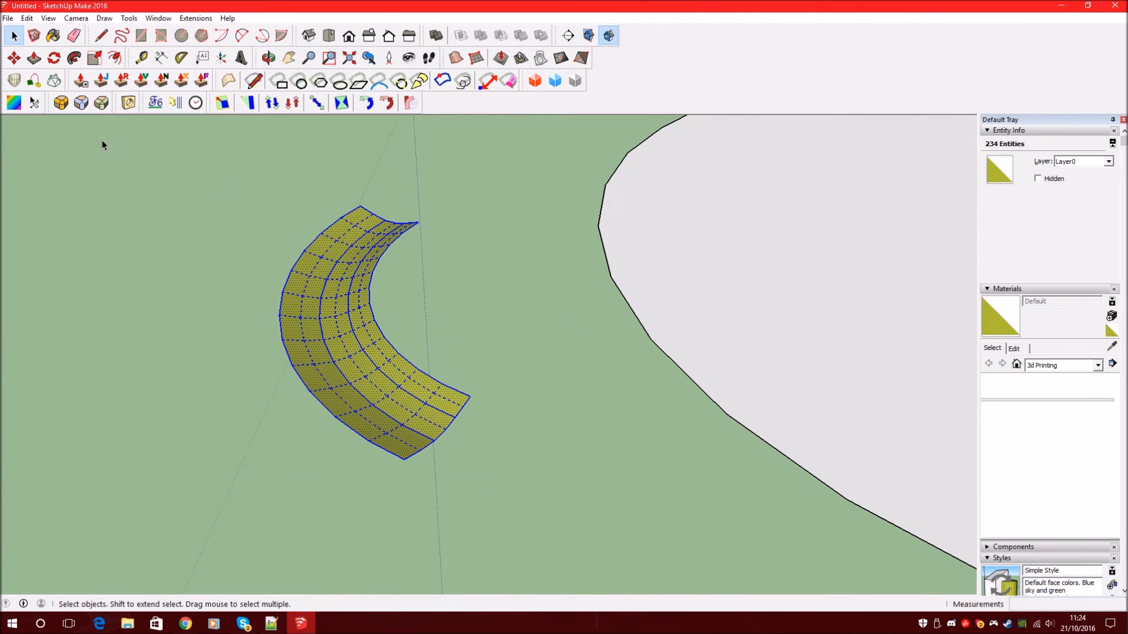
{"action": "left_click", "coordinate": [95, 58]}
{"action": "middle_click_drag", "start_coordinate": [446, 247], "coordinate": [210, 258]}
{"action": "left_click_drag", "start_coordinate": [202, 275], "coordinate": [65, 224]}
{"action": "middle_click_drag", "start_coordinate": [70, 224], "coordinate": [254, 268]}
- Move the enlarged banked curve about 8233 m along the side of the kidney-shaped area
{"action": "key", "text": "m"}
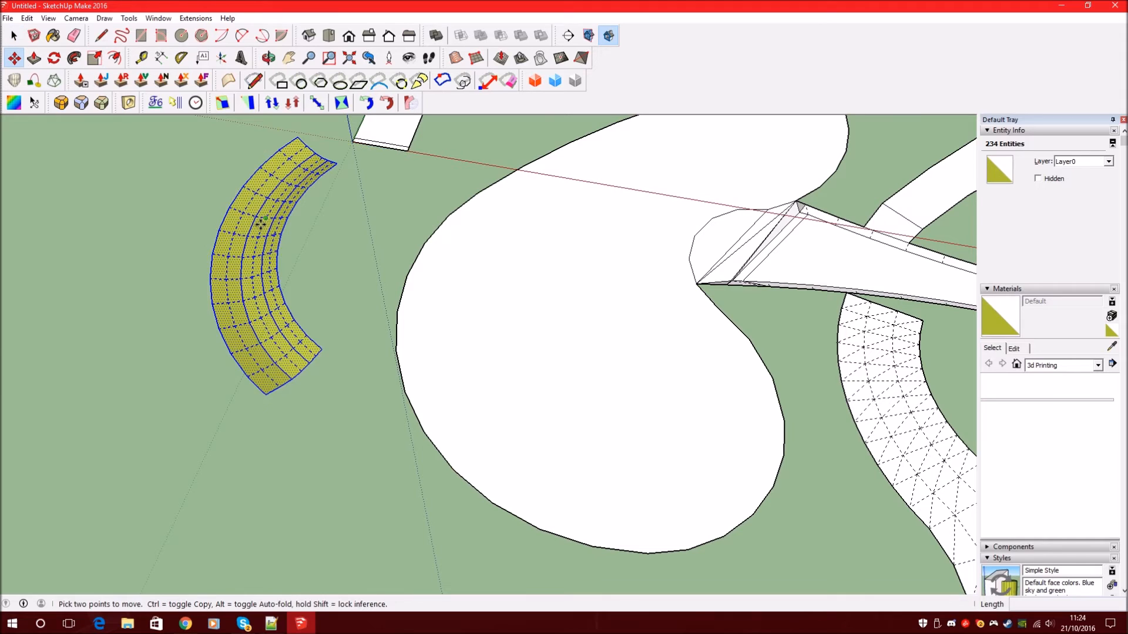
{"action": "left_click", "coordinate": [262, 224]}
{"action": "left_click", "coordinate": [299, 345]}
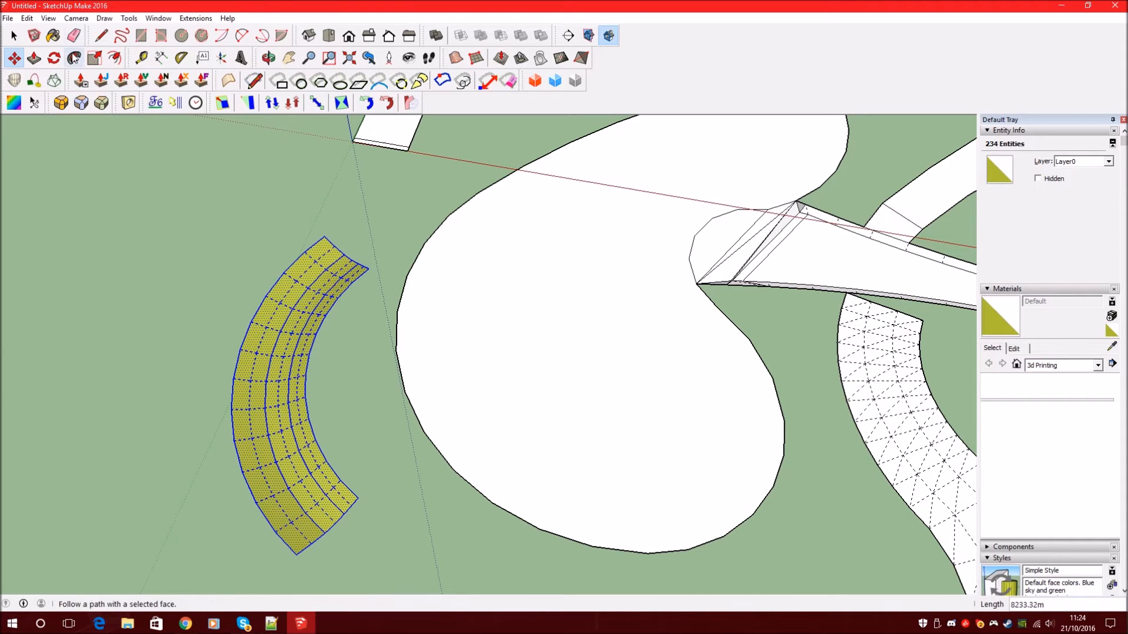
- Rotate the banked curve slightly about its narrow end nearest the origin and reposition it beside the kidney-shaped area
{"action": "left_click", "coordinate": [56, 57]}
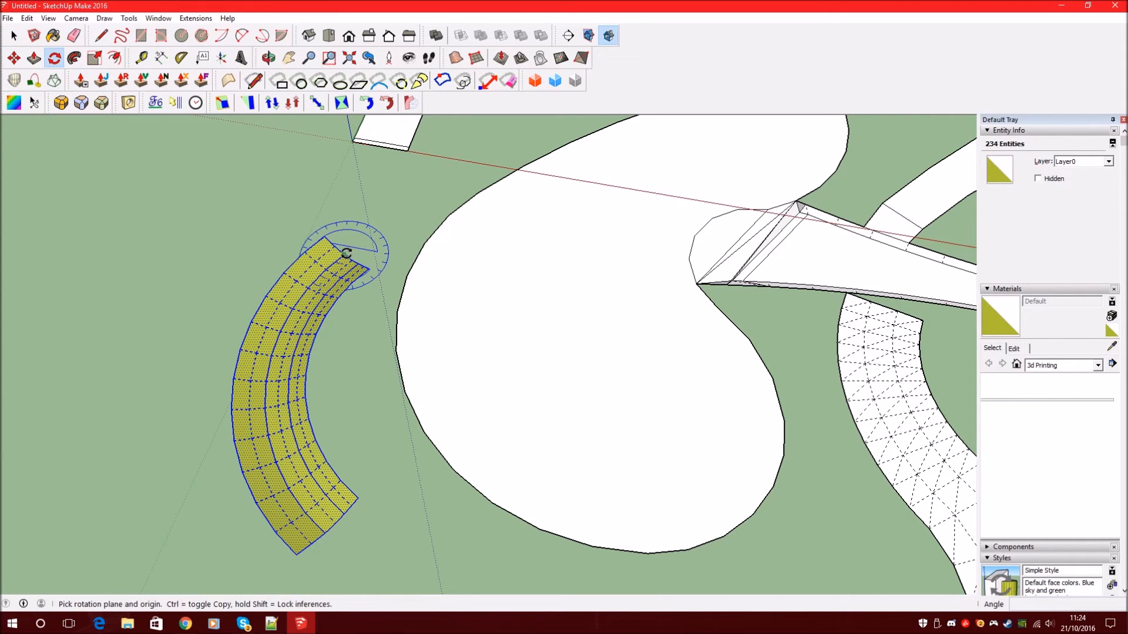
{"action": "left_click", "coordinate": [345, 254]}
{"action": "left_click", "coordinate": [409, 193]}
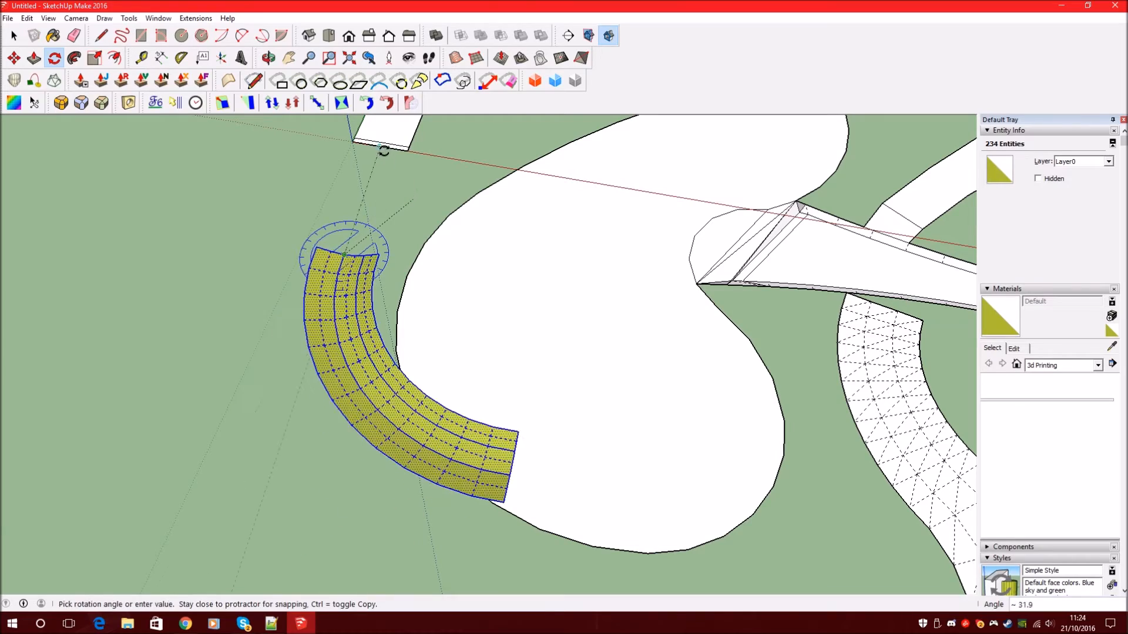
{"action": "left_click", "coordinate": [433, 159]}
{"action": "left_click", "coordinate": [14, 58]}
{"action": "left_click", "coordinate": [299, 356]}
{"action": "scroll", "coordinate": [242, 379], "scroll_direction": "down", "scroll_amount": 3}
{"action": "middle_click_drag", "start_coordinate": [345, 403], "coordinate": [133, 104]}
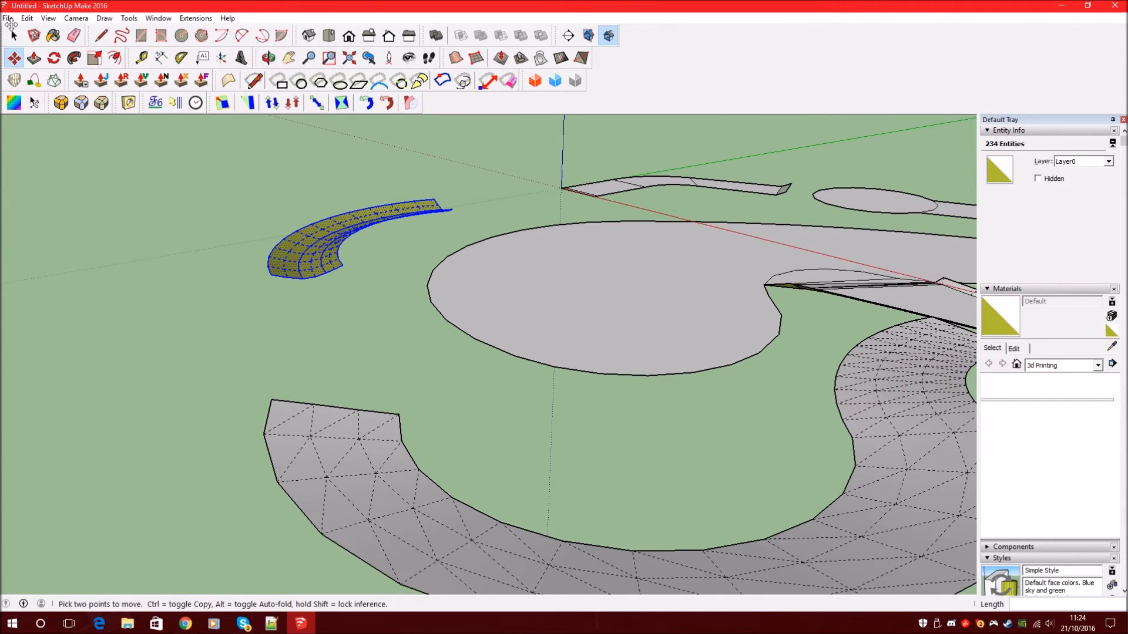
- Reverse all faces of the banked curve so their front sides face up
{"action": "left_click", "coordinate": [14, 35]}
{"action": "left_click", "coordinate": [303, 290]}
{"action": "middle_click_drag", "start_coordinate": [303, 290], "coordinate": [304, 338]}
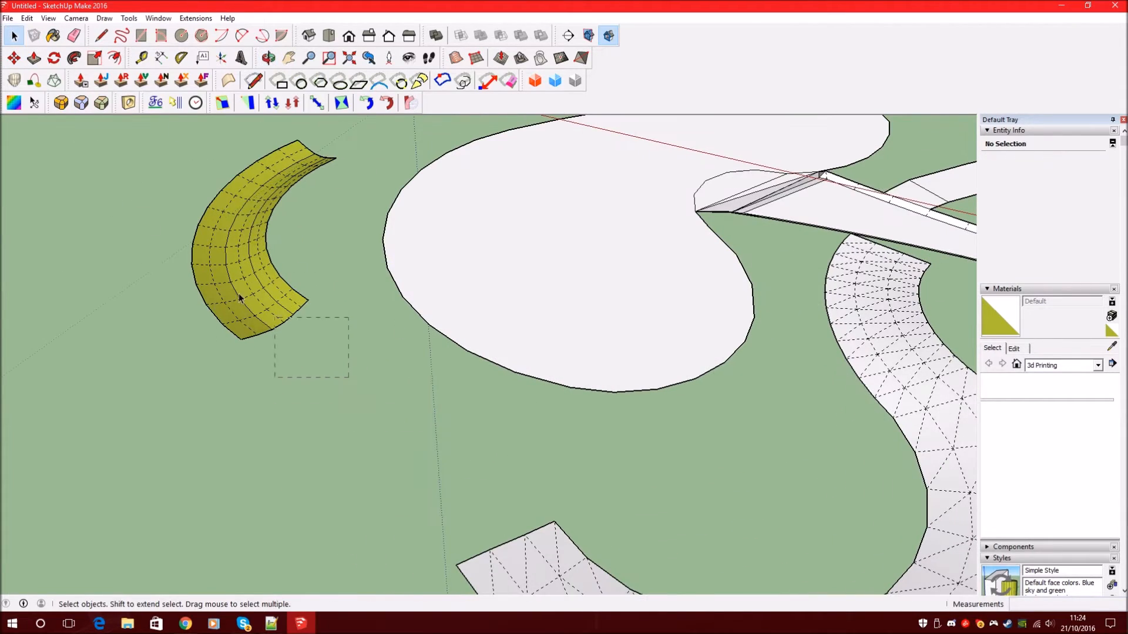
{"action": "left_click_drag", "start_coordinate": [91, 134], "coordinate": [91, 134]}
{"action": "scroll", "coordinate": [246, 246], "scroll_direction": "up", "scroll_amount": 5}
{"action": "right_click", "coordinate": [255, 262]}
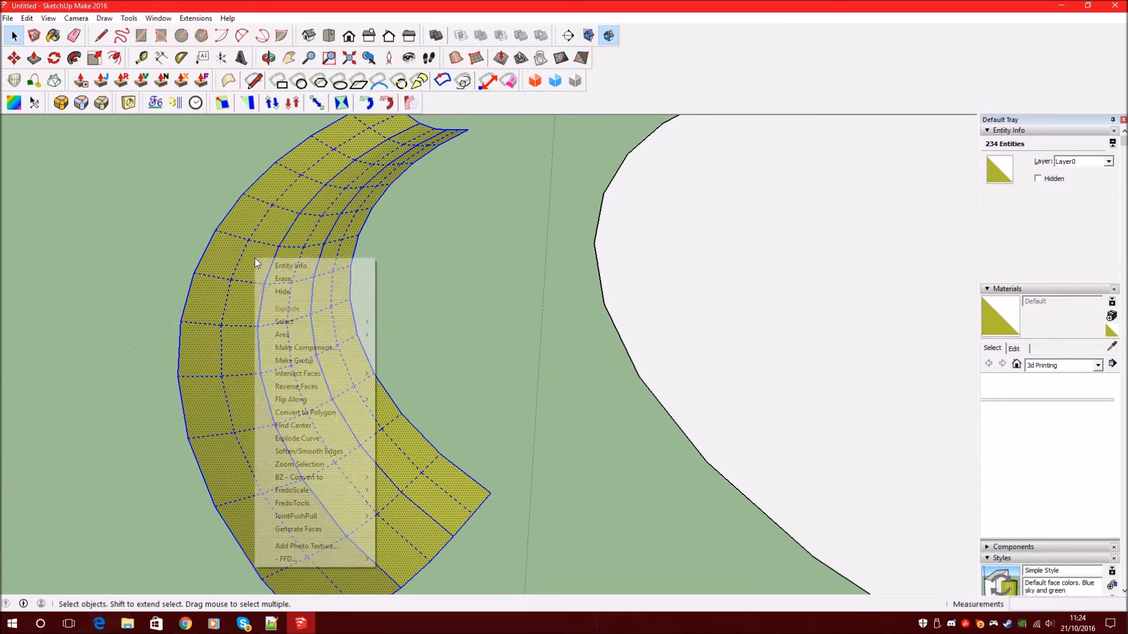
{"action": "left_click", "coordinate": [327, 391]}
{"action": "left_click", "coordinate": [397, 259]}
- Draw two straight edges joining the corners of the S-curve's open end to the corners of the banked curve's near end
{"action": "scroll", "coordinate": [298, 393], "scroll_direction": "down", "scroll_amount": 5}
{"action": "scroll", "coordinate": [359, 370], "scroll_direction": "down", "scroll_amount": 3}
{"action": "mouse_move", "coordinate": [413, 337]}
{"action": "middle_mouse_down"}
{"action": "mouse_move", "coordinate": [448, 408]}
{"action": "mouse_move", "coordinate": [282, 320]}
{"action": "middle_mouse_up"}
{"action": "scroll", "coordinate": [331, 512], "scroll_direction": "up", "scroll_amount": 5}
{"action": "scroll", "coordinate": [330, 458], "scroll_direction": "up", "scroll_amount": 5}
{"action": "scroll", "coordinate": [370, 458], "scroll_direction": "down", "scroll_amount": 3}
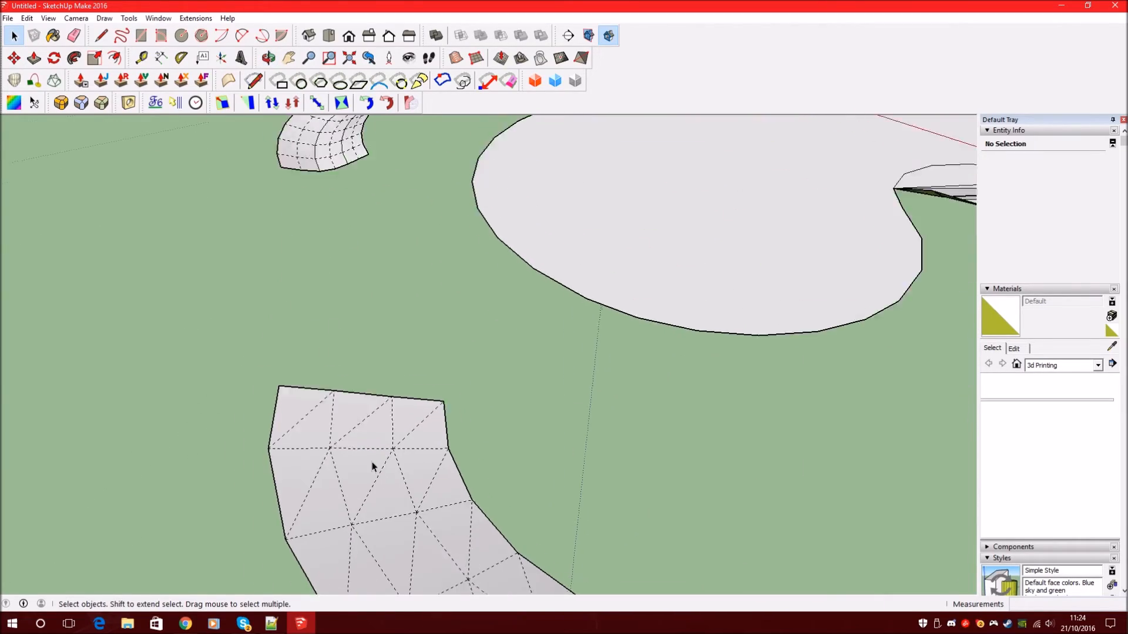
{"action": "mouse_move", "coordinate": [122, 125]}
{"action": "middle_mouse_down"}
{"action": "mouse_move", "coordinate": [670, 299]}
{"action": "mouse_move", "coordinate": [179, 368]}
{"action": "mouse_move", "coordinate": [566, 382]}
{"action": "mouse_move", "coordinate": [481, 329]}
{"action": "middle_mouse_up"}
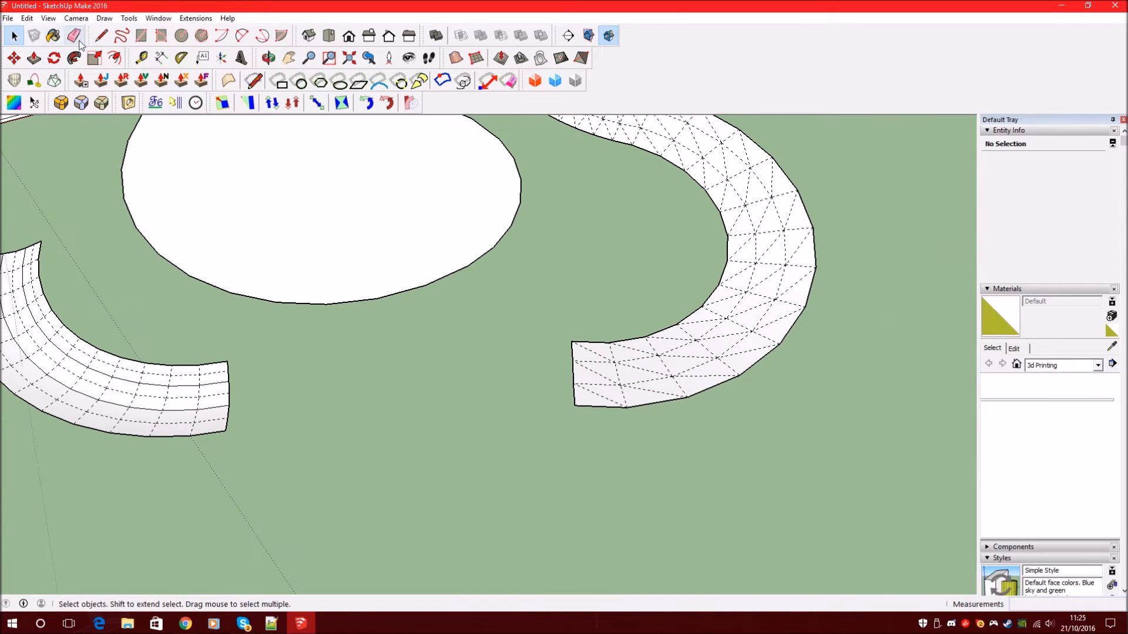
{"action": "left_click", "coordinate": [101, 35]}
{"action": "left_click", "coordinate": [571, 342]}
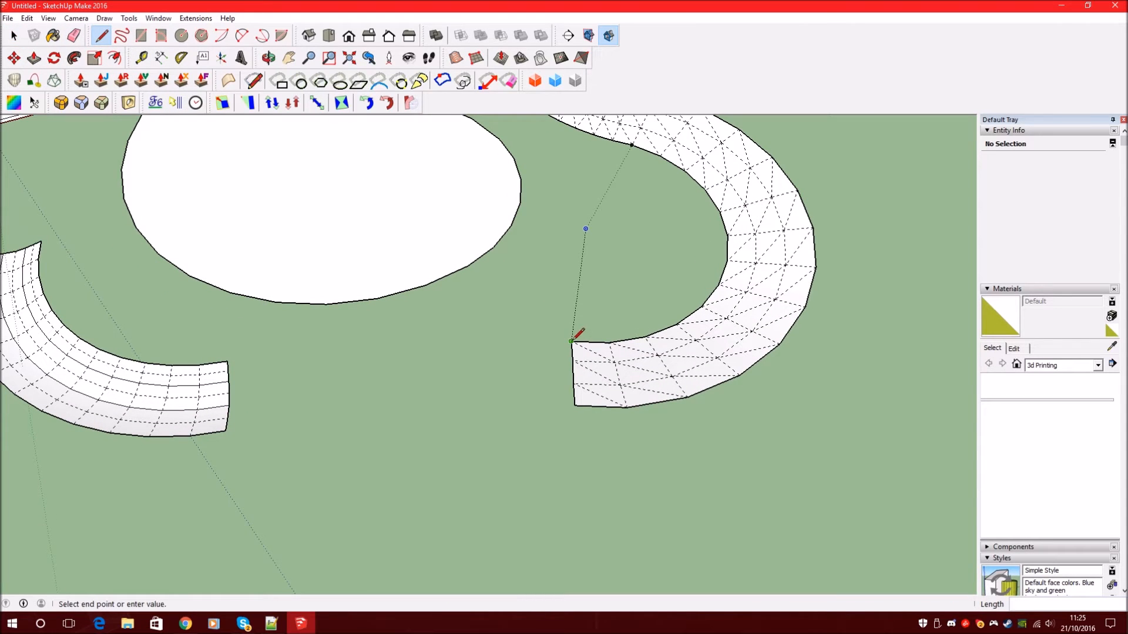
{"action": "left_click", "coordinate": [227, 362]}
{"action": "key", "text": "Escape"}
{"action": "left_click", "coordinate": [575, 405]}
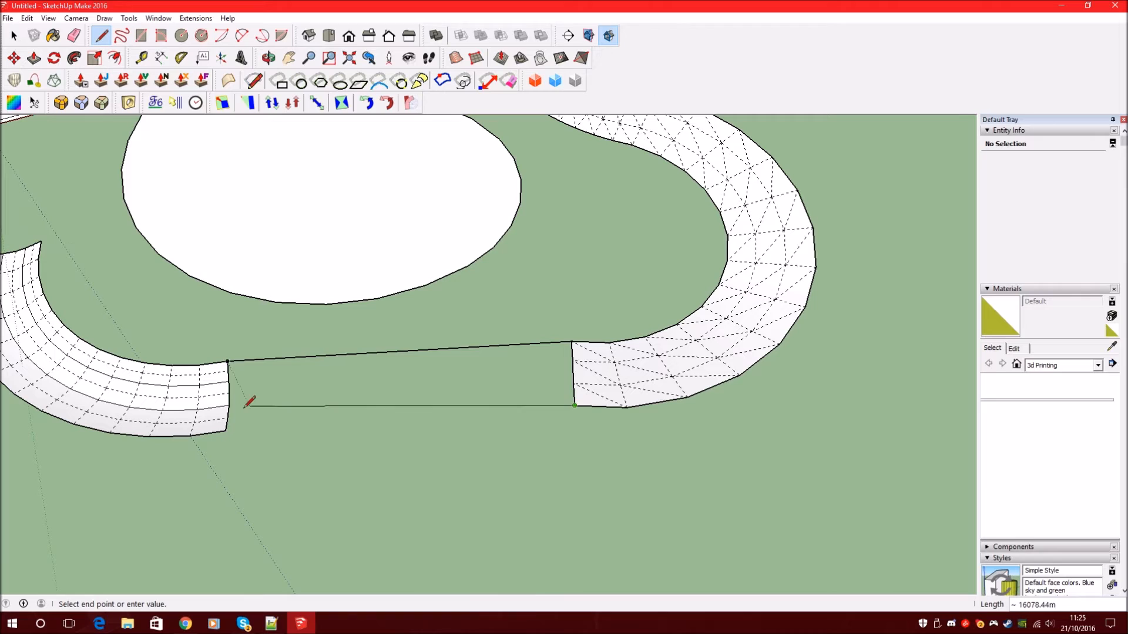
{"action": "scroll", "coordinate": [349, 397], "scroll_direction": "up", "scroll_amount": 3}
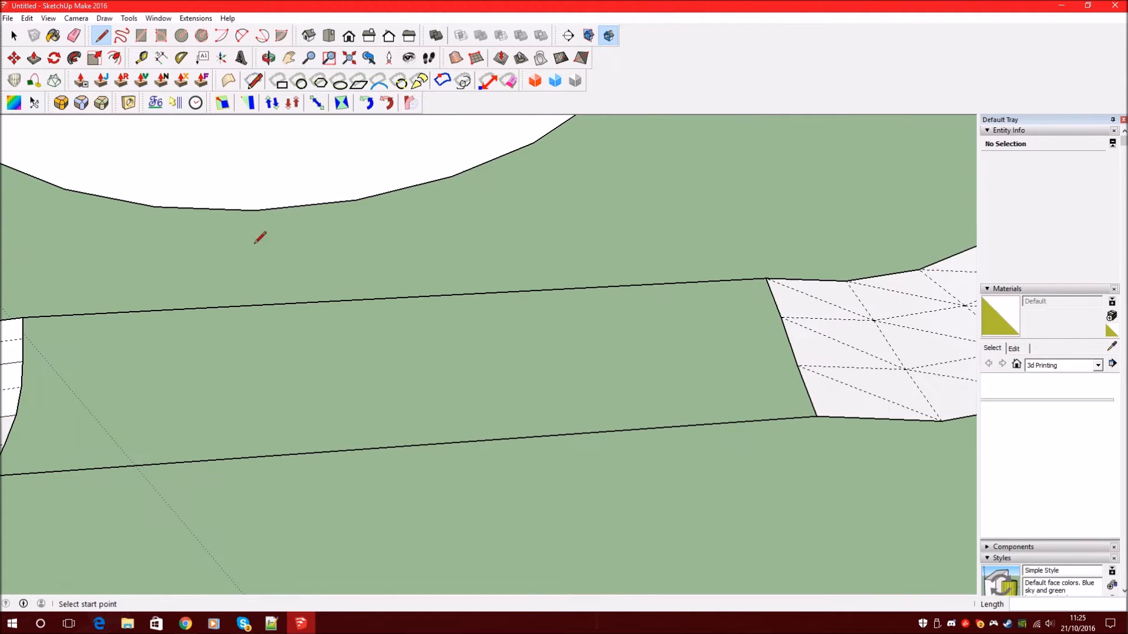
{"action": "scroll", "coordinate": [437, 309], "scroll_direction": "down", "scroll_amount": 2}
{"action": "key", "text": "space"}
- Draw three cross edges between the two connecting edges, near the middle of the gap between the curves
{"action": "left_click", "coordinate": [101, 37]}
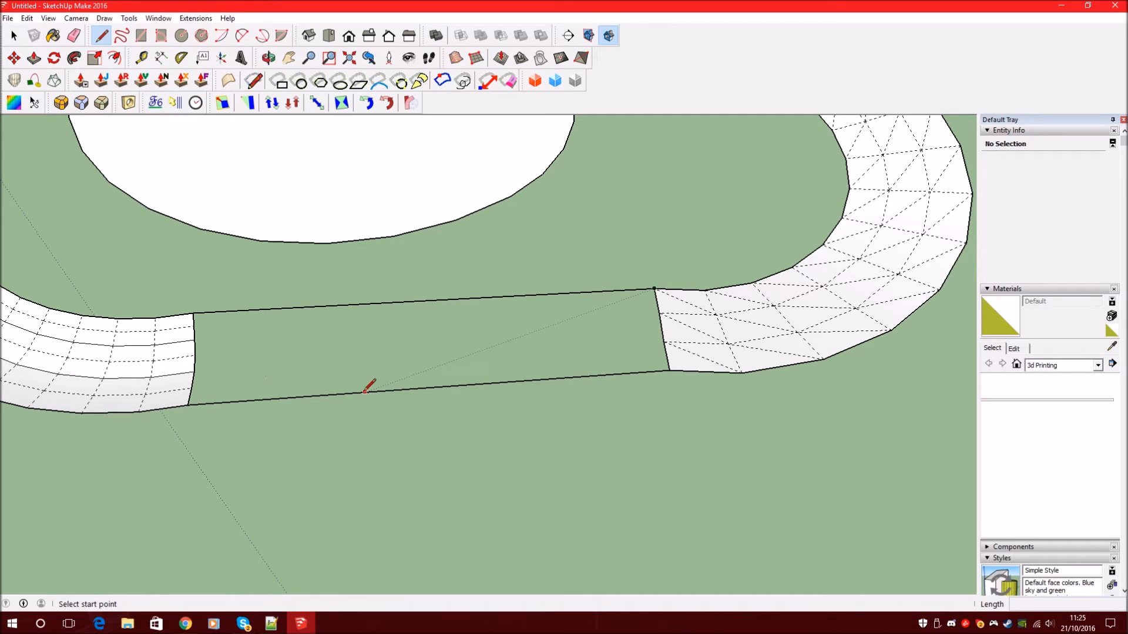
{"action": "left_click", "coordinate": [428, 387]}
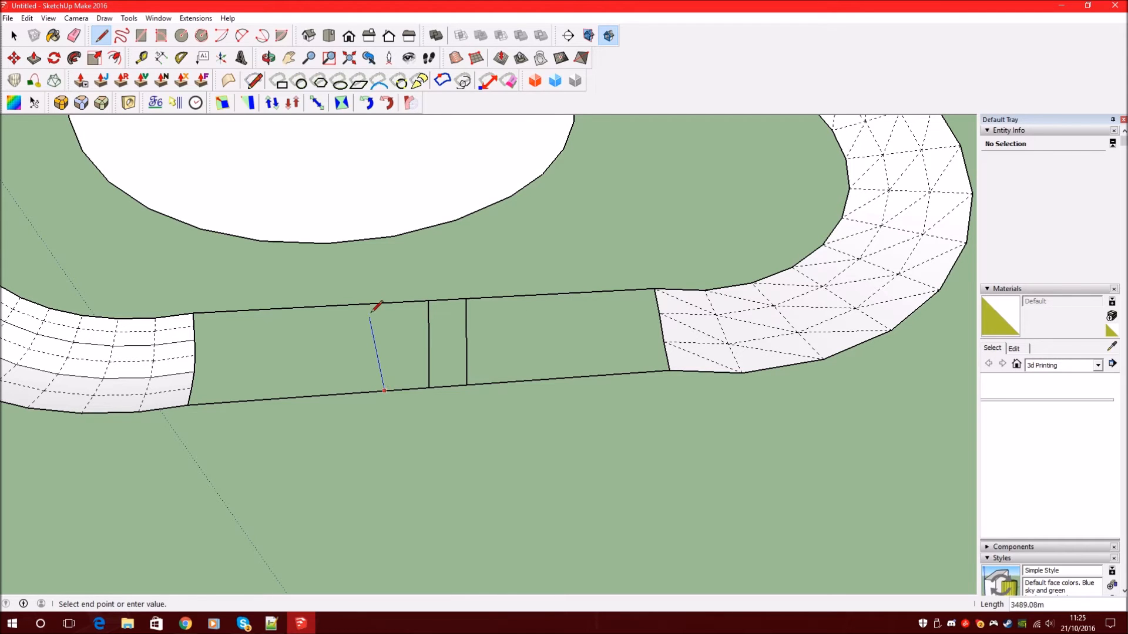
{"action": "scroll", "coordinate": [466, 352], "scroll_direction": "up", "scroll_amount": 2}
{"action": "key", "text": "Escape"}
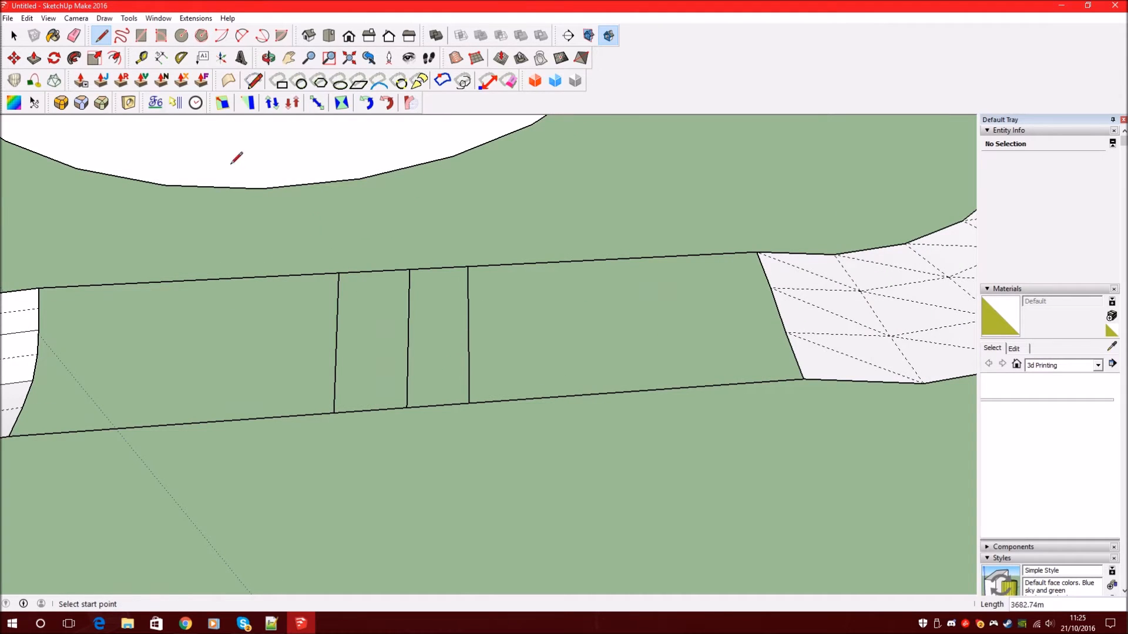
- Raise the middle cross edge vertically to form a ramp peak
{"action": "left_click", "coordinate": [15, 37]}
{"action": "left_click_drag", "start_coordinate": [394, 317], "coordinate": [393, 316]}
{"action": "middle_click_drag", "start_coordinate": [437, 350], "coordinate": [408, 229]}
{"action": "left_click", "coordinate": [13, 58]}
{"action": "left_click", "coordinate": [407, 335]}
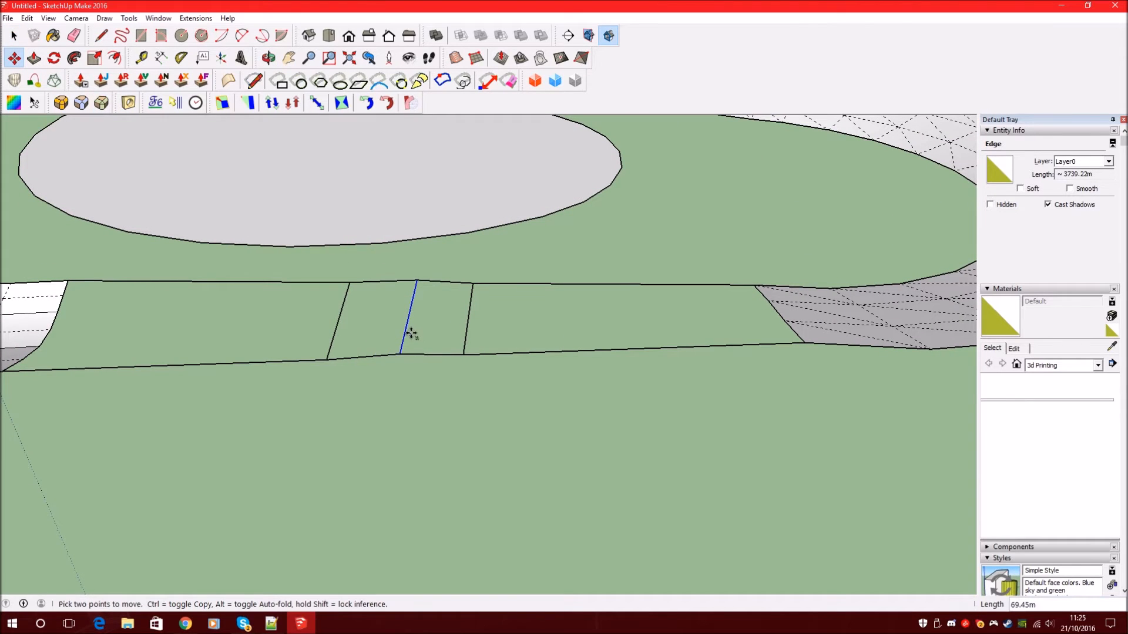
{"action": "left_click", "coordinate": [415, 302]}
{"action": "middle_click_drag", "start_coordinate": [415, 302], "coordinate": [252, 160]}
{"action": "key", "text": "space"}
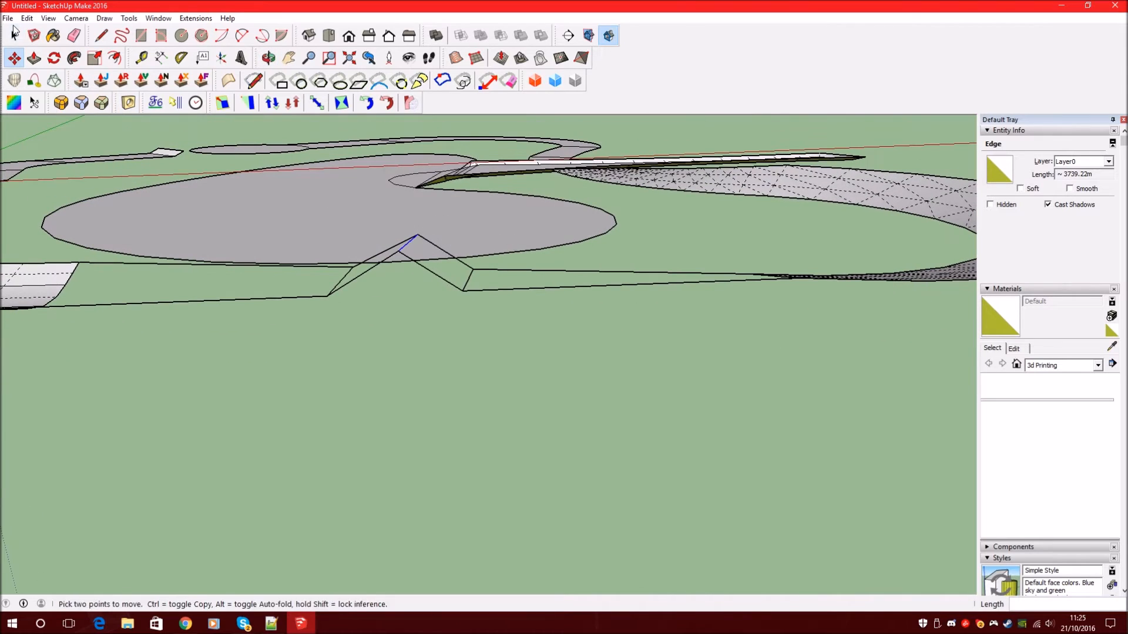
- Raise the cross edge nearest the S-curve slightly, keeping it lower than the peak edge
{"action": "middle_click_drag", "start_coordinate": [417, 258], "coordinate": [496, 369]}
{"action": "left_click_drag", "start_coordinate": [576, 478], "coordinate": [506, 453]}
{"action": "scroll", "coordinate": [556, 426], "scroll_direction": "up", "scroll_amount": 1}
{"action": "middle_click_drag", "start_coordinate": [547, 422], "coordinate": [490, 391]}
{"action": "left_click", "coordinate": [15, 57]}
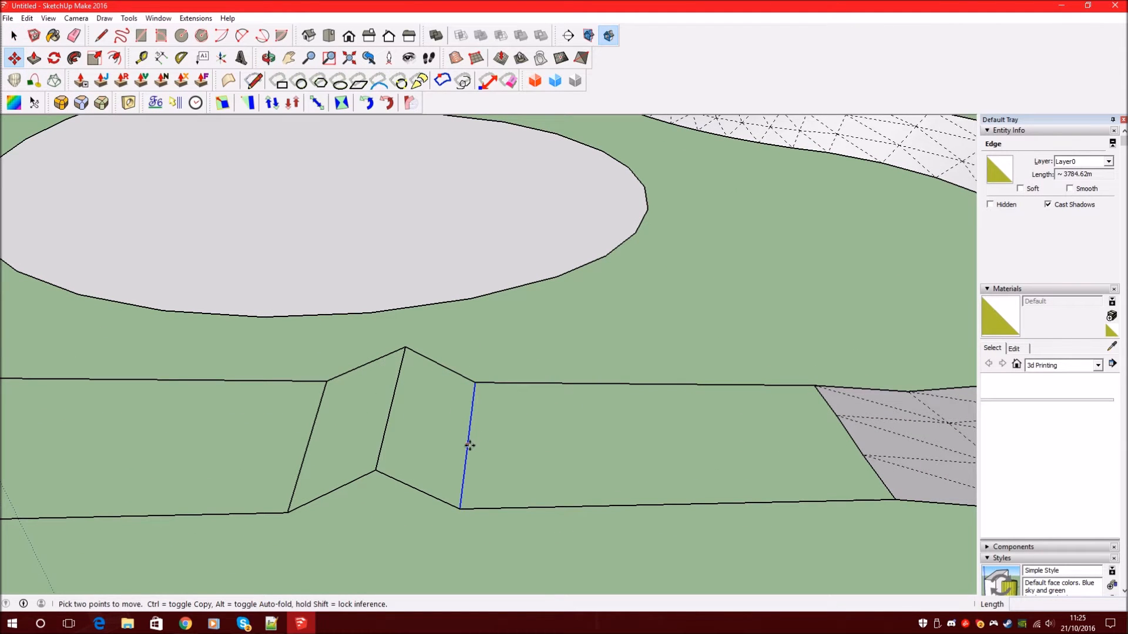
{"action": "middle_click_drag", "start_coordinate": [471, 433], "coordinate": [386, 272]}
{"action": "scroll", "coordinate": [385, 272], "scroll_direction": "down", "scroll_amount": 3}
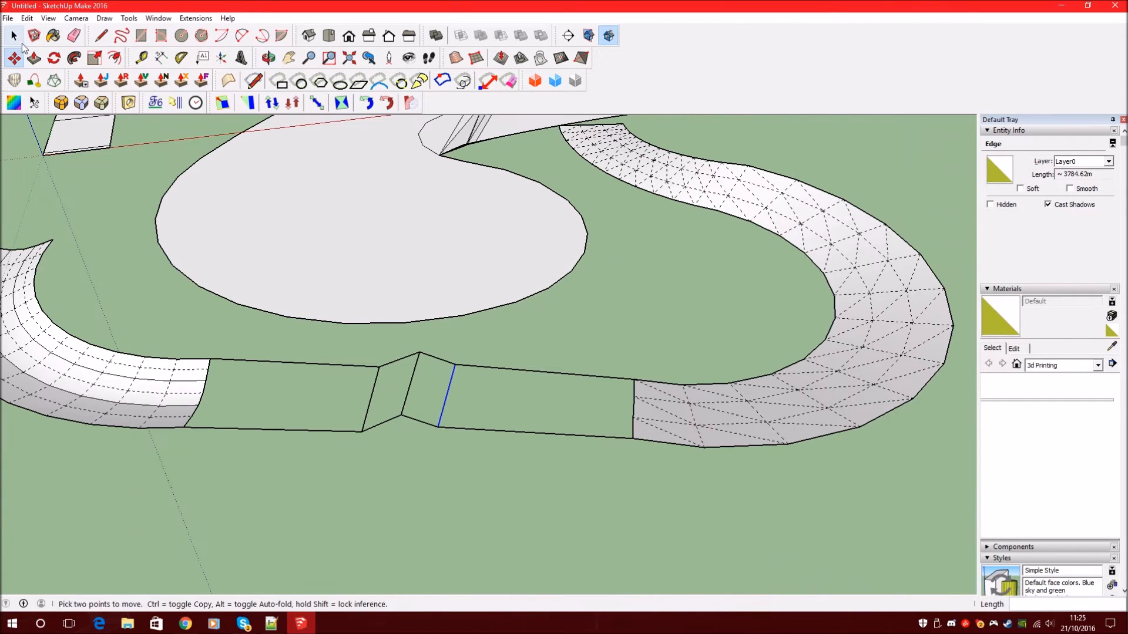
- Delete the long connecting edges and the ramp's side edges, leaving only the three cross edges between the curves
{"action": "left_click", "coordinate": [17, 38]}
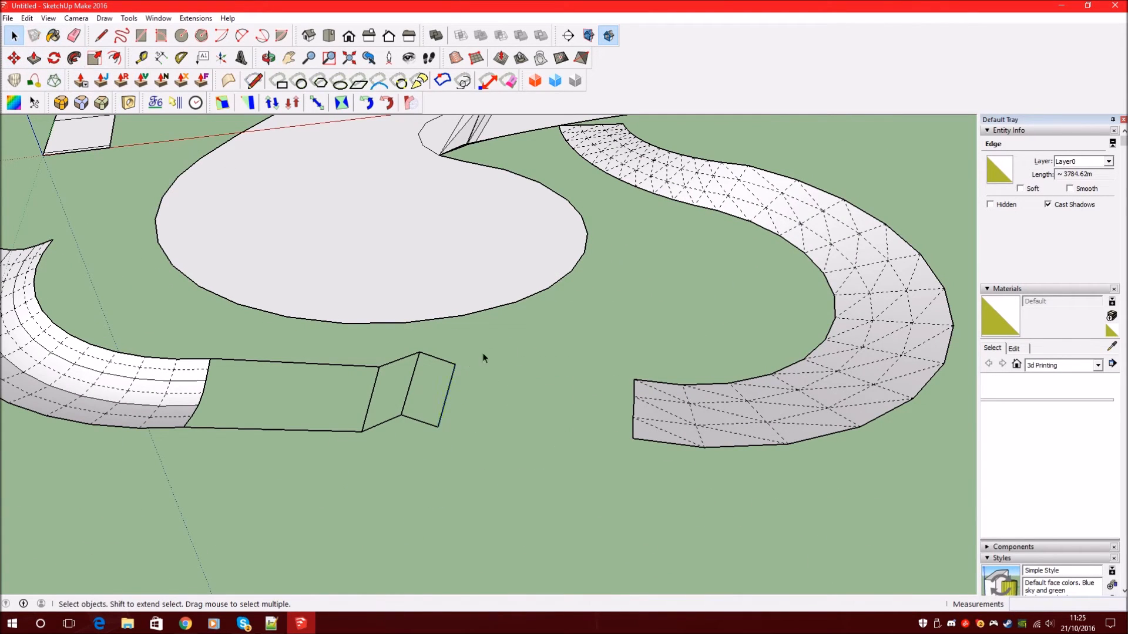
{"action": "left_click", "coordinate": [426, 440]}
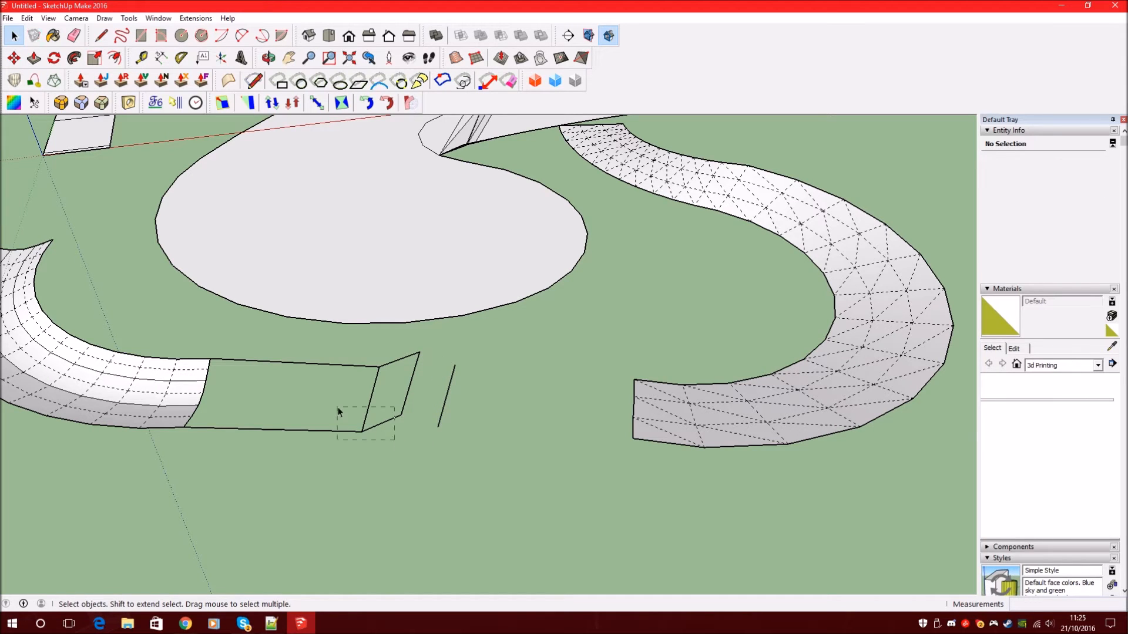
{"action": "key", "text": "ctrl+z"}
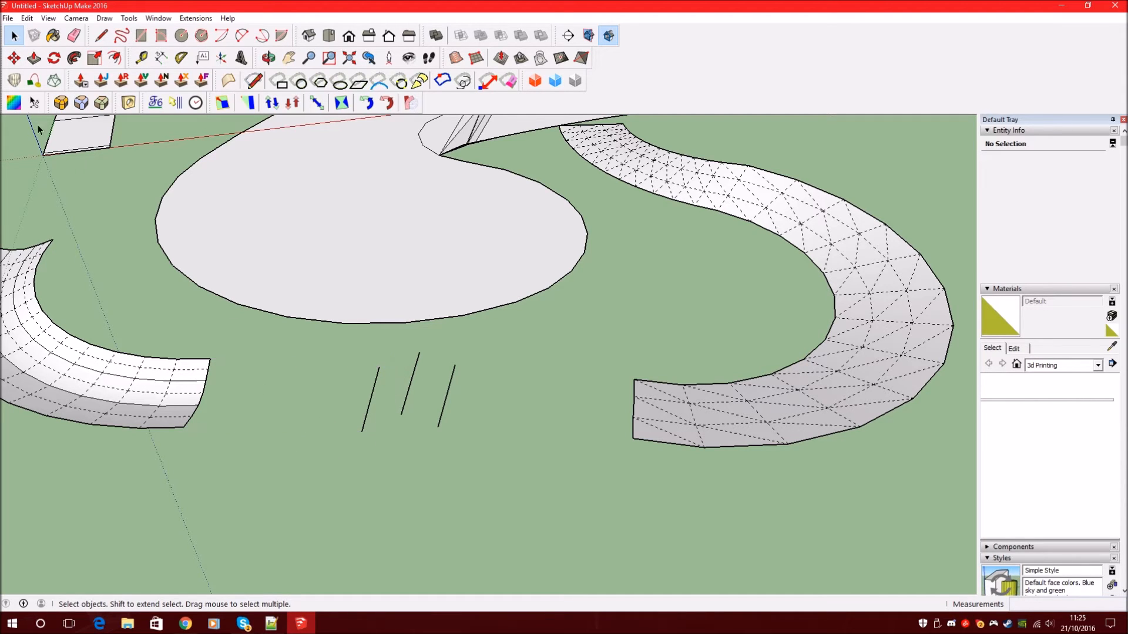
- Start Loft by Spline and pick the S-curve's open end and the three cross edges in order as contours 1 to 4
{"action": "left_click", "coordinate": [14, 80]}
{"action": "left_click", "coordinate": [634, 415]}
{"action": "middle_click_drag", "start_coordinate": [567, 491], "coordinate": [331, 414]}
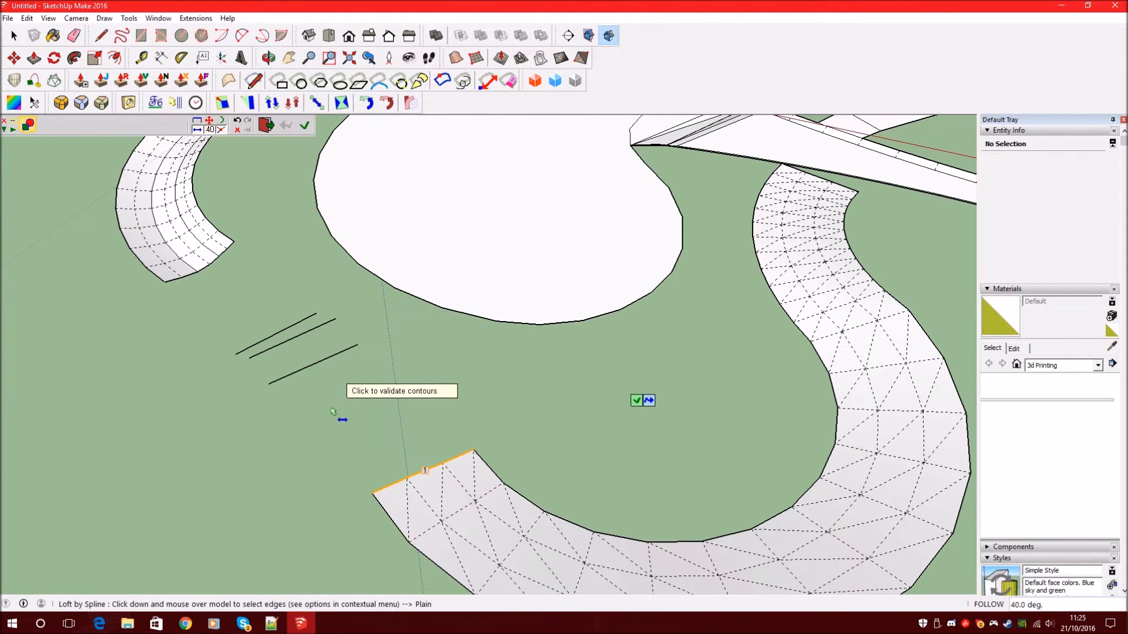
{"action": "left_click", "coordinate": [315, 364]}
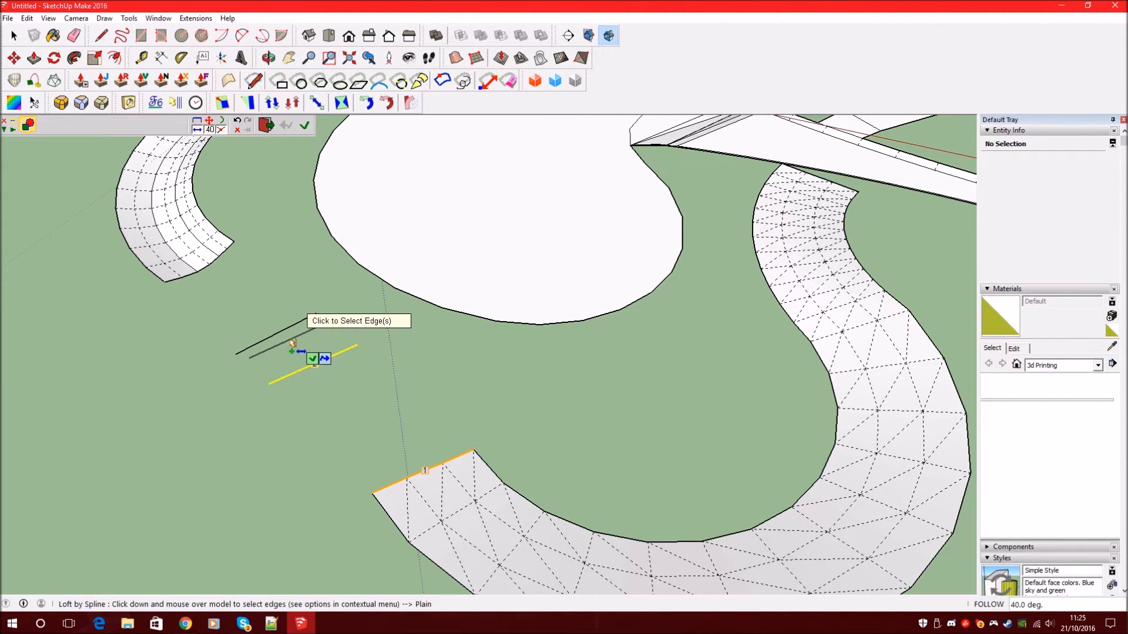
{"action": "left_click", "coordinate": [293, 337]}
{"action": "left_click", "coordinate": [276, 333]}
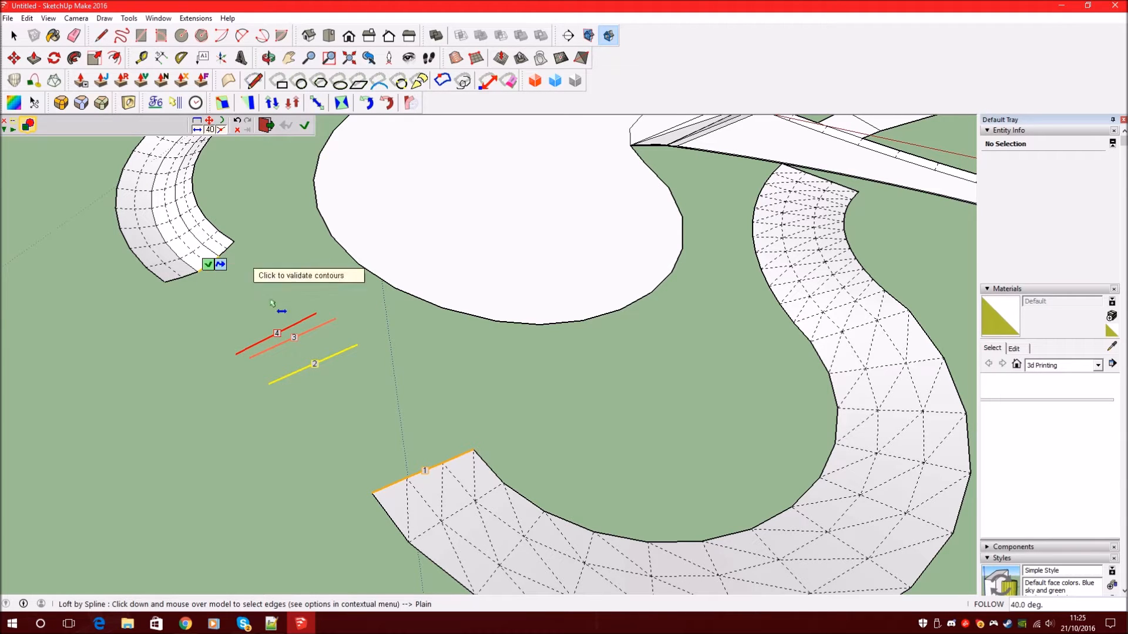
- Add the full end profile of the banked curve as contour 5 and validate it
{"action": "scroll", "coordinate": [170, 246], "scroll_direction": "up", "scroll_amount": 5}
{"action": "left_click", "coordinate": [296, 332]}
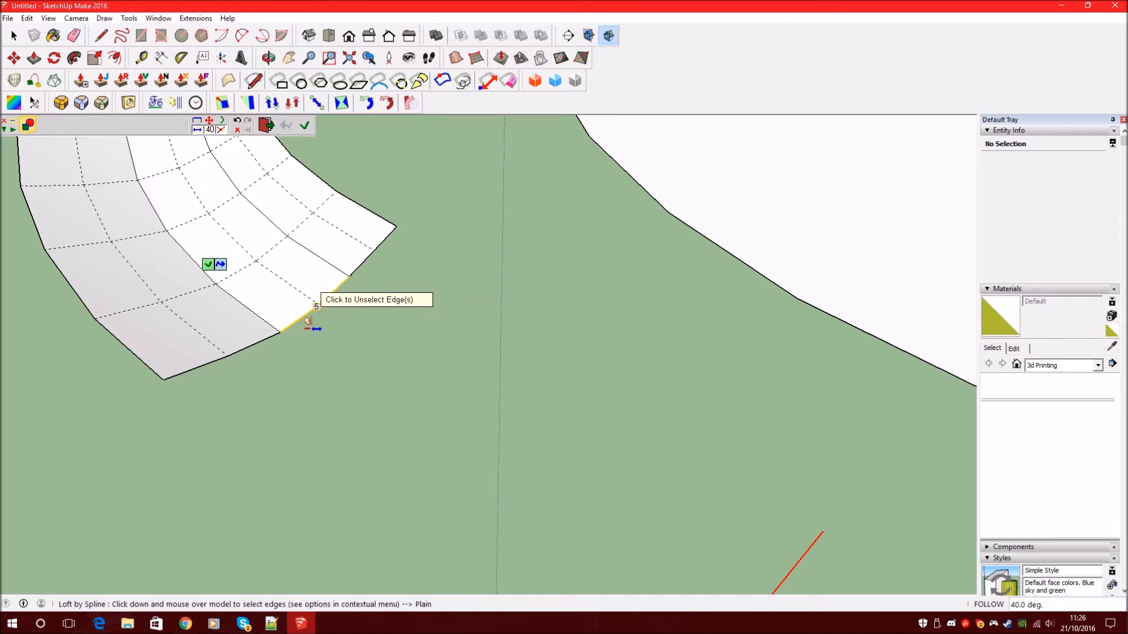
{"action": "left_click", "coordinate": [268, 341]}
{"action": "left_click", "coordinate": [375, 255]}
{"action": "scroll", "coordinate": [249, 230], "scroll_direction": "down", "scroll_amount": 5}
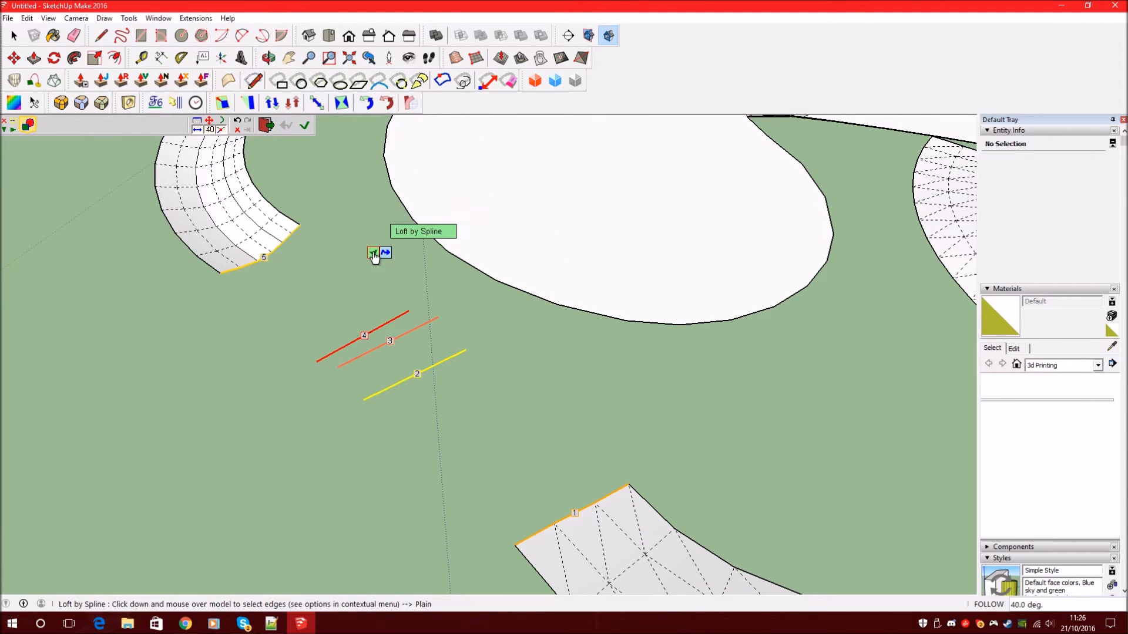
- Generate the lofted ramp road through the five contours, using 5 segments and 5% simplification
{"action": "left_click", "coordinate": [305, 127]}
{"action": "middle_click_drag", "start_coordinate": [389, 348], "coordinate": [356, 256]}
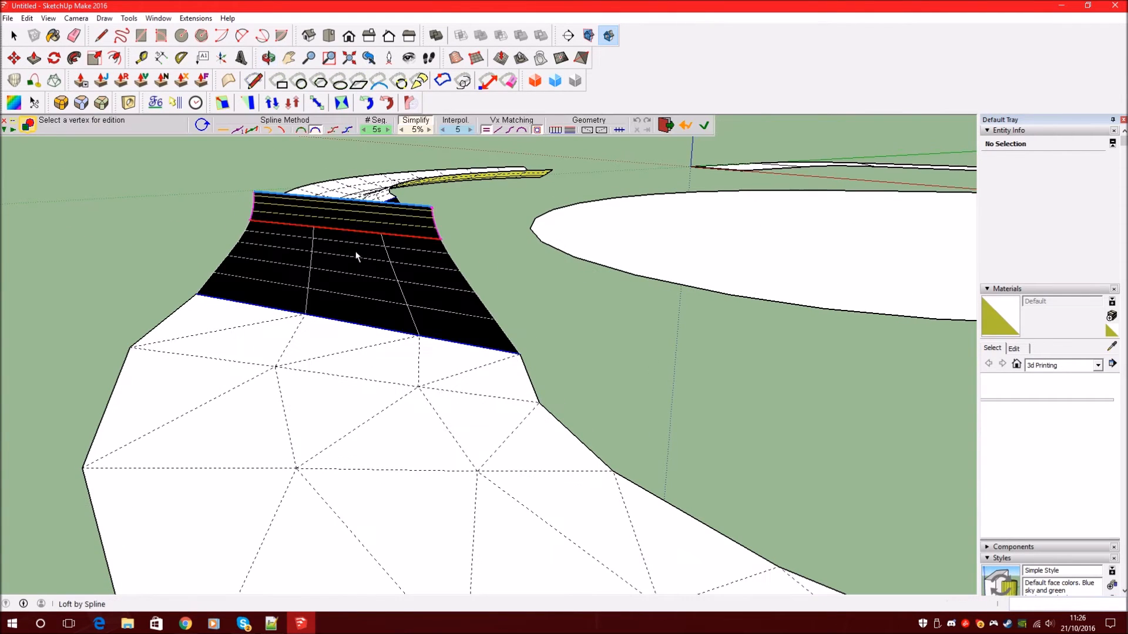
{"action": "left_click", "coordinate": [705, 125]}
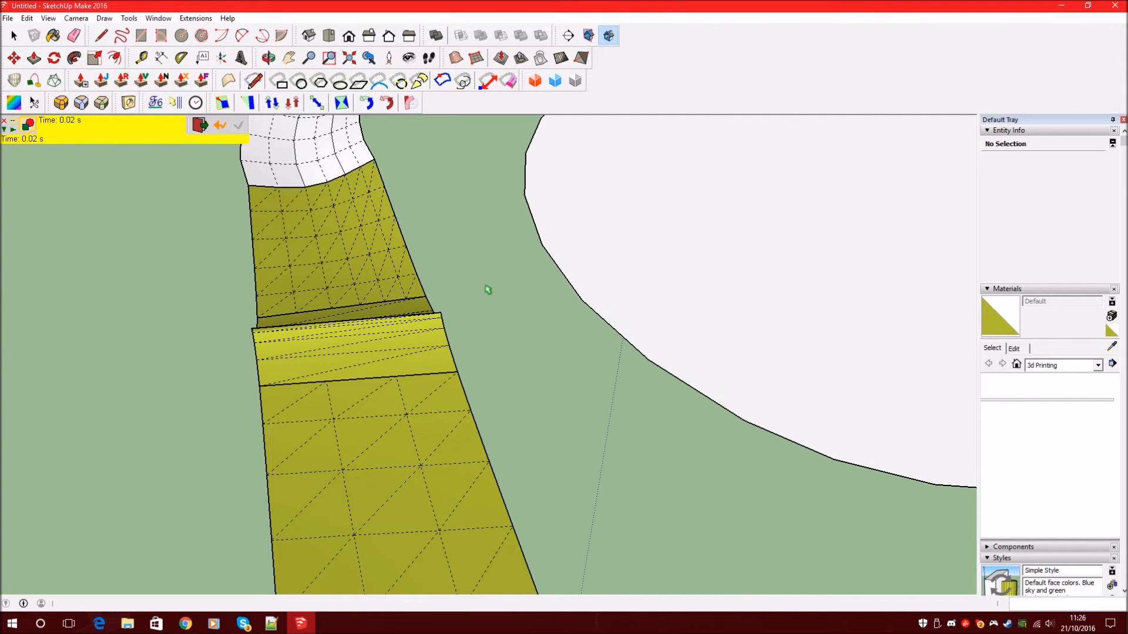
{"action": "scroll", "coordinate": [457, 287], "scroll_direction": "down", "scroll_amount": 2}
{"action": "middle_click_drag", "start_coordinate": [453, 282], "coordinate": [365, 252]}
- Explode the lofted ramp road group between the S-curve and the banked curve
{"action": "left_click", "coordinate": [323, 238]}
{"action": "left_click", "coordinate": [517, 443]}
{"action": "left_click", "coordinate": [411, 363]}
{"action": "right_click", "coordinate": [379, 343]}
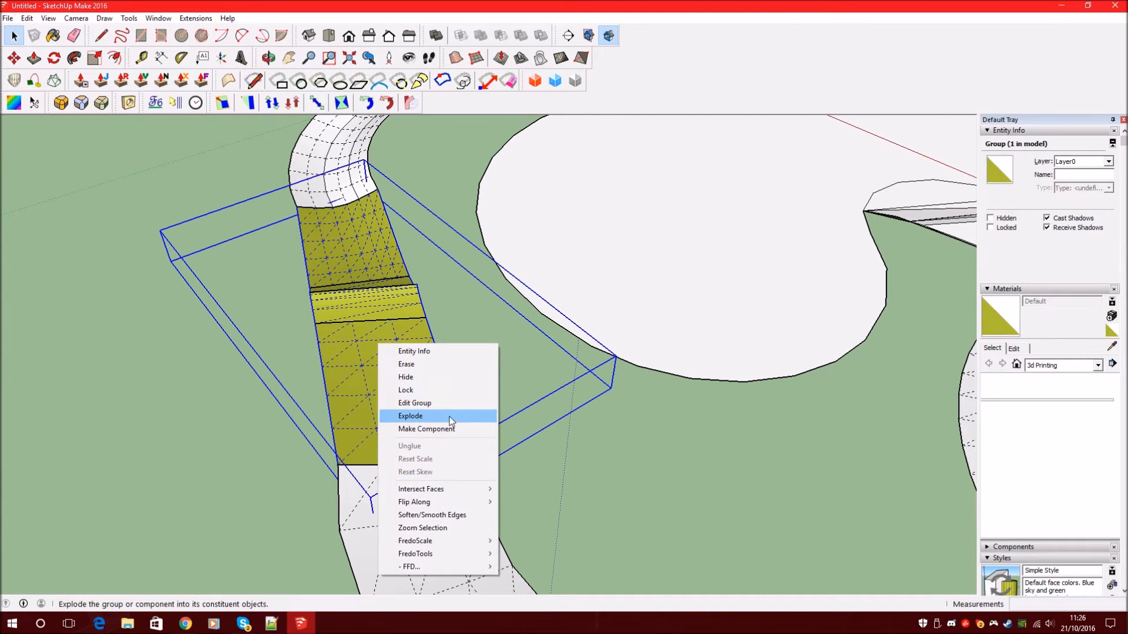
{"action": "left_click", "coordinate": [676, 424]}
{"action": "left_click", "coordinate": [390, 345]}
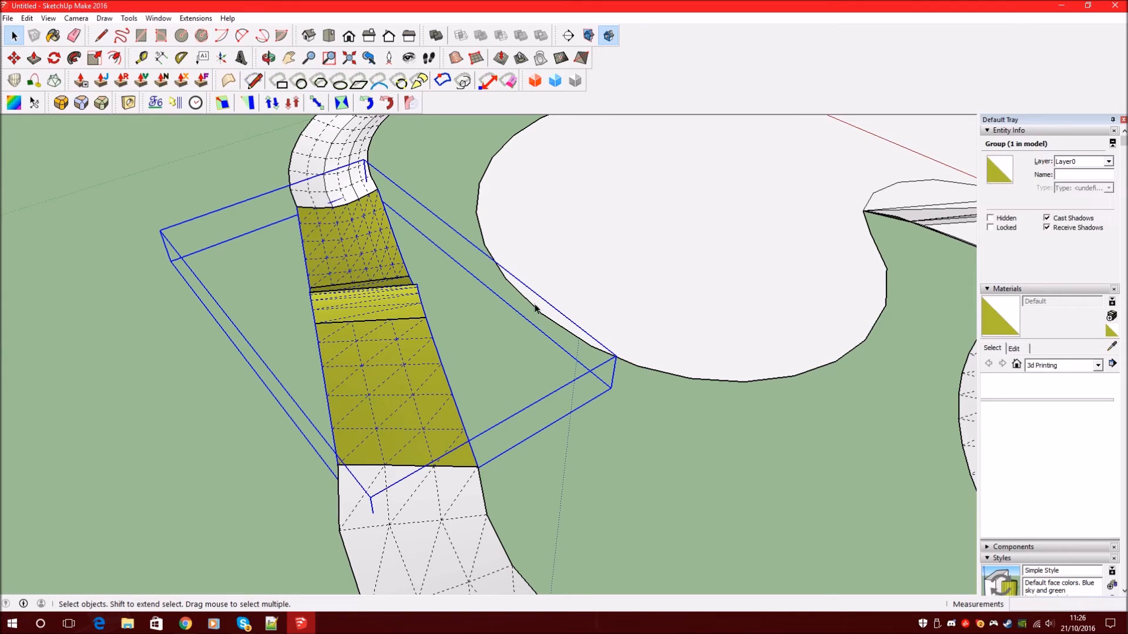
{"action": "right_click", "coordinate": [363, 349]}
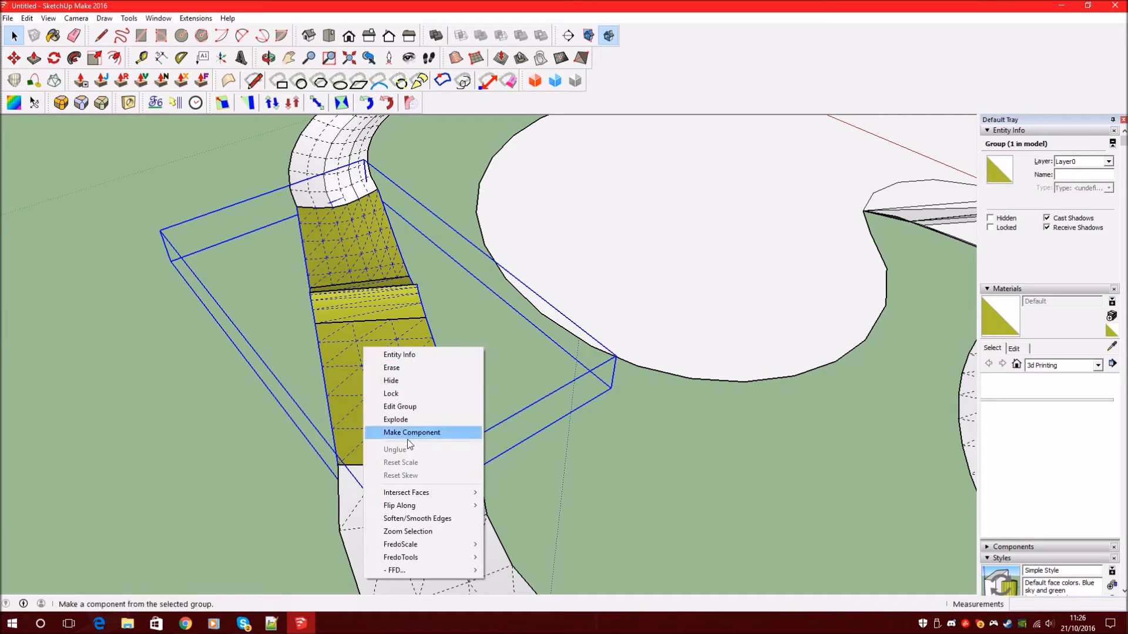
{"action": "left_click", "coordinate": [405, 407]}
{"action": "left_click", "coordinate": [559, 407]}
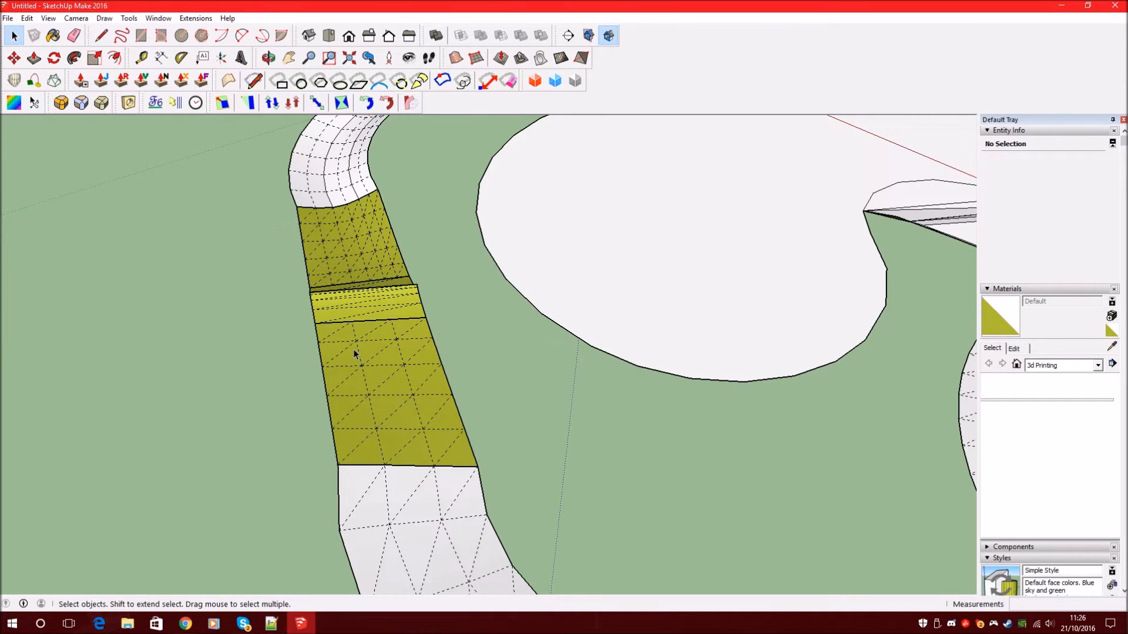
{"action": "right_click", "coordinate": [357, 351]}
{"action": "left_click", "coordinate": [418, 418]}
{"action": "left_click", "coordinate": [600, 445]}
- Select all of the ramp road's geometry and reverse its faces, then clear the selection
{"action": "middle_click_drag", "start_coordinate": [600, 445], "coordinate": [725, 423]}
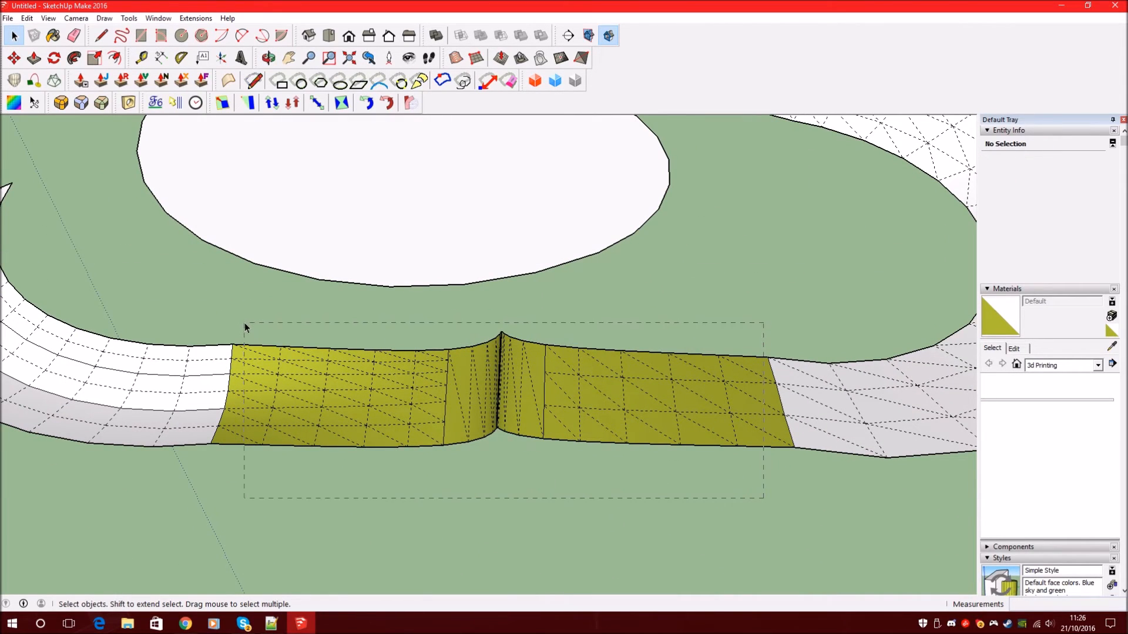
{"action": "left_click_drag", "start_coordinate": [245, 324], "coordinate": [245, 324]}
{"action": "right_click", "coordinate": [460, 380]}
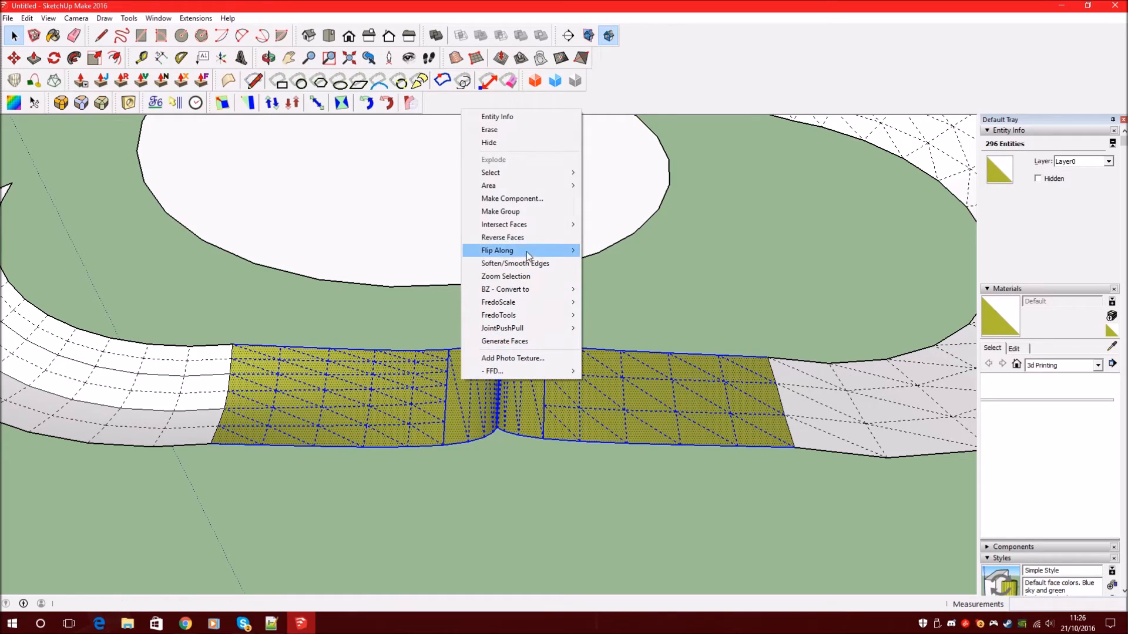
{"action": "left_click", "coordinate": [502, 237]}
{"action": "middle_click_drag", "start_coordinate": [503, 237], "coordinate": [439, 252]}
{"action": "left_click", "coordinate": [518, 328]}
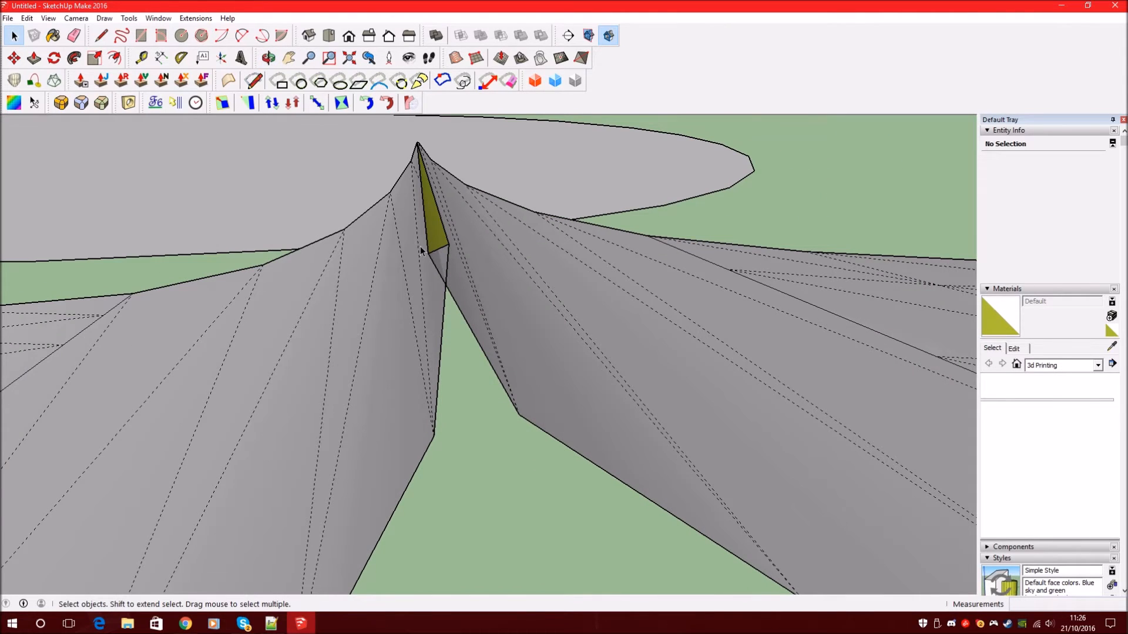
- Try to close the gap under the ramp's peak by moving its loose inner corner onto the adjacent corner
{"action": "scroll", "coordinate": [420, 245], "scroll_direction": "up", "scroll_amount": 1}
{"action": "left_click", "coordinate": [13, 58]}
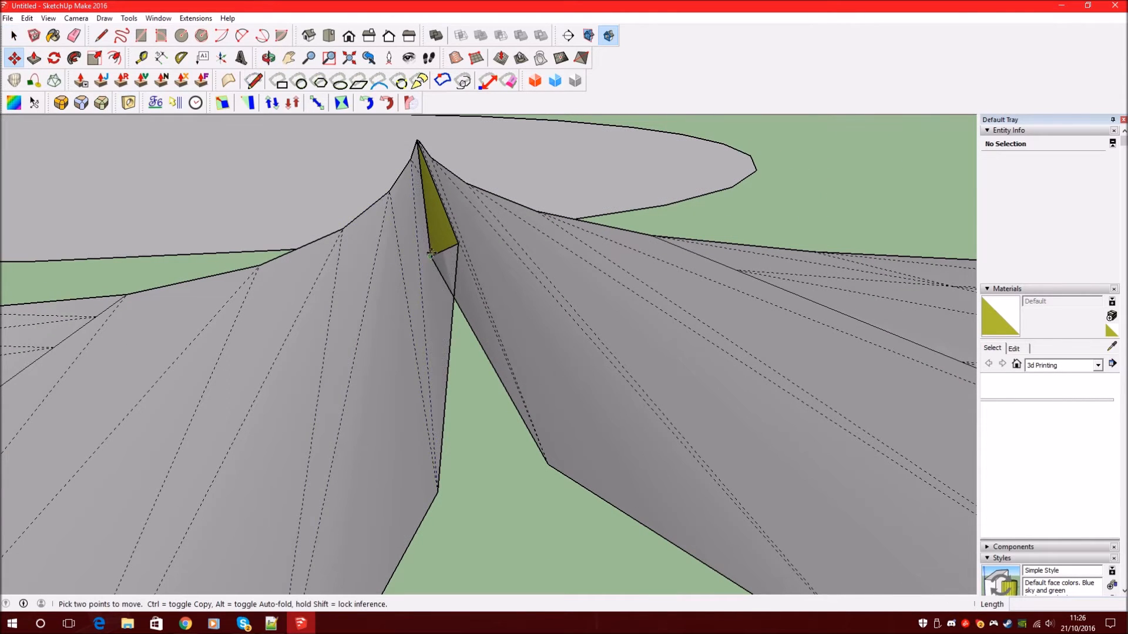
{"action": "left_click", "coordinate": [433, 252]}
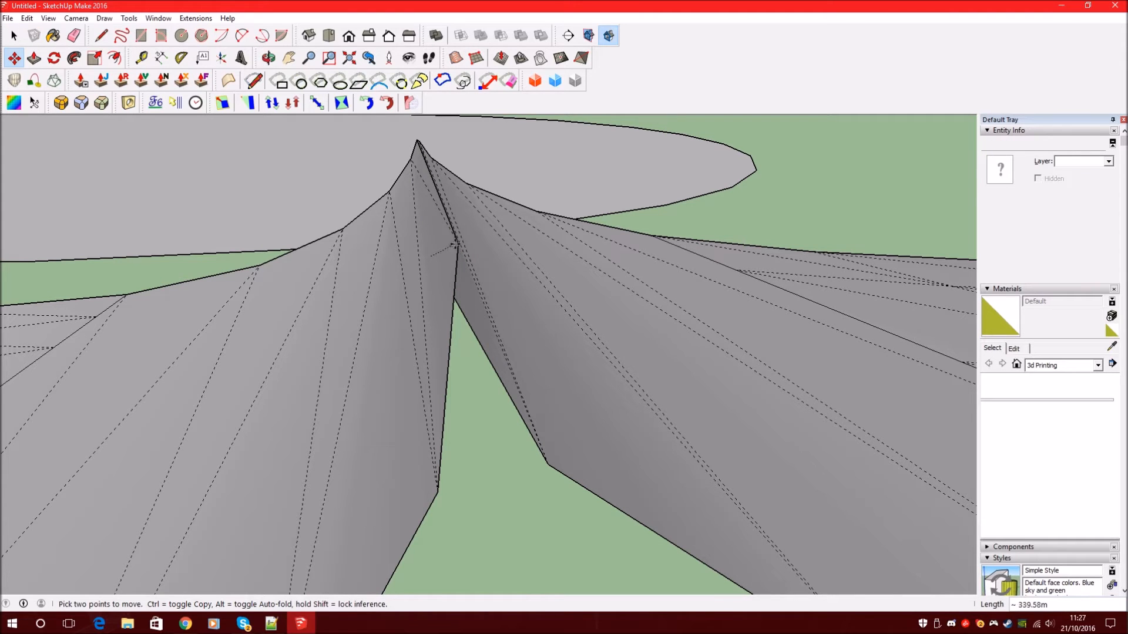
{"action": "middle_click_drag", "start_coordinate": [533, 268], "coordinate": [430, 254]}
{"action": "left_click", "coordinate": [488, 271]}
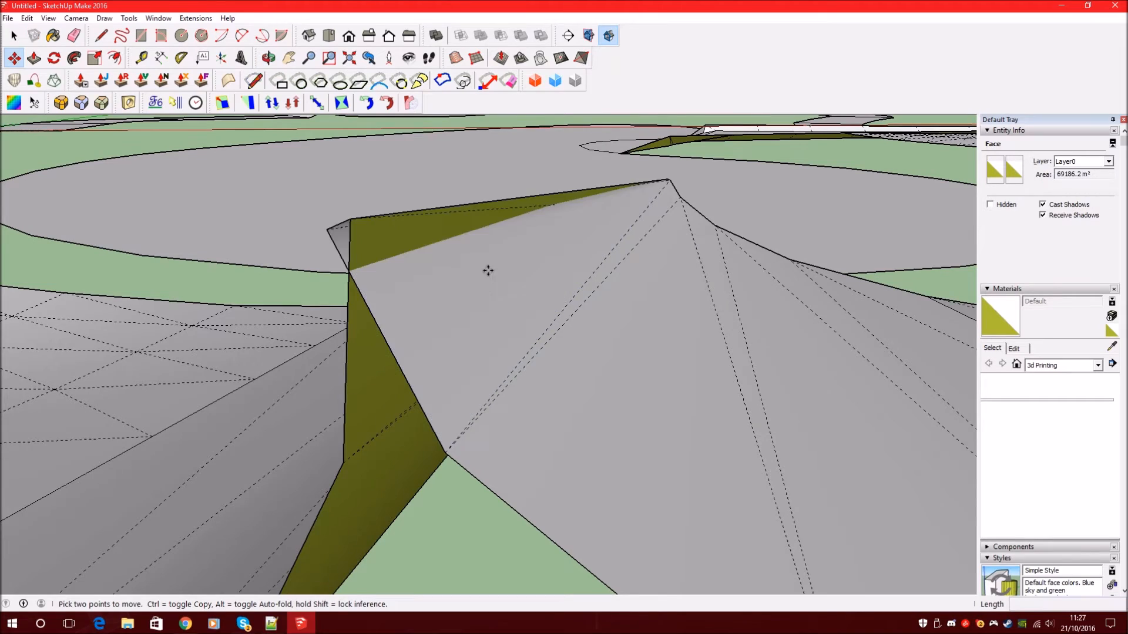
- Undo the ramp edits and the loft itself, back to the three loose cross edges
{"action": "middle_click_drag", "start_coordinate": [487, 271], "coordinate": [421, 393]}
{"action": "scroll", "coordinate": [433, 315], "scroll_direction": "down", "scroll_amount": 5}
{"action": "middle_click_drag", "start_coordinate": [433, 315], "coordinate": [386, 287]}
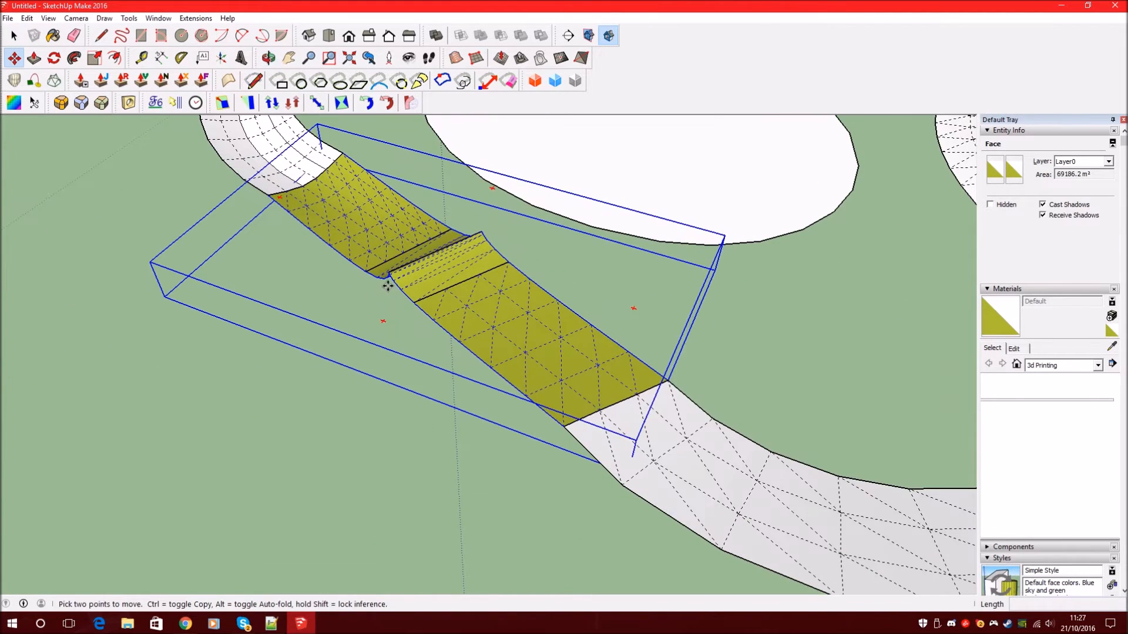
{"action": "left_click", "coordinate": [14, 39]}
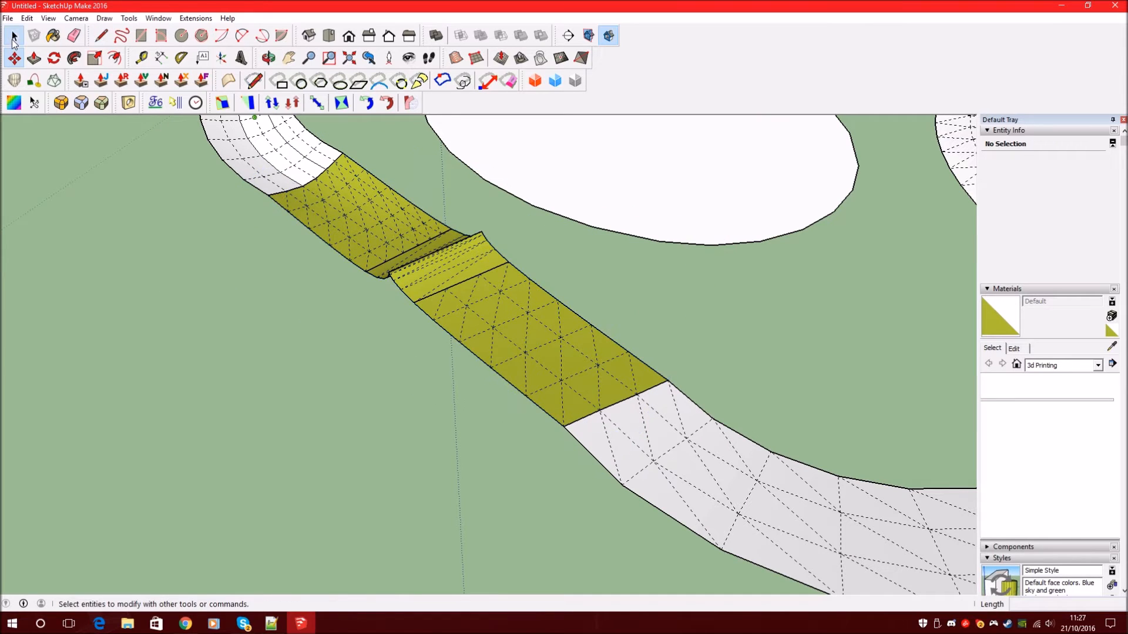
{"action": "key", "text": "ctrl+z"}
{"action": "middle_click_drag", "start_coordinate": [419, 259], "coordinate": [59, 128]}
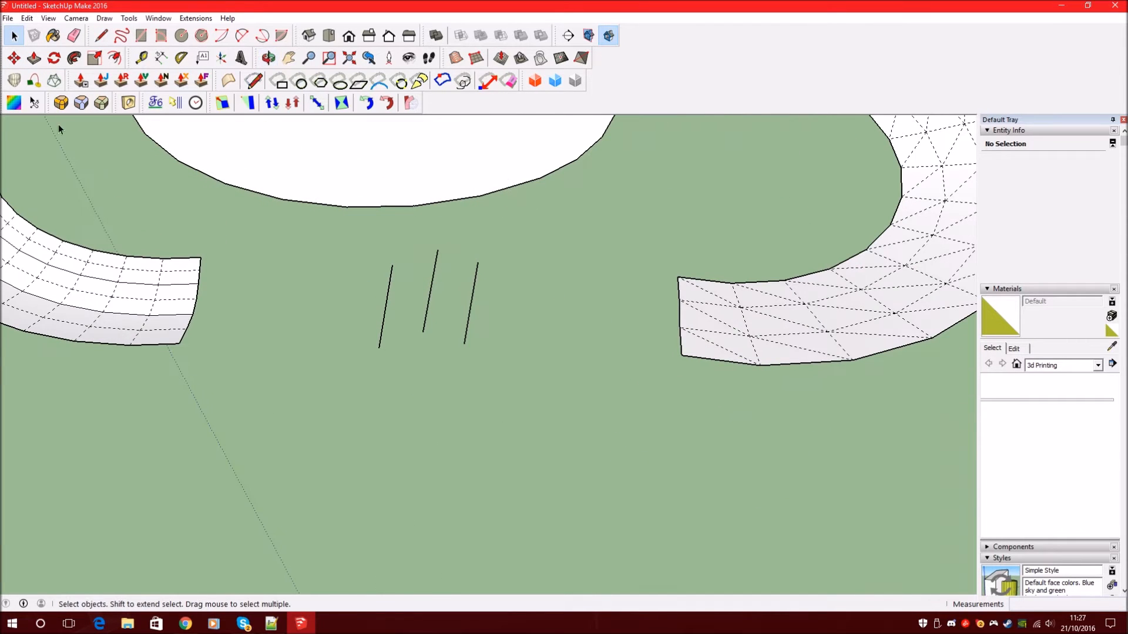
- Start Loft by Spline with the S-curve's open end, the three cross edges and the banked curve's end profile as contours 1 to 5, and validate
{"action": "middle_click_drag", "start_coordinate": [506, 302], "coordinate": [427, 253]}
{"action": "left_click", "coordinate": [812, 281]}
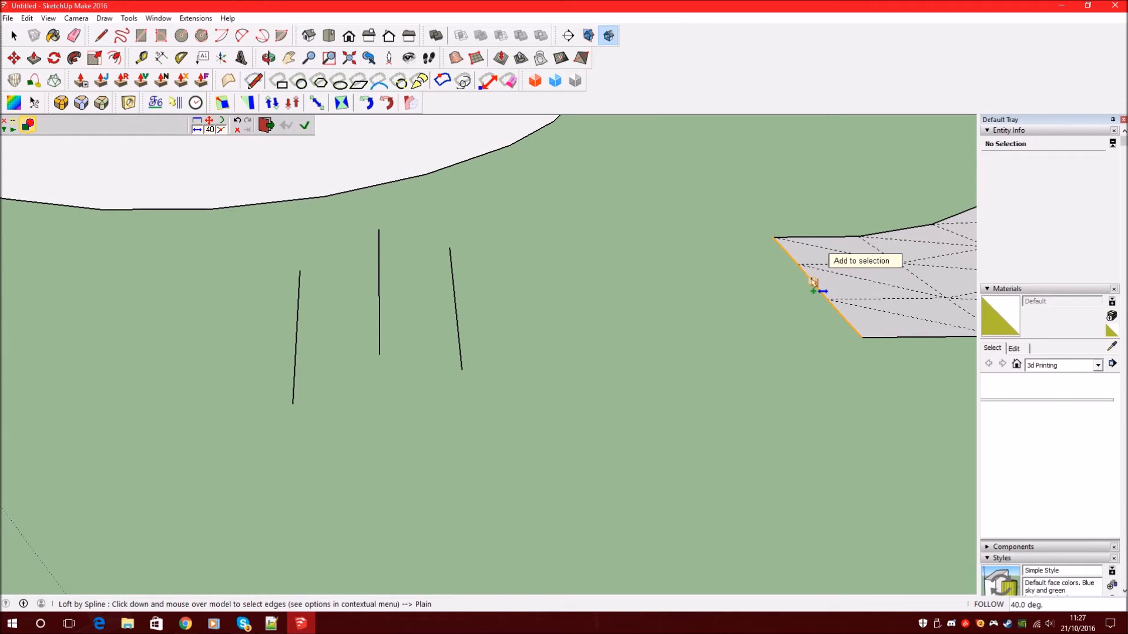
{"action": "left_click", "coordinate": [456, 300]}
{"action": "left_click", "coordinate": [379, 291]}
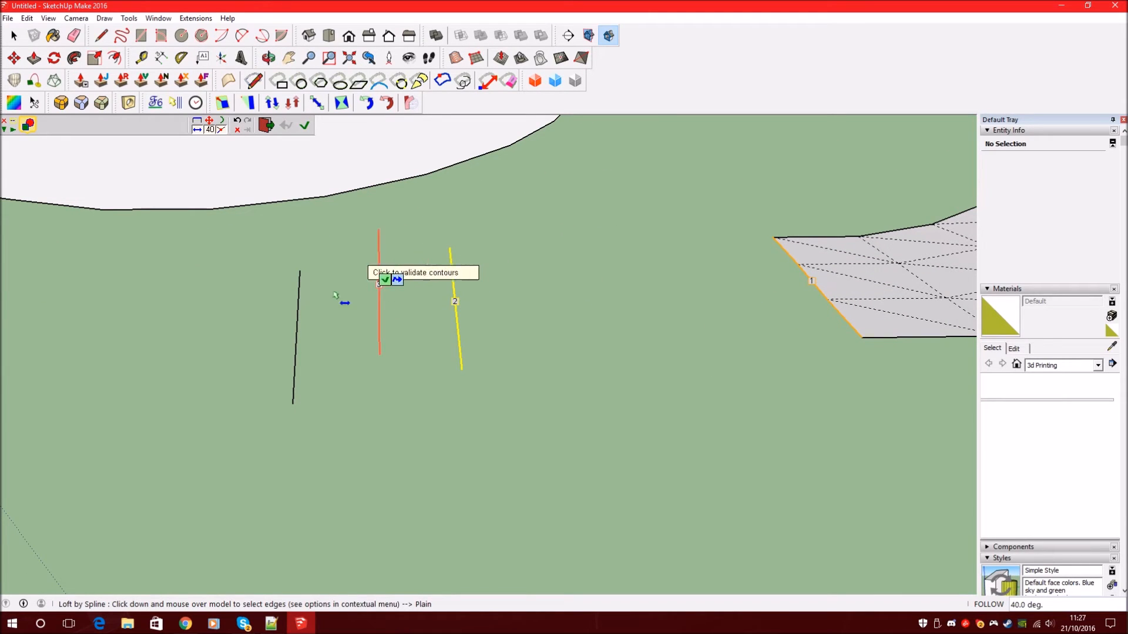
{"action": "left_click", "coordinate": [297, 317]}
{"action": "scroll", "coordinate": [805, 302], "scroll_direction": "down", "scroll_amount": 2}
{"action": "scroll", "coordinate": [804, 302], "scroll_direction": "down", "scroll_amount": 2}
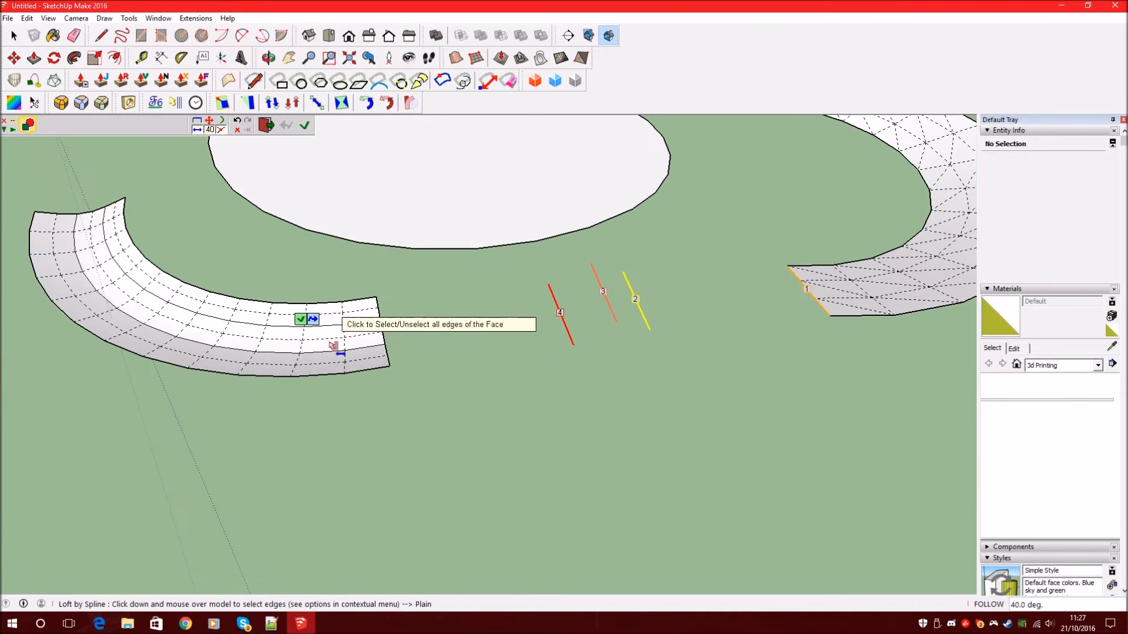
{"action": "left_click", "coordinate": [383, 332]}
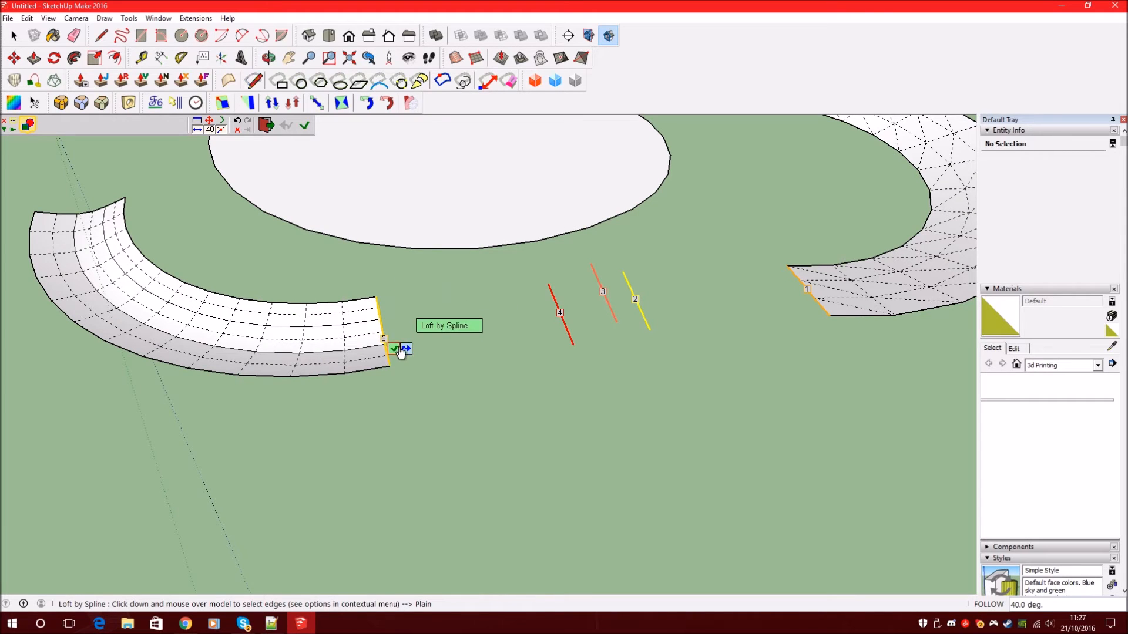
{"action": "left_click", "coordinate": [394, 349]}
- Reduce the ramp junction on the banked-curve side to 1 segment and open its number of segments for entry
{"action": "scroll", "coordinate": [529, 347], "scroll_direction": "up", "scroll_amount": 5}
{"action": "scroll", "coordinate": [505, 352], "scroll_direction": "up", "scroll_amount": 4}
{"action": "scroll", "coordinate": [499, 356], "scroll_direction": "down", "scroll_amount": 3}
{"action": "middle_click_drag", "start_coordinate": [491, 363], "coordinate": [465, 286]}
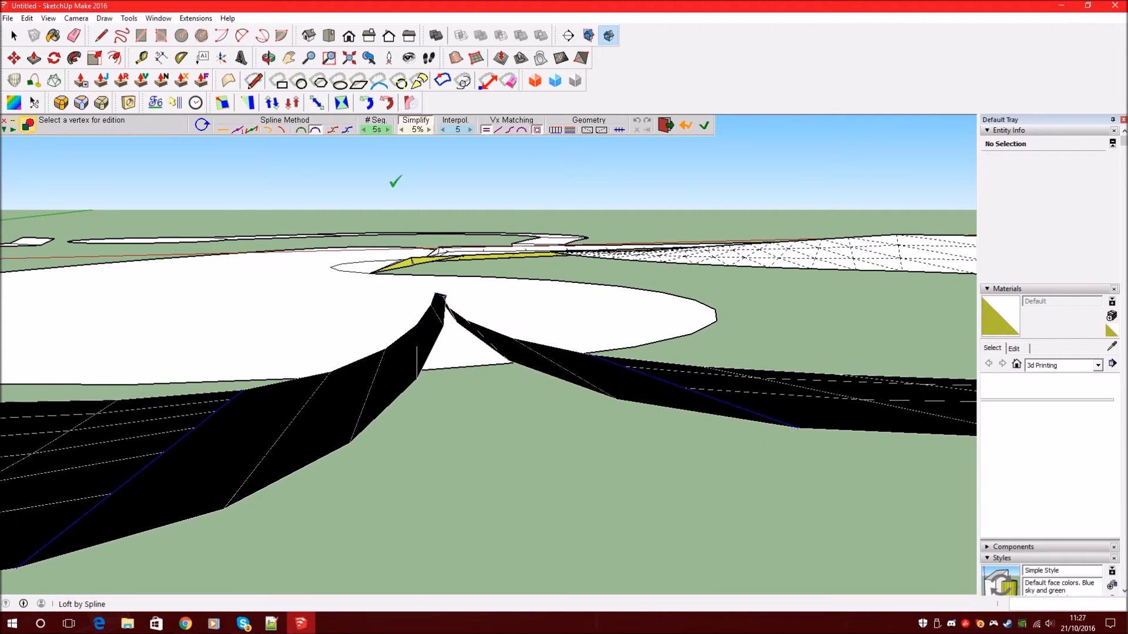
{"action": "middle_click_drag", "start_coordinate": [561, 364], "coordinate": [436, 427]}
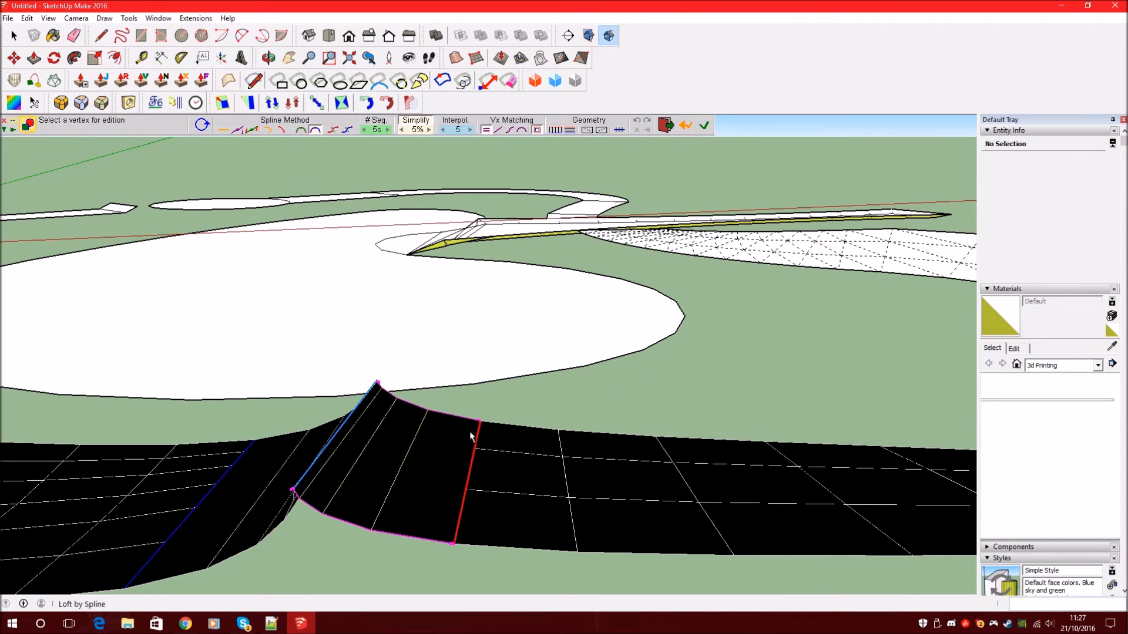
{"action": "middle_click_drag", "start_coordinate": [380, 464], "coordinate": [402, 438]}
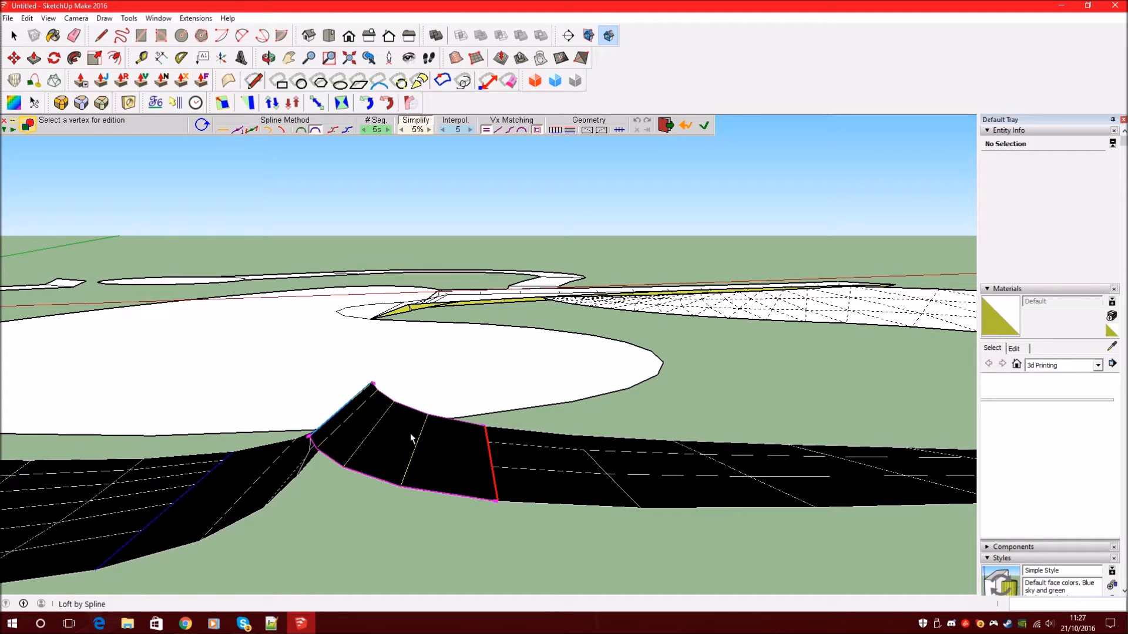
{"action": "middle_click_drag", "start_coordinate": [256, 468], "coordinate": [468, 478]}
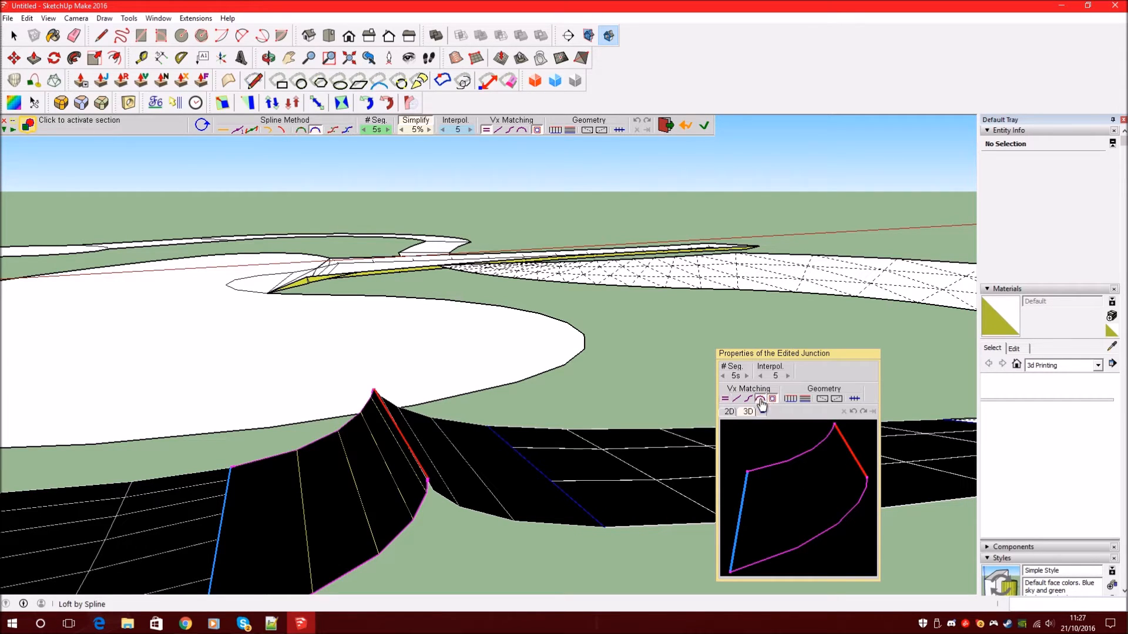
{"action": "left_click", "coordinate": [723, 376]}
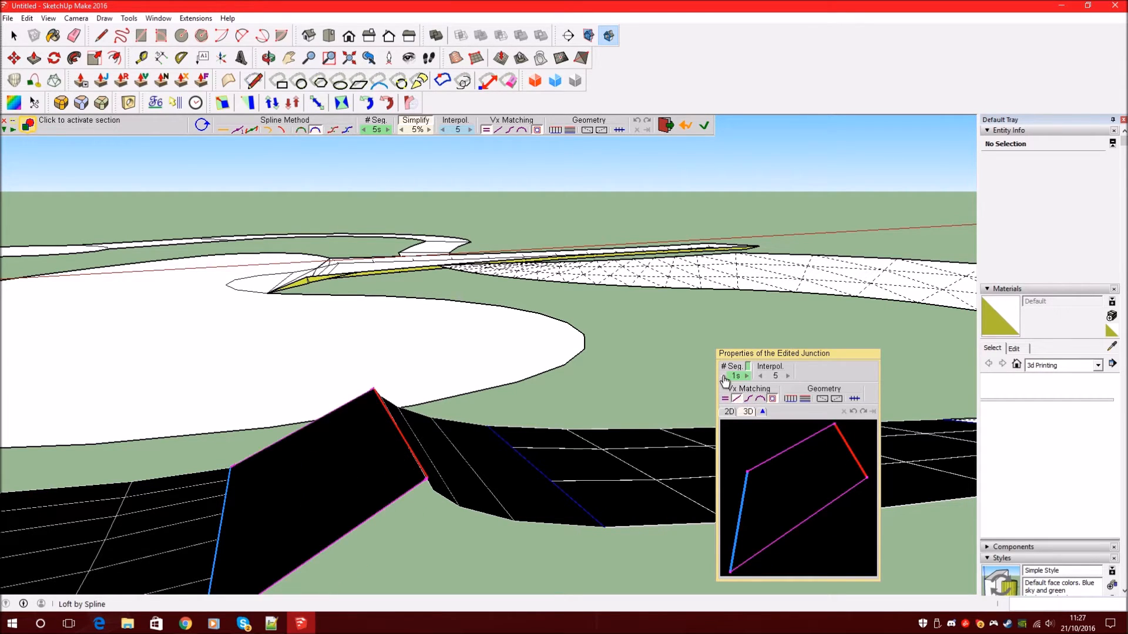
{"action": "left_click", "coordinate": [736, 376]}
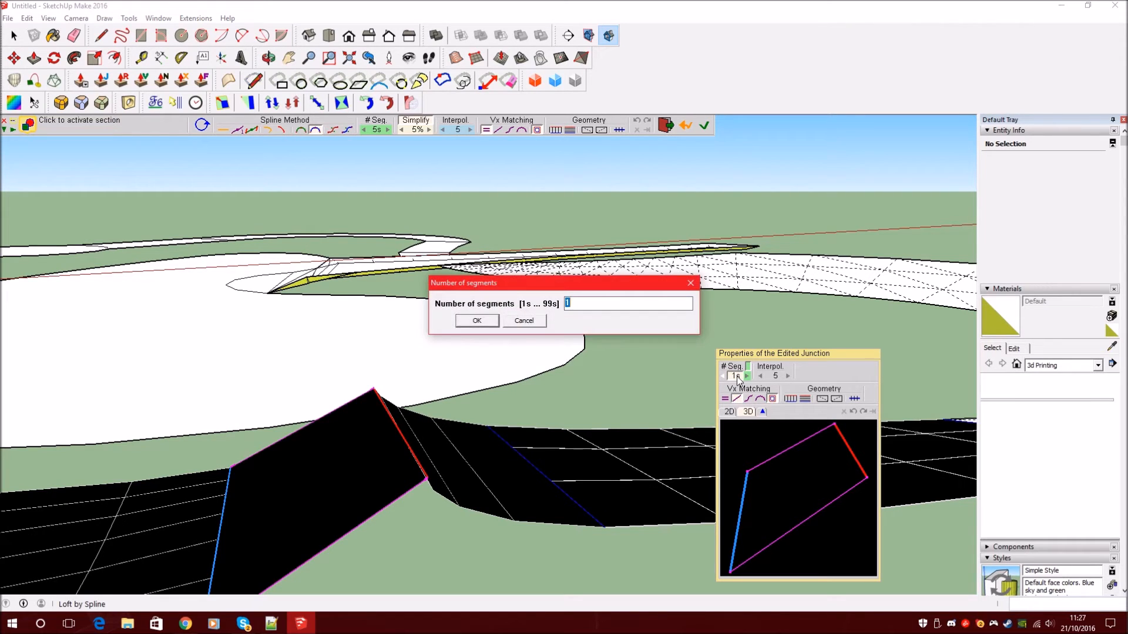
- Set the single-segment junction on the near slope of the track's ridge to 2 segments
{"action": "left_click", "coordinate": [513, 321]}
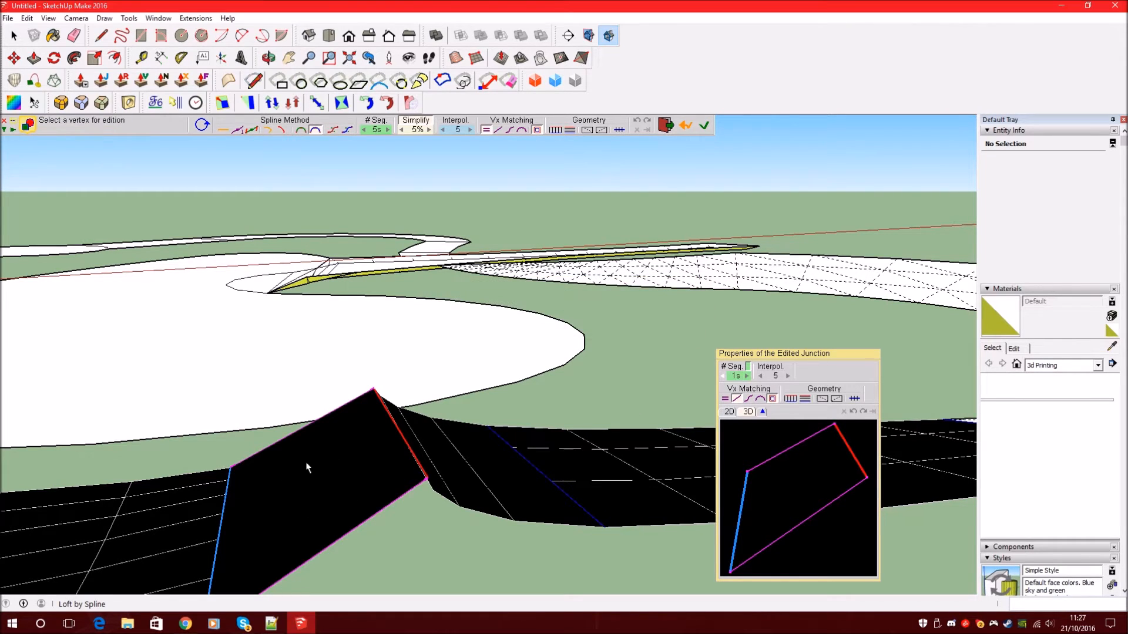
{"action": "left_click", "coordinate": [736, 377]}
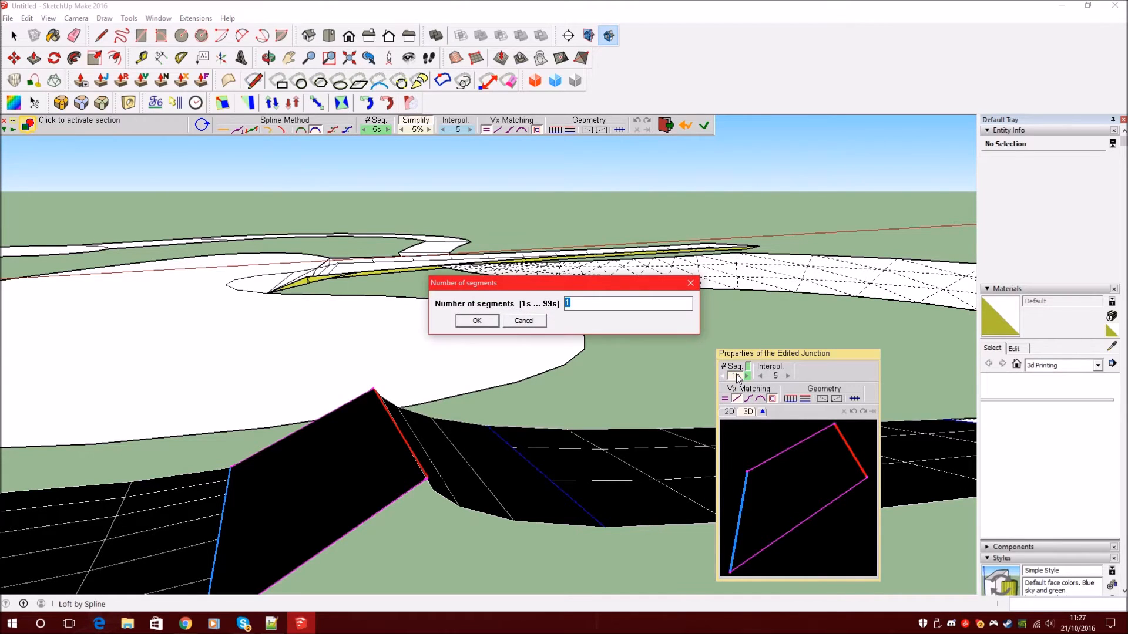
{"action": "key", "text": "Return"}
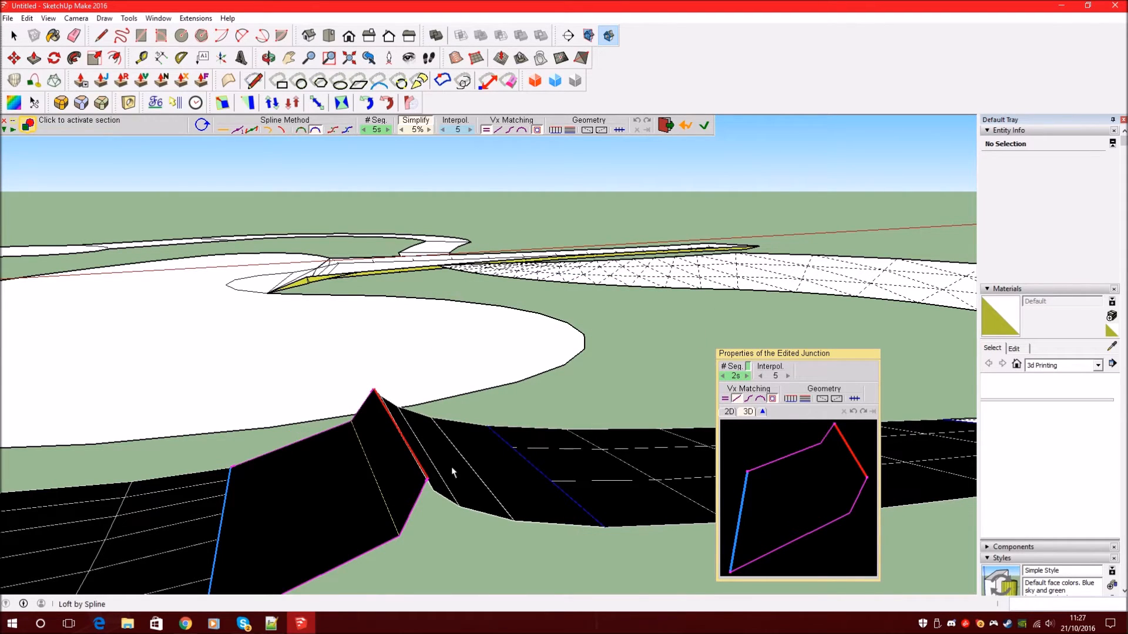
- Set the junction on the opposite slope of the ridge to 2 segments and generate the loft
{"action": "middle_click_drag", "start_coordinate": [467, 464], "coordinate": [379, 434]}
{"action": "left_click", "coordinate": [393, 463]}
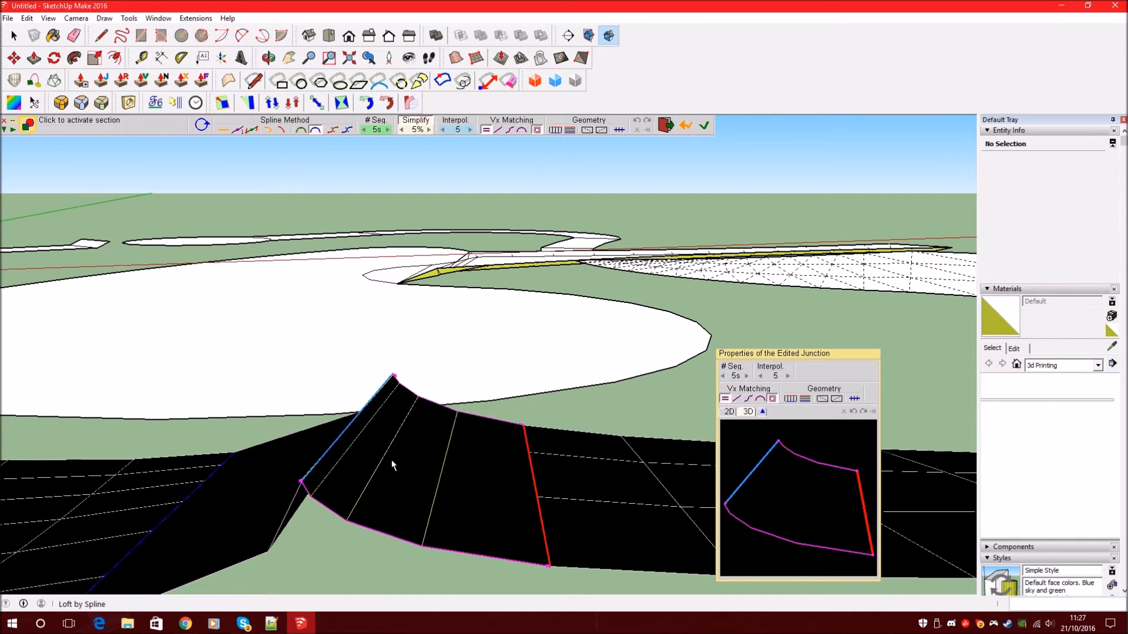
{"action": "left_click", "coordinate": [734, 376]}
{"action": "type", "text": "3"}
{"action": "key", "text": "Return"}
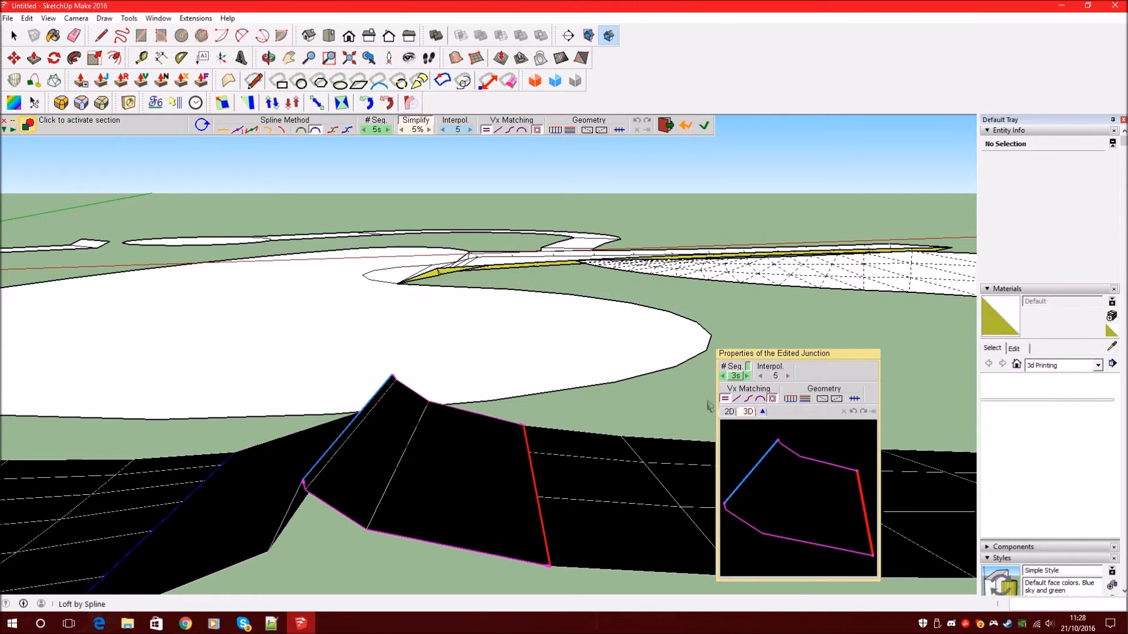
{"action": "left_click", "coordinate": [735, 376]}
{"action": "type", "text": "2"}
{"action": "key", "text": "Return"}
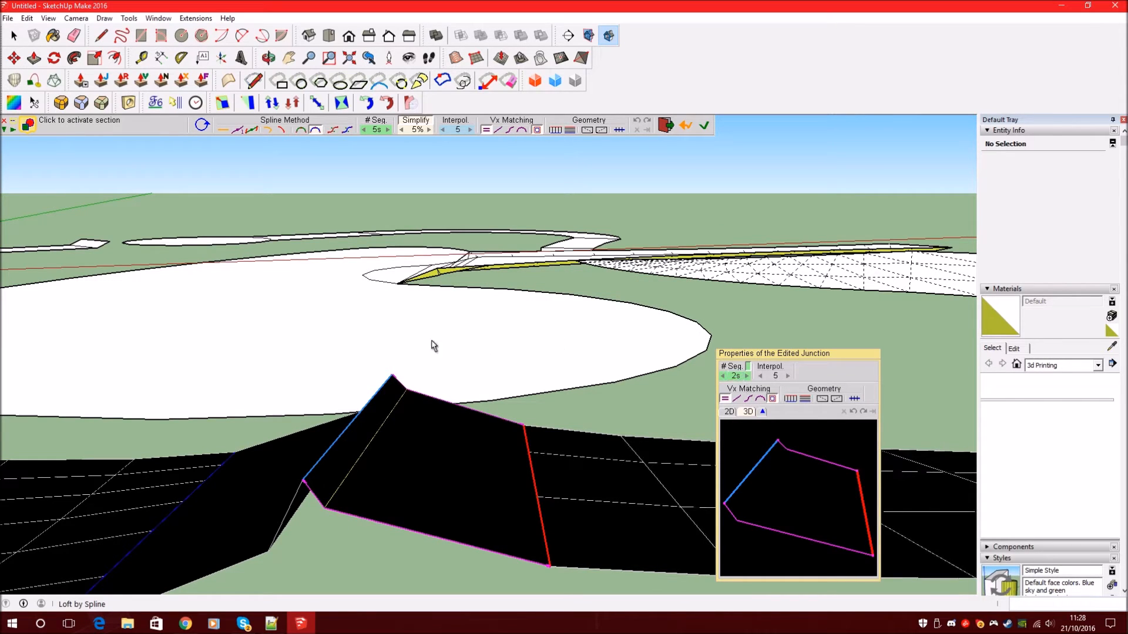
{"action": "left_click", "coordinate": [762, 321]}
{"action": "middle_click_drag", "start_coordinate": [383, 491], "coordinate": [322, 325]}
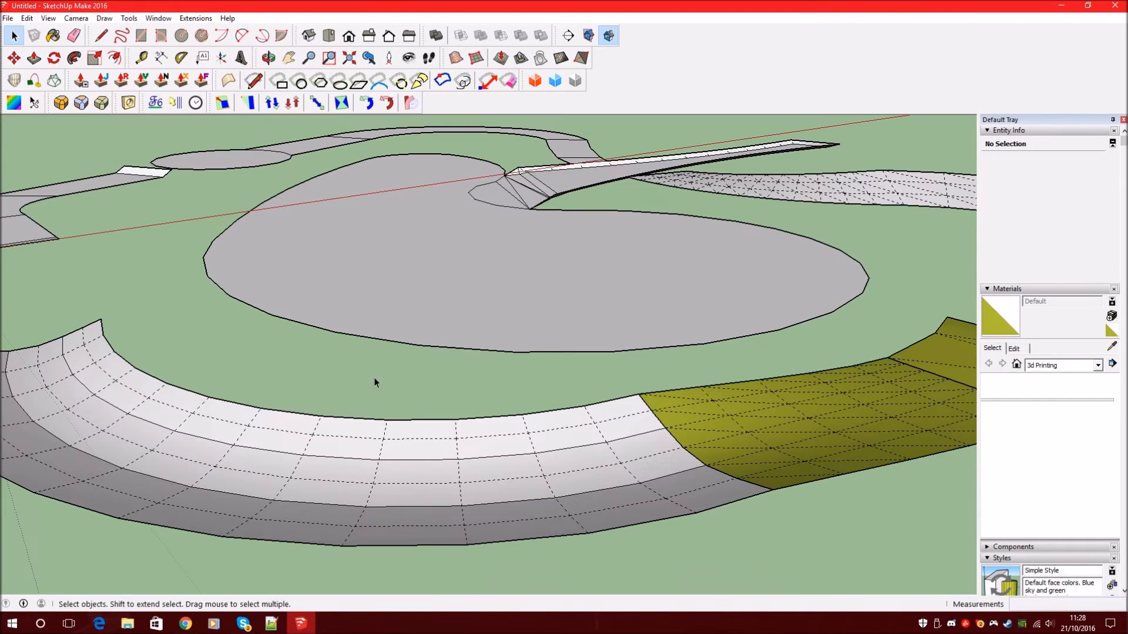
- Explode the new yellow loft group containing the ridge between the two curved track sections
{"action": "middle_click_drag", "start_coordinate": [790, 454], "coordinate": [378, 430]}
{"action": "scroll", "coordinate": [341, 391], "scroll_direction": "down", "scroll_amount": 3}
{"action": "scroll", "coordinate": [770, 501], "scroll_direction": "up", "scroll_amount": 5}
{"action": "middle_click_drag", "start_coordinate": [770, 502], "coordinate": [466, 391]}
{"action": "scroll", "coordinate": [486, 379], "scroll_direction": "down", "scroll_amount": 2}
{"action": "scroll", "coordinate": [487, 379], "scroll_direction": "down", "scroll_amount": 2}
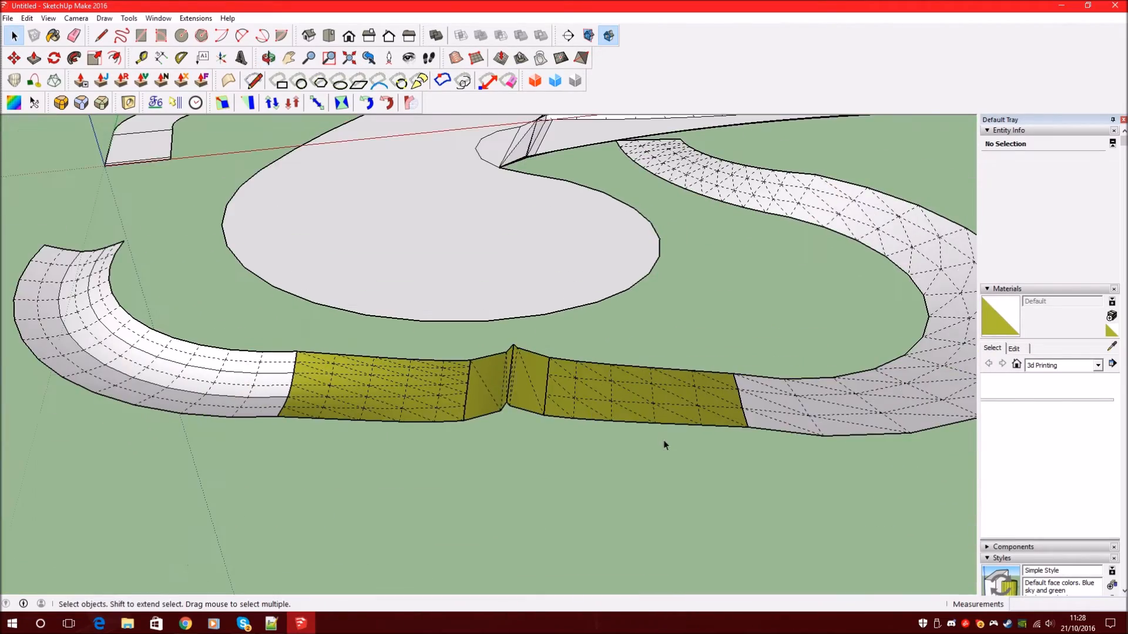
{"action": "middle_click_drag", "start_coordinate": [664, 442], "coordinate": [708, 549]}
{"action": "left_click_drag", "start_coordinate": [348, 406], "coordinate": [320, 404]}
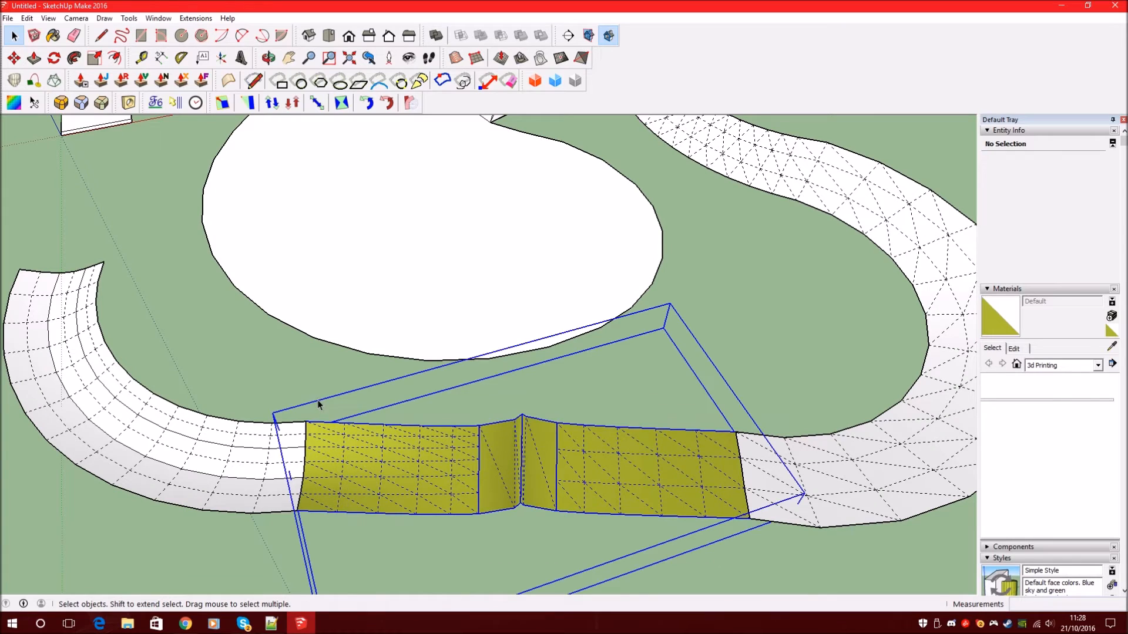
{"action": "right_click", "coordinate": [457, 455]}
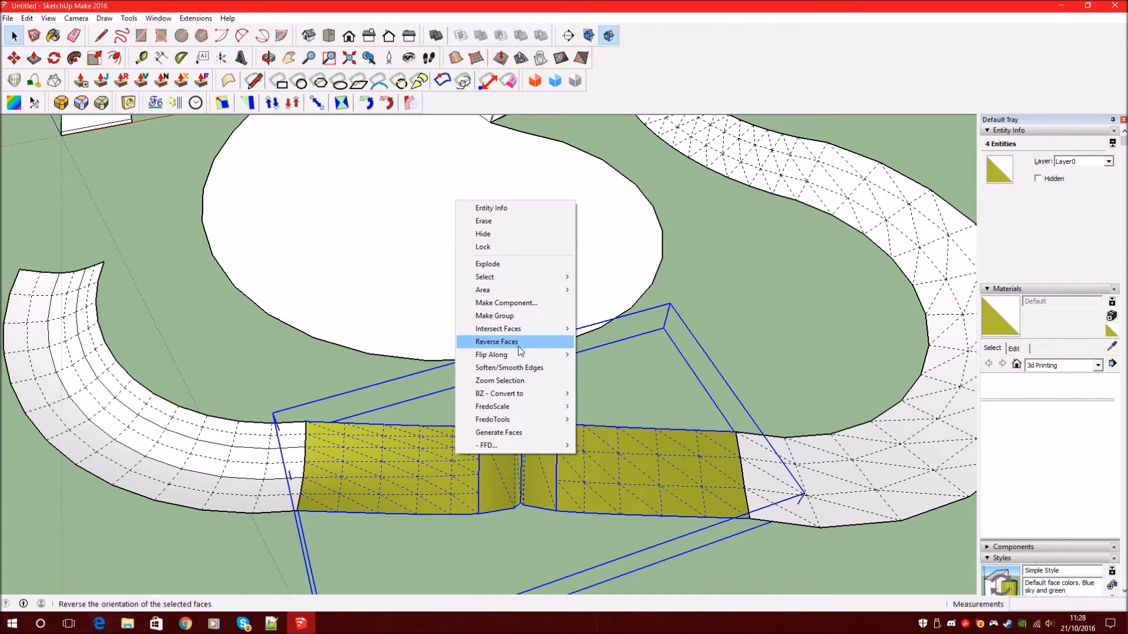
{"action": "left_click", "coordinate": [391, 490]}
{"action": "right_click", "coordinate": [456, 476]}
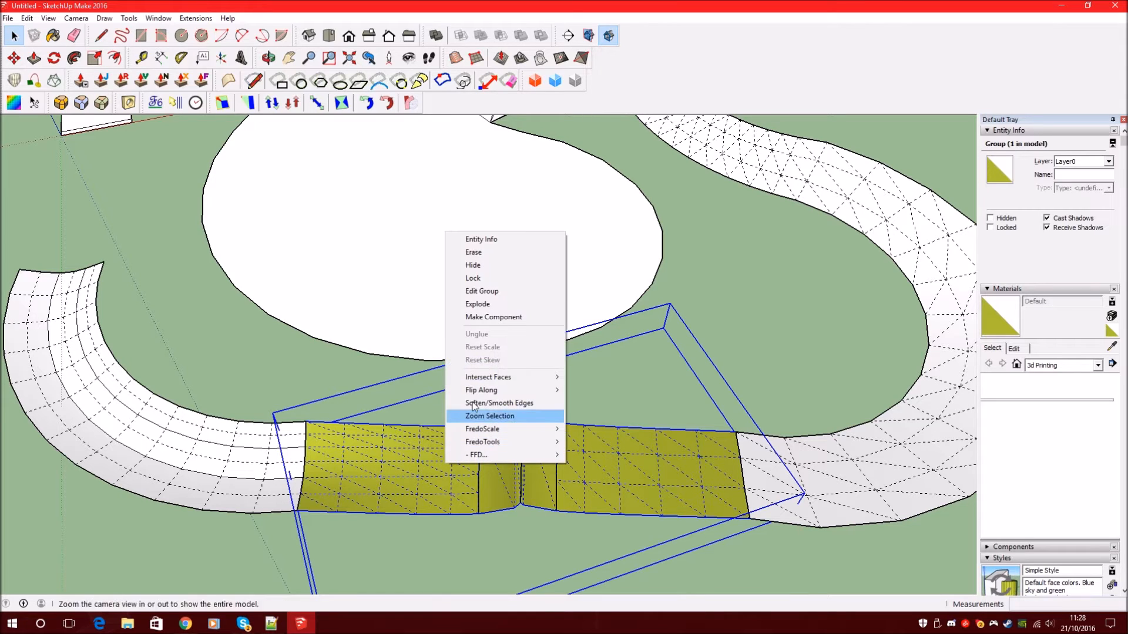
{"action": "left_click", "coordinate": [496, 304]}
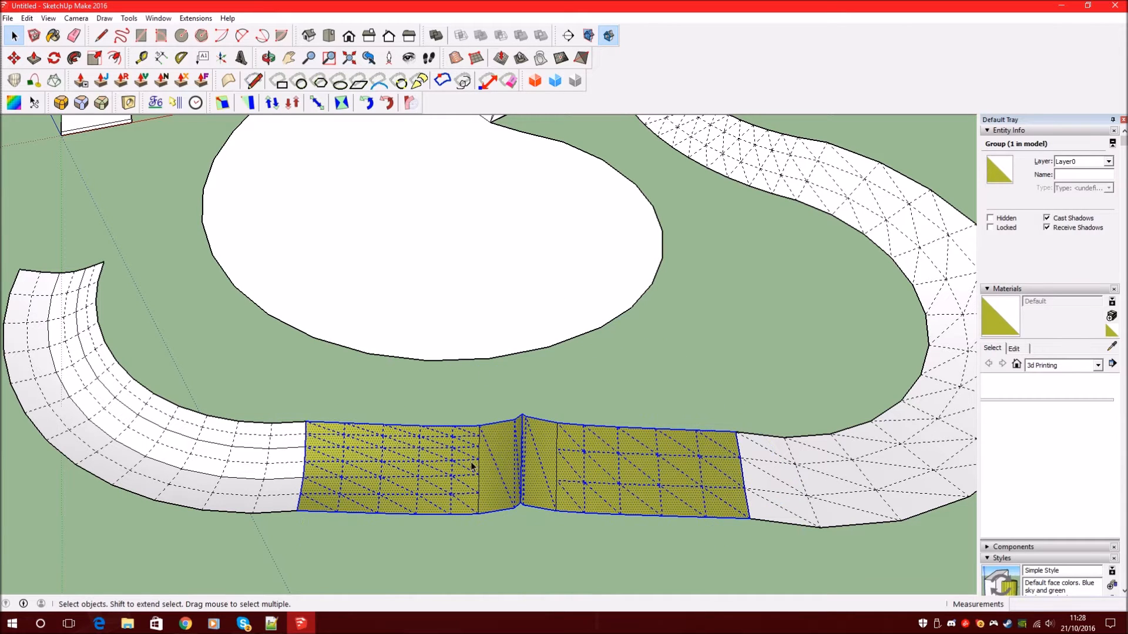
- Reverse the faces of the exploded ridge section and deselect it
{"action": "right_click", "coordinate": [503, 449]}
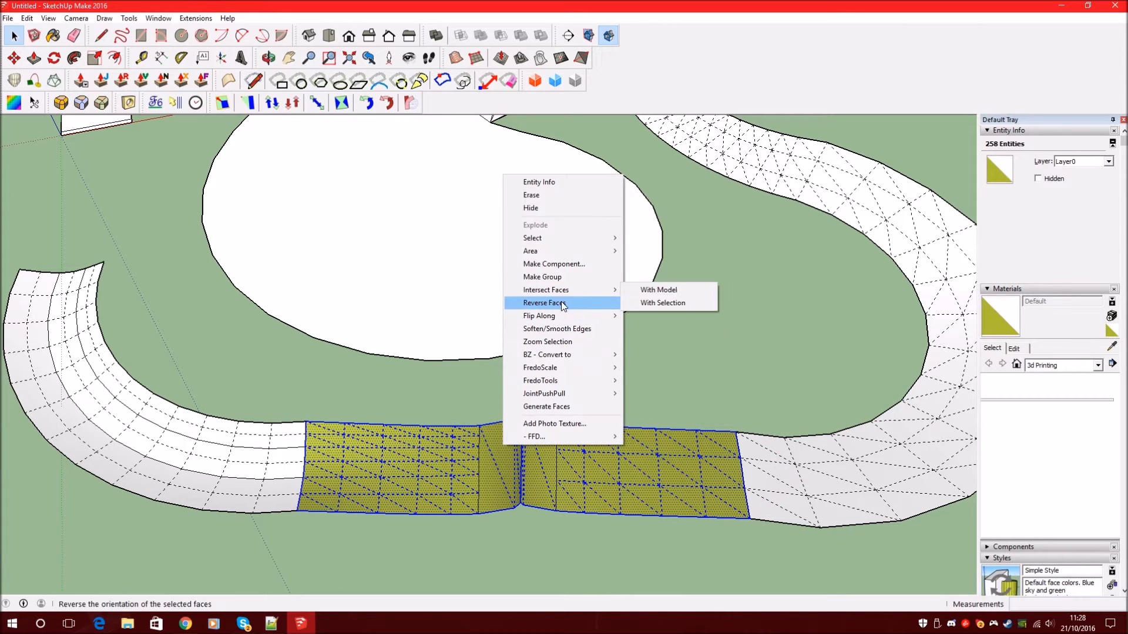
{"action": "left_click", "coordinate": [564, 303]}
{"action": "scroll", "coordinate": [697, 394], "scroll_direction": "down", "scroll_amount": 4}
{"action": "left_click", "coordinate": [696, 394]}
{"action": "scroll", "coordinate": [735, 439], "scroll_direction": "down", "scroll_amount": 2}
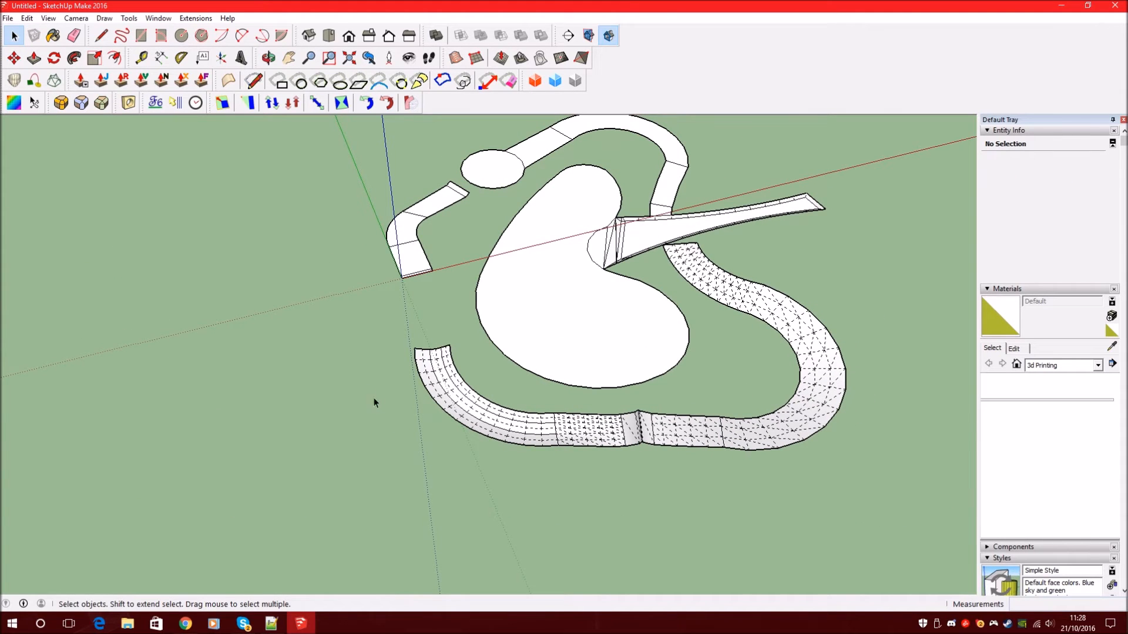
- Draw lines extending the flat strip at the origin with a four-sided face toward the curved track
{"action": "scroll", "coordinate": [421, 329], "scroll_direction": "up", "scroll_amount": 6}
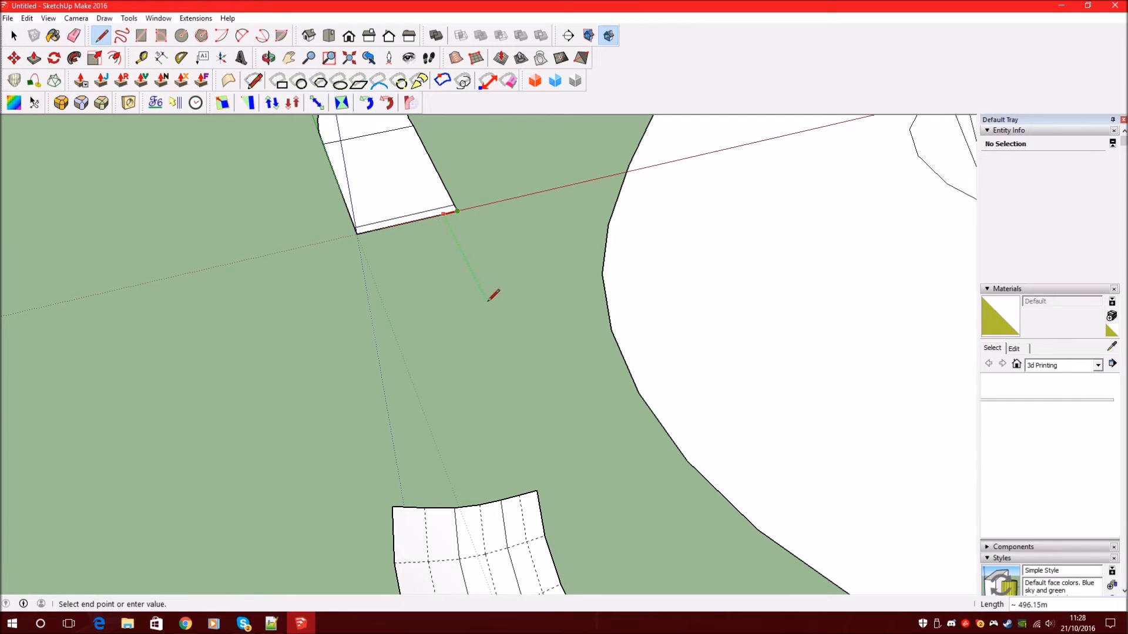
{"action": "left_click", "coordinate": [357, 234]}
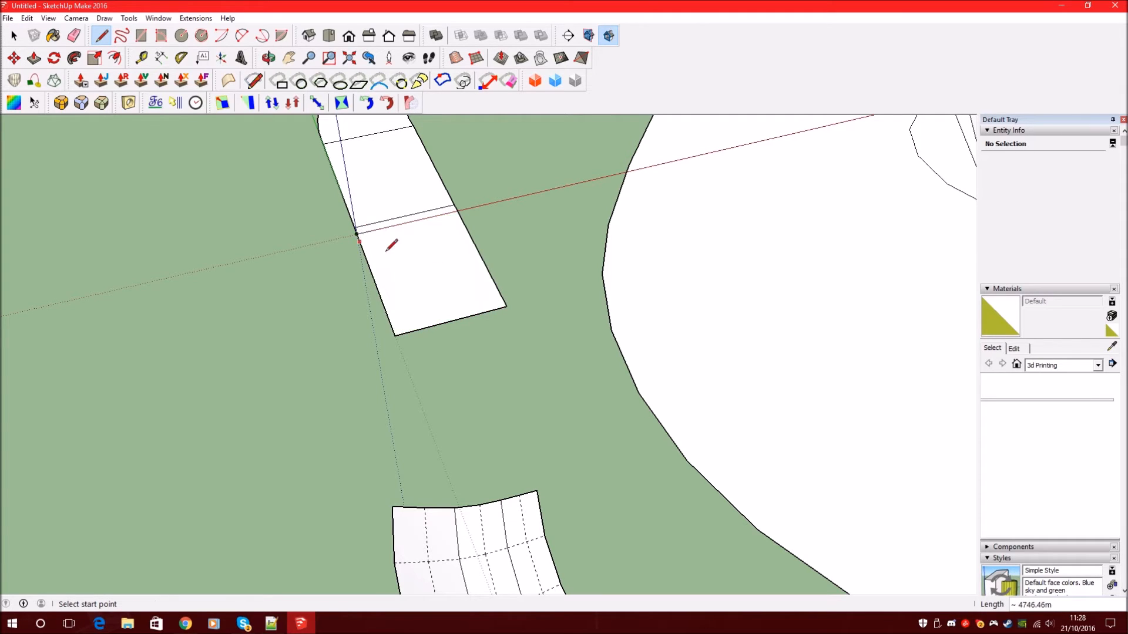
- Create a 5-segment Loft by Spline between the extended strip's end edge and the curved track's end edge
{"action": "middle_click_drag", "start_coordinate": [356, 233], "coordinate": [325, 194]}
{"action": "left_click", "coordinate": [33, 81]}
{"action": "left_click", "coordinate": [404, 481]}
{"action": "left_click", "coordinate": [470, 485]}
{"action": "left_click", "coordinate": [509, 479]}
{"action": "left_click", "coordinate": [451, 325]}
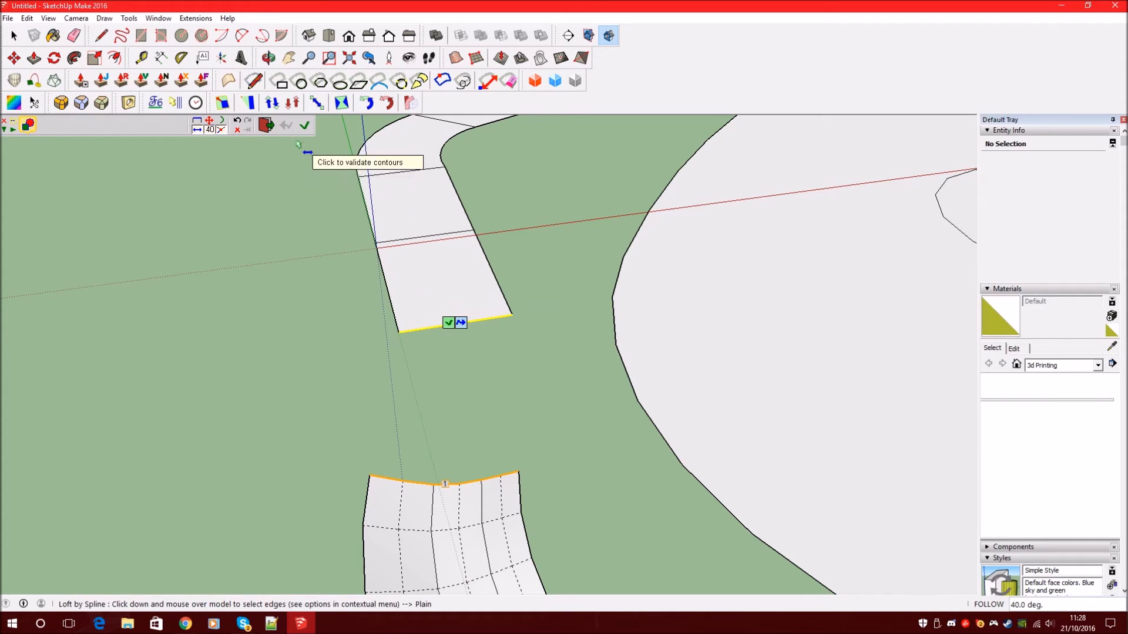
{"action": "left_click", "coordinate": [448, 323]}
{"action": "scroll", "coordinate": [466, 360], "scroll_direction": "up", "scroll_amount": 2}
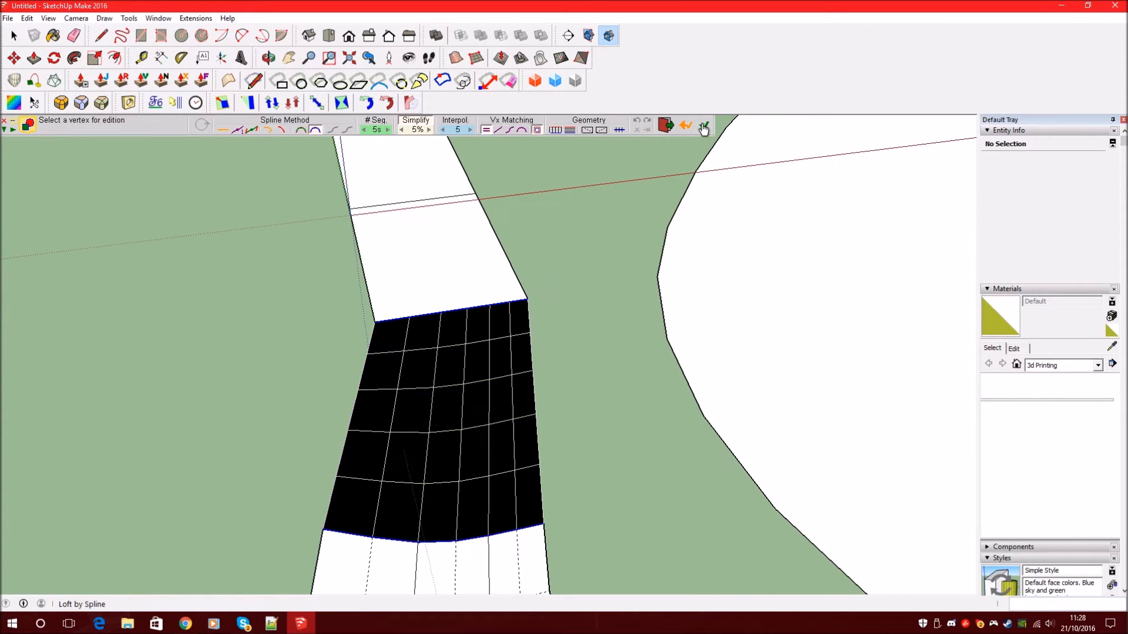
{"action": "left_click", "coordinate": [703, 128]}
{"action": "scroll", "coordinate": [646, 264], "scroll_direction": "down", "scroll_amount": 6}
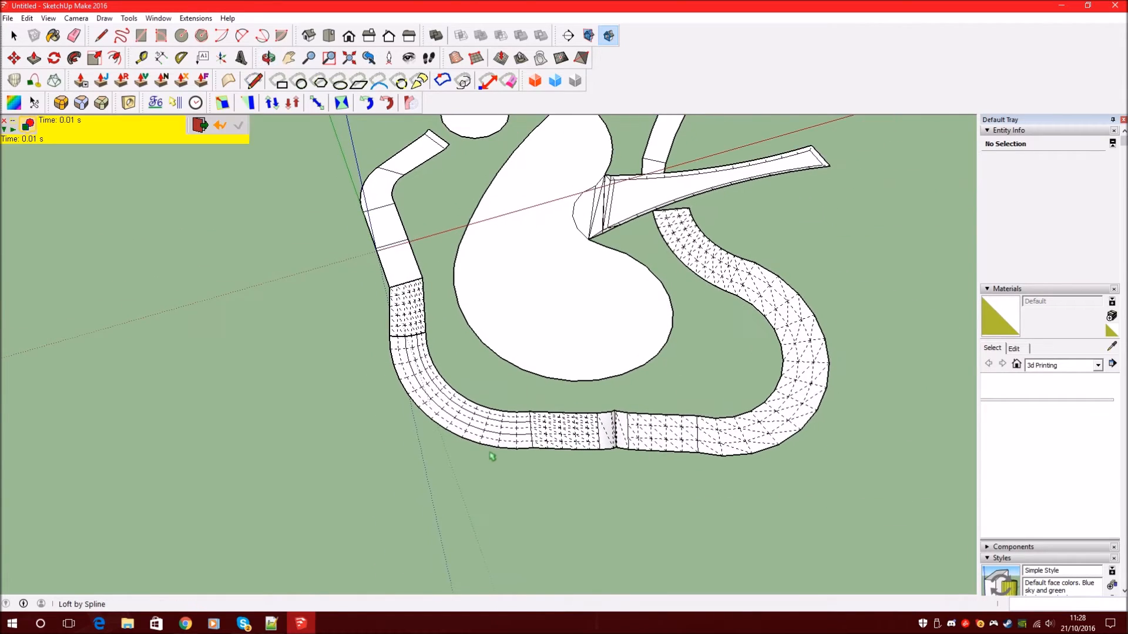
{"action": "scroll", "coordinate": [646, 235], "scroll_direction": "up", "scroll_amount": 5}
{"action": "key", "text": "space"}
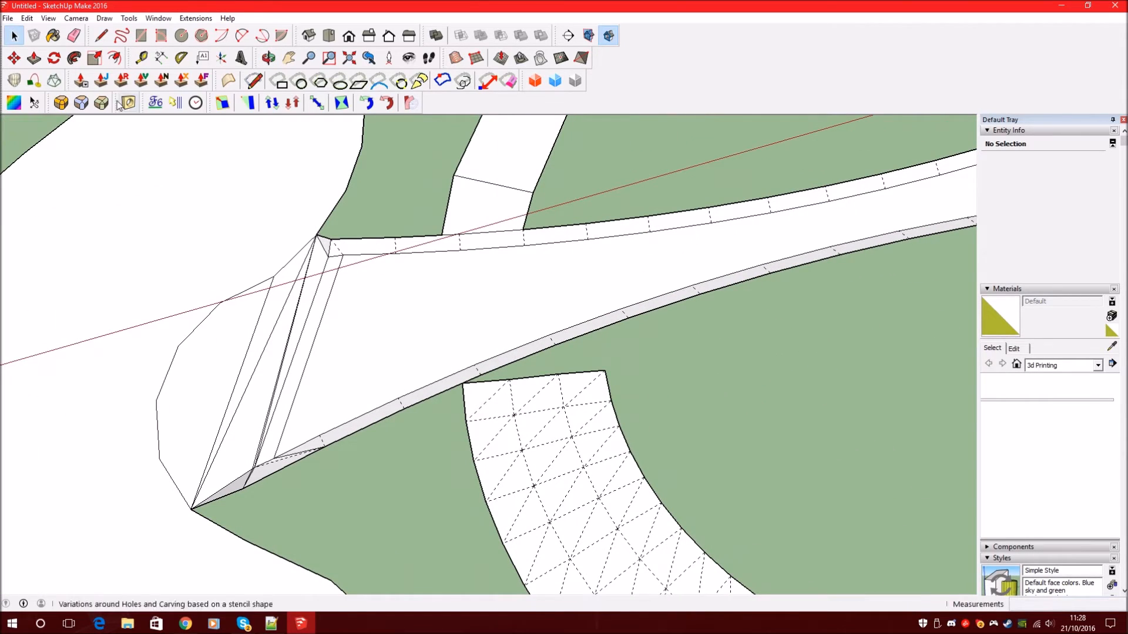
- Try to select the triangulated track's end edge separately from the ramp's side edge as a Loft by Spline contour in Follow mode
{"action": "left_click", "coordinate": [103, 35]}
{"action": "middle_click_drag", "start_coordinate": [561, 353], "coordinate": [469, 310]}
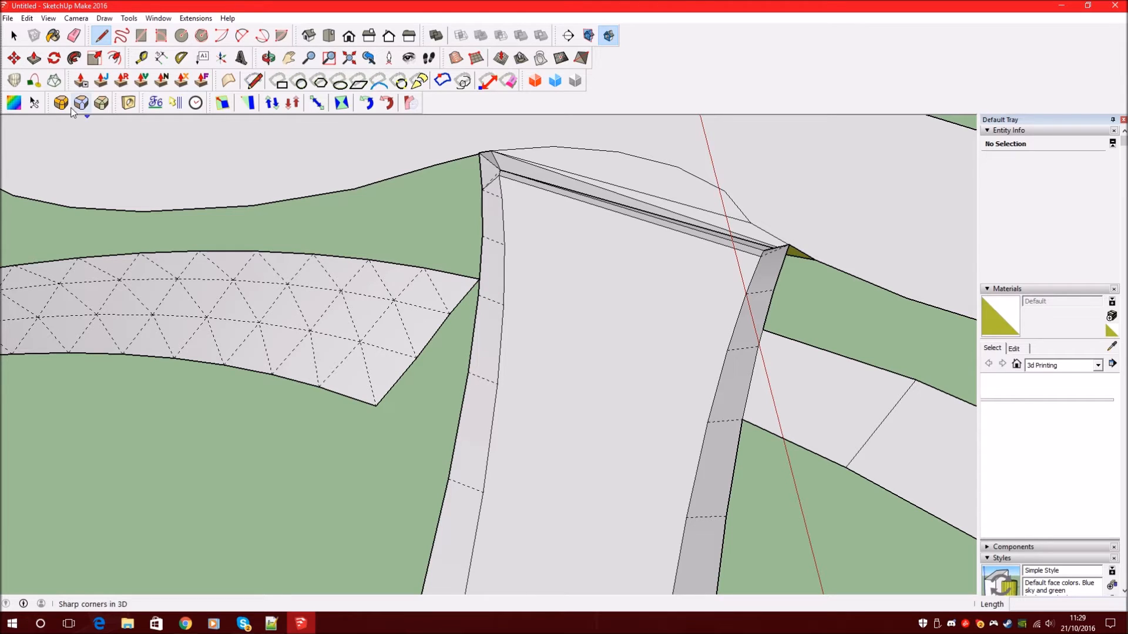
{"action": "left_click", "coordinate": [13, 80]}
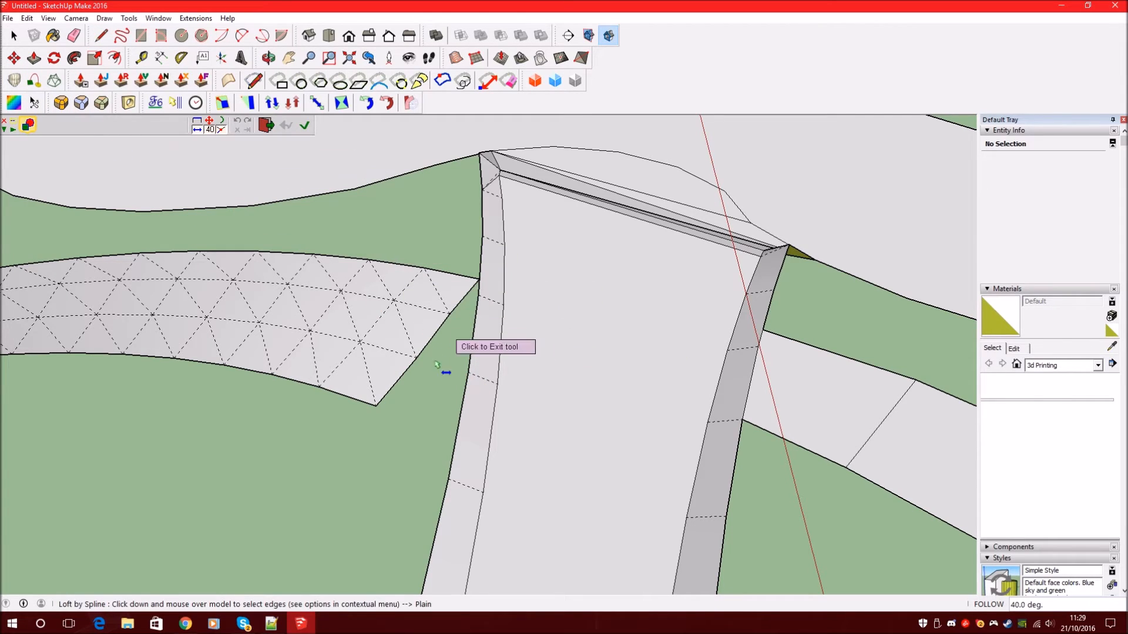
{"action": "left_click", "coordinate": [472, 293]}
{"action": "left_click", "coordinate": [479, 336]}
{"action": "scroll", "coordinate": [456, 275], "scroll_direction": "down", "scroll_amount": 3}
{"action": "scroll", "coordinate": [477, 249], "scroll_direction": "up", "scroll_amount": 3}
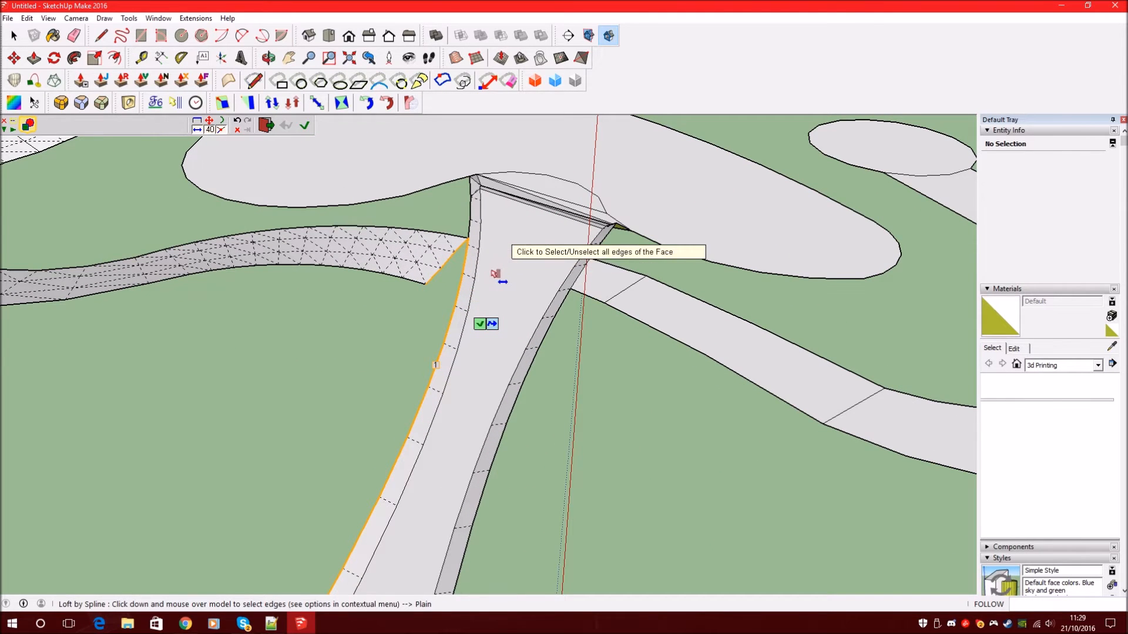
{"action": "scroll", "coordinate": [497, 273], "scroll_direction": "down", "scroll_amount": 1}
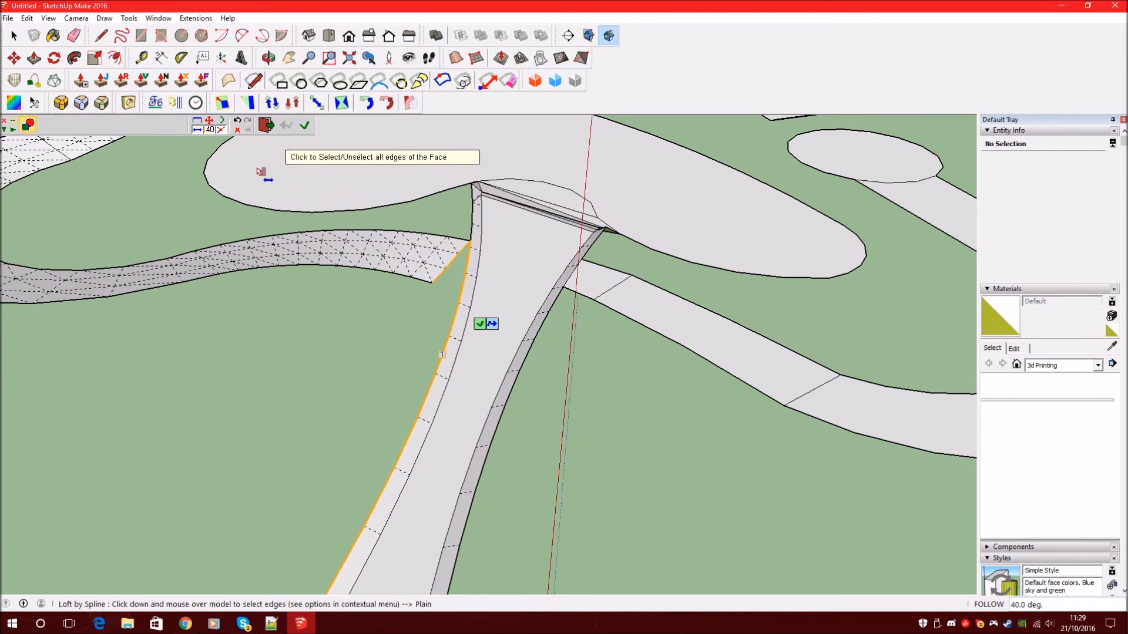
{"action": "left_click", "coordinate": [238, 125]}
- Try to pick the track's end edge and the adjoining ramp edge as loft contours using Curve and Follow selection modes
{"action": "scroll", "coordinate": [478, 242], "scroll_direction": "up", "scroll_amount": 2}
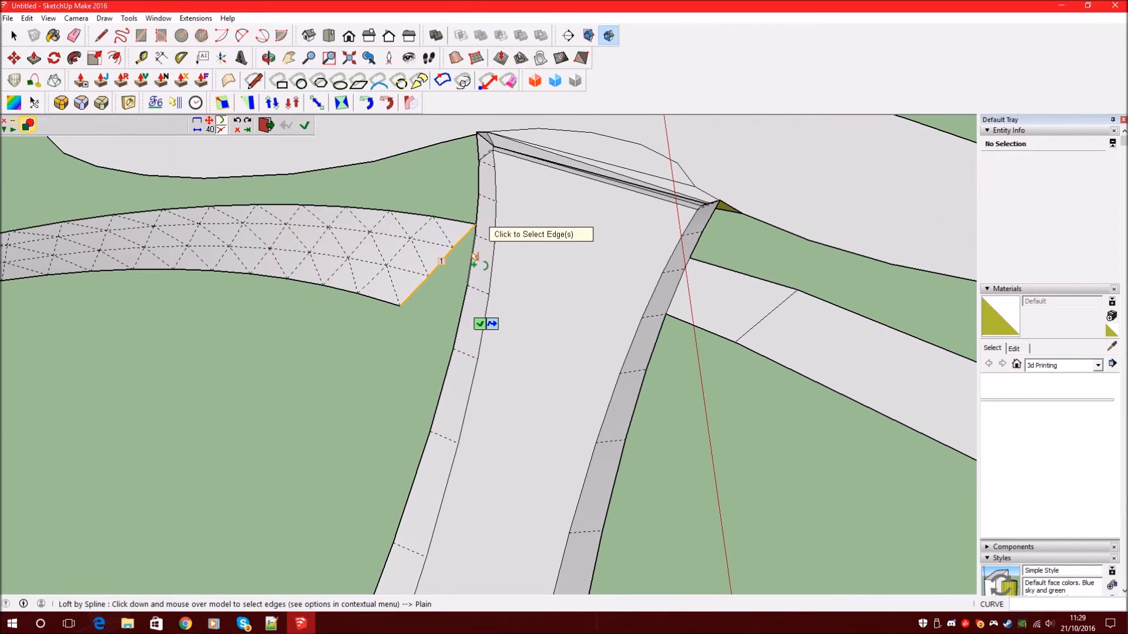
{"action": "scroll", "coordinate": [477, 242], "scroll_direction": "up", "scroll_amount": 2}
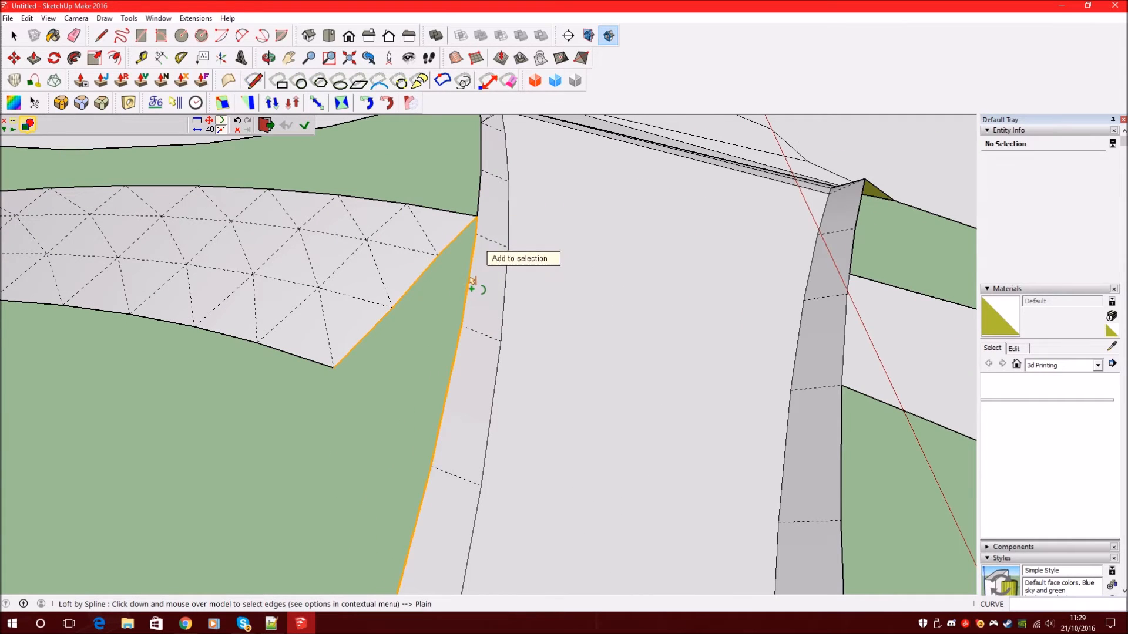
{"action": "left_click", "coordinate": [473, 281]}
{"action": "scroll", "coordinate": [496, 241], "scroll_direction": "down", "scroll_amount": 2}
{"action": "left_click", "coordinate": [239, 125]}
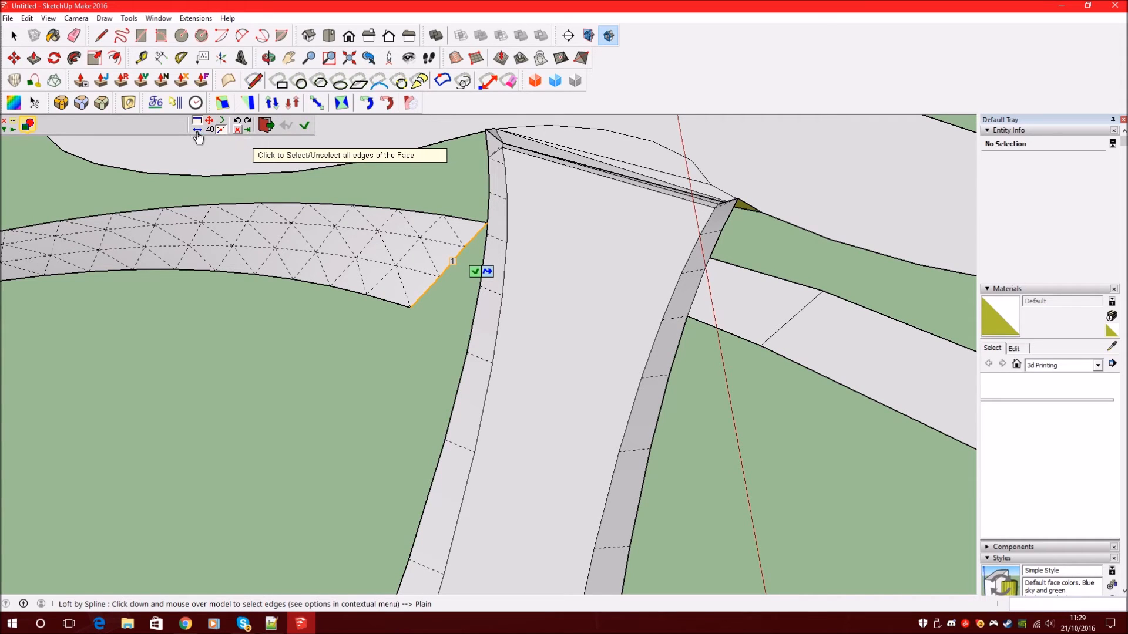
{"action": "left_click", "coordinate": [488, 272]}
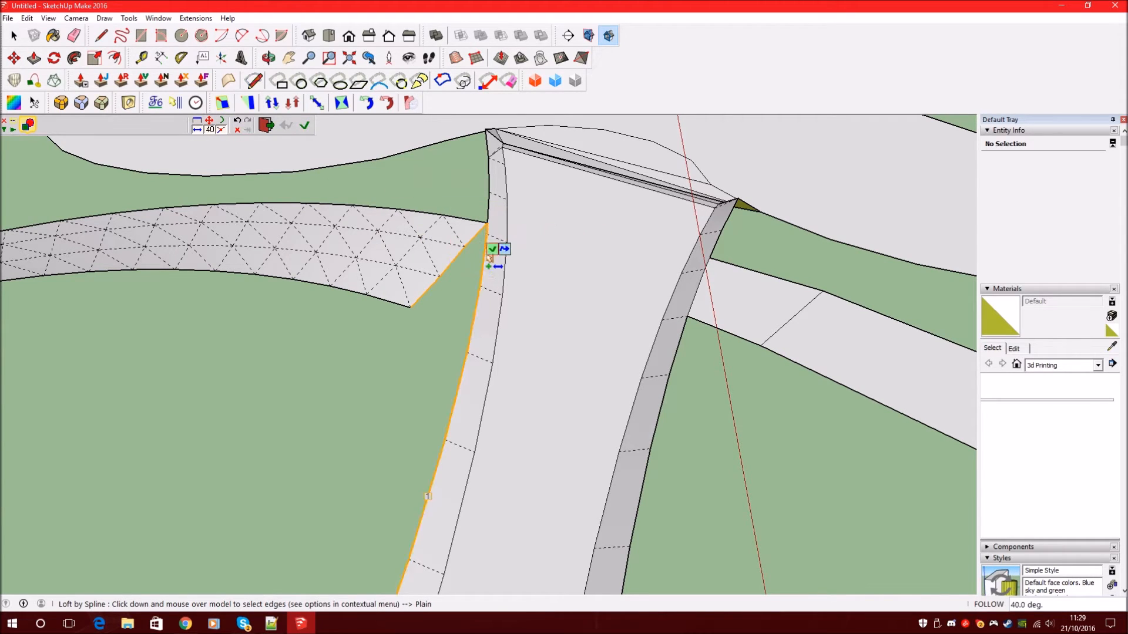
{"action": "left_click", "coordinate": [238, 126]}
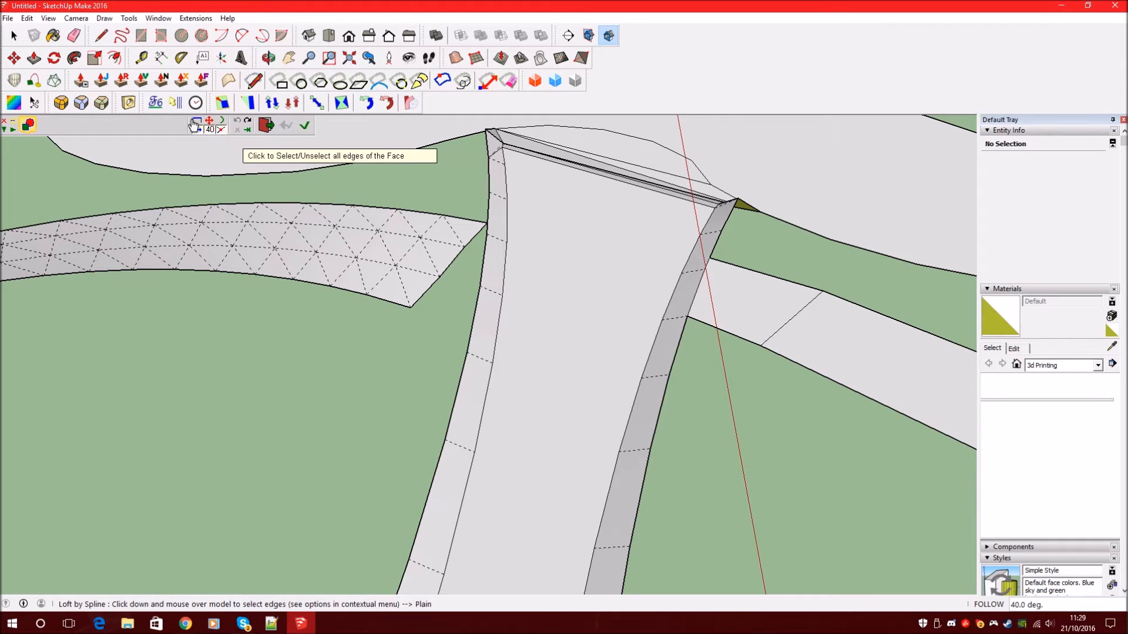
- Try again to pick the track's end edges and ramp edge as loft contours in Curve mode, and leave Loft by Spline
{"action": "left_click", "coordinate": [462, 252]}
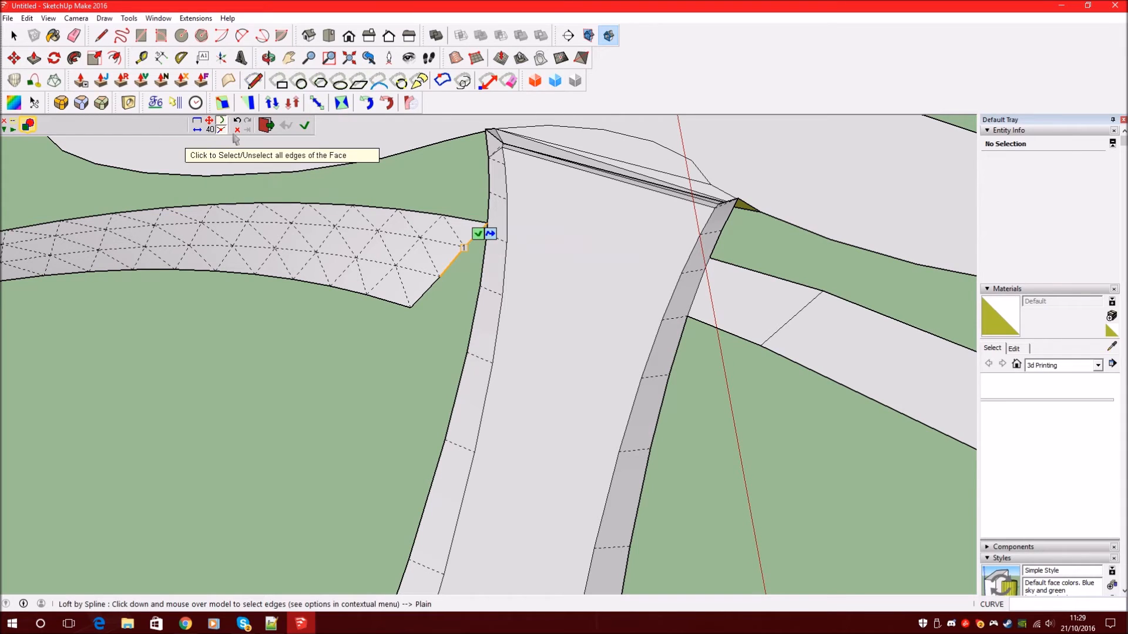
{"action": "left_click", "coordinate": [428, 288]}
{"action": "left_click", "coordinate": [484, 275]}
{"action": "left_click", "coordinate": [238, 125]}
{"action": "scroll", "coordinate": [461, 270], "scroll_direction": "up", "scroll_amount": 3}
{"action": "middle_click_drag", "start_coordinate": [453, 287], "coordinate": [499, 323]}
{"action": "scroll", "coordinate": [499, 323], "scroll_direction": "down", "scroll_amount": 2}
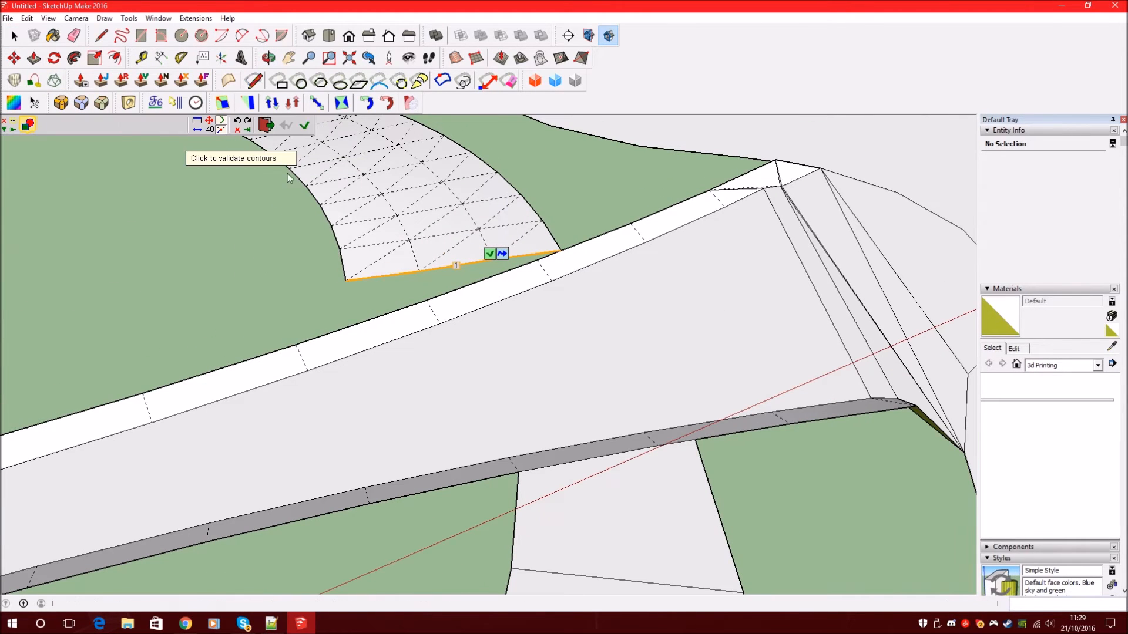
{"action": "key", "text": "space"}
- Explode the ramp's long side arc facing the triangulated curved track into separate edges and select one of them
{"action": "scroll", "coordinate": [597, 260], "scroll_direction": "down", "scroll_amount": 1}
{"action": "left_click", "coordinate": [435, 302]}
{"action": "scroll", "coordinate": [619, 316], "scroll_direction": "down", "scroll_amount": 5}
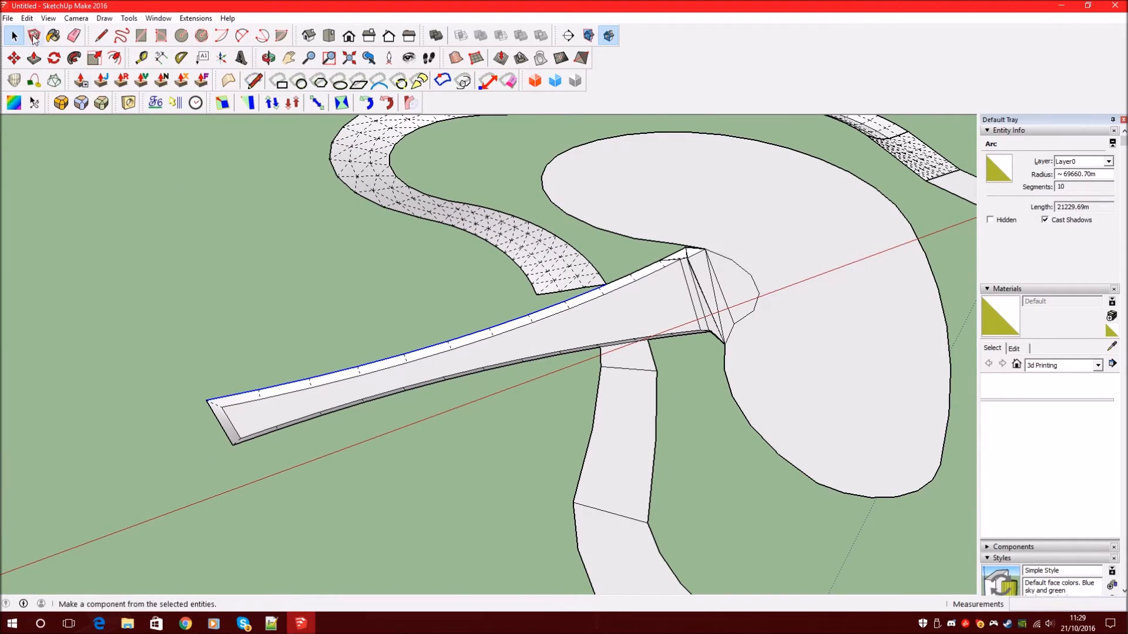
{"action": "scroll", "coordinate": [453, 326], "scroll_direction": "up", "scroll_amount": 3}
{"action": "middle_click_drag", "start_coordinate": [453, 327], "coordinate": [449, 381]}
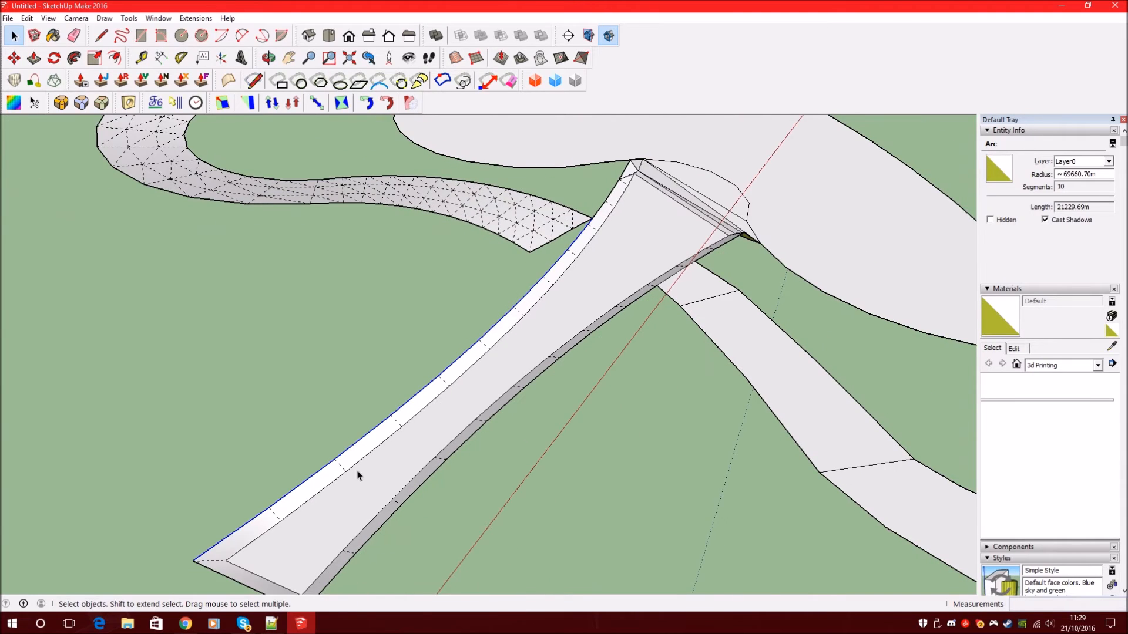
{"action": "scroll", "coordinate": [338, 483], "scroll_direction": "down", "scroll_amount": 1}
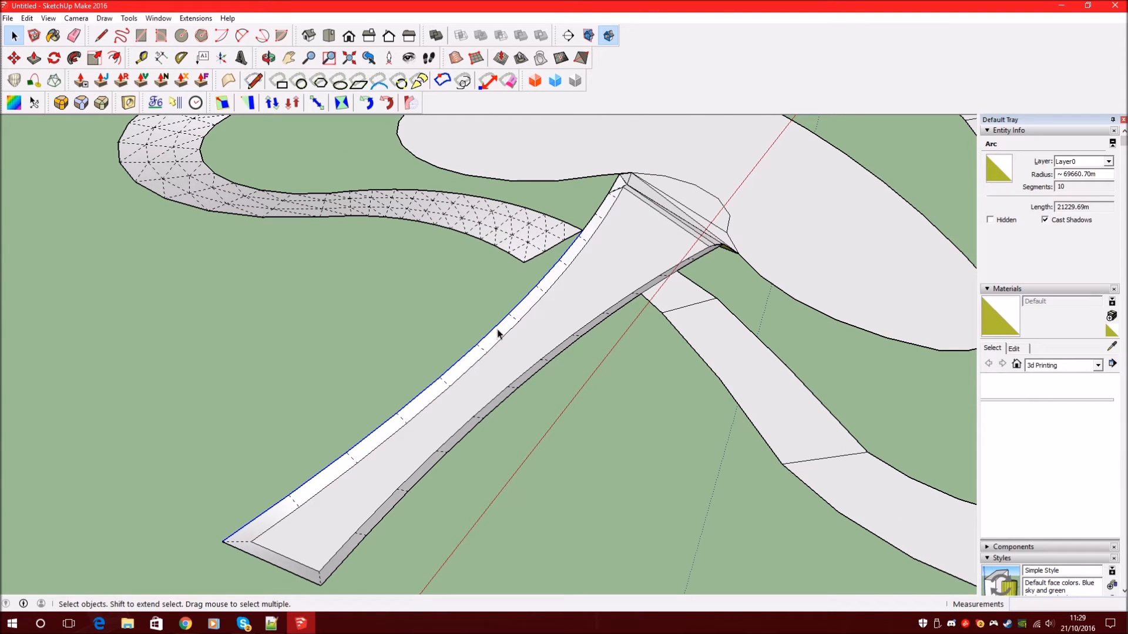
{"action": "middle_click_drag", "start_coordinate": [503, 325], "coordinate": [392, 355]}
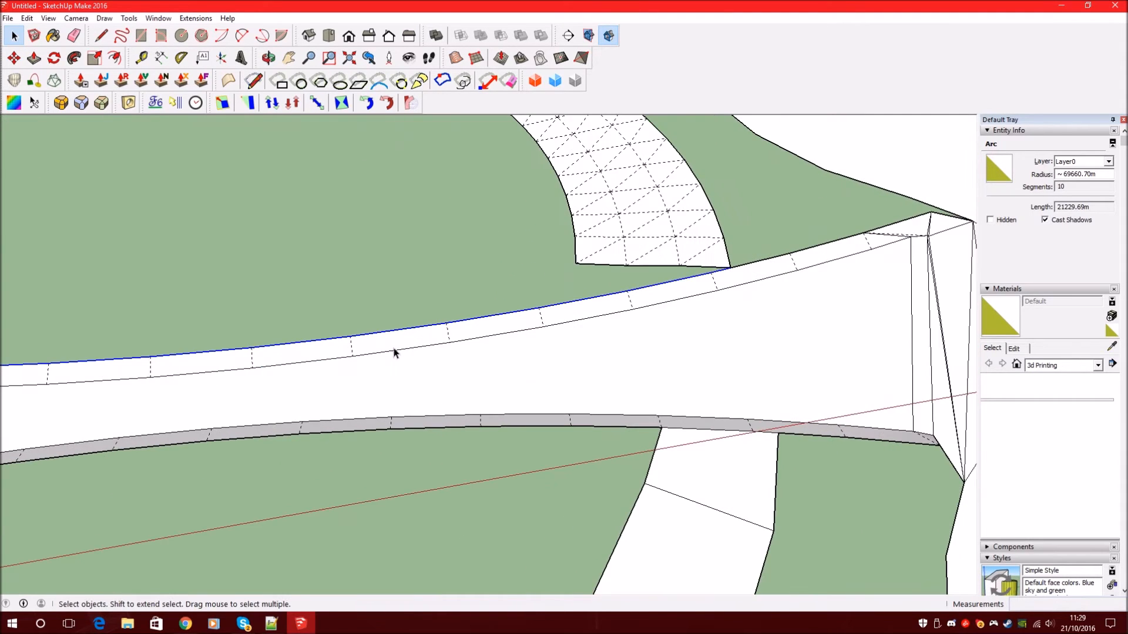
{"action": "right_click", "coordinate": [416, 333]}
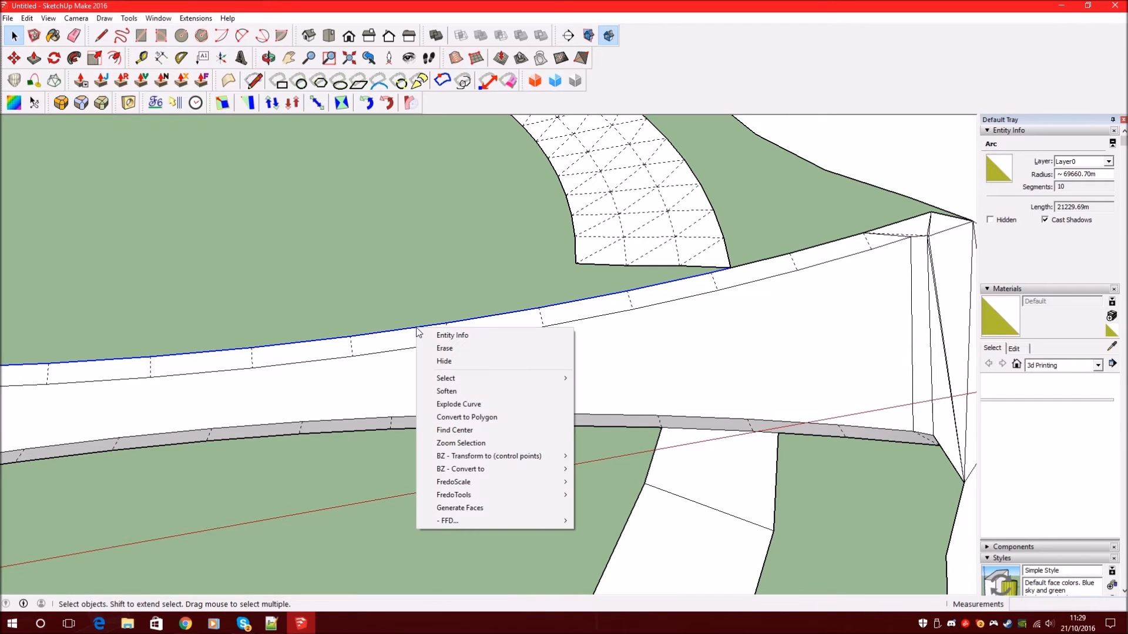
{"action": "left_click", "coordinate": [491, 406]}
{"action": "left_click", "coordinate": [476, 329]}
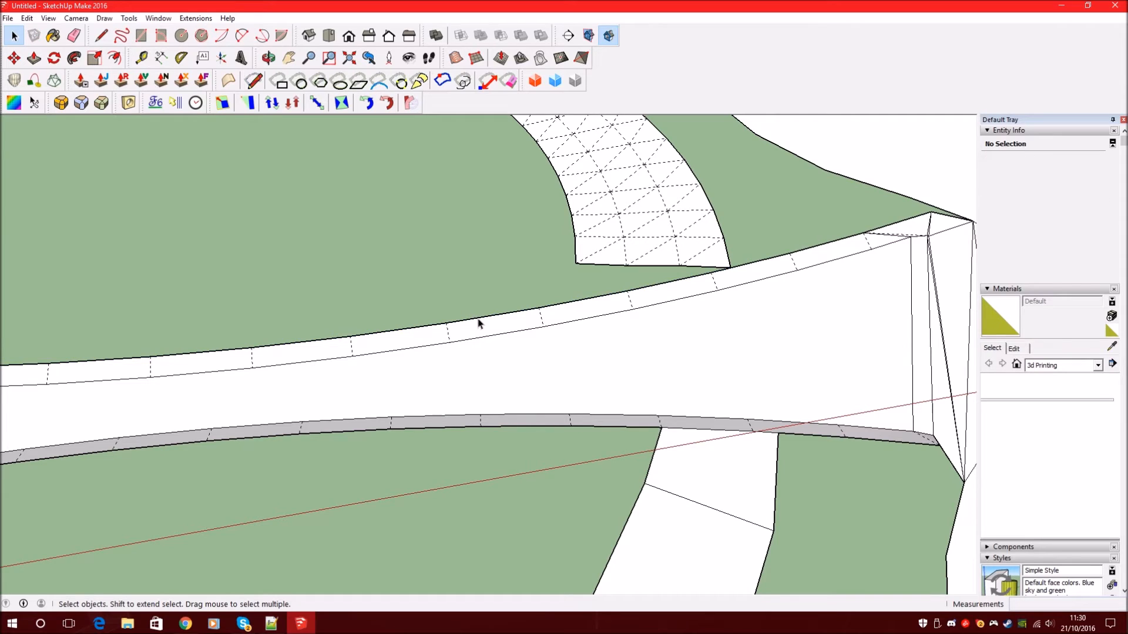
{"action": "left_click", "coordinate": [506, 327]}
{"action": "scroll", "coordinate": [493, 324], "scroll_direction": "up", "scroll_amount": 3}
{"action": "middle_click_drag", "start_coordinate": [483, 322], "coordinate": [490, 263]}
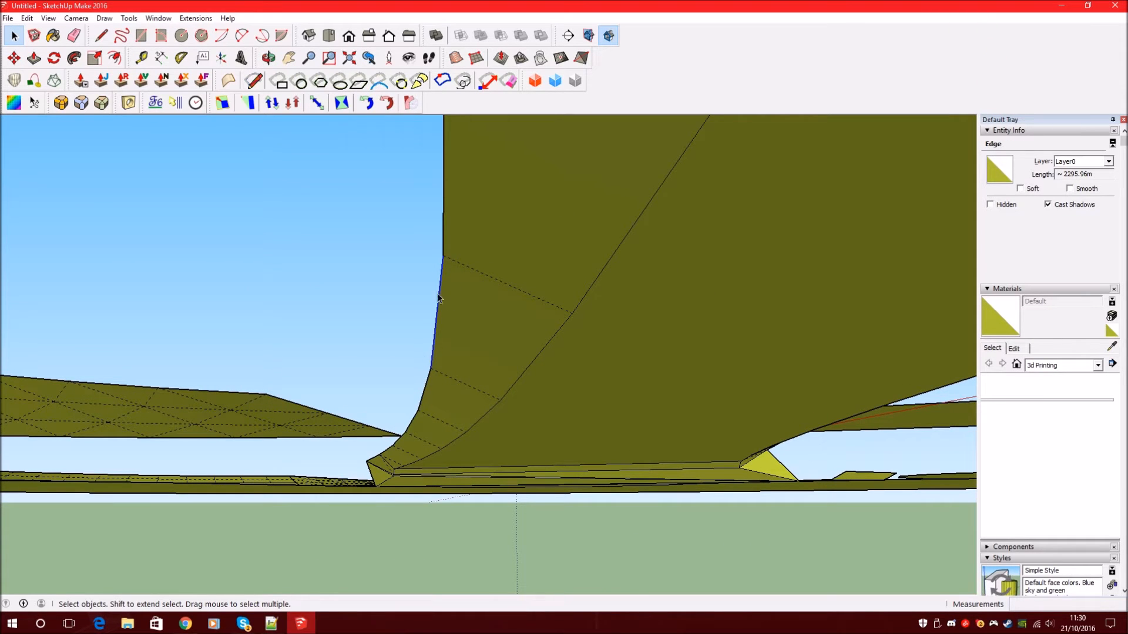
{"action": "middle_click_drag", "start_coordinate": [443, 264], "coordinate": [386, 334]}
- Create a 1-segment Loft by Spline between the triangulated track's end edge and the two adjoining ramp side edges
{"action": "left_click", "coordinate": [15, 81]}
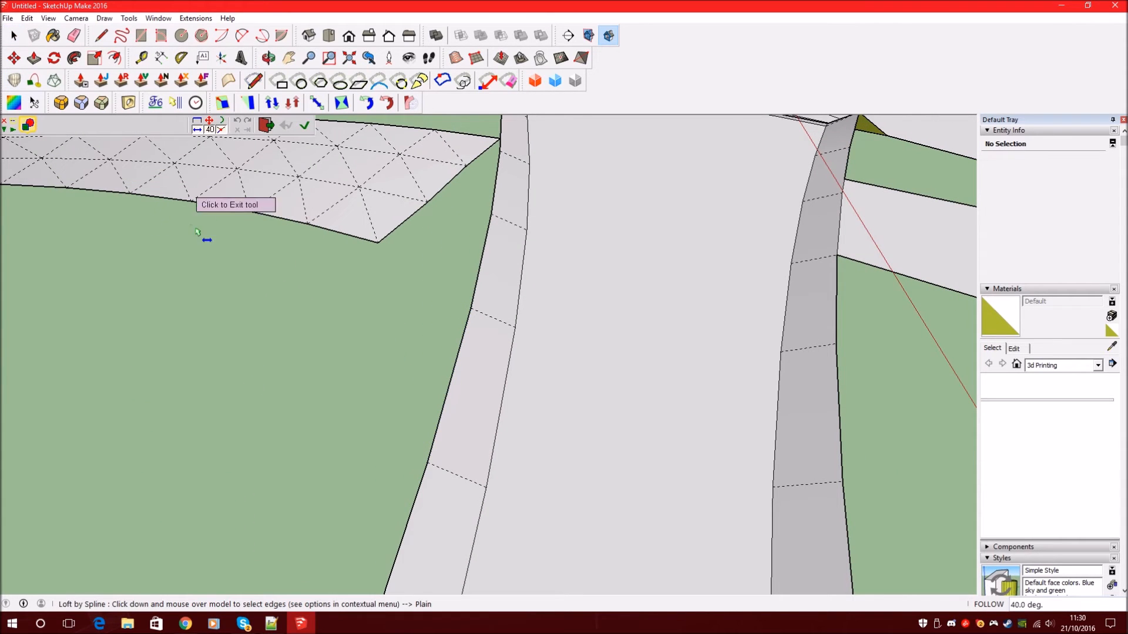
{"action": "left_click", "coordinate": [419, 208]}
{"action": "left_click", "coordinate": [496, 182]}
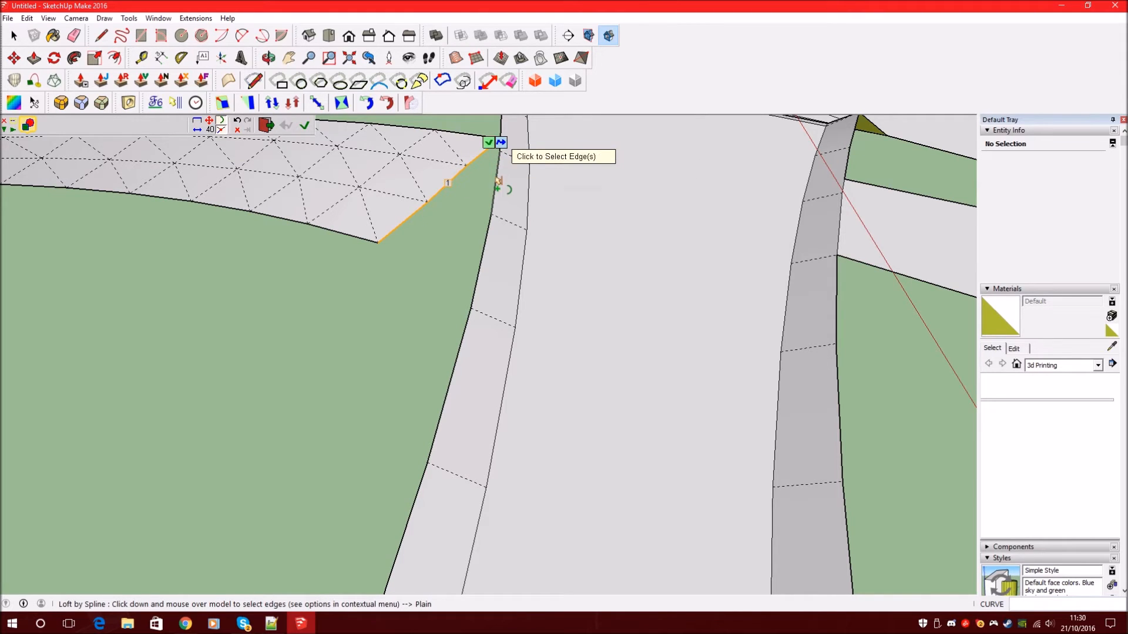
{"action": "left_click", "coordinate": [488, 250]}
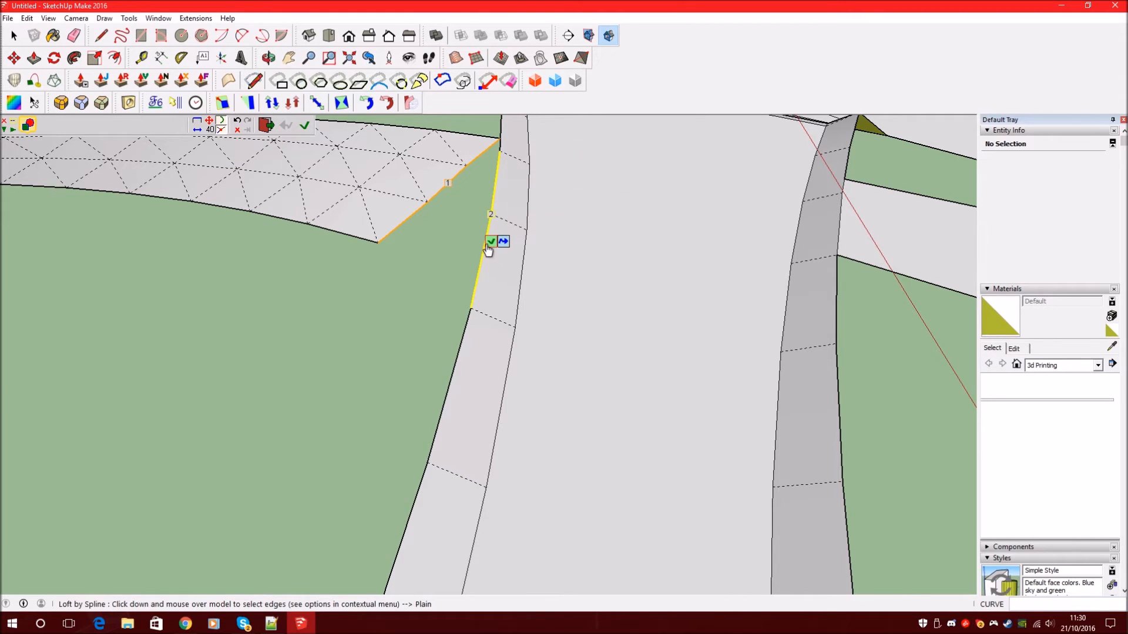
{"action": "left_click", "coordinate": [490, 242]}
{"action": "middle_click_drag", "start_coordinate": [452, 267], "coordinate": [465, 154]}
{"action": "left_click", "coordinate": [364, 130]}
{"action": "left_click", "coordinate": [364, 130]}
{"action": "middle_click_drag", "start_coordinate": [540, 323], "coordinate": [396, 282]}
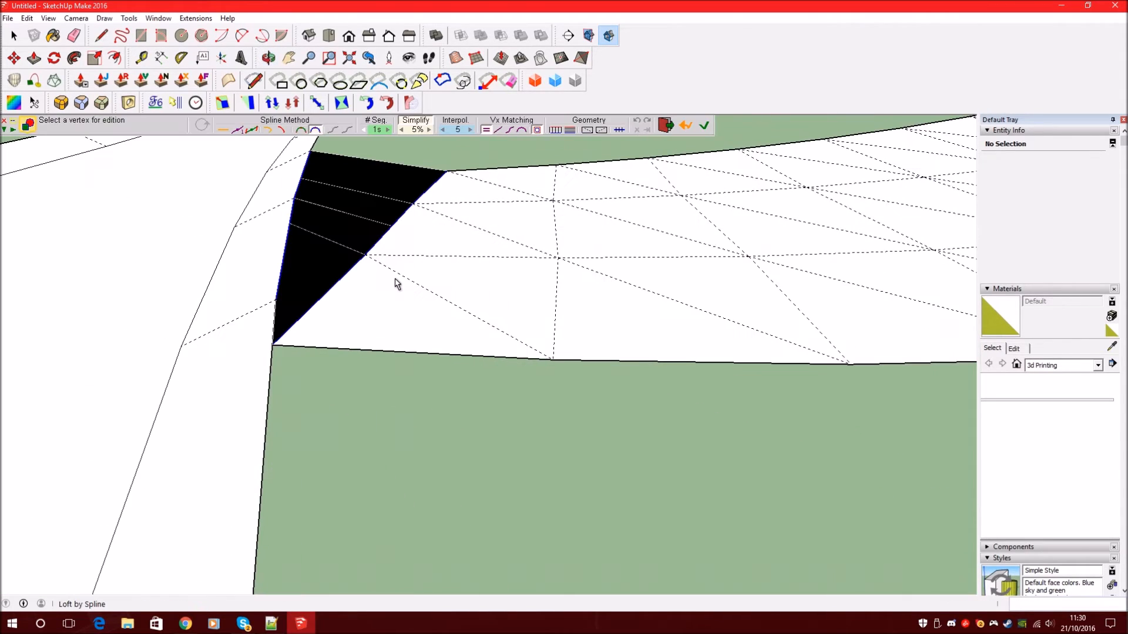
{"action": "left_click", "coordinate": [705, 126]}
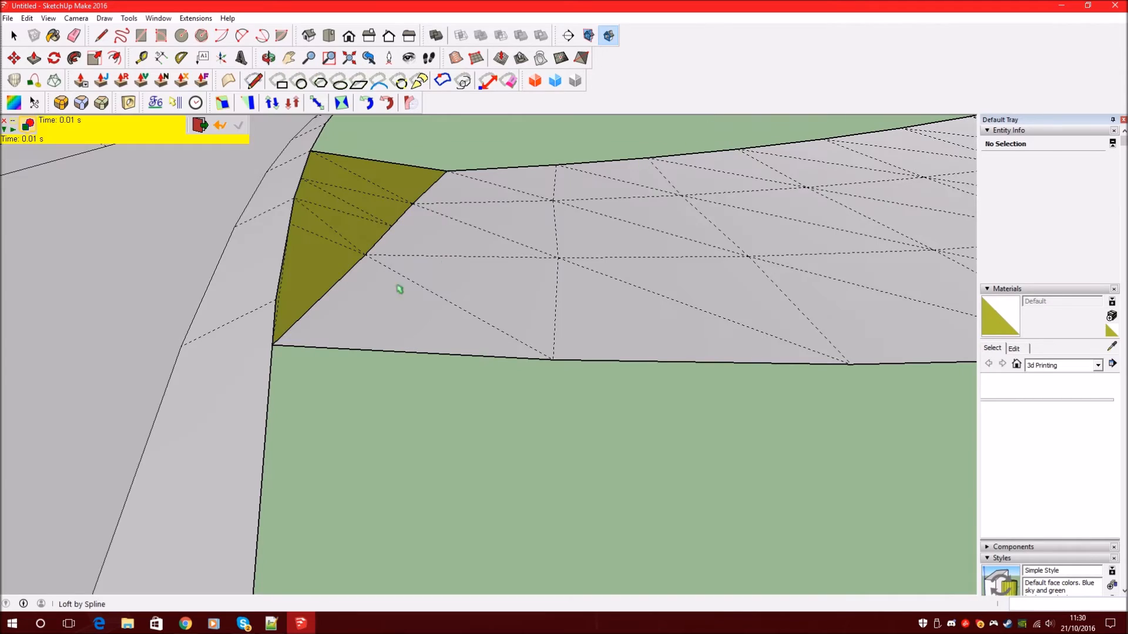
{"action": "middle_click_drag", "start_coordinate": [283, 292], "coordinate": [516, 340]}
{"action": "scroll", "coordinate": [516, 341], "scroll_direction": "down", "scroll_amount": 6}
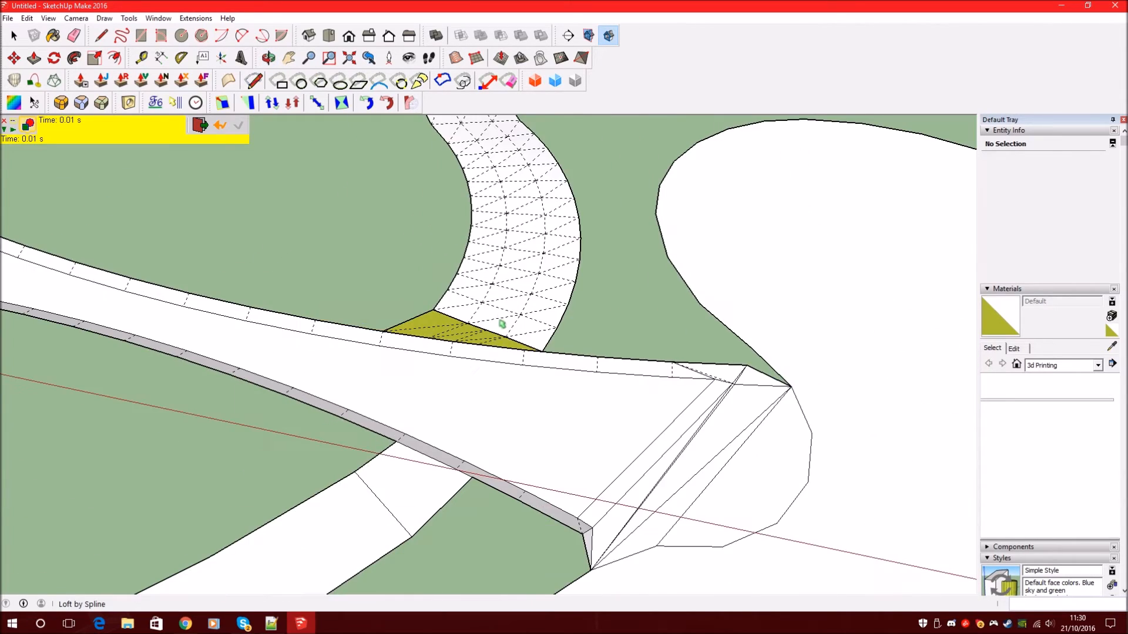
- Explode the new loft group between the track and the ramp and reverse its faces
{"action": "key", "text": "space"}
{"action": "scroll", "coordinate": [553, 316], "scroll_direction": "up", "scroll_amount": 2}
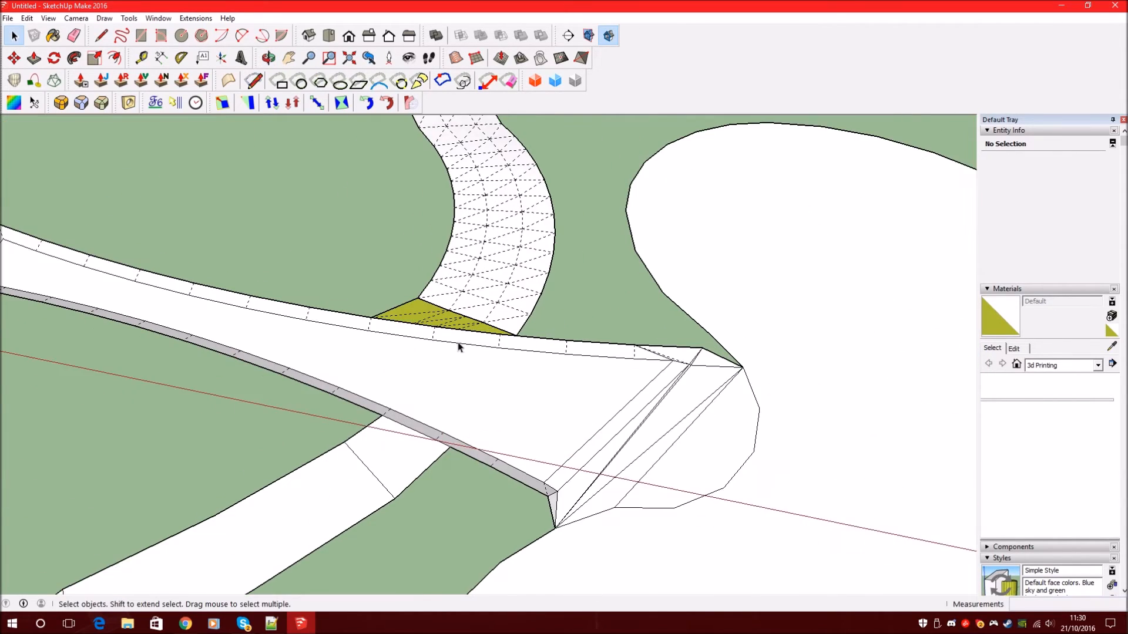
{"action": "middle_click_drag", "start_coordinate": [458, 345], "coordinate": [521, 305]}
{"action": "scroll", "coordinate": [430, 335], "scroll_direction": "up", "scroll_amount": 5}
{"action": "left_click", "coordinate": [429, 341]}
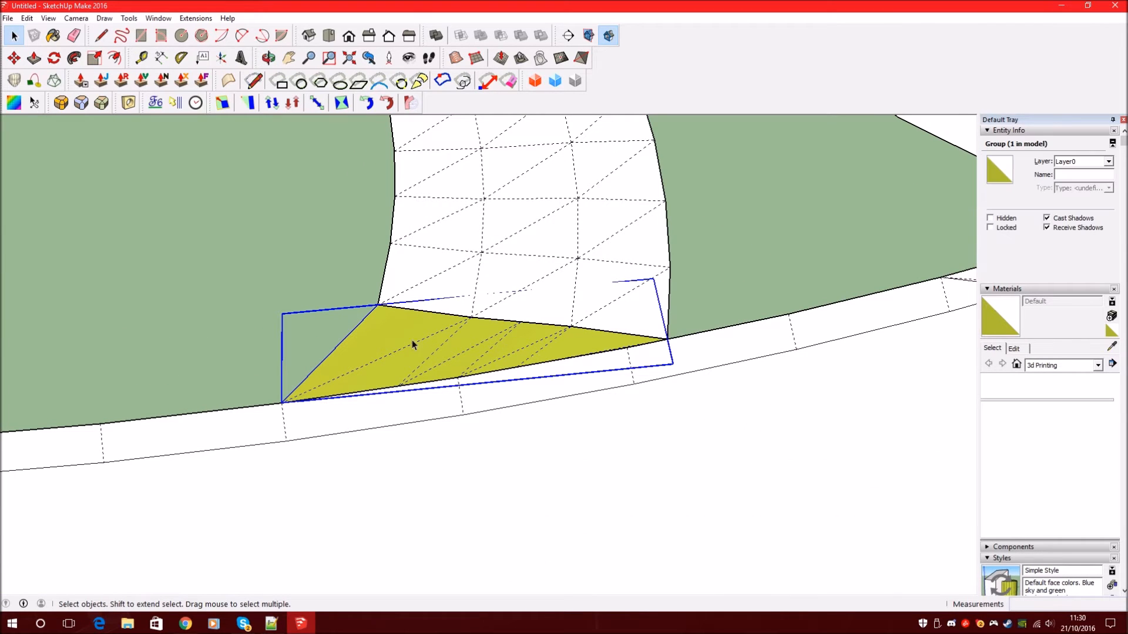
{"action": "right_click", "coordinate": [393, 343]}
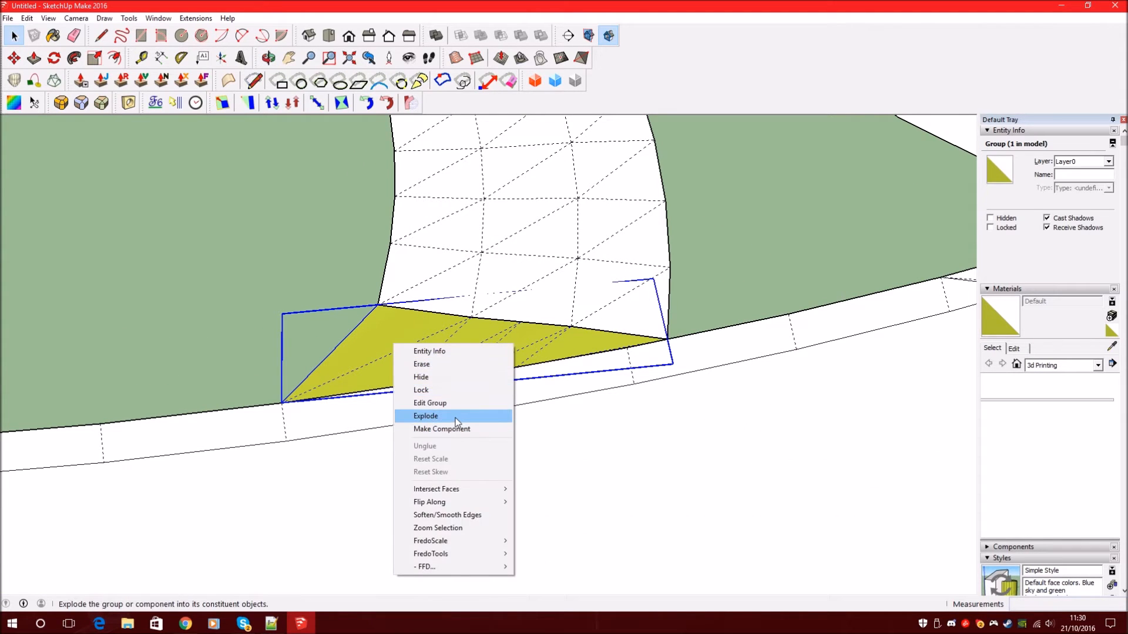
{"action": "left_click", "coordinate": [423, 420]}
{"action": "scroll", "coordinate": [405, 342], "scroll_direction": "down", "scroll_amount": 2}
{"action": "right_click", "coordinate": [396, 333]}
{"action": "left_click", "coordinate": [437, 458]}
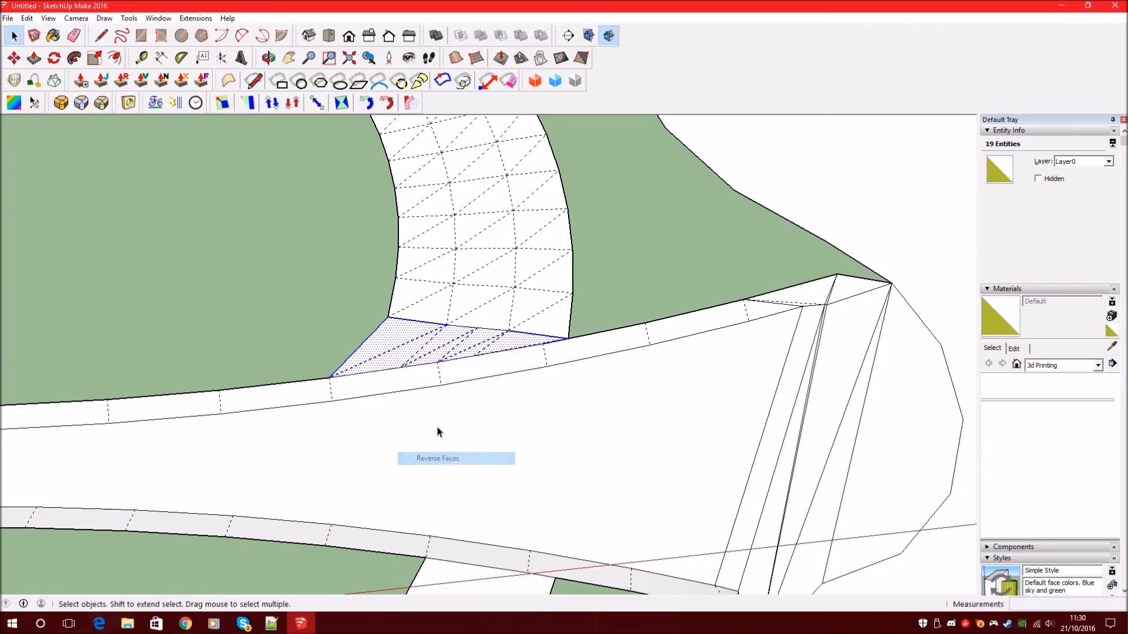
- Examine the joined ramp and the surrounding track sections from several angles
{"action": "scroll", "coordinate": [411, 329], "scroll_direction": "down", "scroll_amount": 4}
{"action": "scroll", "coordinate": [392, 343], "scroll_direction": "down", "scroll_amount": 3}
{"action": "middle_click_drag", "start_coordinate": [521, 390], "coordinate": [605, 259]}
{"action": "scroll", "coordinate": [605, 259], "scroll_direction": "up", "scroll_amount": 5}
{"action": "middle_click_drag", "start_coordinate": [541, 335], "coordinate": [625, 312]}
{"action": "scroll", "coordinate": [625, 306], "scroll_direction": "down", "scroll_amount": 3}
{"action": "mouse_move", "coordinate": [520, 347]}
{"action": "middle_mouse_down"}
{"action": "mouse_move", "coordinate": [470, 367]}
{"action": "mouse_move", "coordinate": [372, 320]}
{"action": "mouse_move", "coordinate": [411, 352]}
{"action": "middle_mouse_up"}
{"action": "scroll", "coordinate": [433, 367], "scroll_direction": "up", "scroll_amount": 4}
{"action": "scroll", "coordinate": [510, 356], "scroll_direction": "down", "scroll_amount": 3}
{"action": "middle_click_drag", "start_coordinate": [510, 356], "coordinate": [460, 307]}
{"action": "scroll", "coordinate": [485, 366], "scroll_direction": "up", "scroll_amount": 4}
{"action": "scroll", "coordinate": [495, 356], "scroll_direction": "down", "scroll_amount": 2}
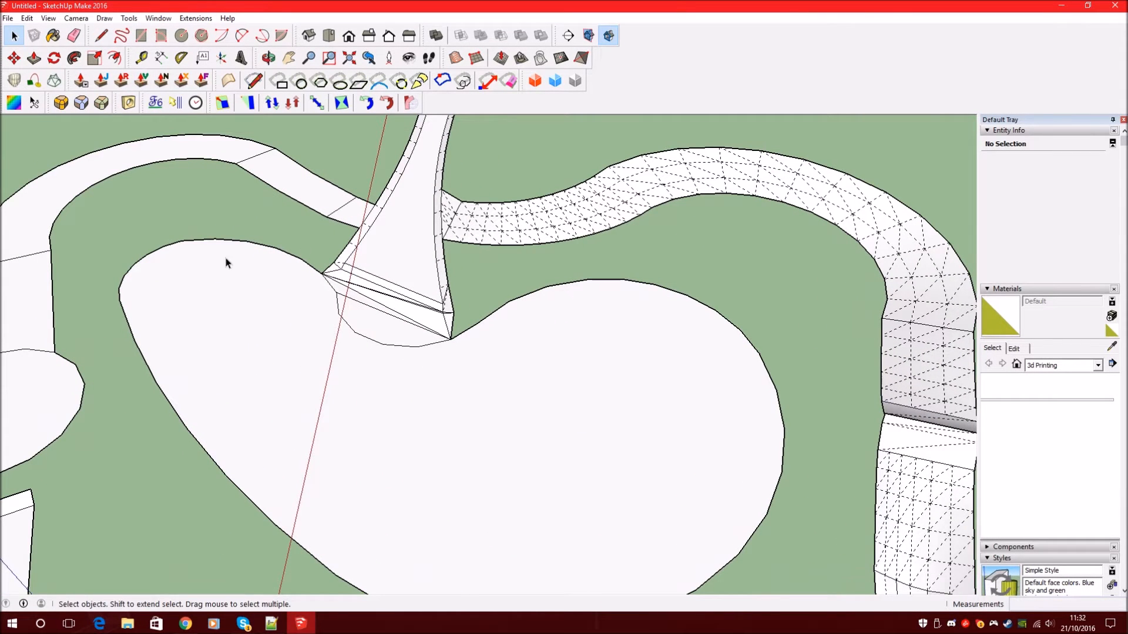
- Offset the outline of the large central face outward by about 1580 m
{"action": "middle_click_drag", "start_coordinate": [225, 263], "coordinate": [185, 191]}
{"action": "left_click", "coordinate": [312, 252]}
{"action": "key", "text": "f"}
{"action": "middle_click_drag", "start_coordinate": [316, 242], "coordinate": [455, 386]}
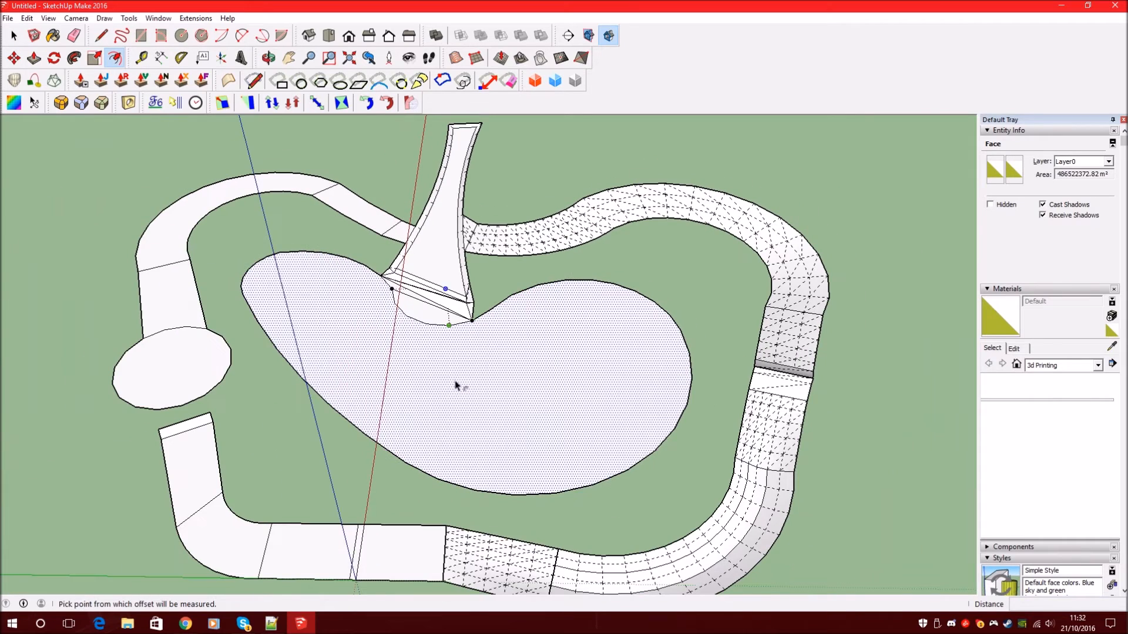
{"action": "key", "text": "space"}
{"action": "left_click", "coordinate": [651, 286]}
{"action": "left_click", "coordinate": [559, 357]}
{"action": "left_click", "coordinate": [115, 58]}
{"action": "left_click", "coordinate": [441, 400]}
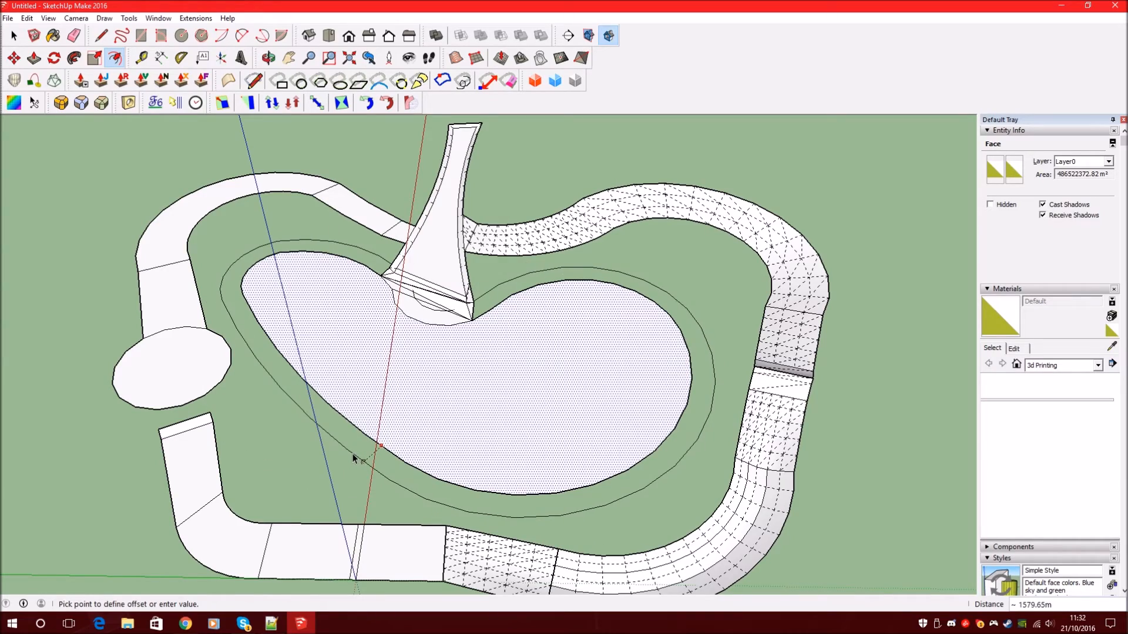
{"action": "left_click", "coordinate": [353, 457]}
- Delete the stray offset curve lying across the ramp's base
{"action": "scroll", "coordinate": [554, 403], "scroll_direction": "up", "scroll_amount": 3}
{"action": "middle_click_drag", "start_coordinate": [554, 403], "coordinate": [212, 218]}
{"action": "left_click", "coordinate": [34, 36]}
{"action": "key", "text": "space"}
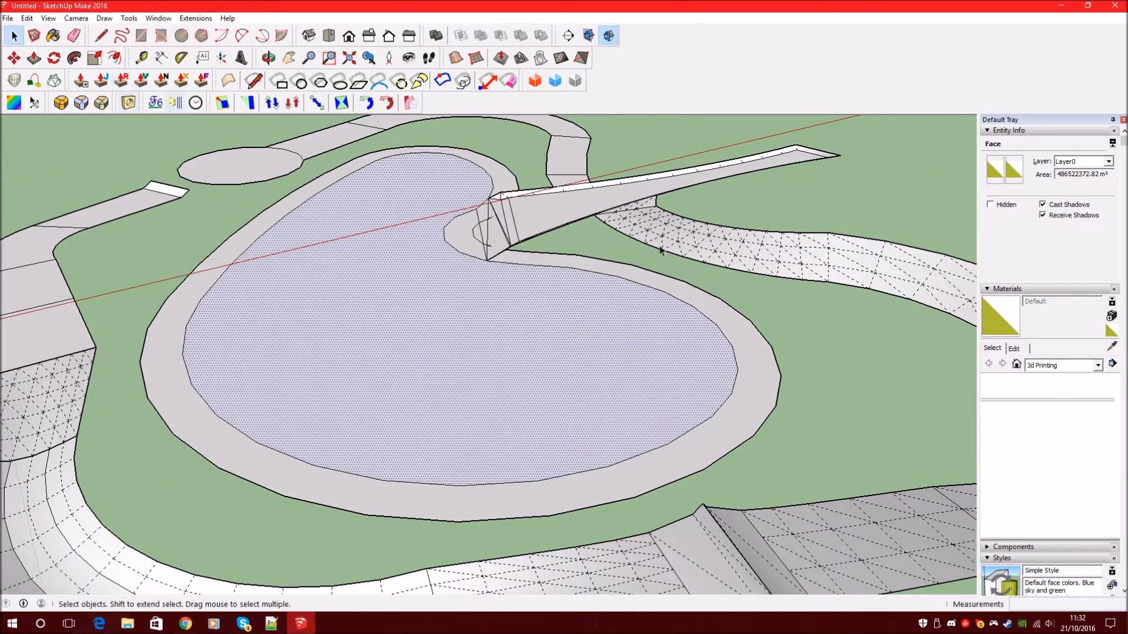
{"action": "scroll", "coordinate": [526, 251], "scroll_direction": "up", "scroll_amount": 5}
{"action": "middle_click_drag", "start_coordinate": [526, 251], "coordinate": [590, 279]}
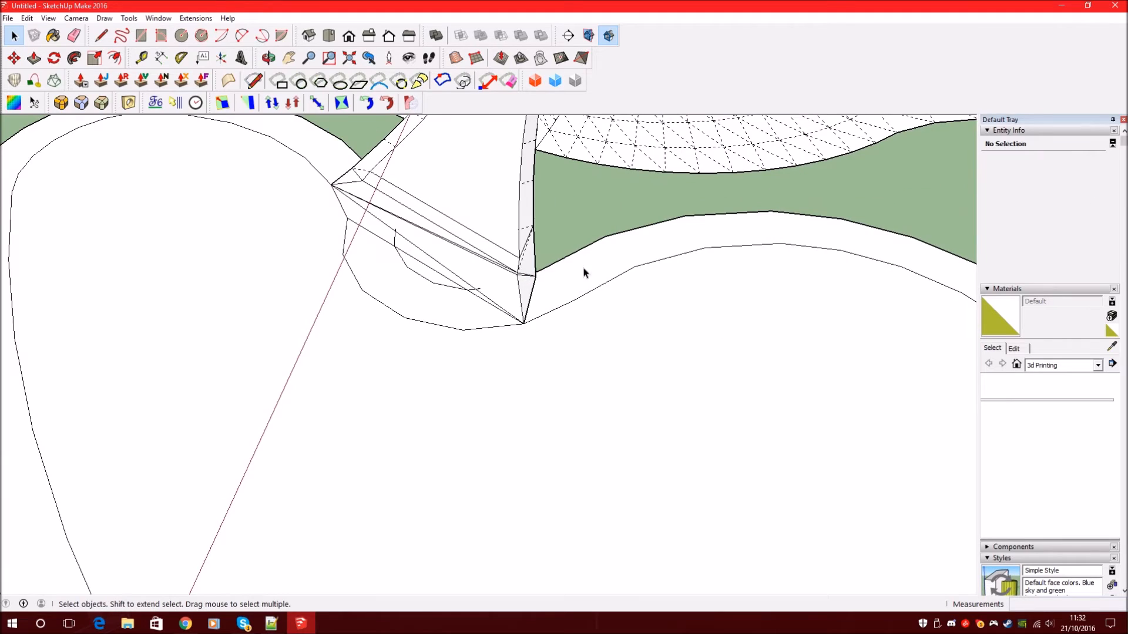
{"action": "left_click", "coordinate": [568, 260]}
{"action": "left_click", "coordinate": [433, 284]}
{"action": "key", "text": "Delete"}
- Erase the remaining short offset line stubs on the sloped faces at the ramp's base
{"action": "scroll", "coordinate": [470, 235], "scroll_direction": "up", "scroll_amount": 3}
{"action": "left_click", "coordinate": [74, 36]}
{"action": "scroll", "coordinate": [479, 309], "scroll_direction": "up", "scroll_amount": 3}
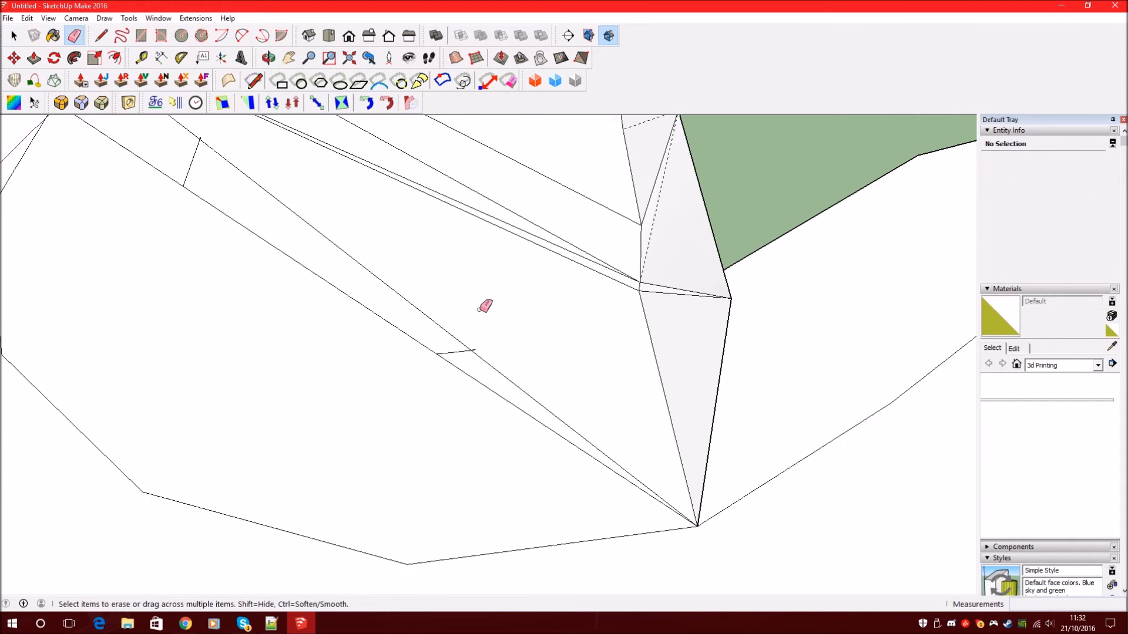
{"action": "mouse_move", "coordinate": [480, 349]}
{"action": "middle_mouse_down"}
{"action": "mouse_move", "coordinate": [473, 327]}
{"action": "mouse_move", "coordinate": [579, 352]}
{"action": "mouse_move", "coordinate": [556, 308]}
{"action": "mouse_move", "coordinate": [918, 363]}
{"action": "middle_mouse_up"}
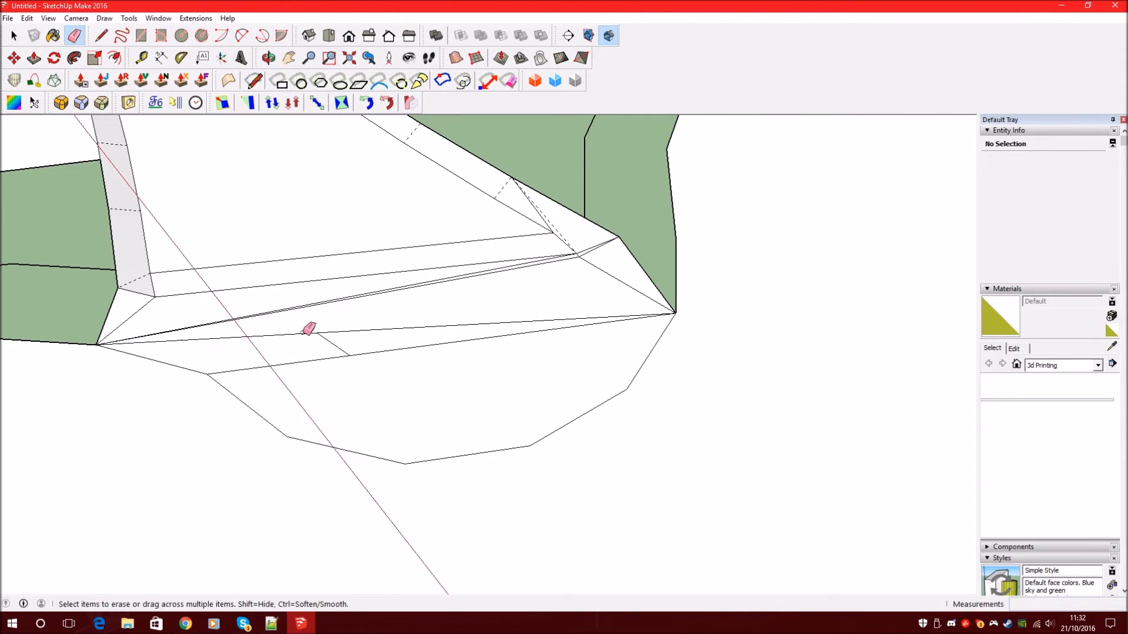
{"action": "middle_click_drag", "start_coordinate": [328, 342], "coordinate": [445, 341]}
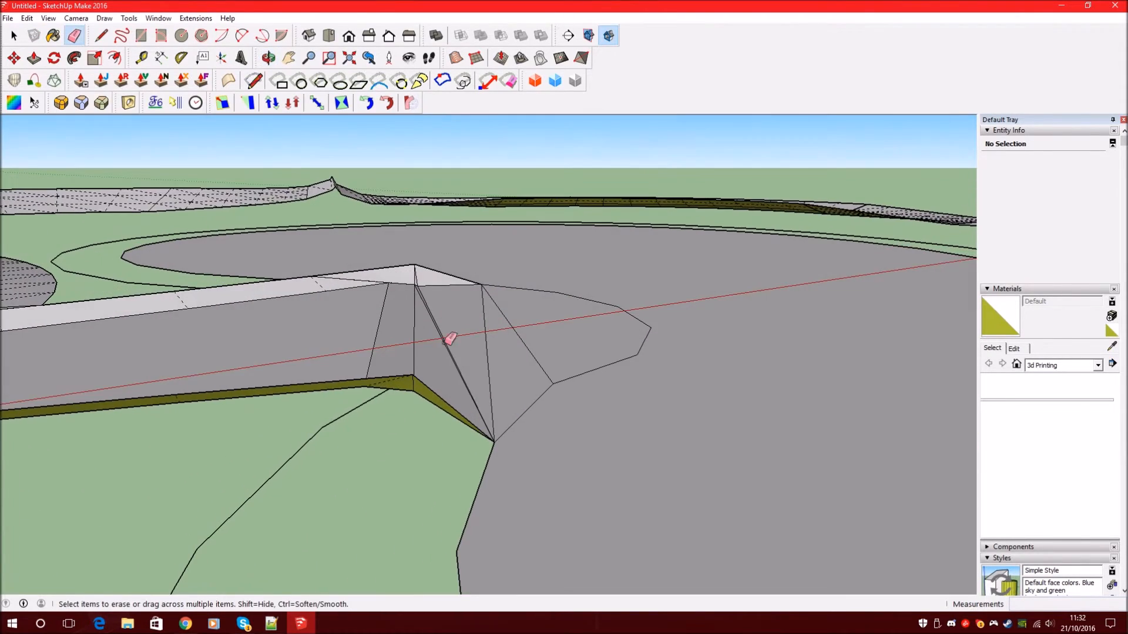
- Draw lines from the offset outline to the ramp's base corners on both sides and erase the leftover offset segments beside the ramp
{"action": "left_click", "coordinate": [101, 36]}
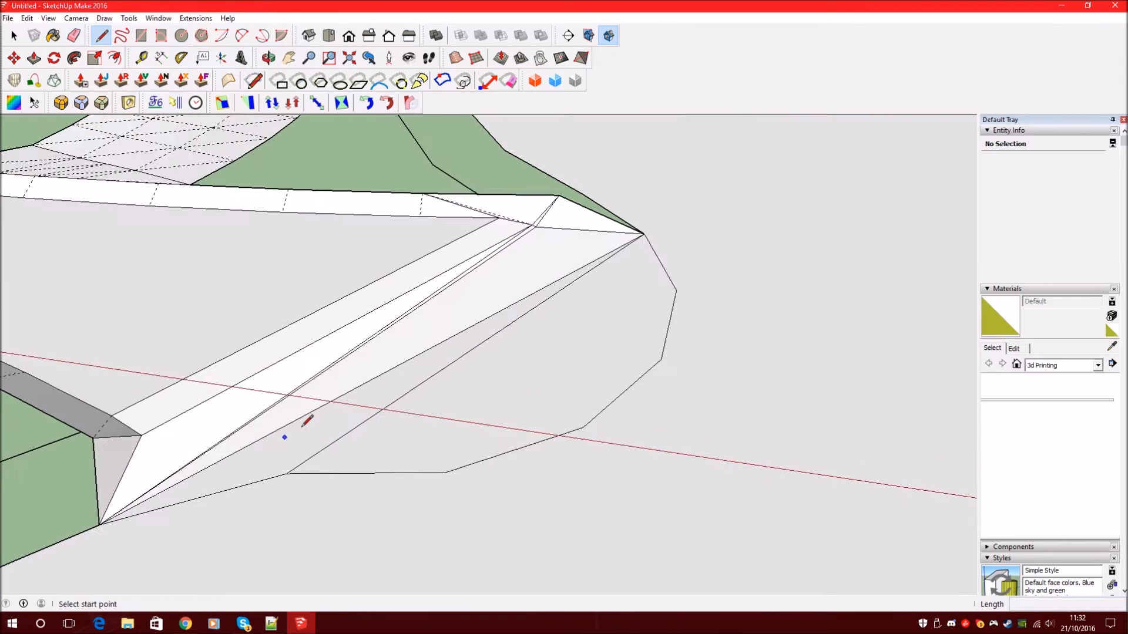
{"action": "scroll", "coordinate": [486, 319], "scroll_direction": "down", "scroll_amount": 4}
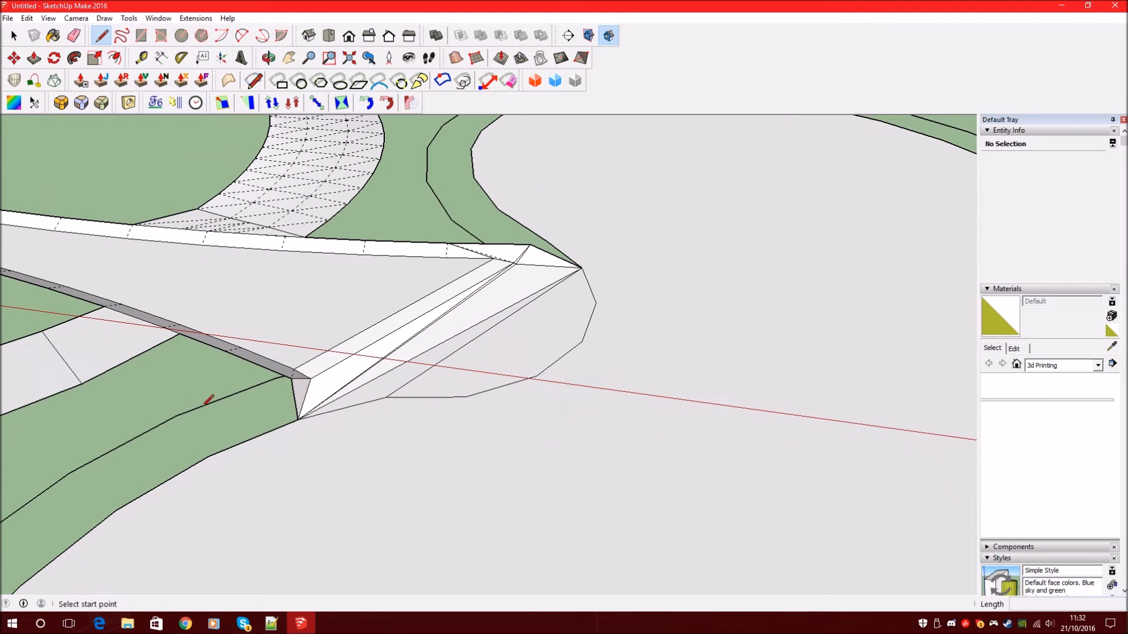
{"action": "left_click", "coordinate": [176, 416]}
{"action": "middle_click_drag", "start_coordinate": [421, 371], "coordinate": [165, 379]}
{"action": "left_click", "coordinate": [518, 384]}
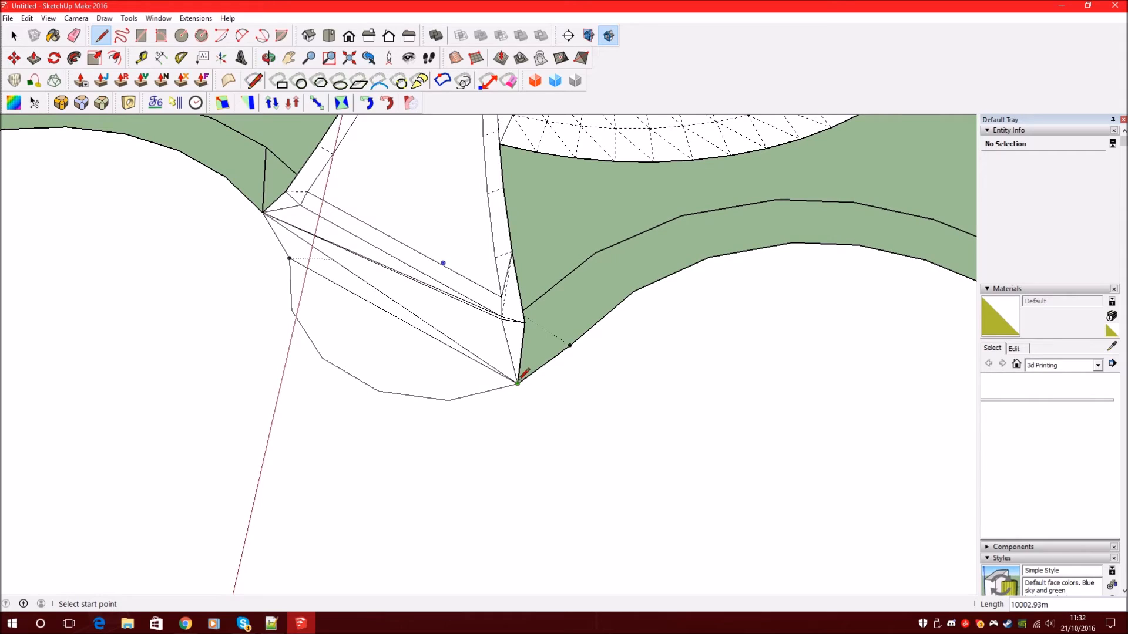
{"action": "left_click", "coordinate": [595, 253]}
{"action": "key", "text": "e"}
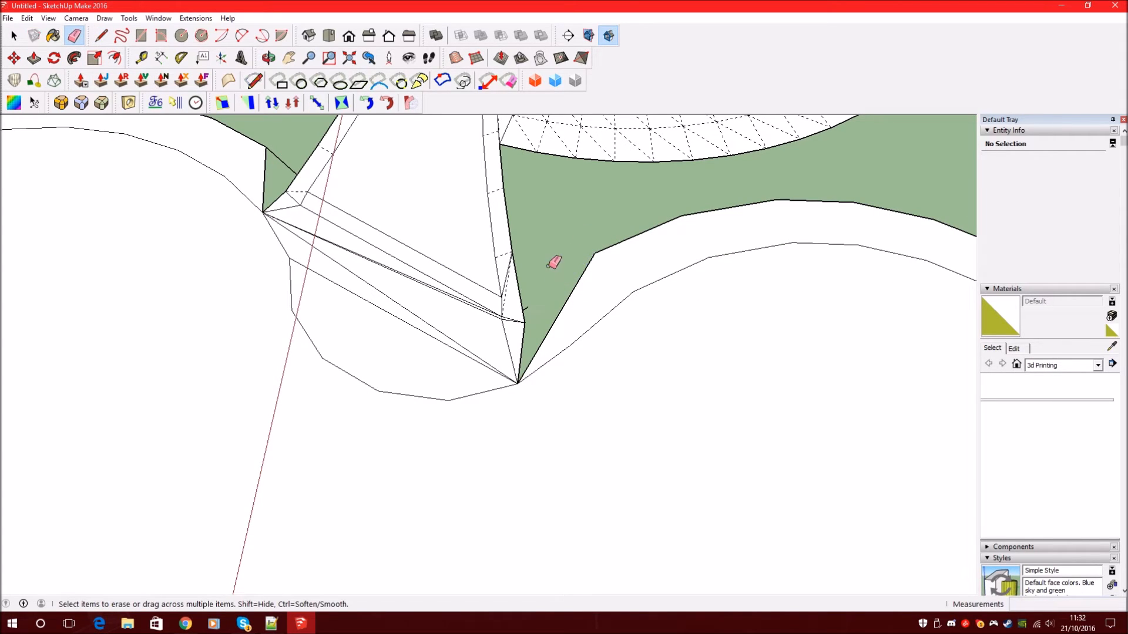
{"action": "scroll", "coordinate": [461, 200], "scroll_direction": "down", "scroll_amount": 3}
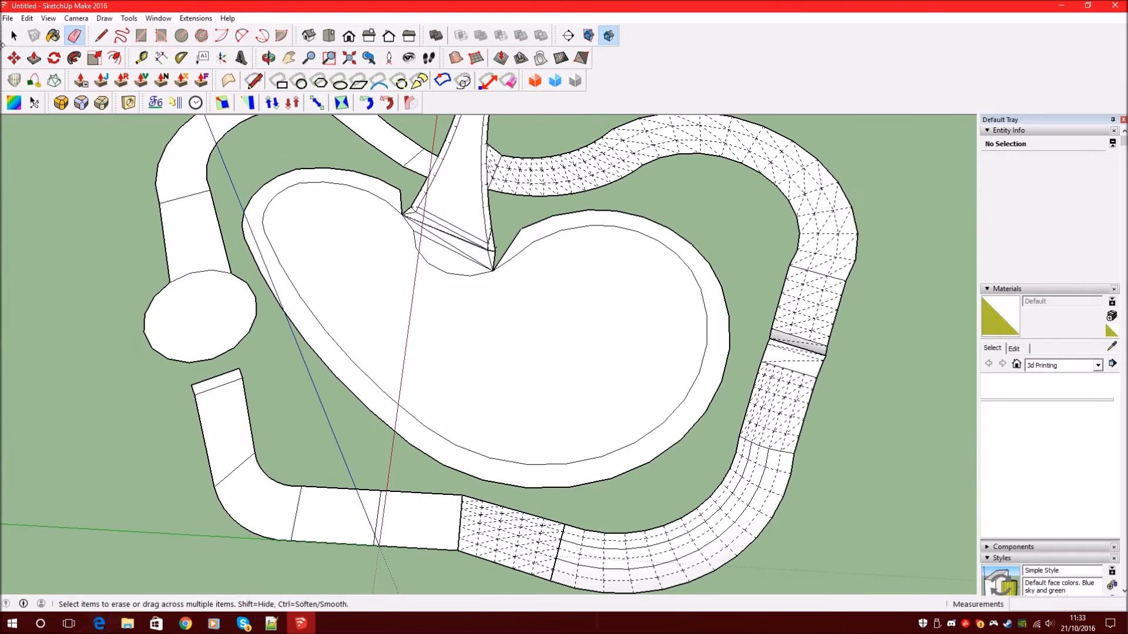
- Select the outer edge curves of the offset border, beginning beside the ramp and continuing around the far lobe and the long side
{"action": "left_click", "coordinate": [14, 36]}
{"action": "scroll", "coordinate": [630, 236], "scroll_direction": "up", "scroll_amount": 3}
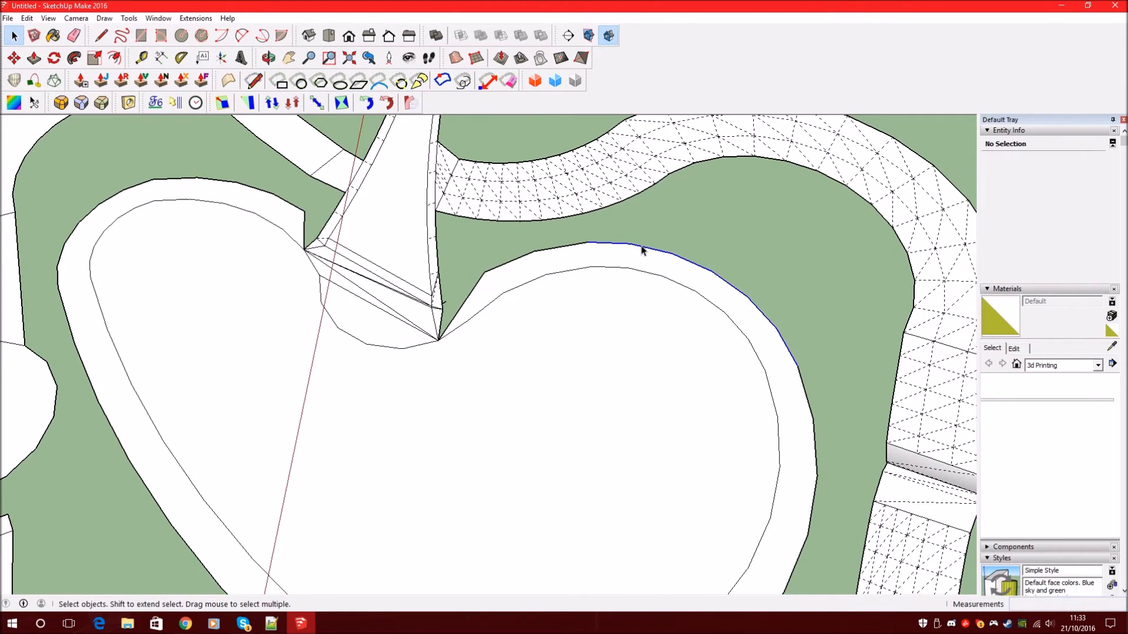
{"action": "scroll", "coordinate": [664, 264], "scroll_direction": "down", "scroll_amount": 2}
{"action": "left_click", "coordinate": [562, 260]}
{"action": "scroll", "coordinate": [557, 259], "scroll_direction": "up", "scroll_amount": 3}
{"action": "scroll", "coordinate": [573, 267], "scroll_direction": "down", "scroll_amount": 2}
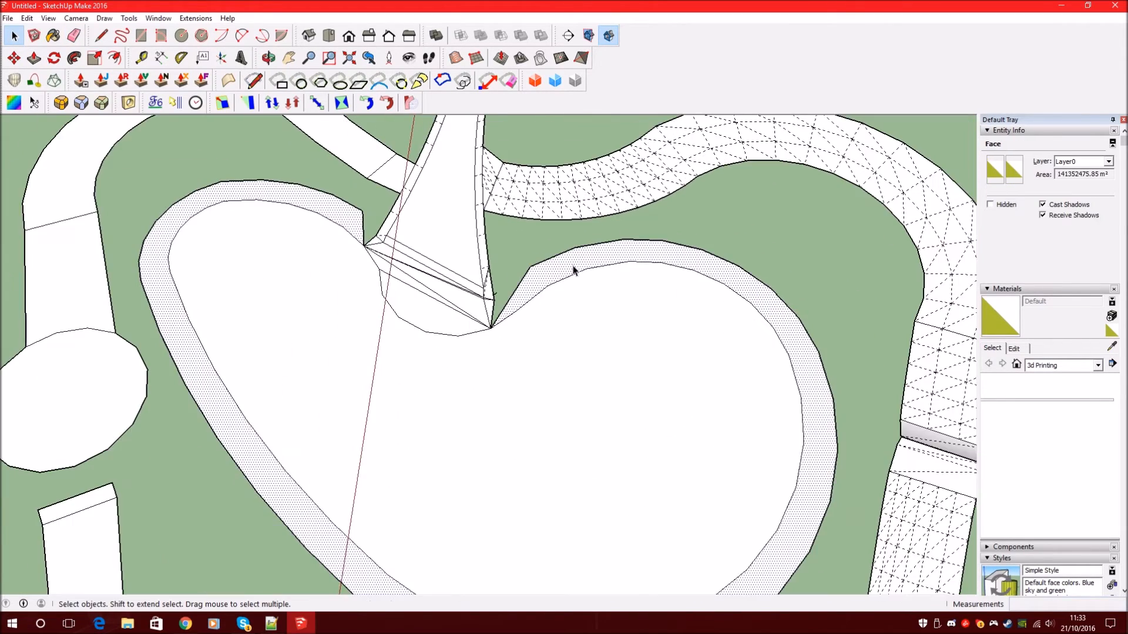
{"action": "left_click", "coordinate": [558, 257]}
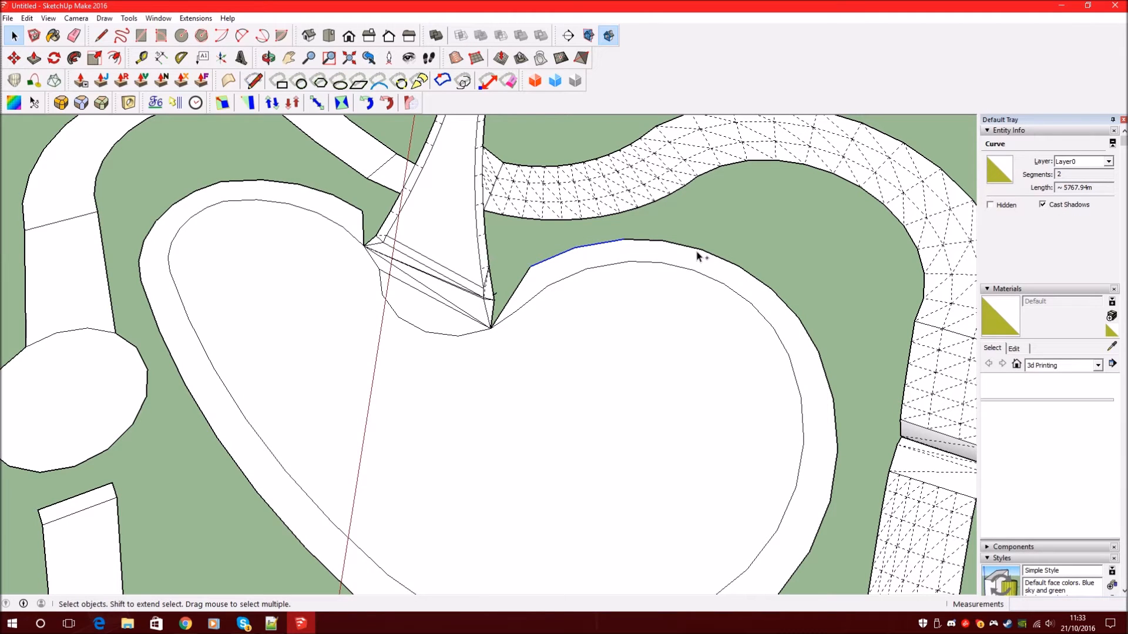
{"action": "left_click", "coordinate": [831, 392], "text": "shift"}
{"action": "scroll", "coordinate": [810, 314], "scroll_direction": "down", "scroll_amount": 3}
{"action": "scroll", "coordinate": [814, 423], "scroll_direction": "up", "scroll_amount": 3}
{"action": "left_click", "coordinate": [755, 463], "text": "shift"}
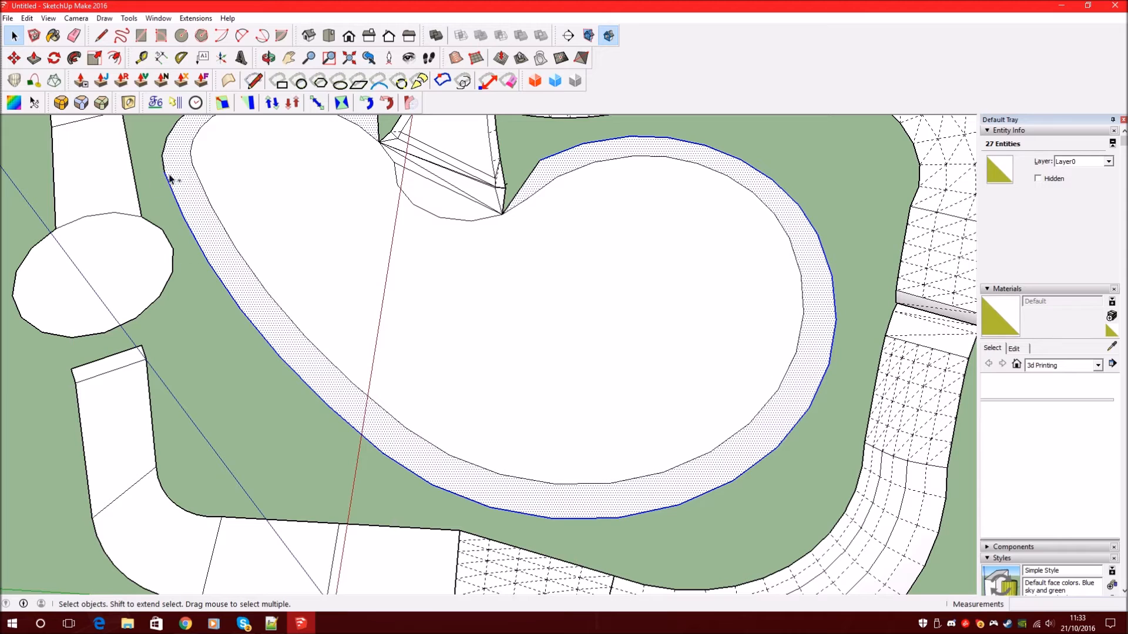
- Add the remaining outer border curves up to the ramp's other side and remove the border face from the selection
{"action": "middle_click_drag", "start_coordinate": [226, 148], "coordinate": [222, 299], "text": "shift"}
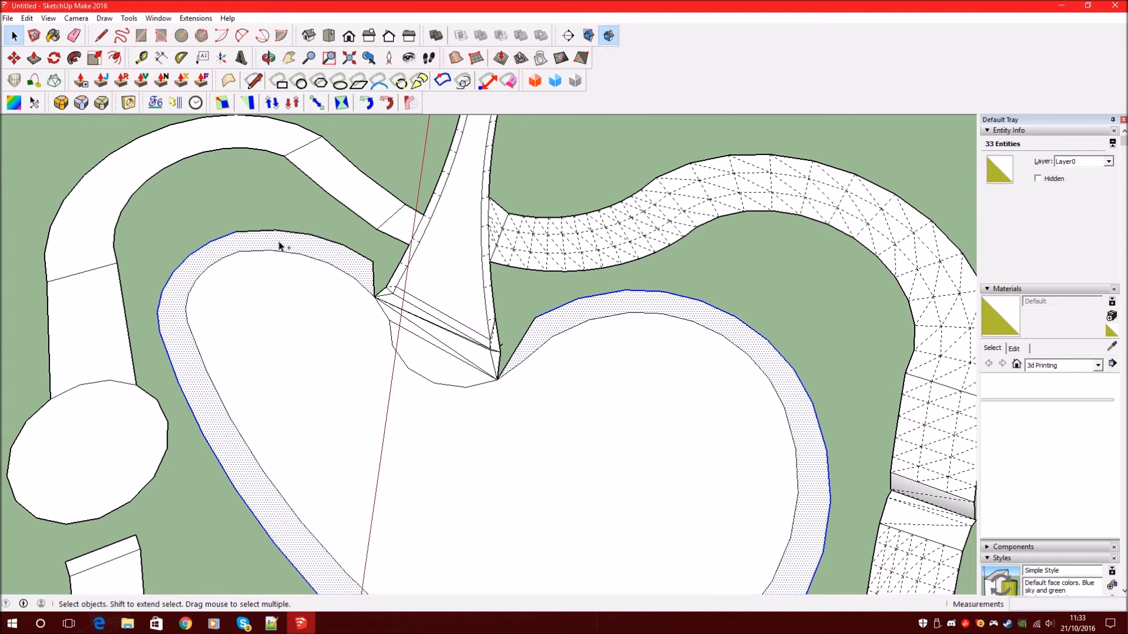
{"action": "middle_click_drag", "start_coordinate": [246, 254], "coordinate": [308, 309]}
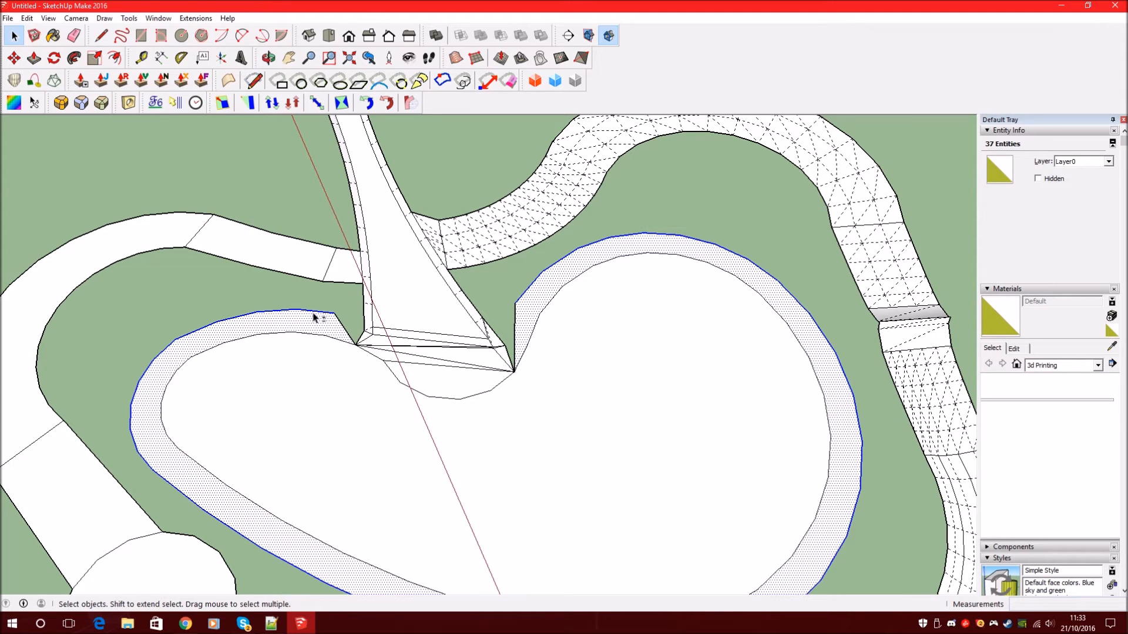
{"action": "left_click", "coordinate": [313, 328], "text": "shift"}
{"action": "scroll", "coordinate": [291, 238], "scroll_direction": "down", "scroll_amount": 2}
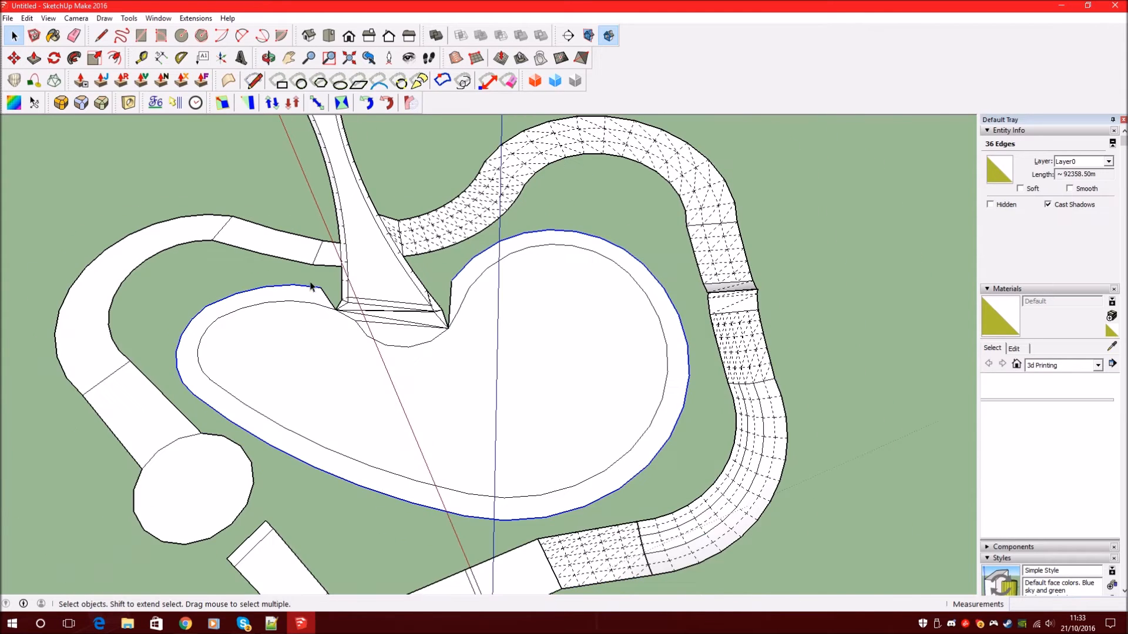
{"action": "scroll", "coordinate": [313, 287], "scroll_direction": "up", "scroll_amount": 2}
{"action": "scroll", "coordinate": [329, 299], "scroll_direction": "down", "scroll_amount": 2}
{"action": "left_click", "coordinate": [294, 283], "text": "shift"}
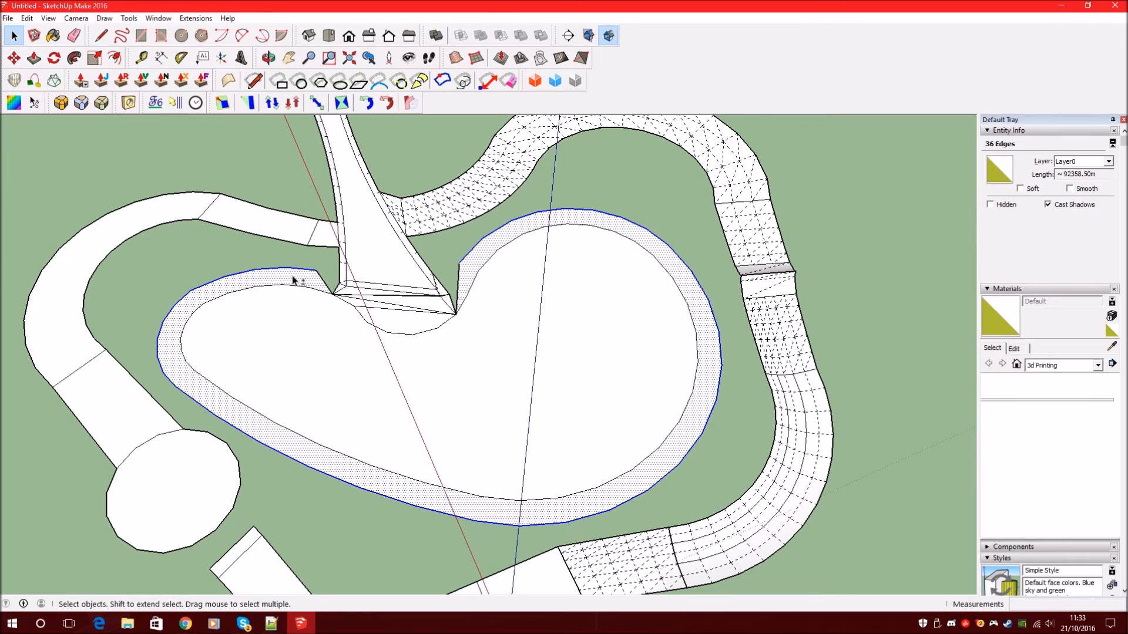
{"action": "left_click", "coordinate": [298, 284], "text": "shift"}
- Move the selected outer outline upward so the border slopes up from the central face
{"action": "key", "text": "m"}
{"action": "scroll", "coordinate": [605, 284], "scroll_direction": "up", "scroll_amount": 5}
{"action": "middle_click_drag", "start_coordinate": [604, 285], "coordinate": [466, 189]}
{"action": "left_click", "coordinate": [500, 224]}
{"action": "left_click", "coordinate": [607, 213]}
- Examine the raised border from several angles, including the creased faces along its inner edge and the area beside the ramp
{"action": "middle_click_drag", "start_coordinate": [592, 219], "coordinate": [710, 209]}
{"action": "scroll", "coordinate": [670, 203], "scroll_direction": "down", "scroll_amount": 5}
{"action": "scroll", "coordinate": [340, 249], "scroll_direction": "up", "scroll_amount": 6}
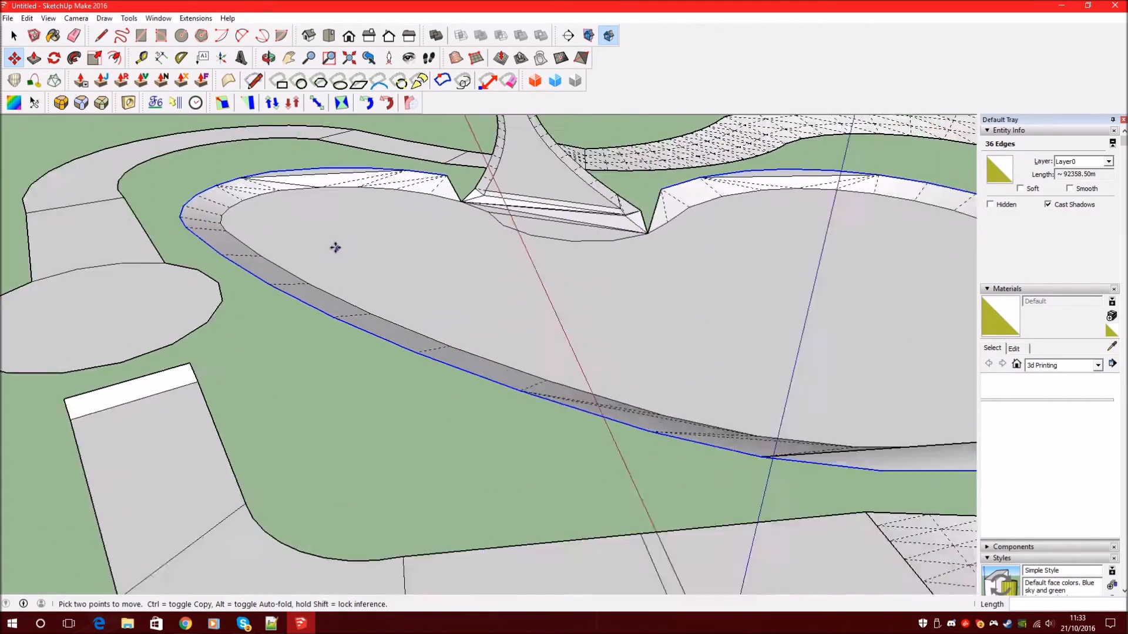
{"action": "middle_click_drag", "start_coordinate": [249, 181], "coordinate": [294, 320]}
{"action": "scroll", "coordinate": [294, 319], "scroll_direction": "down", "scroll_amount": 4}
{"action": "scroll", "coordinate": [571, 368], "scroll_direction": "down", "scroll_amount": 3}
{"action": "scroll", "coordinate": [705, 417], "scroll_direction": "up", "scroll_amount": 3}
{"action": "left_click", "coordinate": [74, 35]}
{"action": "middle_click_drag", "start_coordinate": [437, 304], "coordinate": [440, 323]}
{"action": "middle_click_drag", "start_coordinate": [524, 335], "coordinate": [333, 240]}
{"action": "scroll", "coordinate": [334, 241], "scroll_direction": "down", "scroll_amount": 3}
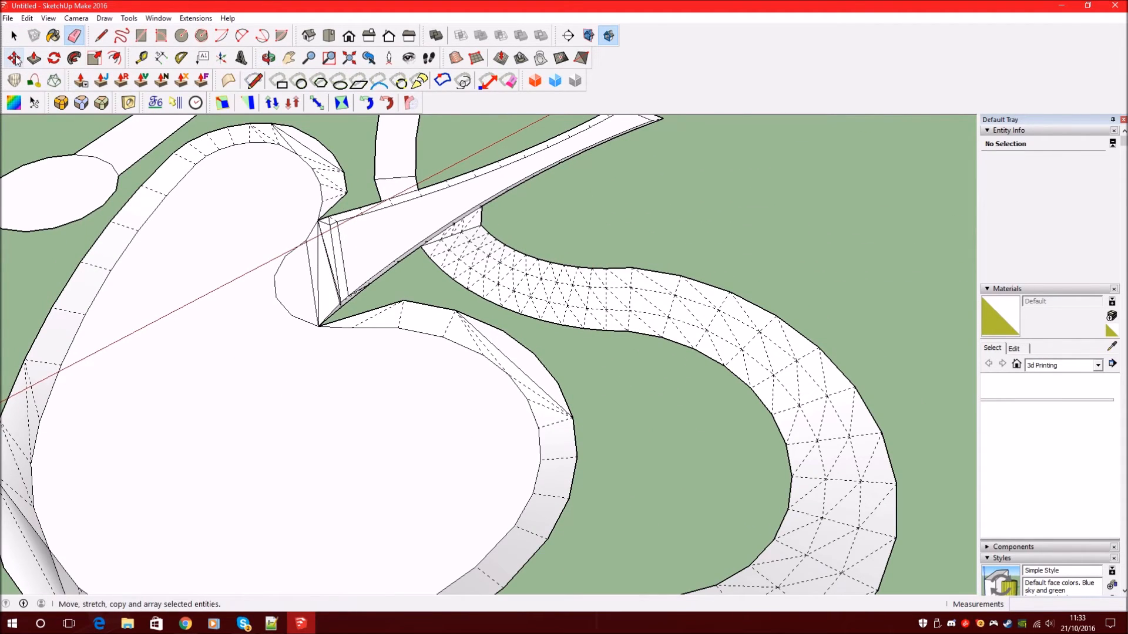
- Draw three lines from the border's outer edge to the lofted track, at the step, the next seam and the S-curve
{"action": "left_click", "coordinate": [100, 35]}
{"action": "middle_click_drag", "start_coordinate": [412, 306], "coordinate": [529, 353]}
{"action": "mouse_move", "coordinate": [380, 326]}
{"action": "middle_mouse_down"}
{"action": "mouse_move", "coordinate": [549, 335]}
{"action": "mouse_move", "coordinate": [510, 320]}
{"action": "middle_mouse_up"}
{"action": "mouse_move", "coordinate": [433, 319]}
{"action": "middle_mouse_down"}
{"action": "mouse_move", "coordinate": [652, 396]}
{"action": "mouse_move", "coordinate": [650, 383]}
{"action": "middle_mouse_up"}
{"action": "scroll", "coordinate": [676, 390], "scroll_direction": "up", "scroll_amount": 4}
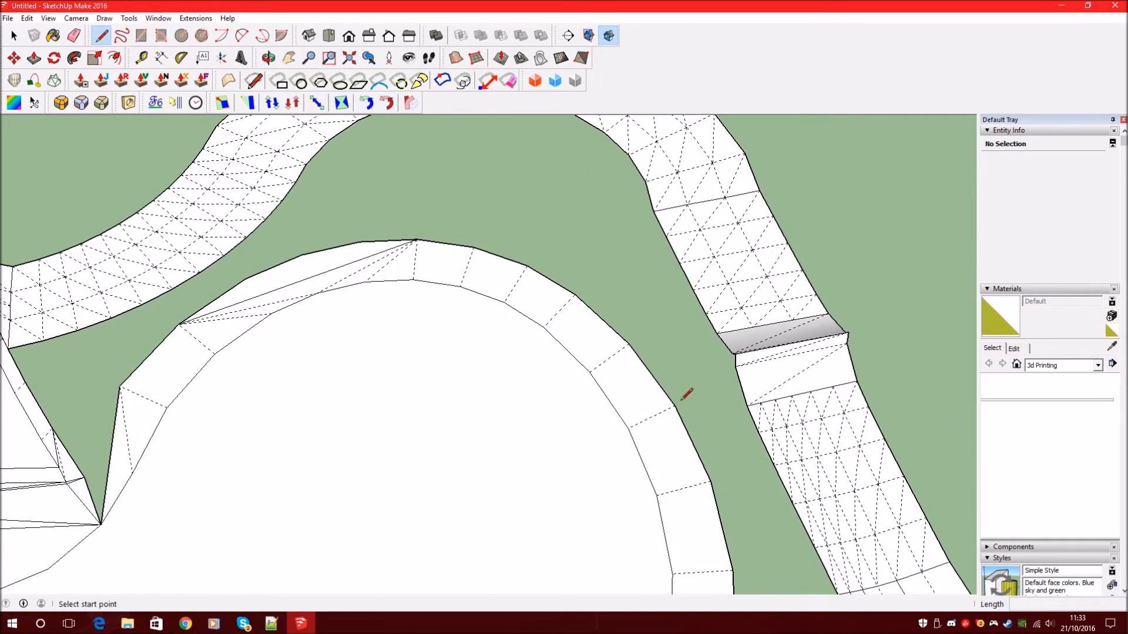
{"action": "left_click", "coordinate": [675, 406]}
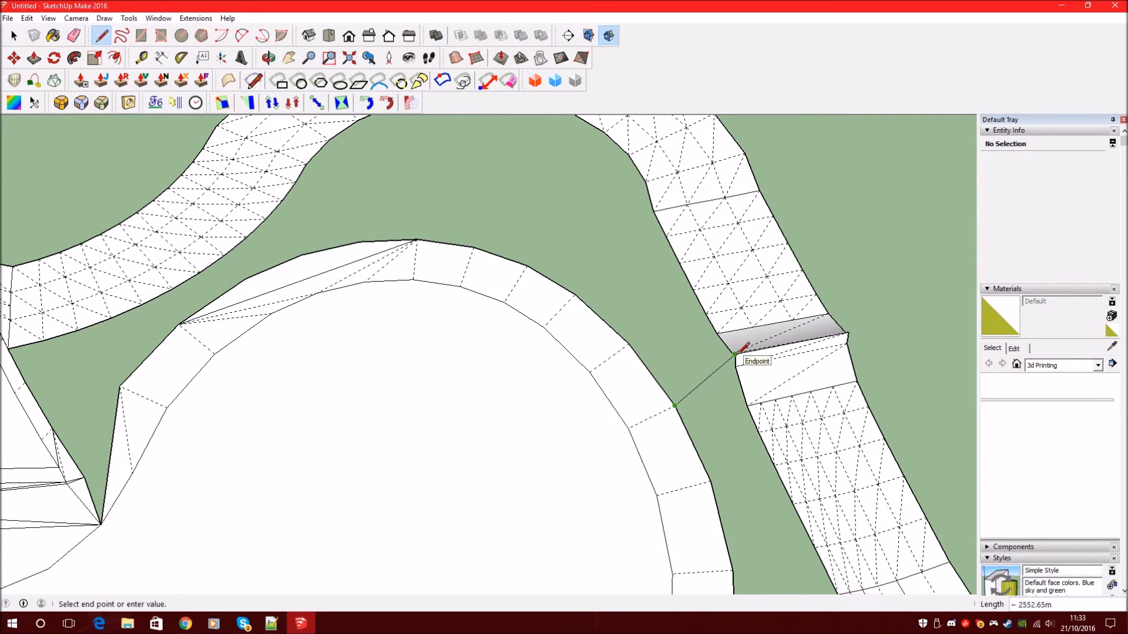
{"action": "left_click", "coordinate": [653, 210]}
{"action": "left_click", "coordinate": [417, 239]}
{"action": "key", "text": "Escape"}
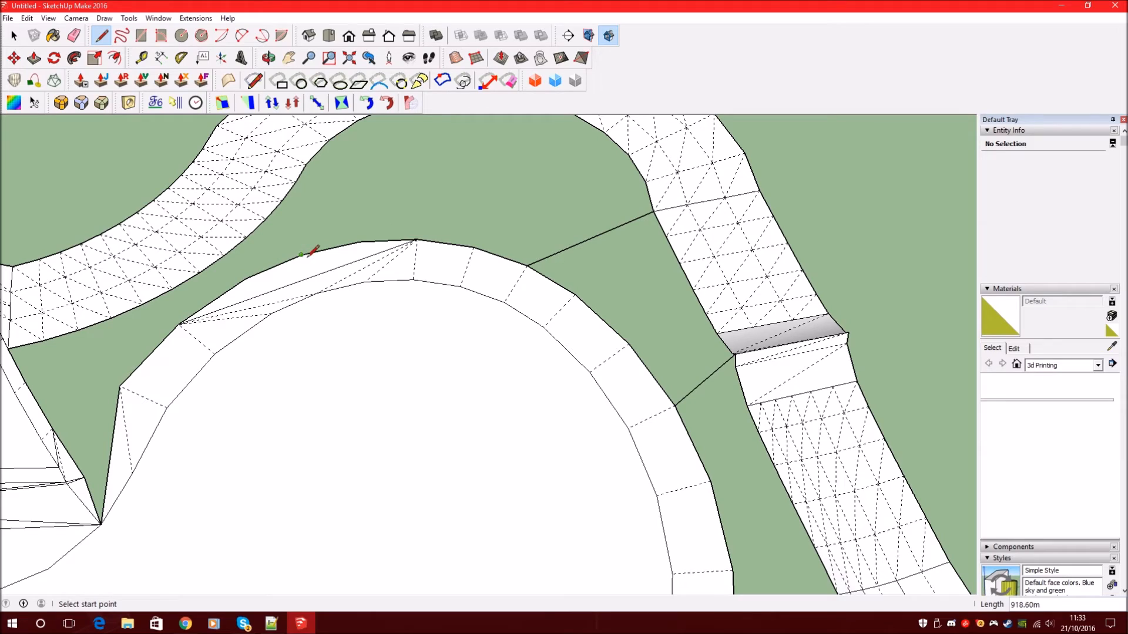
{"action": "left_click", "coordinate": [267, 218]}
{"action": "middle_click_drag", "start_coordinate": [266, 218], "coordinate": [486, 206]}
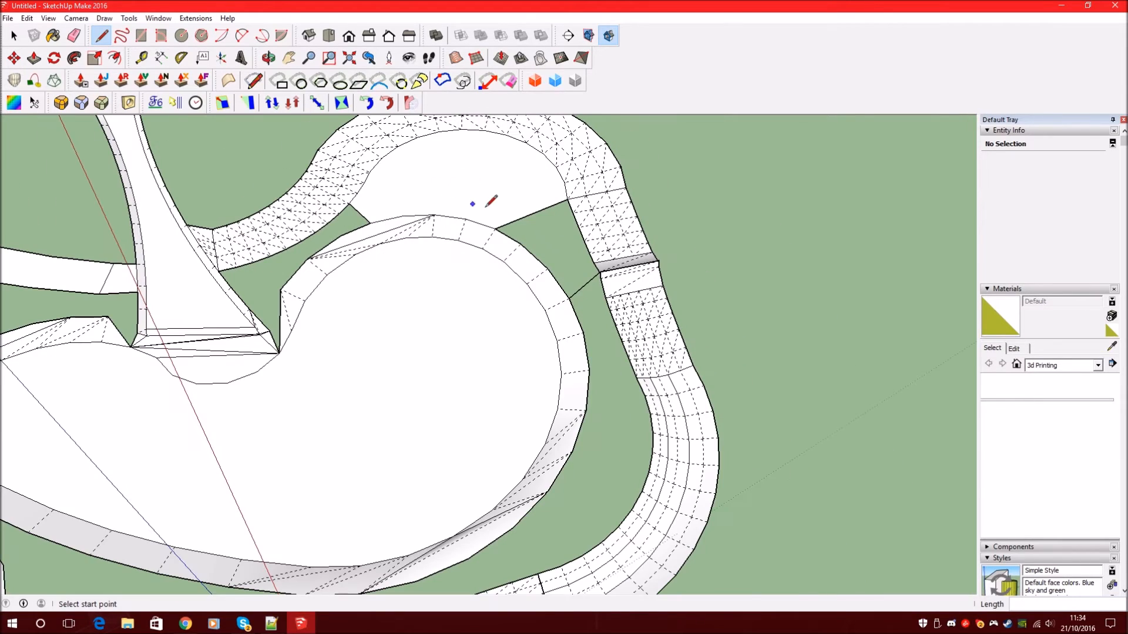
- Draw lines from the border's outer edge to the inner corners at both ends of the lofted bend beyond the step
{"action": "scroll", "coordinate": [376, 157], "scroll_direction": "up", "scroll_amount": 3}
{"action": "scroll", "coordinate": [514, 196], "scroll_direction": "down", "scroll_amount": 3}
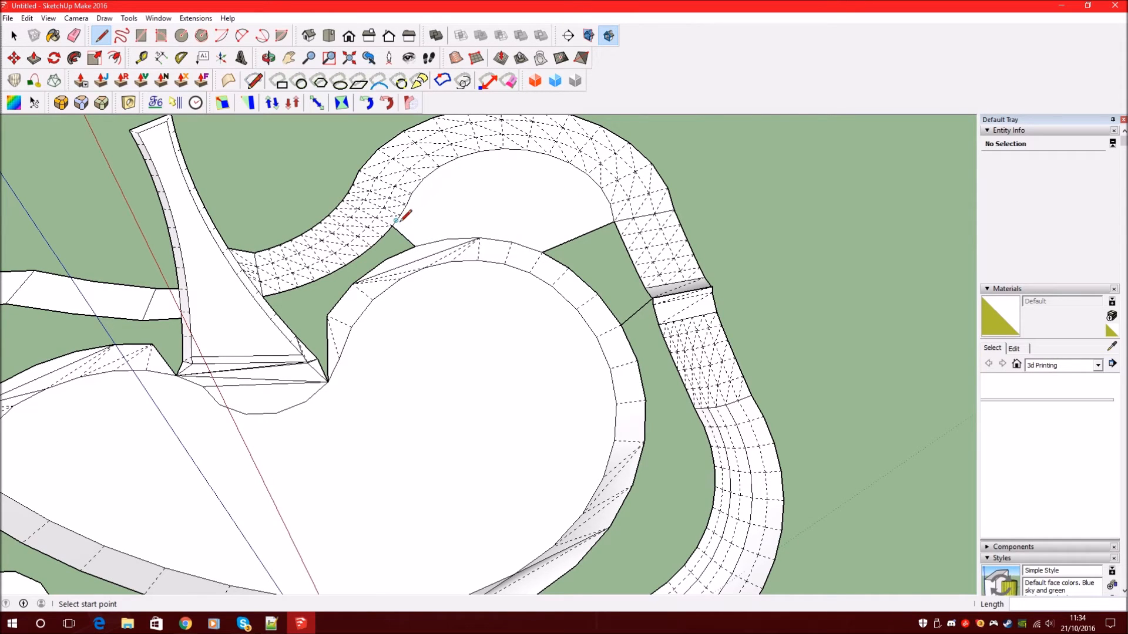
{"action": "scroll", "coordinate": [521, 218], "scroll_direction": "down", "scroll_amount": 3}
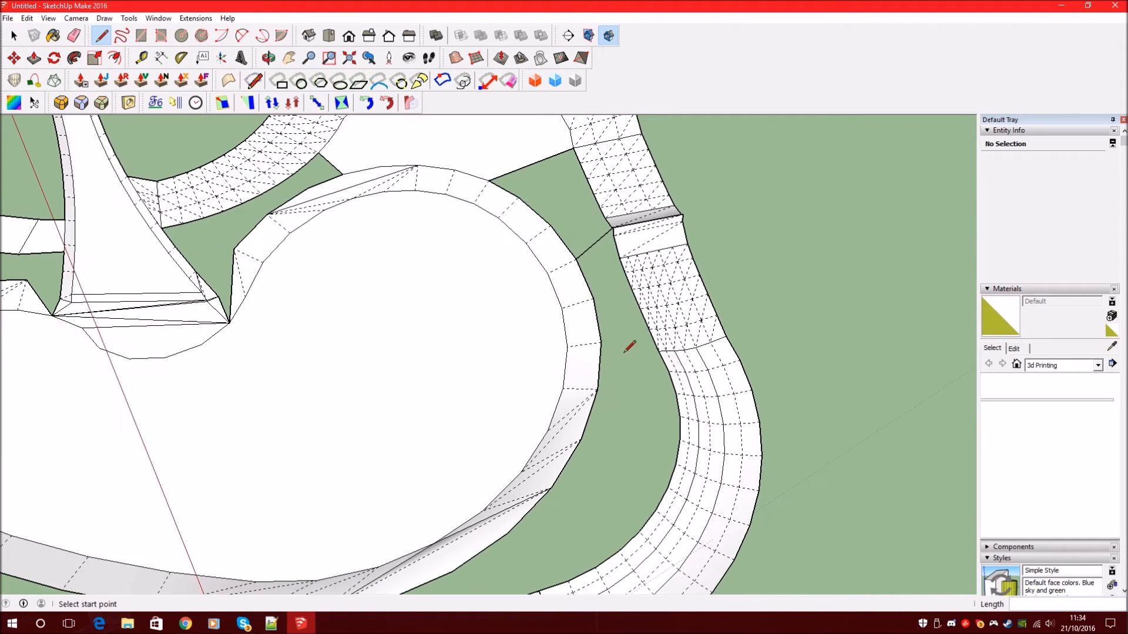
{"action": "mouse_move", "coordinate": [576, 324]}
{"action": "middle_mouse_down"}
{"action": "mouse_move", "coordinate": [382, 332]}
{"action": "mouse_move", "coordinate": [546, 341]}
{"action": "mouse_move", "coordinate": [503, 327]}
{"action": "middle_mouse_up"}
{"action": "scroll", "coordinate": [440, 401], "scroll_direction": "up", "scroll_amount": 3}
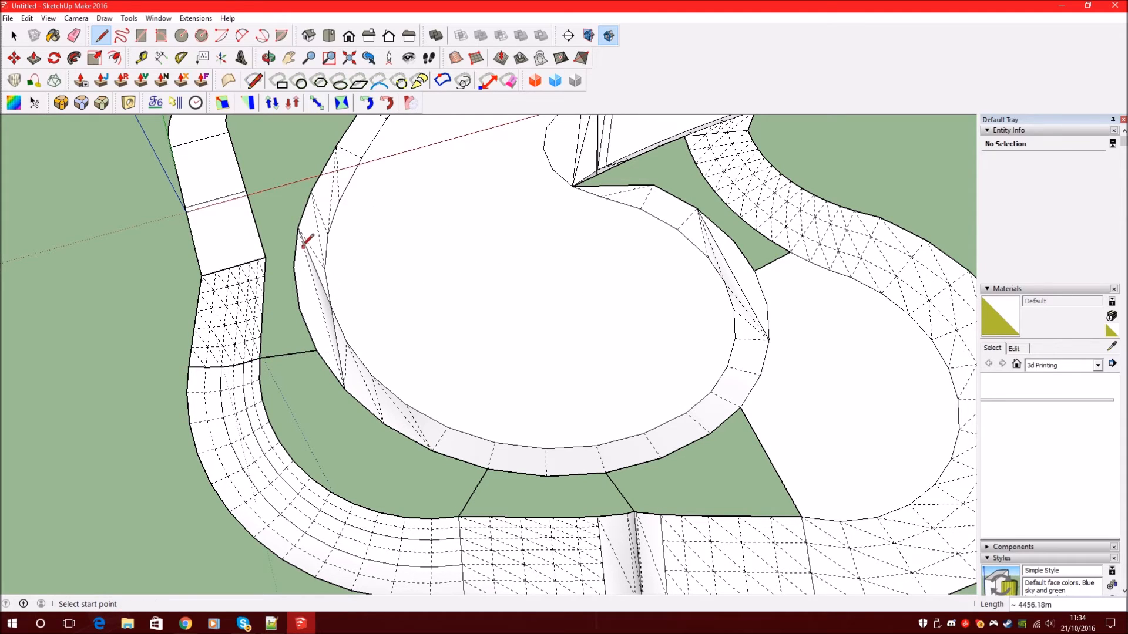
- Explode the grouped grid section between the lofted bend and the plain straight track
{"action": "left_click", "coordinate": [12, 37]}
{"action": "left_click", "coordinate": [229, 299]}
{"action": "right_click", "coordinate": [229, 300]}
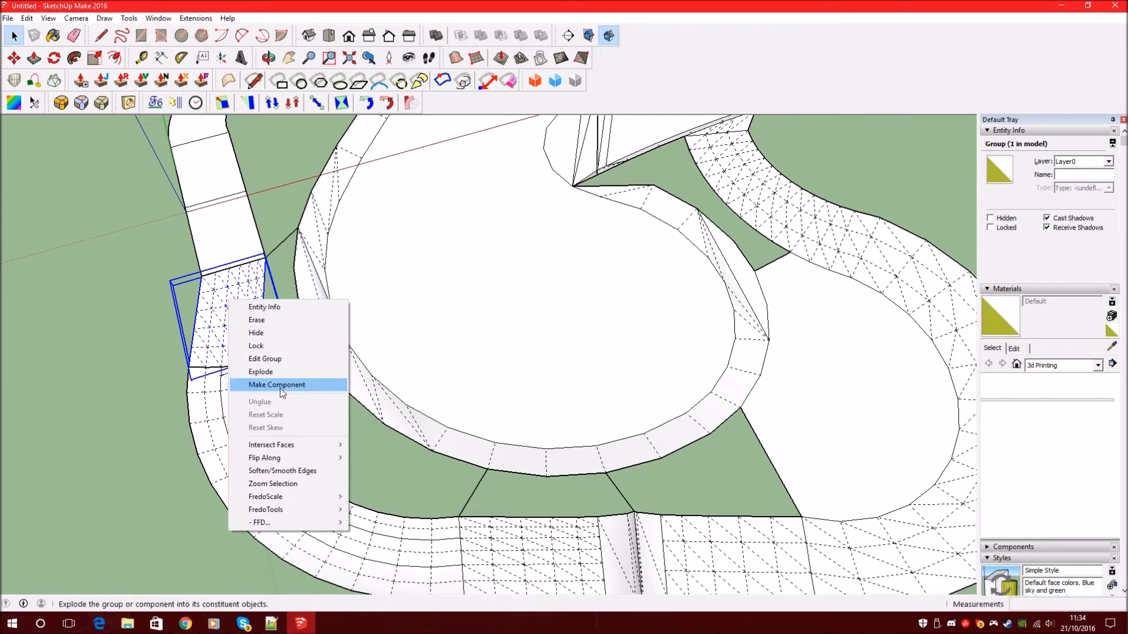
{"action": "left_click", "coordinate": [264, 371]}
{"action": "left_click", "coordinate": [317, 413]}
{"action": "left_click", "coordinate": [223, 257]}
{"action": "left_click", "coordinate": [304, 396]}
{"action": "scroll", "coordinate": [305, 396], "scroll_direction": "down", "scroll_amount": 2}
{"action": "scroll", "coordinate": [264, 176], "scroll_direction": "up", "scroll_amount": 2}
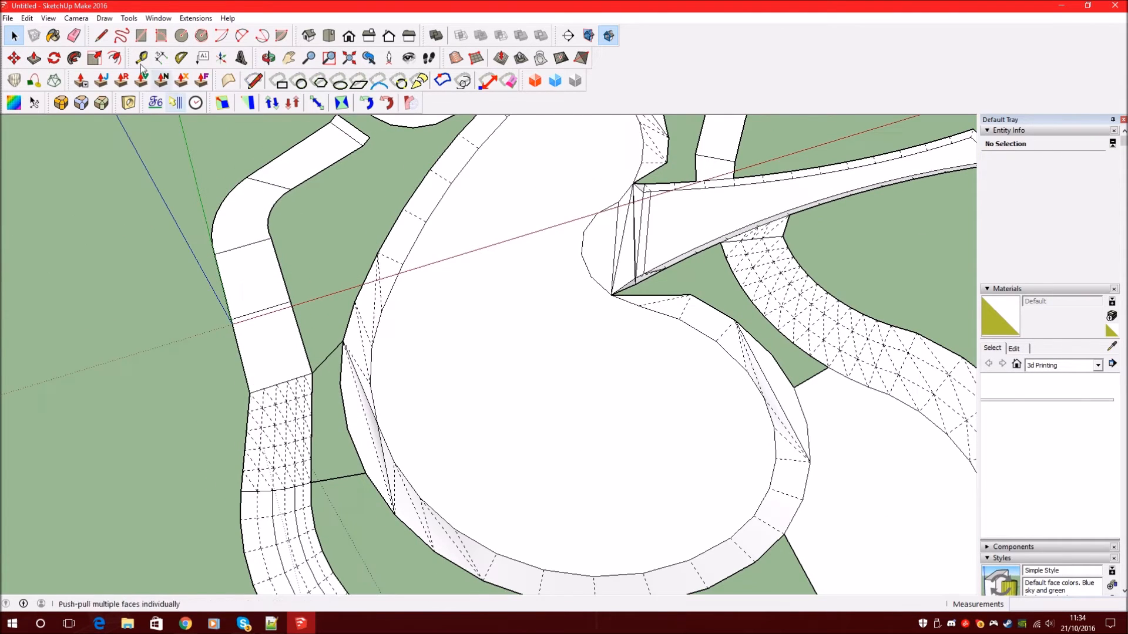
- Draw lines from the border's outer edge to the inner corners at both ends of the plain bend
{"action": "left_click", "coordinate": [102, 37]}
{"action": "scroll", "coordinate": [297, 202], "scroll_direction": "up", "scroll_amount": 3}
{"action": "left_click", "coordinate": [440, 332]}
{"action": "left_click", "coordinate": [251, 304]}
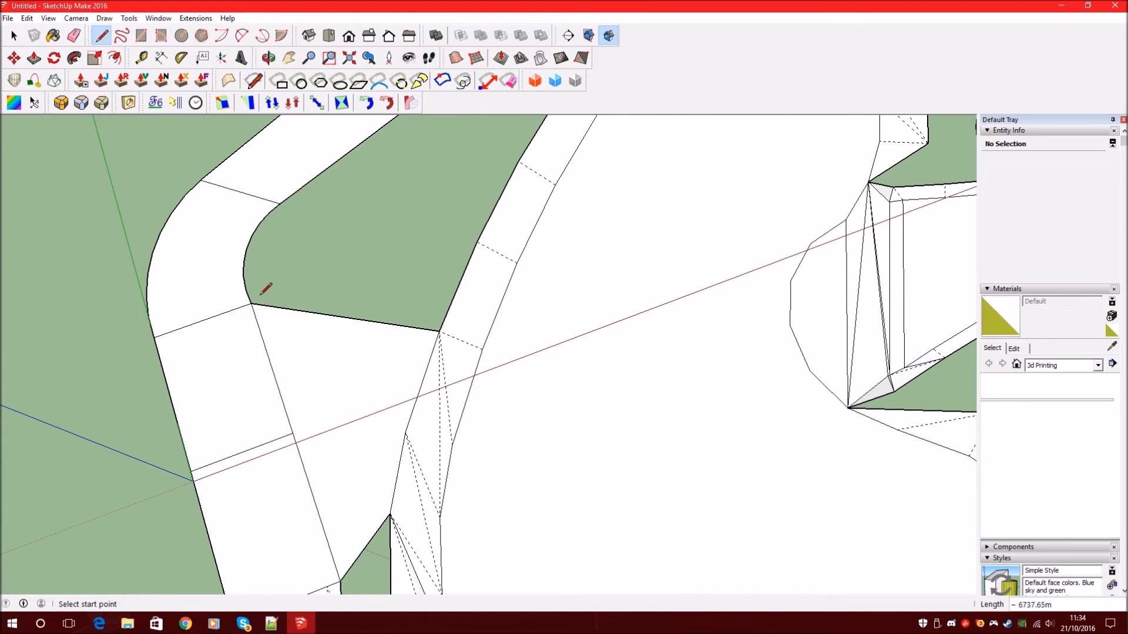
{"action": "left_click", "coordinate": [278, 204]}
{"action": "scroll", "coordinate": [319, 242], "scroll_direction": "down", "scroll_amount": 2}
{"action": "key", "text": "Escape"}
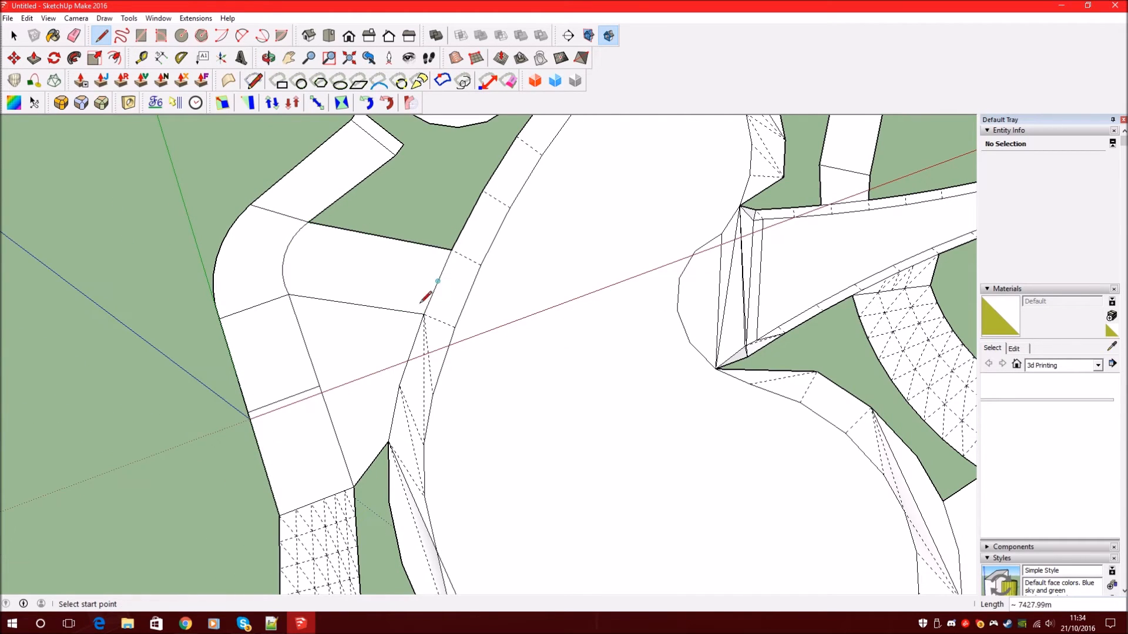
- Draw lines joining the border's outer edge to both inner corners of the short end strip on the open track end
{"action": "scroll", "coordinate": [423, 294], "scroll_direction": "down", "scroll_amount": 3}
{"action": "scroll", "coordinate": [420, 160], "scroll_direction": "up", "scroll_amount": 3}
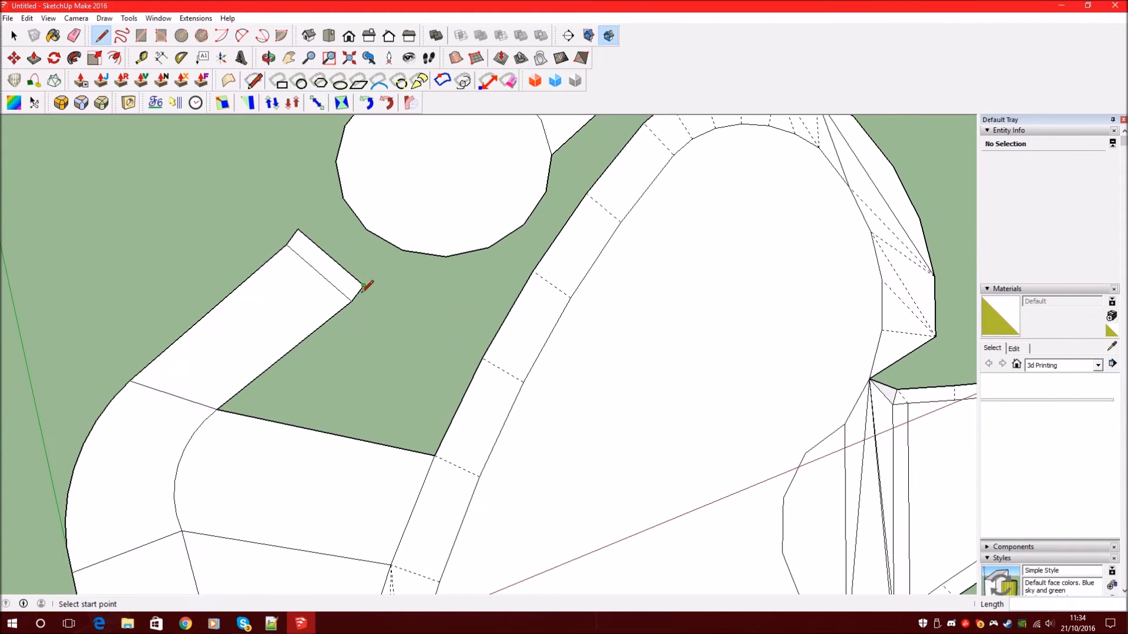
{"action": "left_click", "coordinate": [482, 356]}
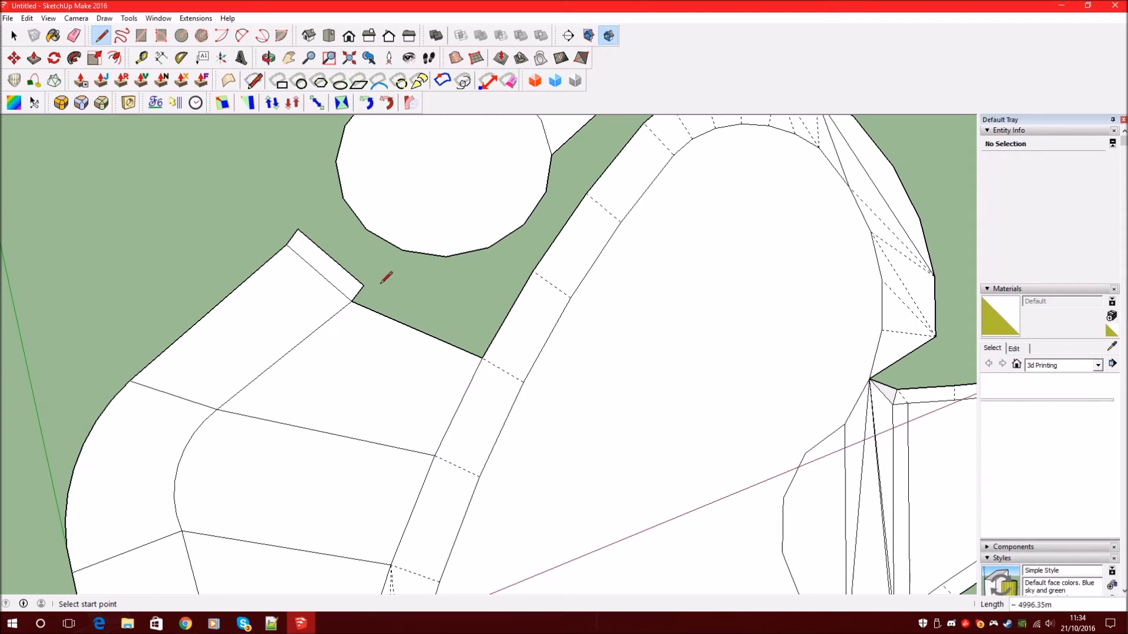
{"action": "left_click", "coordinate": [482, 356]}
{"action": "left_click", "coordinate": [533, 271]}
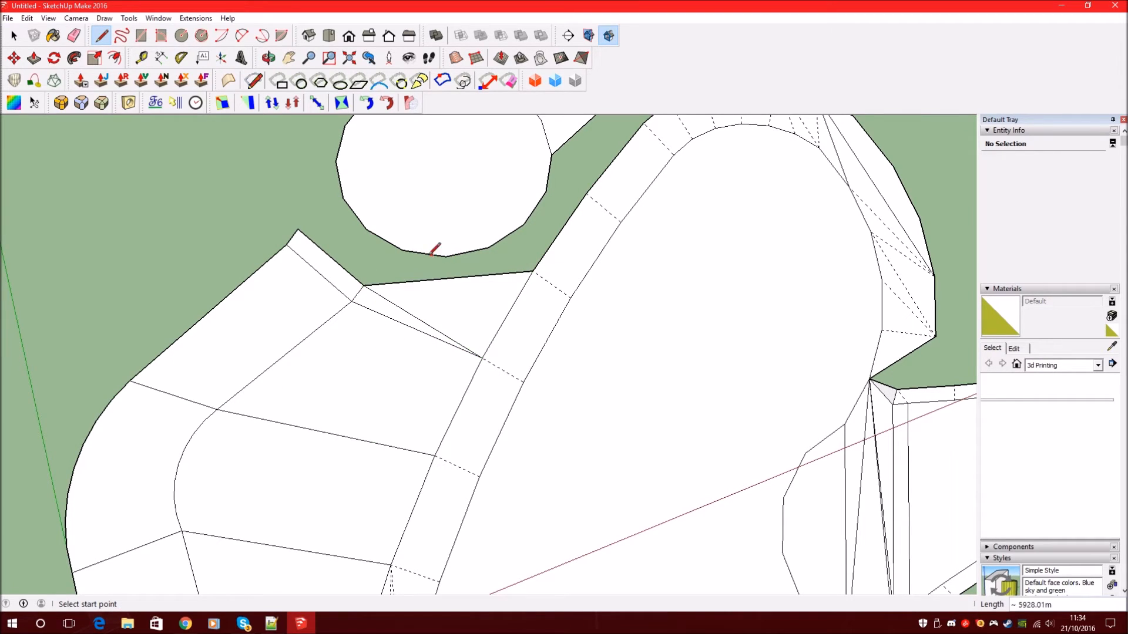
- Draw a line from the border's outer edge to the rim of the circular platform
{"action": "left_click", "coordinate": [534, 270]}
{"action": "scroll", "coordinate": [440, 320], "scroll_direction": "down", "scroll_amount": 3}
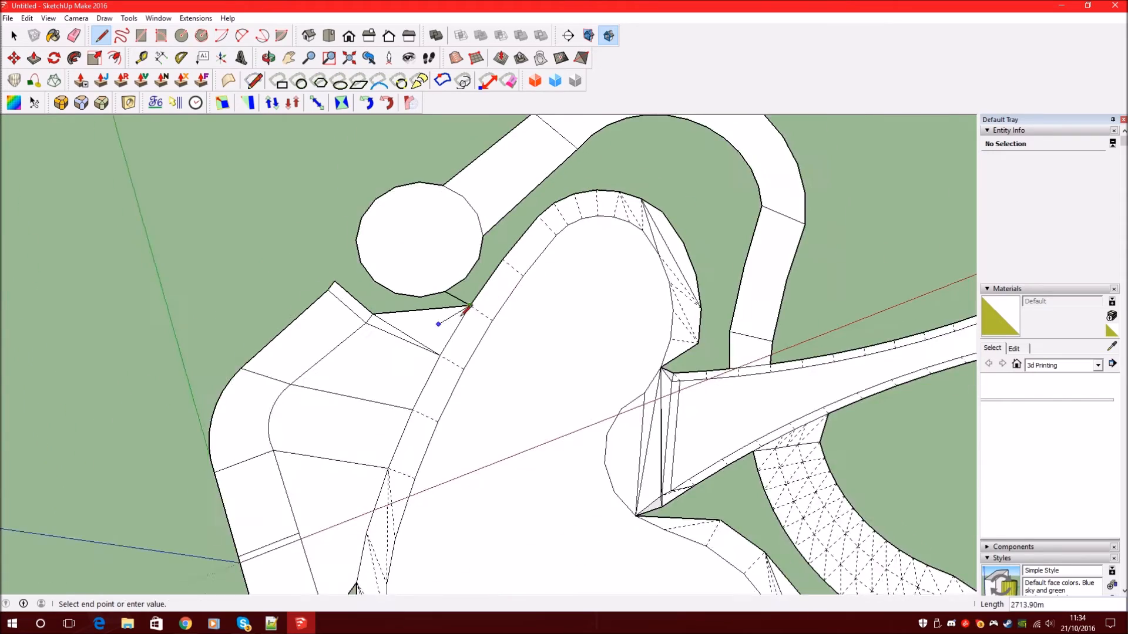
{"action": "scroll", "coordinate": [378, 345], "scroll_direction": "up", "scroll_amount": 3}
{"action": "middle_click_drag", "start_coordinate": [378, 345], "coordinate": [483, 305]}
{"action": "scroll", "coordinate": [483, 305], "scroll_direction": "down", "scroll_amount": 2}
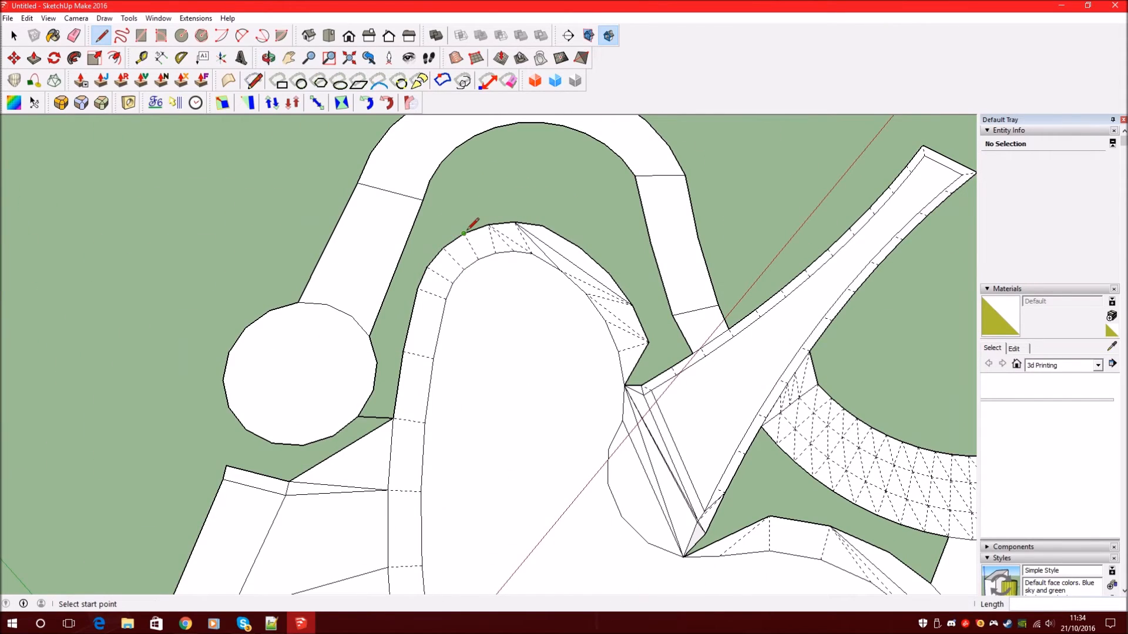
- Connect the border to both inner ends of the plain curve beyond the circular platform and to the next seam towards the ramp
{"action": "left_click", "coordinate": [422, 199]}
{"action": "scroll", "coordinate": [466, 280], "scroll_direction": "down", "scroll_amount": 3}
{"action": "scroll", "coordinate": [549, 263], "scroll_direction": "up", "scroll_amount": 2}
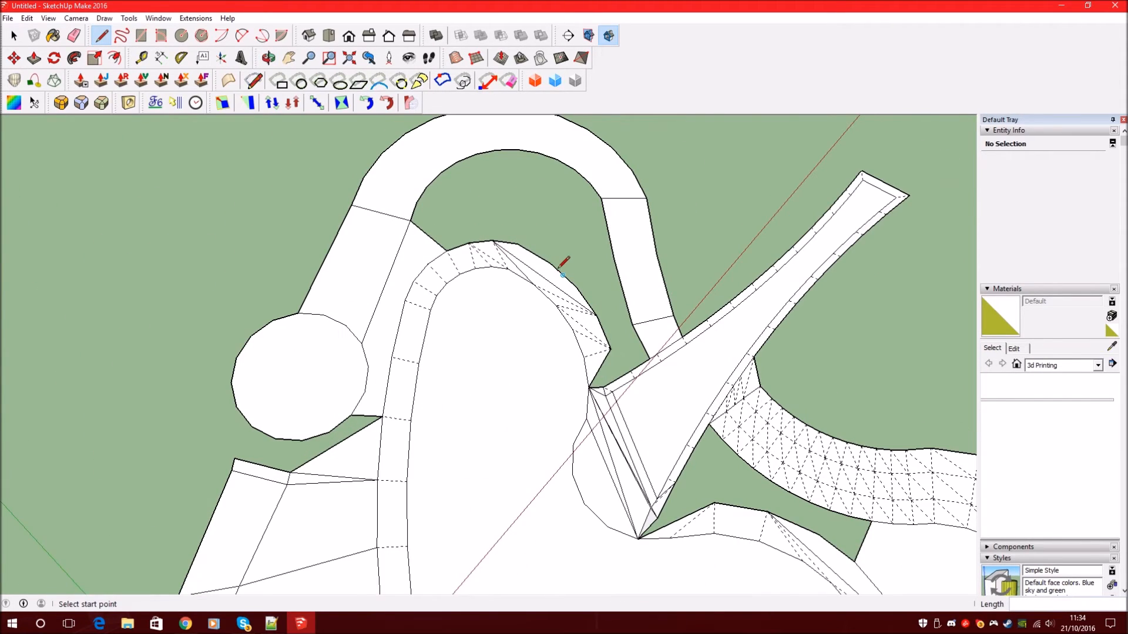
{"action": "left_click", "coordinate": [601, 199]}
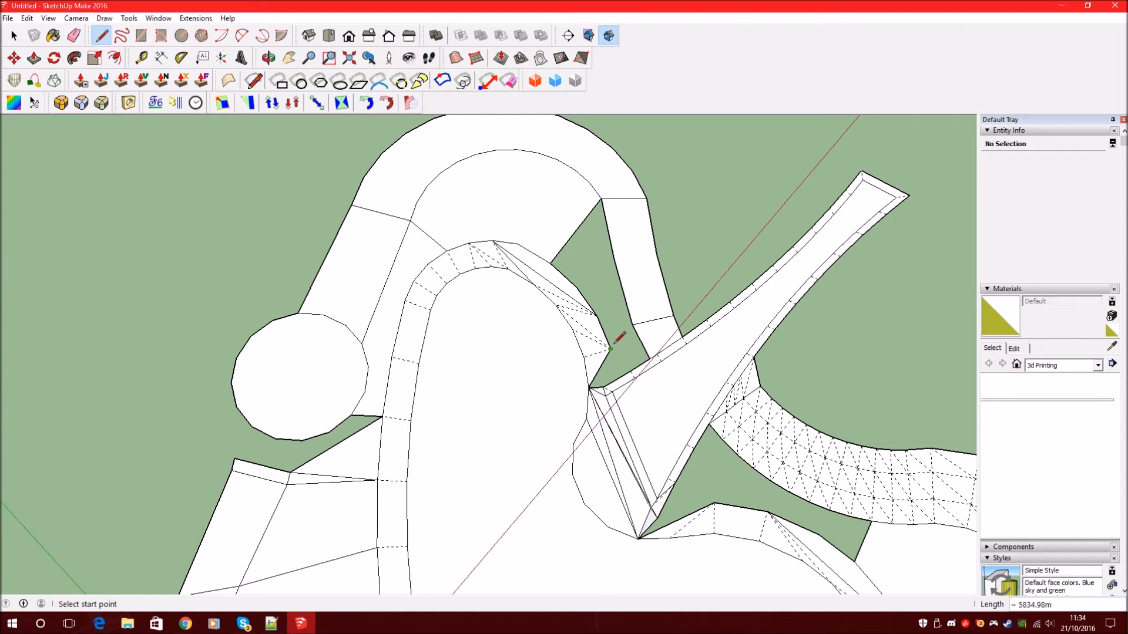
{"action": "left_click", "coordinate": [633, 325]}
- Draw lines from the border's outer edge to the ramp's base corners to close the gaps on both sides of the ramp
{"action": "scroll", "coordinate": [665, 378], "scroll_direction": "up", "scroll_amount": 3}
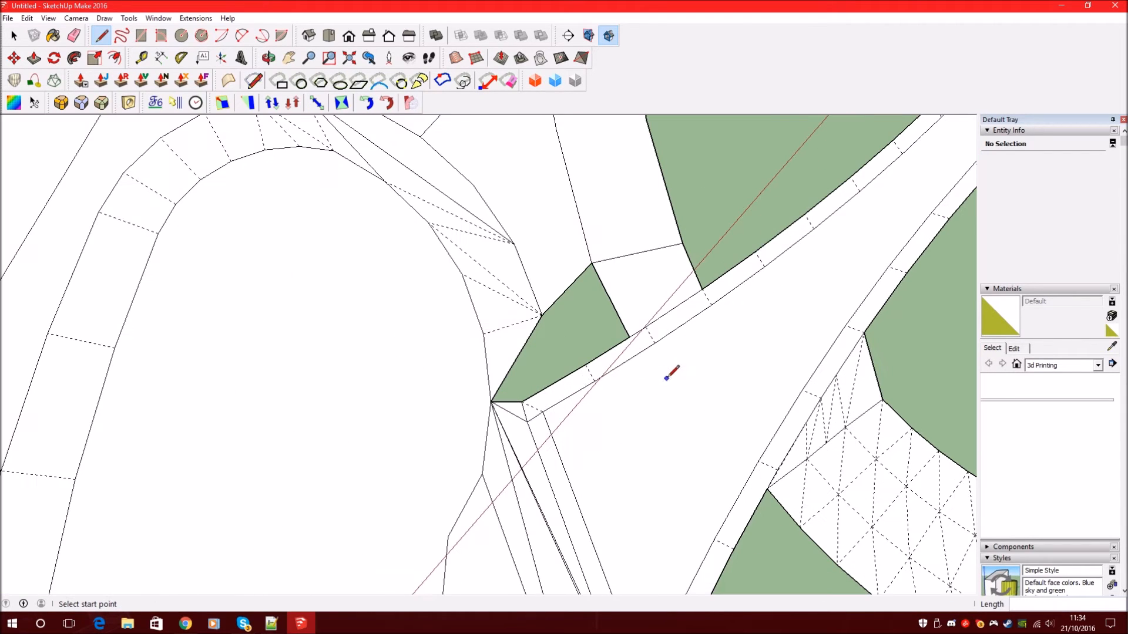
{"action": "left_click", "coordinate": [542, 316]}
{"action": "scroll", "coordinate": [542, 315], "scroll_direction": "down", "scroll_amount": 3}
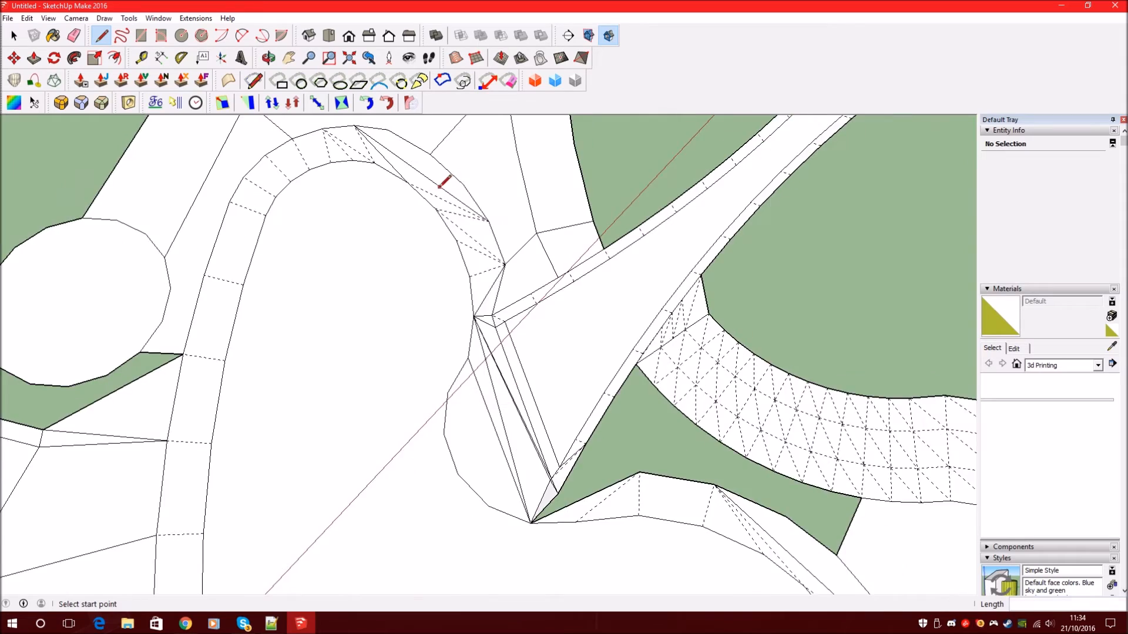
{"action": "scroll", "coordinate": [586, 405], "scroll_direction": "up", "scroll_amount": 3}
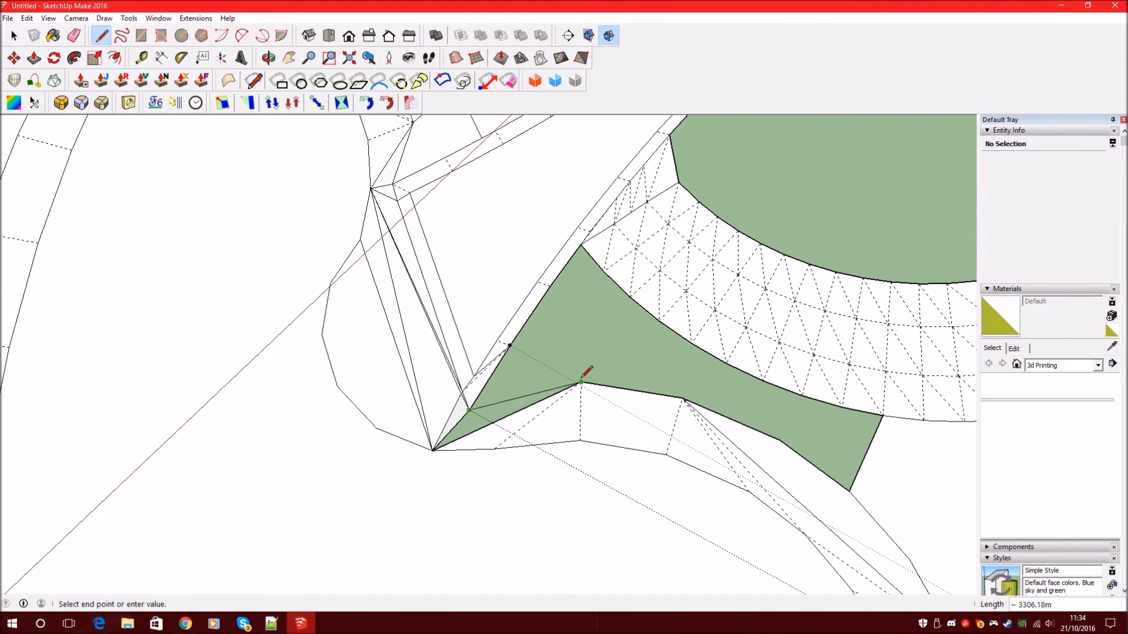
{"action": "left_click", "coordinate": [581, 383]}
- Examine the underside of the central area and ramp, checking the extent of the large face there
{"action": "mouse_move", "coordinate": [429, 284]}
{"action": "middle_mouse_down"}
{"action": "mouse_move", "coordinate": [559, 257]}
{"action": "mouse_move", "coordinate": [160, 141]}
{"action": "middle_mouse_up"}
{"action": "key", "text": "space"}
{"action": "scroll", "coordinate": [454, 267], "scroll_direction": "down", "scroll_amount": 2}
{"action": "scroll", "coordinate": [496, 395], "scroll_direction": "up", "scroll_amount": 3}
{"action": "middle_click_drag", "start_coordinate": [496, 395], "coordinate": [448, 312]}
{"action": "scroll", "coordinate": [282, 272], "scroll_direction": "up", "scroll_amount": 2}
{"action": "middle_click_drag", "start_coordinate": [282, 272], "coordinate": [403, 221]}
{"action": "scroll", "coordinate": [373, 390], "scroll_direction": "up", "scroll_amount": 5}
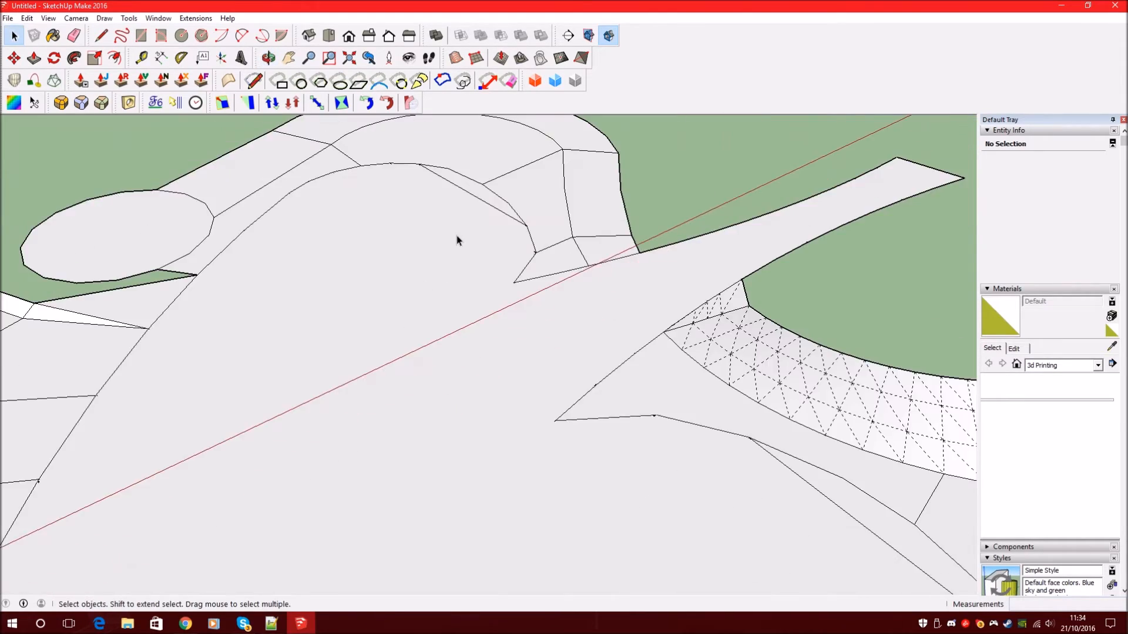
{"action": "scroll", "coordinate": [454, 320], "scroll_direction": "down", "scroll_amount": 3}
{"action": "left_click", "coordinate": [456, 322]}
{"action": "scroll", "coordinate": [457, 322], "scroll_direction": "up", "scroll_amount": 4}
{"action": "scroll", "coordinate": [447, 283], "scroll_direction": "down", "scroll_amount": 1}
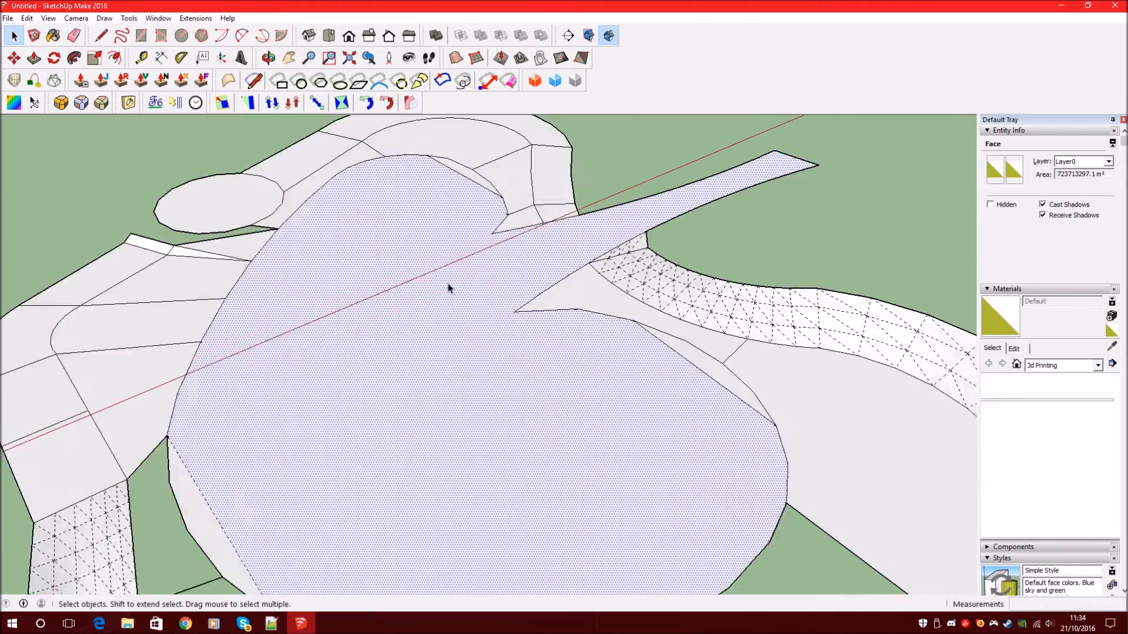
{"action": "scroll", "coordinate": [450, 279], "scroll_direction": "down", "scroll_amount": 2}
{"action": "left_click", "coordinate": [435, 279]}
- Start Loft by Spline with the track's inner edge up to the step and the facing border edge as the two contours
{"action": "middle_click_drag", "start_coordinate": [435, 279], "coordinate": [390, 356]}
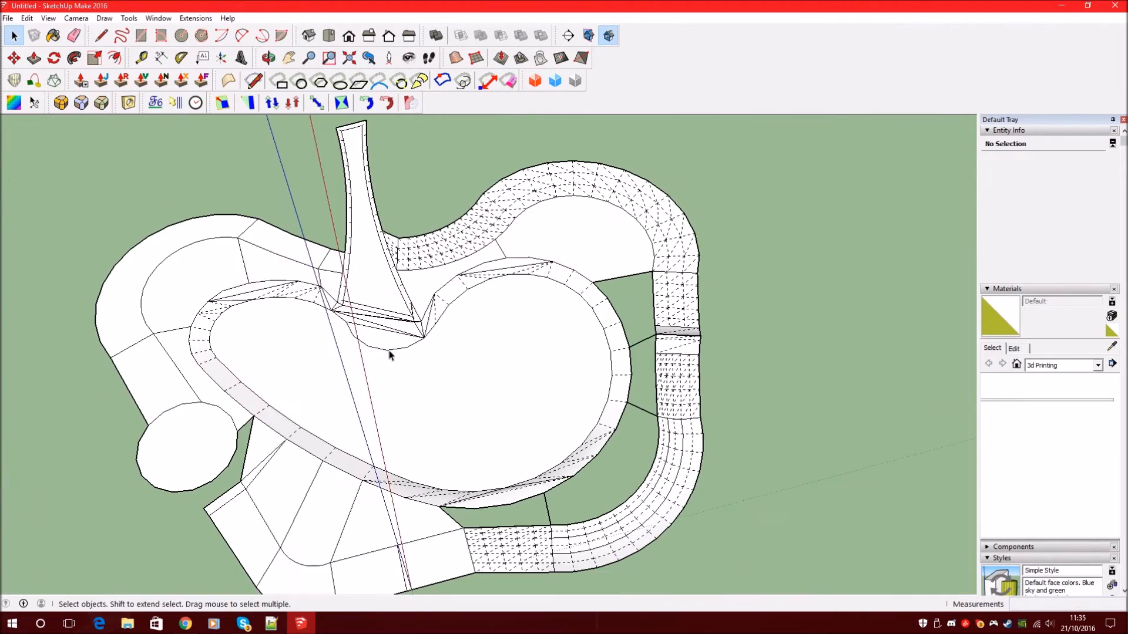
{"action": "scroll", "coordinate": [554, 330], "scroll_direction": "up", "scroll_amount": 4}
{"action": "middle_click_drag", "start_coordinate": [589, 270], "coordinate": [935, 326]}
{"action": "scroll", "coordinate": [594, 363], "scroll_direction": "down", "scroll_amount": 2}
{"action": "scroll", "coordinate": [441, 194], "scroll_direction": "up", "scroll_amount": 4}
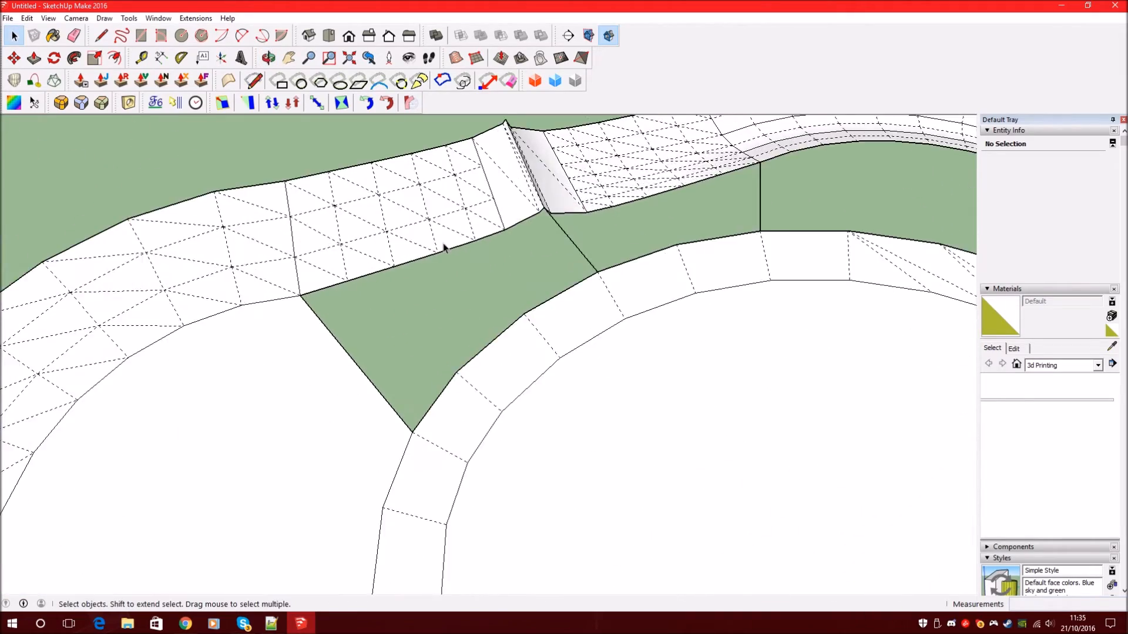
{"action": "scroll", "coordinate": [238, 266], "scroll_direction": "up", "scroll_amount": 2}
{"action": "scroll", "coordinate": [237, 266], "scroll_direction": "down", "scroll_amount": 3}
{"action": "left_click", "coordinate": [15, 80]}
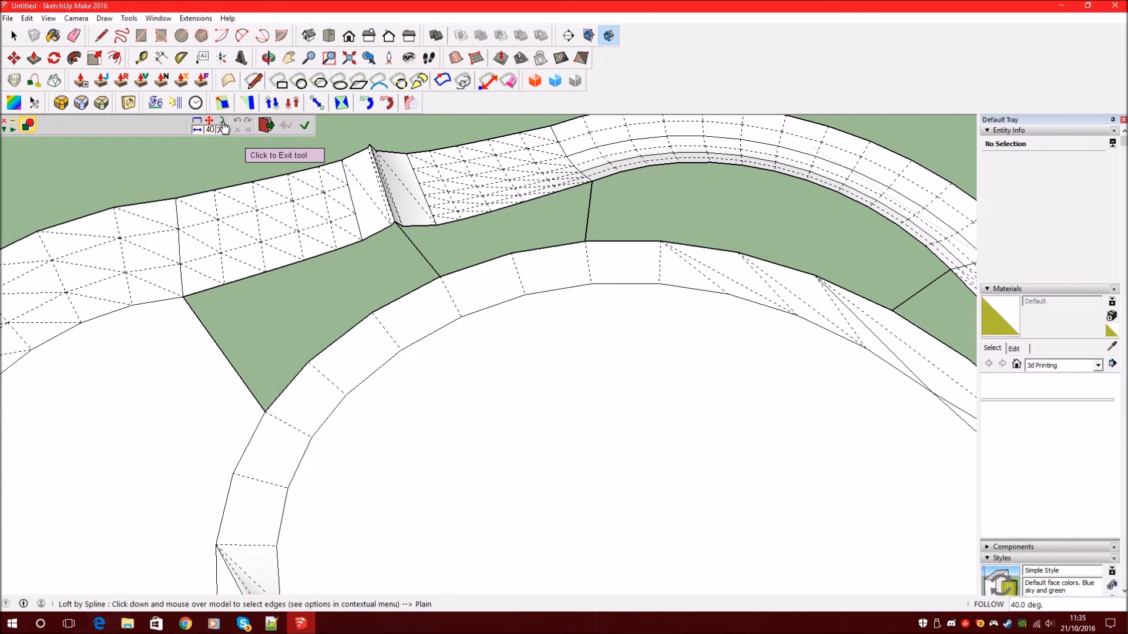
{"action": "left_click", "coordinate": [222, 126]}
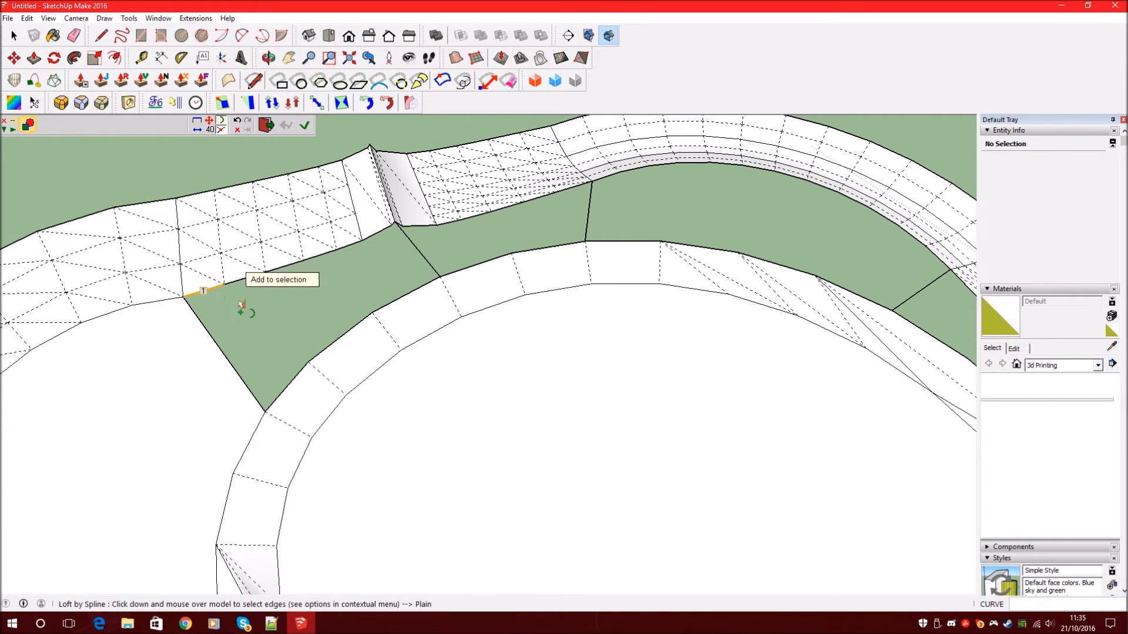
{"action": "left_click_drag", "start_coordinate": [292, 273], "coordinate": [383, 239]}
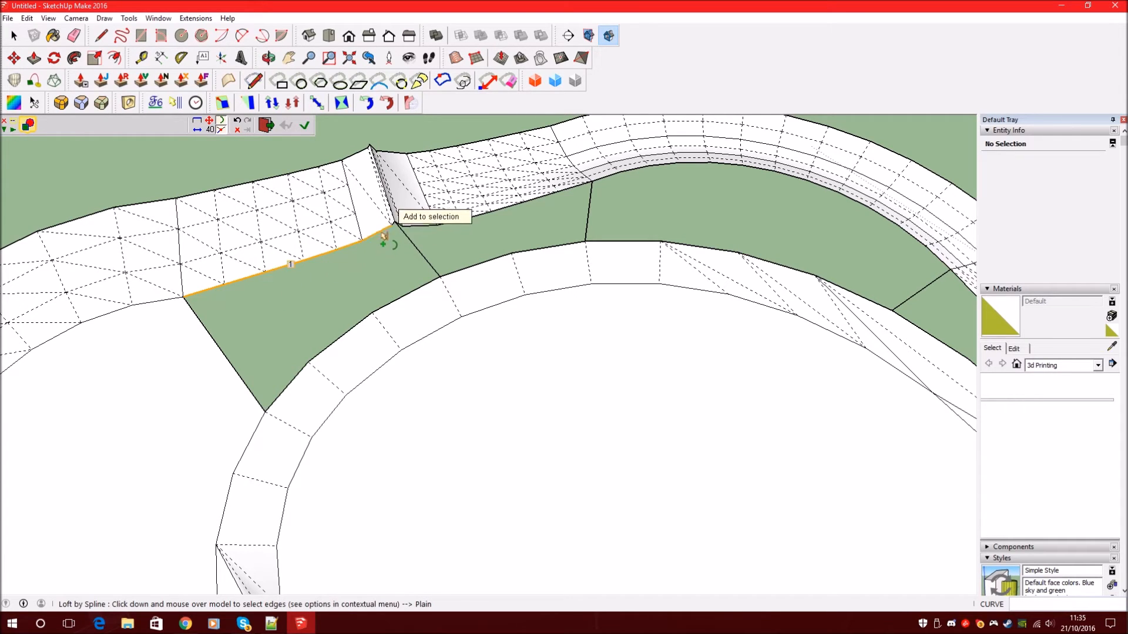
{"action": "left_click_drag", "start_coordinate": [397, 226], "coordinate": [418, 254]}
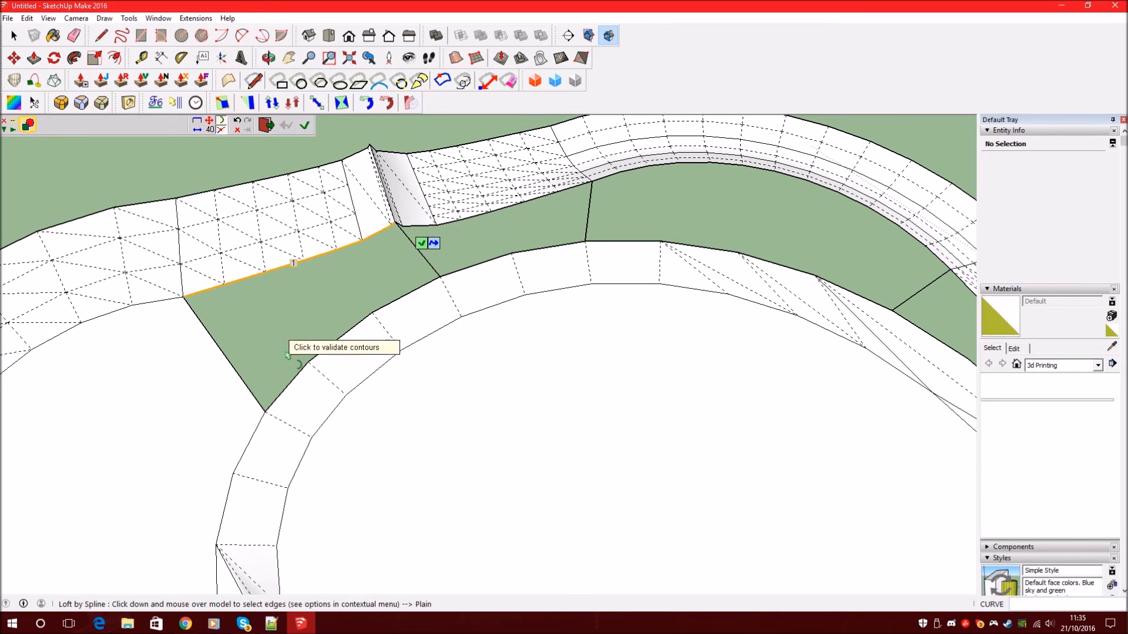
{"action": "mouse_move", "coordinate": [298, 382]}
{"action": "left_mouse_down"}
{"action": "mouse_move", "coordinate": [284, 378]}
{"action": "mouse_move", "coordinate": [345, 312]}
{"action": "mouse_move", "coordinate": [350, 290]}
{"action": "left_mouse_up"}
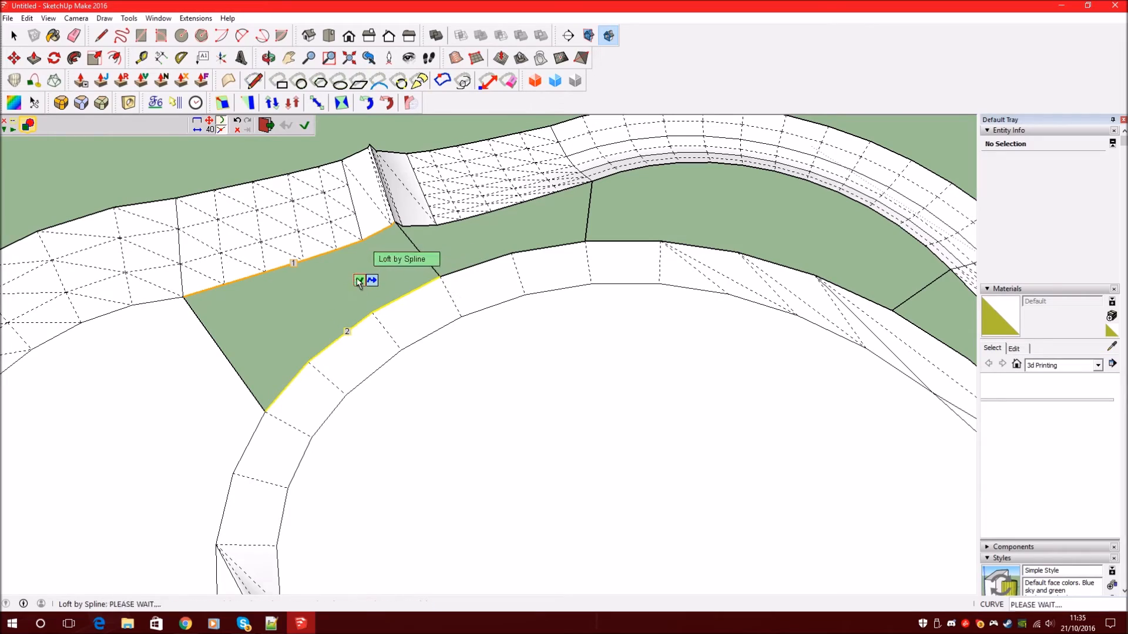
- Generate the loft across the first gap with 1 segment and apply it
{"action": "left_click", "coordinate": [361, 281]}
{"action": "scroll", "coordinate": [311, 318], "scroll_direction": "up", "scroll_amount": 2}
{"action": "middle_click_drag", "start_coordinate": [198, 342], "coordinate": [419, 220]}
{"action": "left_click", "coordinate": [364, 130]}
{"action": "left_click", "coordinate": [364, 130]}
{"action": "scroll", "coordinate": [435, 317], "scroll_direction": "up", "scroll_amount": 3}
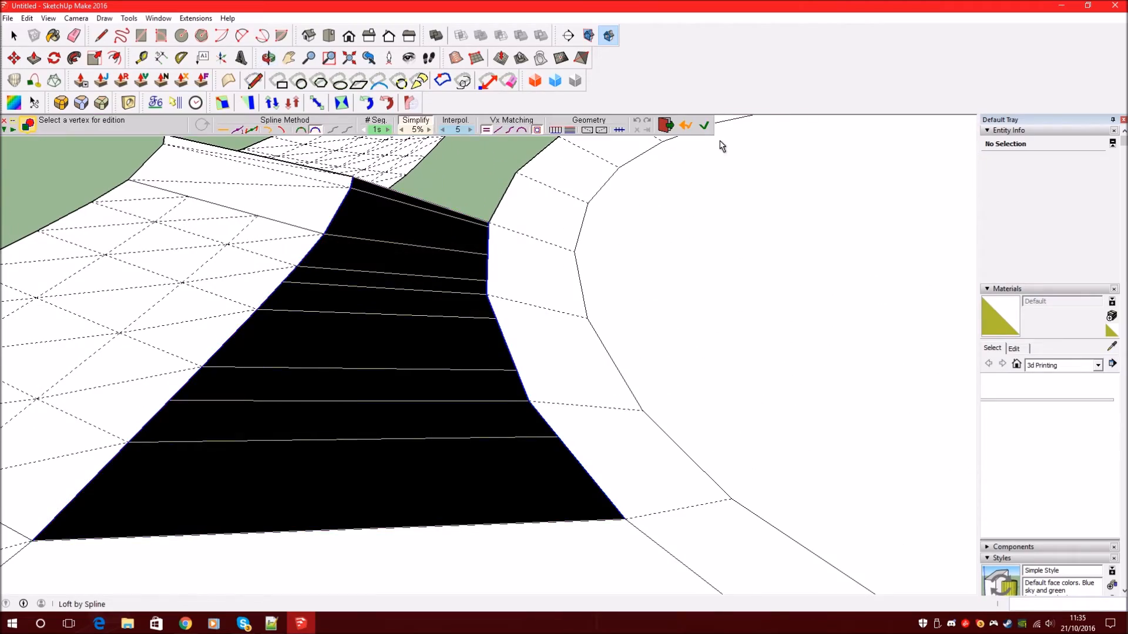
{"action": "left_click", "coordinate": [705, 126]}
{"action": "middle_click_drag", "start_coordinate": [341, 322], "coordinate": [371, 517]}
{"action": "scroll", "coordinate": [372, 517], "scroll_direction": "down", "scroll_amount": 2}
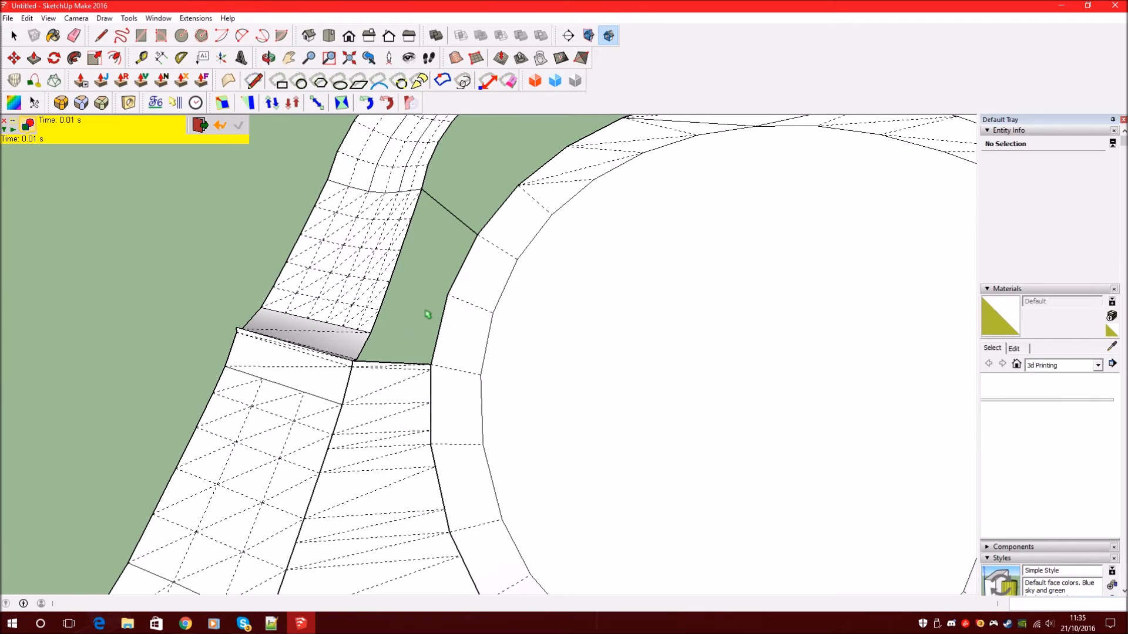
- Explode the new loft group between the border and the track before the step
{"action": "key", "text": "space"}
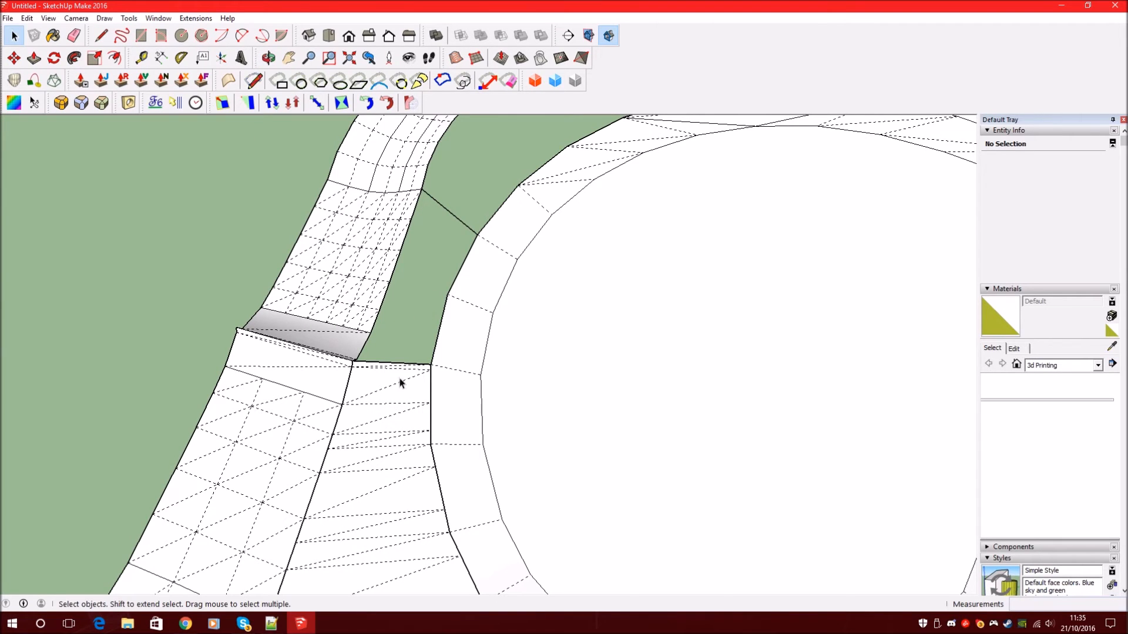
{"action": "scroll", "coordinate": [390, 364], "scroll_direction": "up", "scroll_amount": 3}
{"action": "left_click", "coordinate": [403, 327]}
{"action": "scroll", "coordinate": [403, 327], "scroll_direction": "down", "scroll_amount": 2}
{"action": "right_click", "coordinate": [403, 327]}
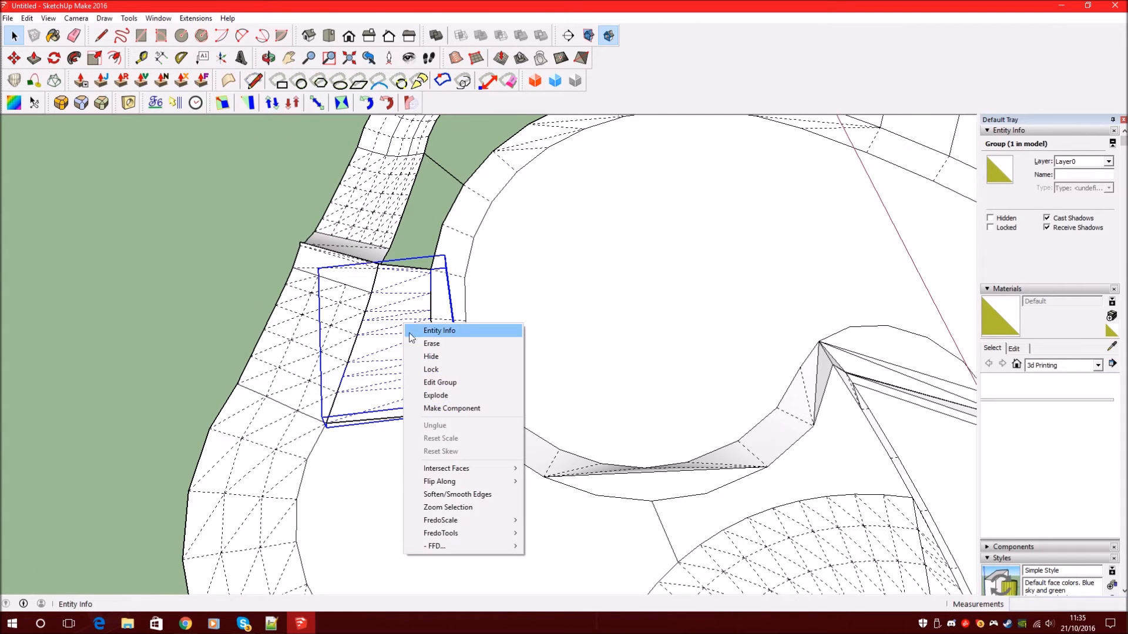
{"action": "left_click", "coordinate": [456, 396]}
{"action": "left_click", "coordinate": [410, 228]}
- Generate a Loft by Spline between the border's outer edge and the track's inner edge from the step to the curved section
{"action": "scroll", "coordinate": [629, 294], "scroll_direction": "up", "scroll_amount": 2}
{"action": "middle_click_drag", "start_coordinate": [630, 293], "coordinate": [285, 255]}
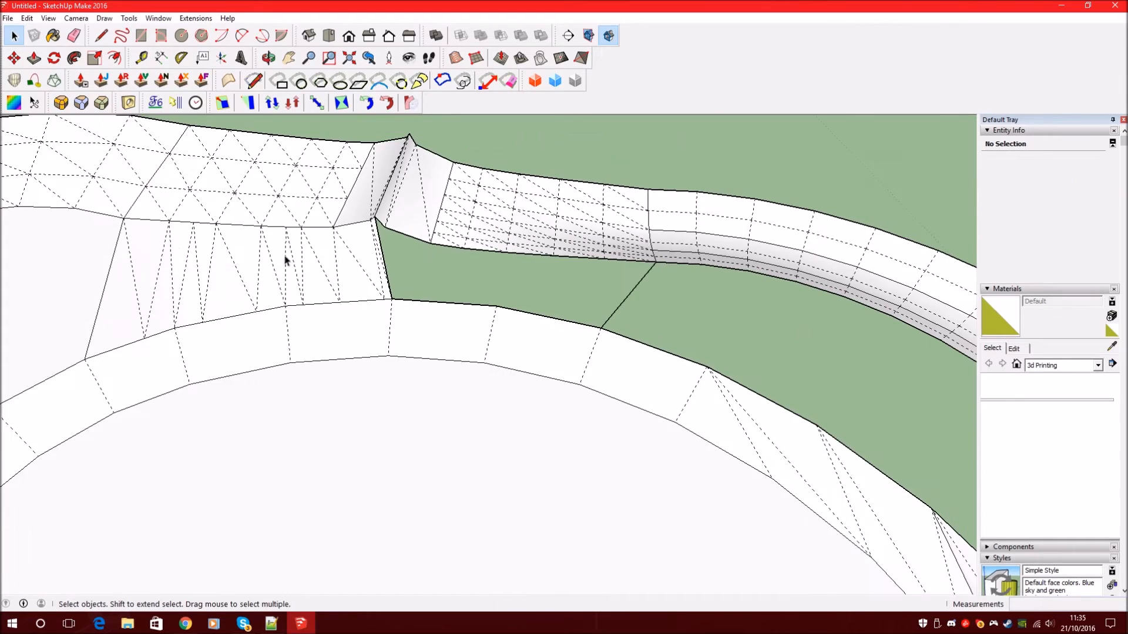
{"action": "left_click", "coordinate": [9, 83]}
{"action": "left_click", "coordinate": [417, 311]}
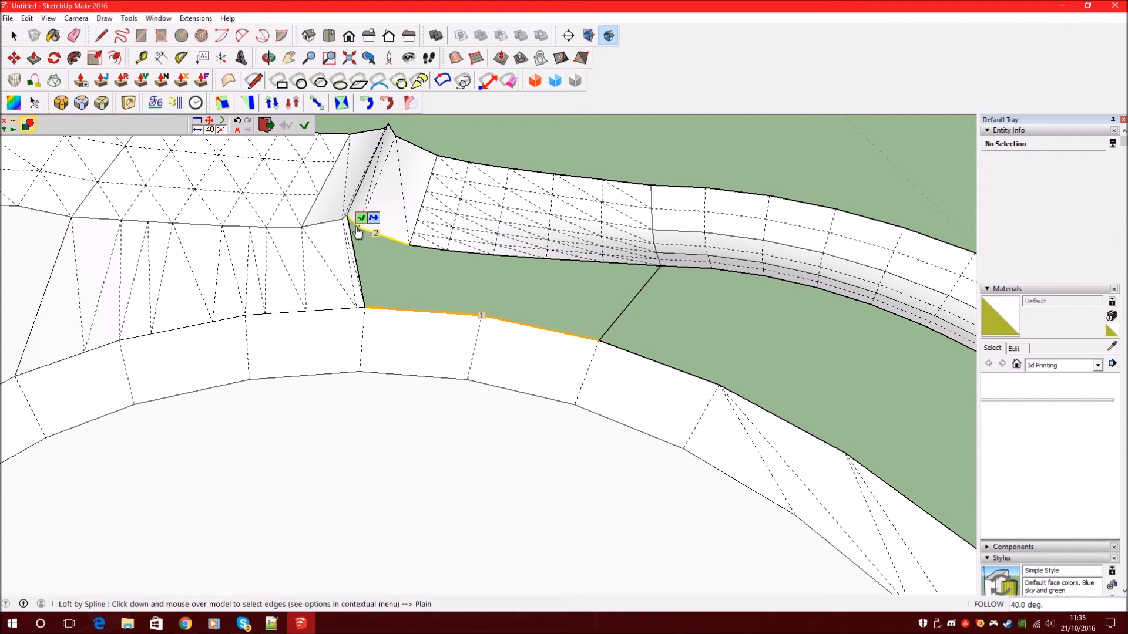
{"action": "left_click", "coordinate": [440, 244]}
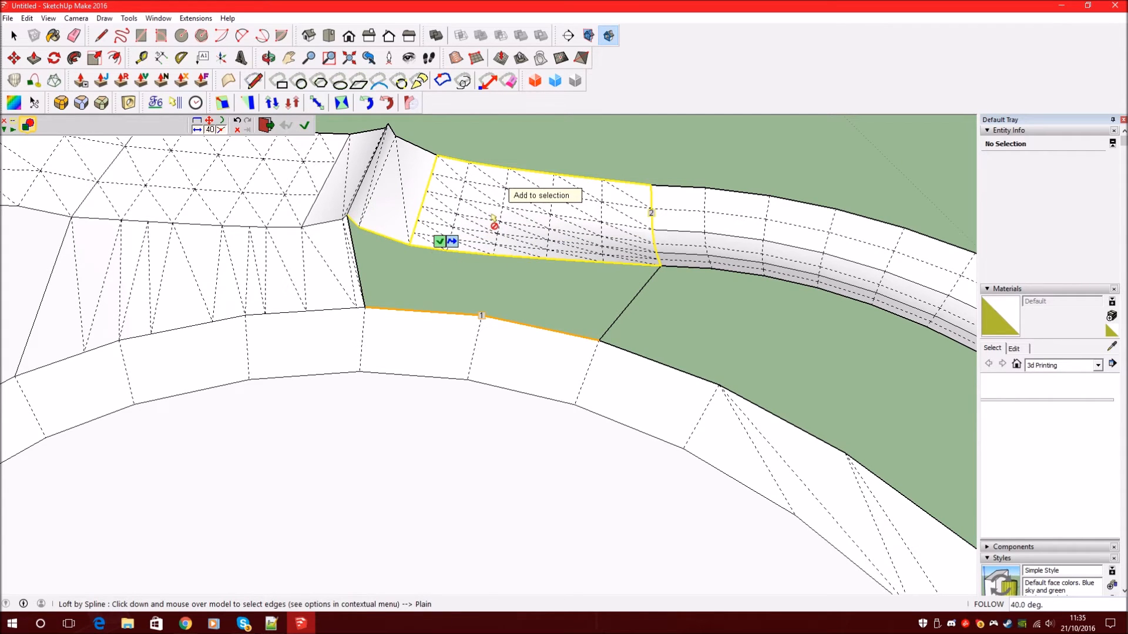
{"action": "left_click", "coordinate": [238, 129]}
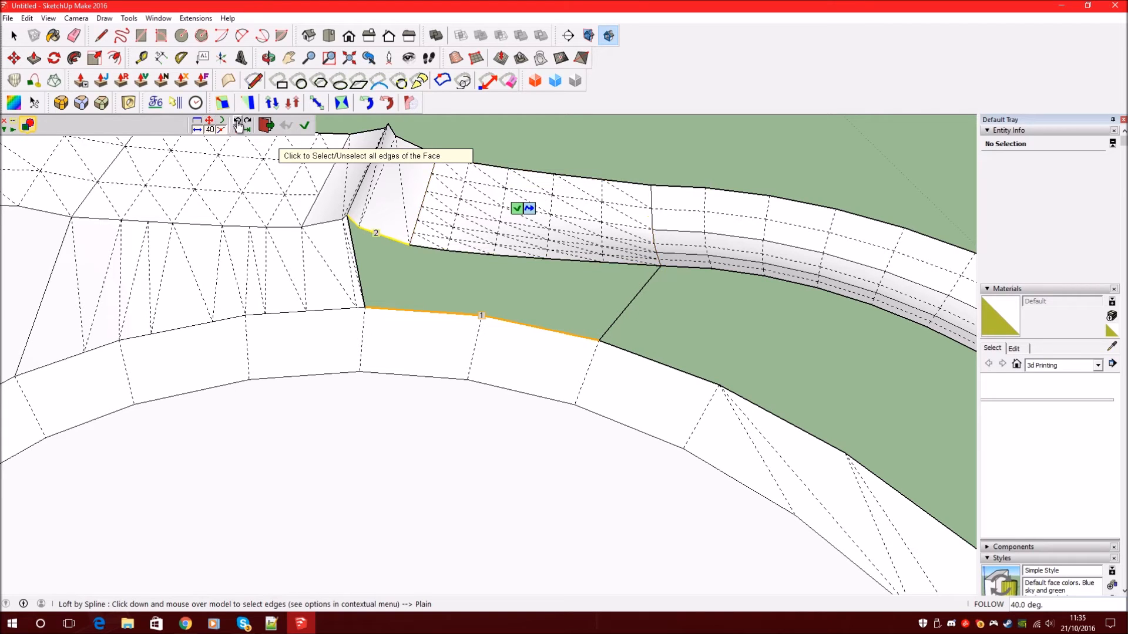
{"action": "left_click", "coordinate": [426, 246]}
{"action": "left_click", "coordinate": [429, 240]}
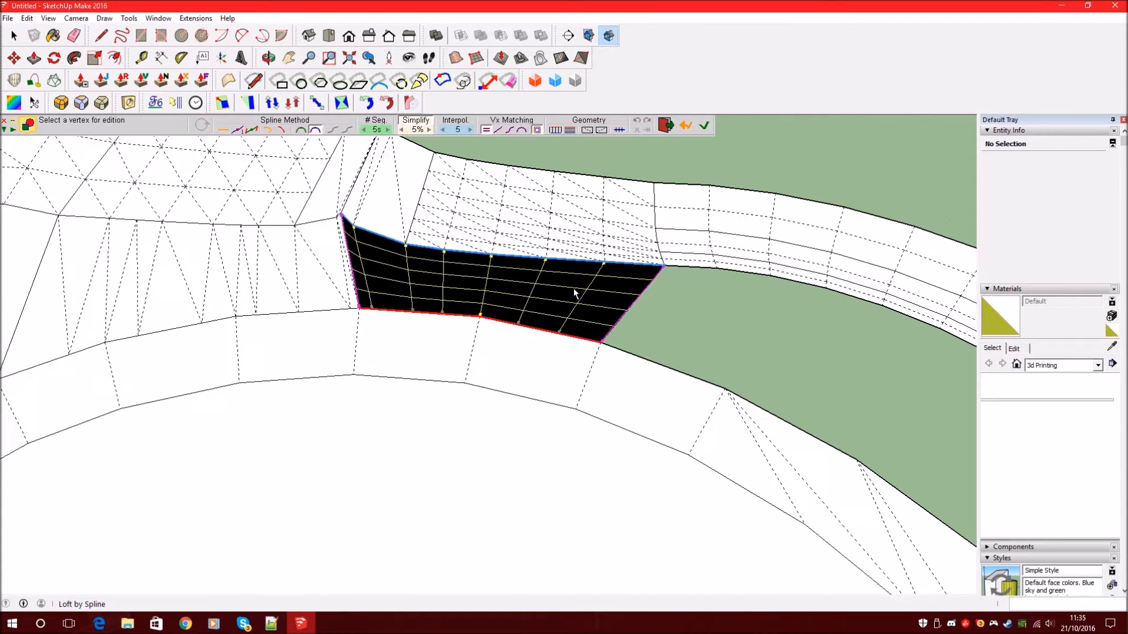
- Reduce the loft beyond the step to 1 segment and apply it
{"action": "middle_click_drag", "start_coordinate": [570, 290], "coordinate": [209, 224]}
{"action": "left_click", "coordinate": [366, 130]}
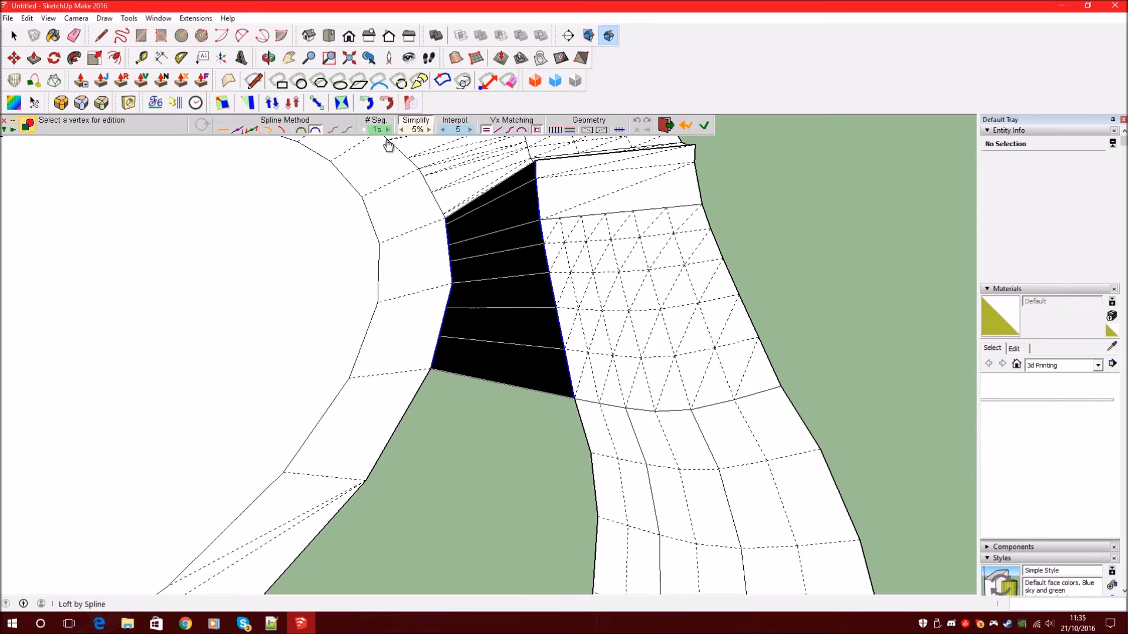
{"action": "left_click", "coordinate": [704, 137]}
{"action": "scroll", "coordinate": [437, 237], "scroll_direction": "down", "scroll_amount": 5}
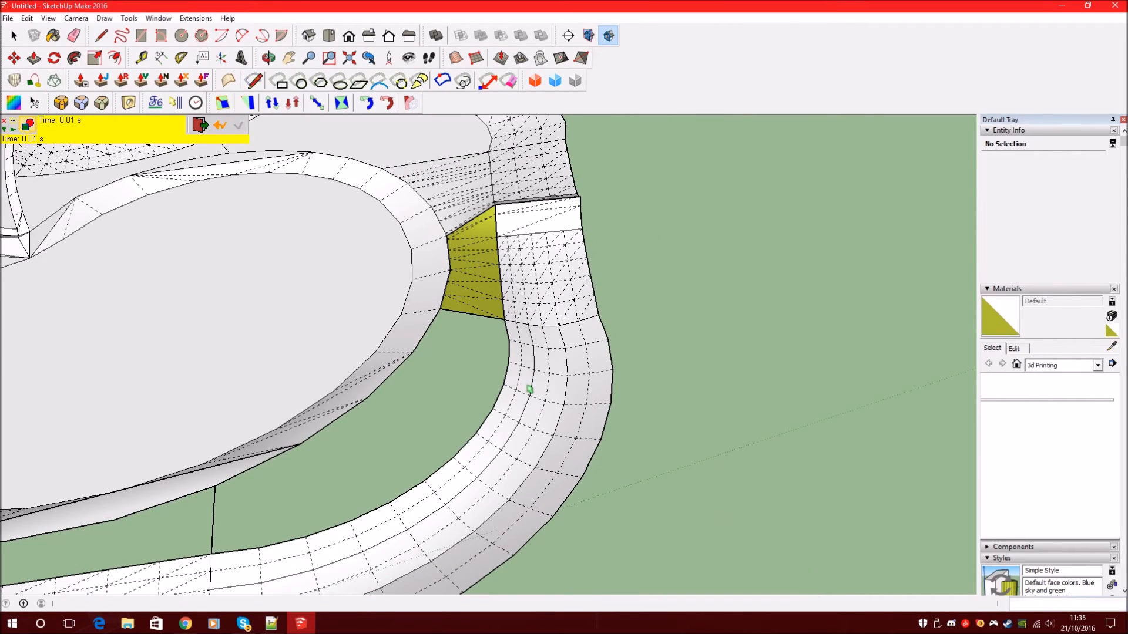
{"action": "key", "text": "space"}
- Fill the long gap along the track's curved section with a 1-segment Loft by Spline from the border's outer edge
{"action": "middle_click_drag", "start_coordinate": [430, 370], "coordinate": [491, 259]}
{"action": "scroll", "coordinate": [491, 259], "scroll_direction": "up", "scroll_amount": 3}
{"action": "scroll", "coordinate": [435, 239], "scroll_direction": "down", "scroll_amount": 4}
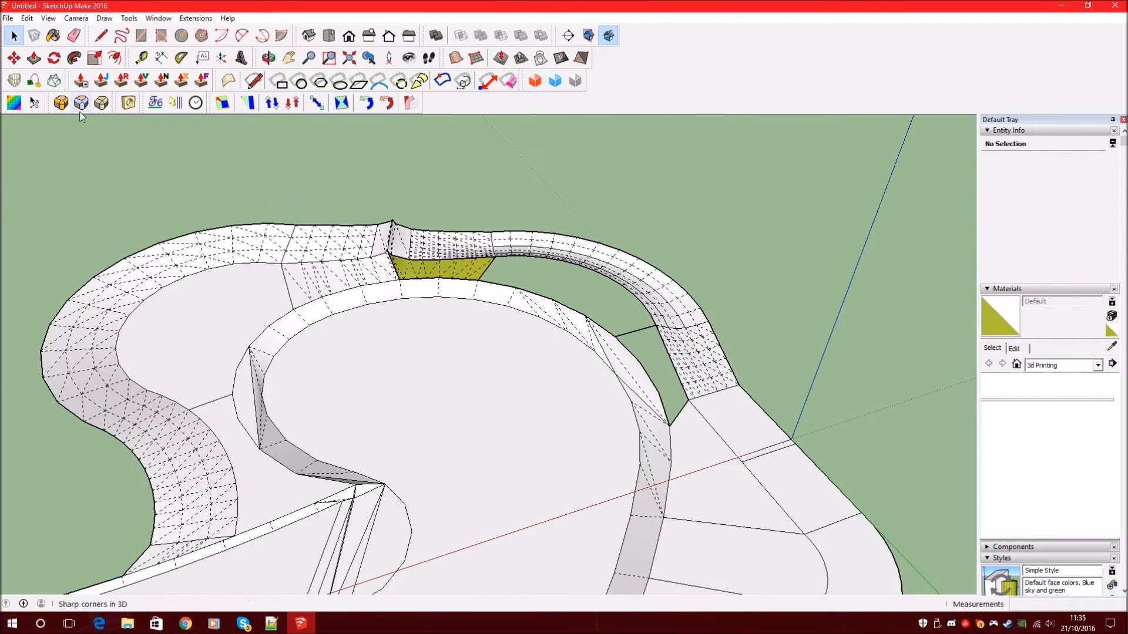
{"action": "left_click", "coordinate": [14, 80]}
{"action": "scroll", "coordinate": [660, 279], "scroll_direction": "up", "scroll_amount": 5}
{"action": "left_click", "coordinate": [452, 351]}
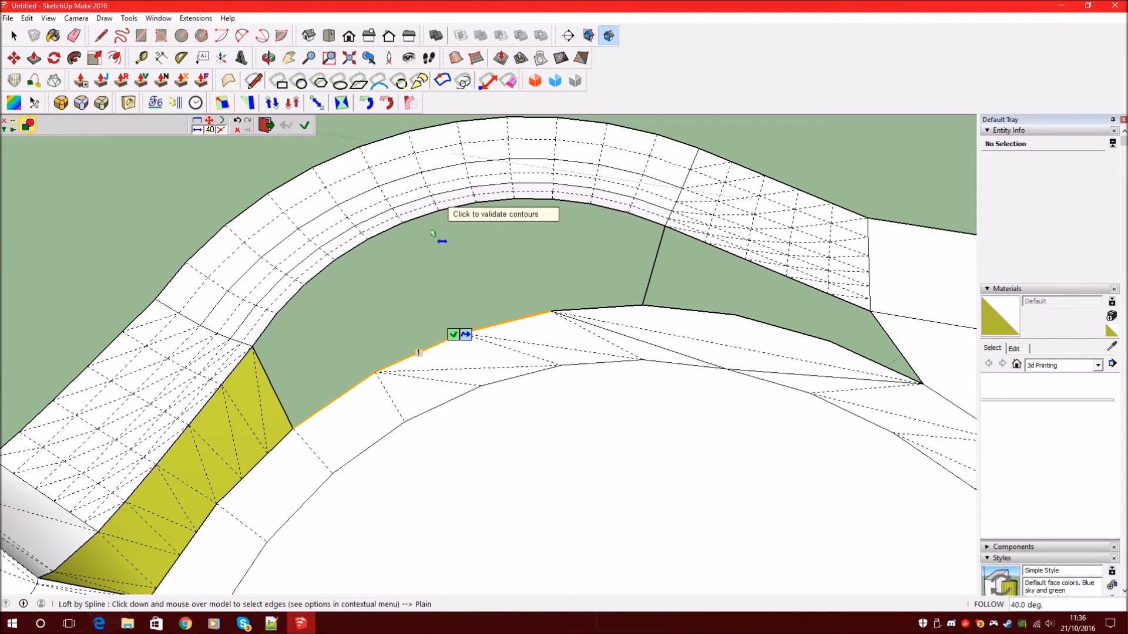
{"action": "left_click", "coordinate": [437, 210]}
{"action": "left_click", "coordinate": [602, 304]}
{"action": "scroll", "coordinate": [314, 279], "scroll_direction": "down", "scroll_amount": 4}
{"action": "left_click", "coordinate": [365, 130]}
{"action": "left_click", "coordinate": [721, 131]}
- Fill the remaining narrow gap beyond the curved section with a 1-segment Loft by Spline between the track and border edges
{"action": "scroll", "coordinate": [597, 267], "scroll_direction": "up", "scroll_amount": 4}
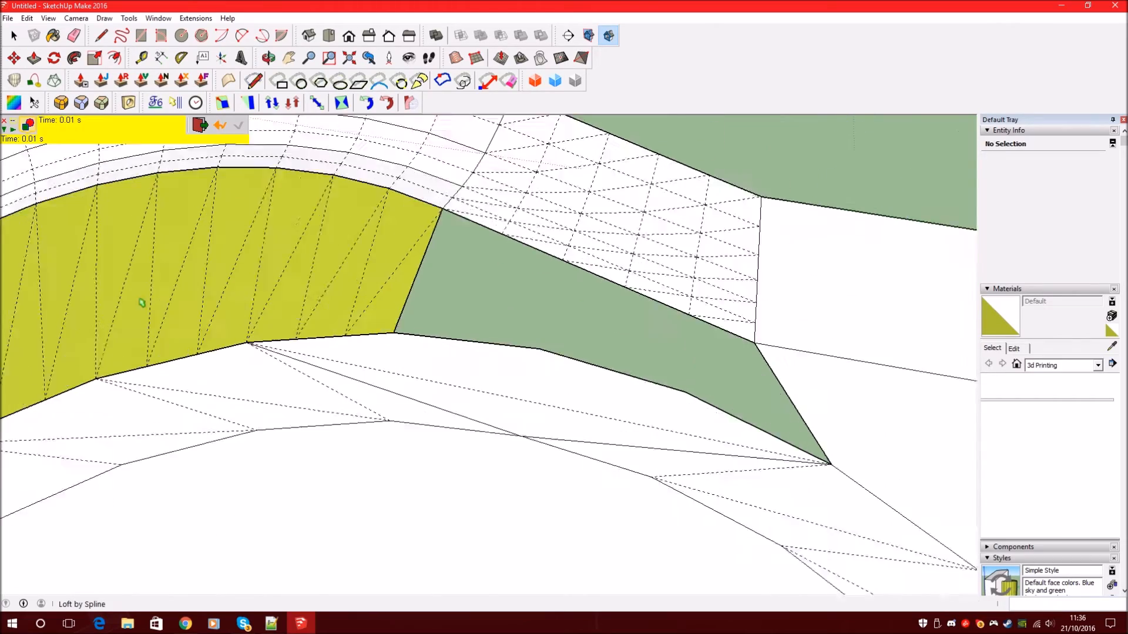
{"action": "middle_click_drag", "start_coordinate": [142, 303], "coordinate": [698, 101]}
{"action": "middle_click_drag", "start_coordinate": [376, 435], "coordinate": [413, 438]}
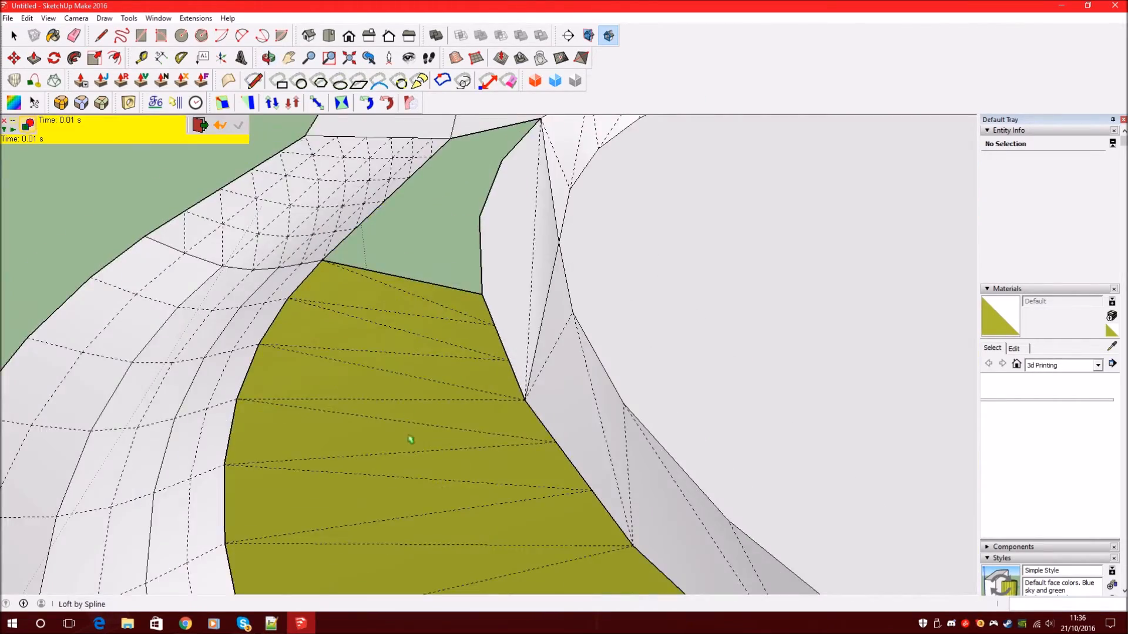
{"action": "scroll", "coordinate": [413, 438], "scroll_direction": "down", "scroll_amount": 2}
{"action": "scroll", "coordinate": [443, 199], "scroll_direction": "up", "scroll_amount": 4}
{"action": "middle_click_drag", "start_coordinate": [443, 199], "coordinate": [238, 153]}
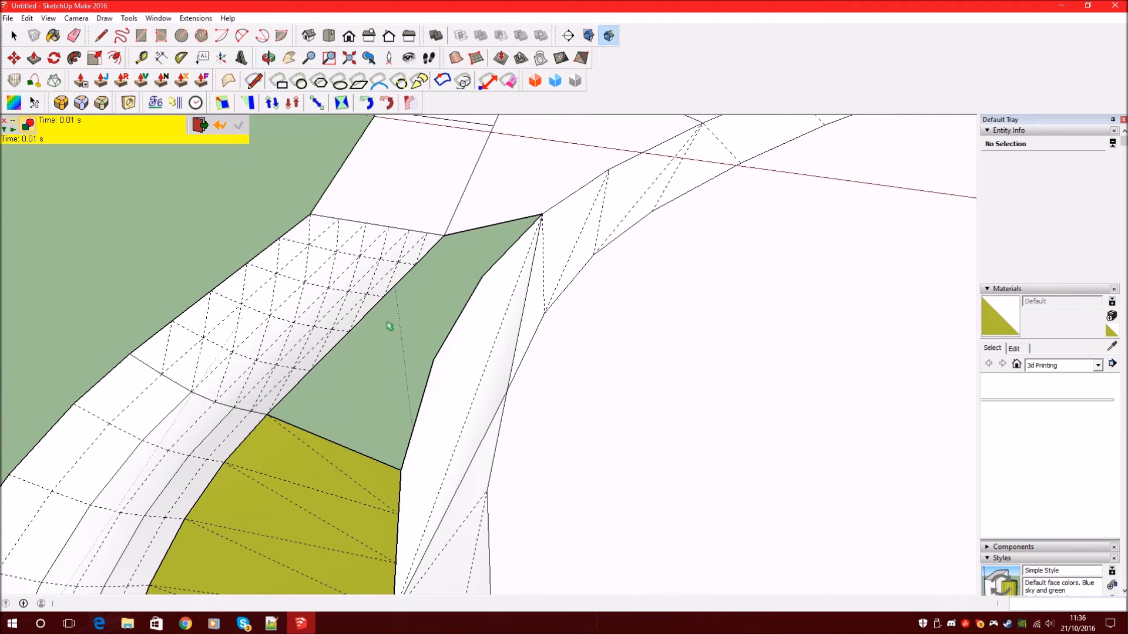
{"action": "key", "text": "space"}
{"action": "left_click", "coordinate": [14, 81]}
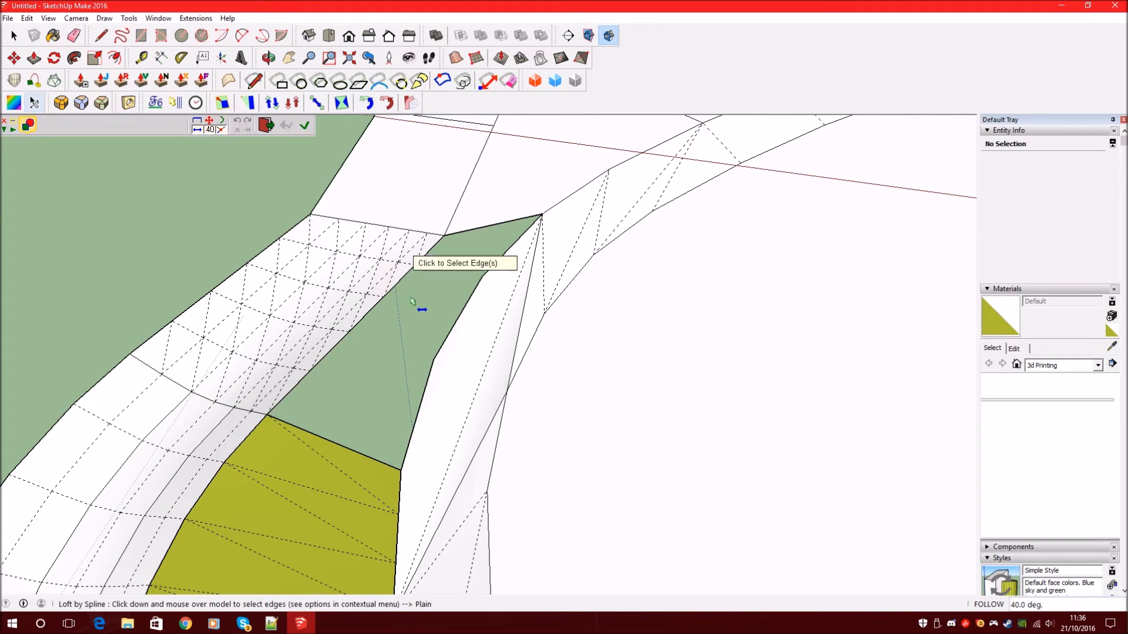
{"action": "left_click", "coordinate": [365, 317]}
{"action": "left_click", "coordinate": [452, 323]}
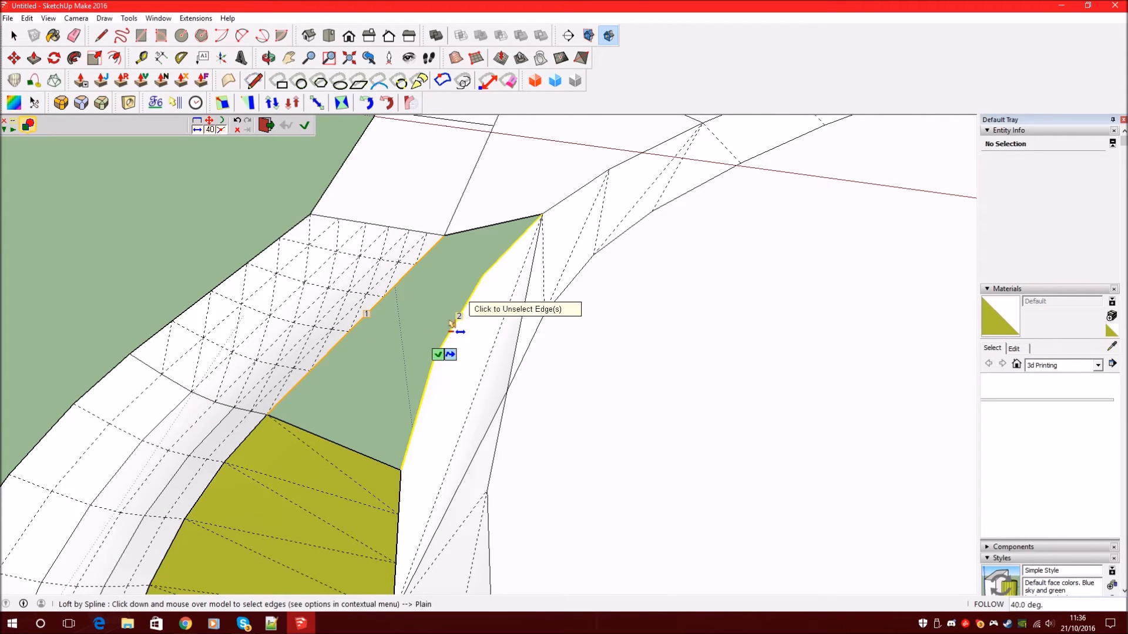
{"action": "left_click", "coordinate": [438, 356]}
{"action": "left_click", "coordinate": [365, 130]}
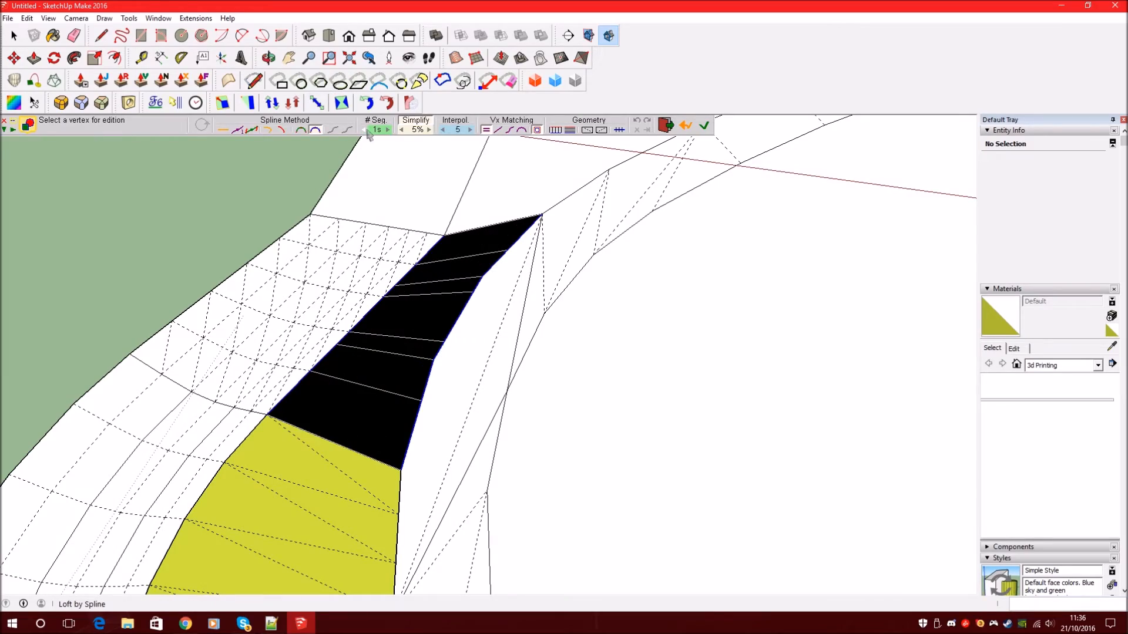
{"action": "left_click", "coordinate": [704, 128]}
{"action": "middle_click_drag", "start_coordinate": [428, 353], "coordinate": [460, 378]}
{"action": "scroll", "coordinate": [333, 254], "scroll_direction": "down", "scroll_amount": 3}
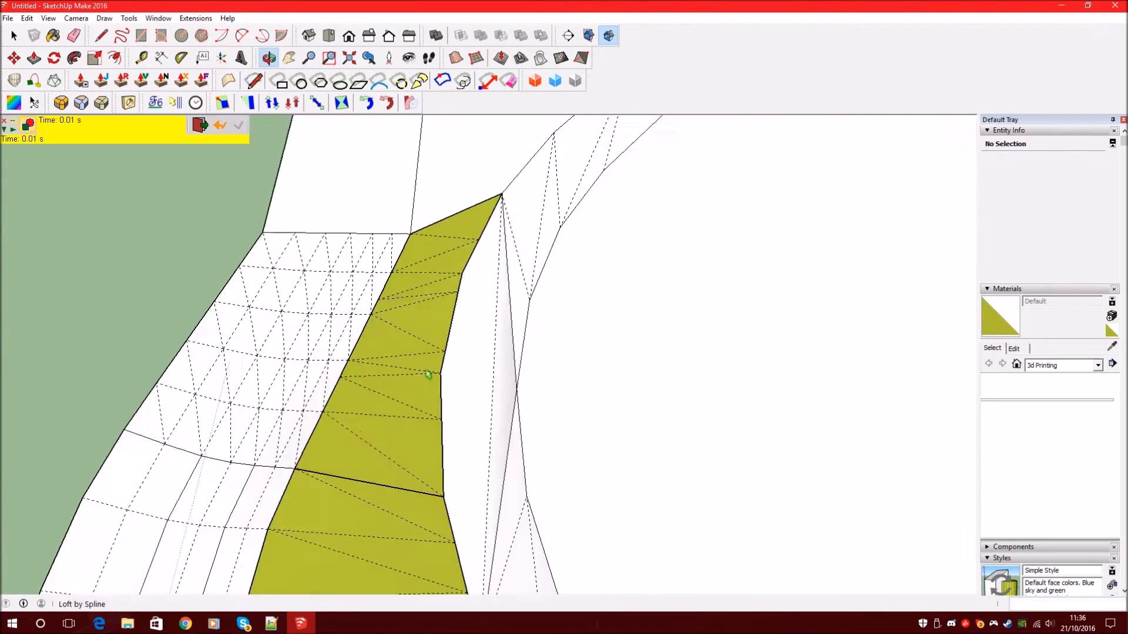
- Examine the lofted faces between the border and the track for coverage and face orientation
{"action": "scroll", "coordinate": [332, 254], "scroll_direction": "down", "scroll_amount": 3}
{"action": "scroll", "coordinate": [475, 277], "scroll_direction": "up", "scroll_amount": 3}
{"action": "middle_click_drag", "start_coordinate": [517, 264], "coordinate": [695, 438]}
{"action": "scroll", "coordinate": [695, 440], "scroll_direction": "down", "scroll_amount": 3}
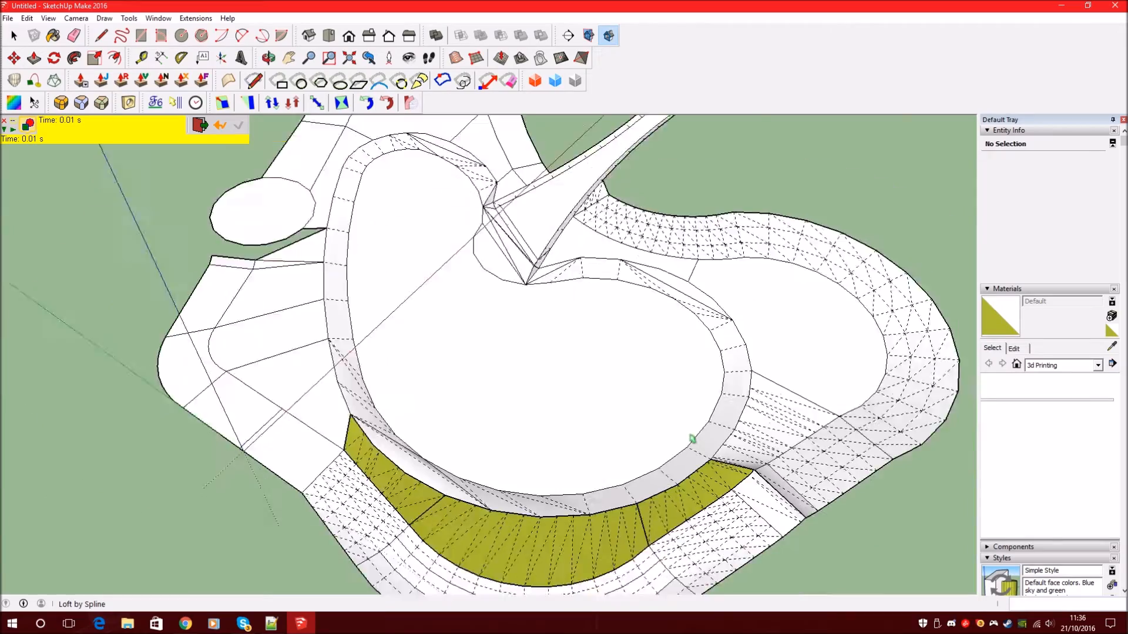
{"action": "scroll", "coordinate": [796, 367], "scroll_direction": "up", "scroll_amount": 5}
{"action": "key", "text": "space"}
{"action": "scroll", "coordinate": [551, 302], "scroll_direction": "down", "scroll_amount": 6}
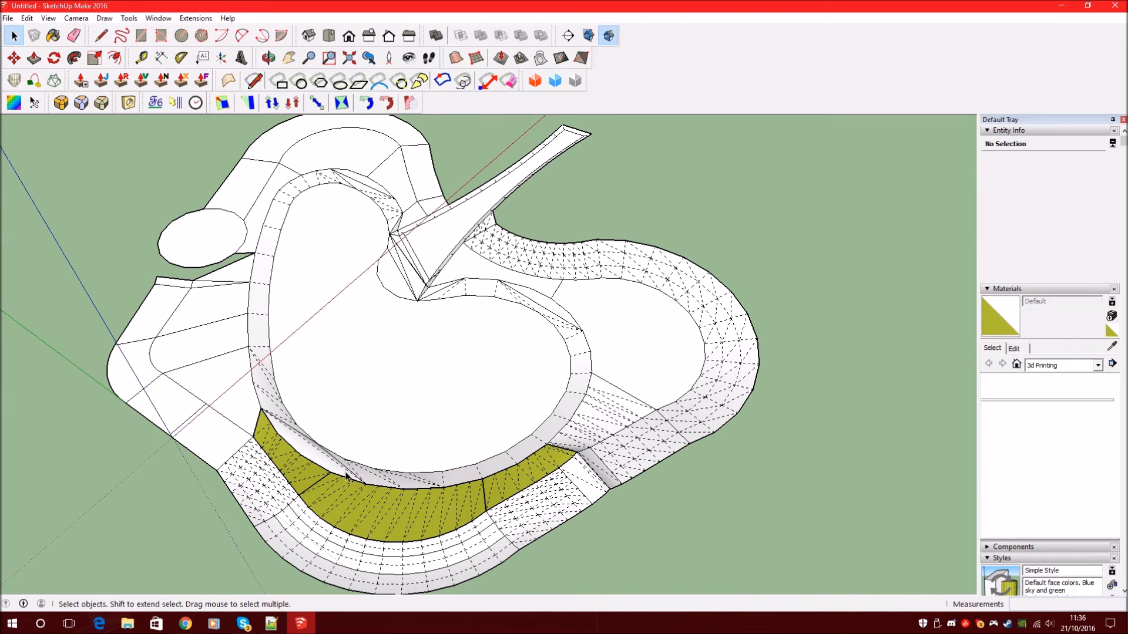
{"action": "scroll", "coordinate": [352, 467], "scroll_direction": "up", "scroll_amount": 3}
{"action": "left_click", "coordinate": [266, 425]}
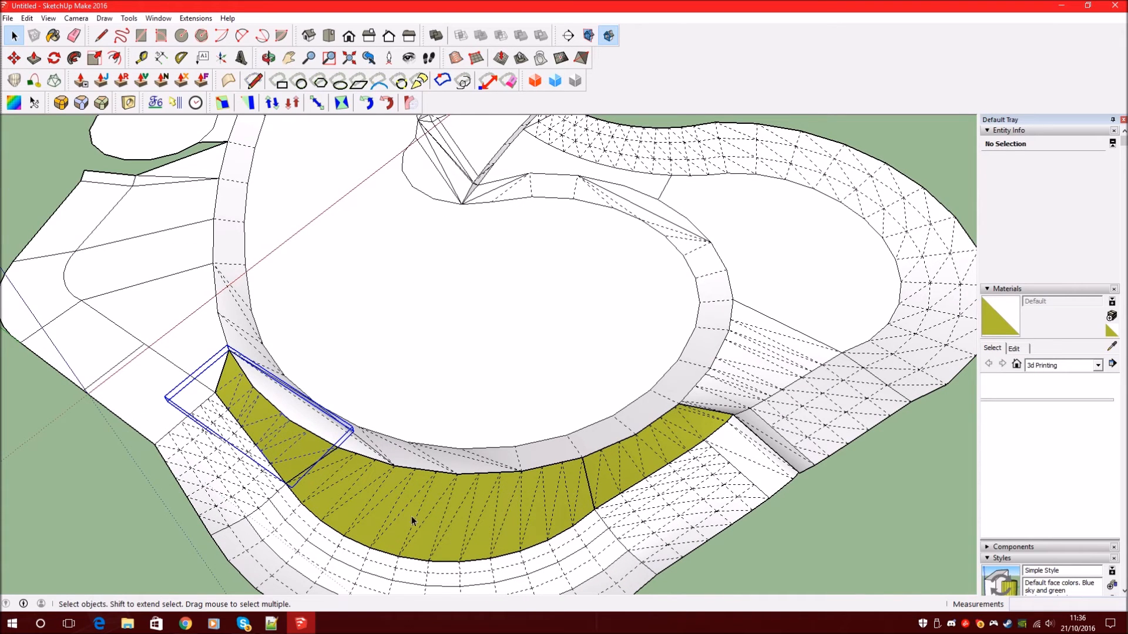
{"action": "left_click", "coordinate": [660, 450], "text": "shift"}
{"action": "right_click", "coordinate": [635, 461]}
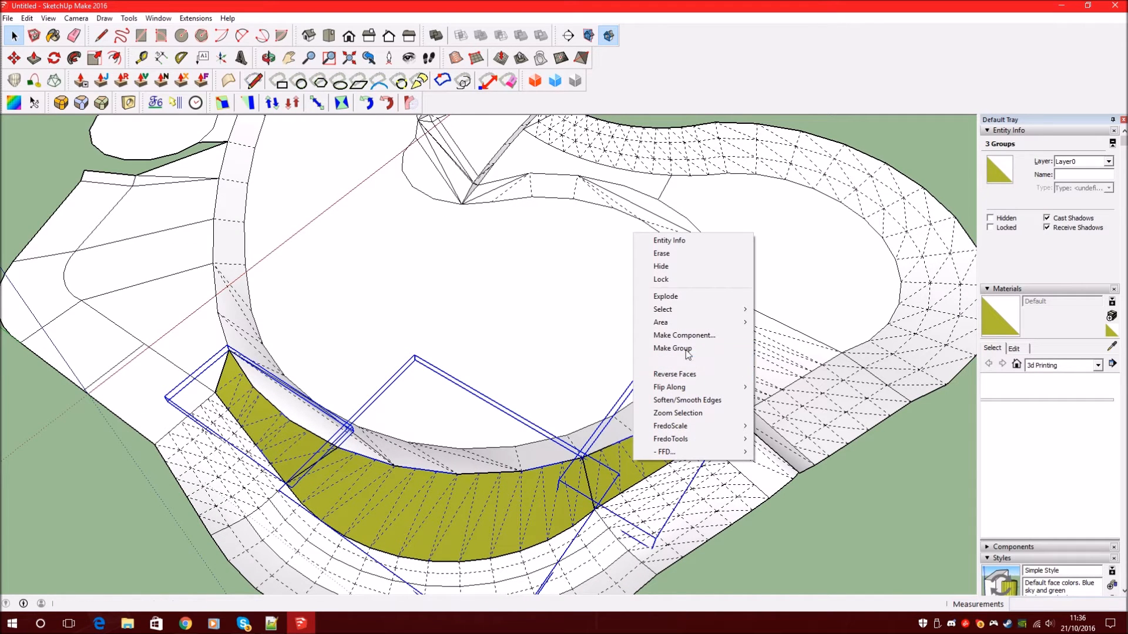
{"action": "left_click", "coordinate": [492, 456]}
{"action": "left_click", "coordinate": [286, 440]}
{"action": "left_click", "coordinate": [489, 497]}
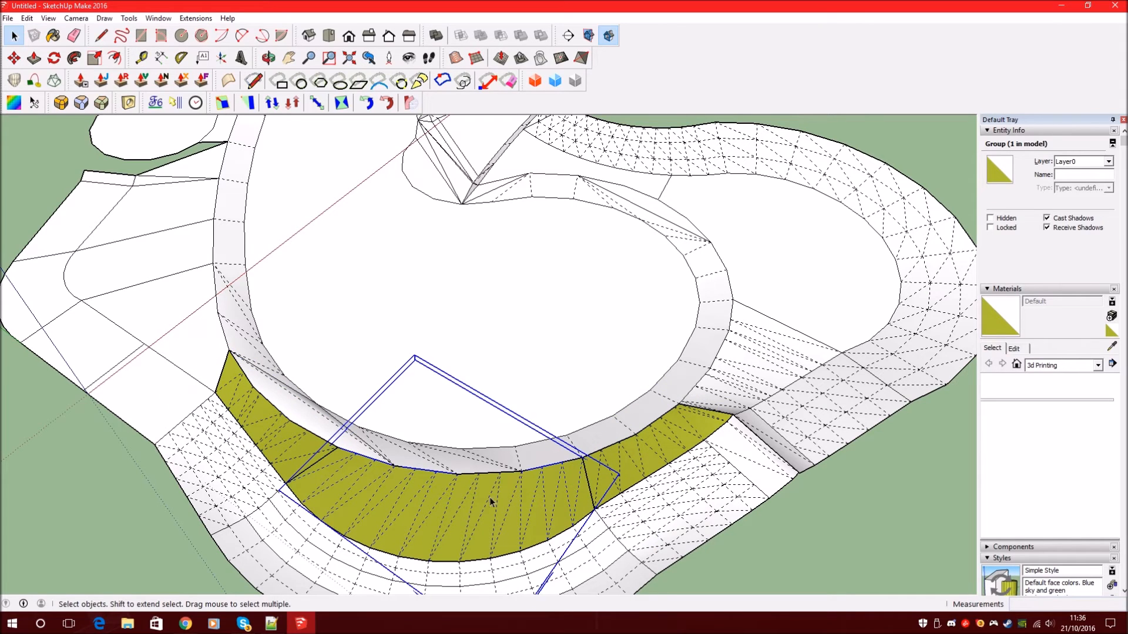
{"action": "left_click", "coordinate": [657, 455]}
{"action": "left_click", "coordinate": [525, 492], "text": "shift"}
{"action": "left_click", "coordinate": [289, 450], "text": "shift"}
{"action": "right_click", "coordinate": [443, 504]}
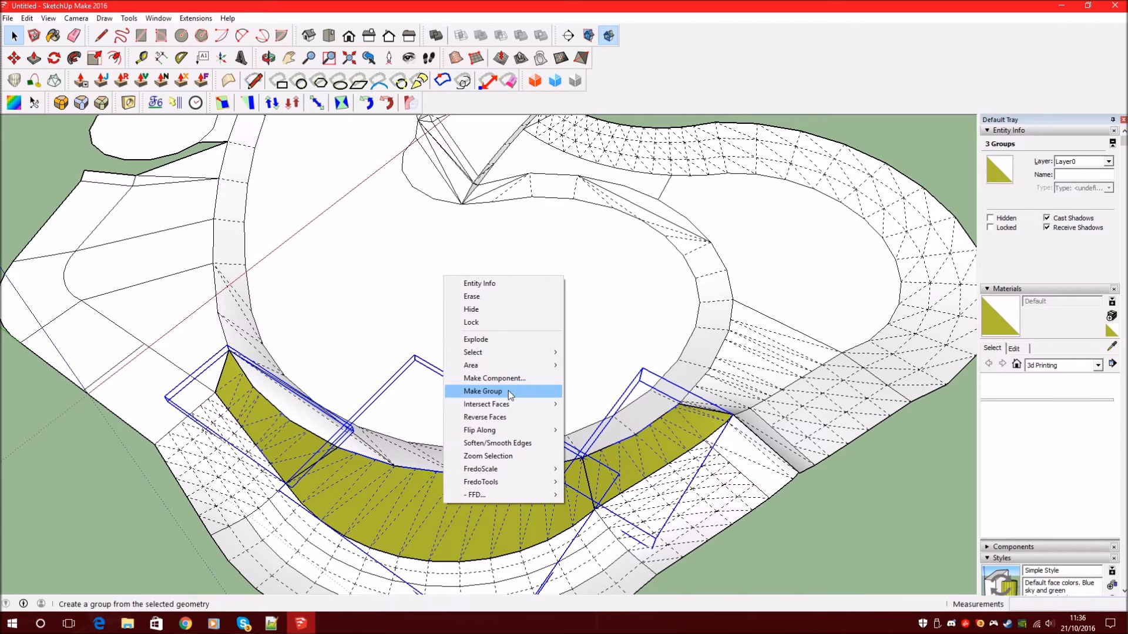
{"action": "mouse_move", "coordinate": [508, 411]}
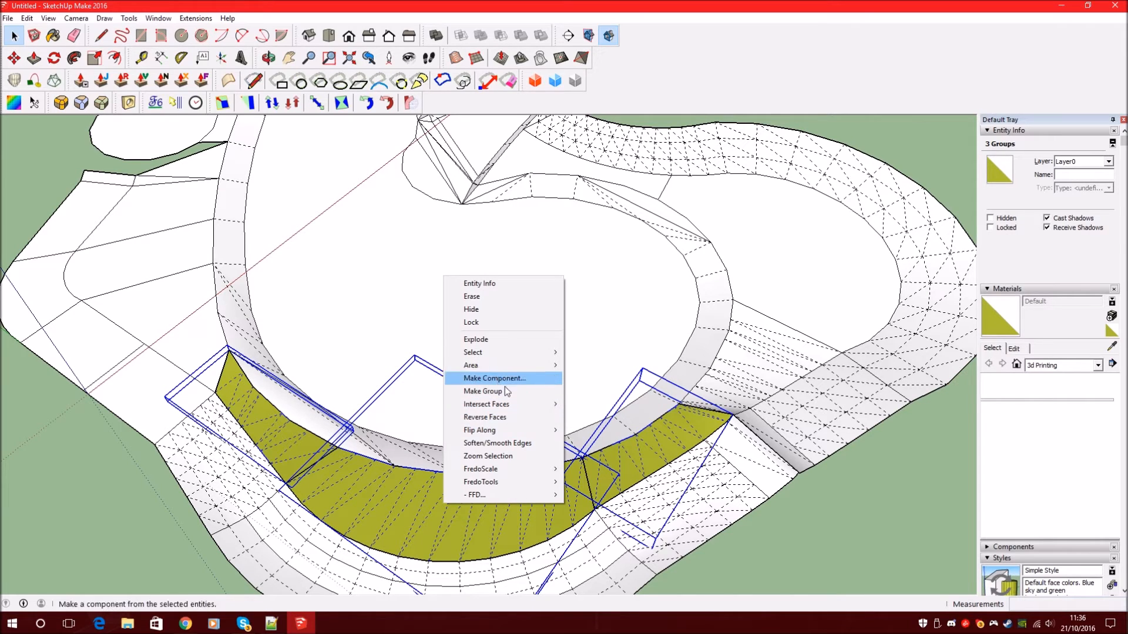
{"action": "left_click", "coordinate": [414, 501]}
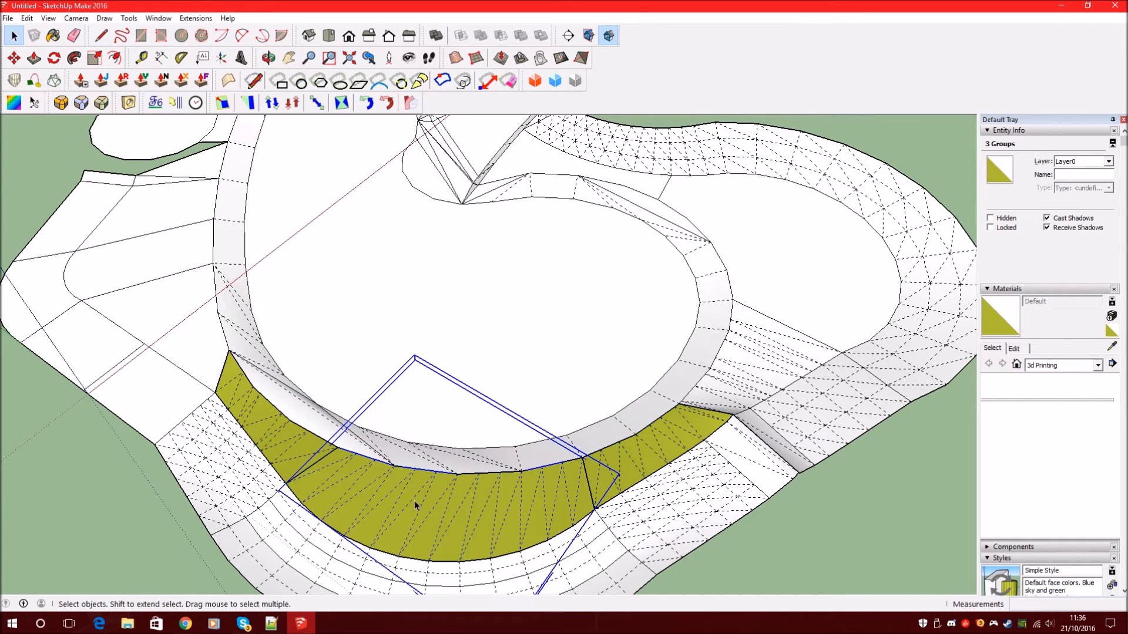
- Explode the three loft groups between the border and the track's curved section and reverse their faces
{"action": "left_click", "coordinate": [288, 443], "text": "shift"}
{"action": "left_click", "coordinate": [647, 441], "text": "shift"}
{"action": "right_click", "coordinate": [549, 487]}
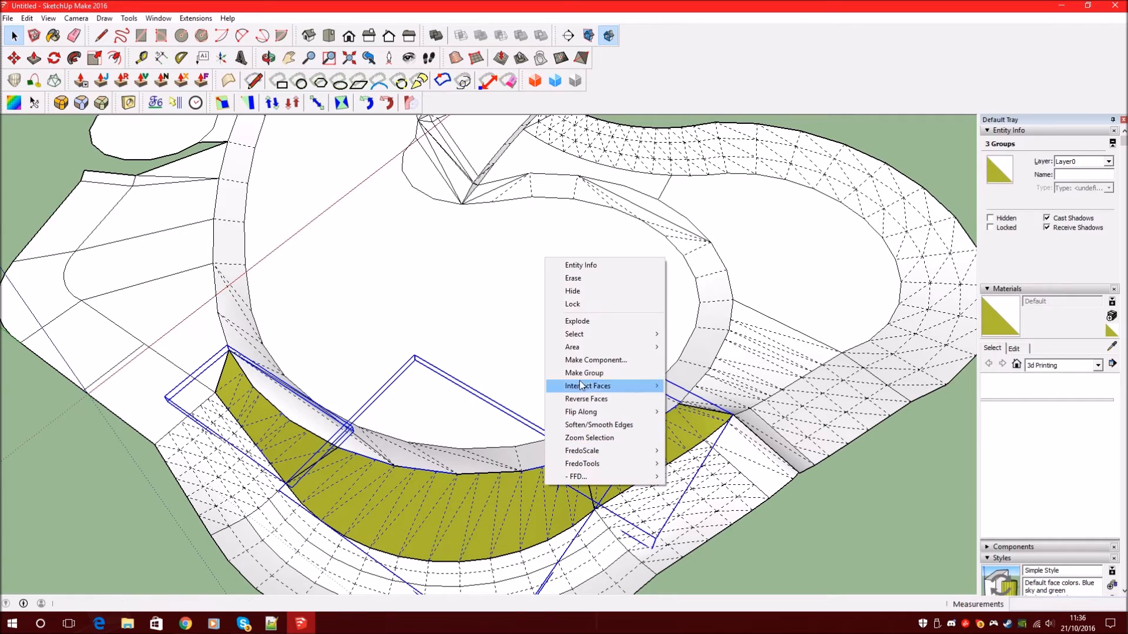
{"action": "left_click", "coordinate": [605, 321]}
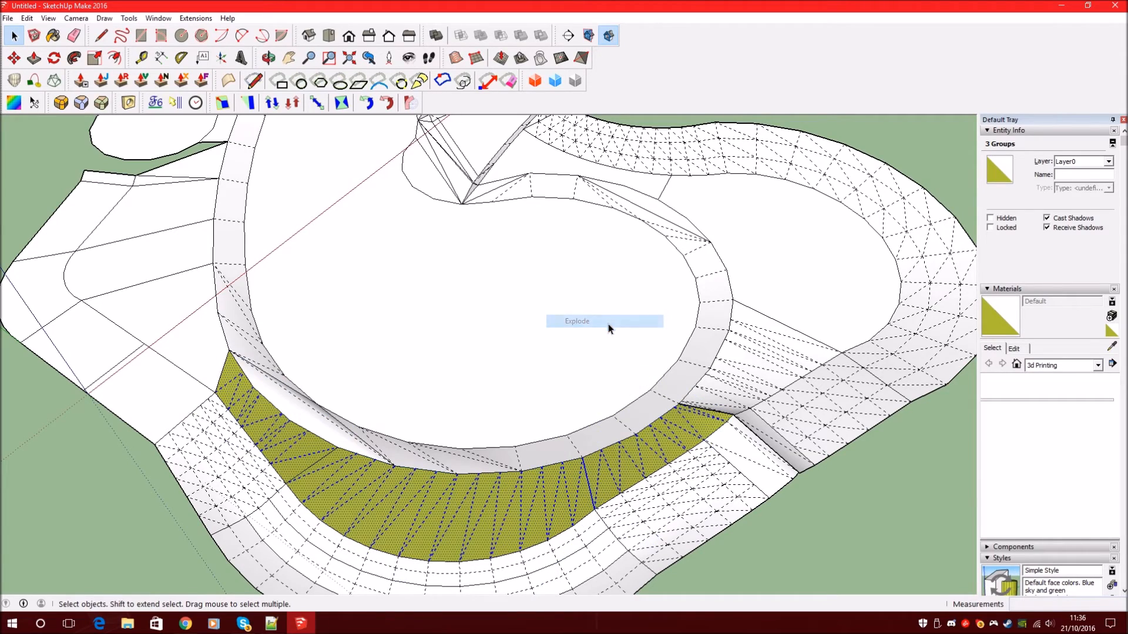
{"action": "right_click", "coordinate": [457, 491]}
{"action": "left_click", "coordinate": [526, 350]}
- Draw a 24-segment circle of about 61144 m radius around the whole track, centred in the central area
{"action": "middle_click_drag", "start_coordinate": [521, 396], "coordinate": [287, 273]}
{"action": "left_click", "coordinate": [287, 273]}
{"action": "middle_click_drag", "start_coordinate": [350, 298], "coordinate": [554, 512]}
{"action": "scroll", "coordinate": [473, 470], "scroll_direction": "down", "scroll_amount": 4}
{"action": "mouse_move", "coordinate": [330, 348]}
{"action": "middle_mouse_down"}
{"action": "mouse_move", "coordinate": [471, 262]}
{"action": "mouse_move", "coordinate": [572, 252]}
{"action": "mouse_move", "coordinate": [668, 214]}
{"action": "mouse_move", "coordinate": [383, 410]}
{"action": "middle_mouse_up"}
{"action": "scroll", "coordinate": [415, 347], "scroll_direction": "down", "scroll_amount": 3}
{"action": "scroll", "coordinate": [474, 449], "scroll_direction": "up", "scroll_amount": 5}
{"action": "middle_click_drag", "start_coordinate": [474, 448], "coordinate": [448, 372]}
{"action": "scroll", "coordinate": [448, 367], "scroll_direction": "down", "scroll_amount": 1}
{"action": "left_click", "coordinate": [182, 37]}
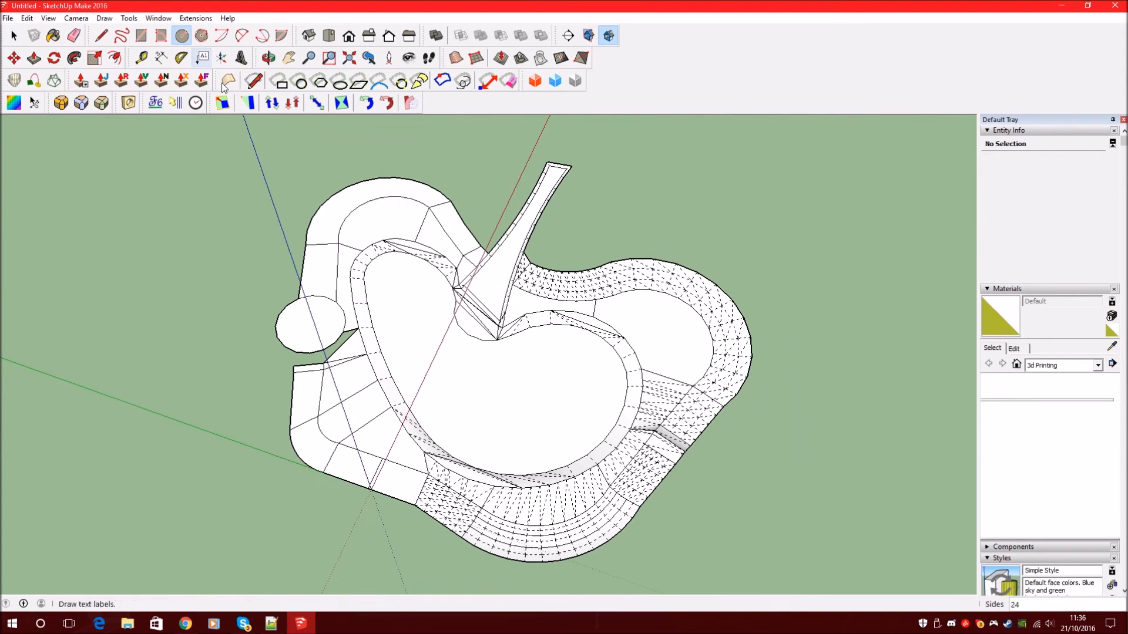
{"action": "left_click", "coordinate": [477, 376]}
{"action": "scroll", "coordinate": [476, 376], "scroll_direction": "down", "scroll_amount": 3}
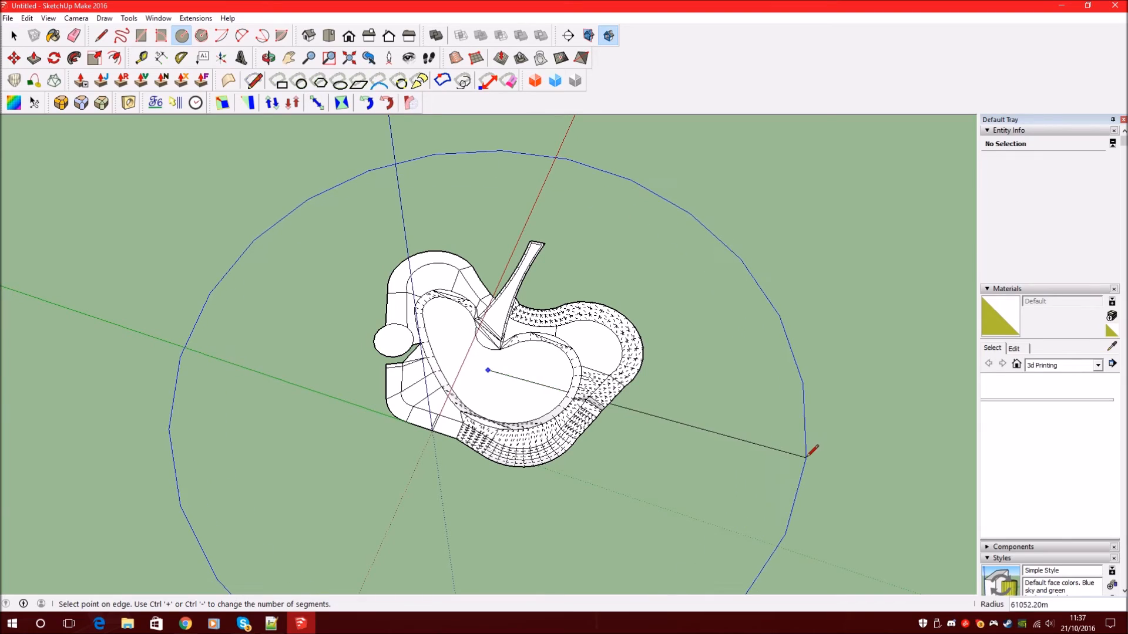
{"action": "left_click", "coordinate": [813, 450]}
{"action": "key", "text": "space"}
- Delete the circle's face outside the track and reverse the three faces that fill the central area
{"action": "middle_click_drag", "start_coordinate": [272, 139], "coordinate": [612, 287]}
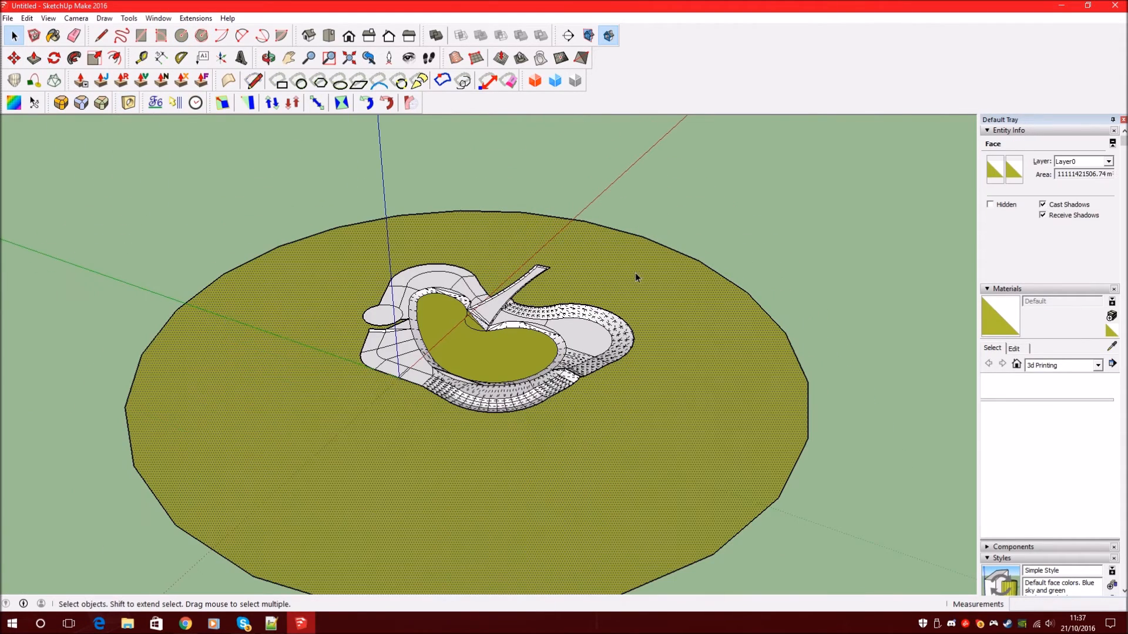
{"action": "scroll", "coordinate": [487, 347], "scroll_direction": "up", "scroll_amount": 5}
{"action": "scroll", "coordinate": [492, 363], "scroll_direction": "up", "scroll_amount": 4}
{"action": "middle_click_drag", "start_coordinate": [492, 363], "coordinate": [477, 447]}
{"action": "scroll", "coordinate": [494, 340], "scroll_direction": "up", "scroll_amount": 3}
{"action": "mouse_move", "coordinate": [494, 340]}
{"action": "middle_mouse_down"}
{"action": "mouse_move", "coordinate": [460, 189]}
{"action": "mouse_move", "coordinate": [477, 343]}
{"action": "middle_mouse_up"}
{"action": "left_click", "coordinate": [433, 256], "text": "shift"}
{"action": "right_click", "coordinate": [434, 272]}
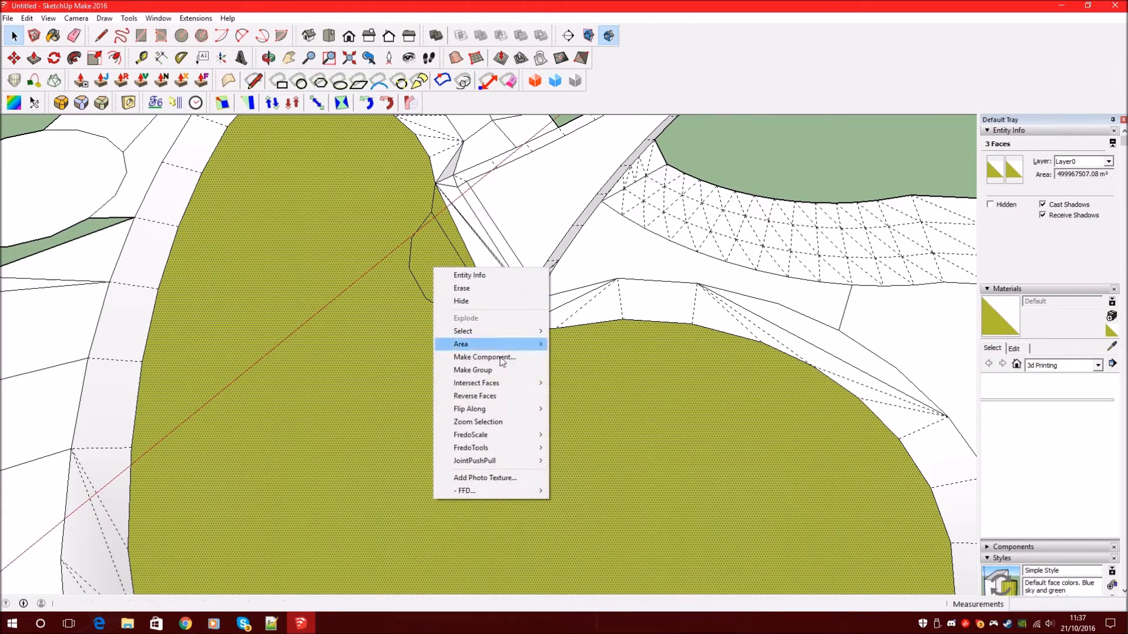
{"action": "left_click", "coordinate": [505, 400]}
{"action": "middle_click_drag", "start_coordinate": [592, 461], "coordinate": [615, 404]}
{"action": "key", "text": "space"}
{"action": "scroll", "coordinate": [461, 322], "scroll_direction": "down", "scroll_amount": 6}
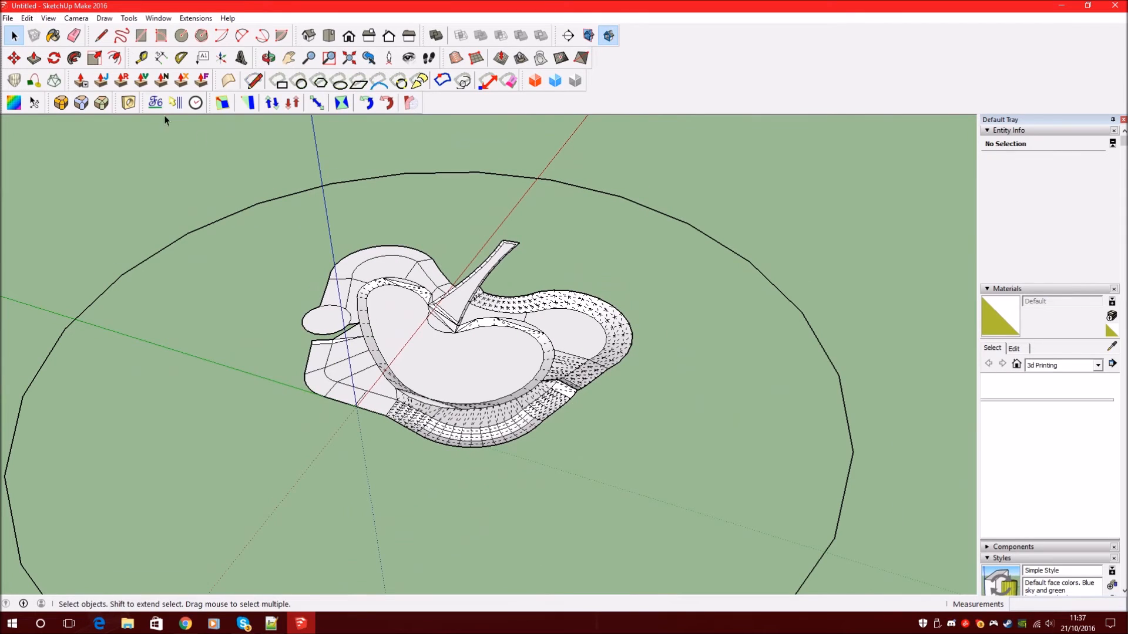
{"action": "scroll", "coordinate": [464, 241], "scroll_direction": "up", "scroll_amount": 2}
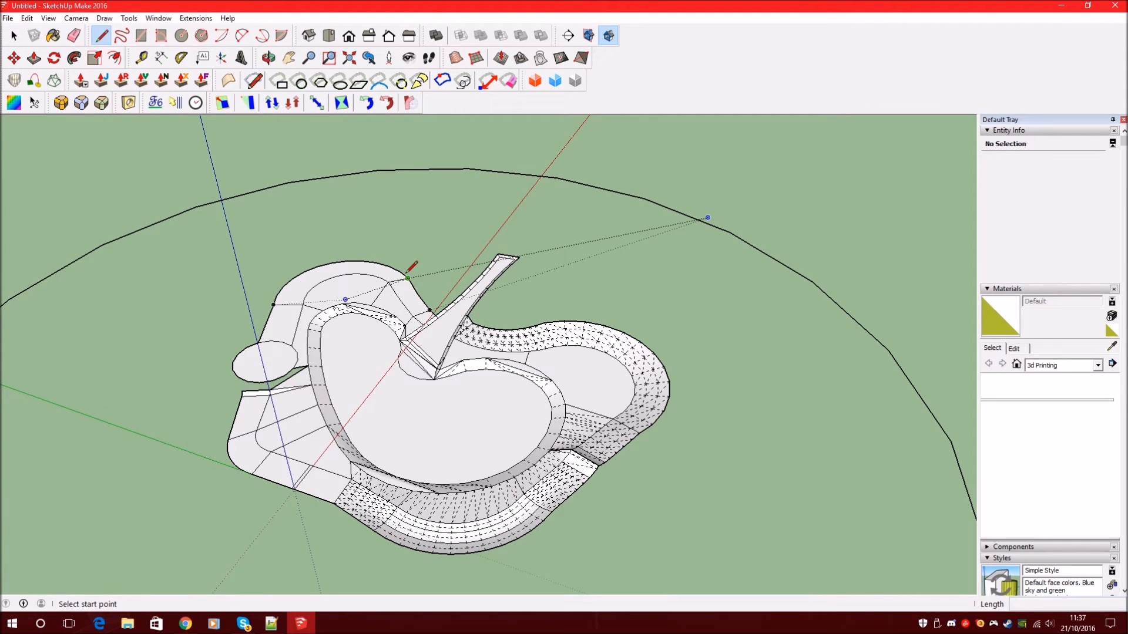
{"action": "key", "text": "Escape"}
{"action": "key", "text": "space"}
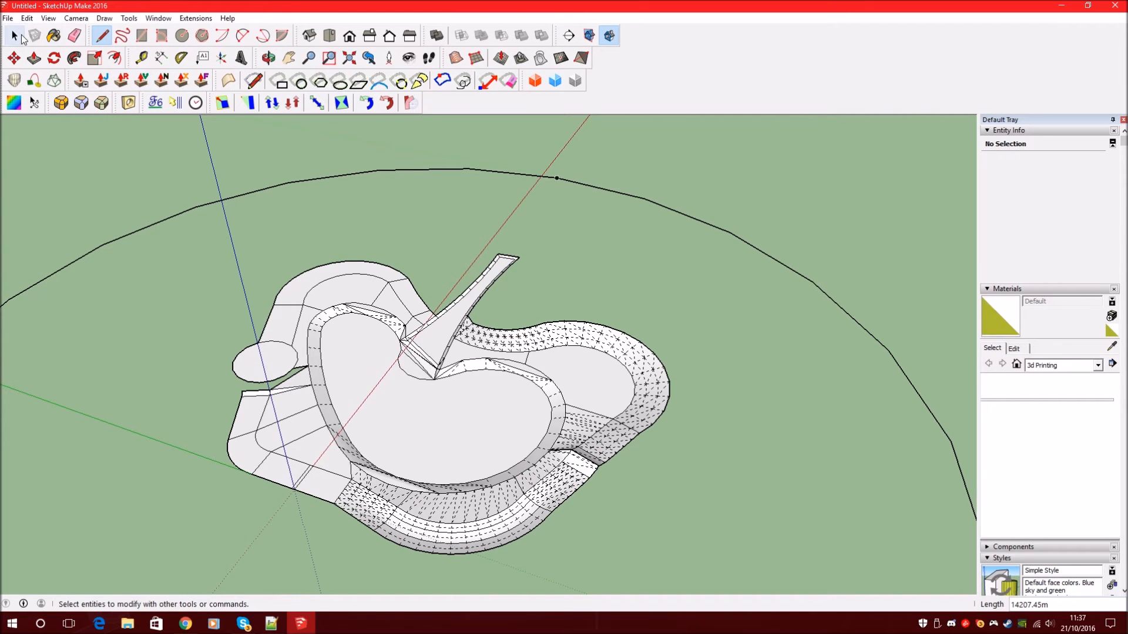
- Raise the large circle outline vertically by about 2300 m
{"action": "scroll", "coordinate": [456, 241], "scroll_direction": "down", "scroll_amount": 3}
{"action": "scroll", "coordinate": [475, 406], "scroll_direction": "up", "scroll_amount": 2}
{"action": "middle_click_drag", "start_coordinate": [476, 406], "coordinate": [573, 256]}
{"action": "scroll", "coordinate": [476, 259], "scroll_direction": "up", "scroll_amount": 2}
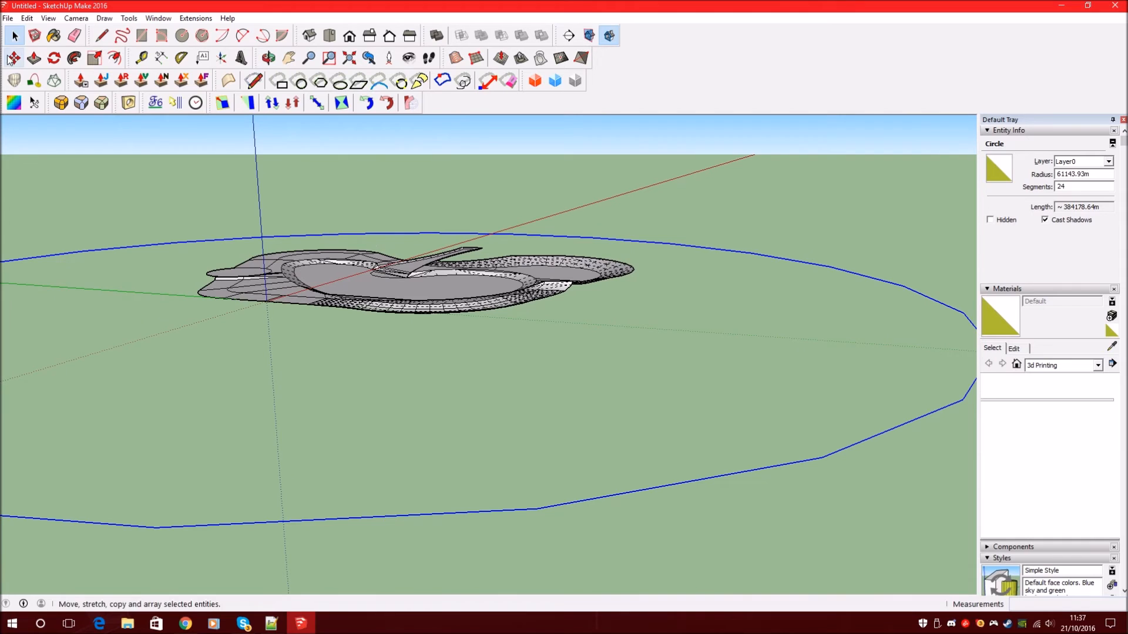
{"action": "left_click", "coordinate": [14, 58]}
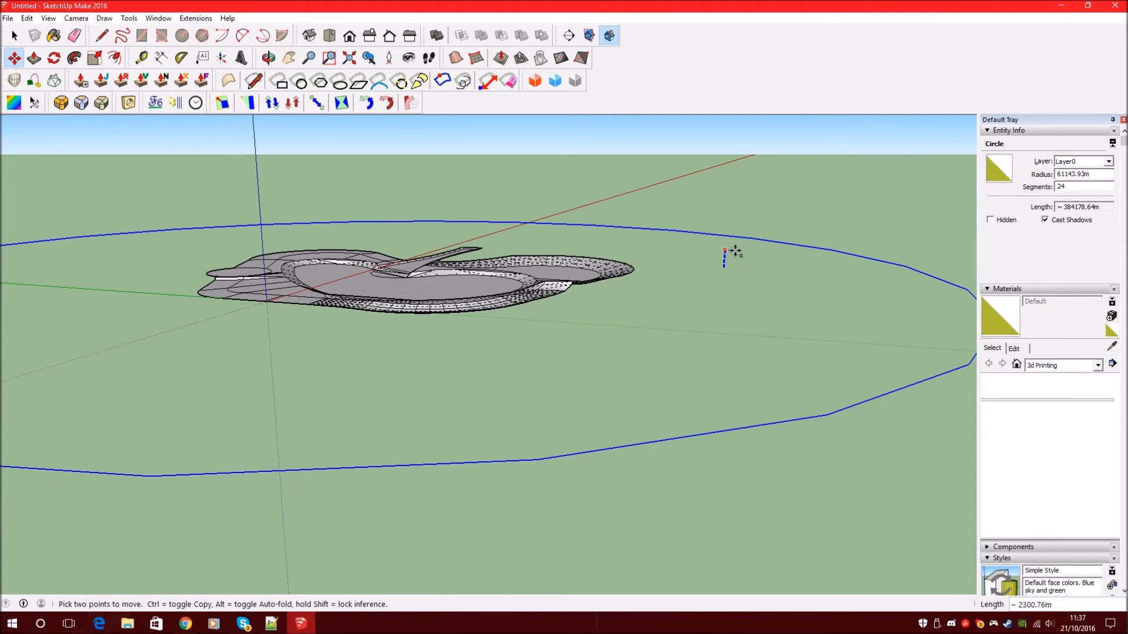
{"action": "middle_click_drag", "start_coordinate": [400, 271], "coordinate": [329, 365]}
{"action": "mouse_move", "coordinate": [4, 36]}
{"action": "left_mouse_down"}
{"action": "mouse_move", "coordinate": [8, 16]}
{"action": "mouse_move", "coordinate": [10, 32]}
{"action": "left_mouse_up"}
- Draw two lines out to the circle from the track's outer edge, one at the curved section's end and one at the step
{"action": "left_click", "coordinate": [102, 36]}
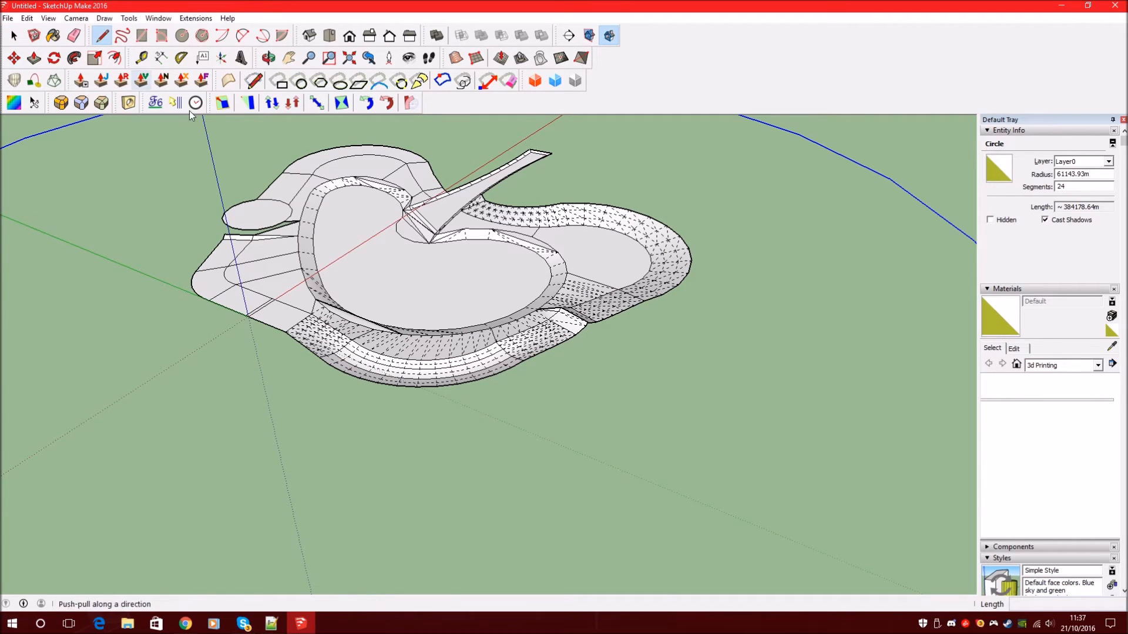
{"action": "middle_click_drag", "start_coordinate": [558, 329], "coordinate": [548, 410]}
{"action": "scroll", "coordinate": [452, 320], "scroll_direction": "down", "scroll_amount": 3}
{"action": "left_click", "coordinate": [482, 379]}
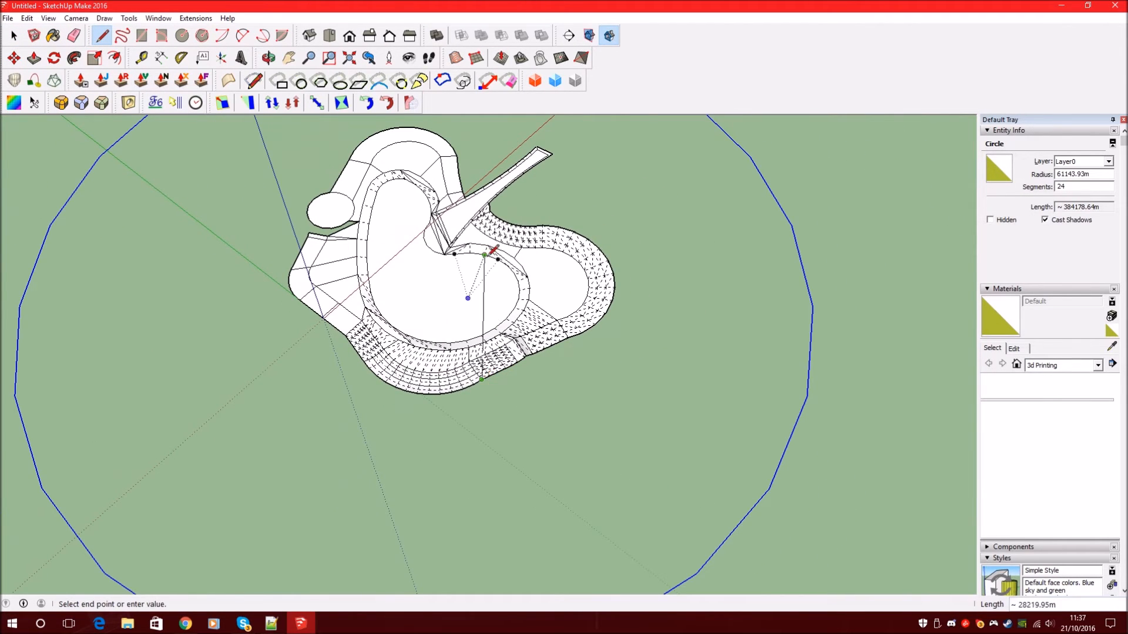
{"action": "scroll", "coordinate": [505, 400], "scroll_direction": "down", "scroll_amount": 2}
{"action": "left_click", "coordinate": [528, 339]}
{"action": "scroll", "coordinate": [588, 338], "scroll_direction": "up", "scroll_amount": 2}
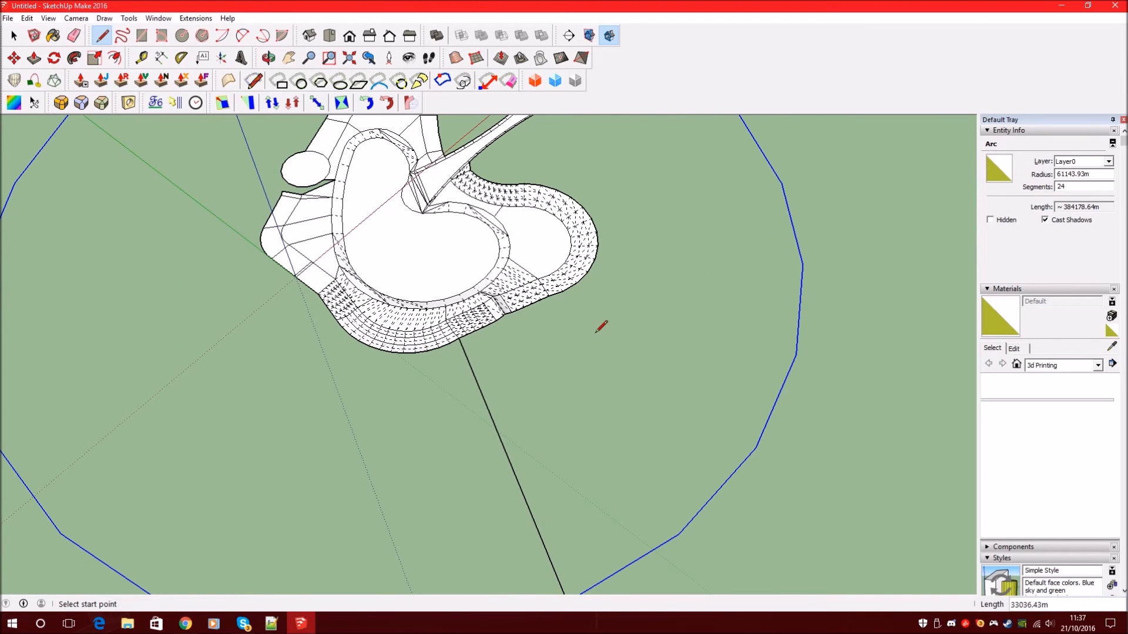
{"action": "scroll", "coordinate": [506, 314], "scroll_direction": "up", "scroll_amount": 4}
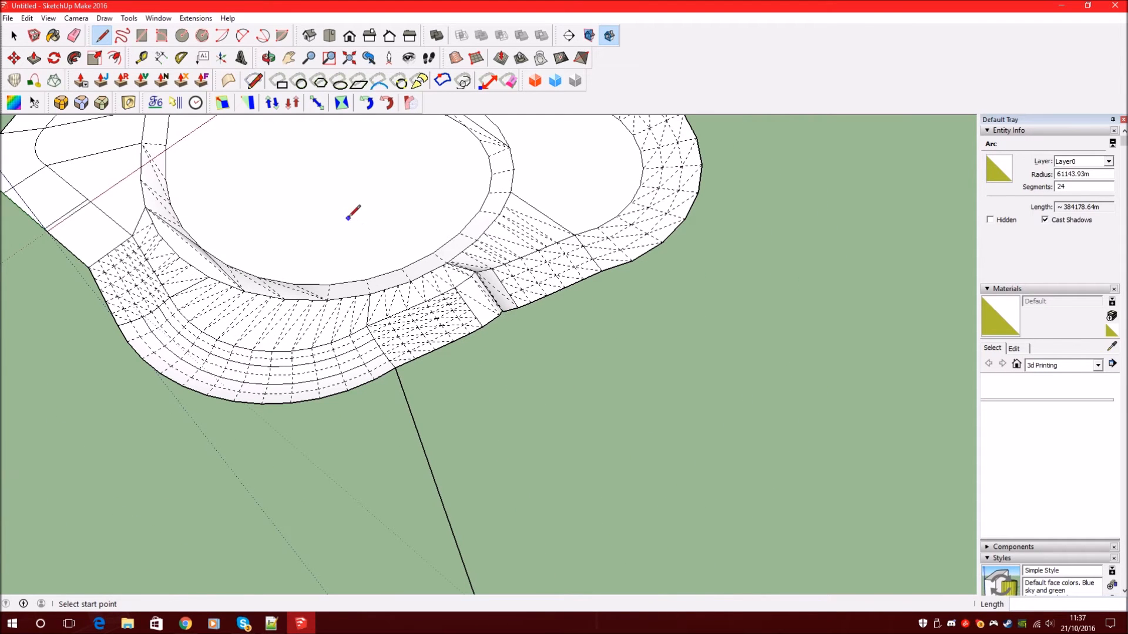
{"action": "left_click", "coordinate": [504, 309]}
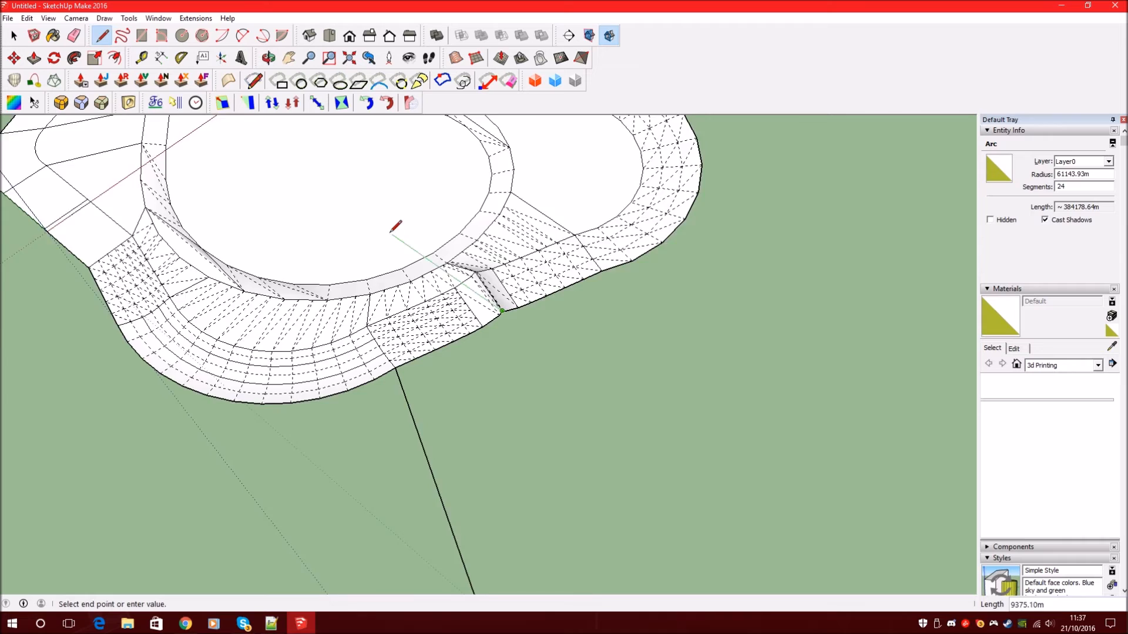
{"action": "scroll", "coordinate": [477, 281], "scroll_direction": "down", "scroll_amount": 3}
{"action": "left_click", "coordinate": [564, 432]}
{"action": "scroll", "coordinate": [587, 352], "scroll_direction": "down", "scroll_amount": 3}
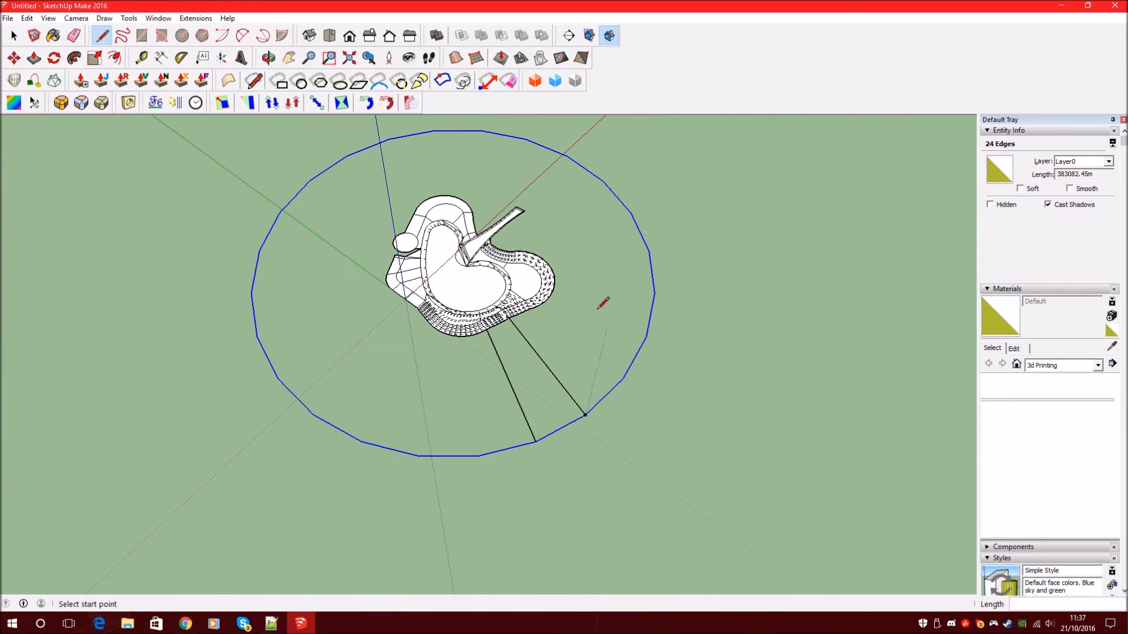
- Connect the wide outer bend and both corners of the narrow ramp's tip to circle vertices with three lines
{"action": "scroll", "coordinate": [528, 297], "scroll_direction": "up", "scroll_amount": 3}
{"action": "left_click", "coordinate": [527, 326]}
{"action": "left_click", "coordinate": [696, 282]}
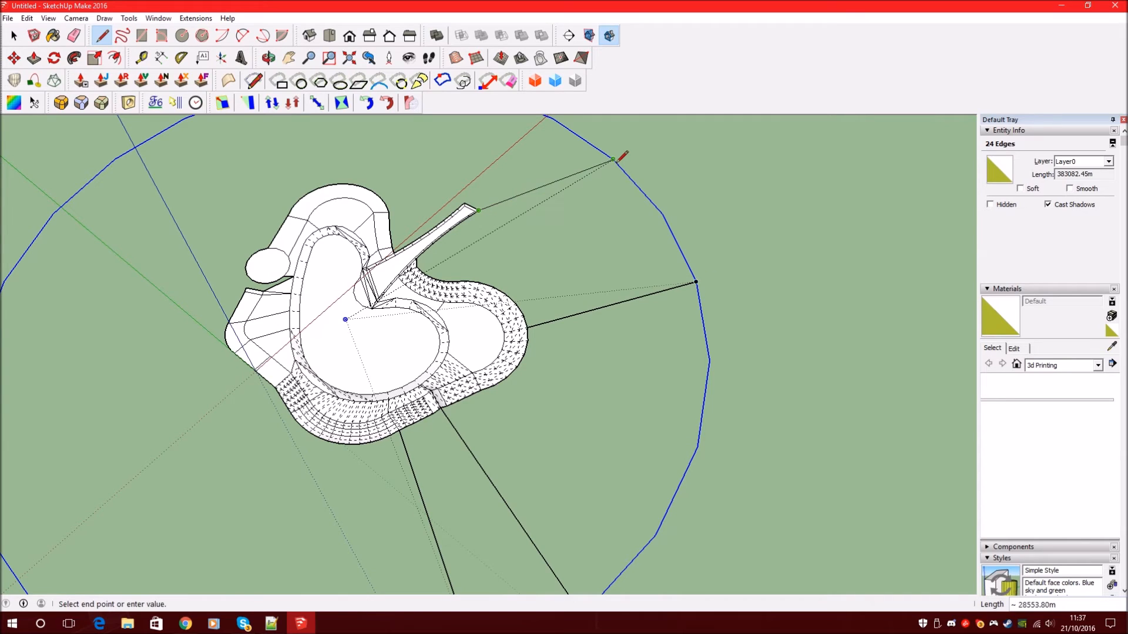
{"action": "left_click", "coordinate": [613, 159]}
{"action": "scroll", "coordinate": [534, 158], "scroll_direction": "up", "scroll_amount": 2}
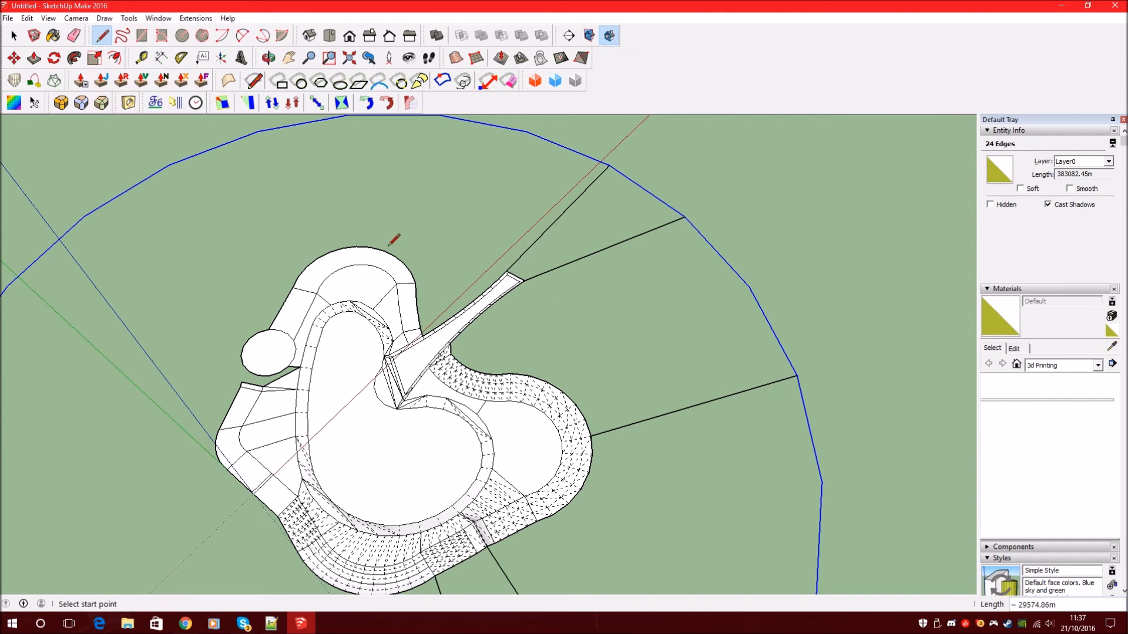
- Draw three lines to circle vertices from the loop's outer curve, the loop's end near the round platform, and the platform itself
{"action": "scroll", "coordinate": [535, 231], "scroll_direction": "down", "scroll_amount": 2}
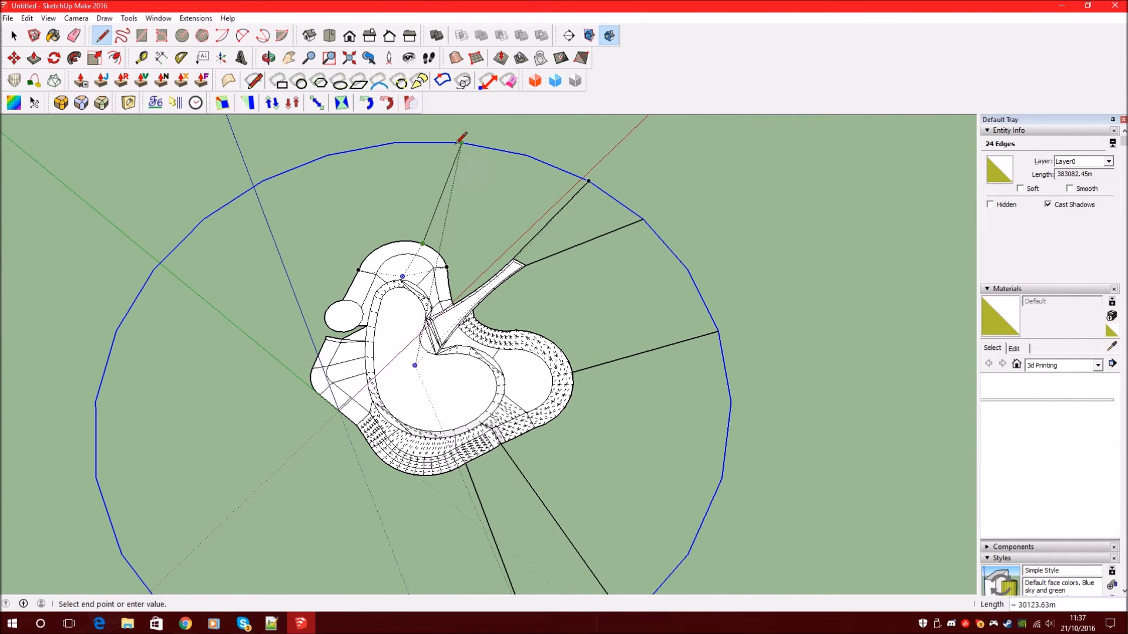
{"action": "left_click", "coordinate": [462, 141]}
{"action": "scroll", "coordinate": [462, 141], "scroll_direction": "down", "scroll_amount": 2}
{"action": "scroll", "coordinate": [443, 177], "scroll_direction": "up", "scroll_amount": 2}
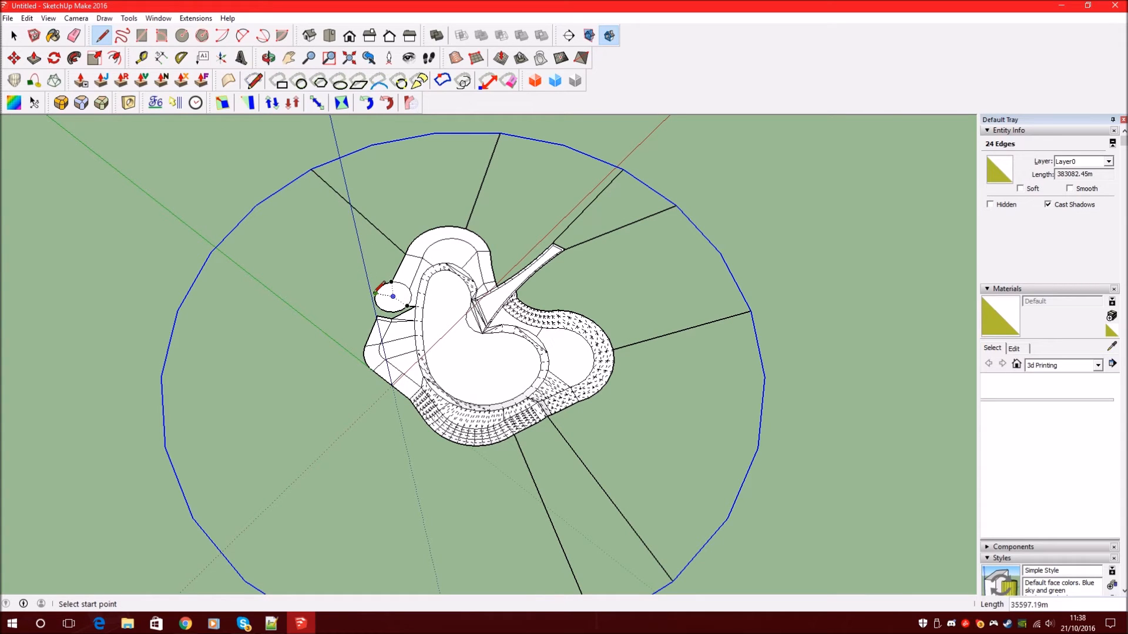
{"action": "left_click", "coordinate": [210, 253]}
- Close the gap between the round platform and the adjoining track end with lines that form triangular faces
{"action": "scroll", "coordinate": [465, 400], "scroll_direction": "up", "scroll_amount": 7}
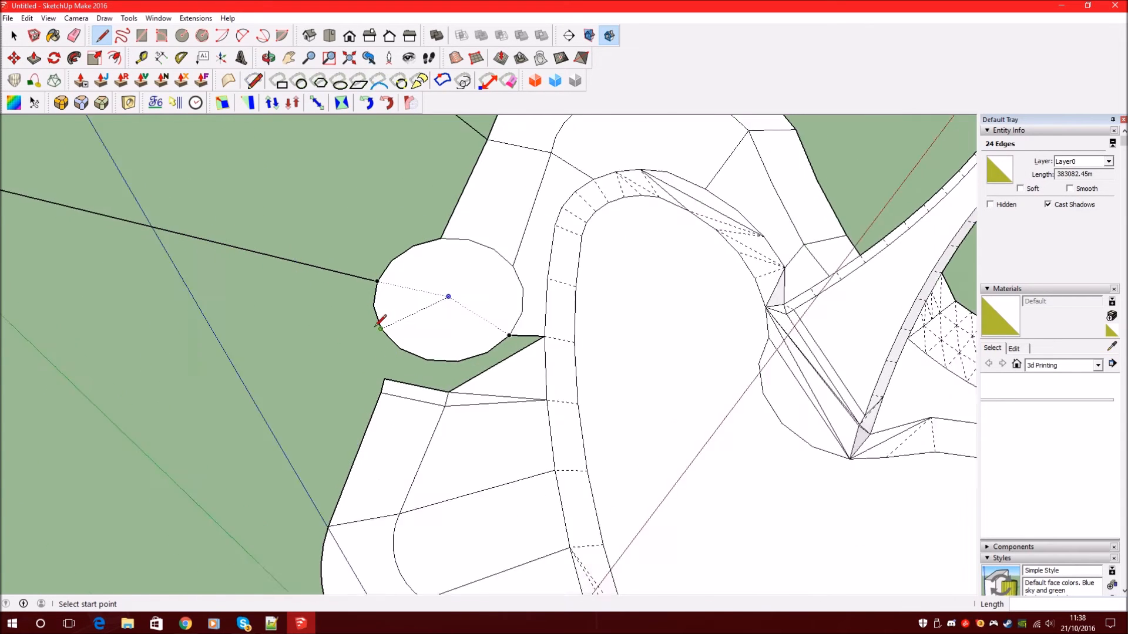
{"action": "left_click", "coordinate": [474, 421]}
{"action": "scroll", "coordinate": [478, 372], "scroll_direction": "up", "scroll_amount": 1}
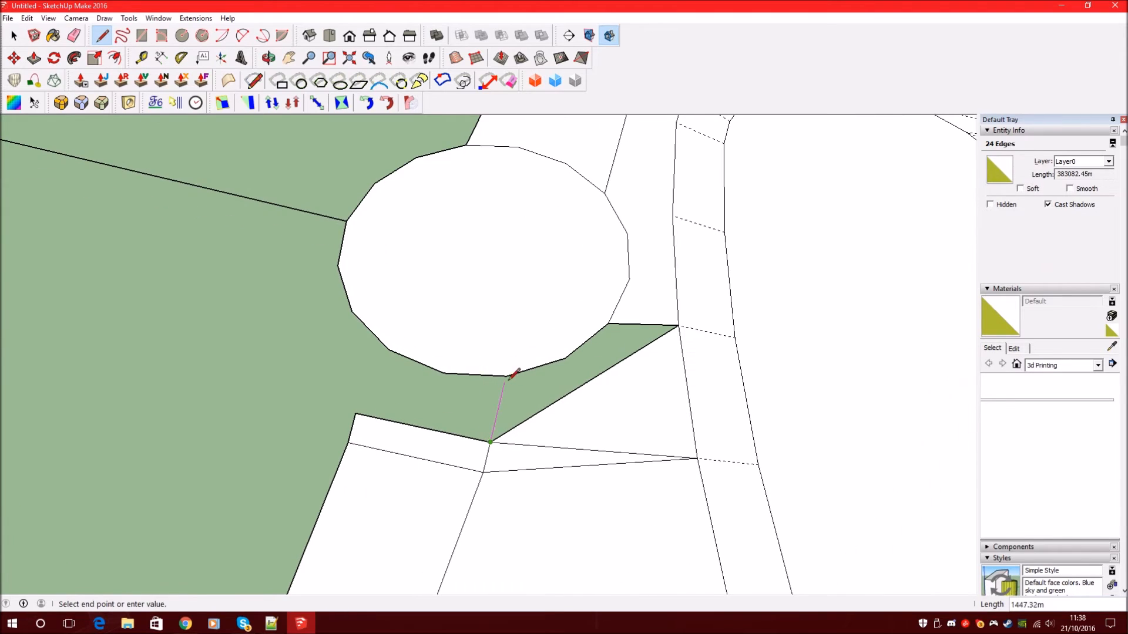
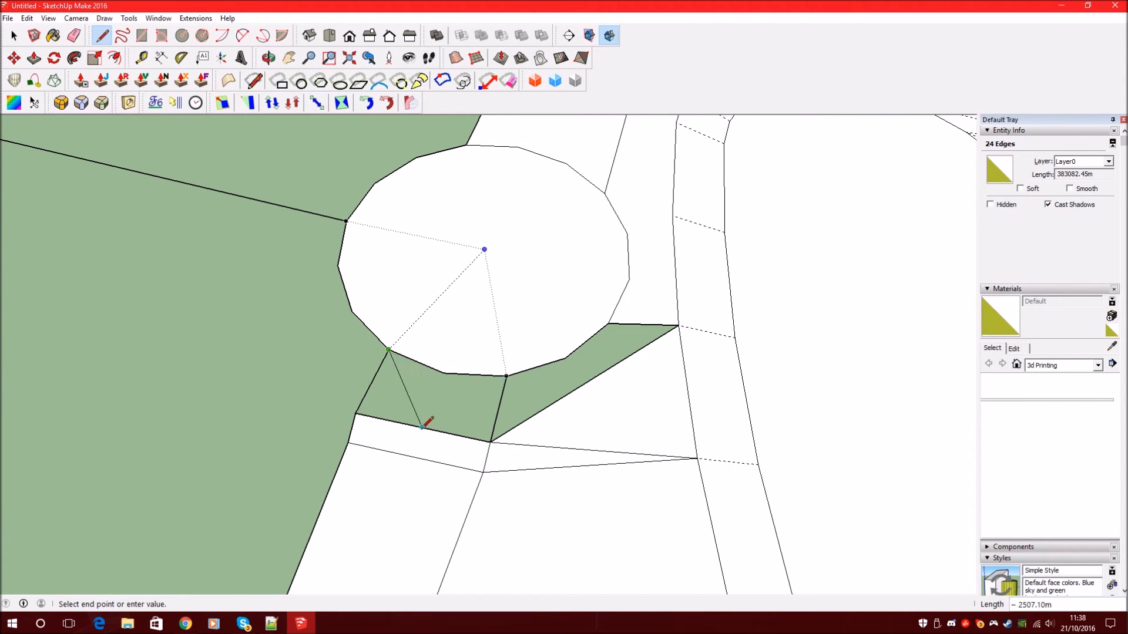
{"action": "left_click", "coordinate": [422, 428]}
{"action": "left_click", "coordinate": [443, 372]}
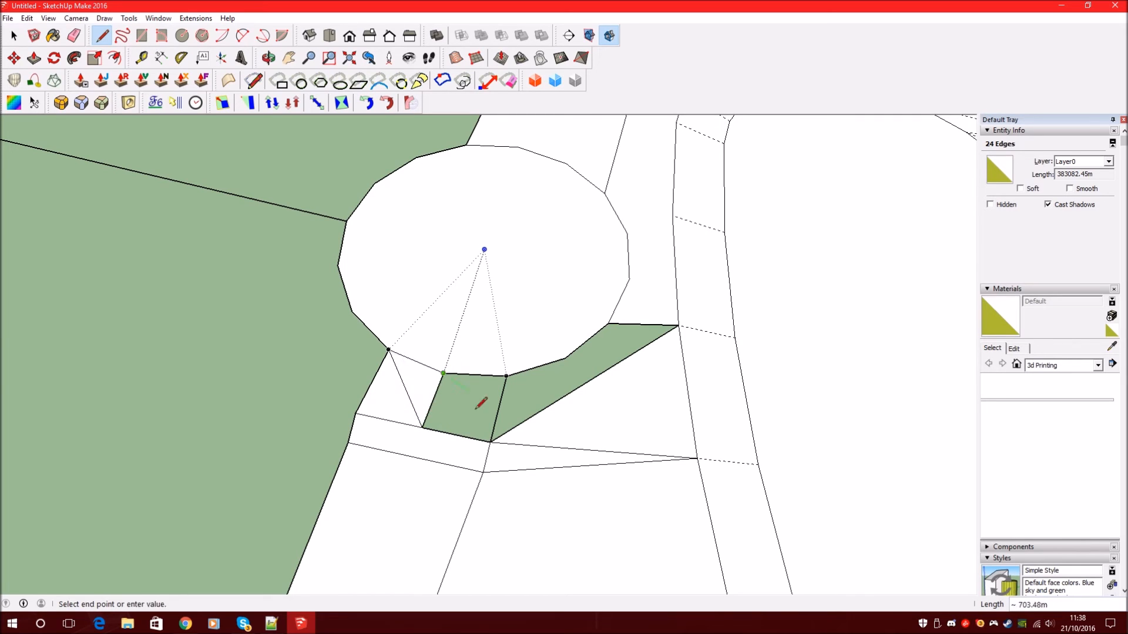
{"action": "left_click", "coordinate": [490, 441]}
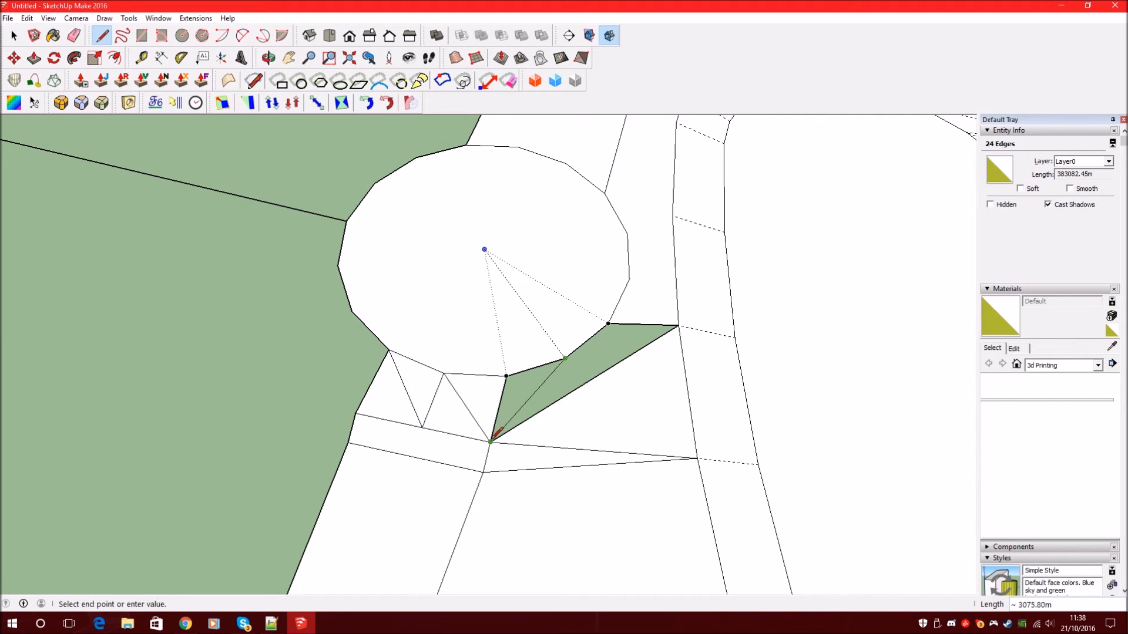
{"action": "left_click", "coordinate": [491, 440]}
{"action": "left_click", "coordinate": [679, 325]}
{"action": "scroll", "coordinate": [675, 305], "scroll_direction": "down", "scroll_amount": 4}
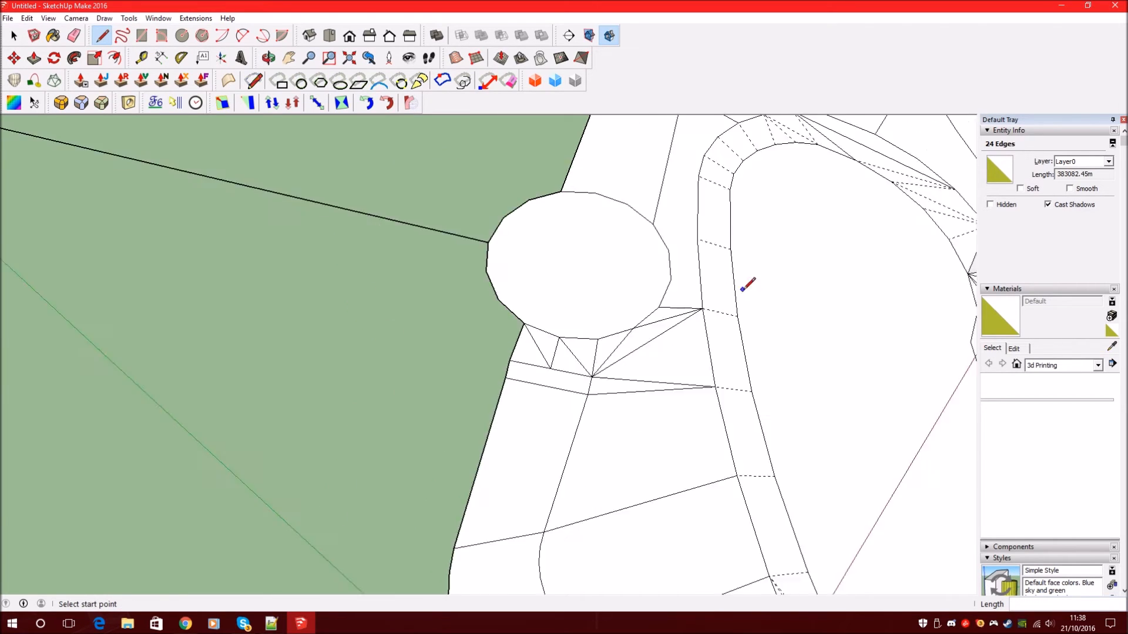
- Connect the track corner beside the round platform and the end of the following rounded corner to circle vertices
{"action": "left_click", "coordinate": [538, 317]}
{"action": "scroll", "coordinate": [633, 299], "scroll_direction": "down", "scroll_amount": 3}
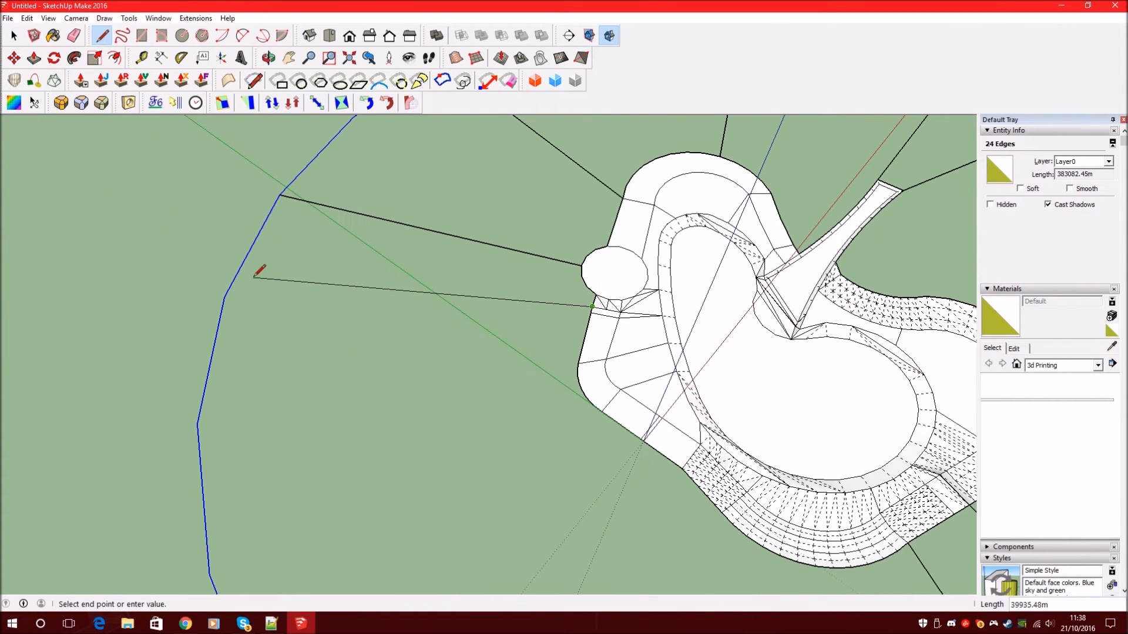
{"action": "left_click", "coordinate": [225, 297]}
{"action": "scroll", "coordinate": [555, 310], "scroll_direction": "down", "scroll_amount": 3}
{"action": "key", "text": "Escape"}
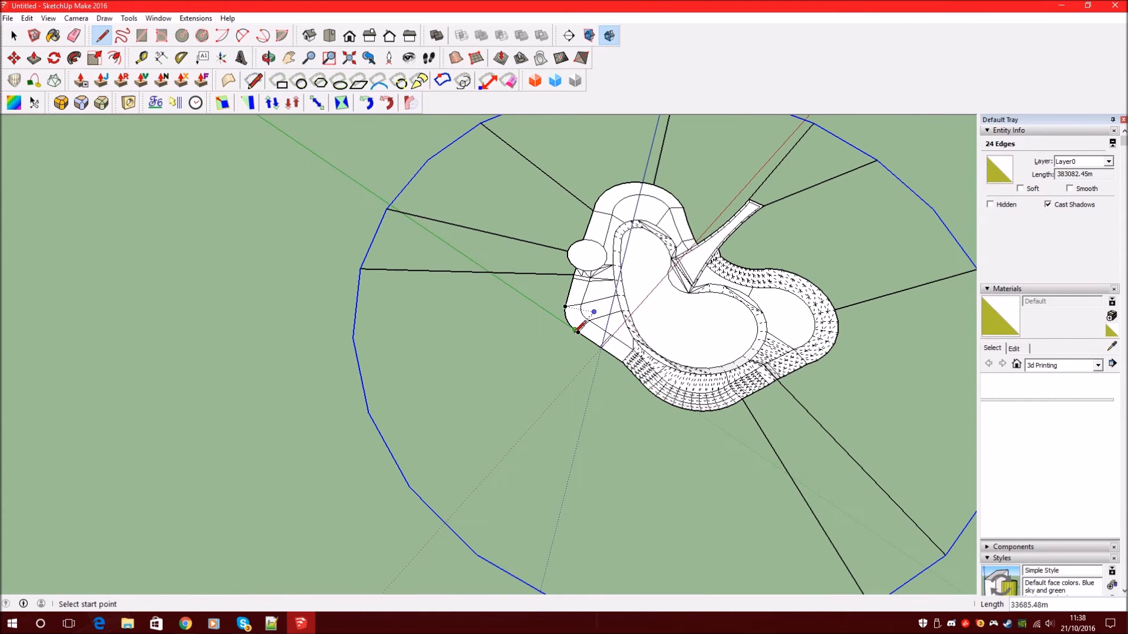
{"action": "left_click", "coordinate": [405, 479]}
{"action": "scroll", "coordinate": [536, 345], "scroll_direction": "up", "scroll_amount": 2}
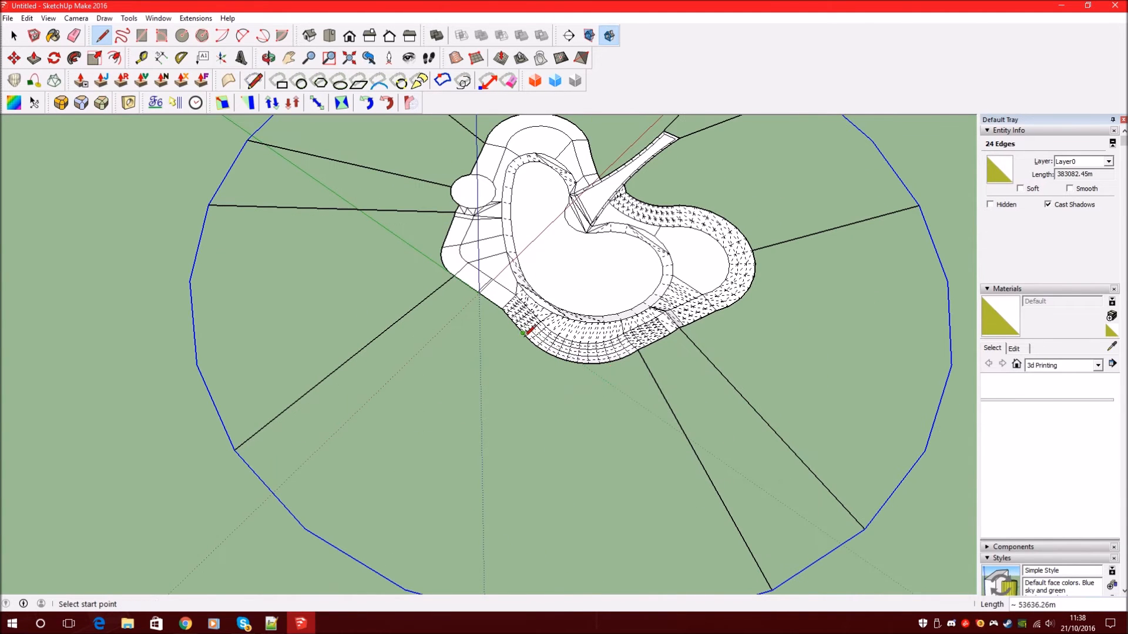
- Draw two more lines to circle vertices, one from the start and one from the middle of the long curved section
{"action": "left_click", "coordinate": [522, 333]}
{"action": "scroll", "coordinate": [517, 329], "scroll_direction": "down", "scroll_amount": 3}
{"action": "key", "text": "Escape"}
{"action": "scroll", "coordinate": [564, 324], "scroll_direction": "up", "scroll_amount": 2}
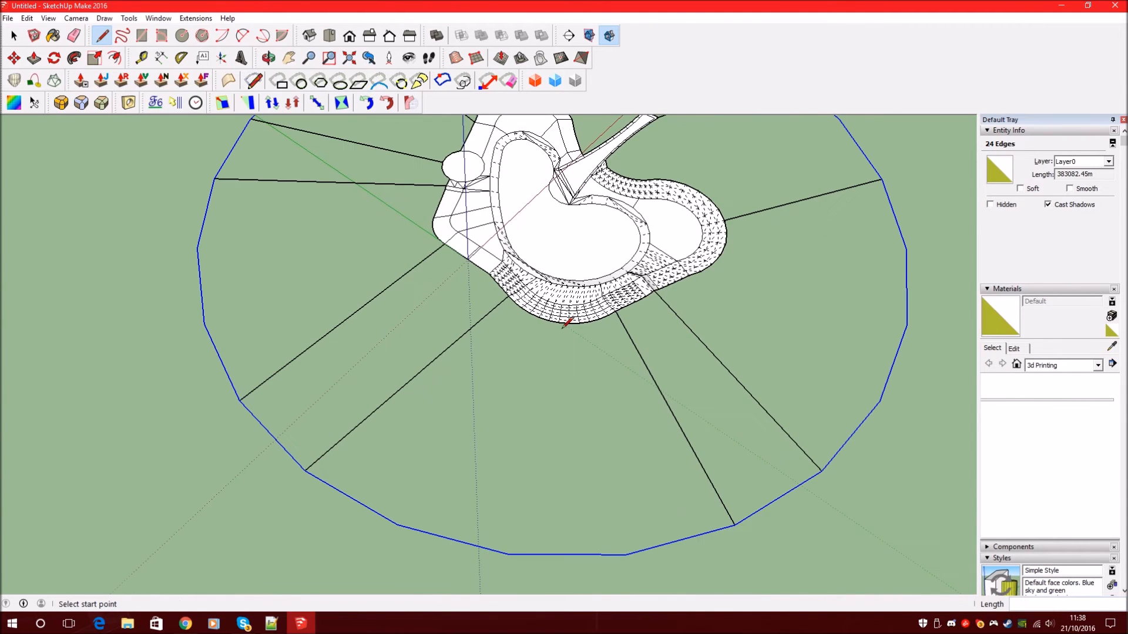
{"action": "scroll", "coordinate": [557, 319], "scroll_direction": "down", "scroll_amount": 2}
{"action": "scroll", "coordinate": [516, 452], "scroll_direction": "up", "scroll_amount": 3}
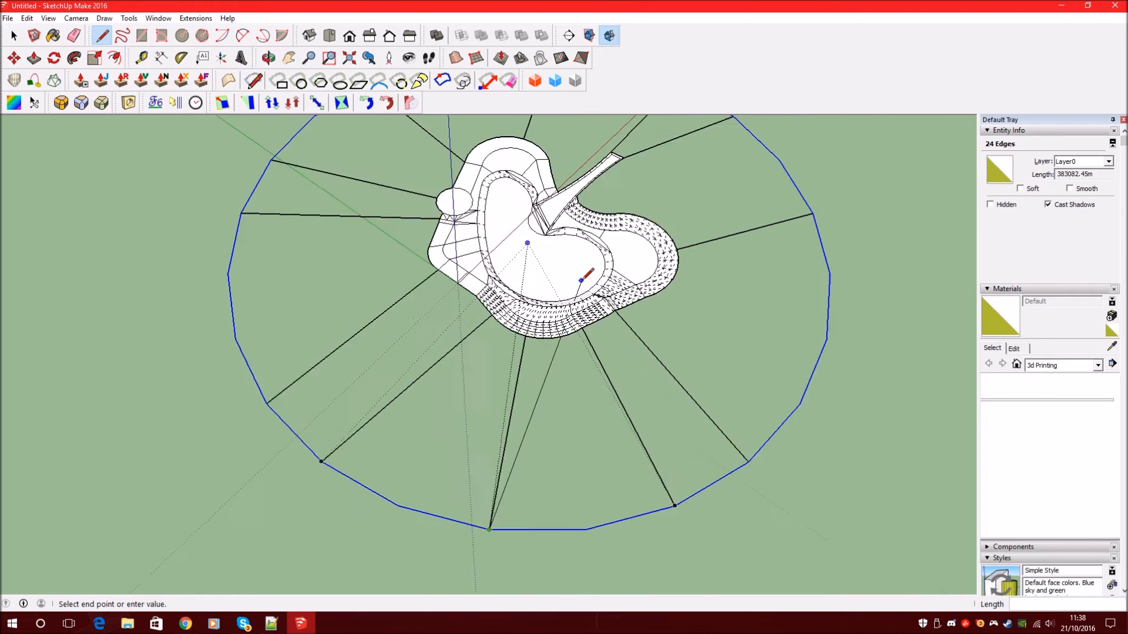
{"action": "left_click", "coordinate": [14, 80]}
{"action": "scroll", "coordinate": [200, 306], "scroll_direction": "down", "scroll_amount": 2}
{"action": "scroll", "coordinate": [483, 311], "scroll_direction": "up", "scroll_amount": 4}
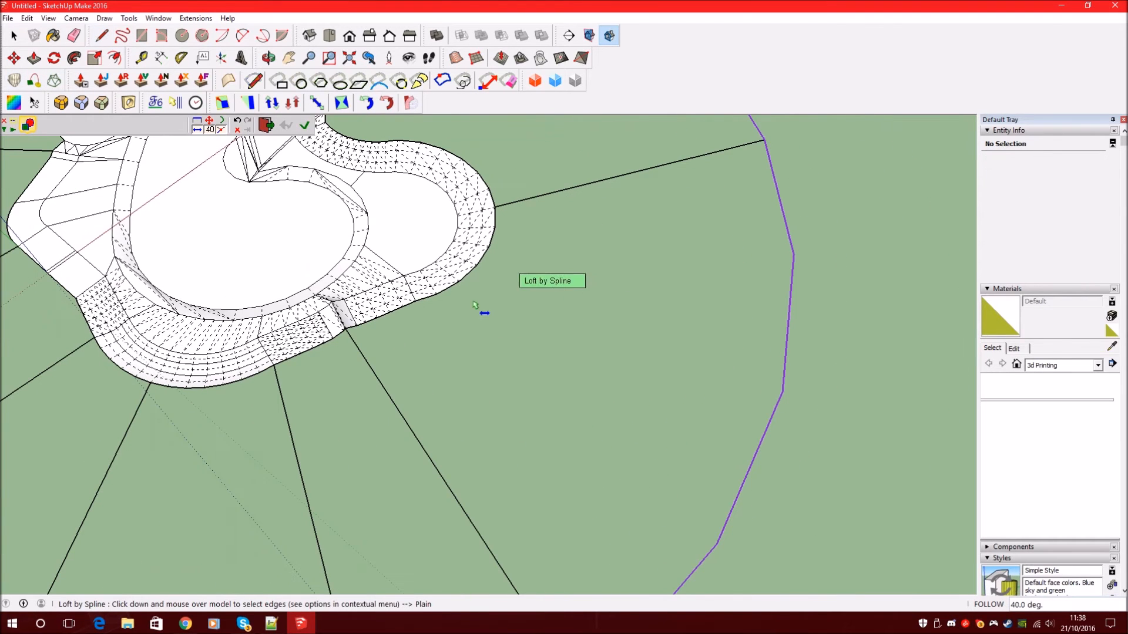
{"action": "left_click", "coordinate": [437, 283]}
{"action": "scroll", "coordinate": [453, 291], "scroll_direction": "up", "scroll_amount": 2}
{"action": "scroll", "coordinate": [458, 288], "scroll_direction": "down", "scroll_amount": 1}
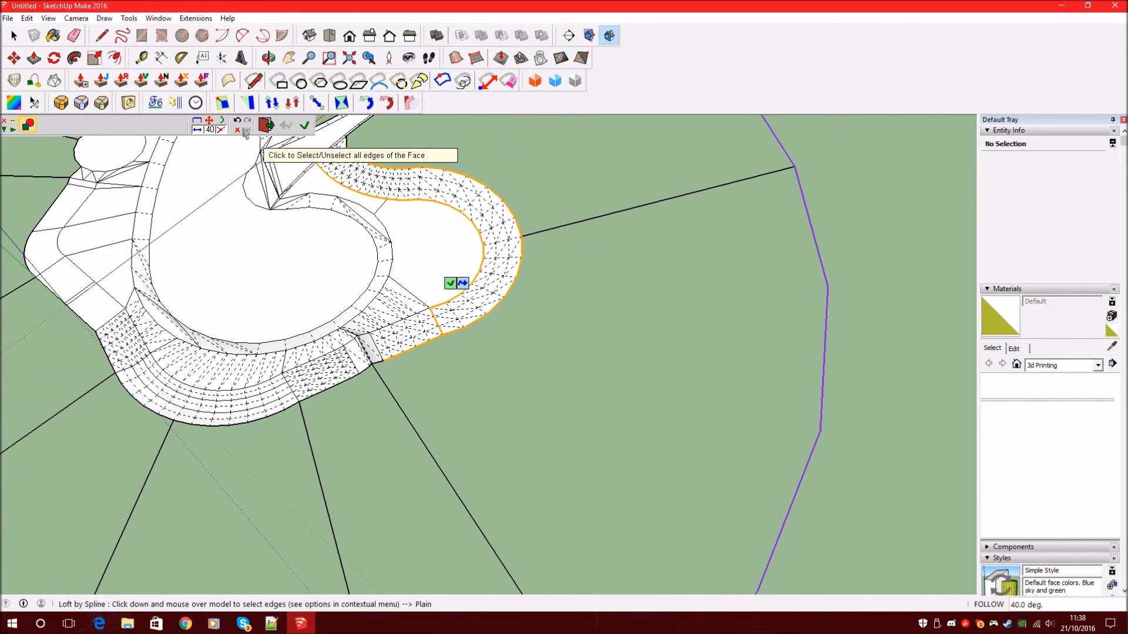
{"action": "middle_click_drag", "start_coordinate": [448, 203], "coordinate": [277, 109]}
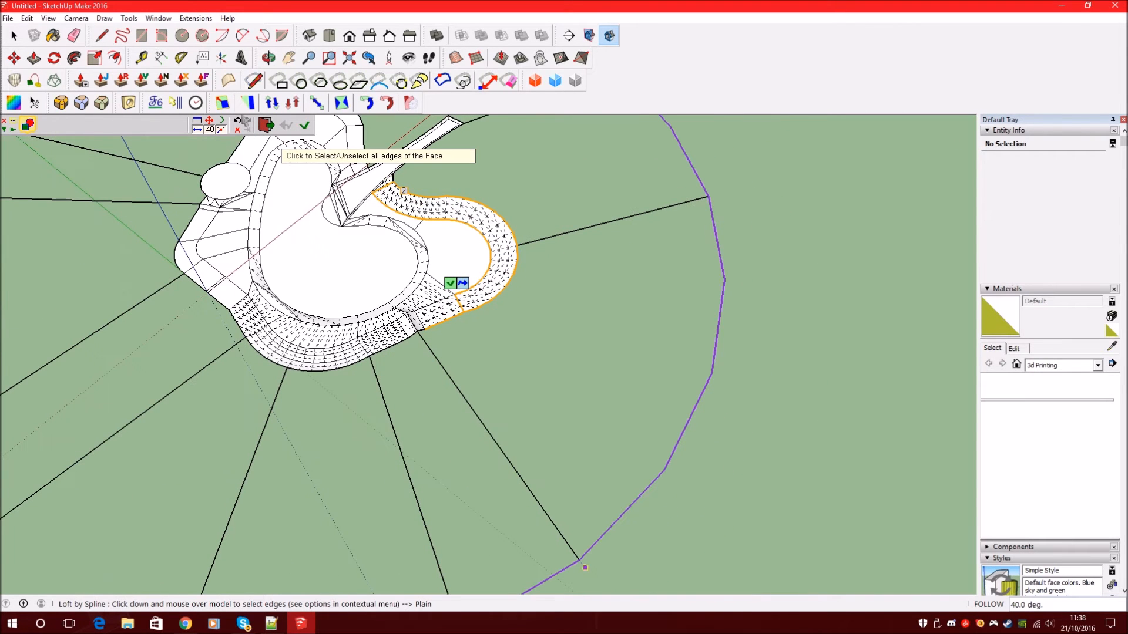
{"action": "left_click", "coordinate": [237, 122]}
{"action": "scroll", "coordinate": [469, 290], "scroll_direction": "up", "scroll_amount": 5}
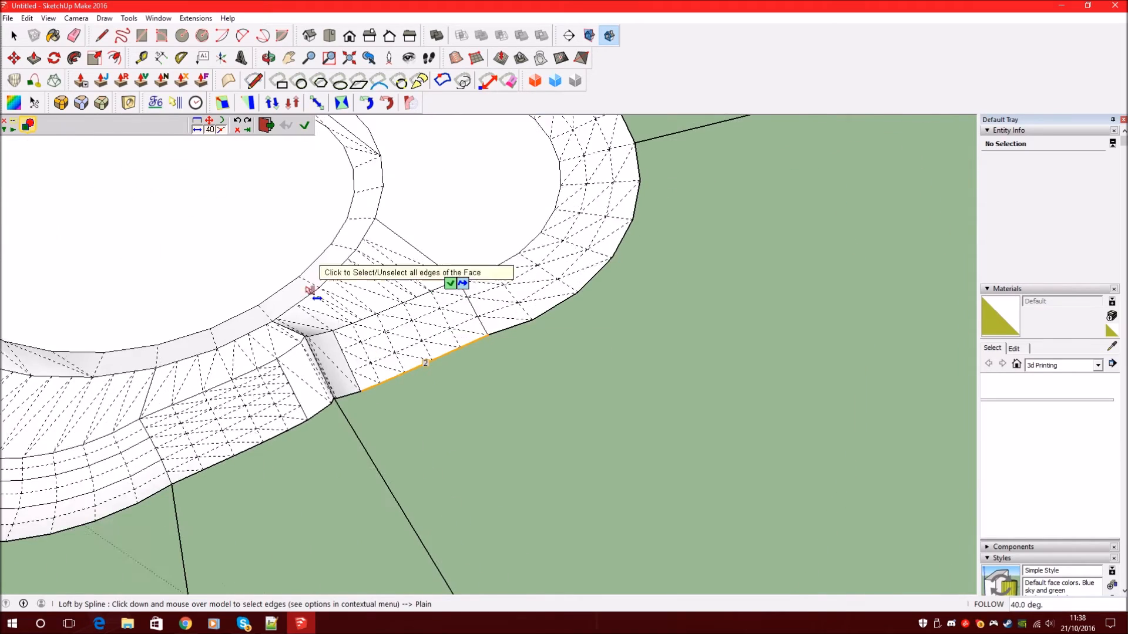
{"action": "scroll", "coordinate": [312, 282], "scroll_direction": "down", "scroll_amount": 3}
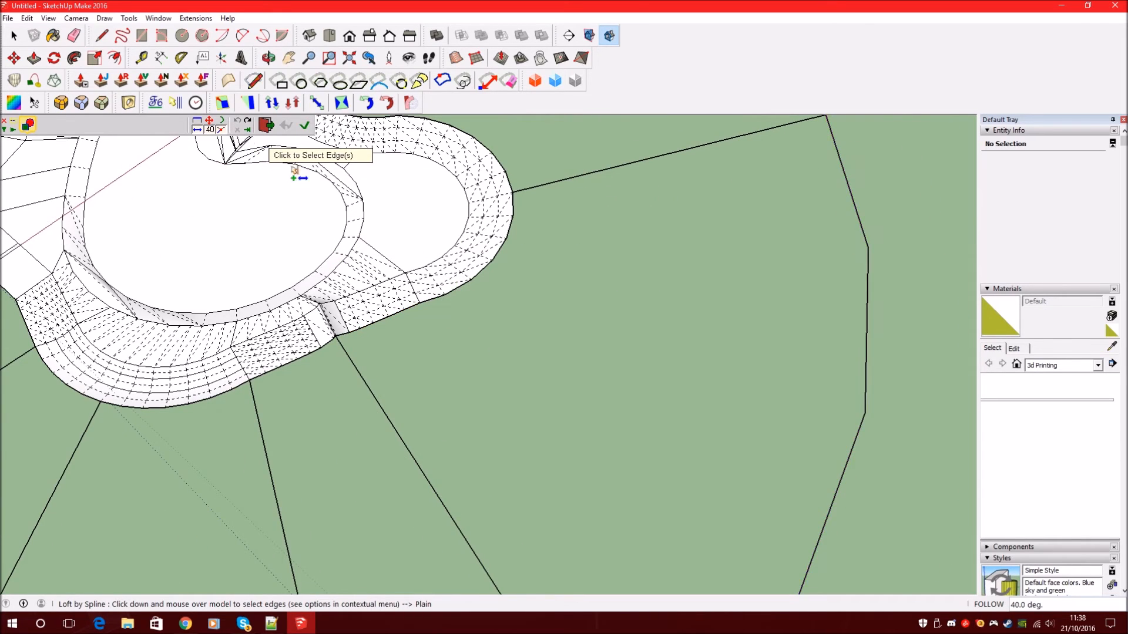
- Pick the track's outer edge from the notch line to the line on the loop's outer curve, plus the matching circle segments, as loft contours
{"action": "scroll", "coordinate": [320, 332], "scroll_direction": "up", "scroll_amount": 4}
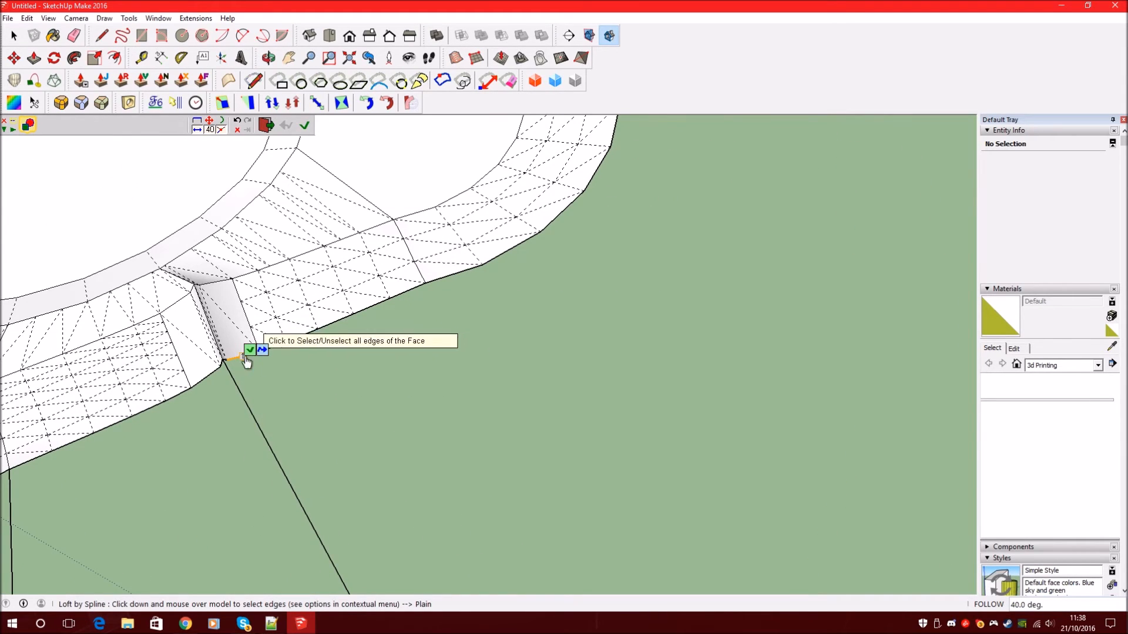
{"action": "scroll", "coordinate": [250, 353], "scroll_direction": "up", "scroll_amount": 4}
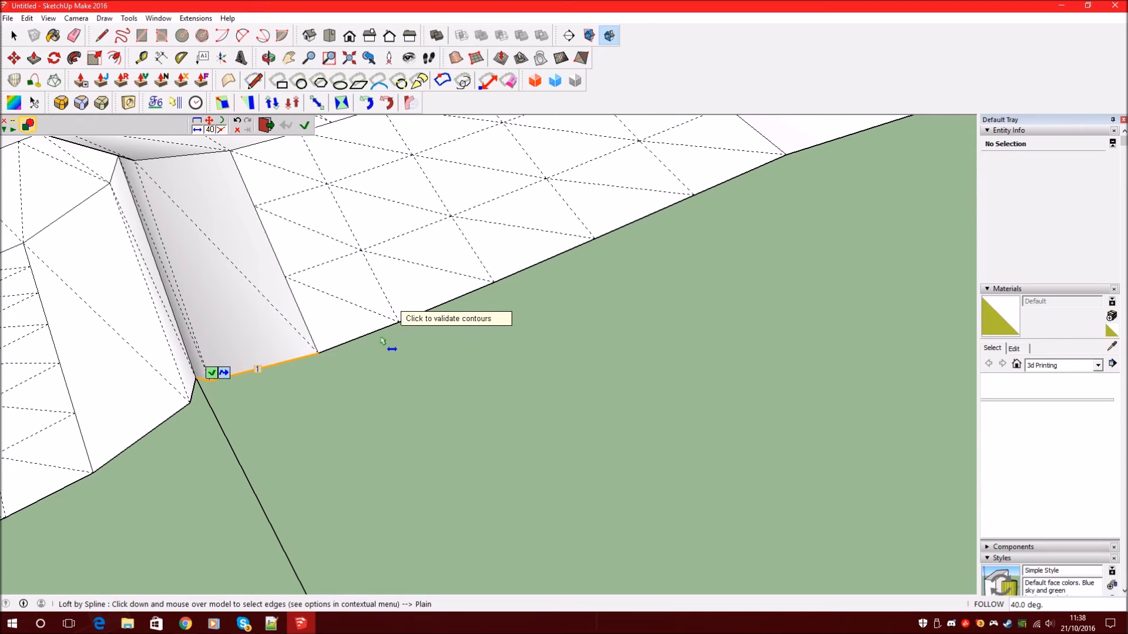
{"action": "scroll", "coordinate": [411, 358], "scroll_direction": "down", "scroll_amount": 5}
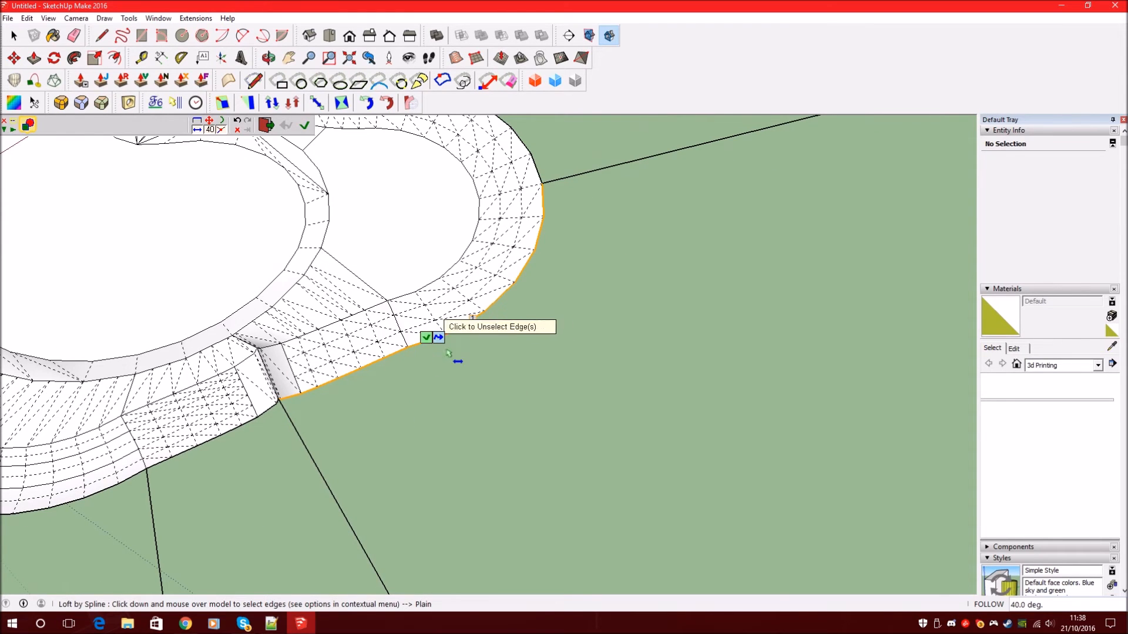
{"action": "scroll", "coordinate": [433, 335], "scroll_direction": "down", "scroll_amount": 5}
{"action": "left_click", "coordinate": [545, 434]}
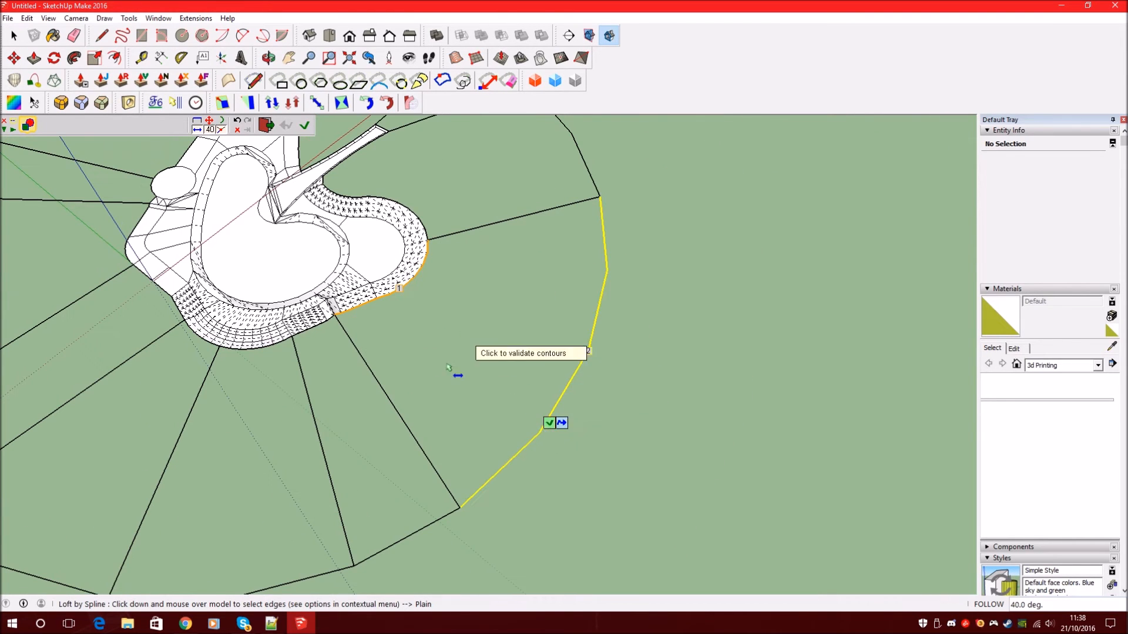
- Validate both contours, generate the Loft by Spline terrain face between the loop and the circle, and finish the loft
{"action": "left_click", "coordinate": [553, 425]}
{"action": "middle_click_drag", "start_coordinate": [438, 301], "coordinate": [701, 279]}
{"action": "middle_click_drag", "start_coordinate": [588, 299], "coordinate": [601, 158]}
{"action": "left_click", "coordinate": [708, 125]}
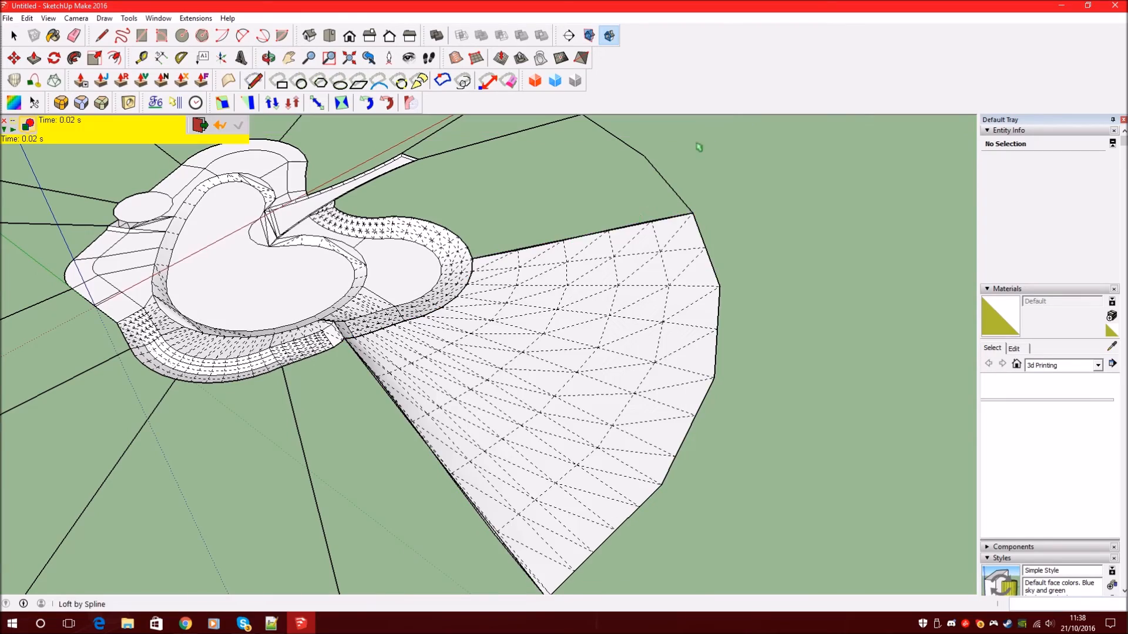
{"action": "middle_click_drag", "start_coordinate": [529, 264], "coordinate": [302, 352]}
{"action": "scroll", "coordinate": [579, 386], "scroll_direction": "up", "scroll_amount": 5}
{"action": "scroll", "coordinate": [419, 333], "scroll_direction": "up", "scroll_amount": 3}
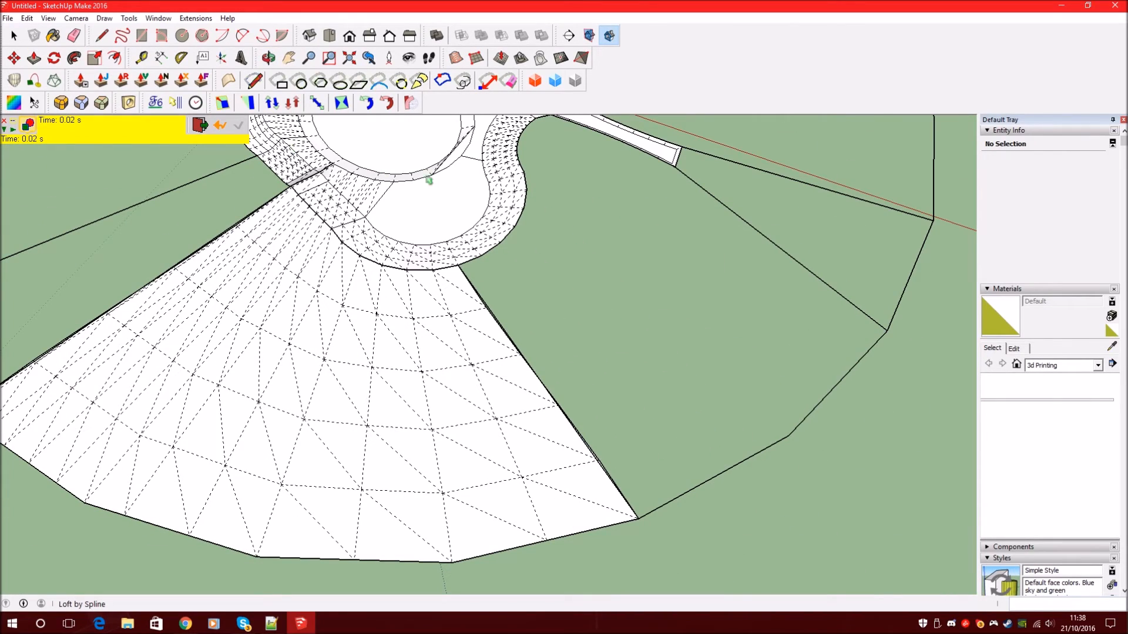
{"action": "left_click", "coordinate": [4, 120]}
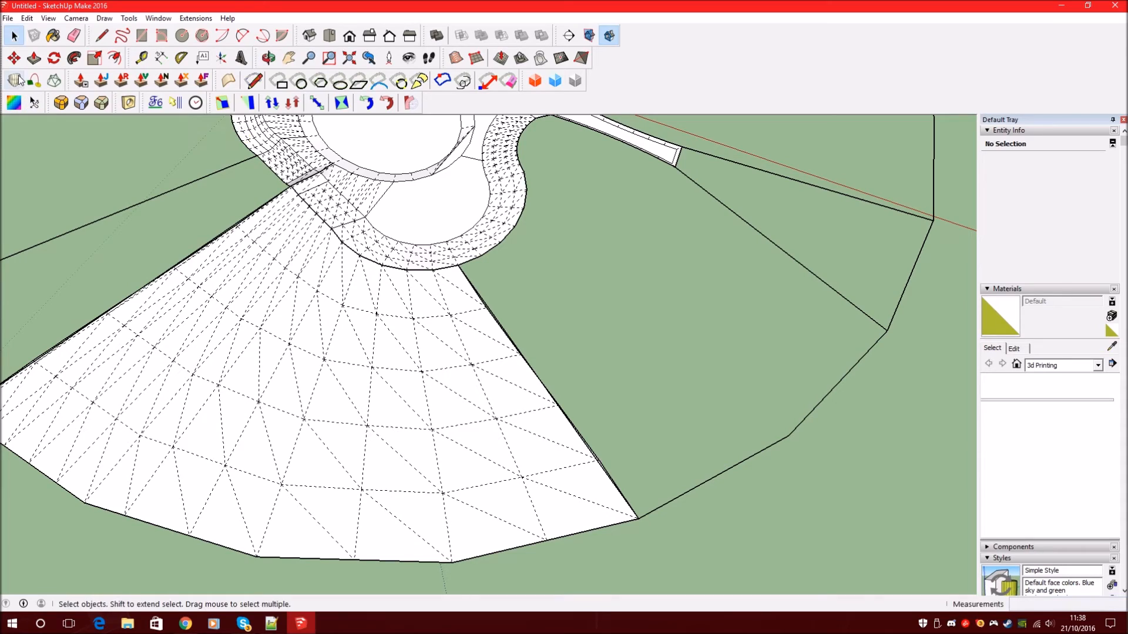
- Start a new Loft by Spline from the adjoining curved outer edge up to the narrow arm, excluding the short edge beside the arm
{"action": "left_click", "coordinate": [34, 102]}
{"action": "scroll", "coordinate": [138, 421], "scroll_direction": "down", "scroll_amount": 3}
{"action": "scroll", "coordinate": [357, 485], "scroll_direction": "down", "scroll_amount": 2}
{"action": "scroll", "coordinate": [348, 420], "scroll_direction": "up", "scroll_amount": 3}
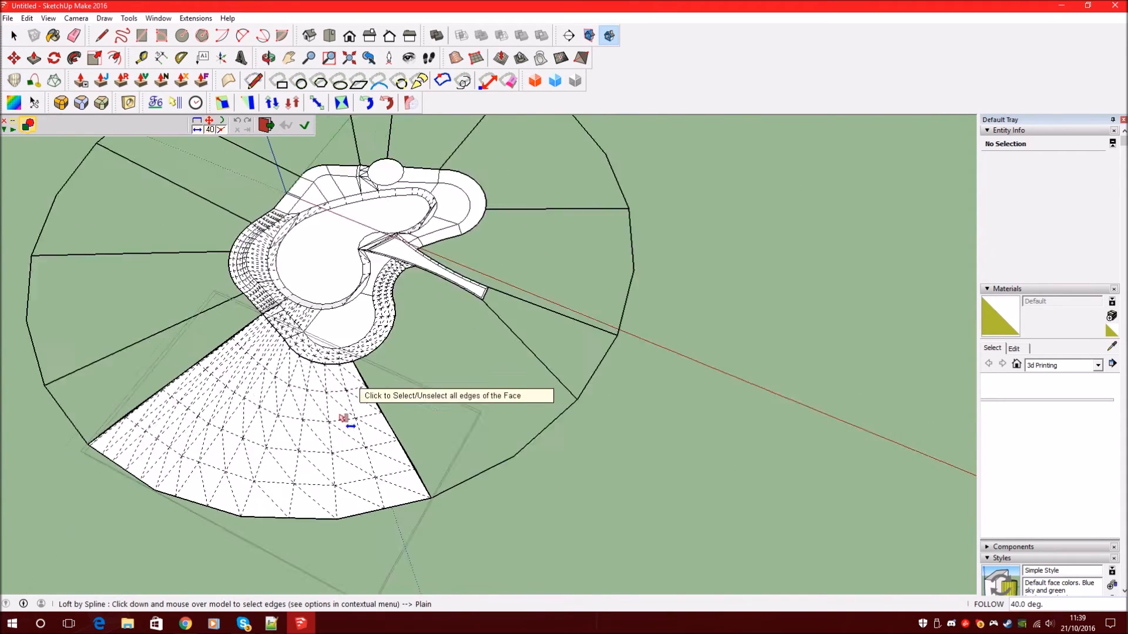
{"action": "scroll", "coordinate": [420, 322], "scroll_direction": "up", "scroll_amount": 3}
{"action": "left_click", "coordinate": [408, 312]}
{"action": "scroll", "coordinate": [449, 206], "scroll_direction": "up", "scroll_amount": 5}
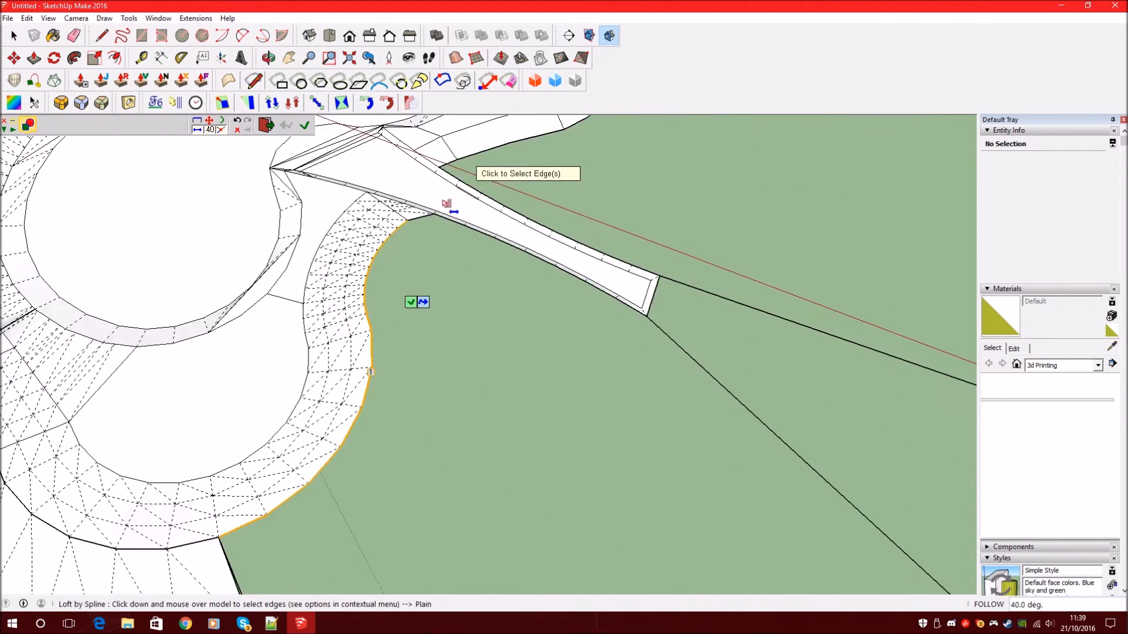
{"action": "scroll", "coordinate": [411, 230], "scroll_direction": "down", "scroll_amount": 4}
{"action": "left_click", "coordinate": [379, 216]}
{"action": "scroll", "coordinate": [374, 214], "scroll_direction": "up", "scroll_amount": 4}
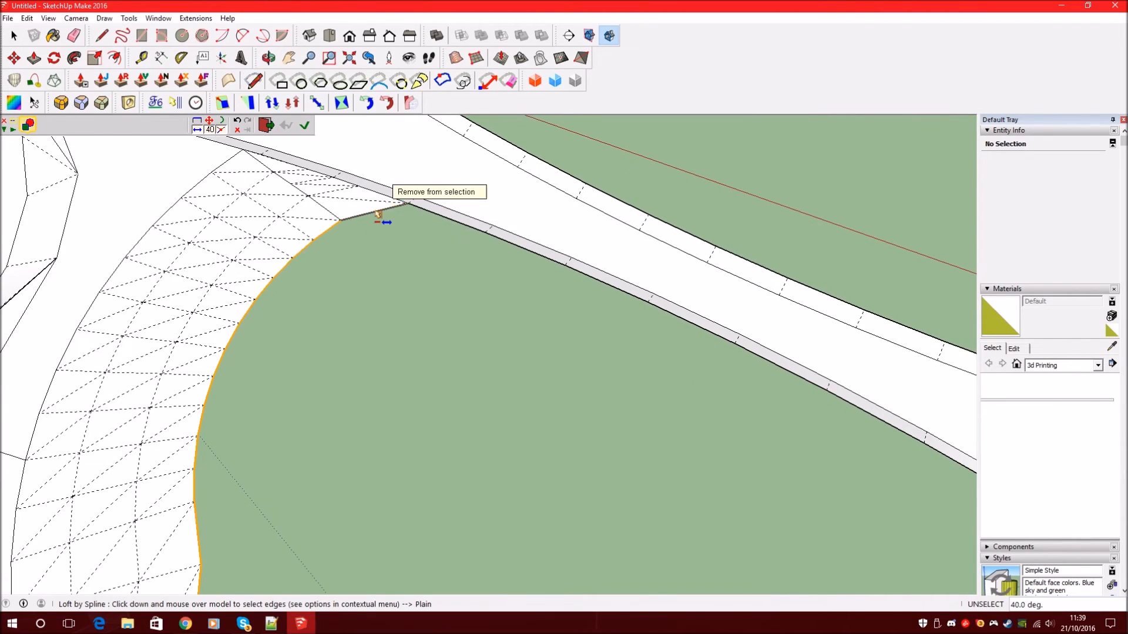
{"action": "scroll", "coordinate": [378, 216], "scroll_direction": "down", "scroll_amount": 6}
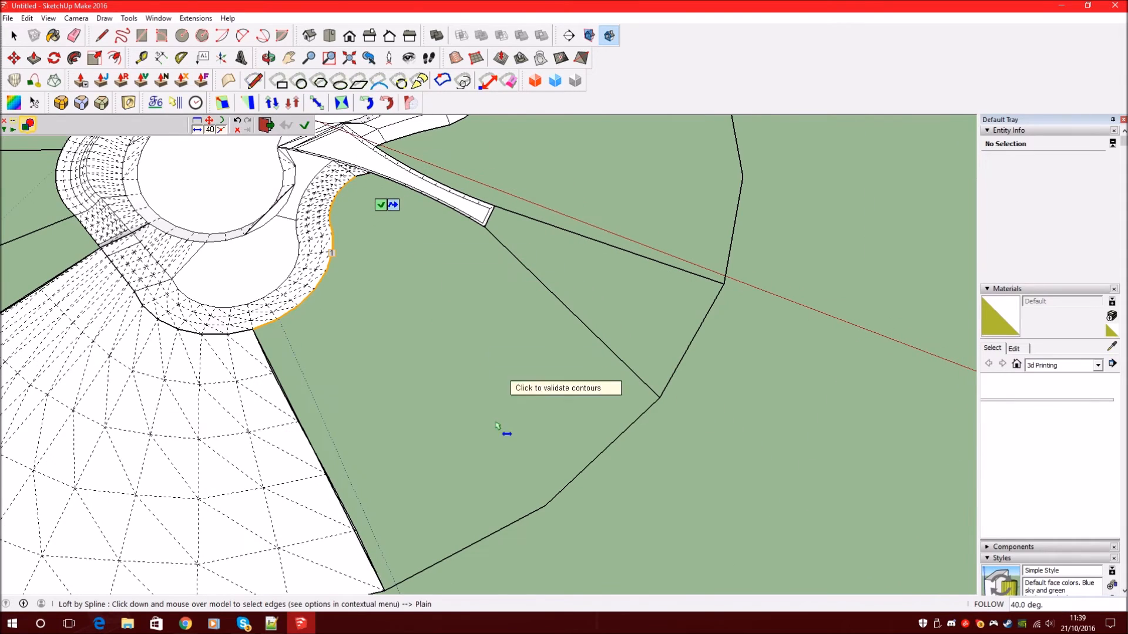
- Use the two opposite circle segments as the second contour, generate the terrain loft, and leave the loft tool
{"action": "left_click", "coordinate": [549, 513]}
{"action": "left_click", "coordinate": [550, 501]}
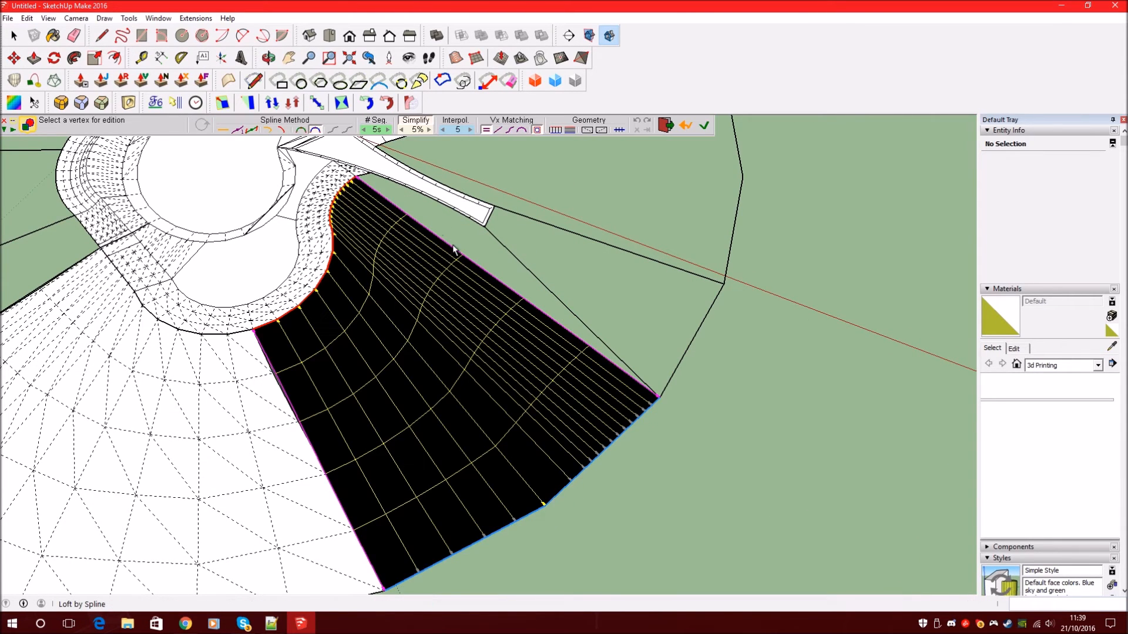
{"action": "scroll", "coordinate": [370, 168], "scroll_direction": "up", "scroll_amount": 3}
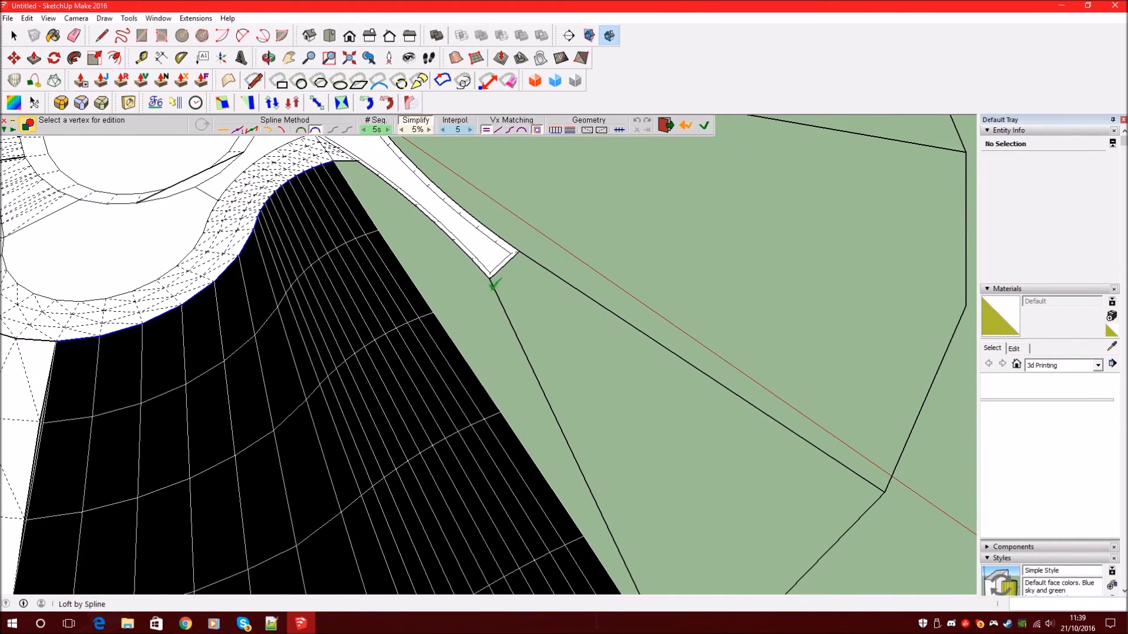
{"action": "scroll", "coordinate": [473, 249], "scroll_direction": "down", "scroll_amount": 2}
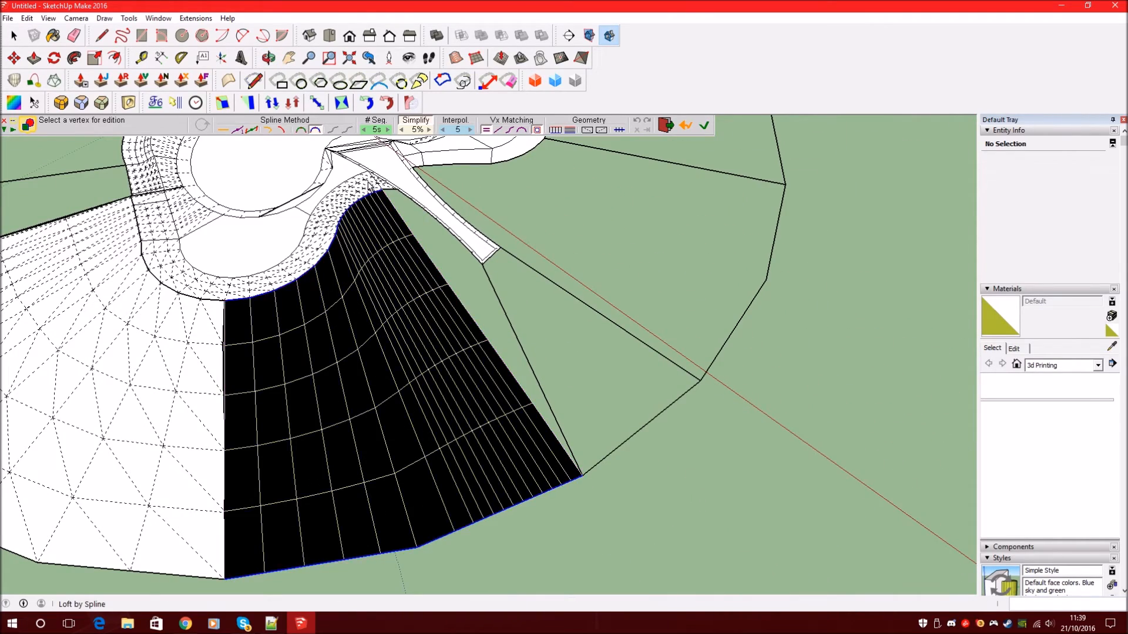
{"action": "left_click", "coordinate": [705, 133]}
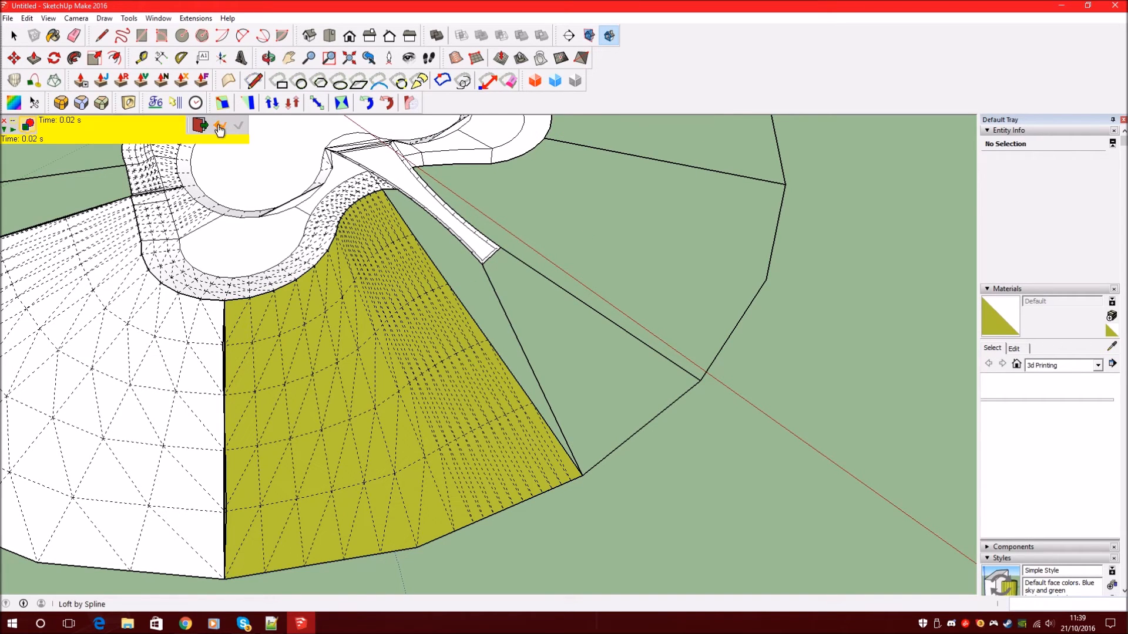
{"action": "left_click", "coordinate": [514, 304]}
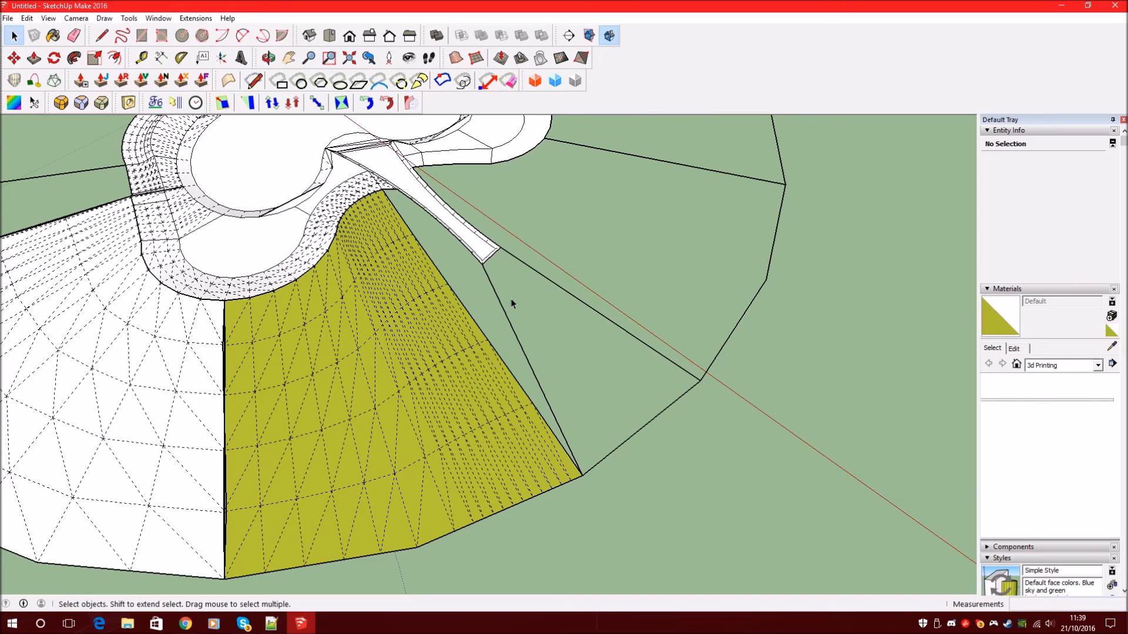
- Select the whole new terrain loft and reverse its faces
{"action": "right_click", "coordinate": [321, 372]}
{"action": "left_click", "coordinate": [406, 444]}
{"action": "right_click", "coordinate": [358, 353]}
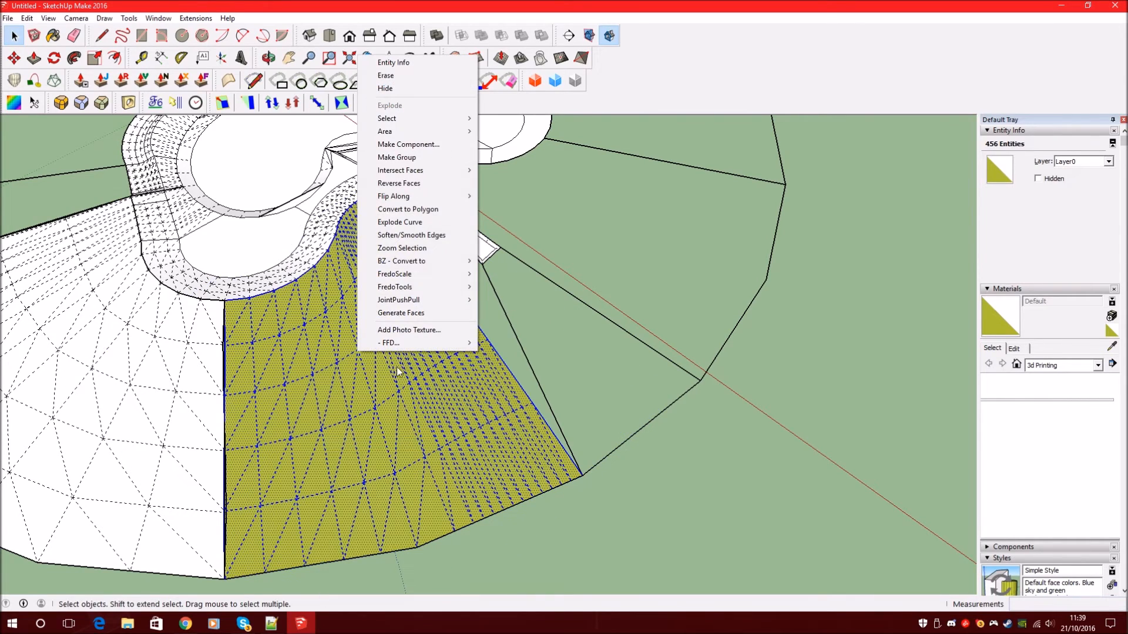
{"action": "left_click", "coordinate": [399, 183]}
- Set up a Loft by Spline between the new terrain's straight side edge and the facing side edge of the narrow arm
{"action": "scroll", "coordinate": [458, 247], "scroll_direction": "up", "scroll_amount": 5}
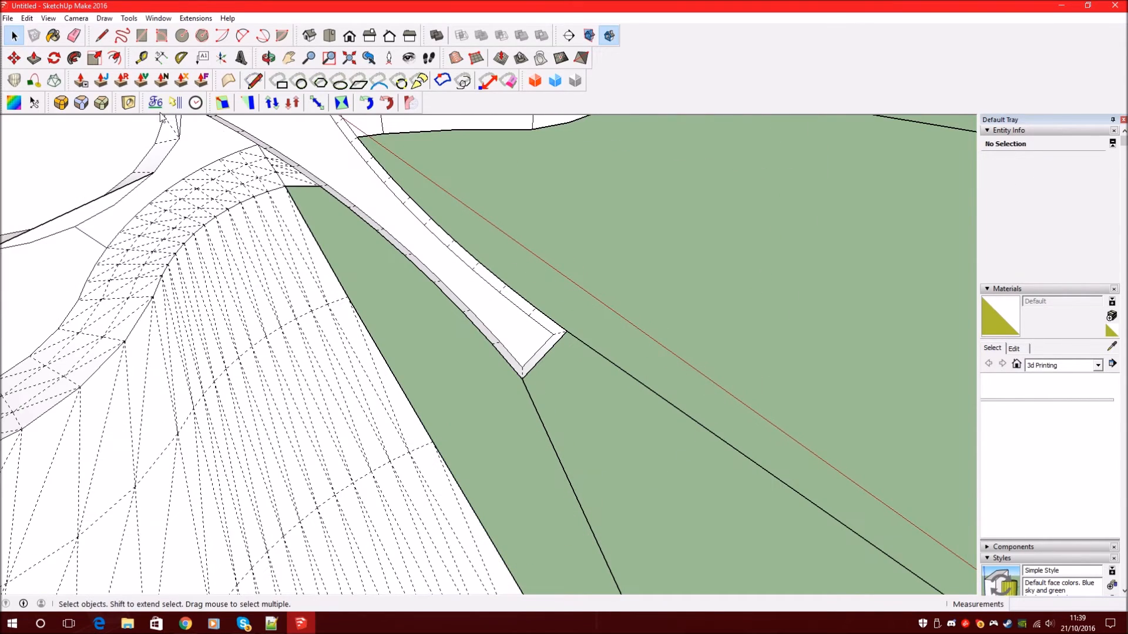
{"action": "left_click", "coordinate": [15, 81]}
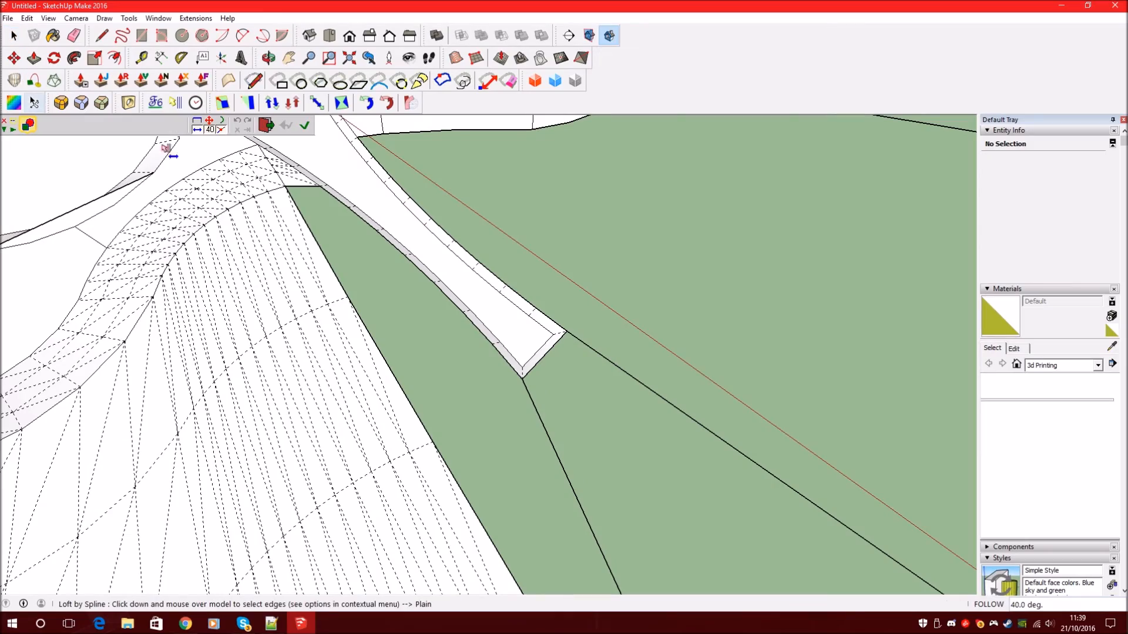
{"action": "left_click", "coordinate": [321, 247]}
{"action": "scroll", "coordinate": [323, 241], "scroll_direction": "down", "scroll_amount": 4}
{"action": "scroll", "coordinate": [441, 299], "scroll_direction": "up", "scroll_amount": 5}
{"action": "left_click", "coordinate": [396, 254]}
{"action": "scroll", "coordinate": [452, 247], "scroll_direction": "up", "scroll_amount": 2}
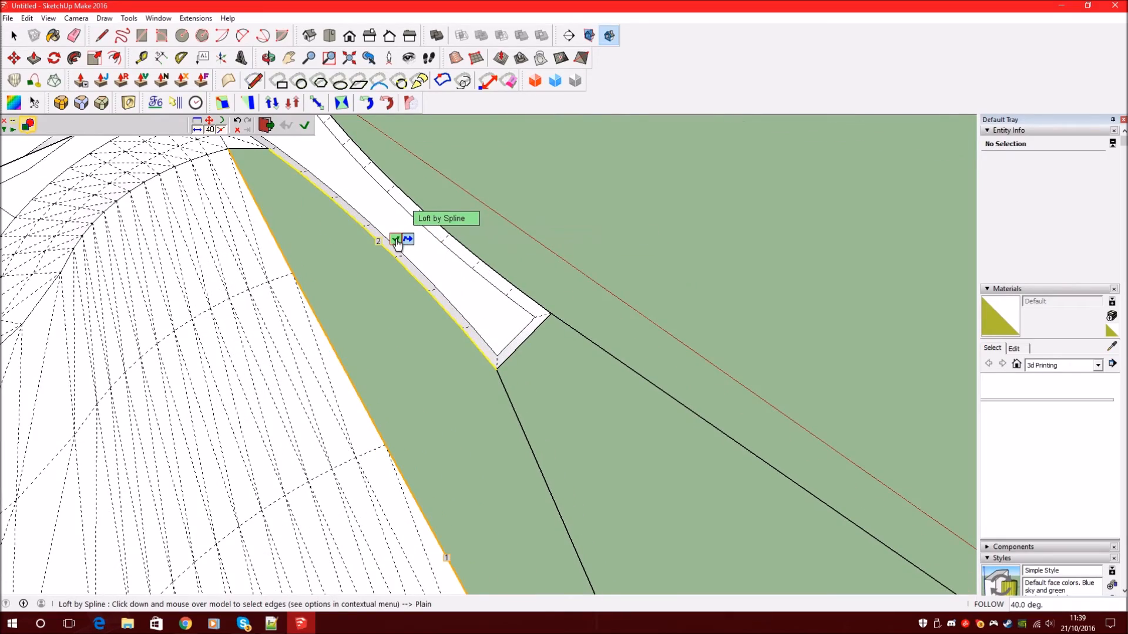
{"action": "left_click", "coordinate": [396, 240]}
{"action": "middle_click_drag", "start_coordinate": [396, 240], "coordinate": [458, 357]}
{"action": "scroll", "coordinate": [455, 252], "scroll_direction": "down", "scroll_amount": 4}
{"action": "scroll", "coordinate": [457, 252], "scroll_direction": "down", "scroll_amount": 2}
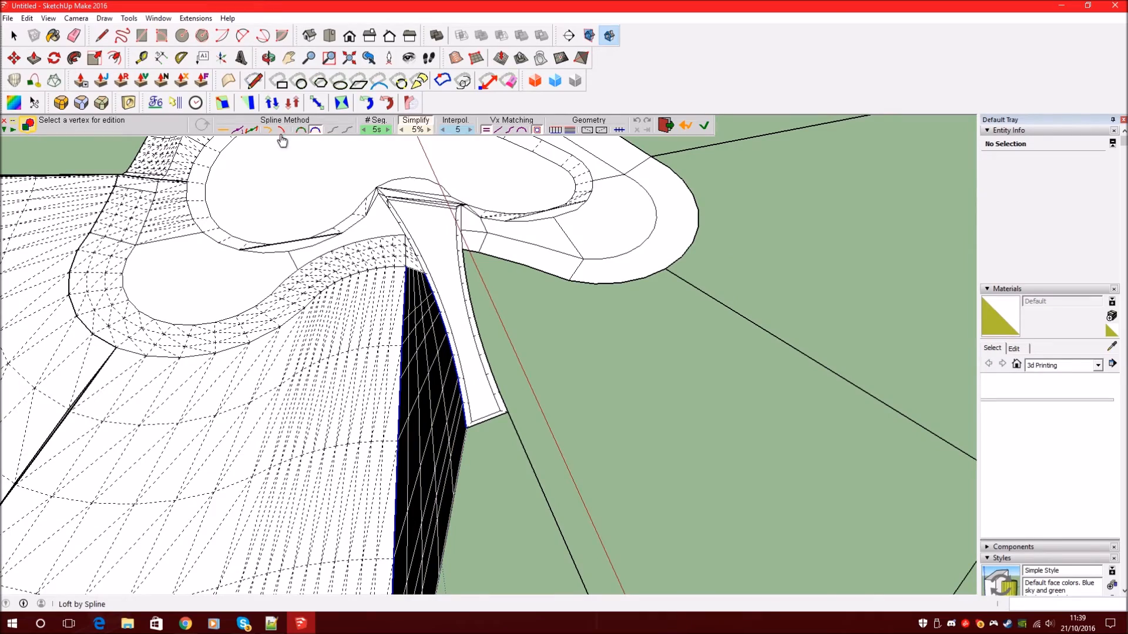
- Reduce the loft beside the narrow arm to 1 segment, generate it, and leave the loft tool
{"action": "left_click", "coordinate": [367, 133]}
{"action": "left_click", "coordinate": [367, 133]}
{"action": "left_click", "coordinate": [367, 133]}
{"action": "left_click", "coordinate": [367, 133]}
{"action": "scroll", "coordinate": [444, 253], "scroll_direction": "down", "scroll_amount": 2}
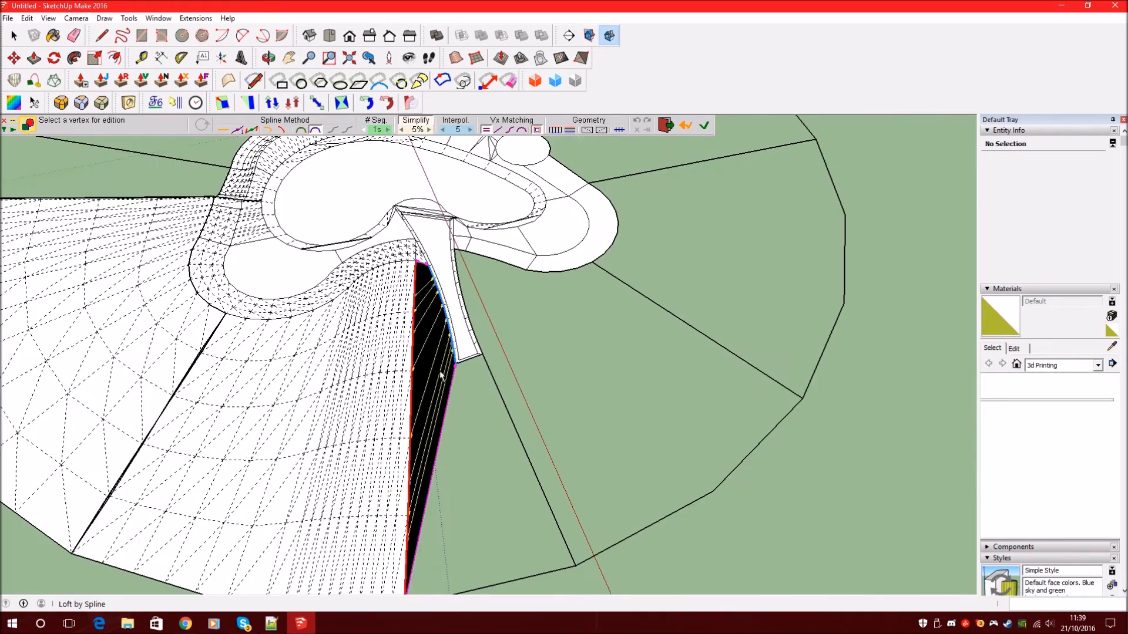
{"action": "scroll", "coordinate": [440, 370], "scroll_direction": "up", "scroll_amount": 2}
{"action": "scroll", "coordinate": [449, 241], "scroll_direction": "down", "scroll_amount": 2}
{"action": "left_click", "coordinate": [461, 313]}
{"action": "scroll", "coordinate": [460, 314], "scroll_direction": "up", "scroll_amount": 2}
{"action": "middle_click_drag", "start_coordinate": [458, 316], "coordinate": [431, 291]}
{"action": "scroll", "coordinate": [431, 292], "scroll_direction": "down", "scroll_amount": 2}
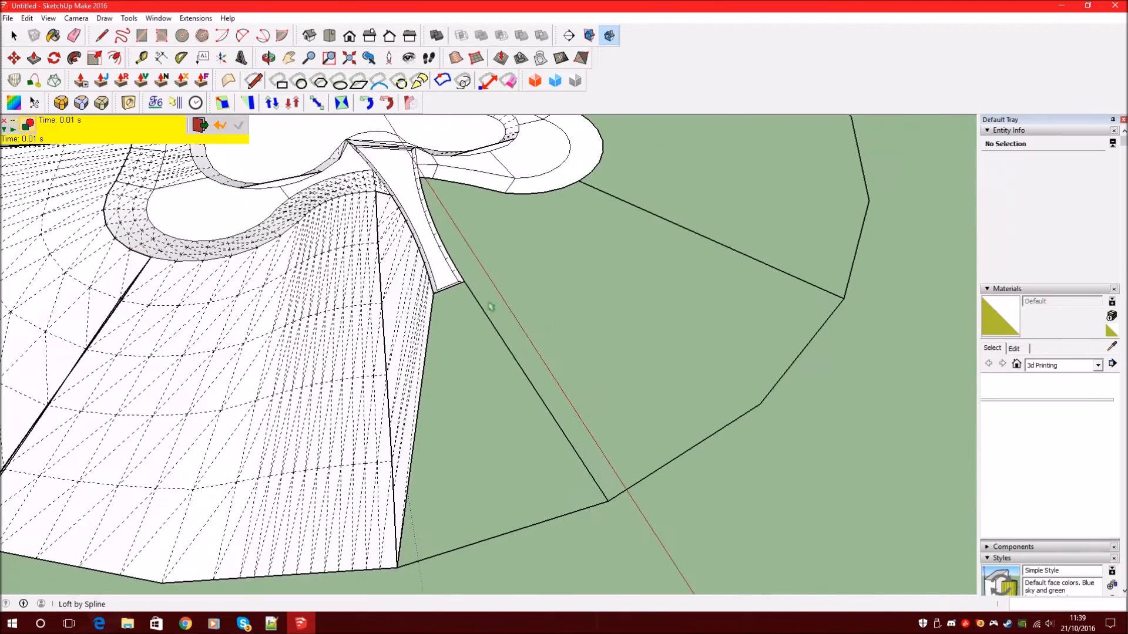
{"action": "key", "text": "space"}
- Delete the outer edge across the end of the narrow arm, removing its sloped border face
{"action": "scroll", "coordinate": [461, 287], "scroll_direction": "up", "scroll_amount": 3}
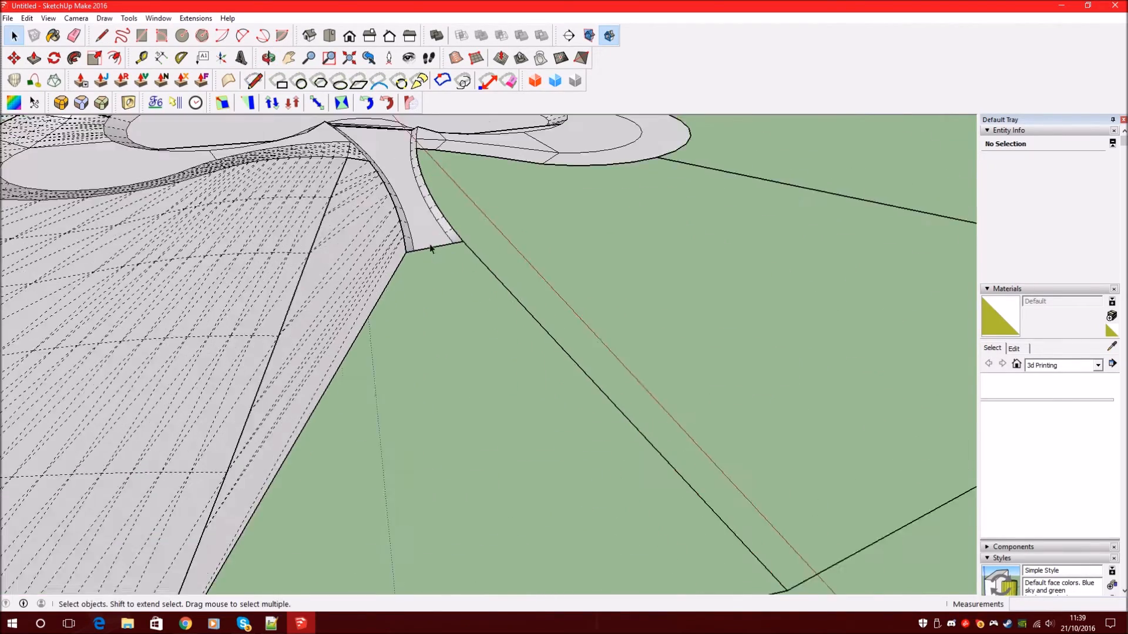
{"action": "scroll", "coordinate": [448, 373], "scroll_direction": "up", "scroll_amount": 3}
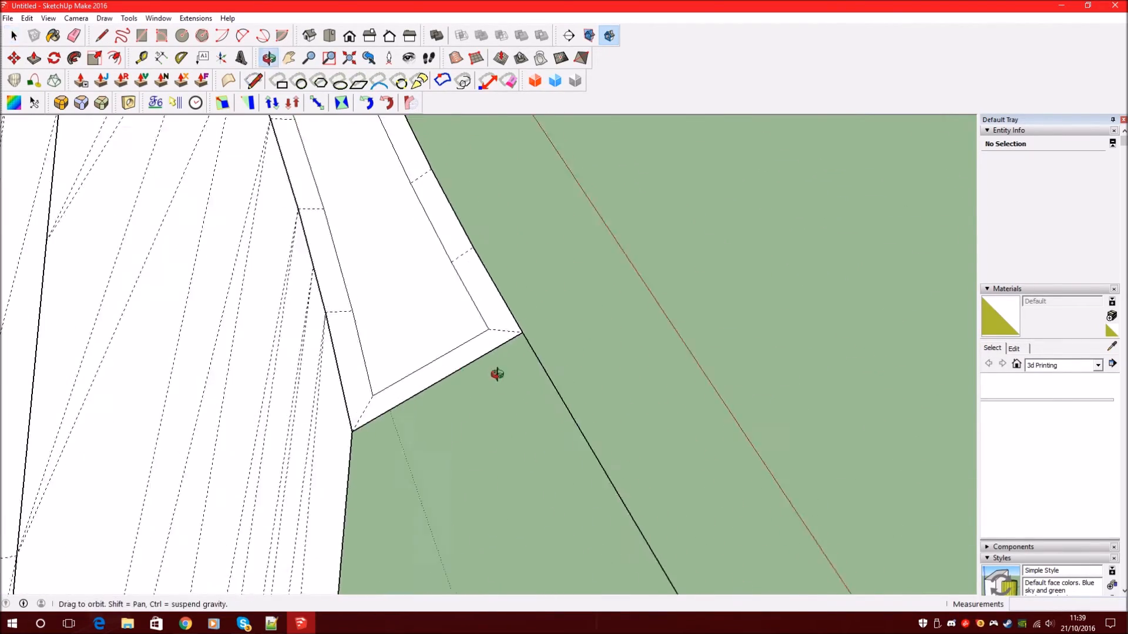
{"action": "middle_click_drag", "start_coordinate": [452, 370], "coordinate": [617, 405]}
{"action": "scroll", "coordinate": [492, 410], "scroll_direction": "up", "scroll_amount": 1}
{"action": "middle_click_drag", "start_coordinate": [491, 409], "coordinate": [429, 329]}
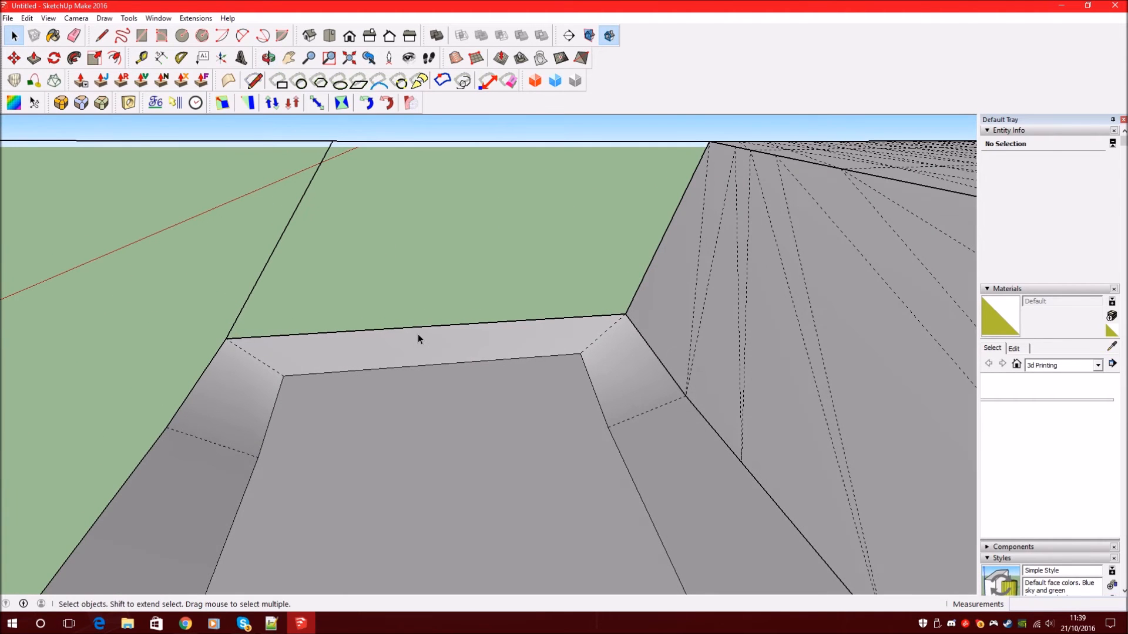
{"action": "left_click", "coordinate": [432, 327]}
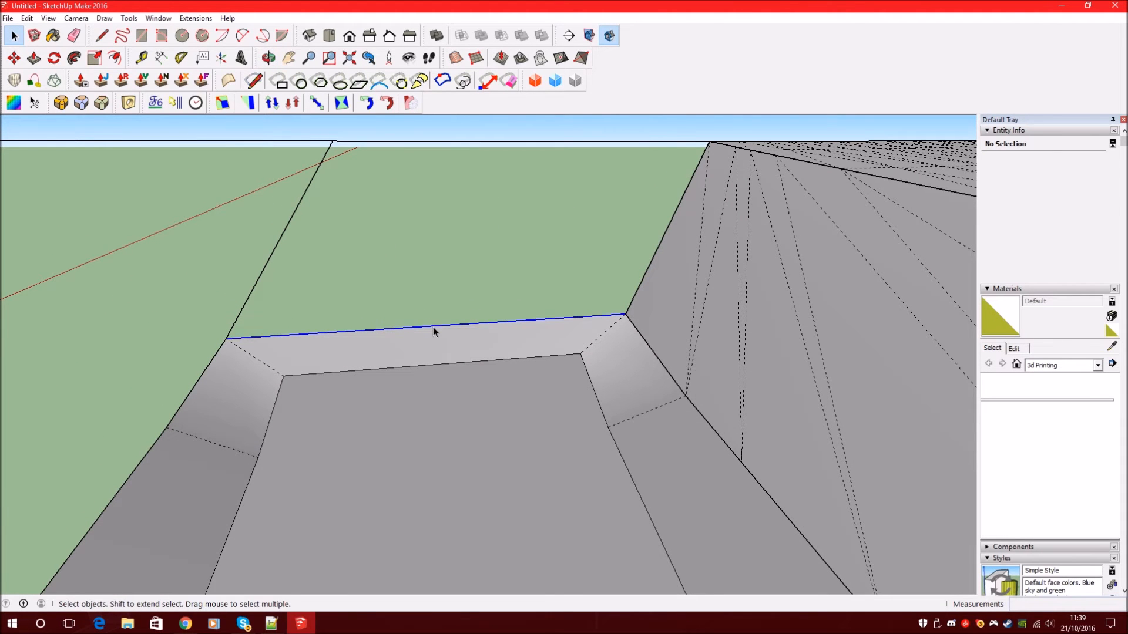
{"action": "key", "text": "Delete"}
- Draw lines from the arm end's two inner corners to the adjacent circle vertices, closing the gap with faces
{"action": "left_click", "coordinate": [101, 36]}
{"action": "left_click", "coordinate": [285, 375]}
{"action": "left_click", "coordinate": [333, 141]}
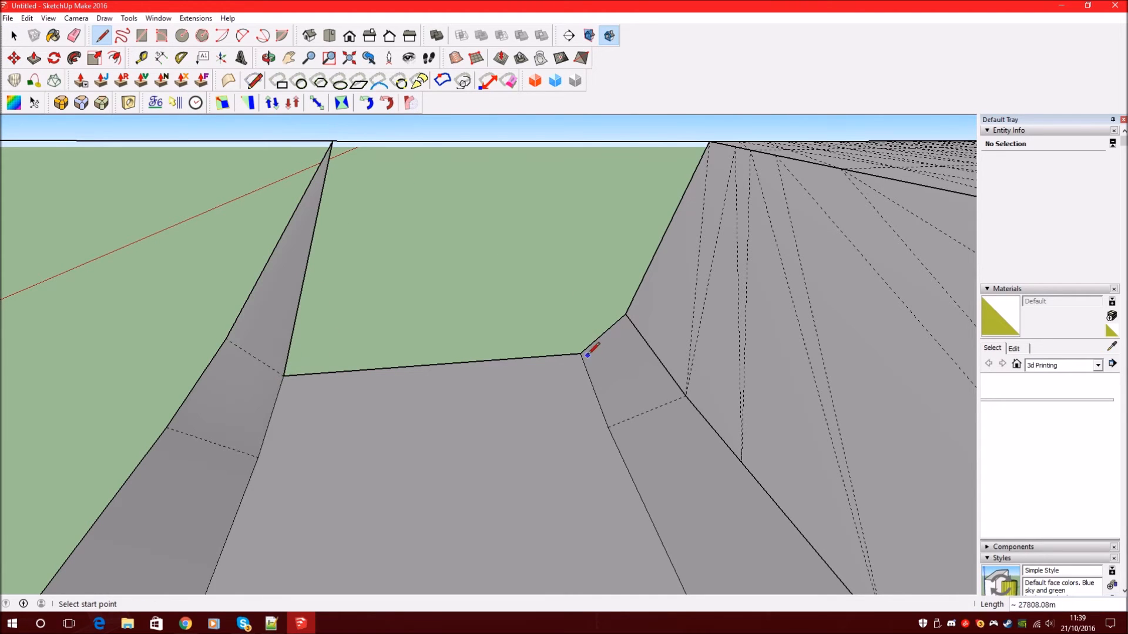
{"action": "middle_click_drag", "start_coordinate": [584, 350], "coordinate": [713, 327]}
{"action": "left_click", "coordinate": [492, 150]}
{"action": "left_click", "coordinate": [541, 349]}
{"action": "left_click", "coordinate": [98, 151]}
{"action": "mouse_move", "coordinate": [347, 221]}
{"action": "middle_mouse_down"}
{"action": "mouse_move", "coordinate": [304, 225]}
{"action": "mouse_move", "coordinate": [464, 403]}
{"action": "mouse_move", "coordinate": [405, 384]}
{"action": "middle_mouse_up"}
{"action": "middle_click_drag", "start_coordinate": [406, 197], "coordinate": [366, 347]}
{"action": "scroll", "coordinate": [336, 325], "scroll_direction": "down", "scroll_amount": 3}
{"action": "mouse_move", "coordinate": [623, 288]}
{"action": "middle_mouse_down"}
{"action": "mouse_move", "coordinate": [448, 292]}
{"action": "mouse_move", "coordinate": [446, 242]}
{"action": "middle_mouse_up"}
{"action": "scroll", "coordinate": [446, 240], "scroll_direction": "up", "scroll_amount": 1}
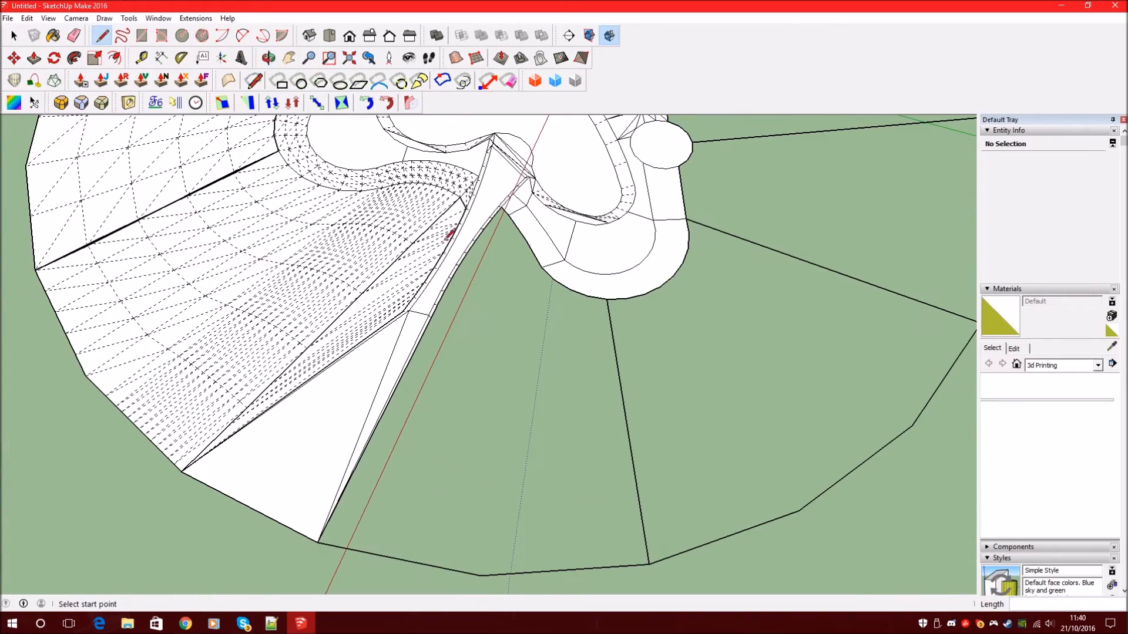
- Loft by Spline between the track's lower outer edge and the facing segments of the large circle, and generate the terrain section
{"action": "left_click", "coordinate": [16, 82]}
{"action": "left_click", "coordinate": [520, 232]}
{"action": "left_click", "coordinate": [569, 292]}
{"action": "scroll", "coordinate": [579, 279], "scroll_direction": "down", "scroll_amount": 2}
{"action": "left_click", "coordinate": [505, 399]}
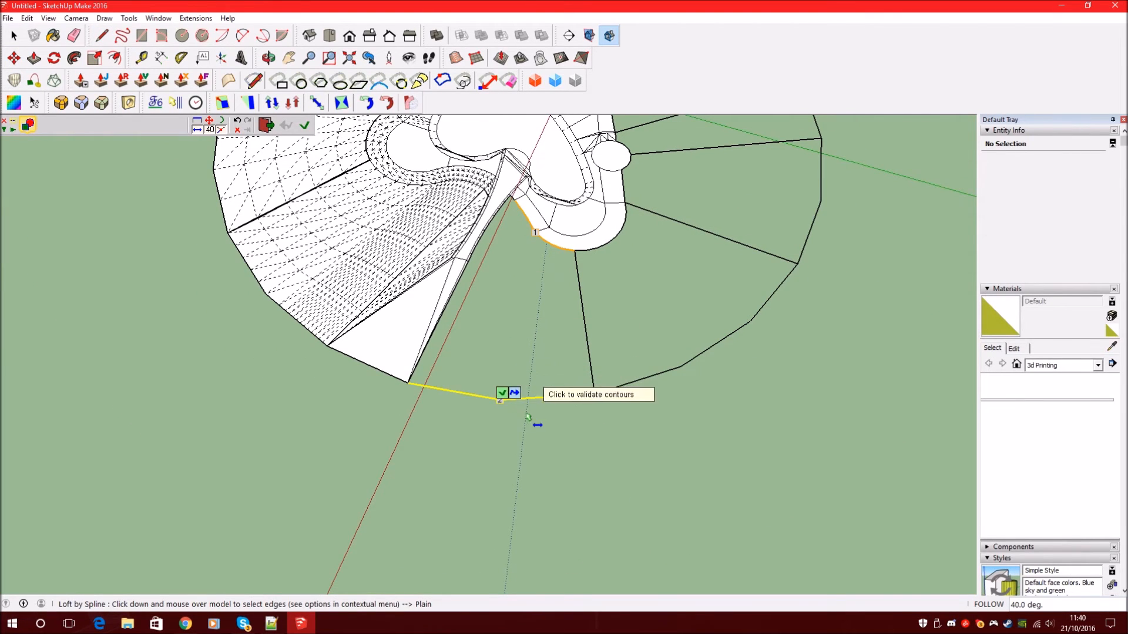
{"action": "left_click", "coordinate": [503, 392]}
{"action": "scroll", "coordinate": [566, 215], "scroll_direction": "up", "scroll_amount": 3}
{"action": "left_click", "coordinate": [704, 125]}
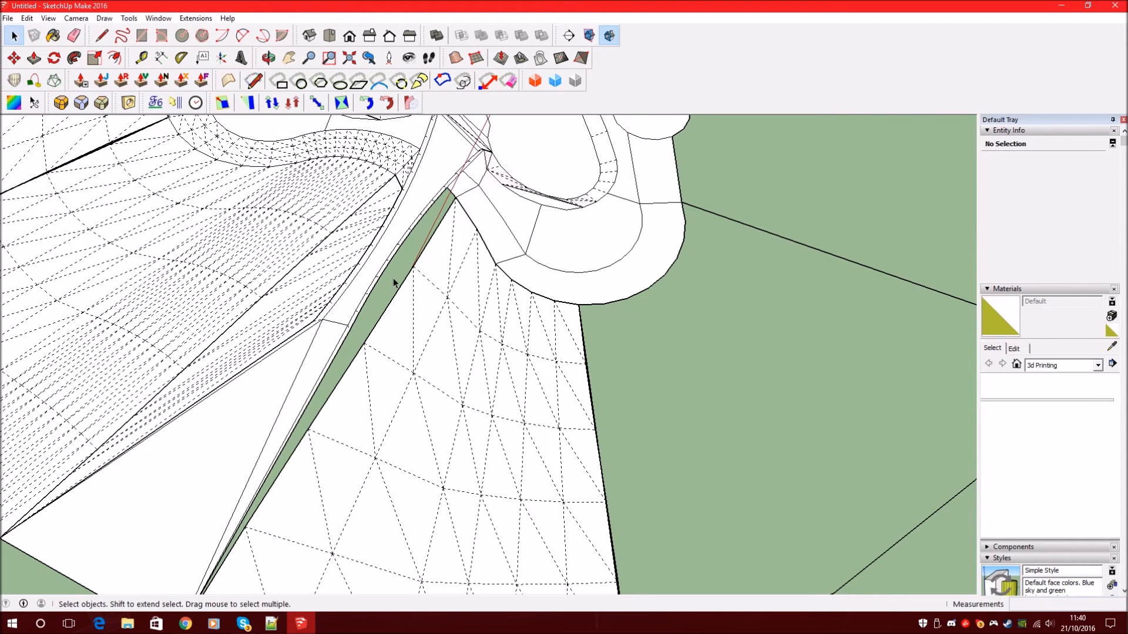
- Explode the newly lofted terrain group beside the narrow arm and clear the selection
{"action": "left_click", "coordinate": [14, 81]}
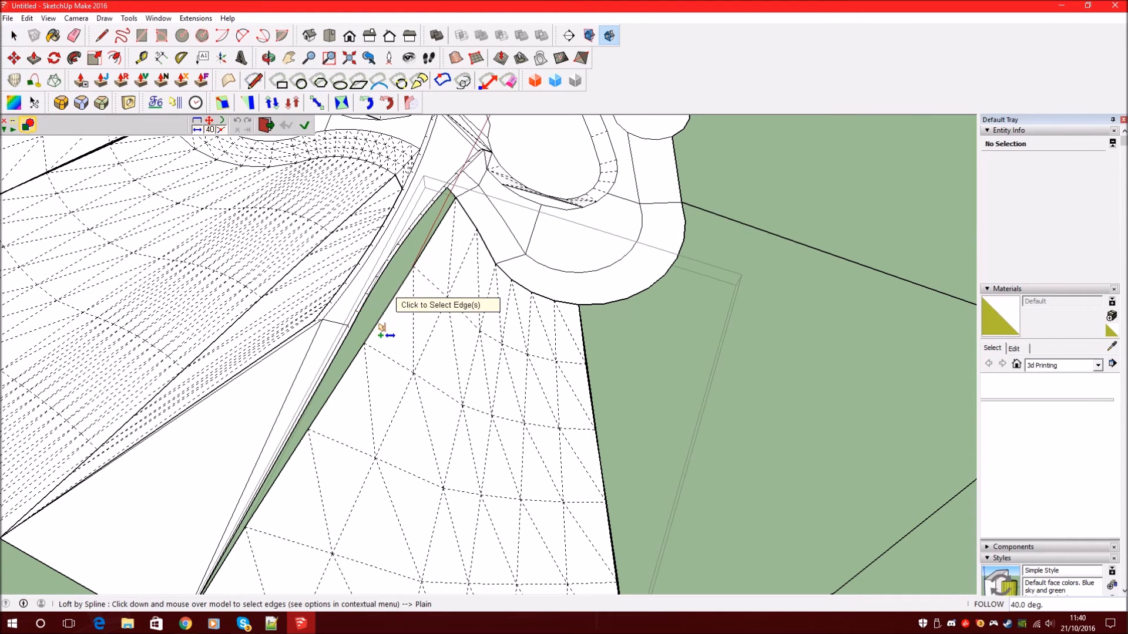
{"action": "left_click", "coordinate": [14, 36]}
{"action": "scroll", "coordinate": [472, 224], "scroll_direction": "down", "scroll_amount": 1}
{"action": "scroll", "coordinate": [472, 224], "scroll_direction": "down", "scroll_amount": 2}
{"action": "left_click", "coordinate": [459, 328]}
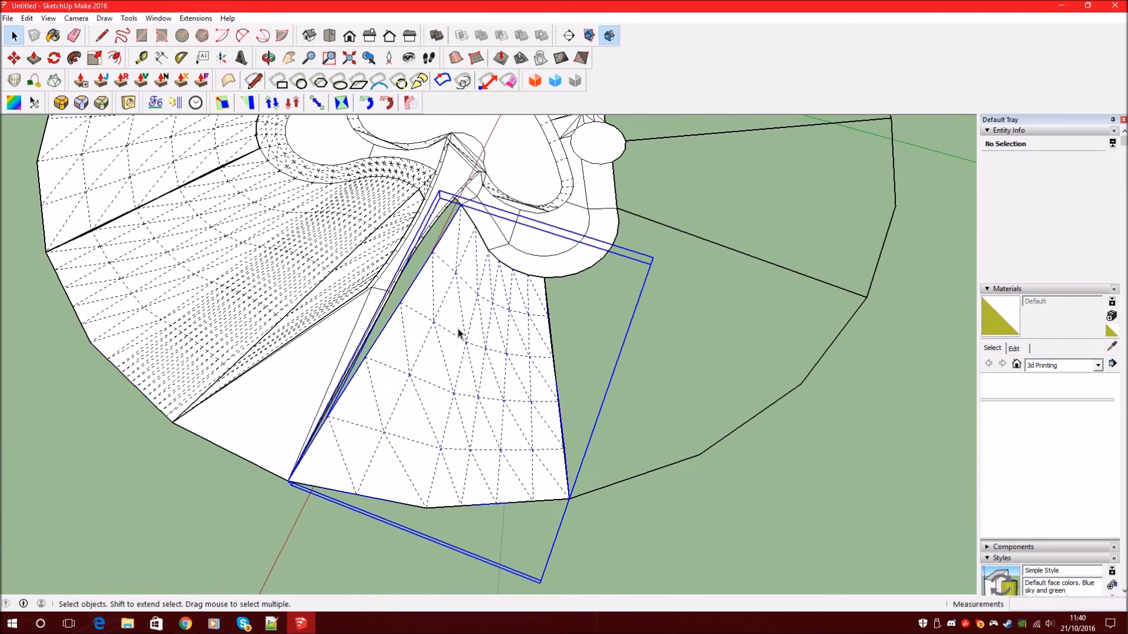
{"action": "right_click", "coordinate": [459, 329]}
{"action": "left_click", "coordinate": [522, 400]}
{"action": "left_click", "coordinate": [636, 340]}
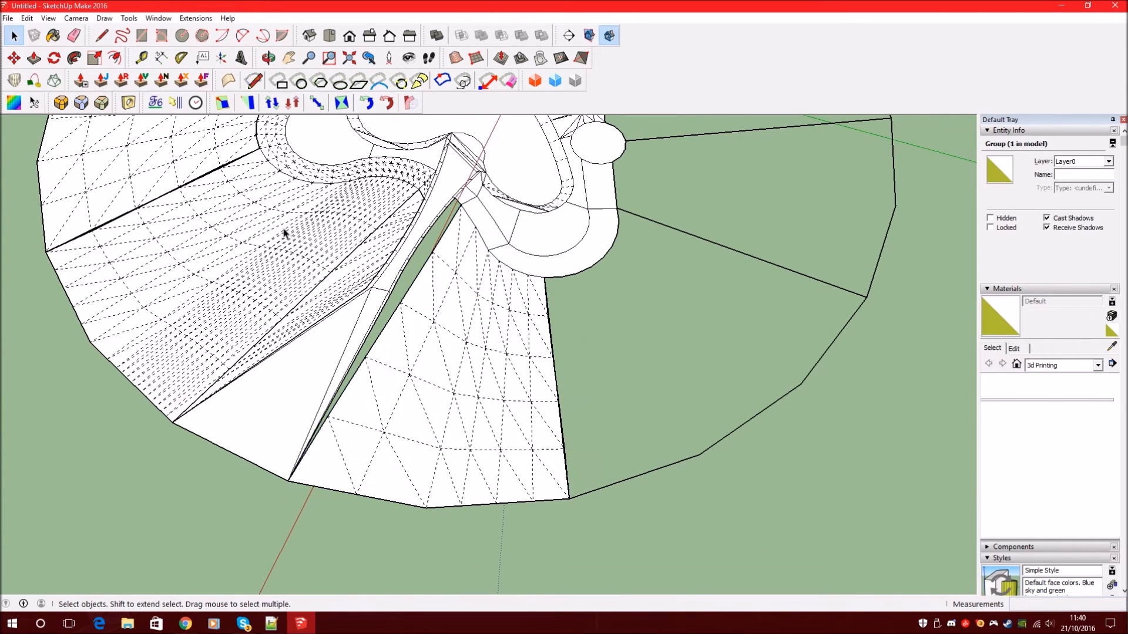
- Select the whole model and explode the remaining loft groups into plain geometry
{"action": "scroll", "coordinate": [470, 364], "scroll_direction": "down", "scroll_amount": 5}
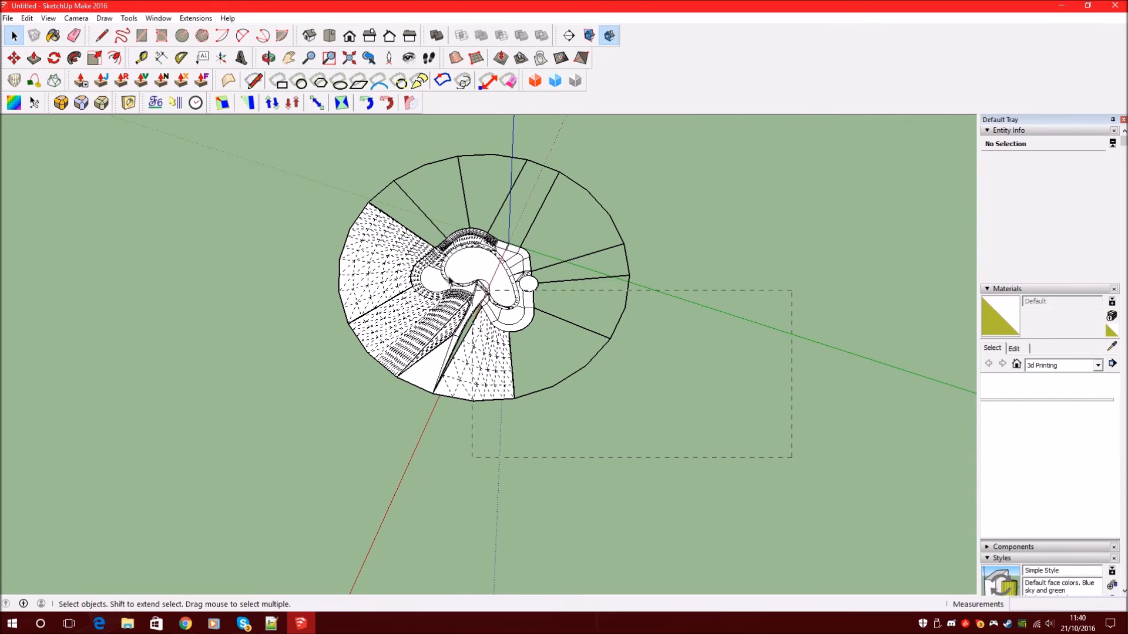
{"action": "scroll", "coordinate": [488, 249], "scroll_direction": "up", "scroll_amount": 3}
{"action": "scroll", "coordinate": [480, 282], "scroll_direction": "down", "scroll_amount": 2}
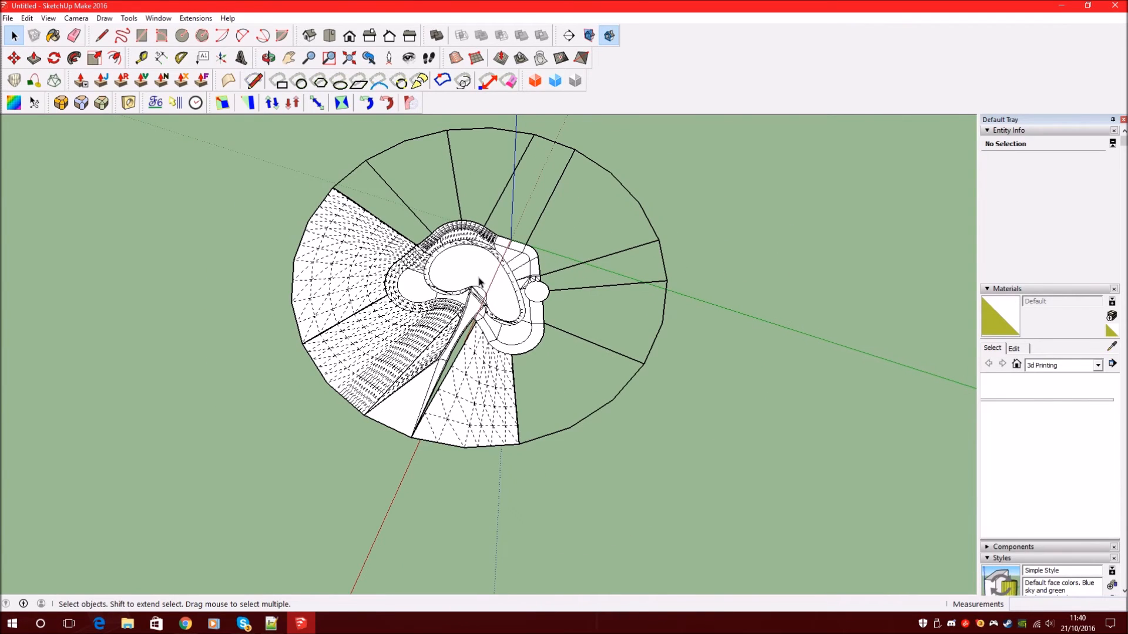
{"action": "middle_click_drag", "start_coordinate": [353, 368], "coordinate": [422, 353]}
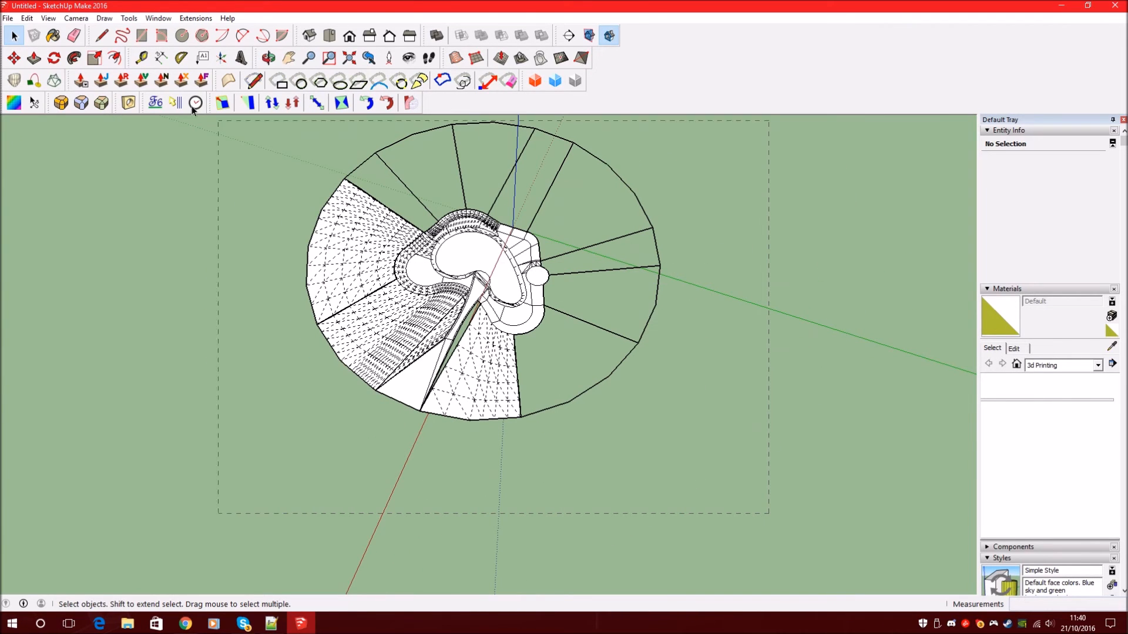
{"action": "left_click_drag", "start_coordinate": [265, 128], "coordinate": [264, 125]}
{"action": "left_click_drag", "start_coordinate": [794, 527], "coordinate": [272, 112]}
{"action": "scroll", "coordinate": [526, 329], "scroll_direction": "down", "scroll_amount": 3}
{"action": "scroll", "coordinate": [500, 237], "scroll_direction": "up", "scroll_amount": 3}
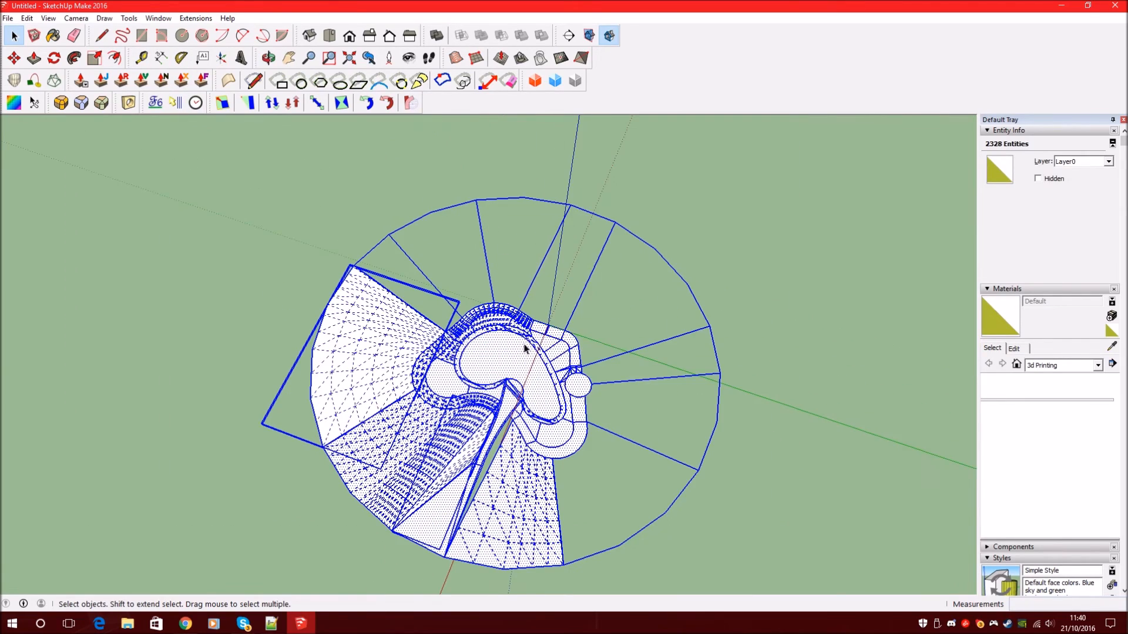
{"action": "right_click", "coordinate": [508, 365]}
{"action": "left_click", "coordinate": [556, 108]}
{"action": "scroll", "coordinate": [506, 413], "scroll_direction": "up", "scroll_amount": 3}
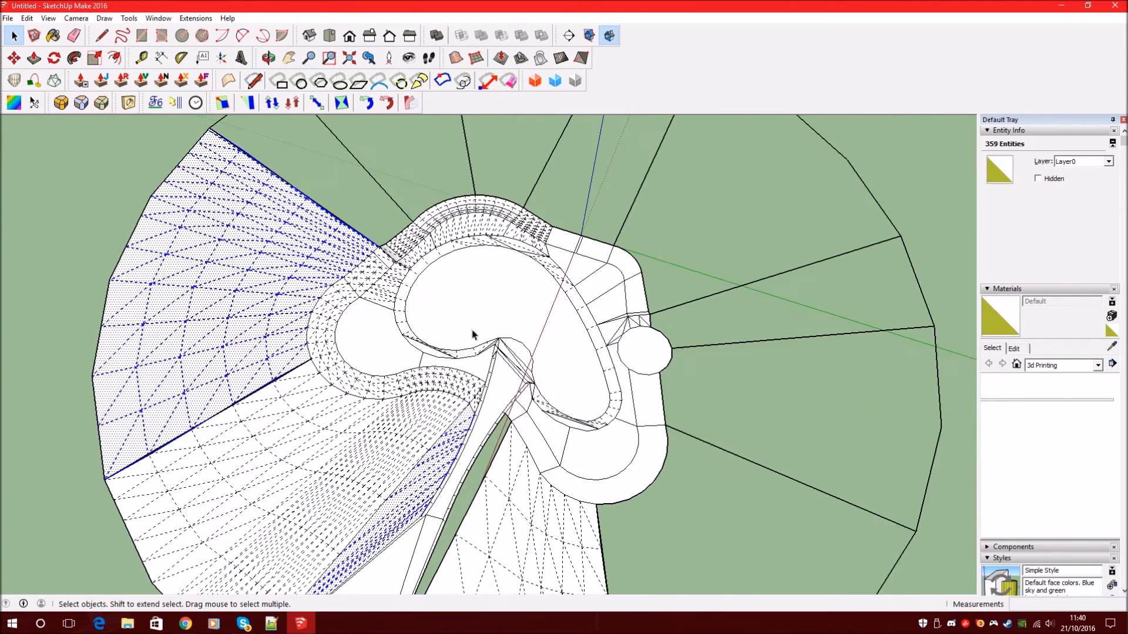
- Check the whole model for remaining groups and examine the seam between the adjoining lofted terrain sections
{"action": "scroll", "coordinate": [441, 300], "scroll_direction": "down", "scroll_amount": 5}
{"action": "left_click_drag", "start_coordinate": [700, 436], "coordinate": [177, 121]}
{"action": "scroll", "coordinate": [457, 348], "scroll_direction": "up", "scroll_amount": 3}
{"action": "right_click", "coordinate": [476, 244]}
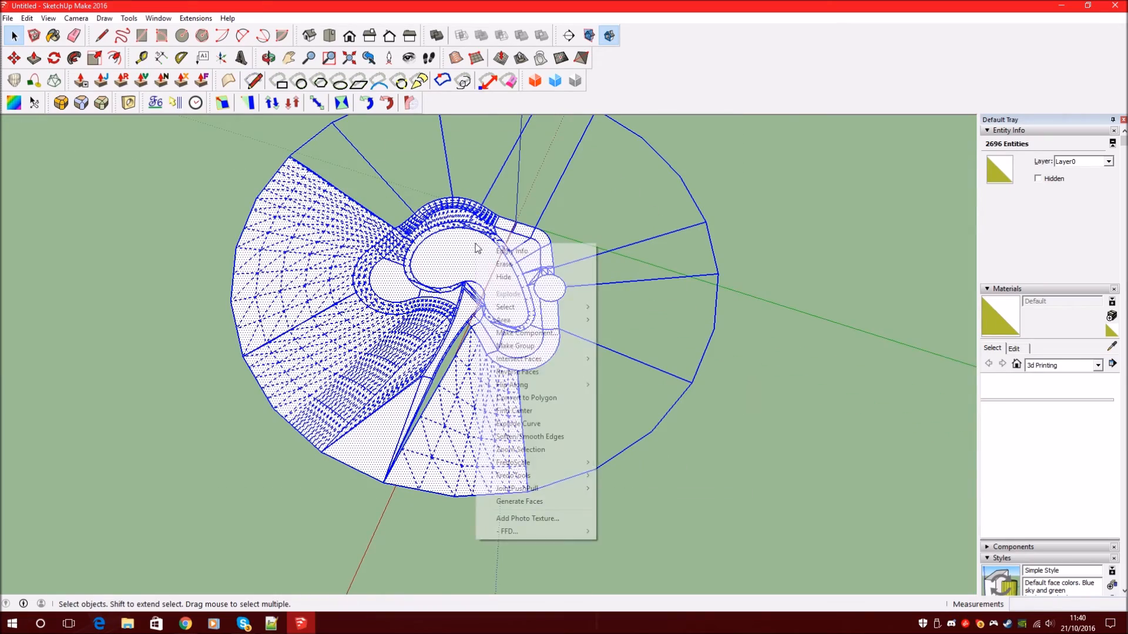
{"action": "left_click", "coordinate": [851, 315]}
{"action": "scroll", "coordinate": [470, 363], "scroll_direction": "down", "scroll_amount": 2}
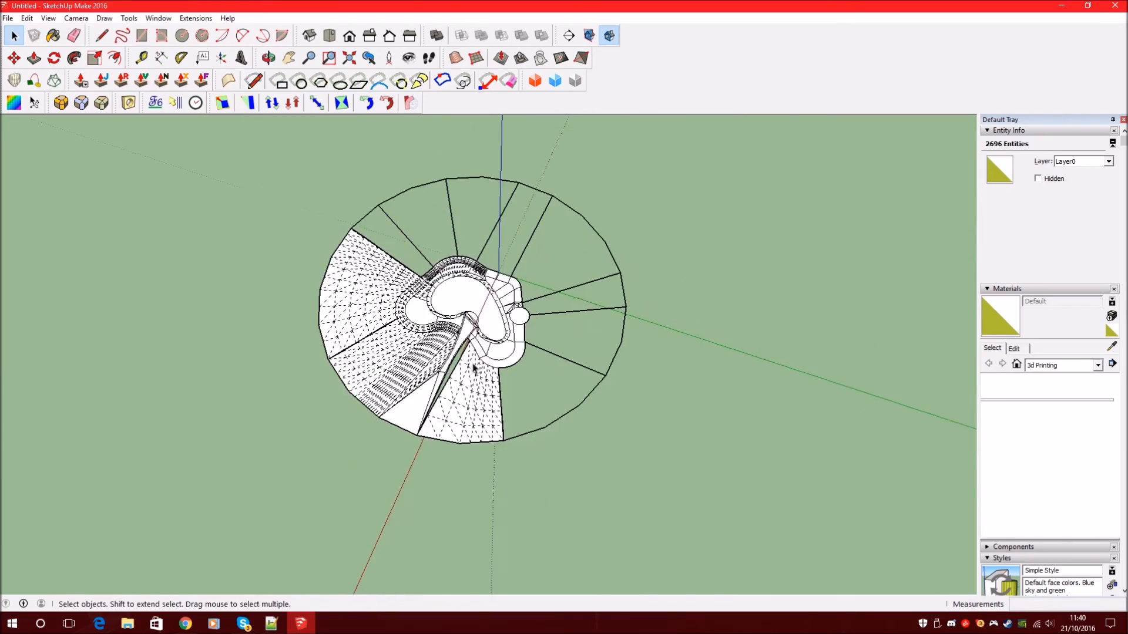
{"action": "scroll", "coordinate": [395, 343], "scroll_direction": "up", "scroll_amount": 10}
{"action": "middle_click_drag", "start_coordinate": [275, 351], "coordinate": [553, 209]}
{"action": "scroll", "coordinate": [481, 272], "scroll_direction": "down", "scroll_amount": 3}
{"action": "scroll", "coordinate": [554, 272], "scroll_direction": "up", "scroll_amount": 3}
{"action": "middle_click_drag", "start_coordinate": [554, 272], "coordinate": [468, 291]}
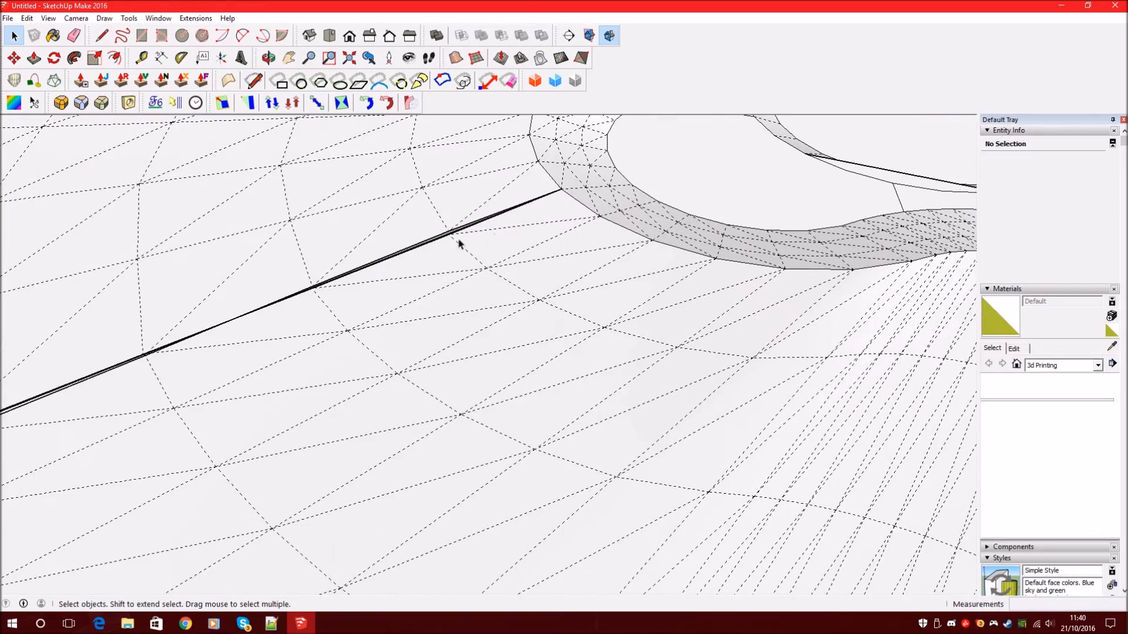
{"action": "scroll", "coordinate": [304, 350], "scroll_direction": "down", "scroll_amount": 3}
{"action": "scroll", "coordinate": [242, 239], "scroll_direction": "down", "scroll_amount": 3}
{"action": "scroll", "coordinate": [247, 235], "scroll_direction": "up", "scroll_amount": 6}
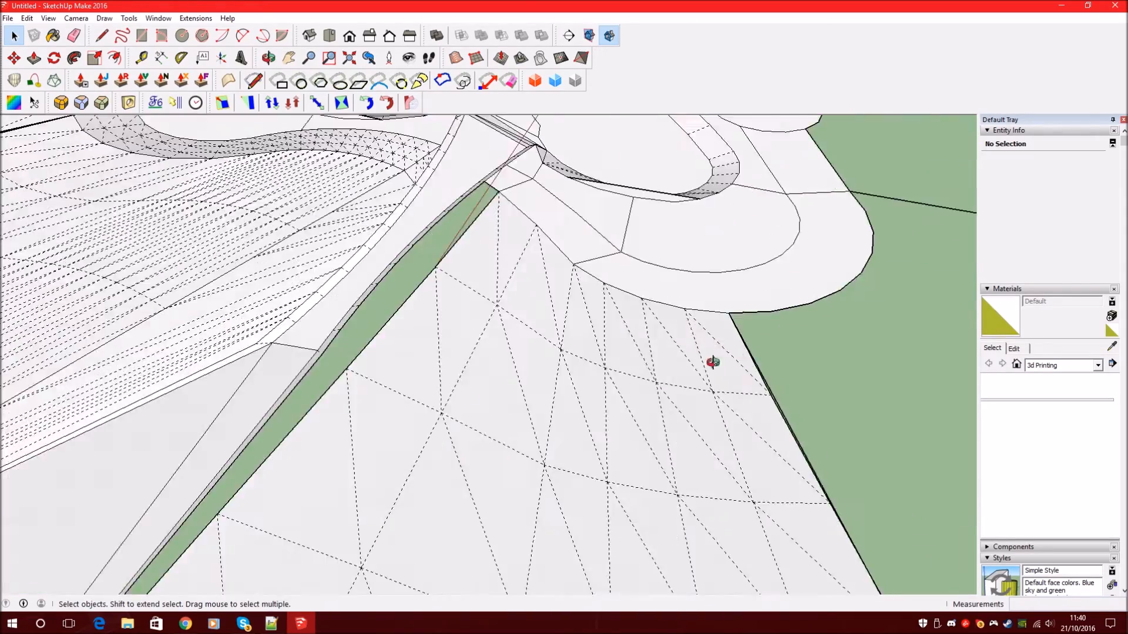
{"action": "left_click", "coordinate": [14, 80]}
{"action": "middle_click_drag", "start_coordinate": [71, 146], "coordinate": [456, 217]}
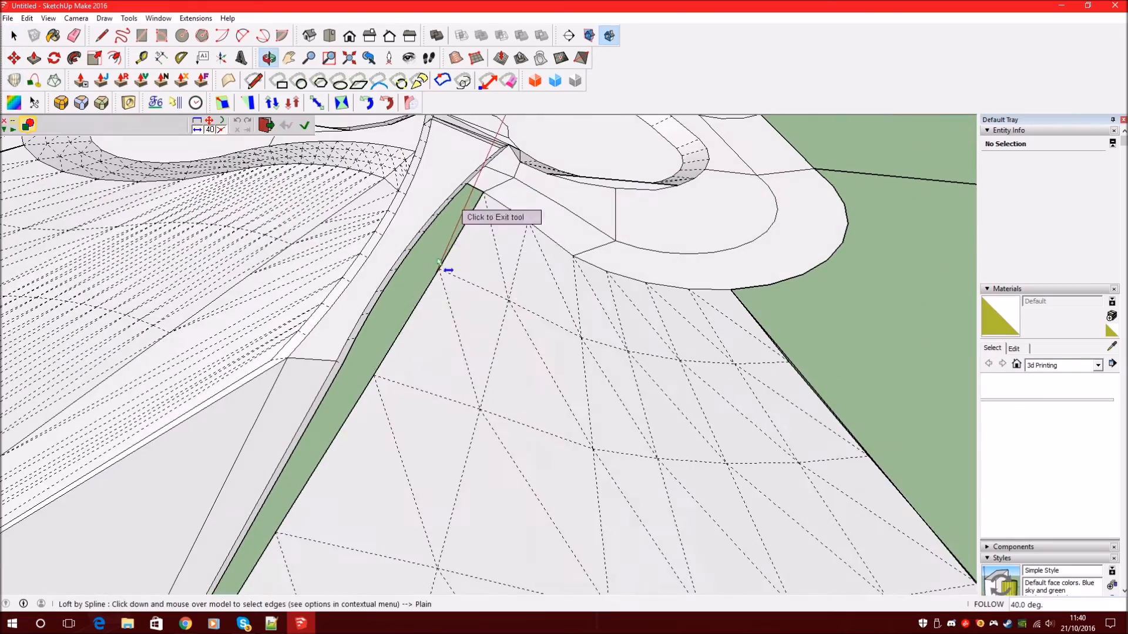
{"action": "scroll", "coordinate": [405, 309], "scroll_direction": "down", "scroll_amount": 3}
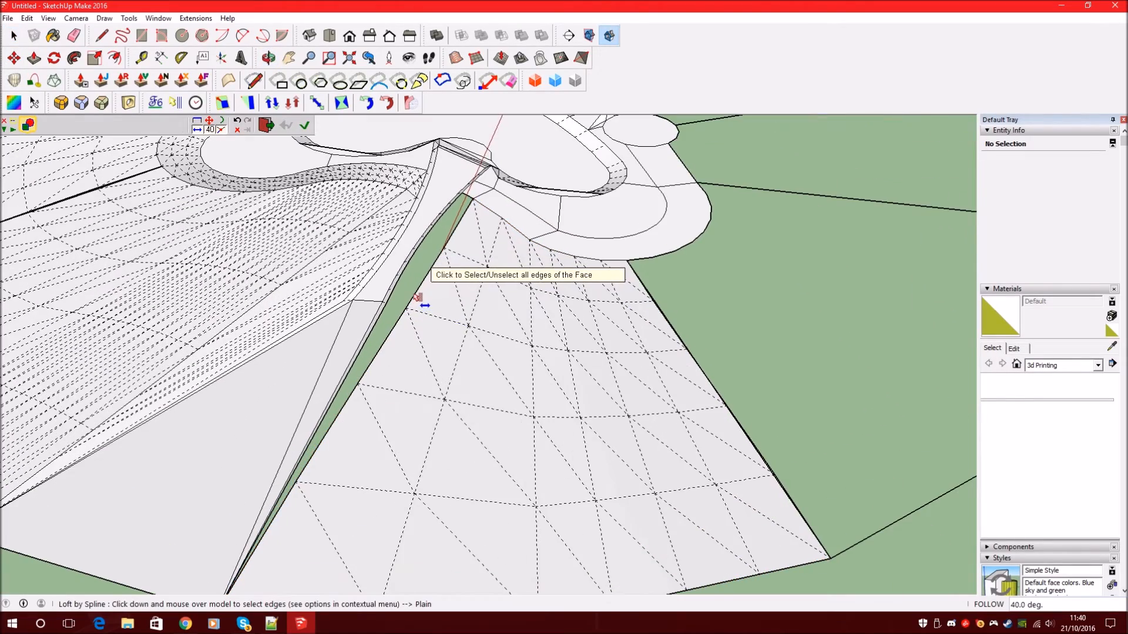
{"action": "middle_click_drag", "start_coordinate": [354, 299], "coordinate": [5, 76]}
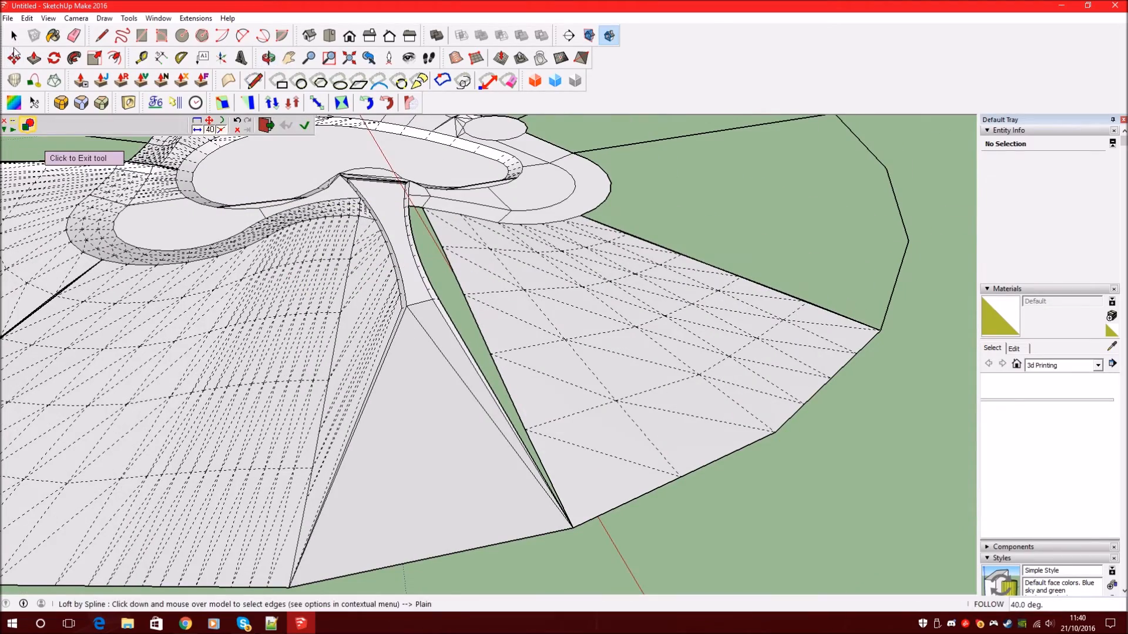
{"action": "key", "text": "space"}
{"action": "left_click", "coordinate": [560, 269]}
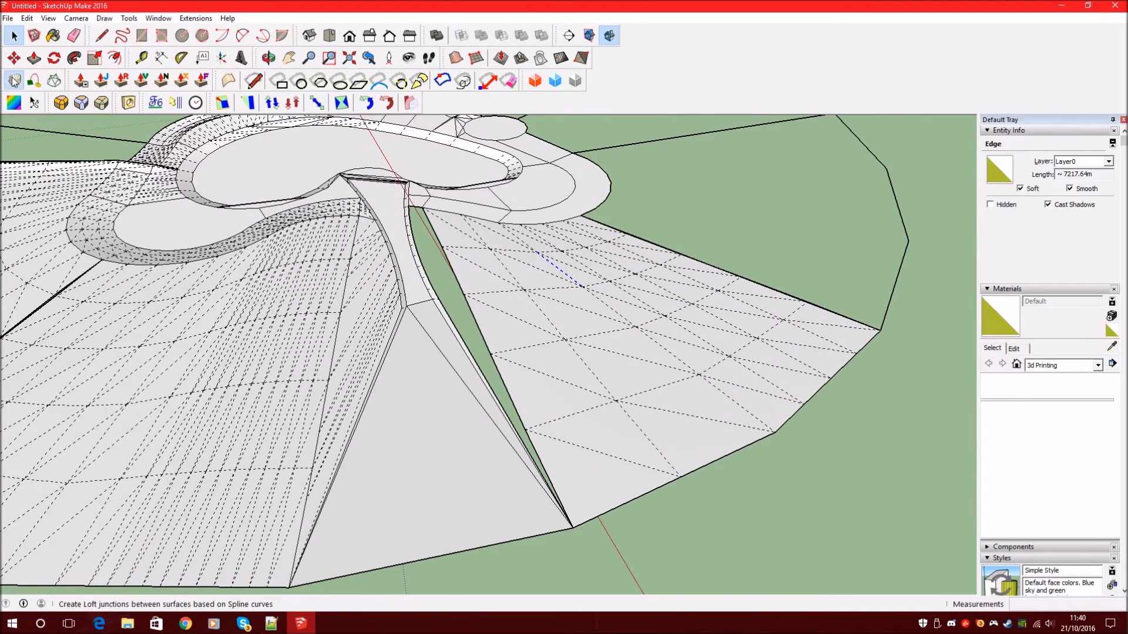
{"action": "left_click", "coordinate": [14, 81]}
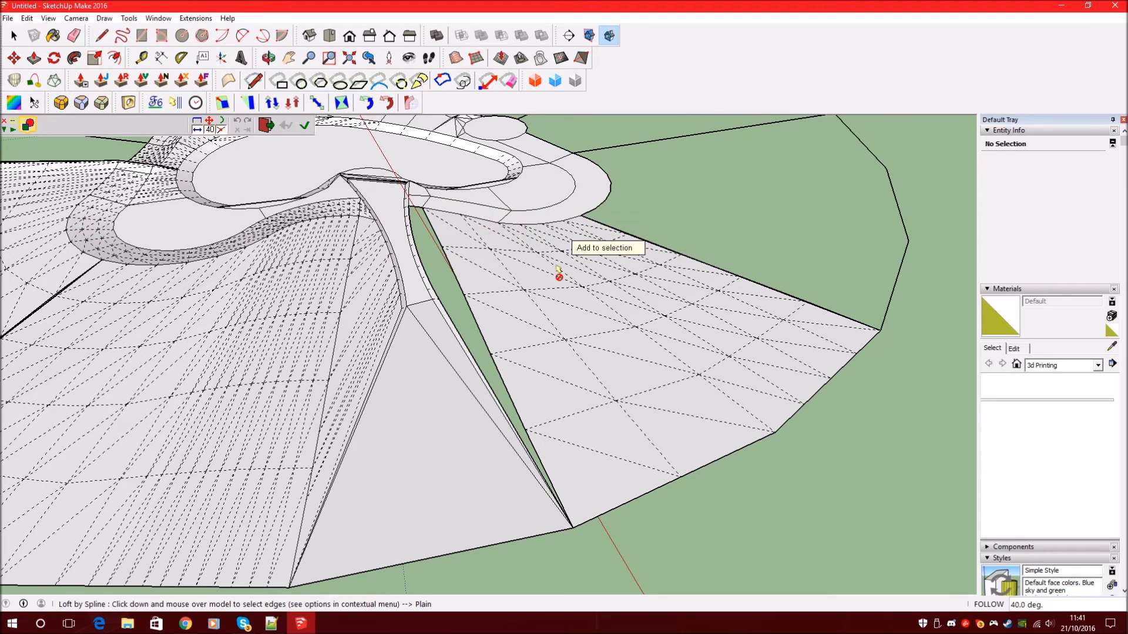
{"action": "left_click", "coordinate": [439, 238]}
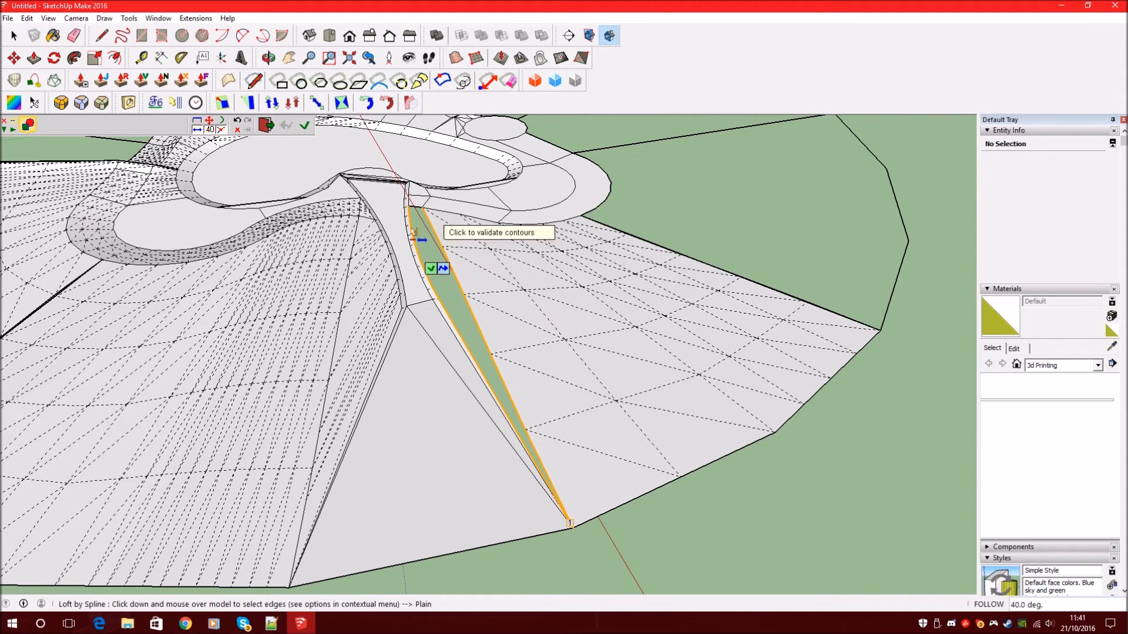
{"action": "key", "text": "space"}
{"action": "left_click", "coordinate": [379, 180]}
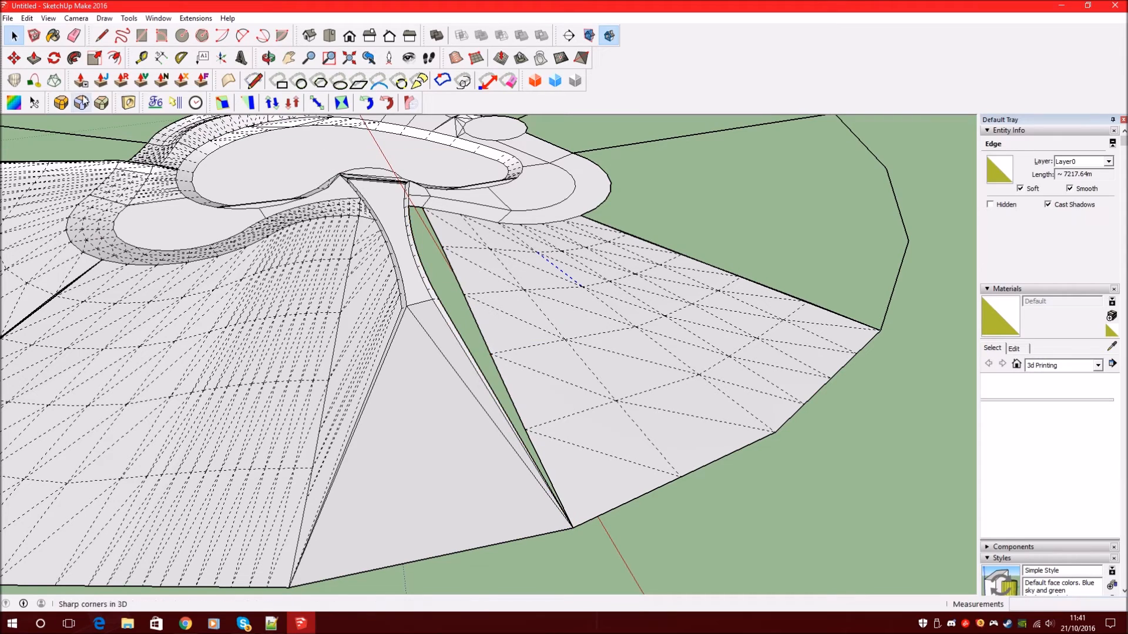
- Loft by Spline between the new terrain section's side edges and the narrow arm's facing curved edge, using Curve edge selection, and generate it
{"action": "left_click", "coordinate": [14, 80]}
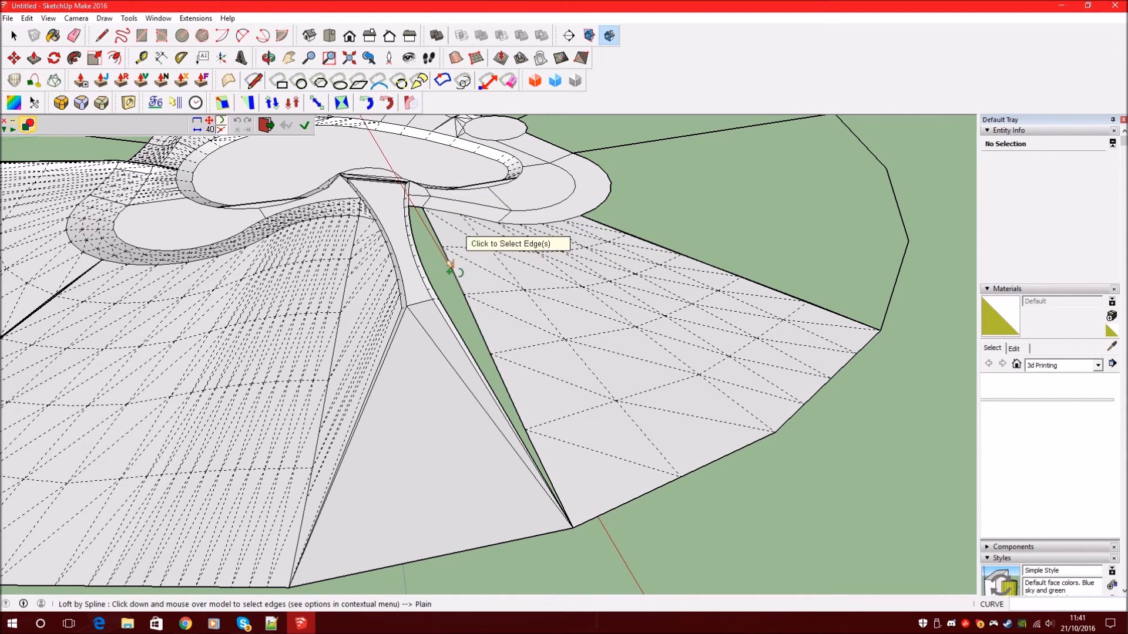
{"action": "left_click", "coordinate": [457, 286]}
{"action": "left_click", "coordinate": [455, 274]}
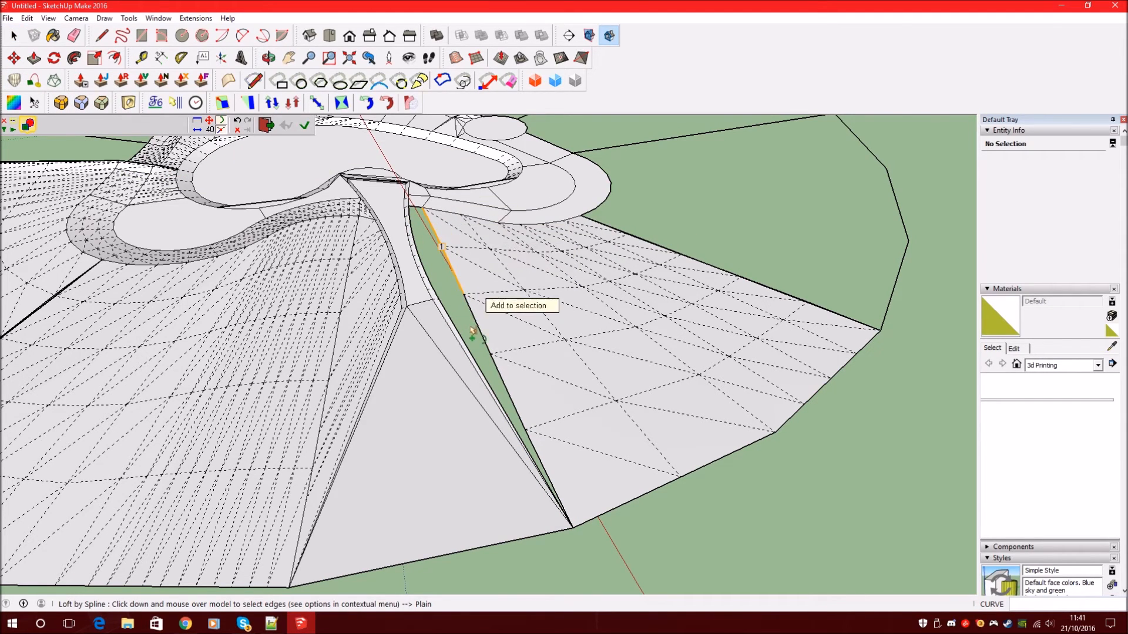
{"action": "left_click", "coordinate": [533, 441]}
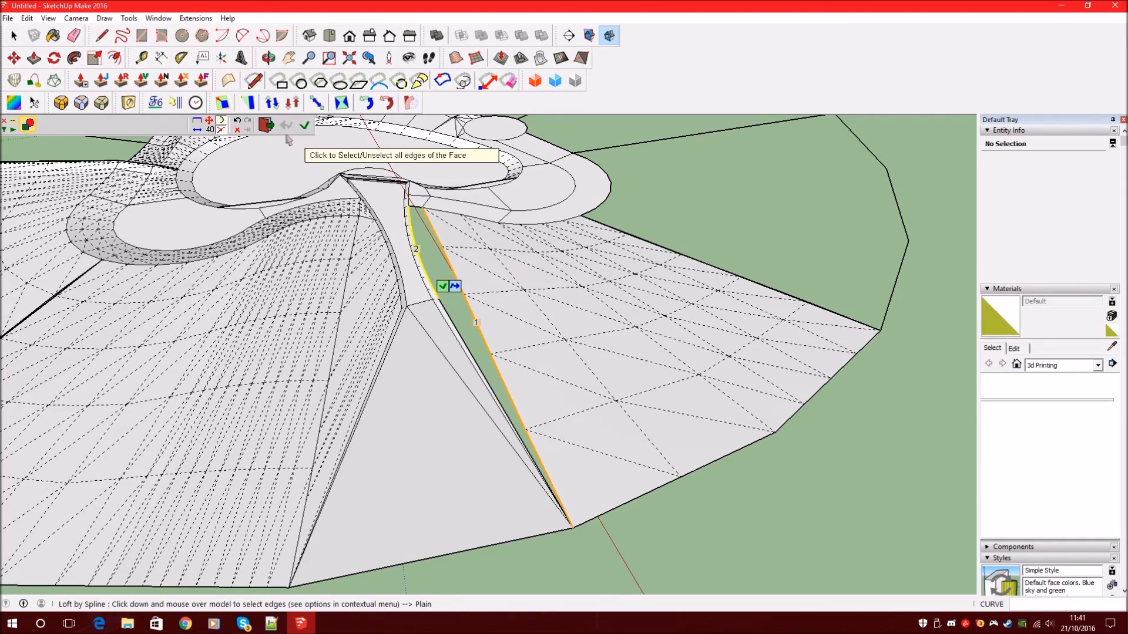
{"action": "left_click", "coordinate": [303, 132]}
{"action": "middle_click_drag", "start_coordinate": [466, 252], "coordinate": [398, 135]}
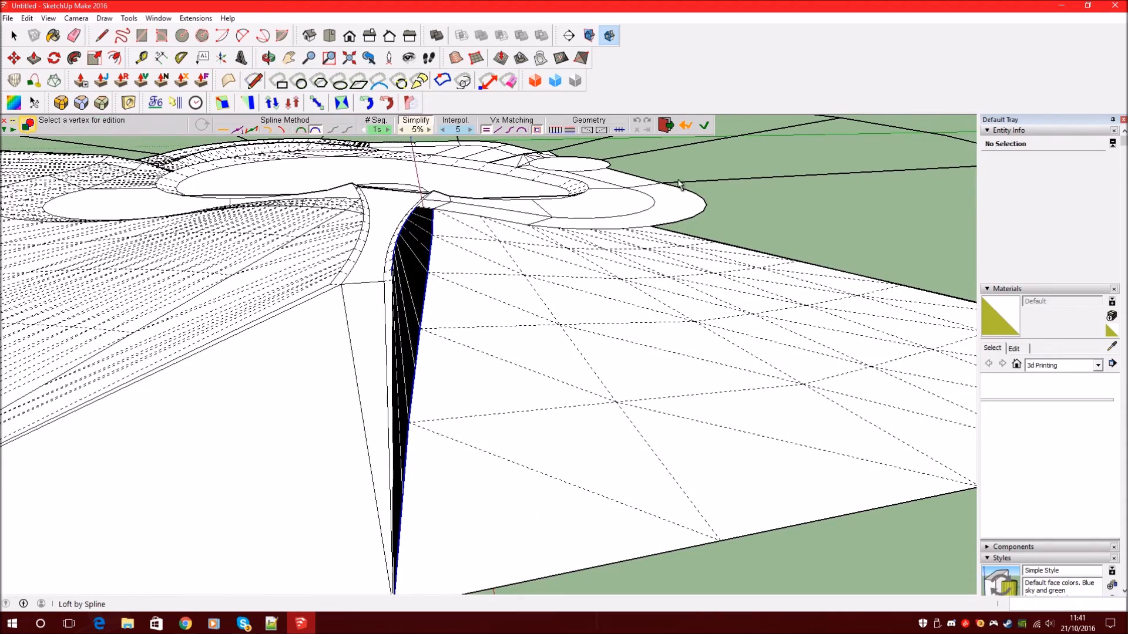
{"action": "left_click", "coordinate": [704, 130]}
{"action": "mouse_move", "coordinate": [456, 272]}
{"action": "middle_mouse_down"}
{"action": "mouse_move", "coordinate": [456, 343]}
{"action": "mouse_move", "coordinate": [652, 251]}
{"action": "middle_mouse_up"}
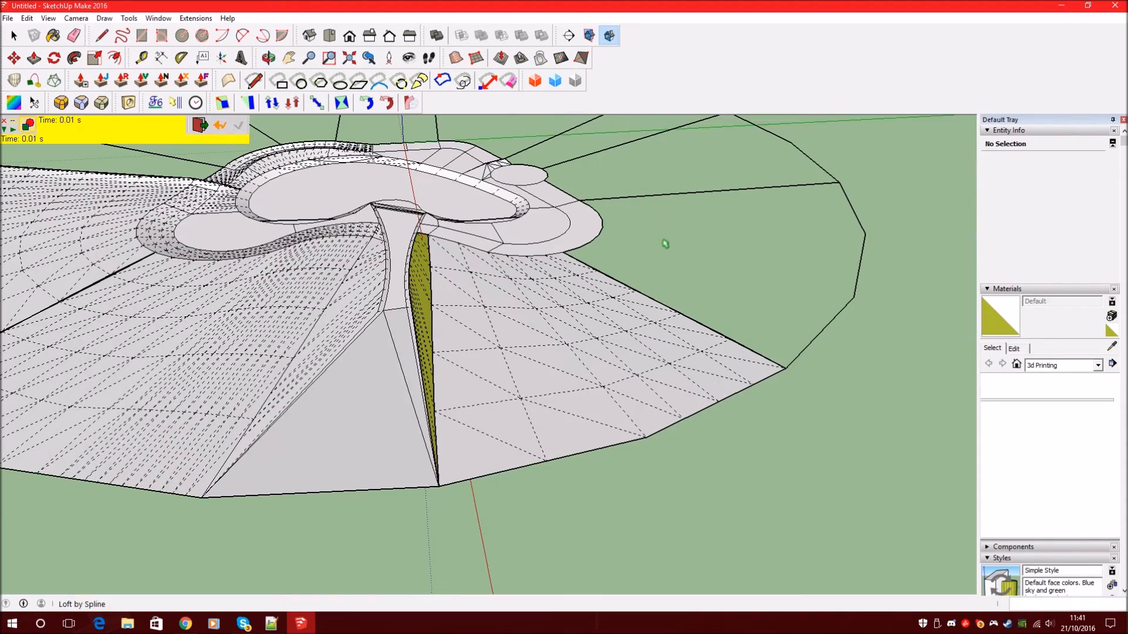
{"action": "key", "text": "space"}
{"action": "middle_click_drag", "start_coordinate": [529, 284], "coordinate": [351, 354]}
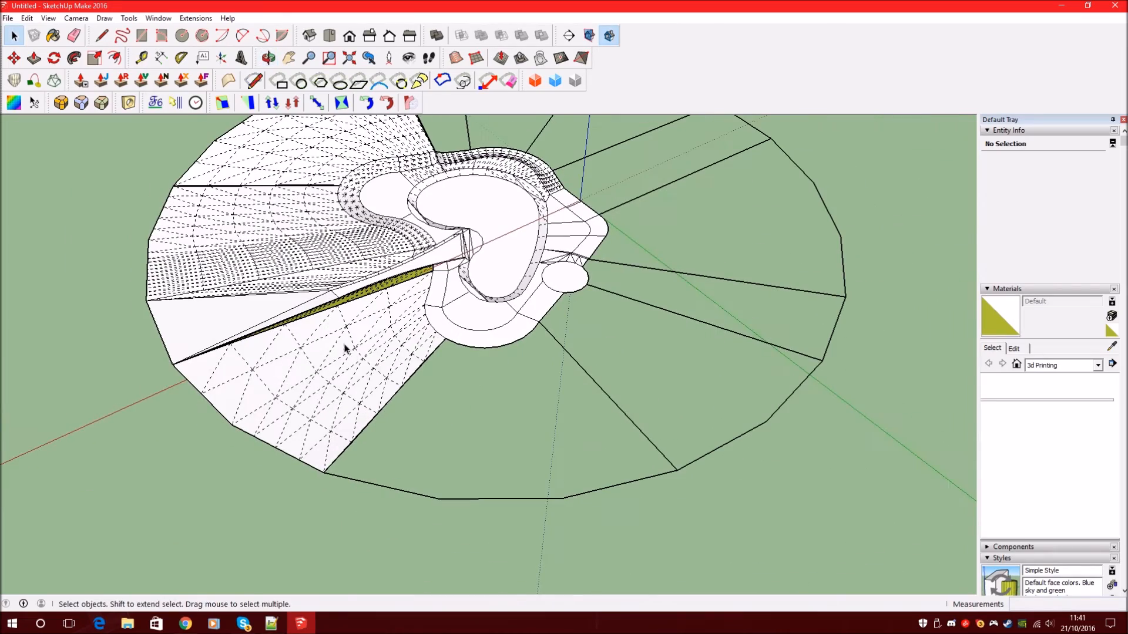
{"action": "left_click", "coordinate": [35, 103]}
{"action": "scroll", "coordinate": [411, 467], "scroll_direction": "down", "scroll_amount": 2}
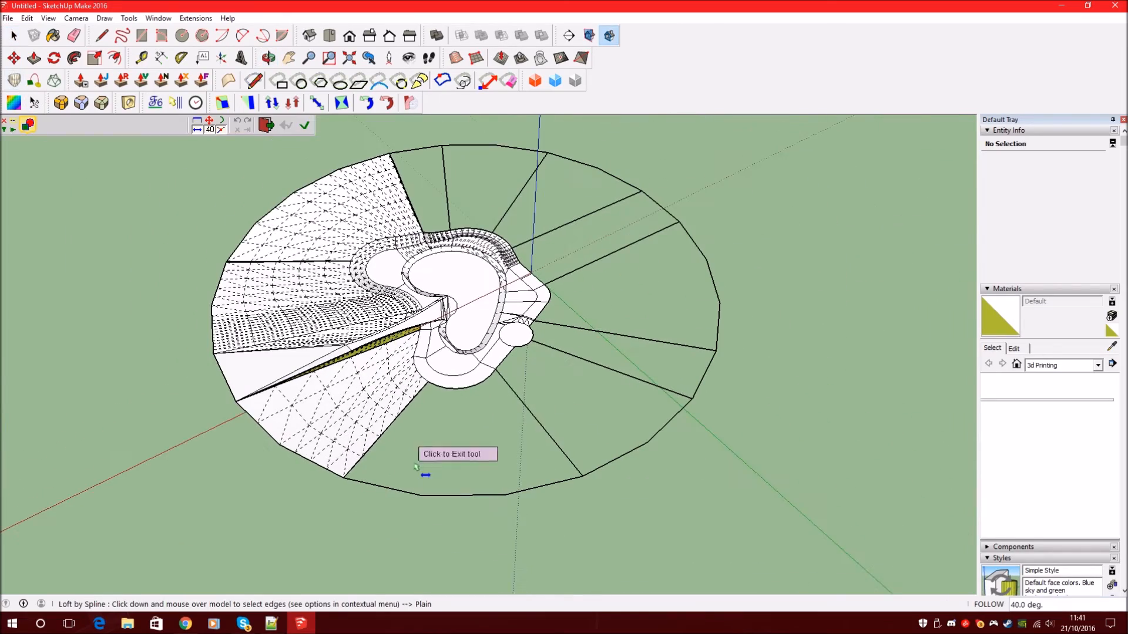
{"action": "left_click", "coordinate": [15, 38]}
- Move the first terrain vertex below the track along the open seam onto the facing vertex of the neighbouring terrain section
{"action": "scroll", "coordinate": [284, 234], "scroll_direction": "up", "scroll_amount": 8}
{"action": "middle_click_drag", "start_coordinate": [141, 353], "coordinate": [473, 460]}
{"action": "scroll", "coordinate": [464, 434], "scroll_direction": "down", "scroll_amount": 3}
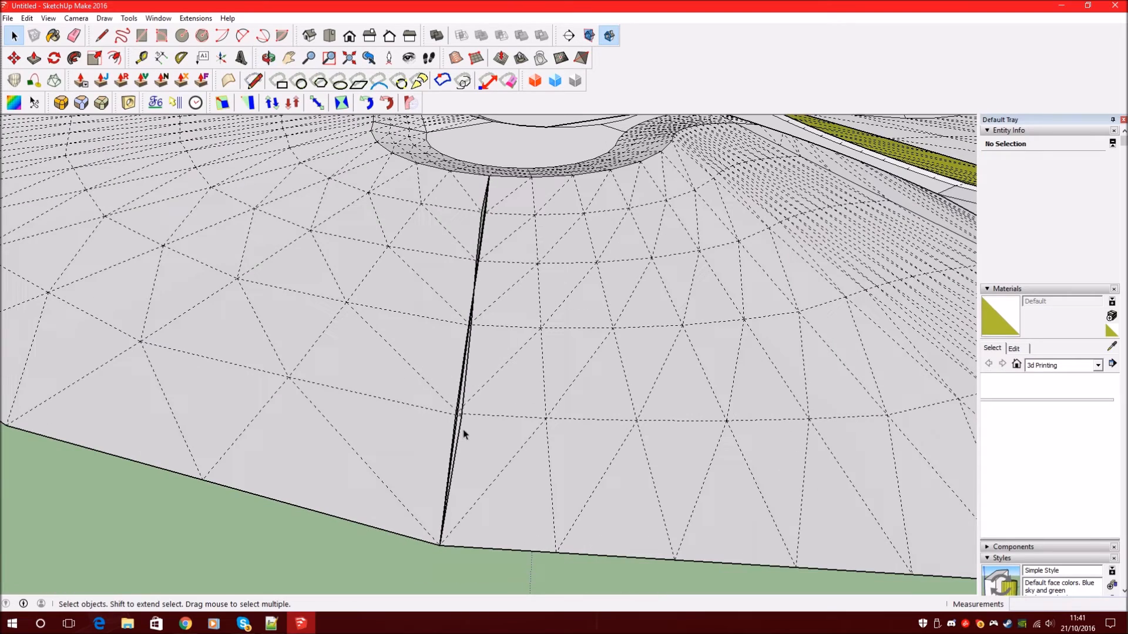
{"action": "scroll", "coordinate": [499, 398], "scroll_direction": "up", "scroll_amount": 1}
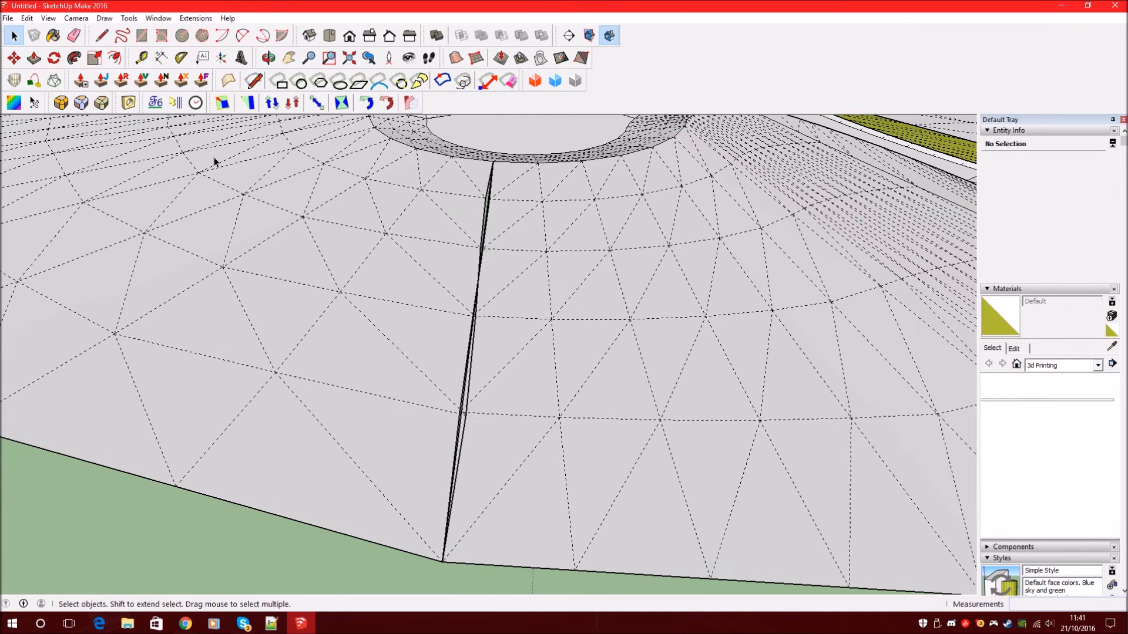
{"action": "scroll", "coordinate": [535, 198], "scroll_direction": "up", "scroll_amount": 5}
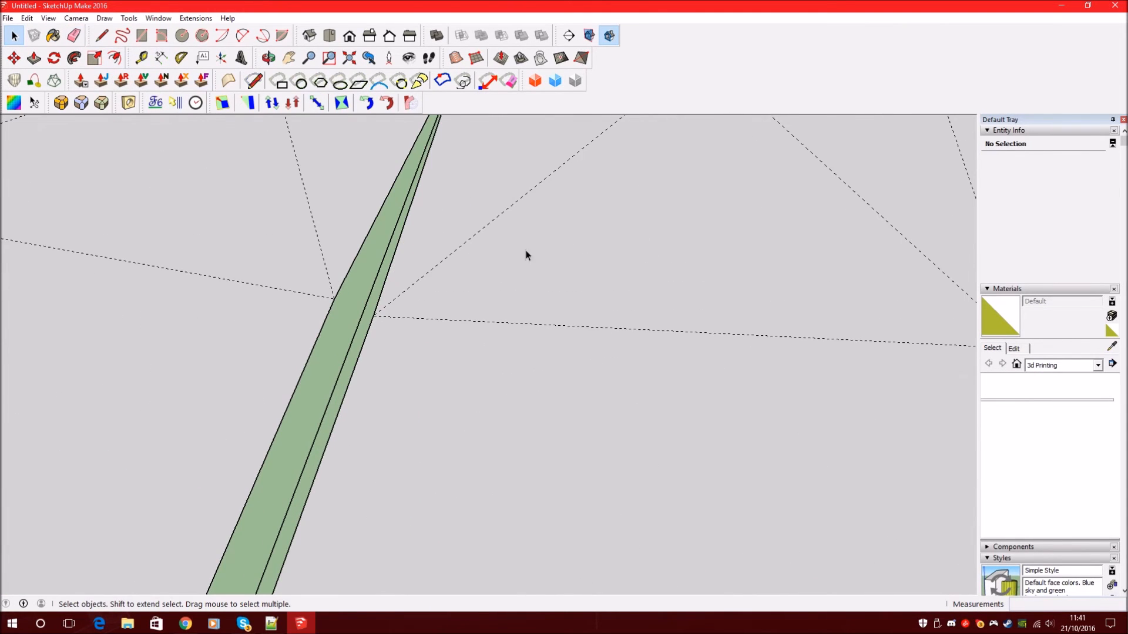
{"action": "left_click", "coordinate": [20, 66]}
{"action": "scroll", "coordinate": [378, 317], "scroll_direction": "down", "scroll_amount": 5}
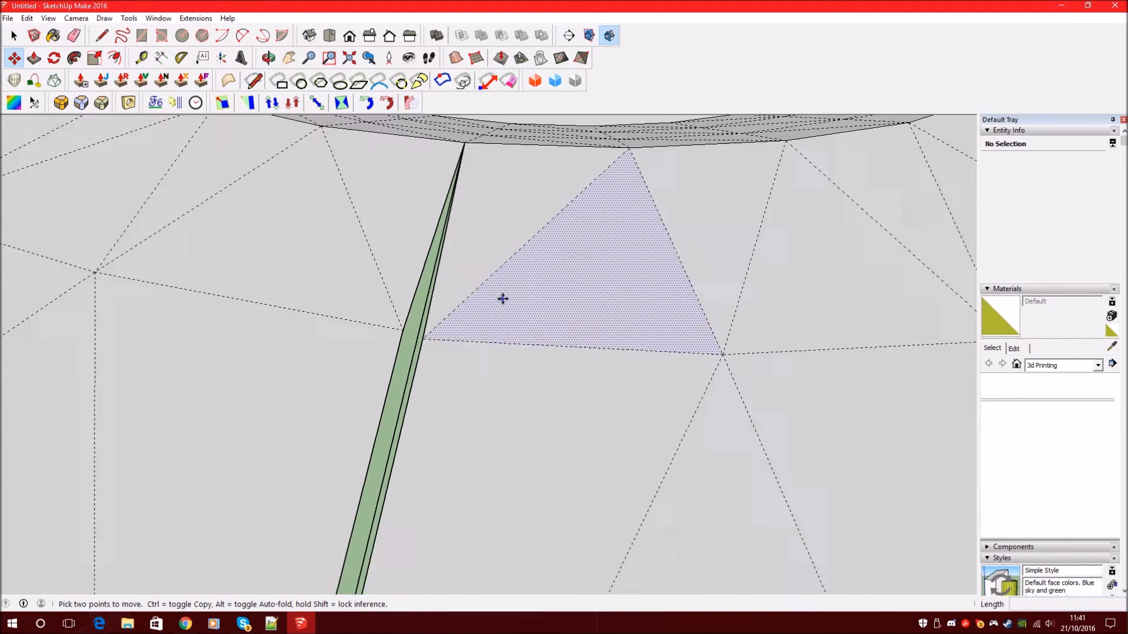
{"action": "scroll", "coordinate": [502, 299], "scroll_direction": "down", "scroll_amount": 2}
{"action": "left_click", "coordinate": [447, 330]}
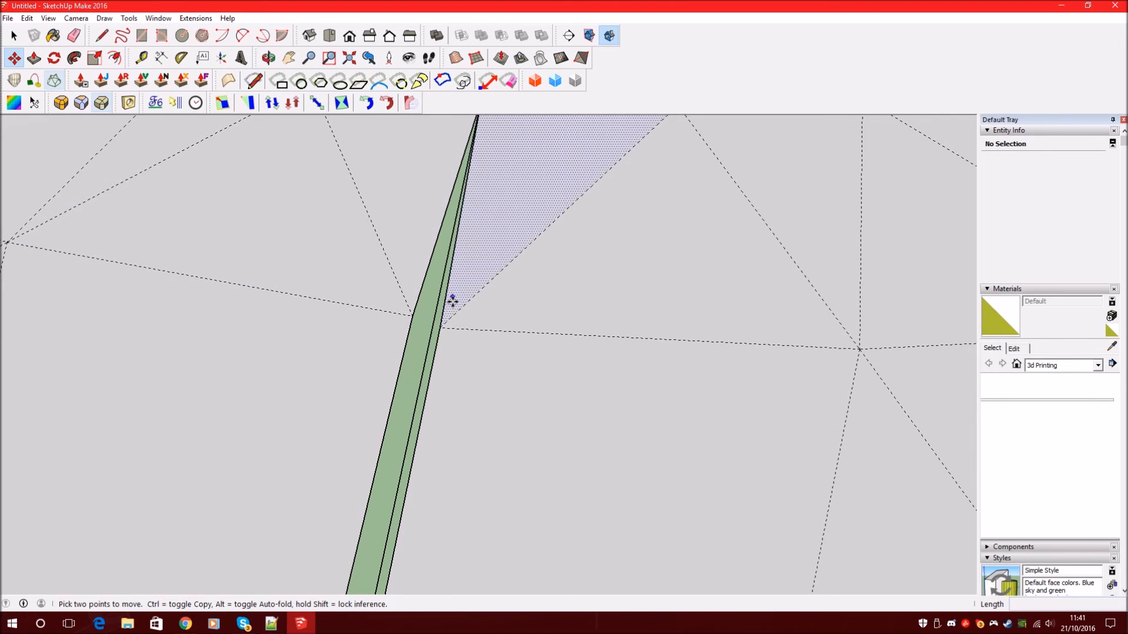
{"action": "left_click", "coordinate": [445, 327]}
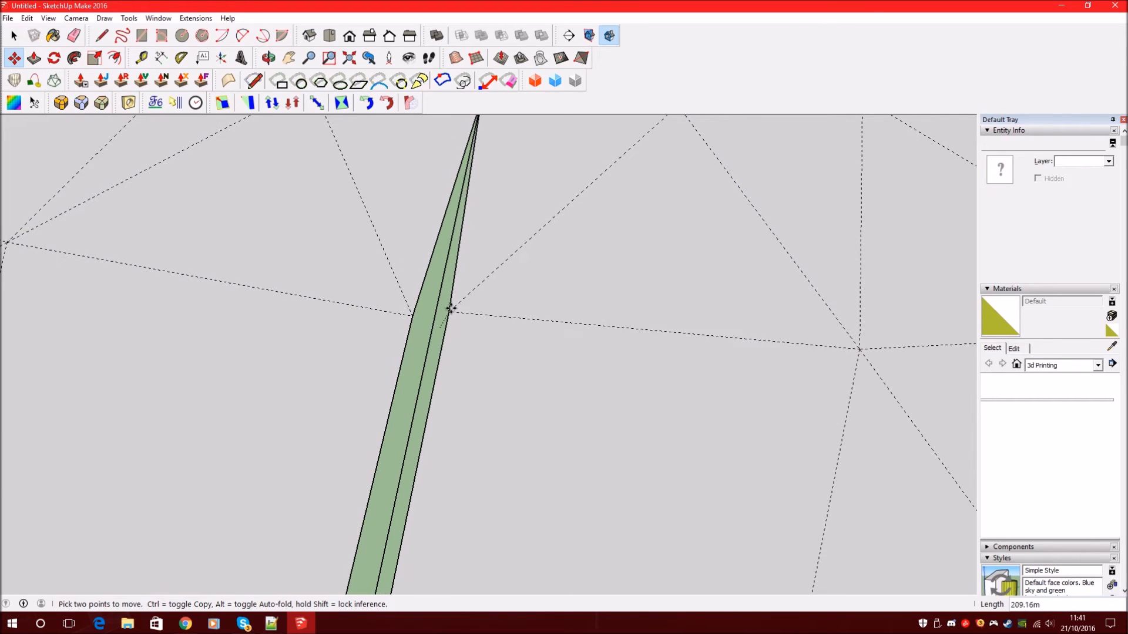
{"action": "left_click", "coordinate": [411, 318]}
{"action": "scroll", "coordinate": [497, 203], "scroll_direction": "down", "scroll_amount": 3}
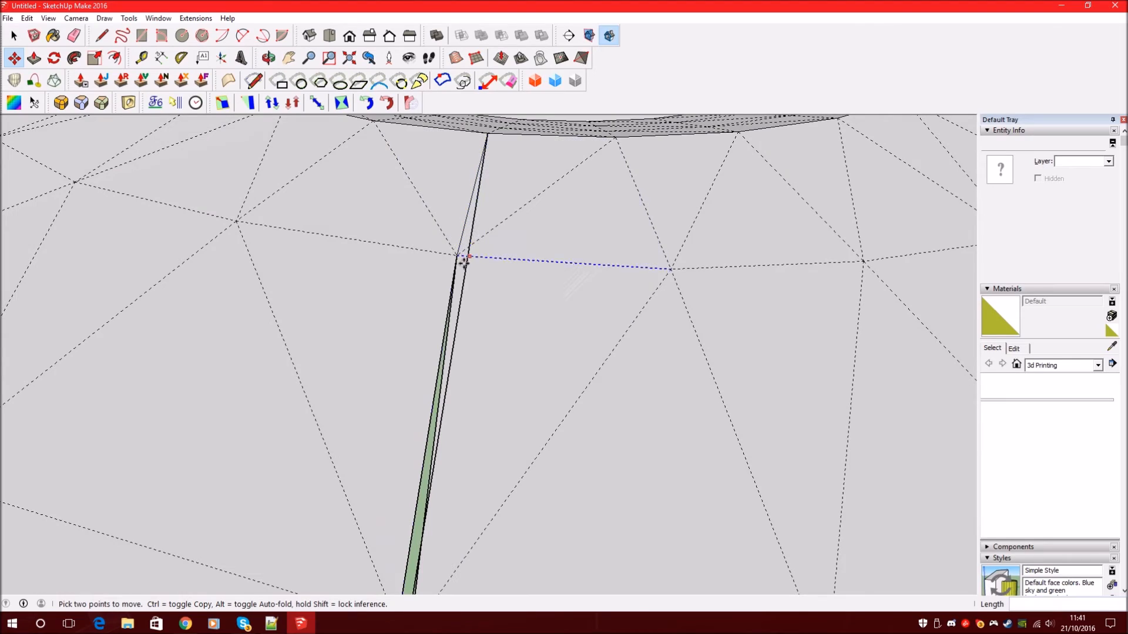
- Move the next two terrain vertices along the open seam onto the facing vertices of the neighbouring section
{"action": "scroll", "coordinate": [474, 280], "scroll_direction": "up", "scroll_amount": 3}
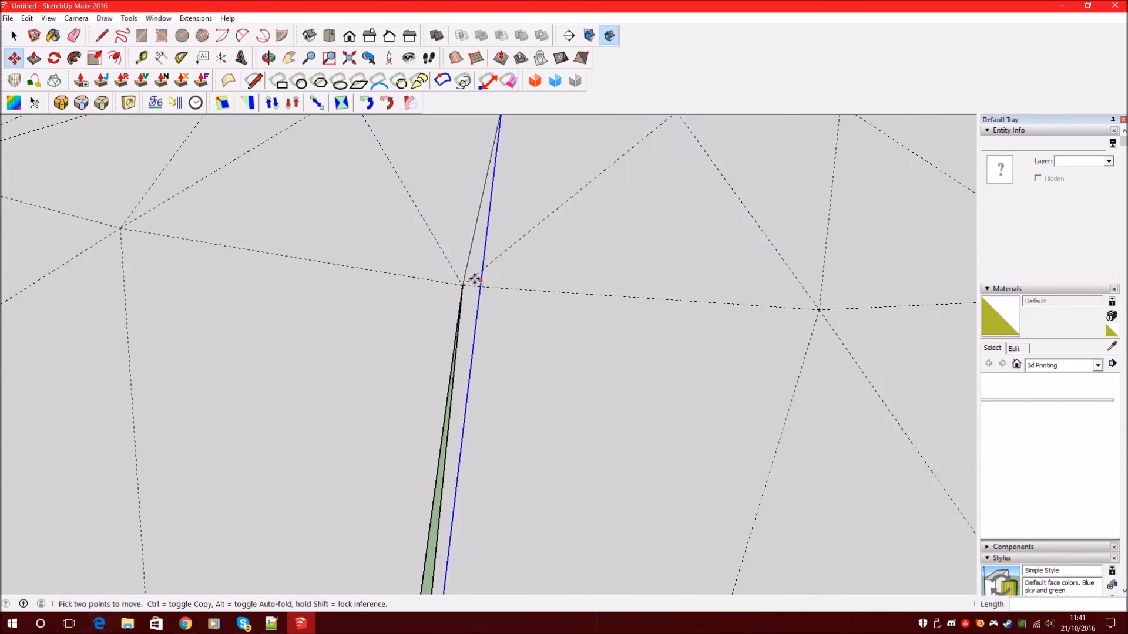
{"action": "left_click", "coordinate": [456, 290]}
{"action": "left_click", "coordinate": [435, 264]}
{"action": "scroll", "coordinate": [470, 279], "scroll_direction": "down", "scroll_amount": 5}
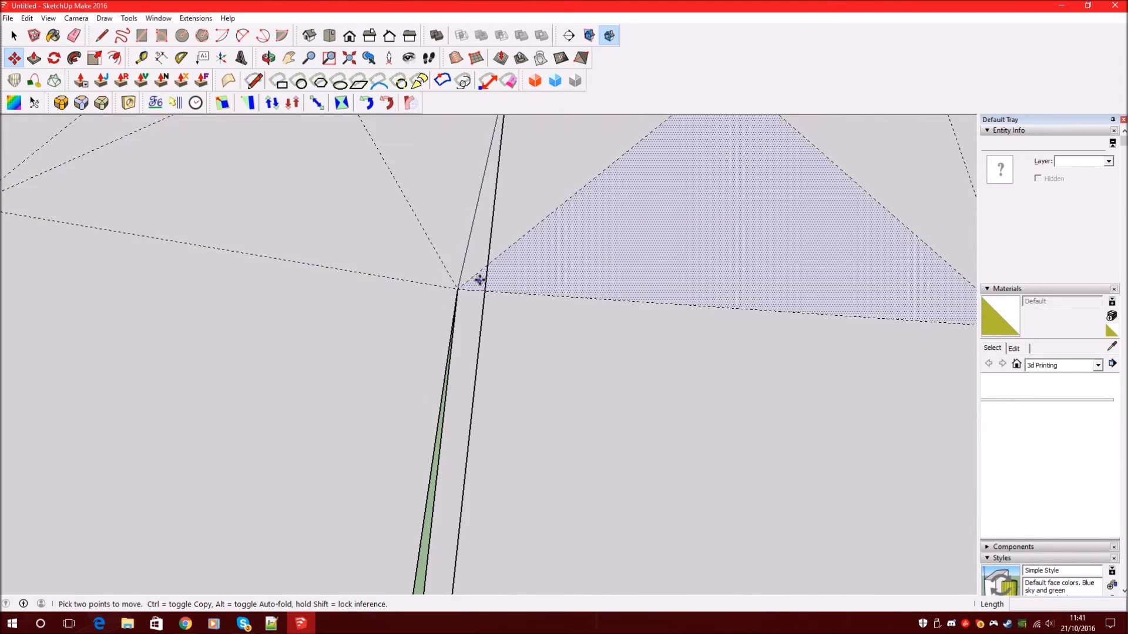
{"action": "scroll", "coordinate": [440, 320], "scroll_direction": "up", "scroll_amount": 5}
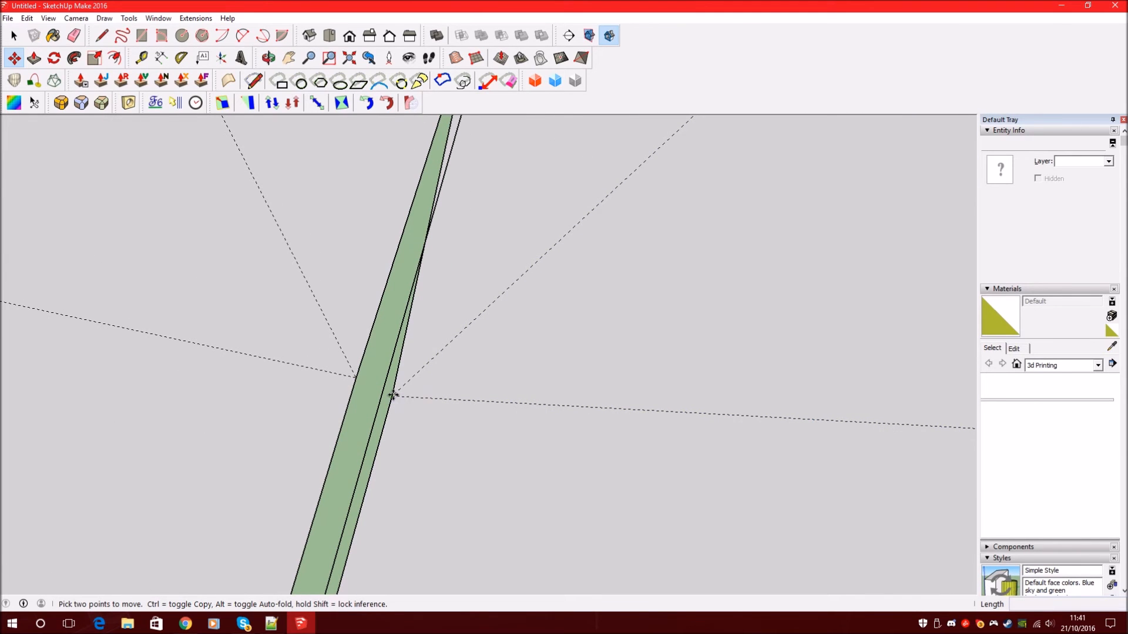
{"action": "left_click", "coordinate": [392, 395]}
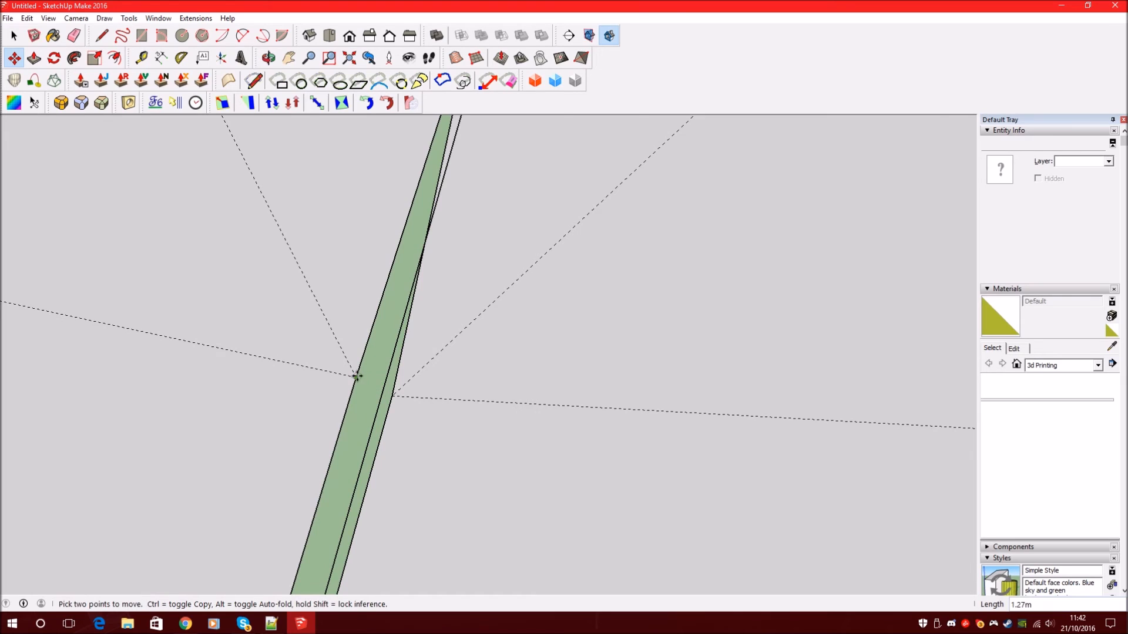
{"action": "left_click", "coordinate": [392, 395]}
{"action": "scroll", "coordinate": [452, 232], "scroll_direction": "down", "scroll_amount": 9}
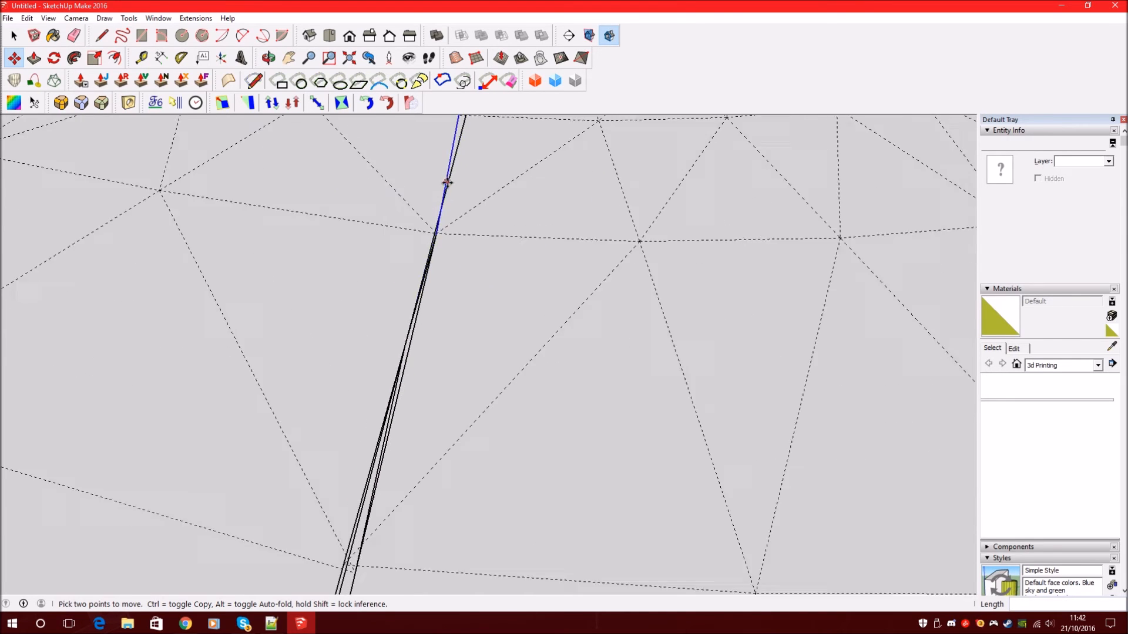
- Move the following vertex farther out along the seam onto its counterpart on the neighbouring terrain section
{"action": "scroll", "coordinate": [390, 416], "scroll_direction": "up", "scroll_amount": 6}
{"action": "left_click", "coordinate": [391, 424]}
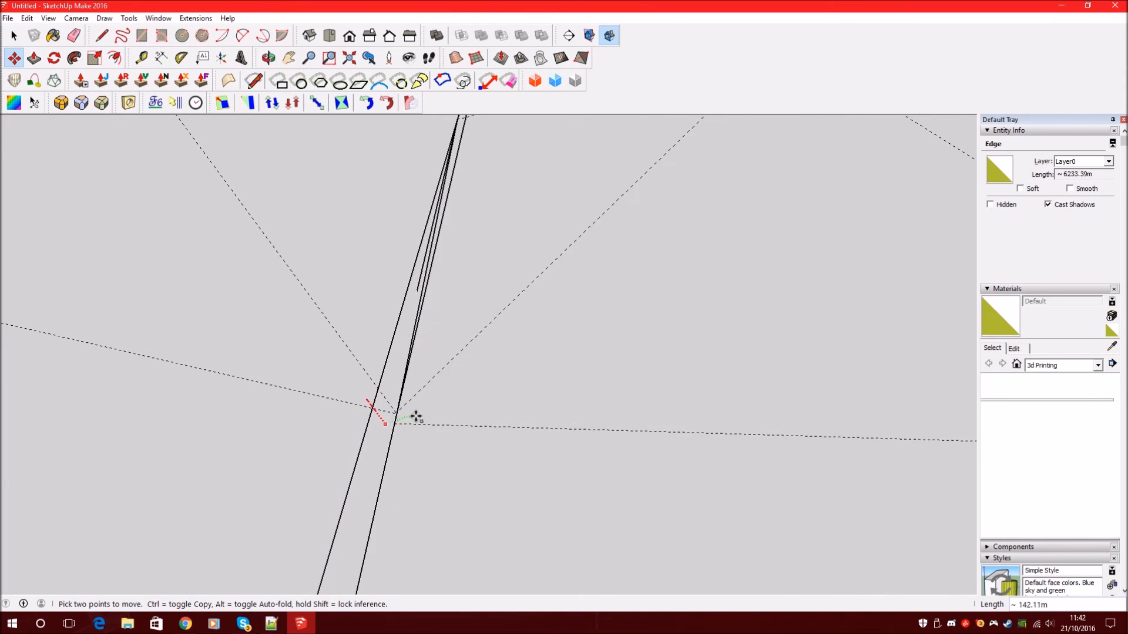
{"action": "left_click", "coordinate": [397, 413]}
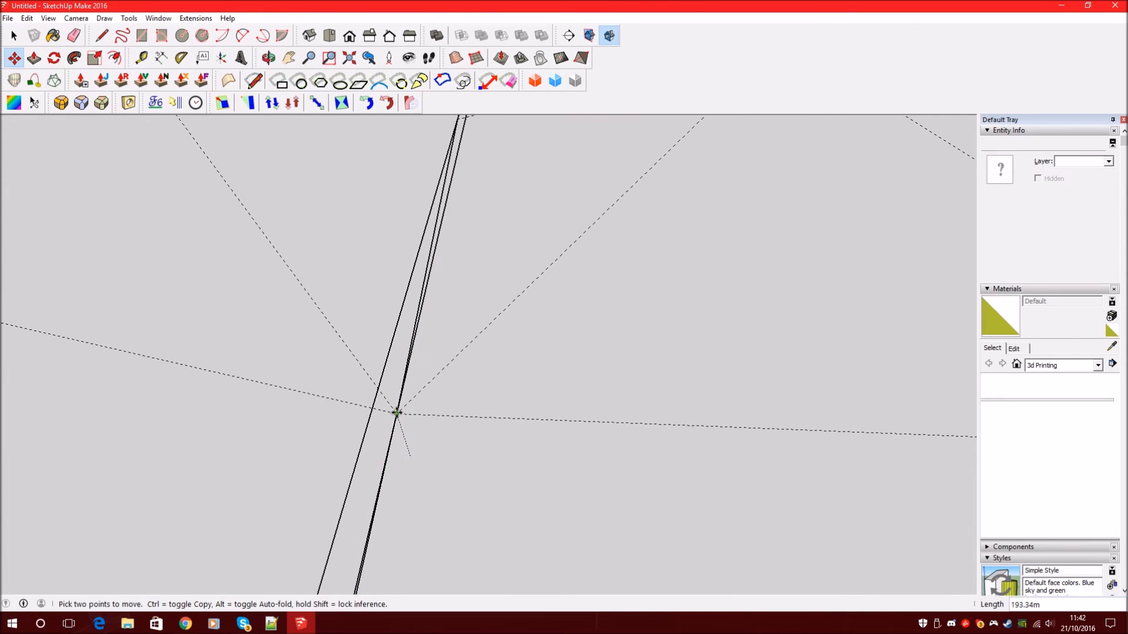
{"action": "scroll", "coordinate": [432, 395], "scroll_direction": "down", "scroll_amount": 2}
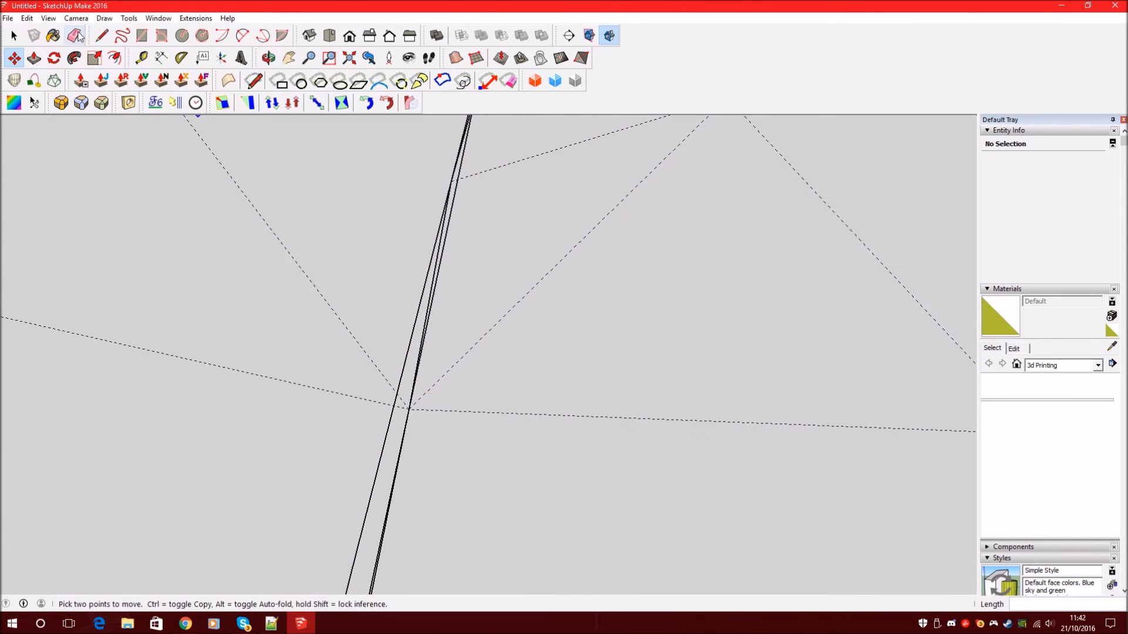
- Erase the leftover duplicate edge along the closed part of the seam
{"action": "left_click", "coordinate": [75, 36]}
{"action": "scroll", "coordinate": [453, 390], "scroll_direction": "down", "scroll_amount": 3}
{"action": "left_click_drag", "start_coordinate": [446, 291], "coordinate": [470, 305]}
{"action": "key", "text": "l"}
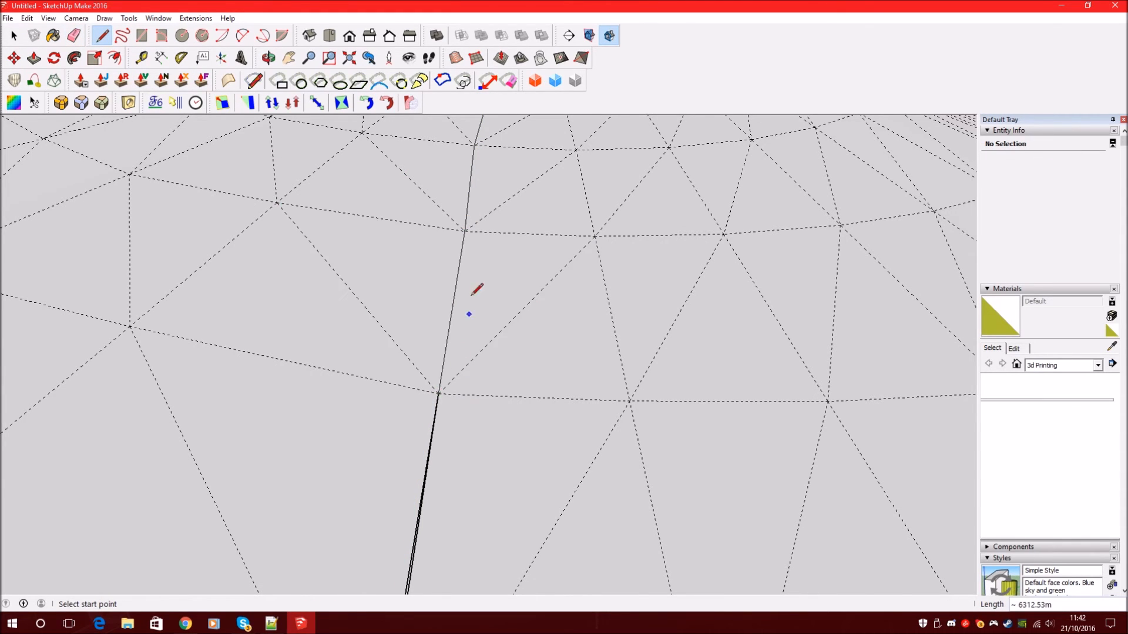
{"action": "scroll", "coordinate": [464, 305], "scroll_direction": "down", "scroll_amount": 5}
{"action": "left_click", "coordinate": [13, 37]}
{"action": "scroll", "coordinate": [417, 395], "scroll_direction": "up", "scroll_amount": 6}
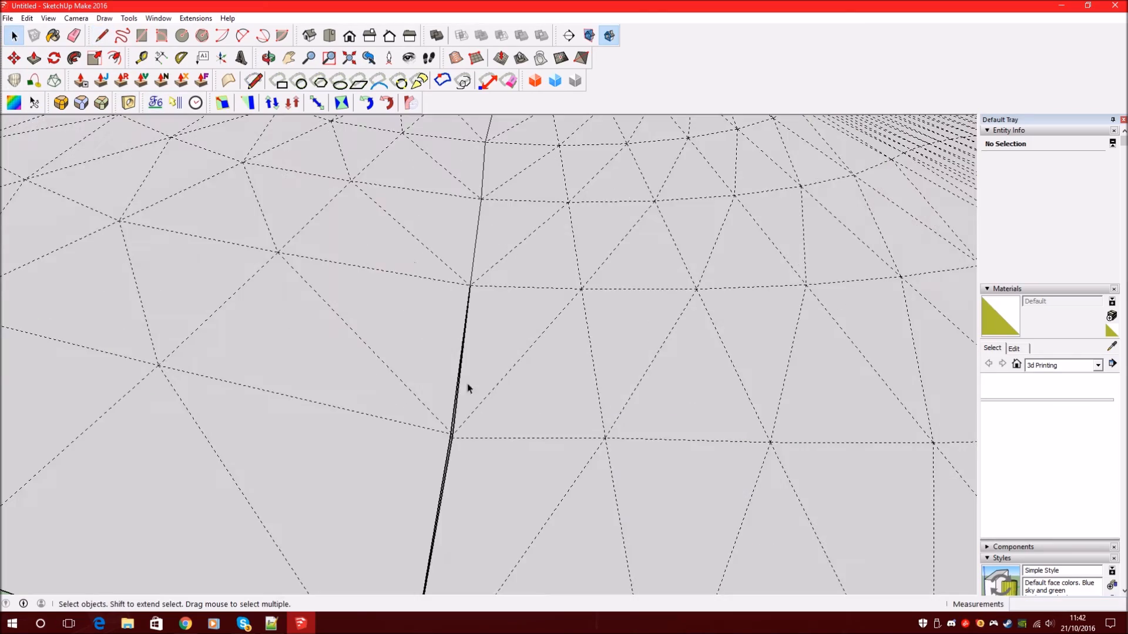
- Move the next mismatched seam vertex onto the neighbouring section's vertex, working from the underside of the terrain
{"action": "middle_click_drag", "start_coordinate": [438, 413], "coordinate": [509, 169]}
{"action": "left_click", "coordinate": [13, 58]}
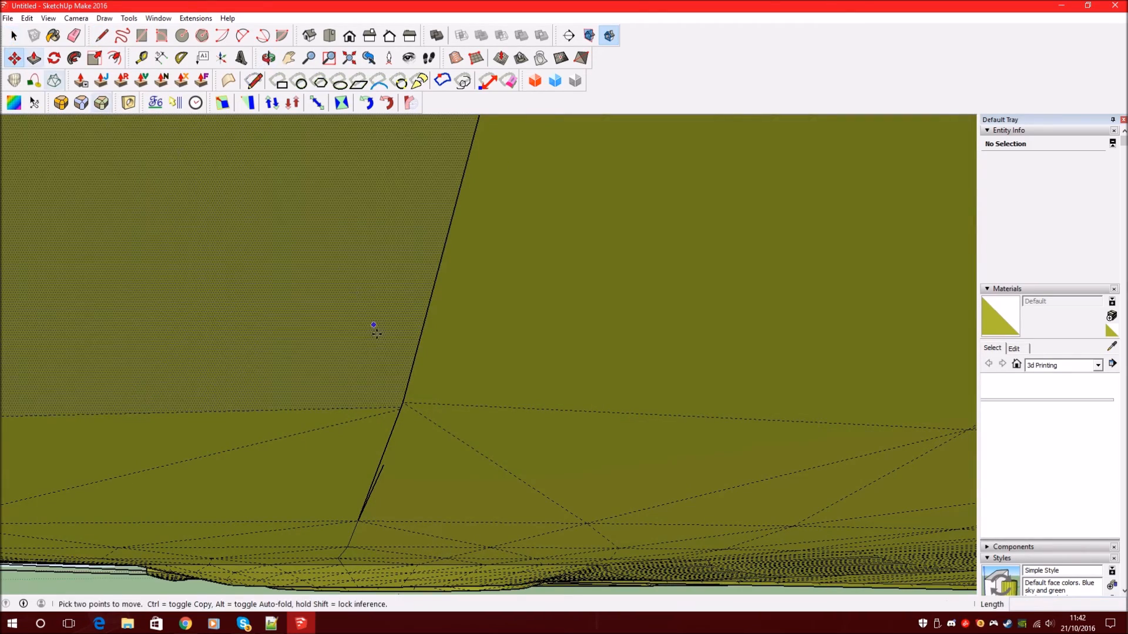
{"action": "left_click", "coordinate": [405, 402]}
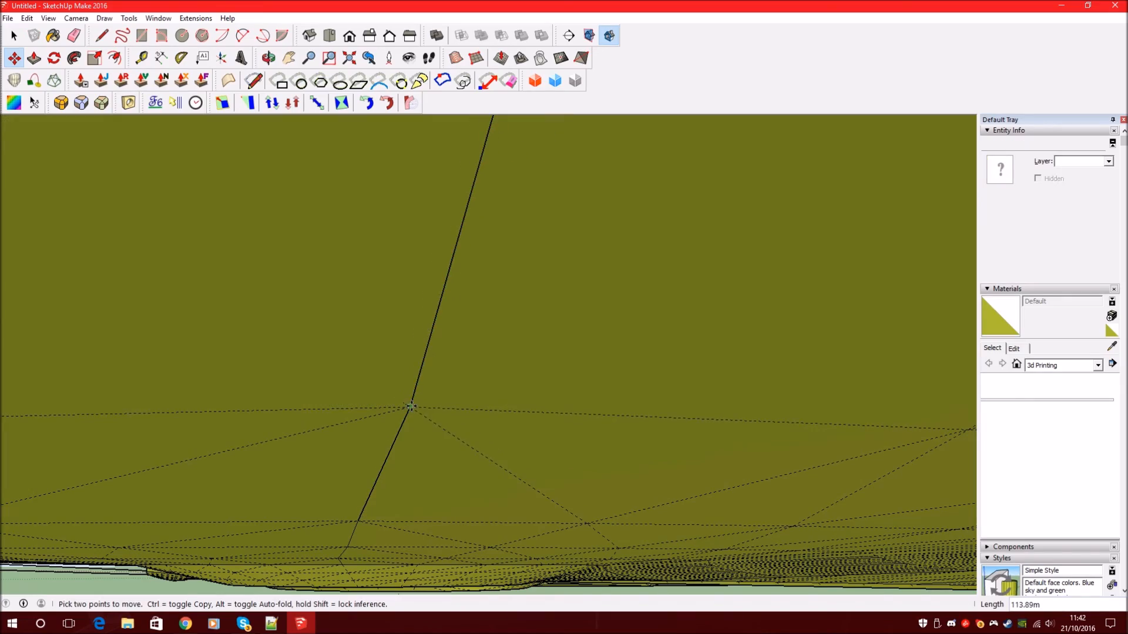
- Examine the closed seam and the surrounding terrain sections for remaining gaps out to the large circle
{"action": "middle_click_drag", "start_coordinate": [485, 367], "coordinate": [470, 438]}
{"action": "scroll", "coordinate": [436, 329], "scroll_direction": "down", "scroll_amount": 6}
{"action": "middle_click_drag", "start_coordinate": [449, 204], "coordinate": [375, 303]}
{"action": "scroll", "coordinate": [408, 352], "scroll_direction": "up", "scroll_amount": 3}
{"action": "scroll", "coordinate": [599, 290], "scroll_direction": "down", "scroll_amount": 6}
{"action": "scroll", "coordinate": [763, 315], "scroll_direction": "down", "scroll_amount": 2}
{"action": "middle_click_drag", "start_coordinate": [763, 315], "coordinate": [311, 274]}
{"action": "scroll", "coordinate": [397, 284], "scroll_direction": "down", "scroll_amount": 2}
{"action": "scroll", "coordinate": [327, 428], "scroll_direction": "up", "scroll_amount": 3}
{"action": "key", "text": "m"}
{"action": "scroll", "coordinate": [317, 410], "scroll_direction": "down", "scroll_amount": 6}
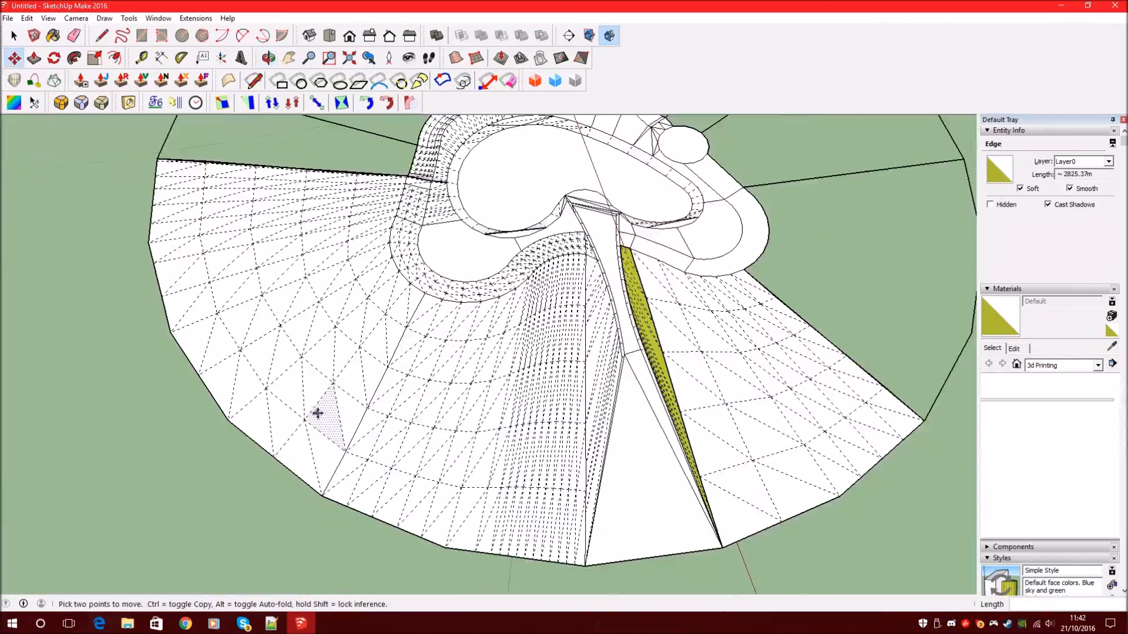
{"action": "scroll", "coordinate": [482, 463], "scroll_direction": "up", "scroll_amount": 5}
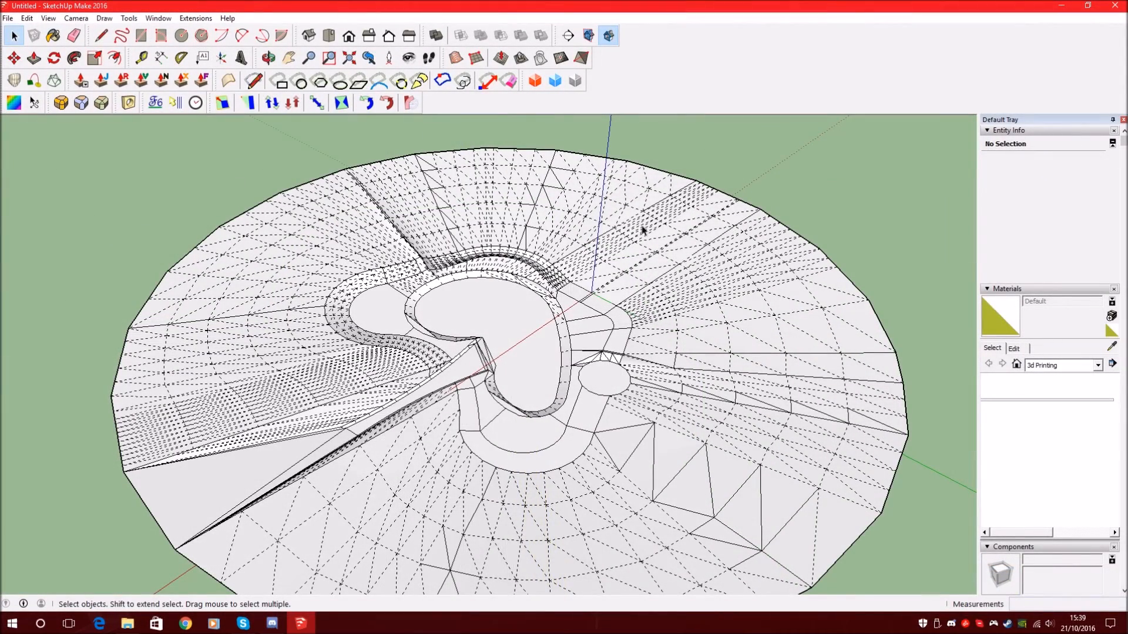
- Draw a circle with a radius of about 7592 m outside the terrain and reverse its face
{"action": "scroll", "coordinate": [702, 288], "scroll_direction": "down", "scroll_amount": 3}
{"action": "scroll", "coordinate": [216, 268], "scroll_direction": "up", "scroll_amount": 3}
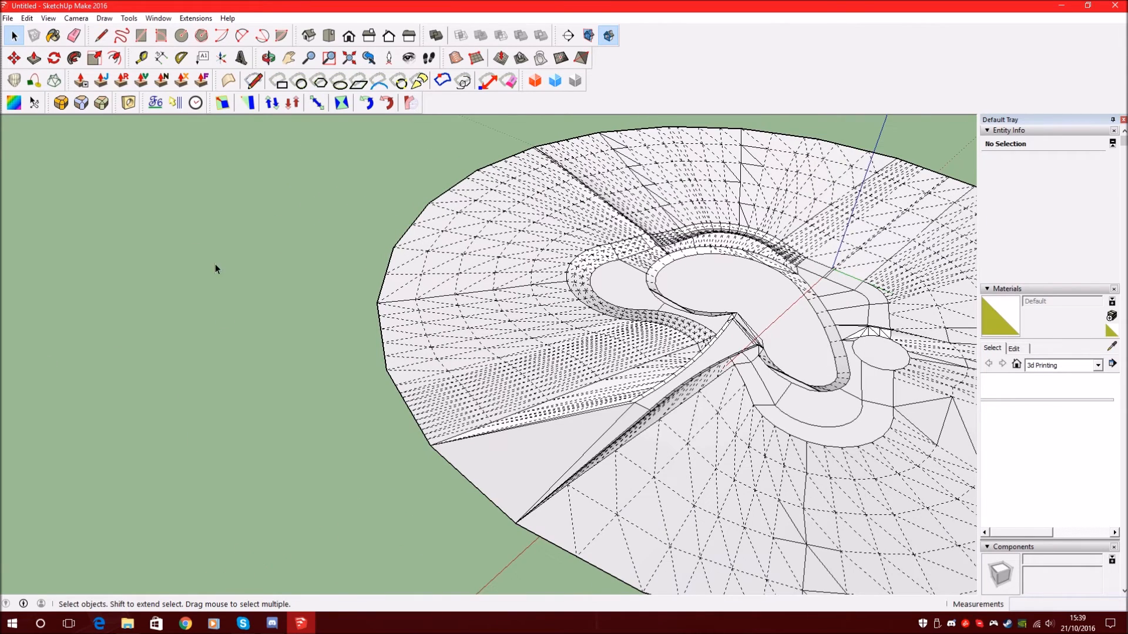
{"action": "left_click", "coordinate": [183, 36]}
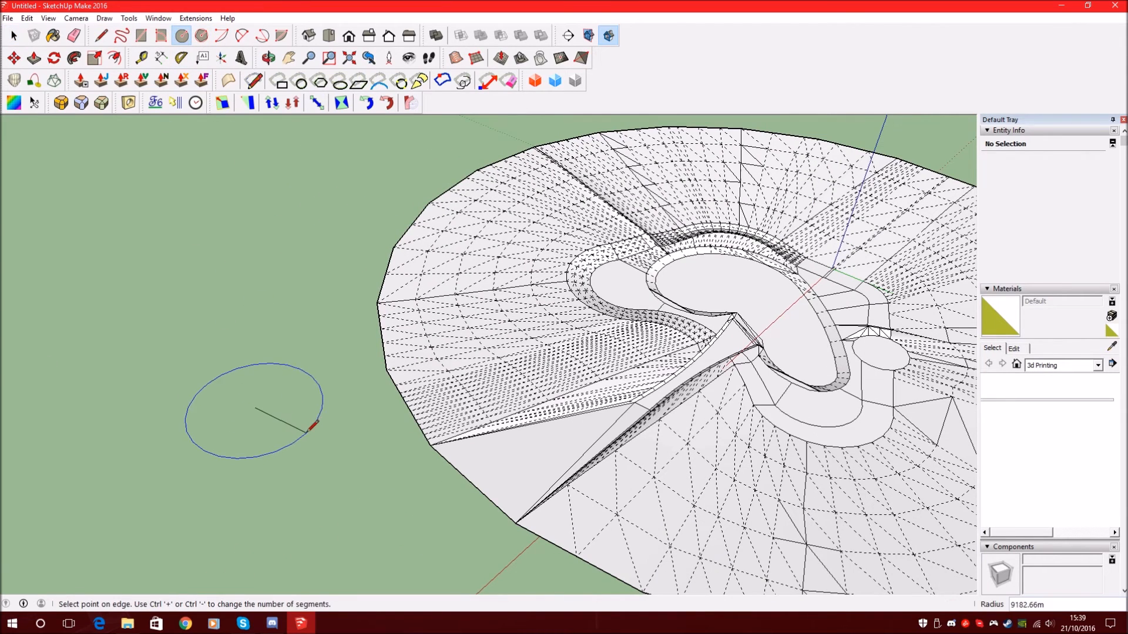
{"action": "left_click", "coordinate": [296, 429]}
{"action": "left_click", "coordinate": [12, 35]}
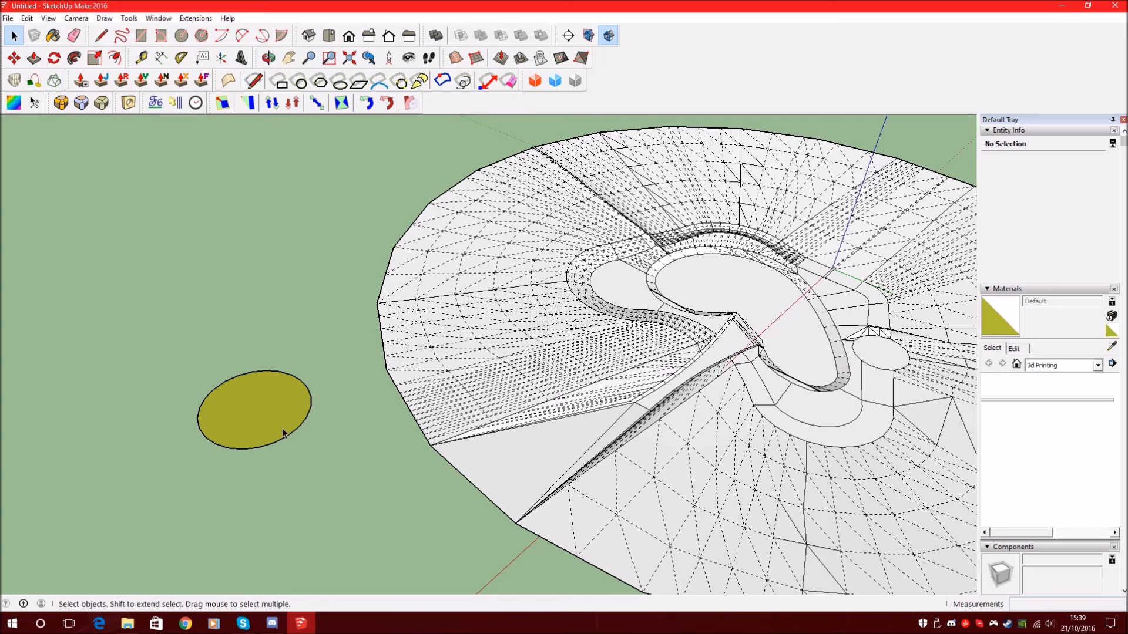
{"action": "right_click", "coordinate": [248, 407]}
{"action": "left_click", "coordinate": [294, 286]}
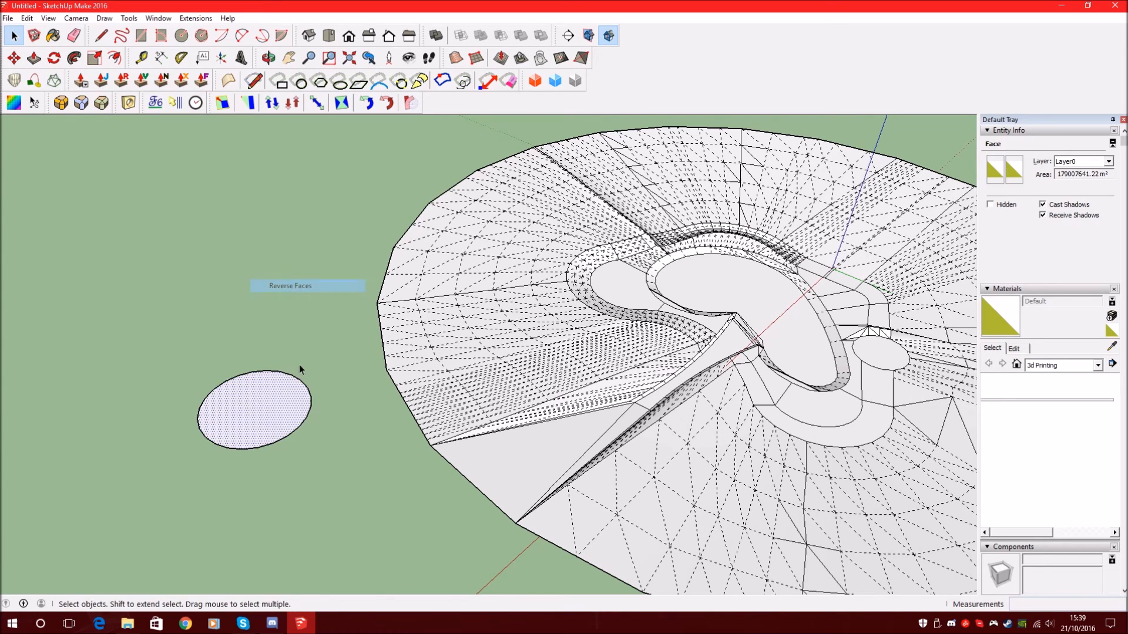
- Set the new circle to 12 segments and push/pull its face up about 11091 m
{"action": "left_click", "coordinate": [311, 398]}
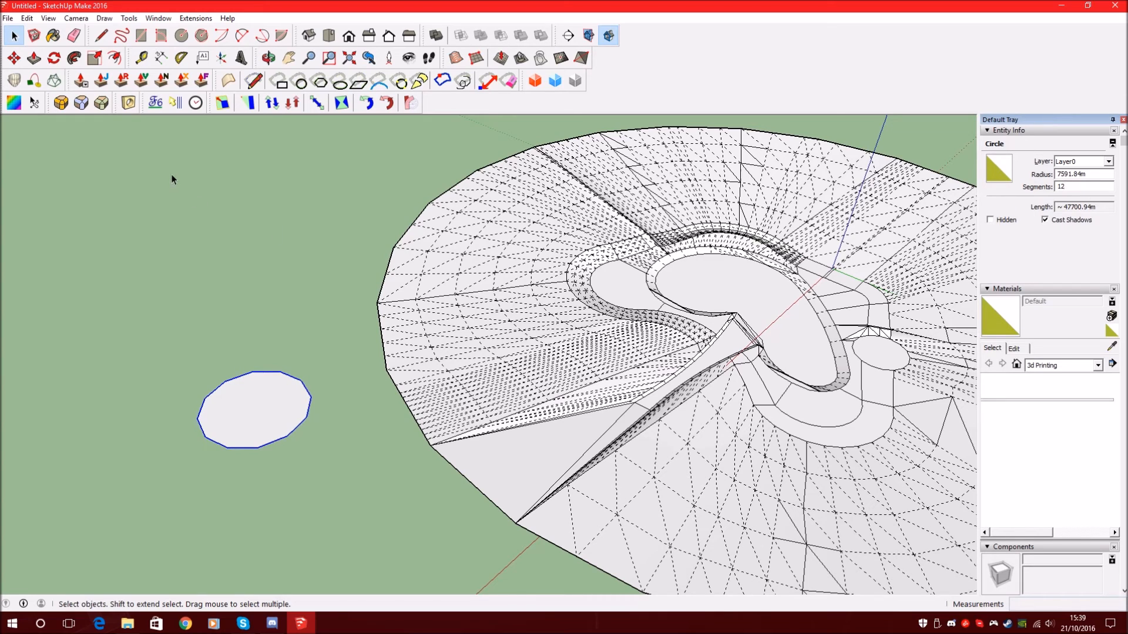
{"action": "left_click", "coordinate": [33, 59]}
{"action": "left_click_drag", "start_coordinate": [261, 409], "coordinate": [257, 361]}
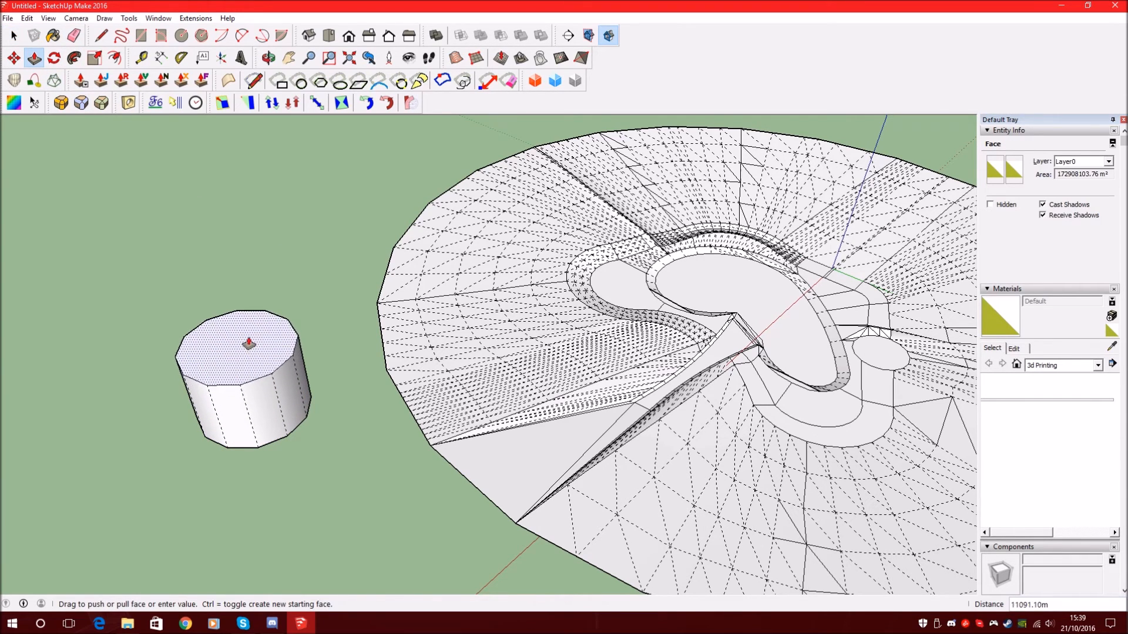
- Offset the drum's top face inward and move the inner face straight up to form a sloped shoulder
{"action": "key", "text": "f"}
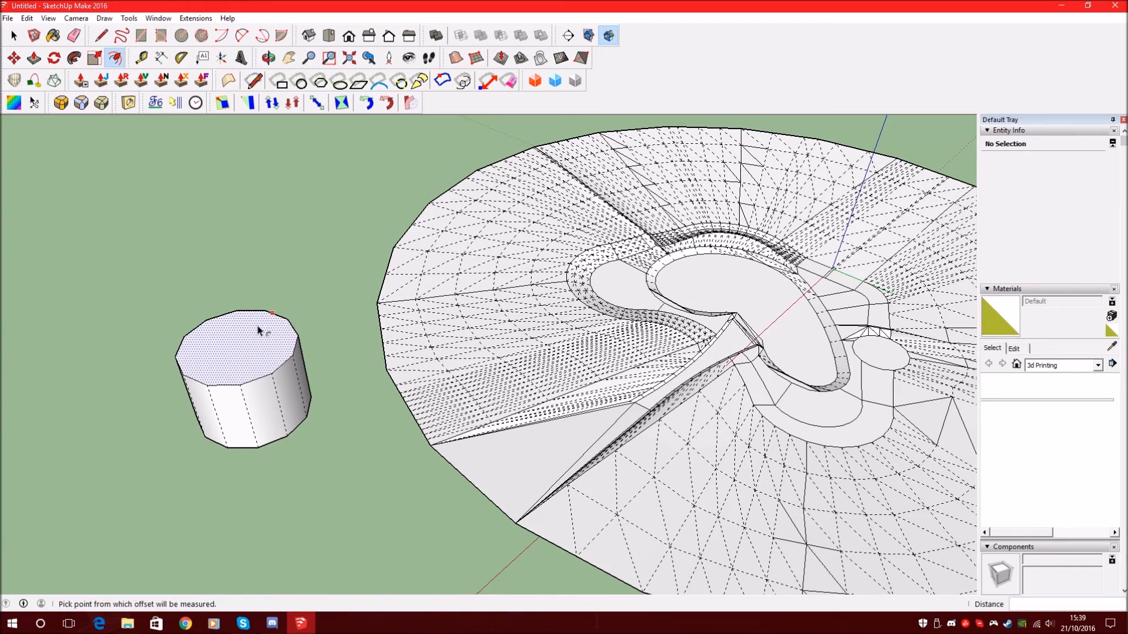
{"action": "left_click", "coordinate": [264, 319]}
{"action": "scroll", "coordinate": [222, 368], "scroll_direction": "up", "scroll_amount": 5}
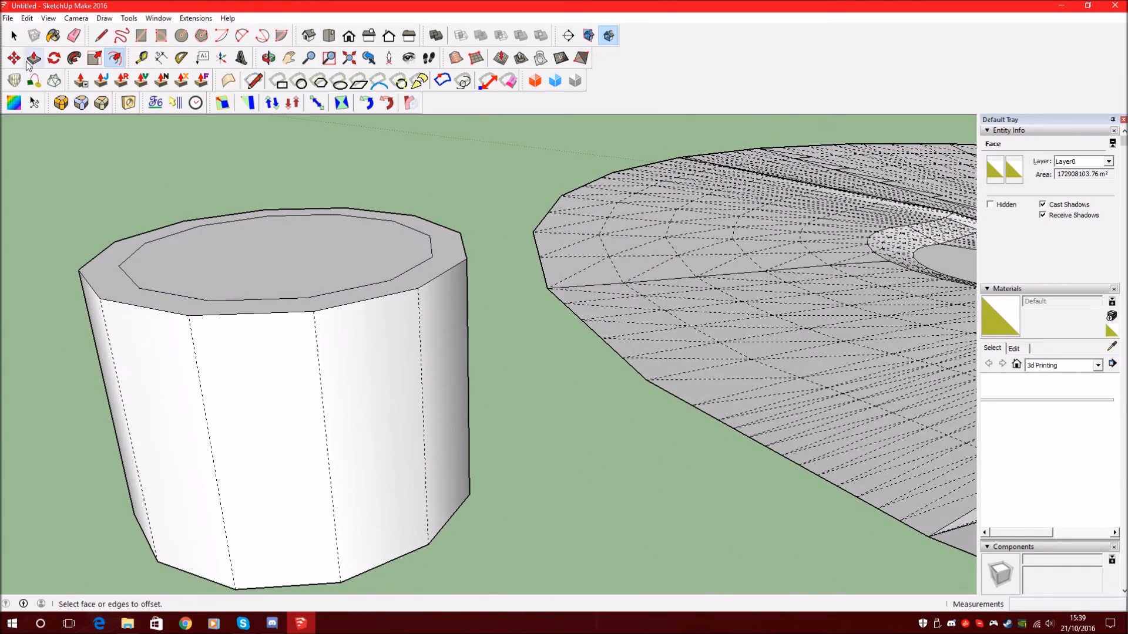
{"action": "left_click", "coordinate": [14, 37]}
{"action": "left_click", "coordinate": [240, 241]}
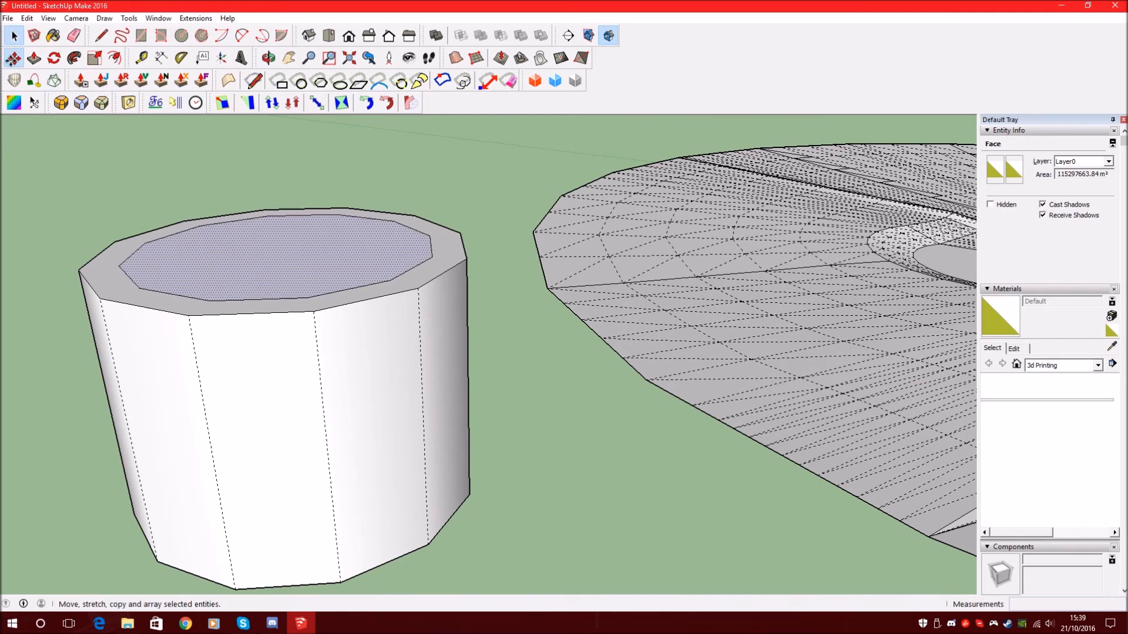
{"action": "left_click", "coordinate": [256, 251]}
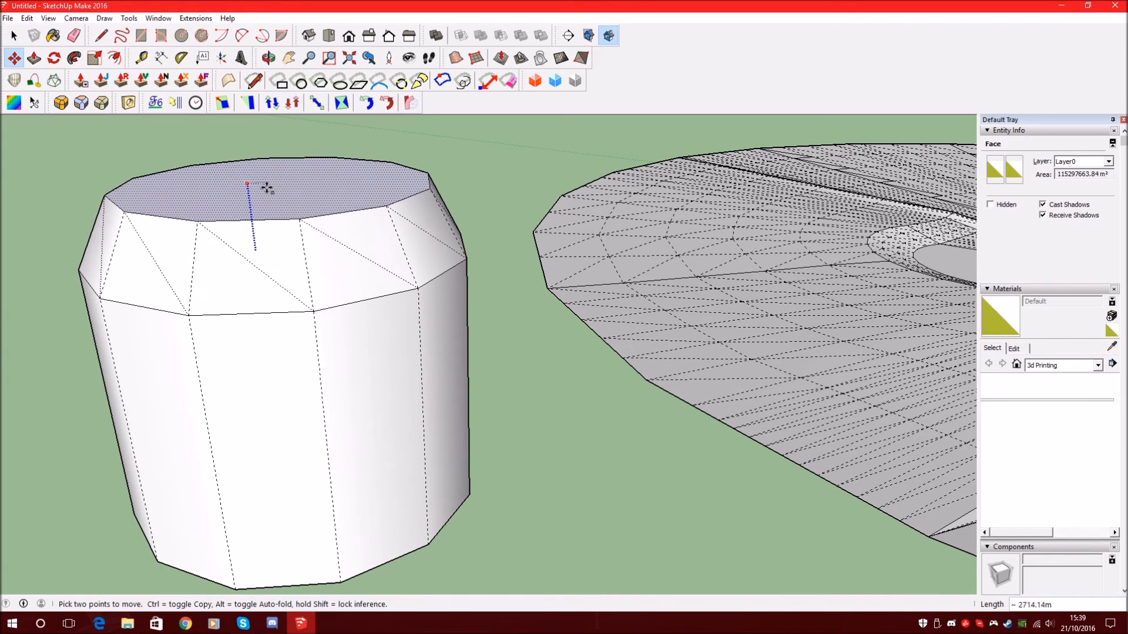
{"action": "left_click", "coordinate": [252, 196]}
- Offset the raised top face inward about 1944 m and move the new inner face up for a second slope
{"action": "left_click", "coordinate": [115, 57]}
{"action": "left_click", "coordinate": [202, 183]}
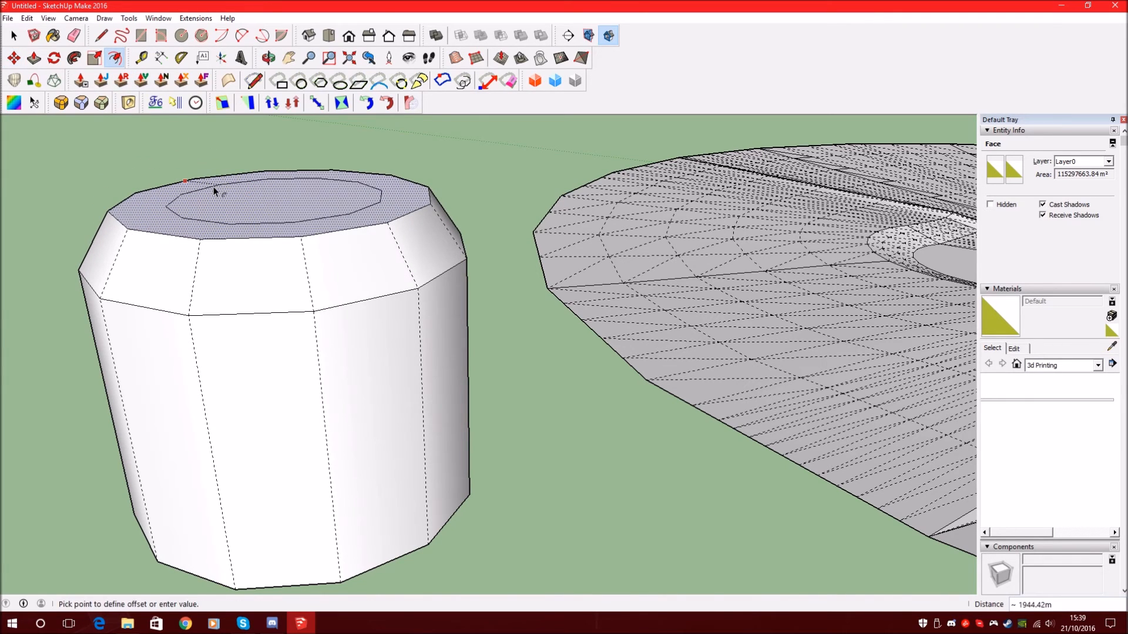
{"action": "left_click", "coordinate": [214, 187]}
{"action": "key", "text": "m"}
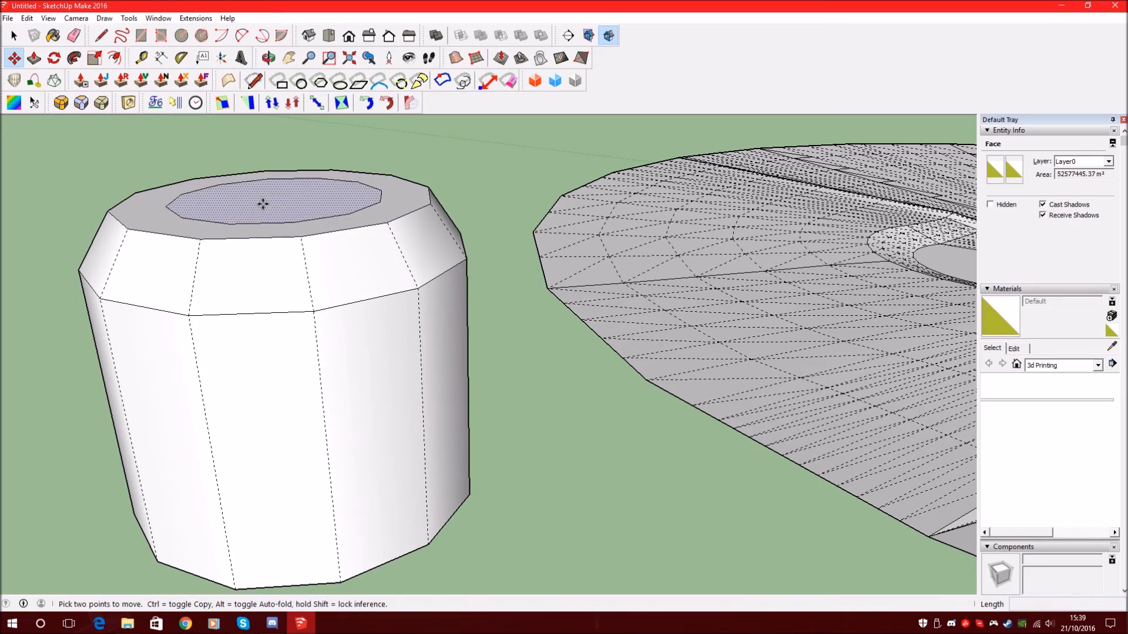
{"action": "left_click", "coordinate": [263, 204]}
{"action": "left_click", "coordinate": [265, 177]}
{"action": "mouse_move", "coordinate": [333, 315]}
{"action": "middle_mouse_down"}
{"action": "mouse_move", "coordinate": [384, 214]}
{"action": "mouse_move", "coordinate": [327, 231]}
{"action": "mouse_move", "coordinate": [347, 209]}
{"action": "mouse_move", "coordinate": [481, 245]}
{"action": "mouse_move", "coordinate": [252, 302]}
{"action": "middle_mouse_up"}
{"action": "scroll", "coordinate": [252, 302], "scroll_direction": "down", "scroll_amount": 2}
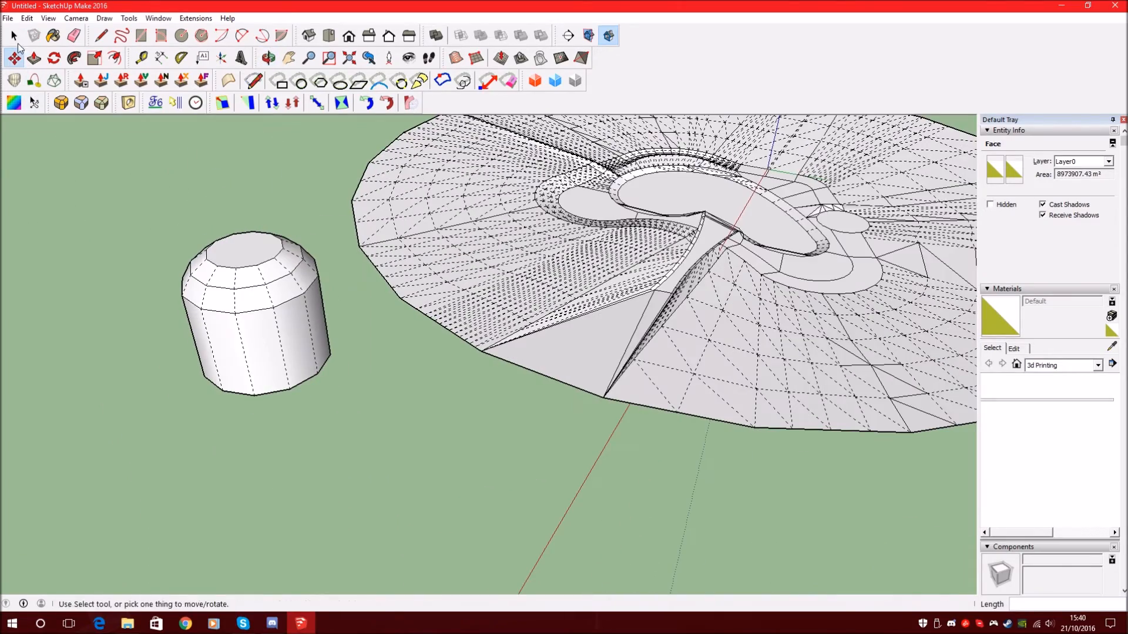
{"action": "left_click", "coordinate": [14, 37]}
{"action": "middle_click_drag", "start_coordinate": [338, 240], "coordinate": [278, 282]}
{"action": "left_click_drag", "start_coordinate": [305, 367], "coordinate": [159, 221]}
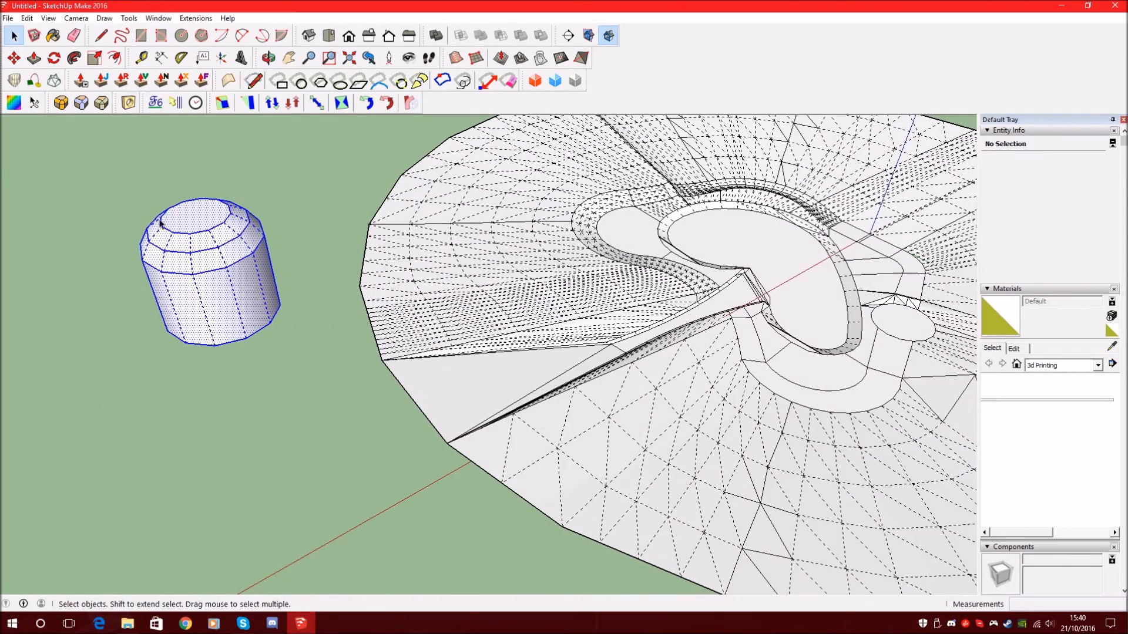
{"action": "middle_click_drag", "start_coordinate": [220, 248], "coordinate": [221, 214]}
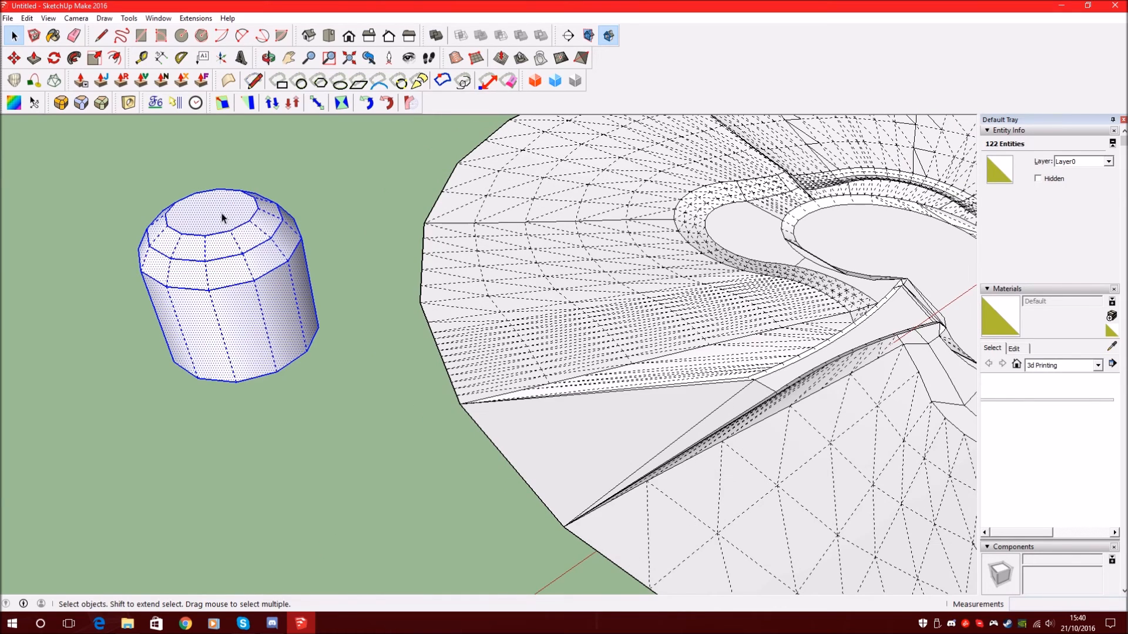
{"action": "right_click", "coordinate": [221, 213]}
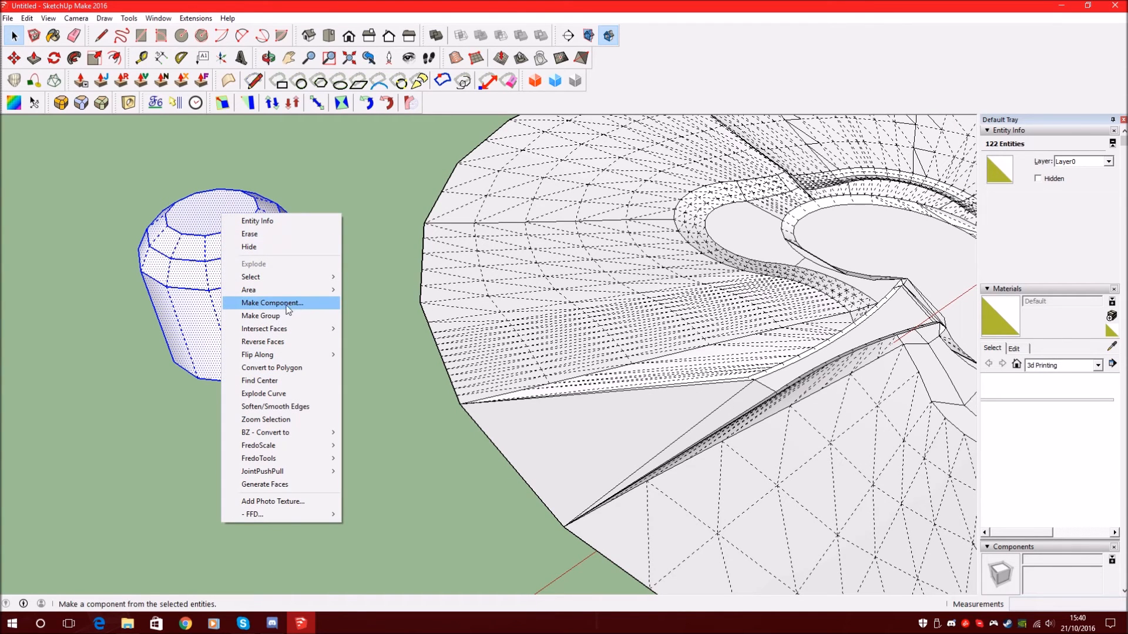
{"action": "left_click", "coordinate": [71, 184]}
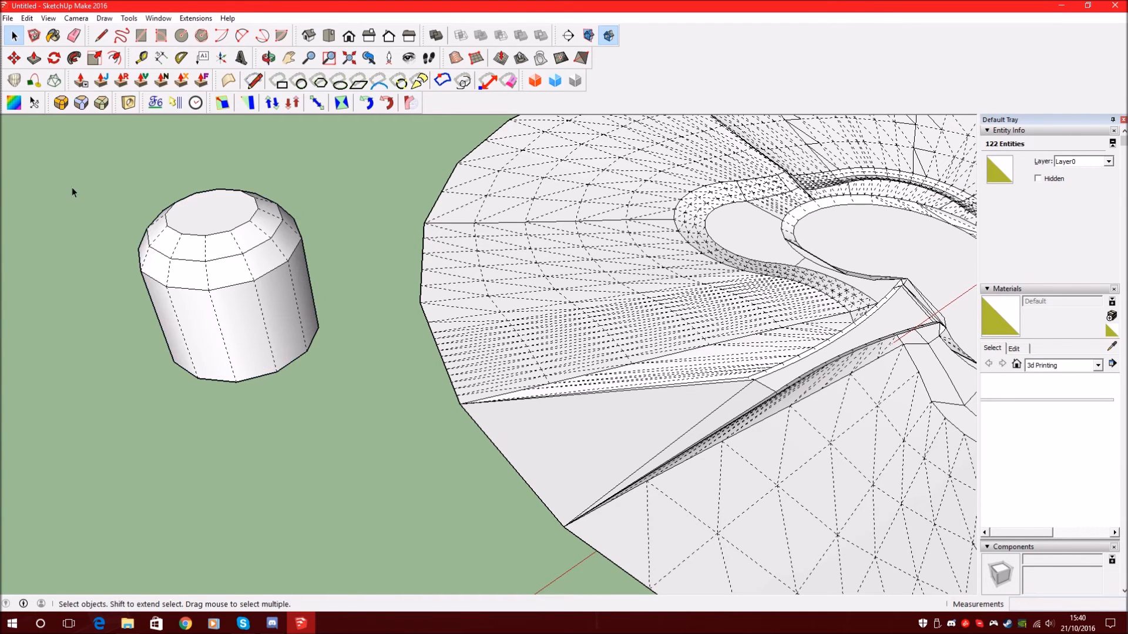
- Select the whole stepped drum and make it a component named mountain
{"action": "left_click_drag", "start_coordinate": [89, 152], "coordinate": [90, 152]}
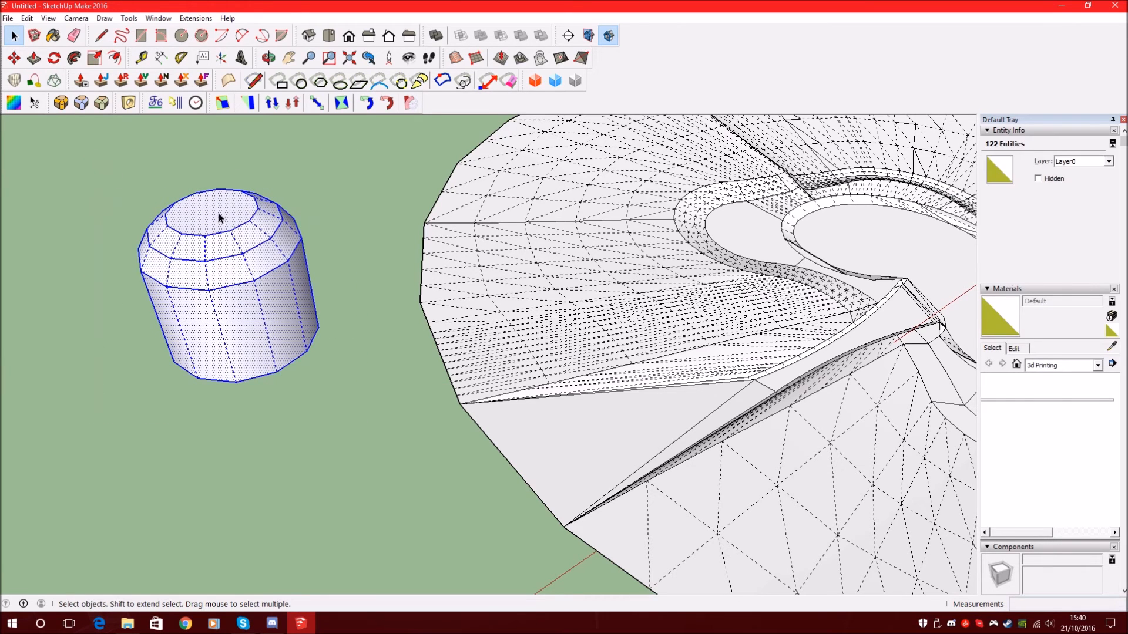
{"action": "right_click", "coordinate": [219, 213]}
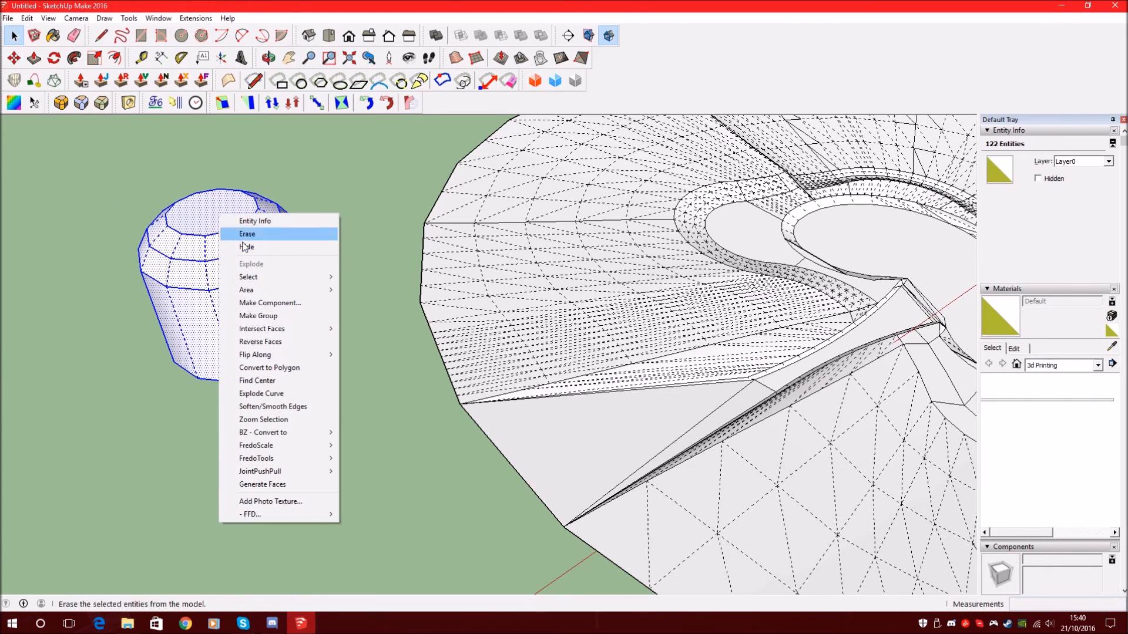
{"action": "left_click", "coordinate": [301, 303]}
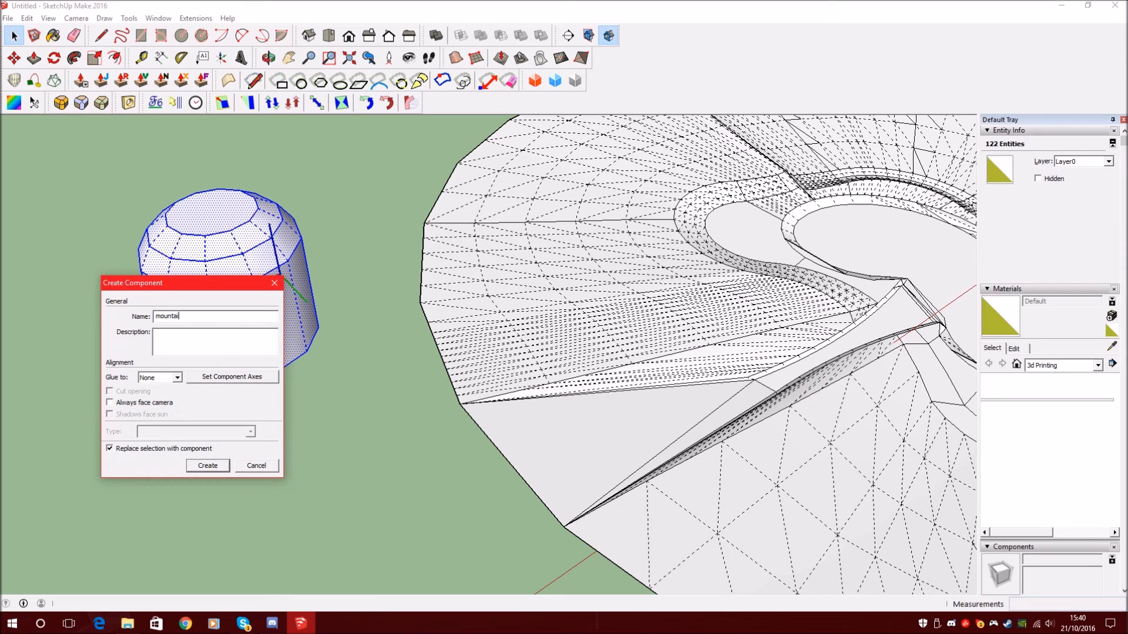
{"action": "key", "text": "Return"}
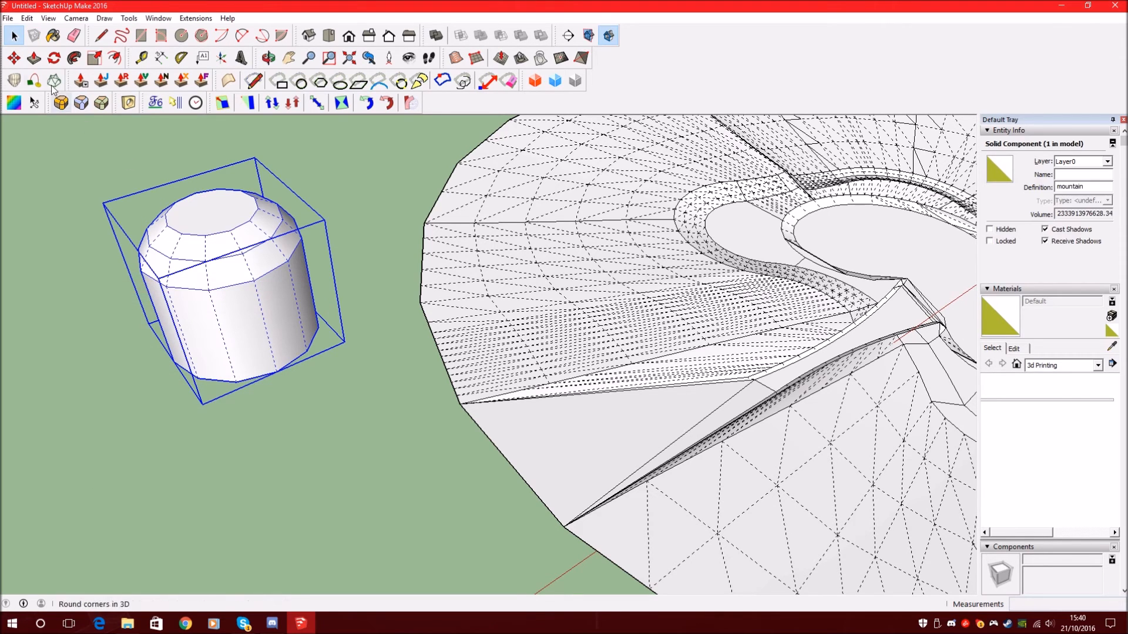
- Move the mountain component about 44738 m from the open ground onto the terrain beside the track
{"action": "left_click", "coordinate": [287, 355]}
{"action": "scroll", "coordinate": [338, 331], "scroll_direction": "down", "scroll_amount": 3}
{"action": "middle_click_drag", "start_coordinate": [424, 336], "coordinate": [394, 311]}
{"action": "scroll", "coordinate": [391, 310], "scroll_direction": "up", "scroll_amount": 3}
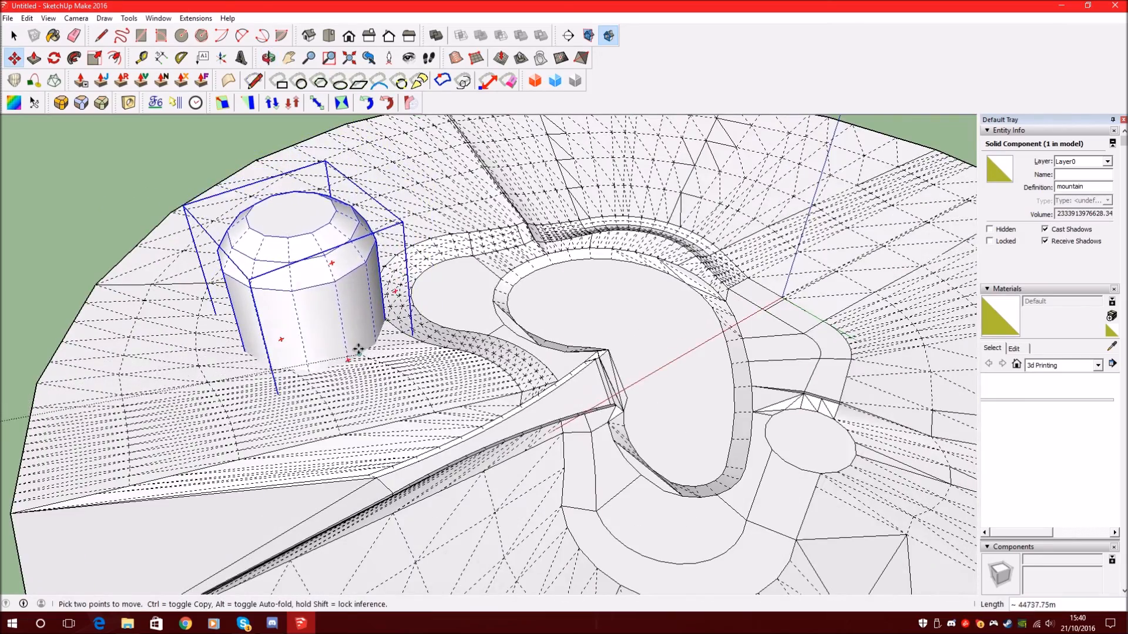
- Copy the mountain to the far side of the terrain, across the track from the original
{"action": "key", "text": "ctrl"}
{"action": "left_click", "coordinate": [320, 362]}
{"action": "scroll", "coordinate": [664, 293], "scroll_direction": "down", "scroll_amount": 3}
{"action": "middle_click_drag", "start_coordinate": [760, 266], "coordinate": [639, 277], "text": "shift"}
{"action": "scroll", "coordinate": [646, 270], "scroll_direction": "up", "scroll_amount": 4}
{"action": "left_click", "coordinate": [676, 233]}
{"action": "scroll", "coordinate": [673, 234], "scroll_direction": "down", "scroll_amount": 4}
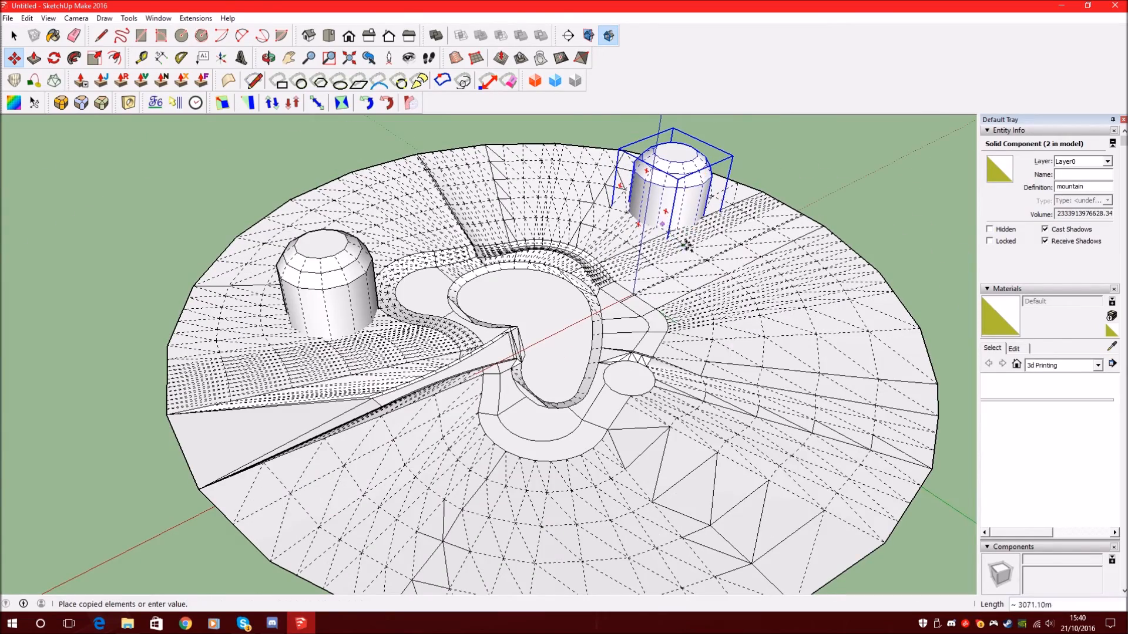
- Place two more mountain copies on the near side of the terrain so that four surround the track
{"action": "left_click", "coordinate": [758, 465]}
{"action": "scroll", "coordinate": [775, 382], "scroll_direction": "up", "scroll_amount": 3}
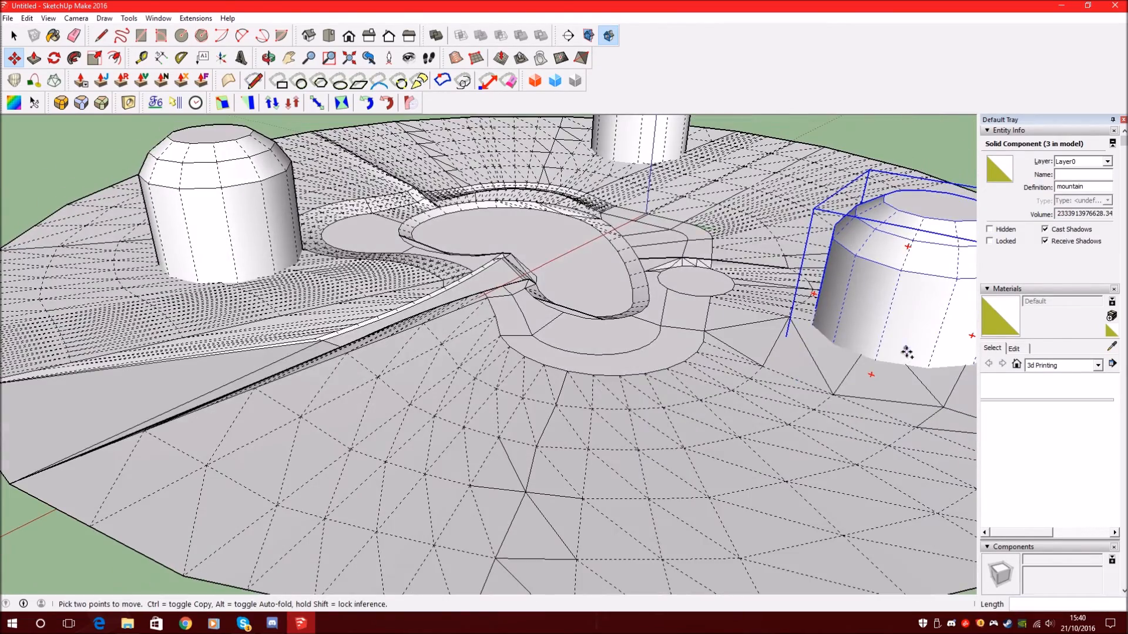
{"action": "key", "text": "ctrl"}
{"action": "left_click", "coordinate": [874, 363]}
{"action": "left_click", "coordinate": [289, 484]}
{"action": "middle_click_drag", "start_coordinate": [582, 344], "coordinate": [481, 309]}
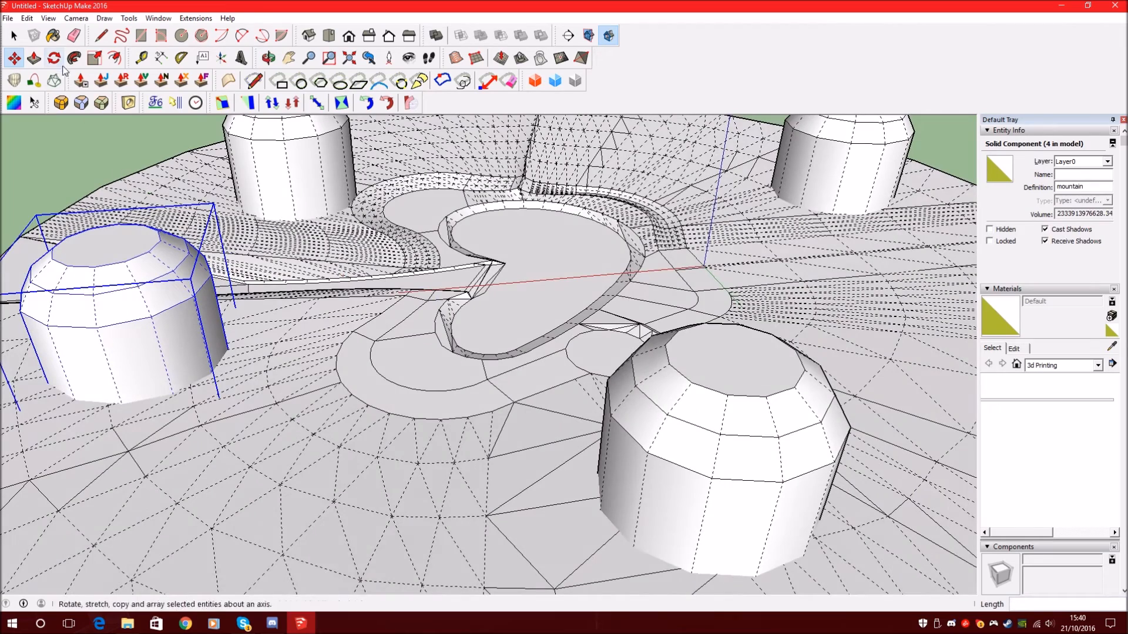
- Open the nearest mountain copy for editing and select all of its geometry
{"action": "left_click", "coordinate": [12, 36]}
{"action": "scroll", "coordinate": [679, 410], "scroll_direction": "down", "scroll_amount": 3}
{"action": "left_click", "coordinate": [674, 461]}
{"action": "scroll", "coordinate": [674, 460], "scroll_direction": "up", "scroll_amount": 4}
{"action": "middle_click_drag", "start_coordinate": [674, 460], "coordinate": [577, 353]}
{"action": "scroll", "coordinate": [577, 352], "scroll_direction": "down", "scroll_amount": 2}
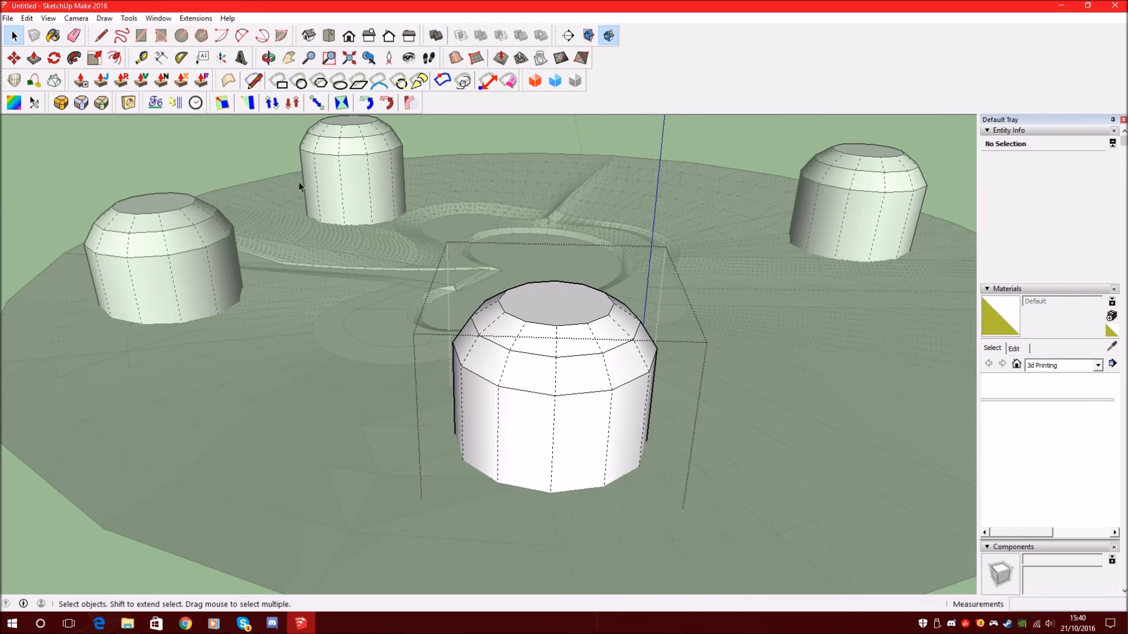
{"action": "scroll", "coordinate": [592, 407], "scroll_direction": "down", "scroll_amount": 3}
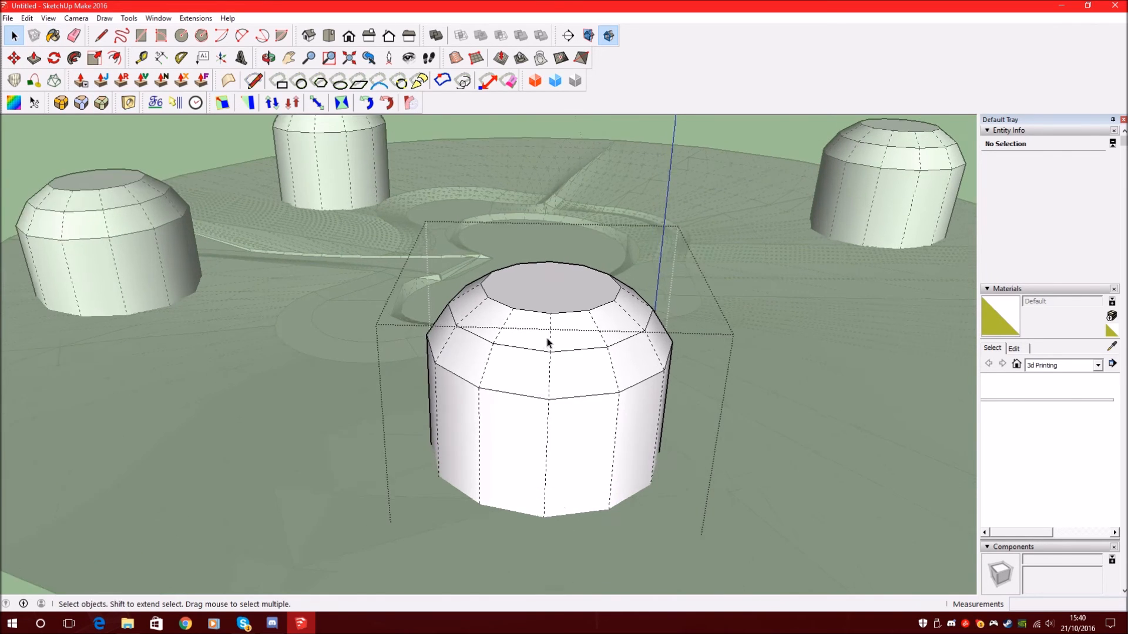
{"action": "key", "text": "ctrl+a"}
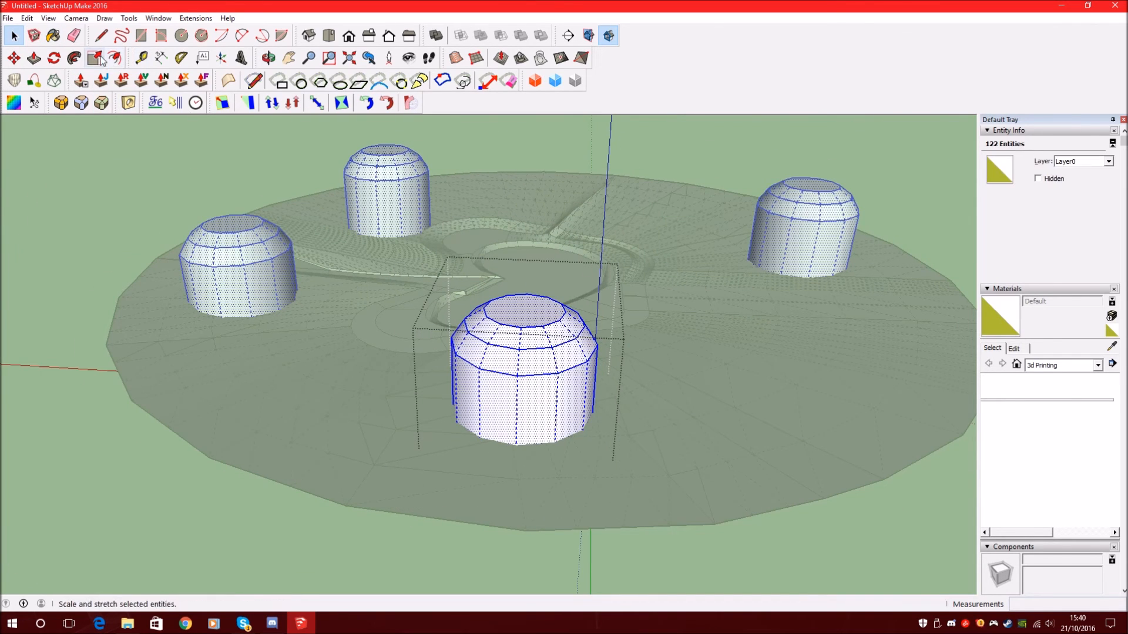
- Try scaling the mountain's geometry along the blue axis by a factor of 2, and undo it
{"action": "left_click", "coordinate": [99, 59]}
{"action": "left_click_drag", "start_coordinate": [523, 305], "coordinate": [530, 254]}
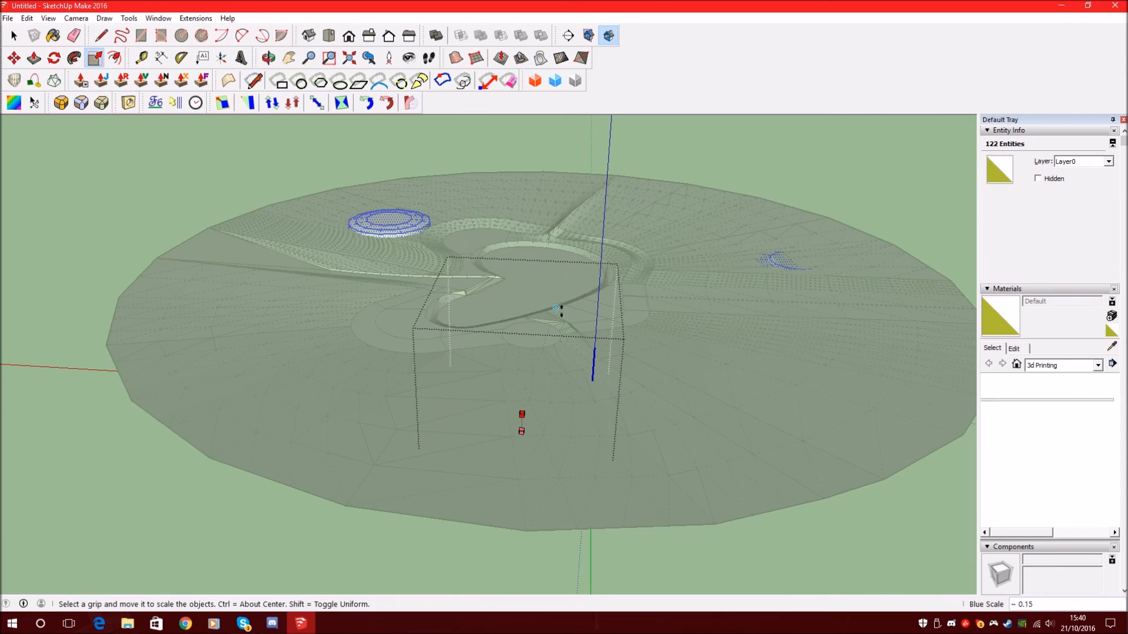
{"action": "type", "text": "2"}
{"action": "key", "text": "Return"}
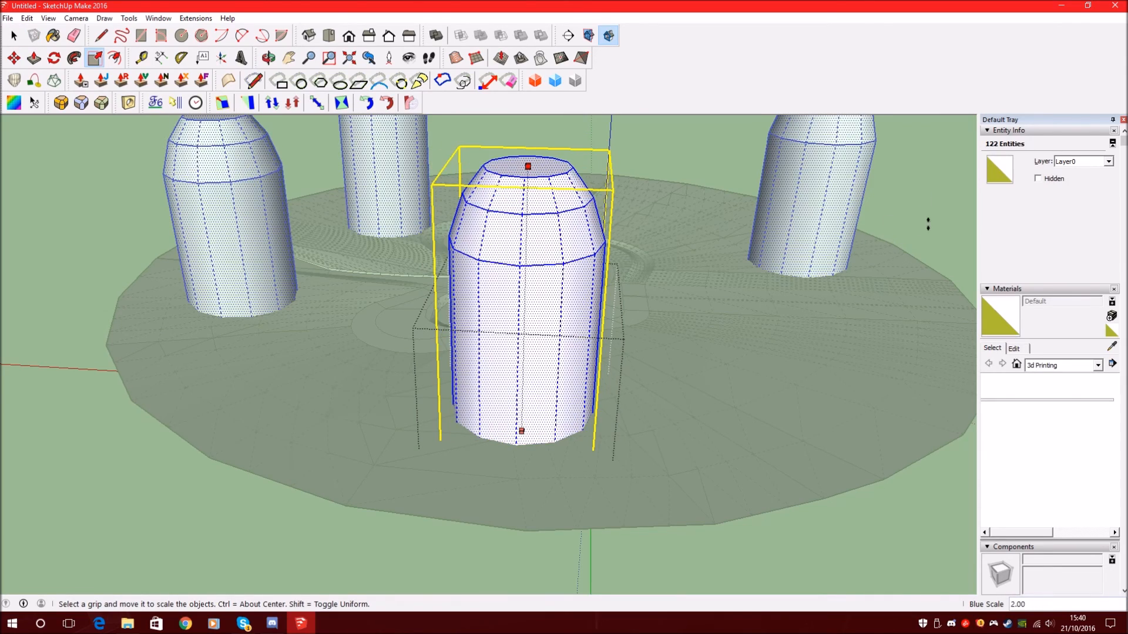
{"action": "middle_click_drag", "start_coordinate": [931, 225], "coordinate": [402, 352]}
{"action": "key", "text": "ctrl+z"}
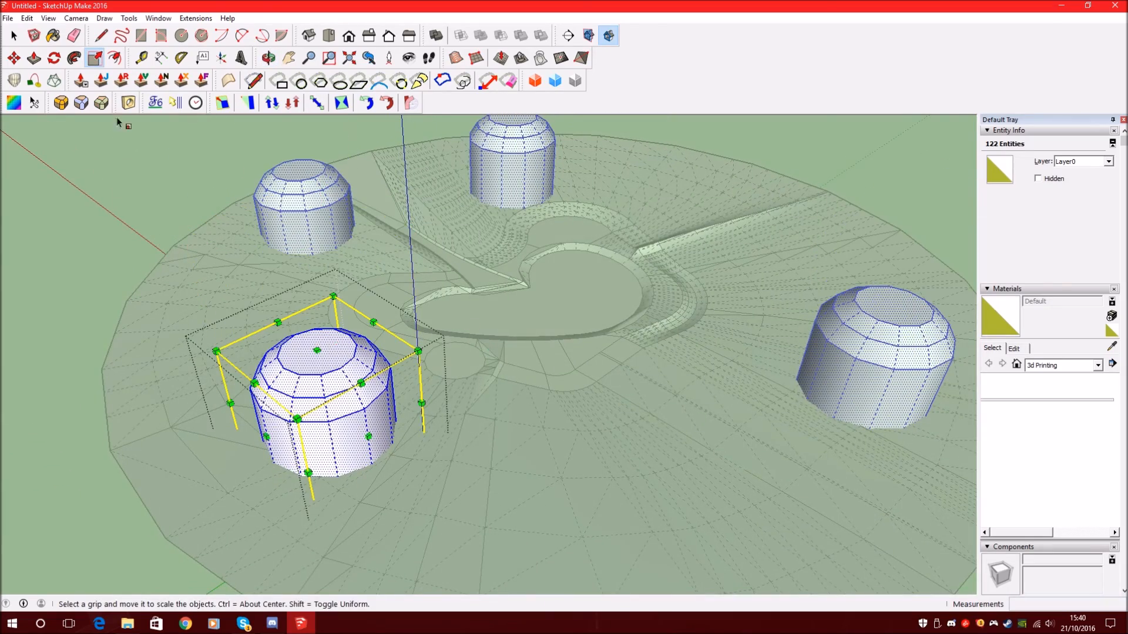
- Scale the mountain's geometry down, using 0.65 and 0.63 along the red and green axes, and close the component
{"action": "scroll", "coordinate": [400, 352], "scroll_direction": "up", "scroll_amount": 1}
{"action": "left_click_drag", "start_coordinate": [435, 344], "coordinate": [344, 396]}
{"action": "left_click_drag", "start_coordinate": [349, 435], "coordinate": [301, 436]}
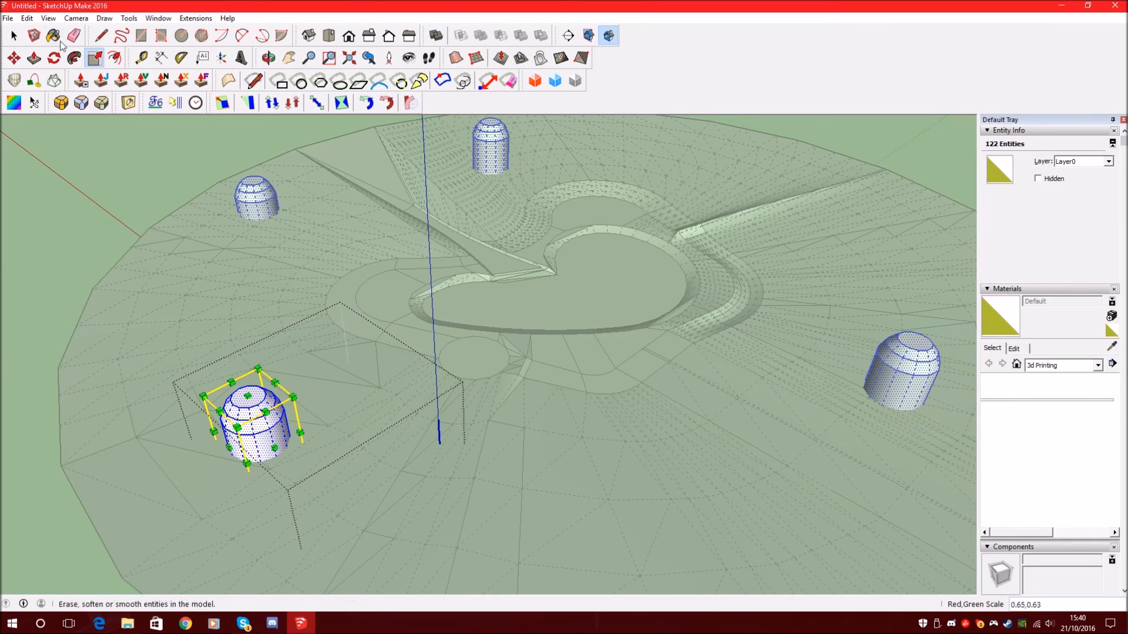
{"action": "left_click", "coordinate": [11, 36]}
{"action": "scroll", "coordinate": [163, 277], "scroll_direction": "down", "scroll_amount": 4}
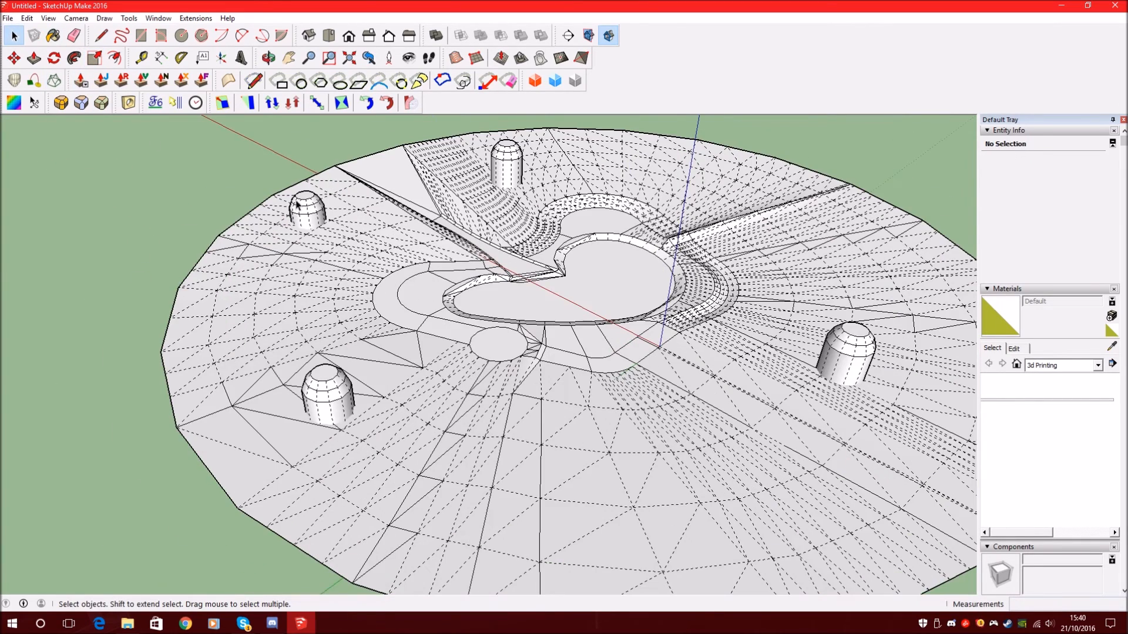
- Delete three of the mountains and move the remaining one to the rim of the track's central area
{"action": "left_click", "coordinate": [841, 351]}
{"action": "key", "text": "Delete"}
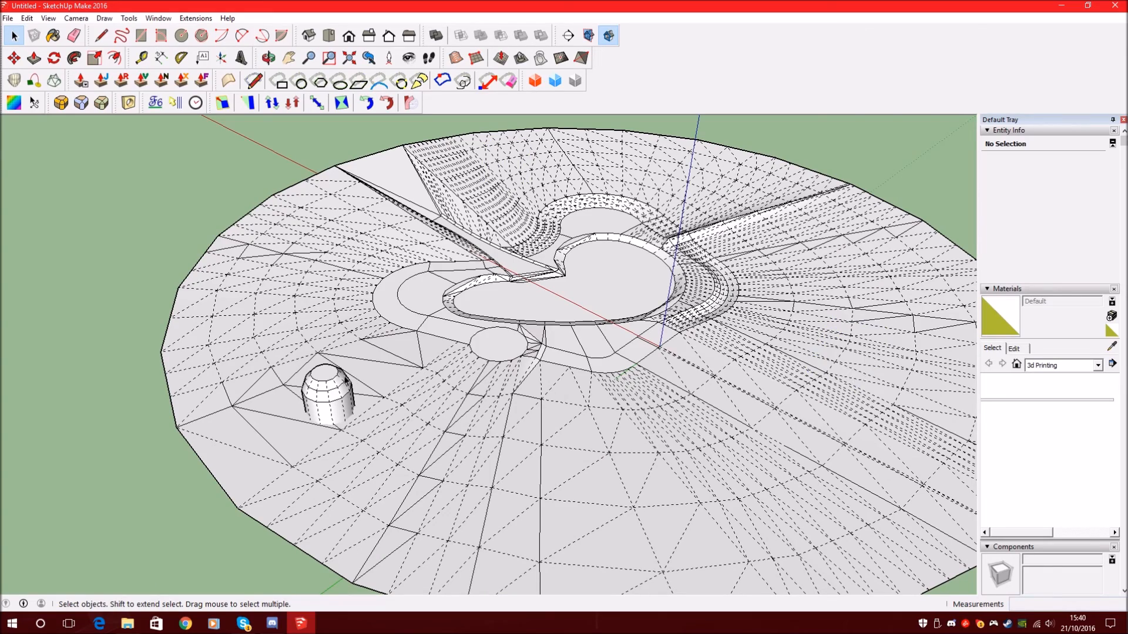
{"action": "left_click", "coordinate": [326, 393]}
{"action": "key", "text": "m"}
{"action": "scroll", "coordinate": [317, 387], "scroll_direction": "up", "scroll_amount": 3}
{"action": "left_click", "coordinate": [314, 384]}
{"action": "scroll", "coordinate": [670, 194], "scroll_direction": "up", "scroll_amount": 8}
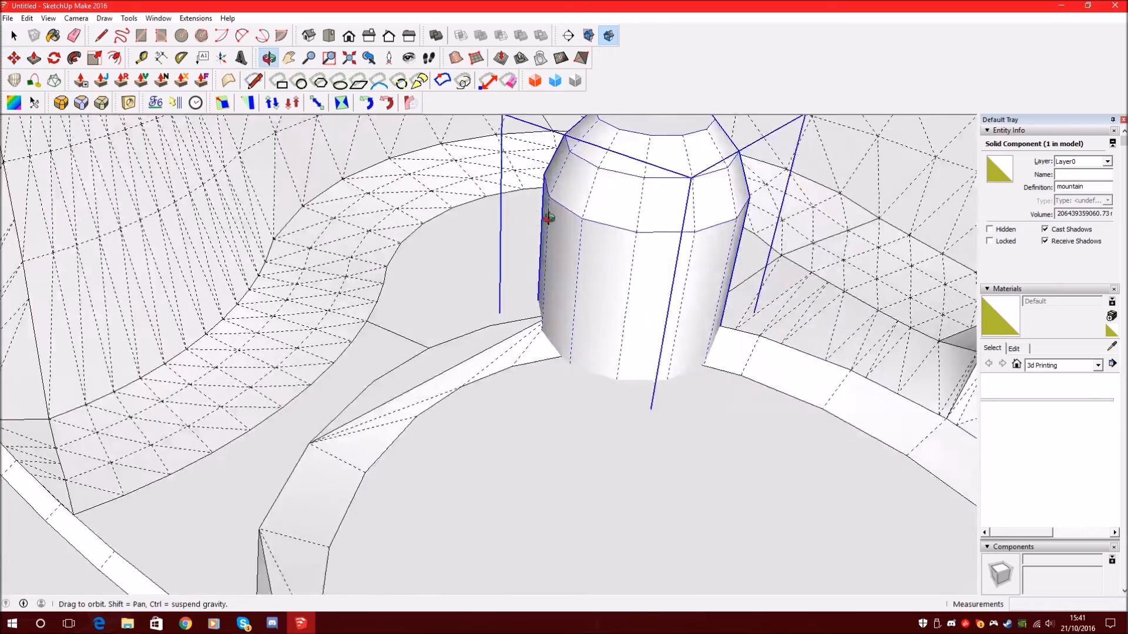
{"action": "scroll", "coordinate": [585, 338], "scroll_direction": "down", "scroll_amount": 3}
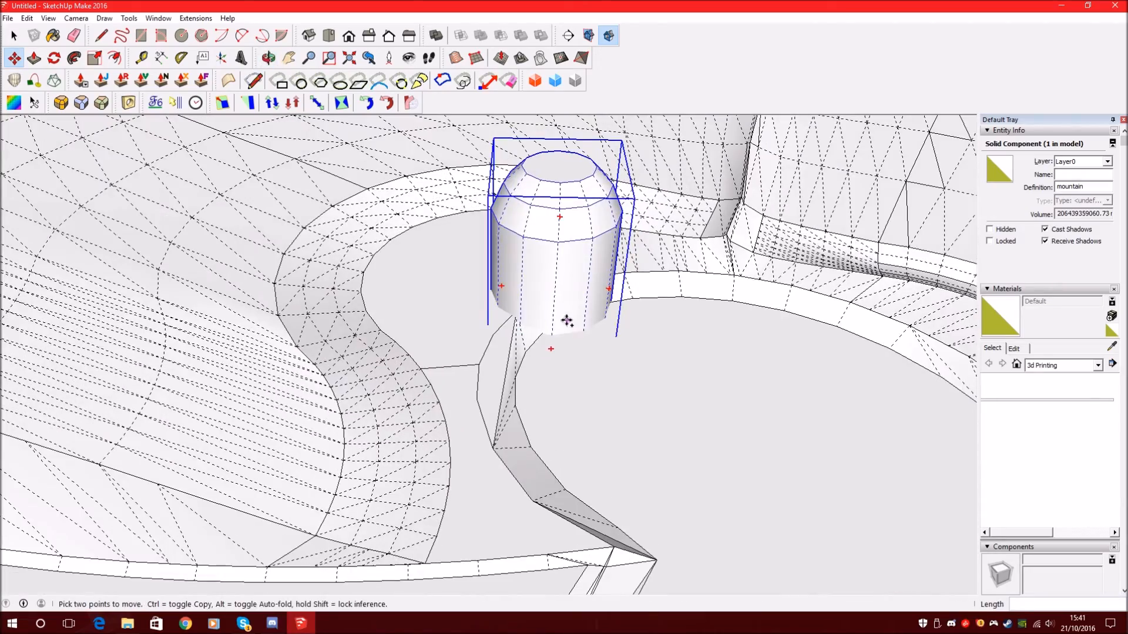
- Copy the mountain to the opposite end of the track's central area
{"action": "key", "text": "ctrl"}
{"action": "left_click", "coordinate": [567, 321]}
{"action": "middle_click_drag", "start_coordinate": [443, 322], "coordinate": [192, 323]}
{"action": "left_click", "coordinate": [192, 324]}
{"action": "scroll", "coordinate": [224, 359], "scroll_direction": "up", "scroll_amount": 3}
{"action": "middle_click_drag", "start_coordinate": [243, 370], "coordinate": [355, 388]}
- Copy the mountain again onto the outer terrain slope beyond the curved section of track
{"action": "left_click", "coordinate": [313, 383]}
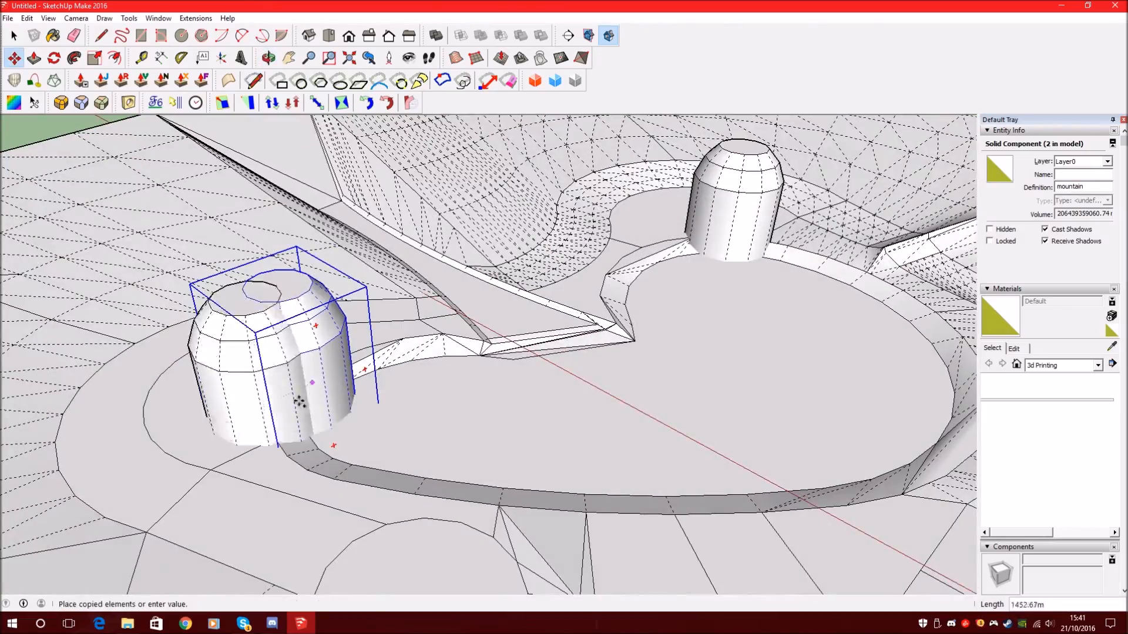
{"action": "scroll", "coordinate": [288, 406], "scroll_direction": "down", "scroll_amount": 3}
{"action": "scroll", "coordinate": [545, 223], "scroll_direction": "up", "scroll_amount": 3}
{"action": "left_click", "coordinate": [513, 235]}
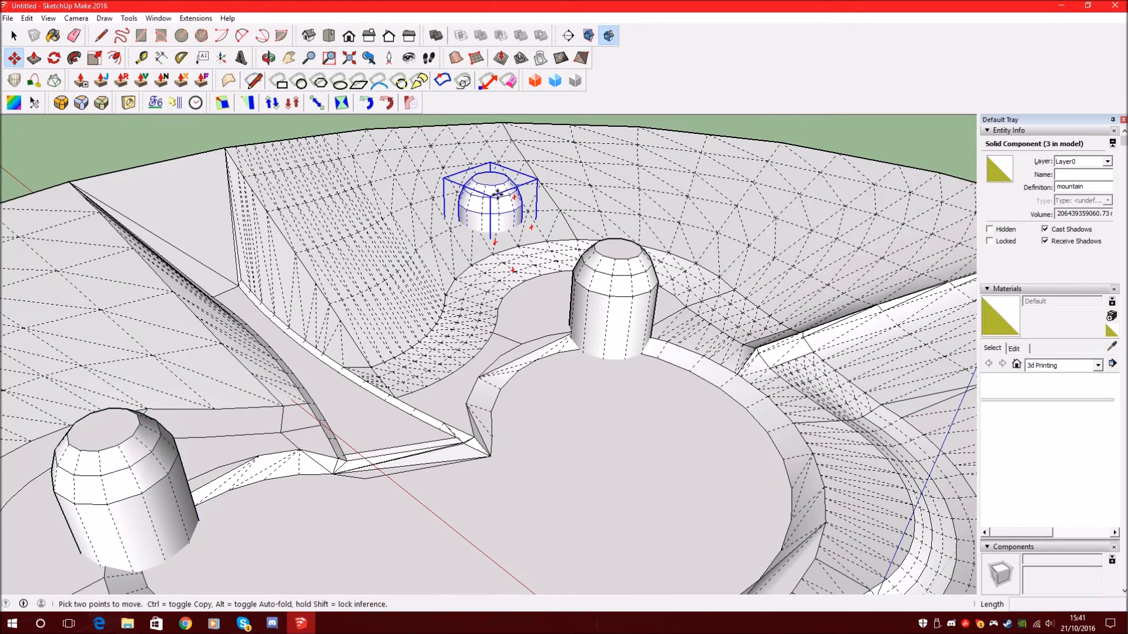
- Enlarge the outer mountain uniformly and scale its height to 0.50 along the blue axis
{"action": "scroll", "coordinate": [507, 168], "scroll_direction": "down", "scroll_amount": 3}
{"action": "scroll", "coordinate": [517, 177], "scroll_direction": "up", "scroll_amount": 5}
{"action": "middle_click_drag", "start_coordinate": [523, 179], "coordinate": [274, 280]}
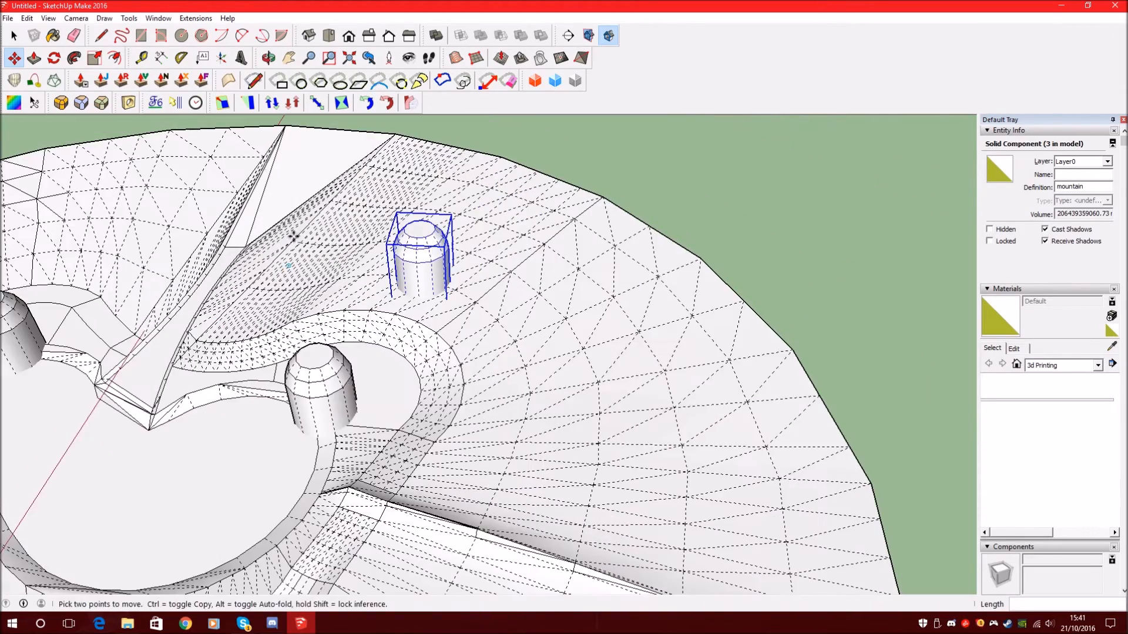
{"action": "left_click", "coordinate": [95, 58]}
{"action": "scroll", "coordinate": [478, 176], "scroll_direction": "up", "scroll_amount": 3}
{"action": "left_click", "coordinate": [435, 243]}
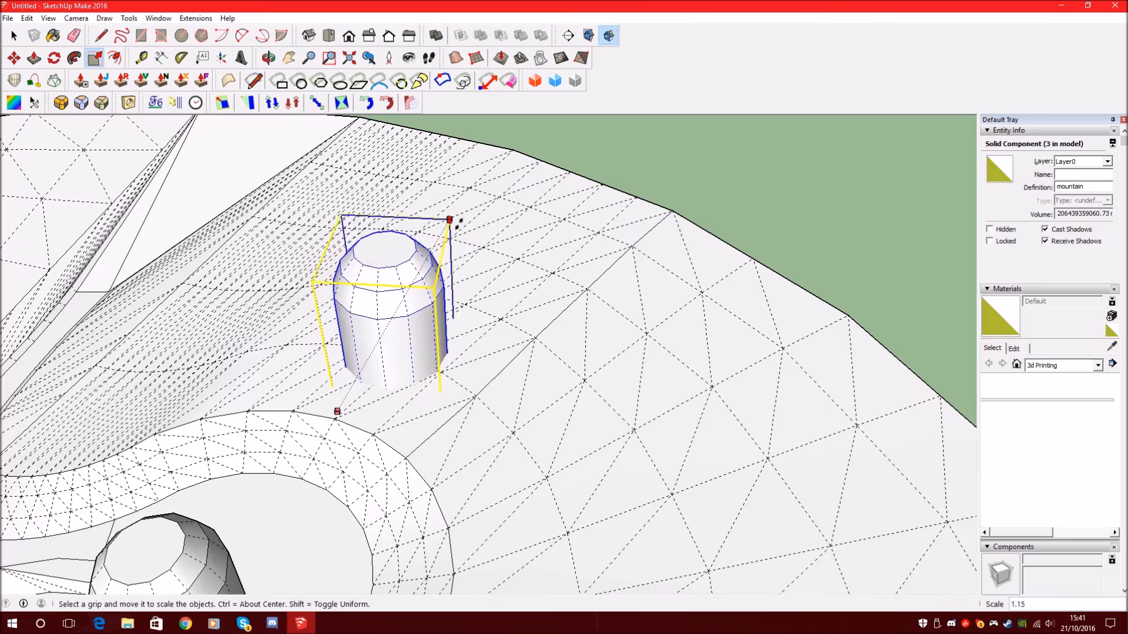
{"action": "left_click", "coordinate": [487, 210]}
{"action": "middle_click_drag", "start_coordinate": [488, 209], "coordinate": [459, 169]}
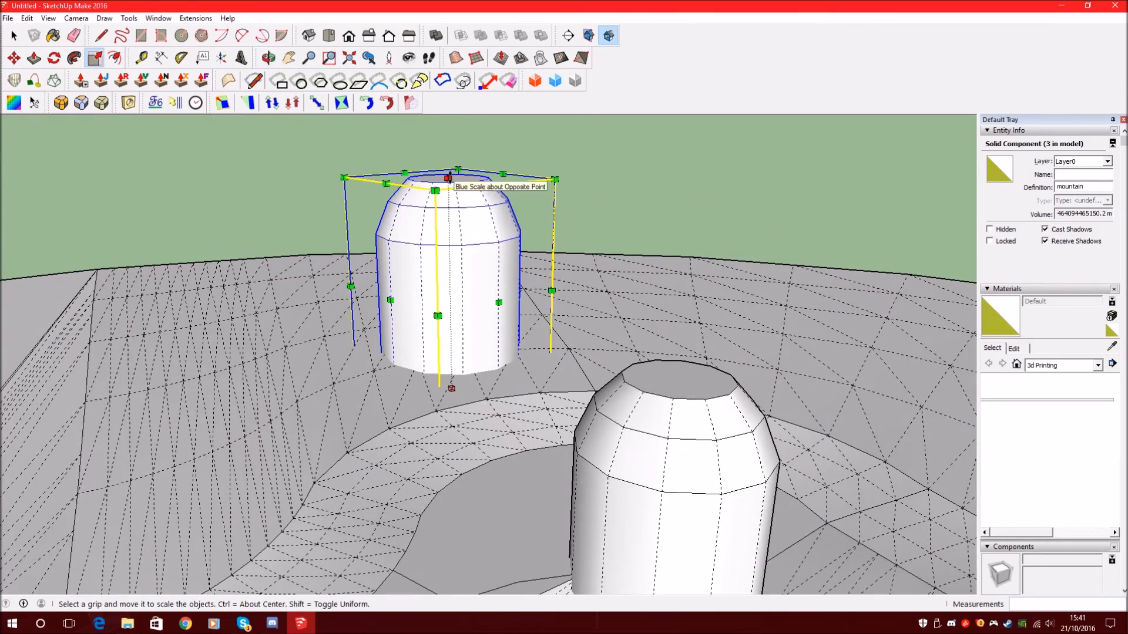
{"action": "left_click", "coordinate": [449, 176]}
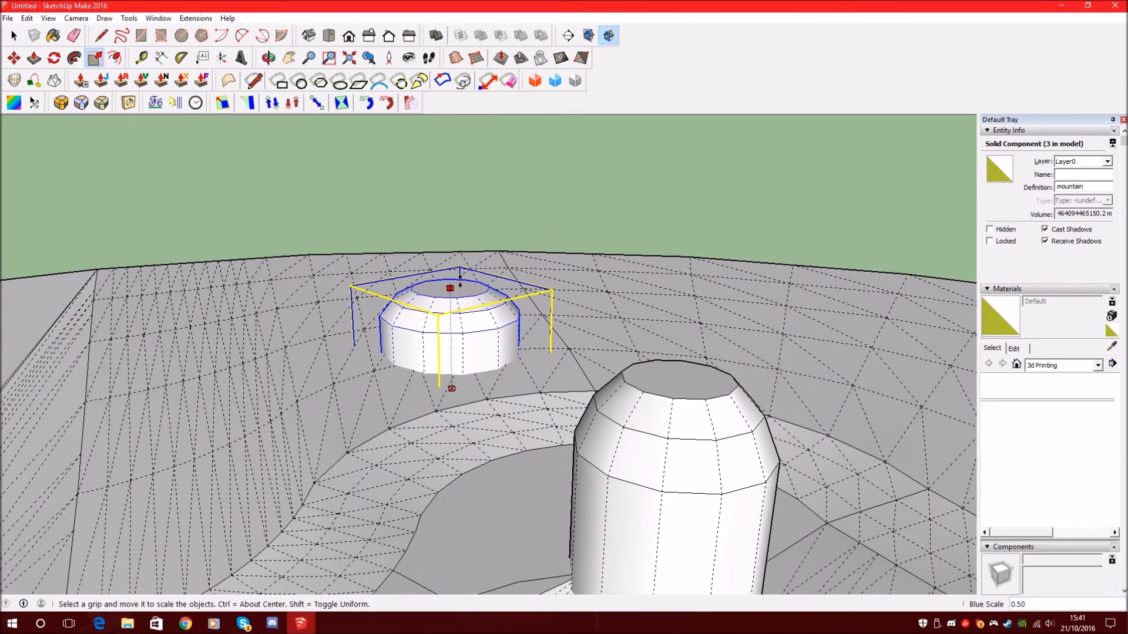
- Copy the flattened outer mountain twice beside itself to form a cluster of three
{"action": "left_click", "coordinate": [13, 58]}
{"action": "left_click", "coordinate": [497, 308]}
{"action": "middle_click_drag", "start_coordinate": [499, 325], "coordinate": [516, 353]}
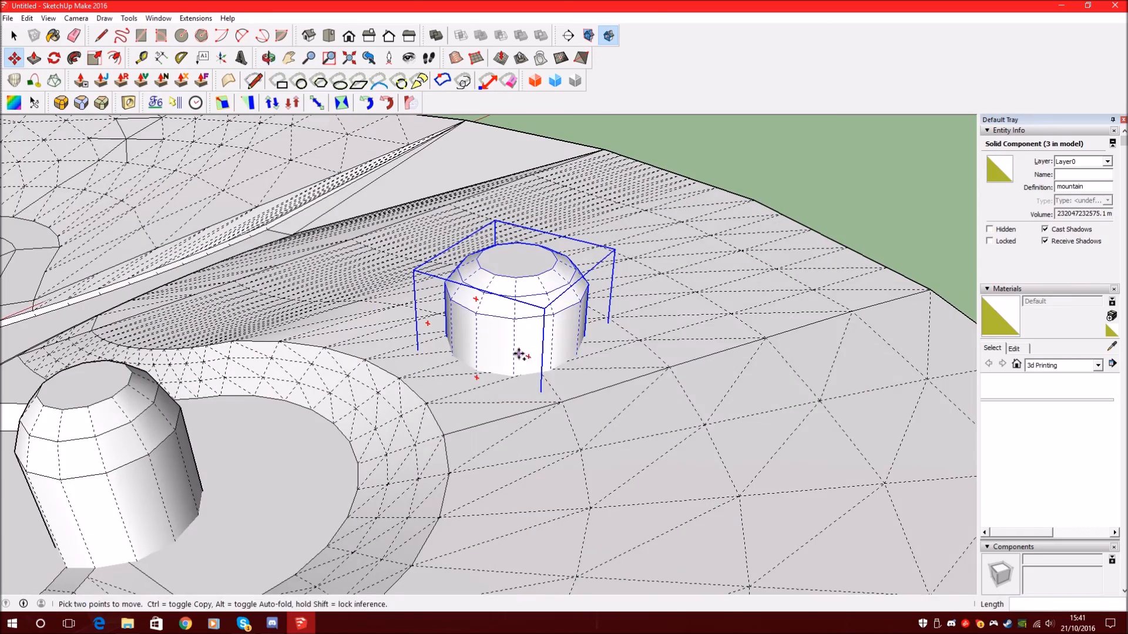
{"action": "key", "text": "ctrl"}
{"action": "left_click", "coordinate": [574, 452]}
{"action": "middle_click_drag", "start_coordinate": [573, 453], "coordinate": [650, 252]}
{"action": "left_click", "coordinate": [647, 250]}
{"action": "left_click", "coordinate": [526, 282]}
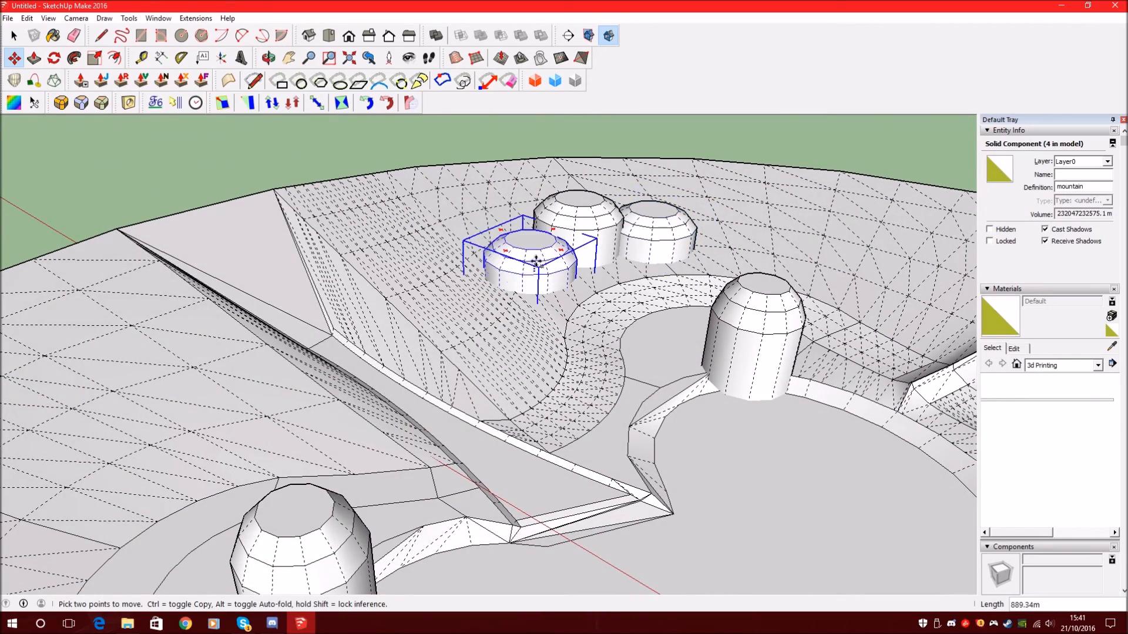
- Examine the placement of the mountains around the track from several sides
{"action": "scroll", "coordinate": [432, 194], "scroll_direction": "down", "scroll_amount": 5}
{"action": "middle_click_drag", "start_coordinate": [433, 194], "coordinate": [582, 192]}
{"action": "scroll", "coordinate": [514, 340], "scroll_direction": "up", "scroll_amount": 5}
{"action": "middle_click_drag", "start_coordinate": [514, 339], "coordinate": [462, 373]}
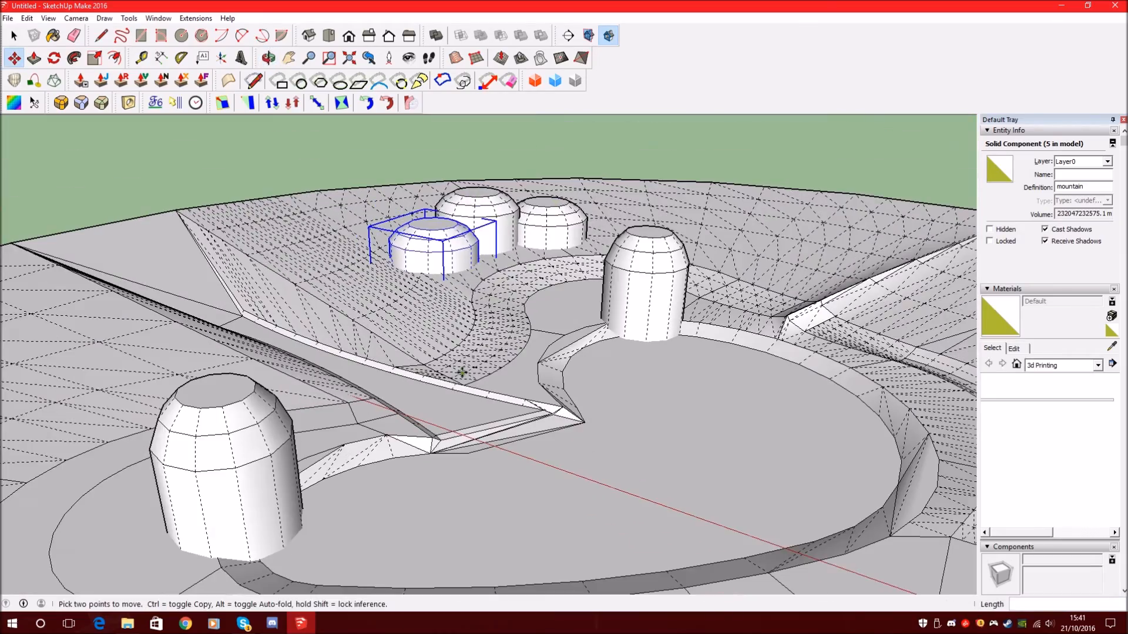
{"action": "left_click", "coordinate": [14, 35]}
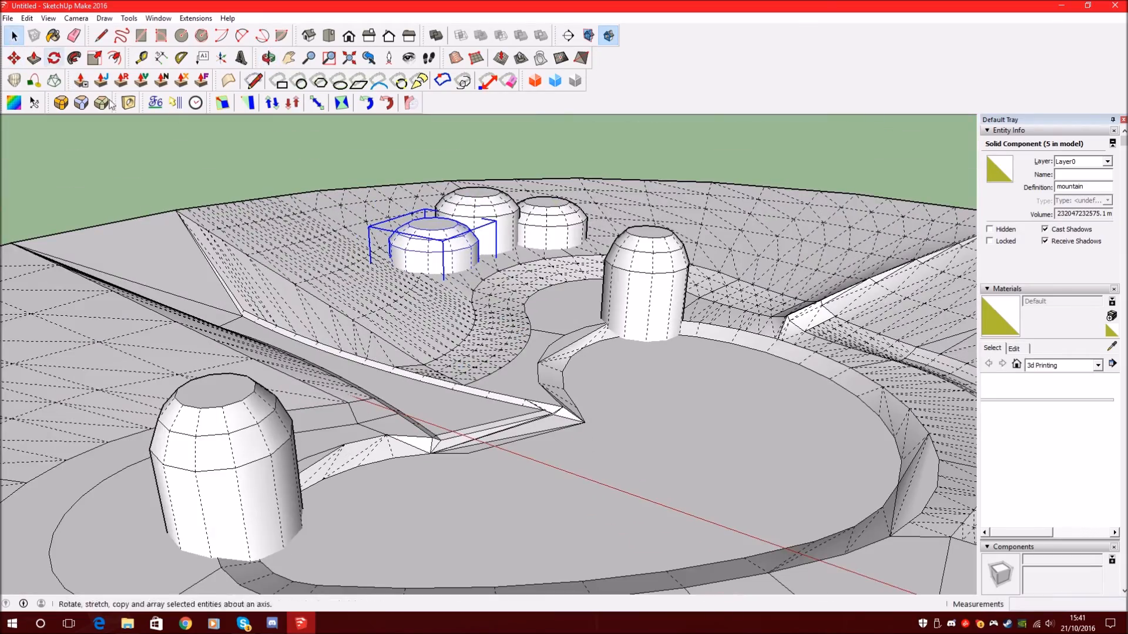
{"action": "scroll", "coordinate": [559, 284], "scroll_direction": "down", "scroll_amount": 3}
{"action": "middle_click_drag", "start_coordinate": [558, 284], "coordinate": [441, 239]}
{"action": "key", "text": "Escape"}
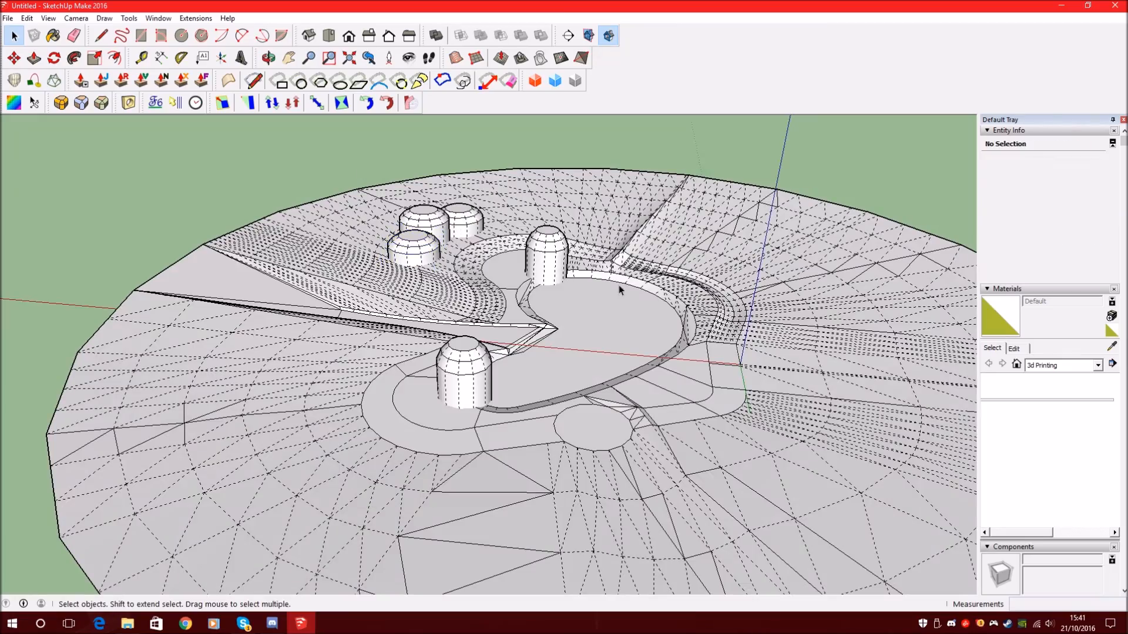
{"action": "middle_click_drag", "start_coordinate": [768, 340], "coordinate": [390, 365]}
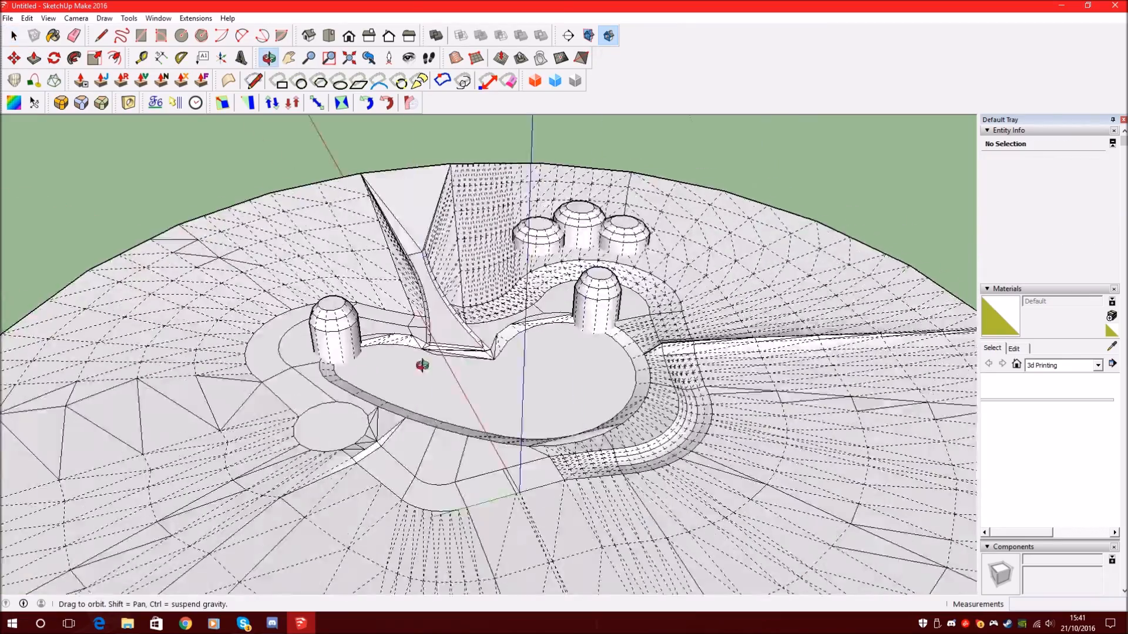
{"action": "scroll", "coordinate": [273, 433], "scroll_direction": "up", "scroll_amount": 3}
{"action": "middle_click_drag", "start_coordinate": [838, 402], "coordinate": [537, 336]}
{"action": "scroll", "coordinate": [535, 353], "scroll_direction": "down", "scroll_amount": 3}
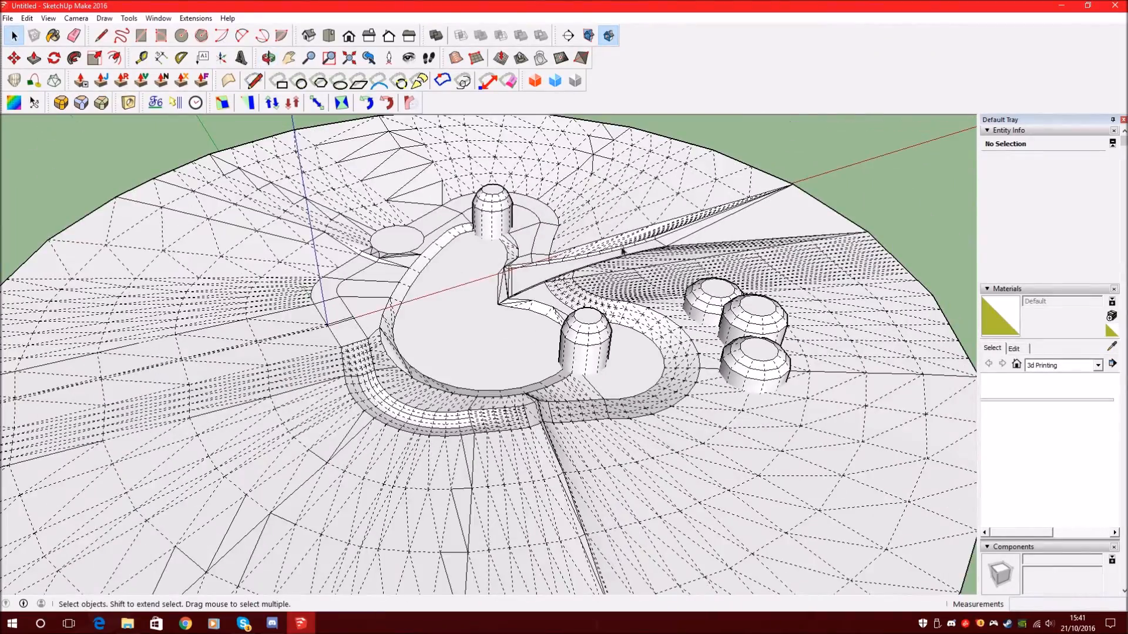
{"action": "scroll", "coordinate": [475, 215], "scroll_direction": "down", "scroll_amount": 3}
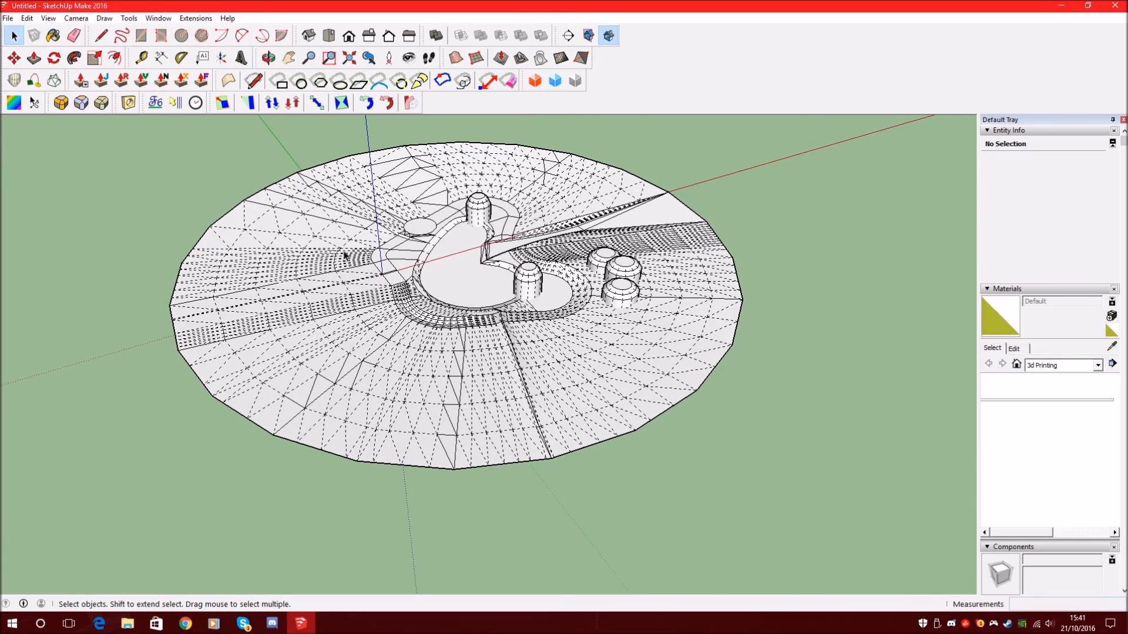
- Draw a large circle with a radius of about 54659 m centred on the track, spanning most of the terrain
{"action": "middle_click_drag", "start_coordinate": [508, 209], "coordinate": [482, 423]}
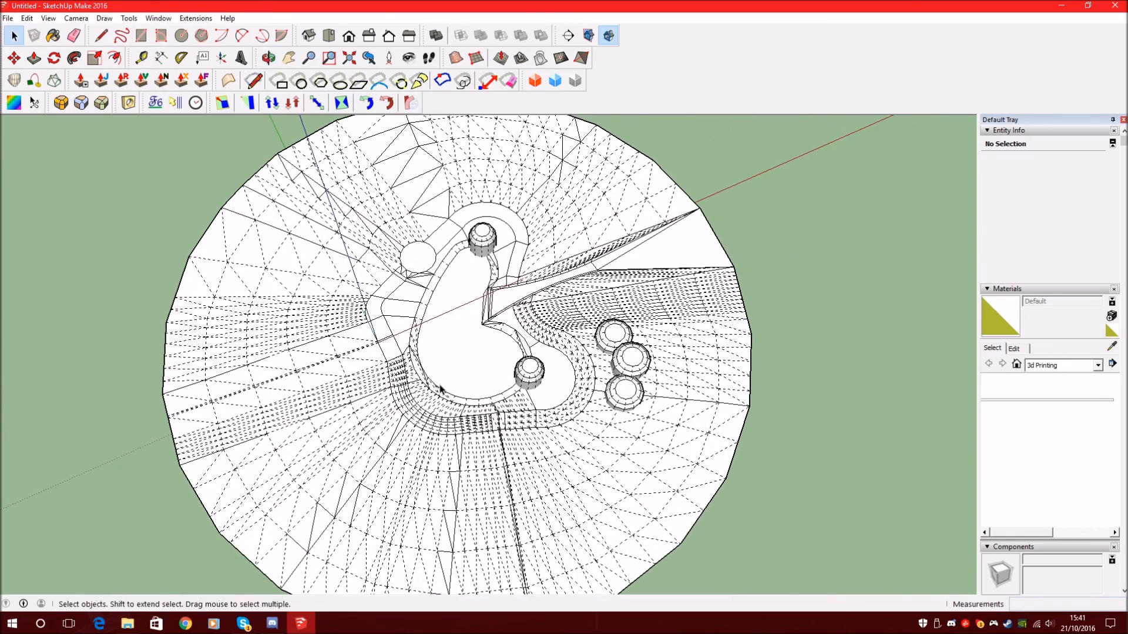
{"action": "left_click", "coordinate": [182, 36]}
{"action": "scroll", "coordinate": [467, 320], "scroll_direction": "up", "scroll_amount": 3}
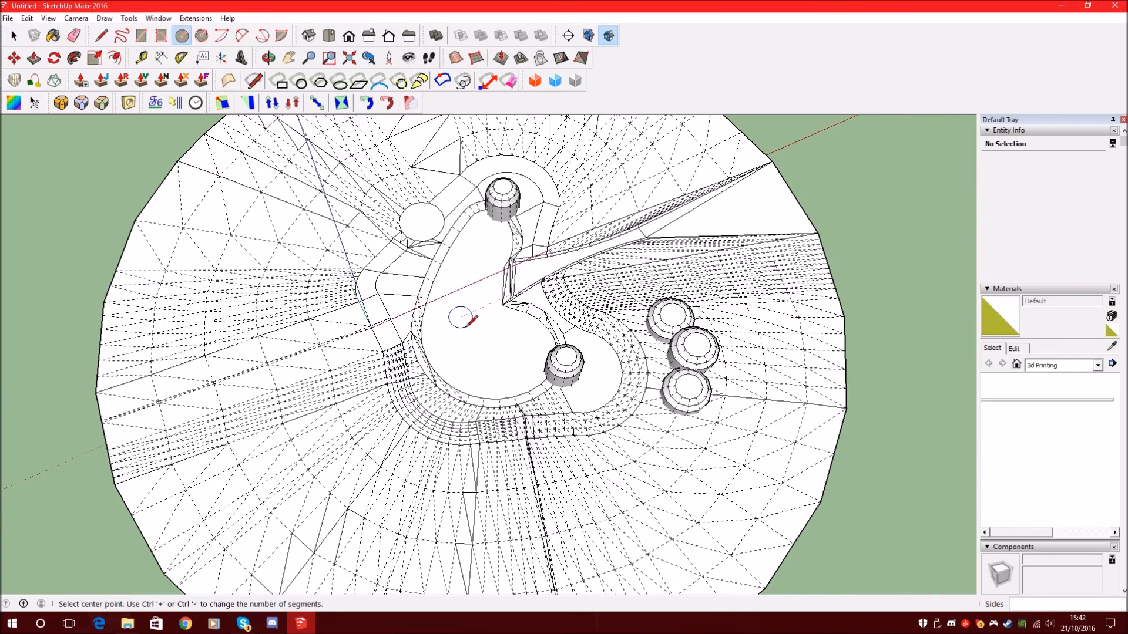
{"action": "scroll", "coordinate": [521, 335], "scroll_direction": "down", "scroll_amount": 2}
{"action": "middle_click_drag", "start_coordinate": [599, 520], "coordinate": [675, 347]}
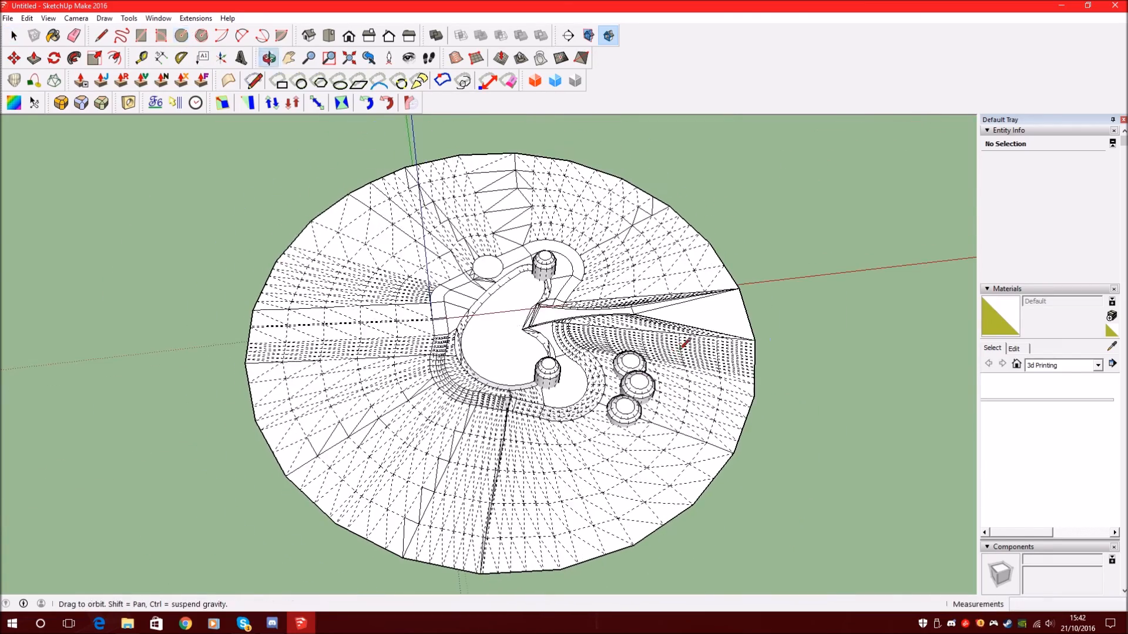
{"action": "middle_click_drag", "start_coordinate": [774, 439], "coordinate": [623, 235]}
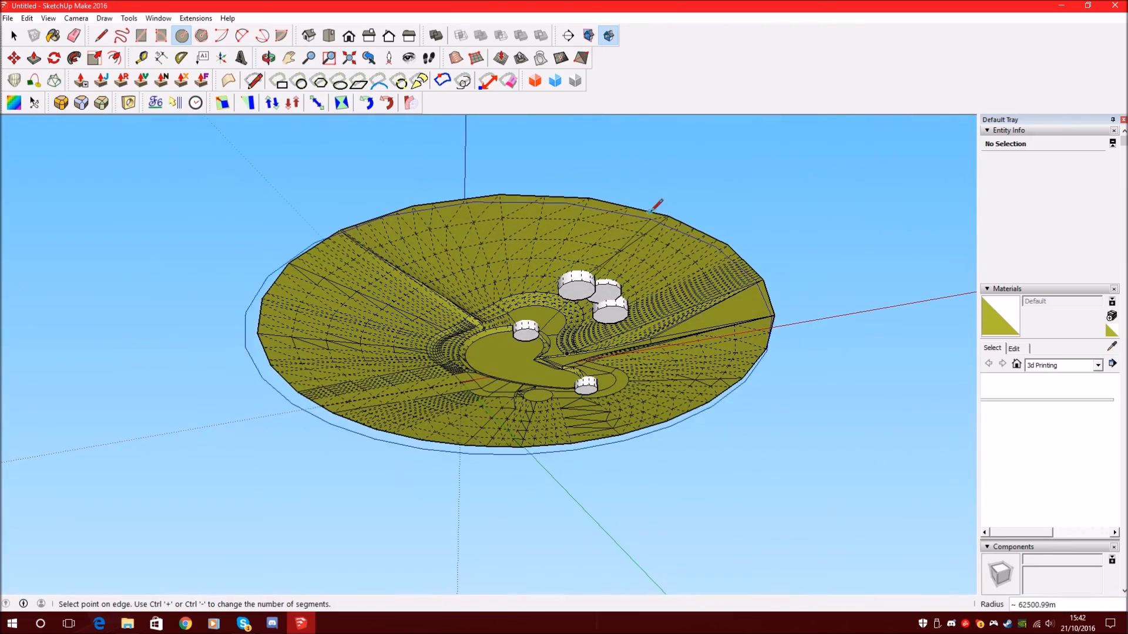
{"action": "left_click", "coordinate": [616, 231]}
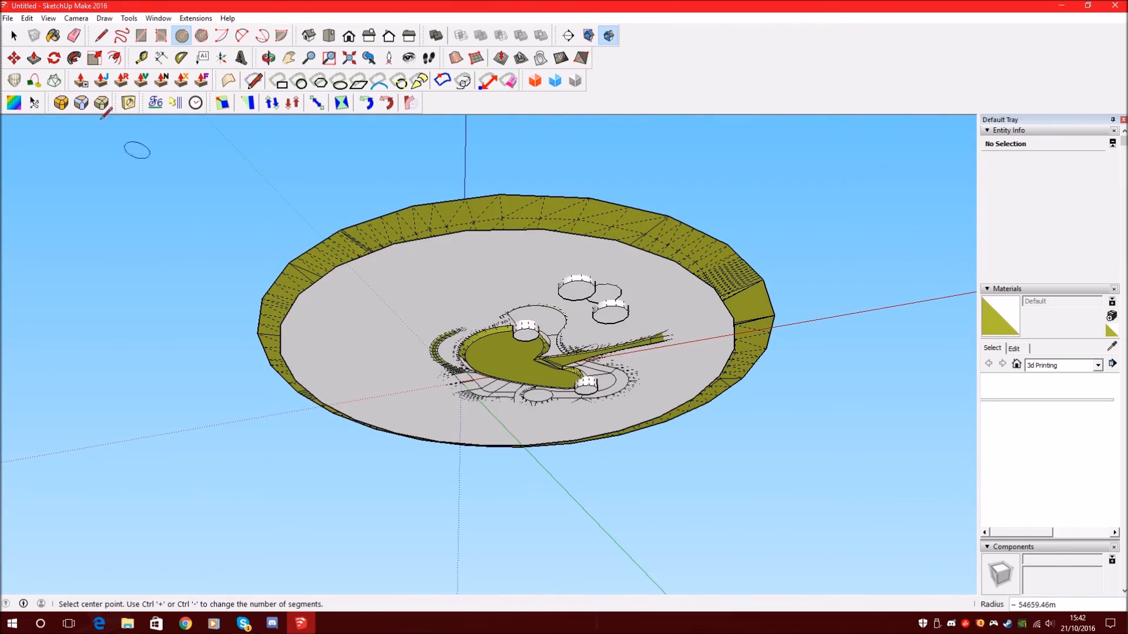
- Extrude the large circular face upward about 4337 m with Push/Pull to form a thick disc over the terrain
{"action": "left_click", "coordinate": [14, 36]}
{"action": "scroll", "coordinate": [423, 274], "scroll_direction": "up", "scroll_amount": 2}
{"action": "left_click", "coordinate": [443, 256]}
{"action": "middle_click_drag", "start_coordinate": [411, 235], "coordinate": [547, 192]}
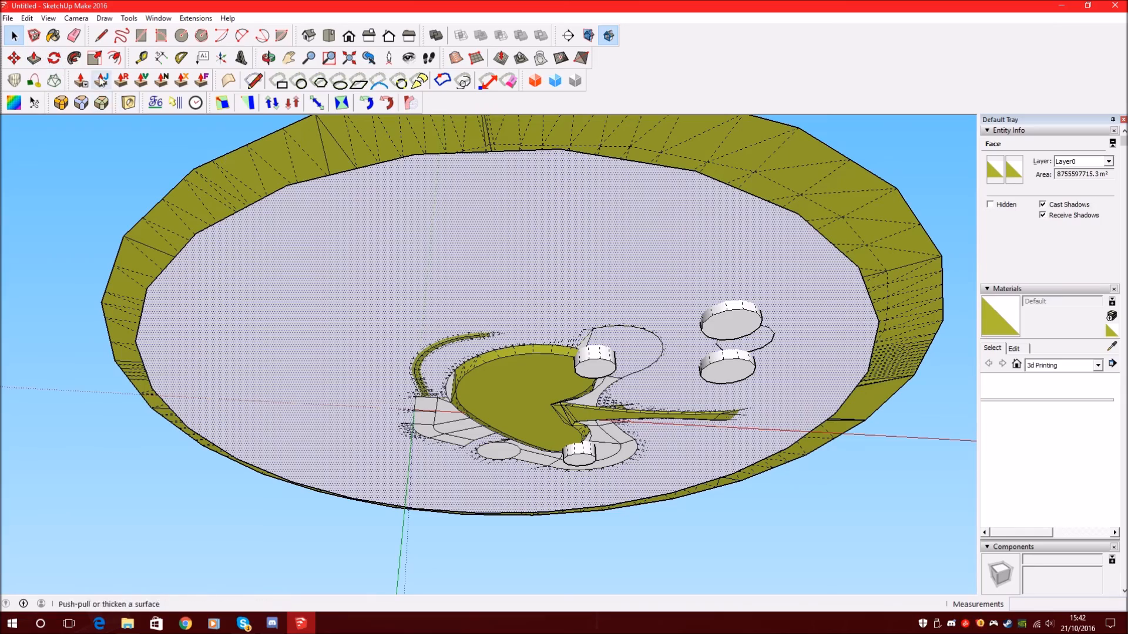
{"action": "left_click", "coordinate": [34, 58]}
{"action": "middle_click_drag", "start_coordinate": [373, 238], "coordinate": [269, 372]}
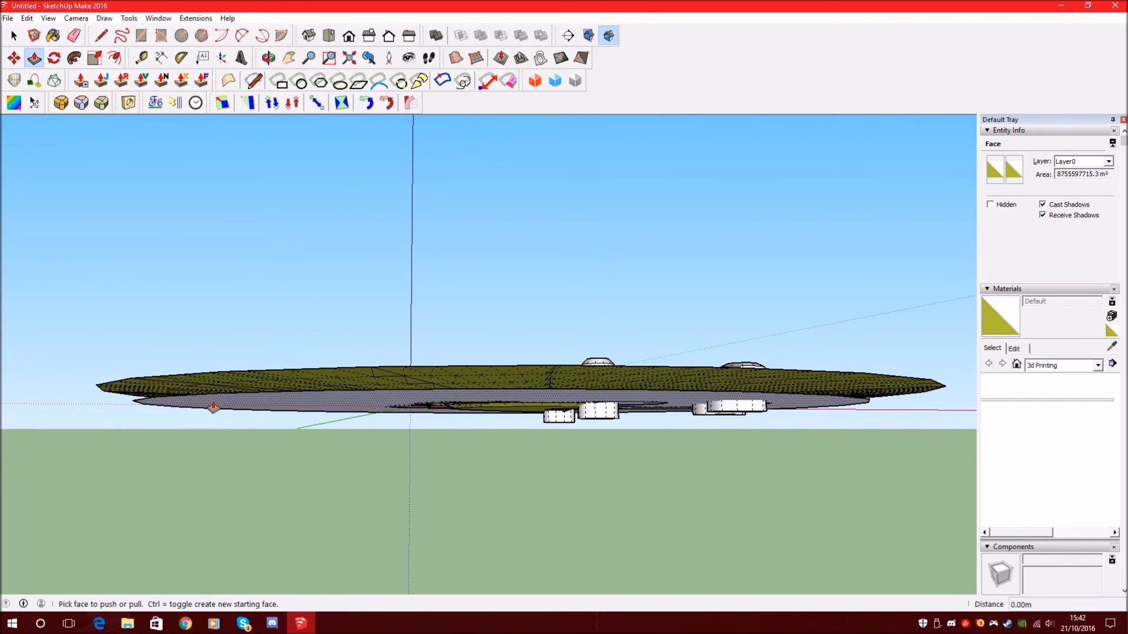
{"action": "scroll", "coordinate": [254, 402], "scroll_direction": "up", "scroll_amount": 1}
{"action": "left_click", "coordinate": [213, 406]}
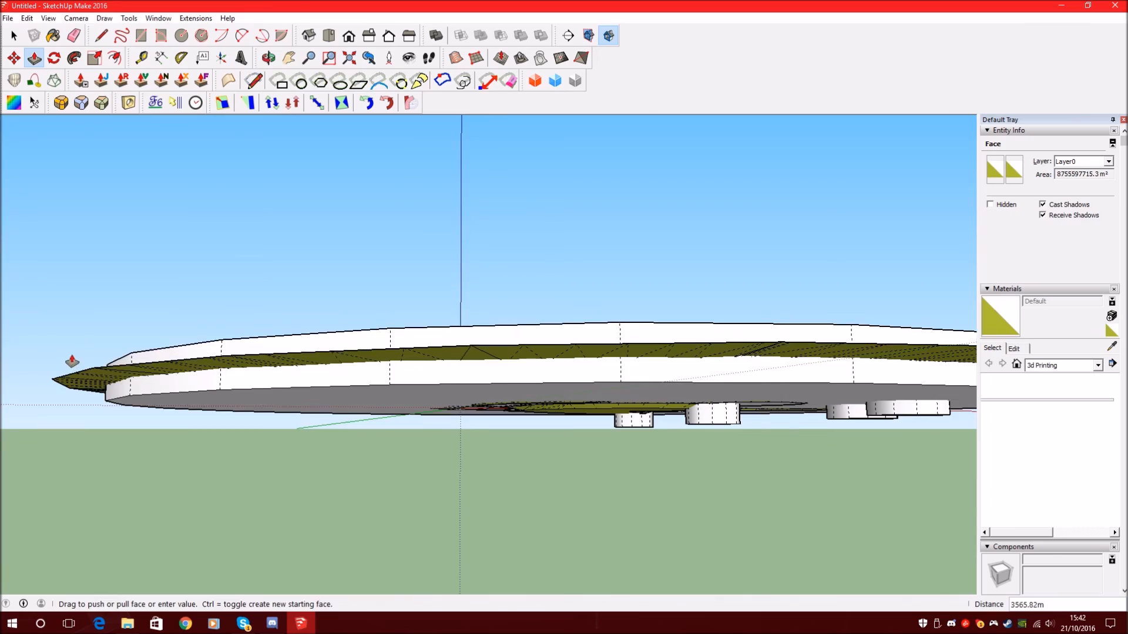
{"action": "middle_click_drag", "start_coordinate": [68, 386], "coordinate": [47, 446]}
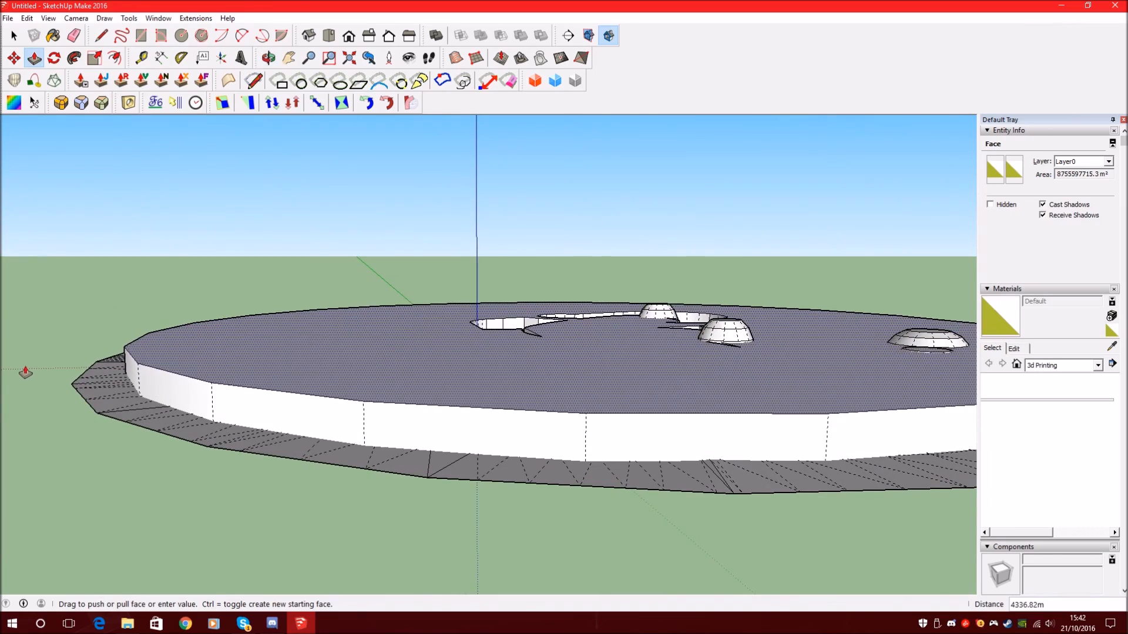
{"action": "left_click", "coordinate": [74, 371]}
- Erase stray intersection edges on the disc's top around the track and mountains
{"action": "middle_click_drag", "start_coordinate": [206, 399], "coordinate": [222, 522]}
{"action": "left_click", "coordinate": [23, 41]}
{"action": "middle_click_drag", "start_coordinate": [437, 347], "coordinate": [512, 291]}
{"action": "scroll", "coordinate": [617, 253], "scroll_direction": "up", "scroll_amount": 3}
{"action": "scroll", "coordinate": [438, 314], "scroll_direction": "up", "scroll_amount": 2}
{"action": "mouse_move", "coordinate": [436, 320]}
{"action": "middle_mouse_down"}
{"action": "mouse_move", "coordinate": [402, 170]}
{"action": "mouse_move", "coordinate": [375, 322]}
{"action": "mouse_move", "coordinate": [419, 209]}
{"action": "middle_mouse_up"}
{"action": "scroll", "coordinate": [375, 321], "scroll_direction": "down", "scroll_amount": 1}
{"action": "left_click", "coordinate": [74, 36]}
{"action": "left_click_drag", "start_coordinate": [383, 278], "coordinate": [363, 238]}
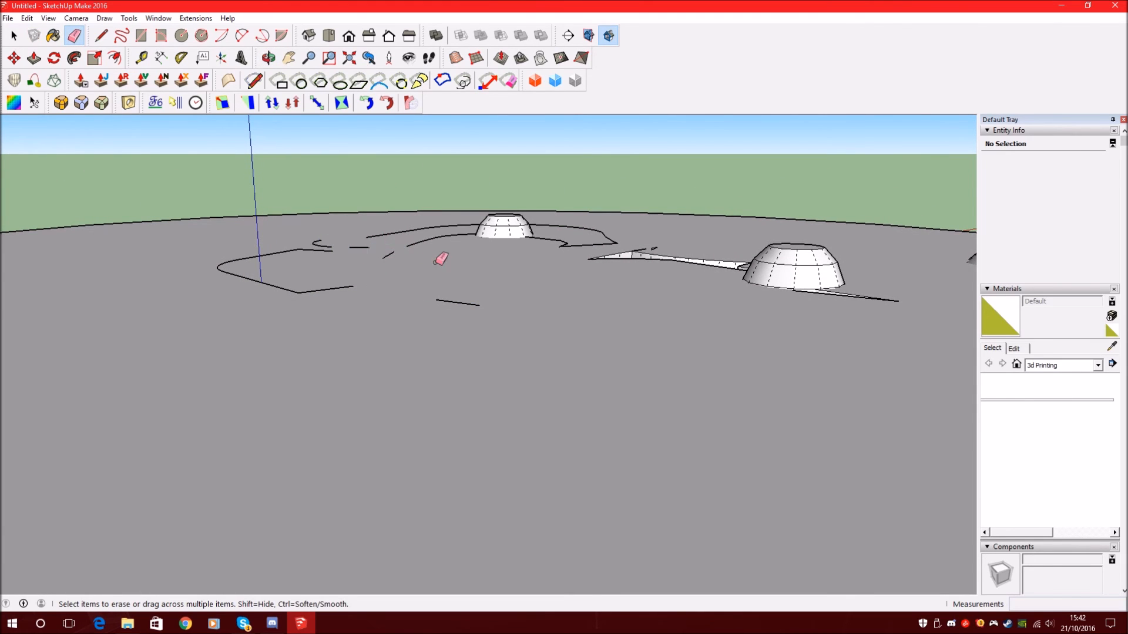
{"action": "left_click_drag", "start_coordinate": [675, 262], "coordinate": [671, 271]}
{"action": "middle_click_drag", "start_coordinate": [654, 252], "coordinate": [474, 348]}
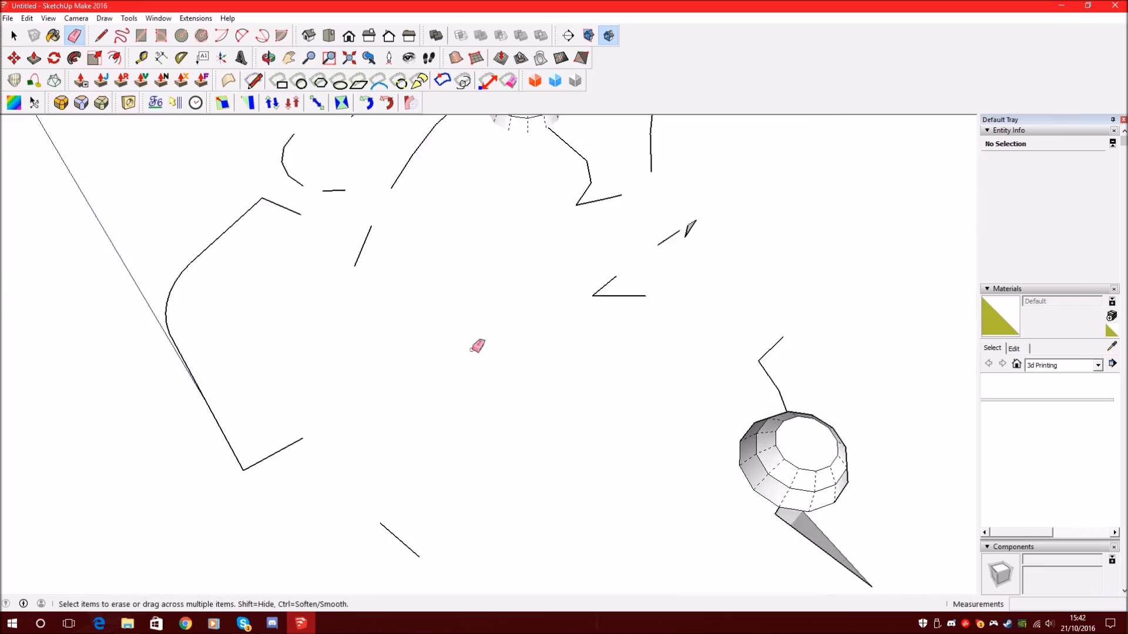
{"action": "scroll", "coordinate": [464, 293], "scroll_direction": "down", "scroll_amount": 4}
{"action": "scroll", "coordinate": [615, 400], "scroll_direction": "up", "scroll_amount": 3}
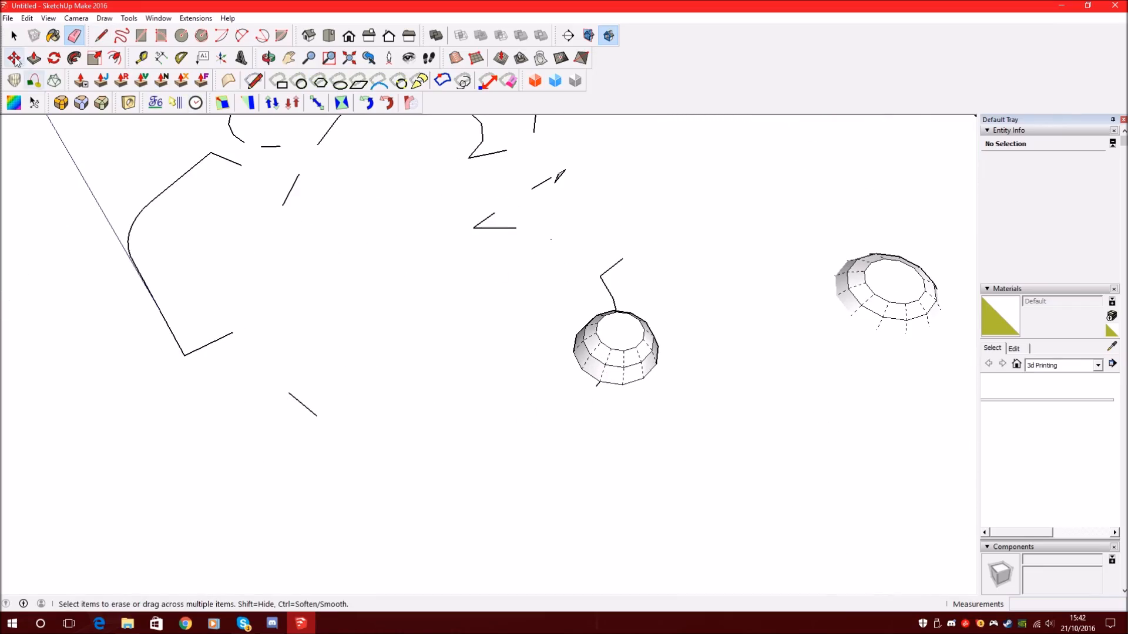
- Delete the disc's top face to uncover the terrain inside
{"action": "scroll", "coordinate": [408, 330], "scroll_direction": "down", "scroll_amount": 5}
{"action": "middle_click_drag", "start_coordinate": [455, 464], "coordinate": [496, 279]}
{"action": "key", "text": "space"}
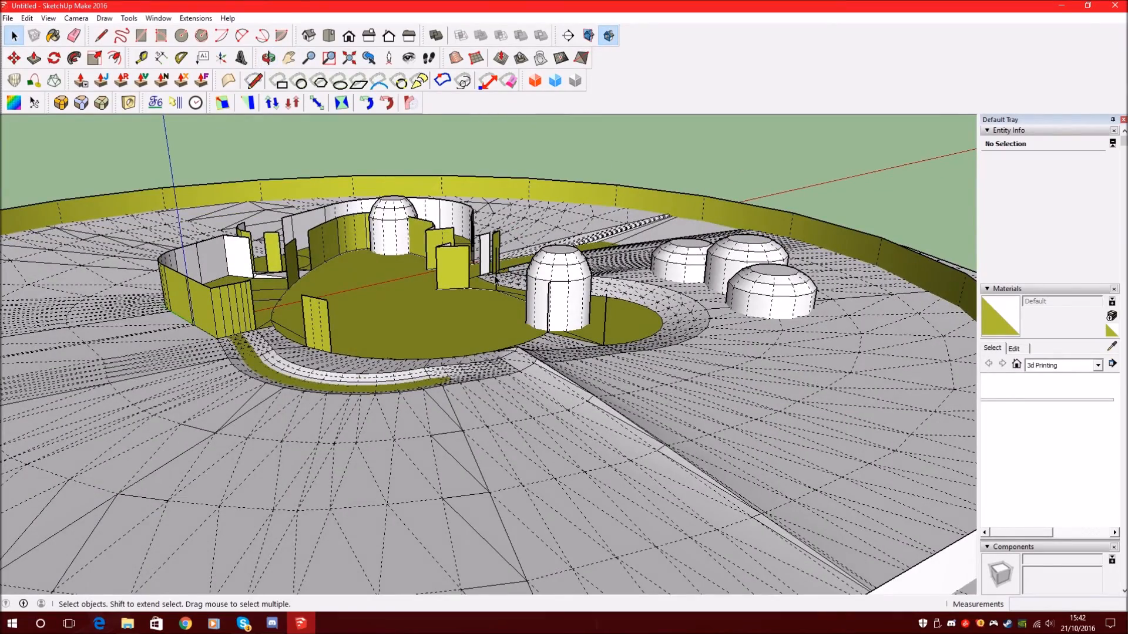
- Undo the disc edits, its extrusion and the large circle drawn across the terrain
{"action": "key", "text": "ctrl+z"}
{"action": "key", "text": "ctrl+z"}
{"action": "key", "text": "ctrl+z"}
{"action": "key", "text": "ctrl+z"}
{"action": "key", "text": "ctrl+z"}
{"action": "key", "text": "ctrl+z"}
{"action": "key", "text": "ctrl+z"}
{"action": "key", "text": "ctrl+z"}
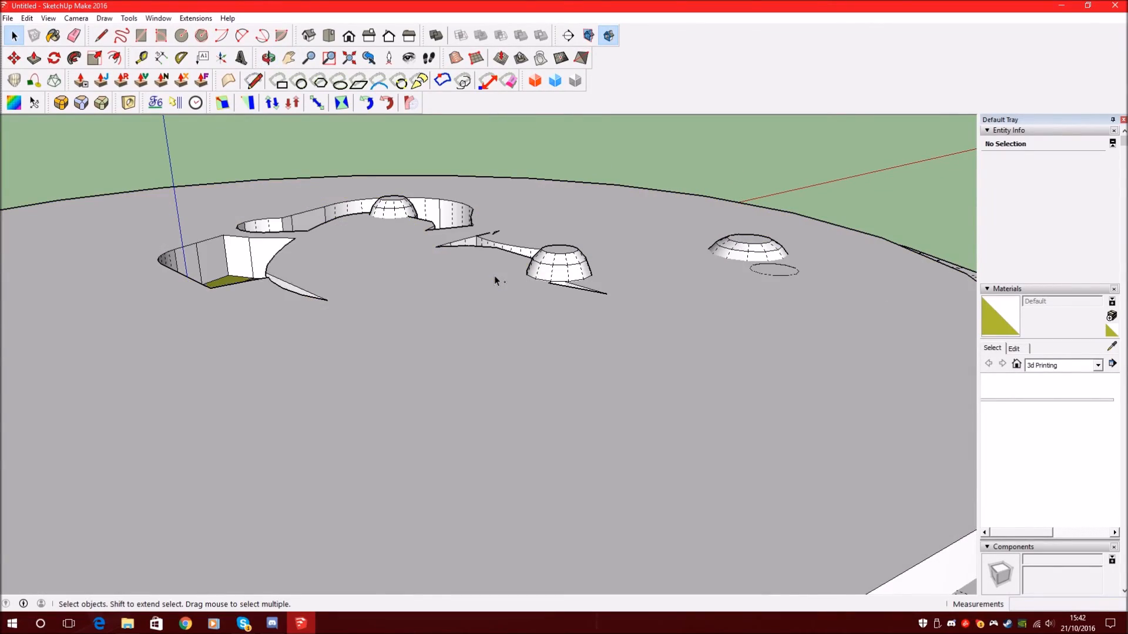
{"action": "scroll", "coordinate": [495, 280], "scroll_direction": "down", "scroll_amount": 3}
{"action": "middle_click_drag", "start_coordinate": [495, 281], "coordinate": [571, 461]}
{"action": "scroll", "coordinate": [527, 353], "scroll_direction": "down", "scroll_amount": 2}
{"action": "scroll", "coordinate": [572, 461], "scroll_direction": "down", "scroll_amount": 3}
{"action": "scroll", "coordinate": [471, 453], "scroll_direction": "up", "scroll_amount": 4}
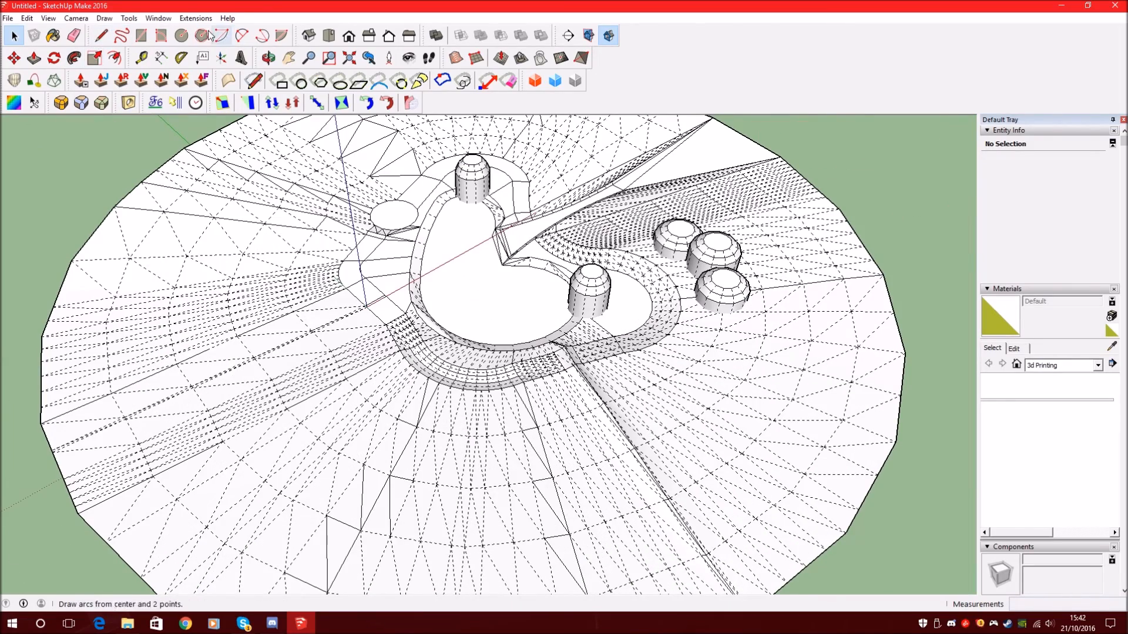
- Draw a large circle beside the terrain near the red axis and extrude it upward about 11156 m
{"action": "scroll", "coordinate": [345, 348], "scroll_direction": "down", "scroll_amount": 4}
{"action": "left_click", "coordinate": [746, 173]}
{"action": "left_click", "coordinate": [845, 215]}
{"action": "left_click", "coordinate": [15, 36]}
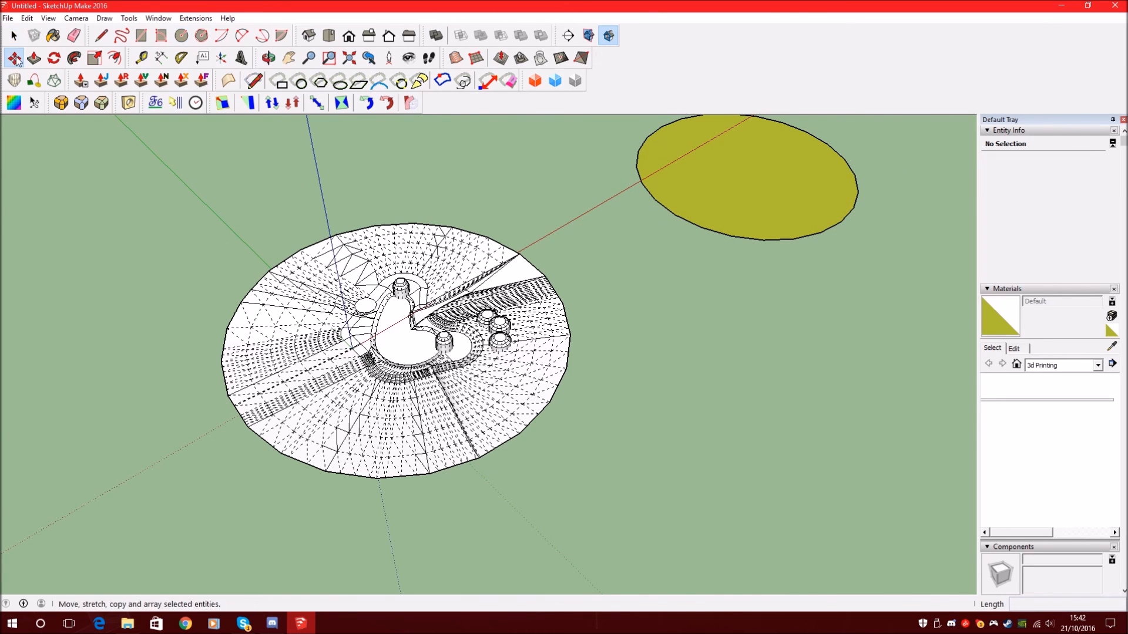
{"action": "left_click", "coordinate": [731, 175]}
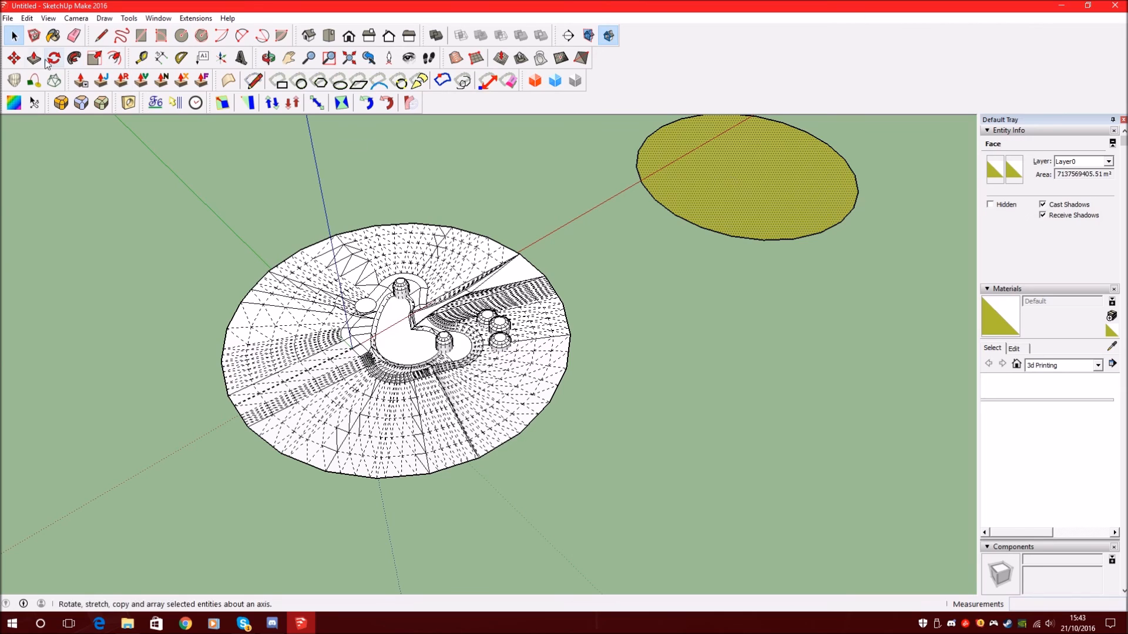
{"action": "left_click", "coordinate": [711, 172]}
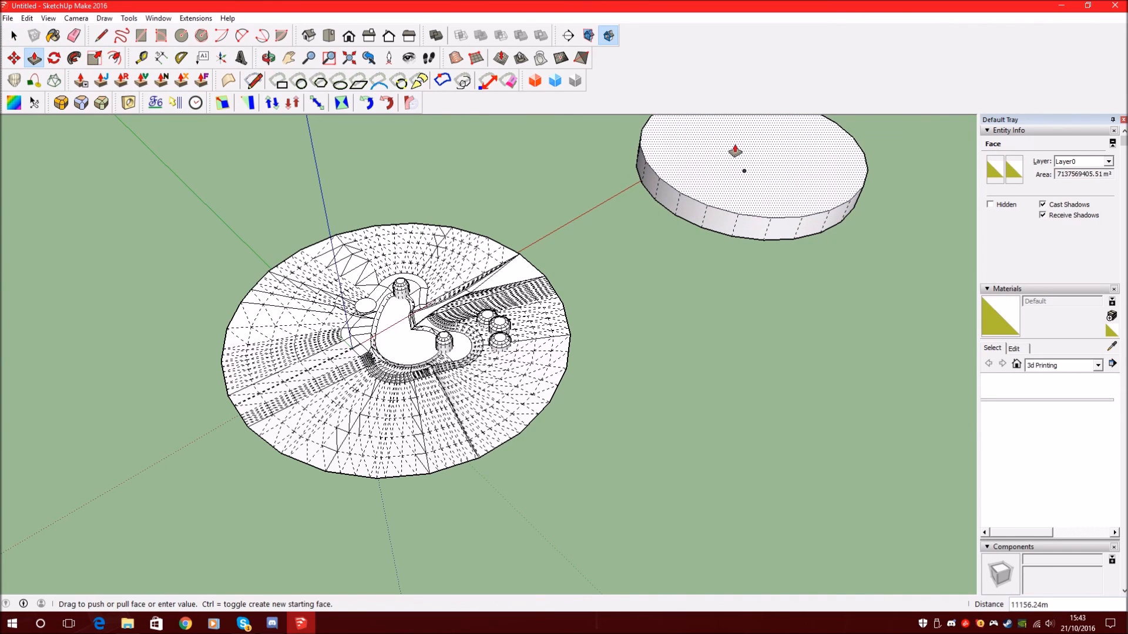
- Delete the top and bottom faces of the new cylinder, leaving only its outer wall
{"action": "left_click", "coordinate": [16, 37]}
{"action": "scroll", "coordinate": [726, 186], "scroll_direction": "up", "scroll_amount": 4}
{"action": "key", "text": "Delete"}
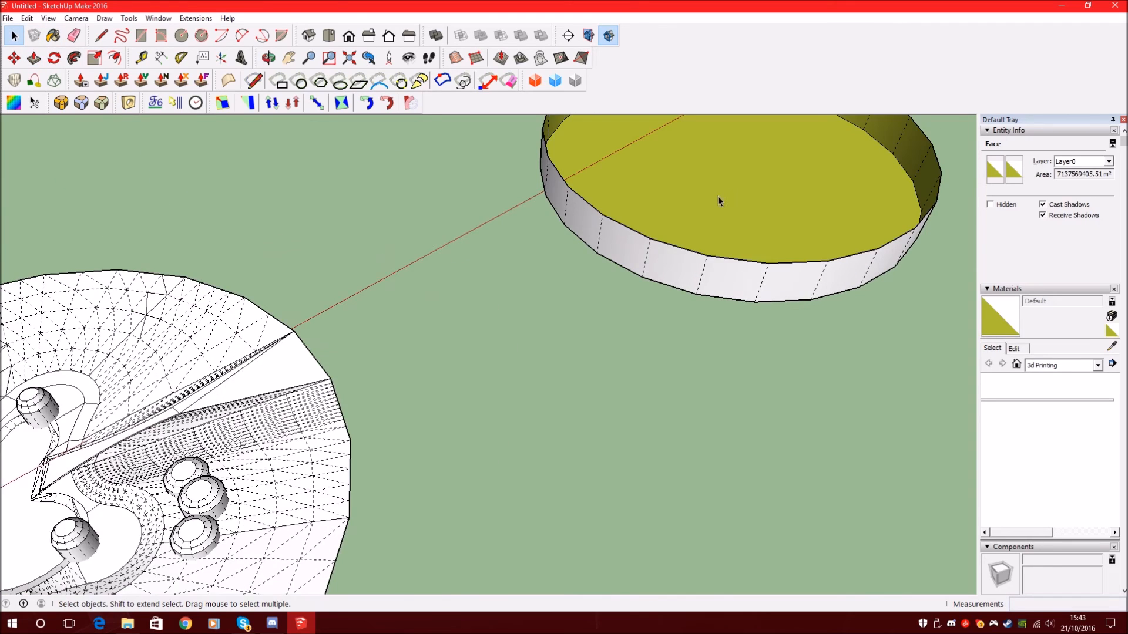
{"action": "scroll", "coordinate": [751, 176], "scroll_direction": "down", "scroll_amount": 3}
{"action": "left_click", "coordinate": [695, 204]}
{"action": "key", "text": "Delete"}
- Select the whole ring wall and reverse its faces
{"action": "left_click_drag", "start_coordinate": [496, 114], "coordinate": [496, 115]}
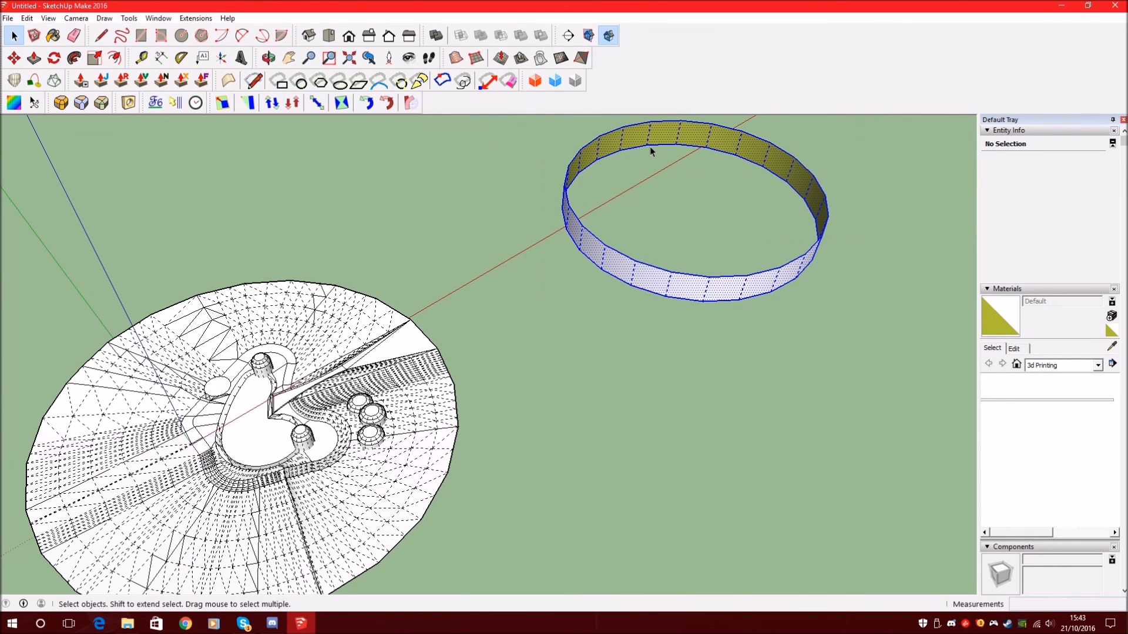
{"action": "right_click", "coordinate": [650, 141]}
{"action": "left_click", "coordinate": [712, 267]}
{"action": "left_click", "coordinate": [714, 268]}
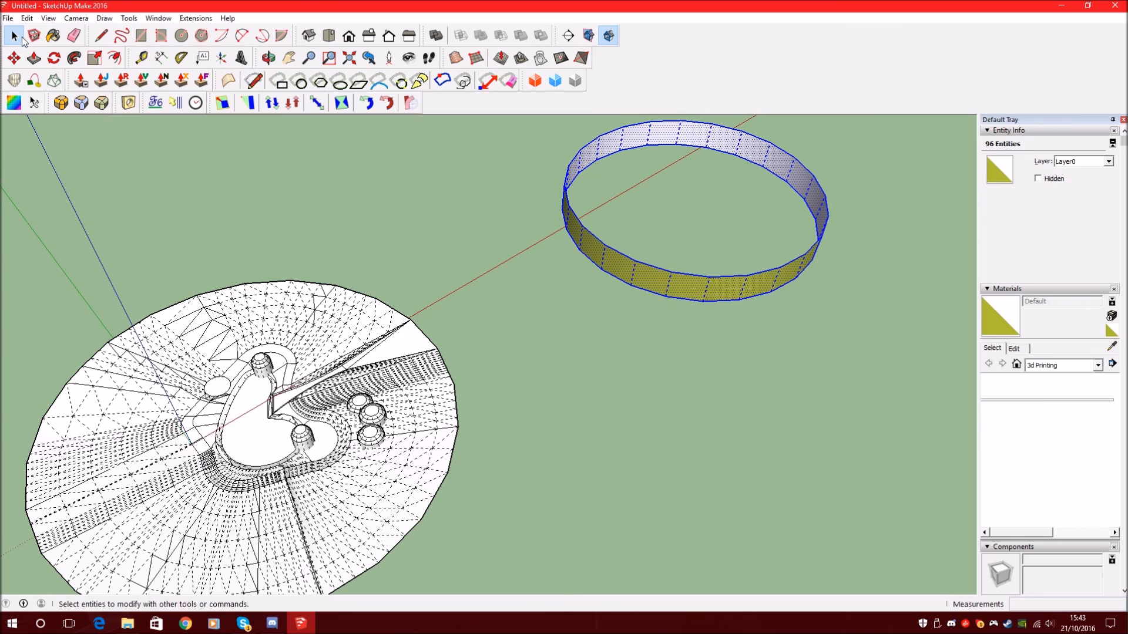
- Move the ring wall onto the terrain, centred around the track and mountains
{"action": "middle_click_drag", "start_coordinate": [692, 192], "coordinate": [661, 241]}
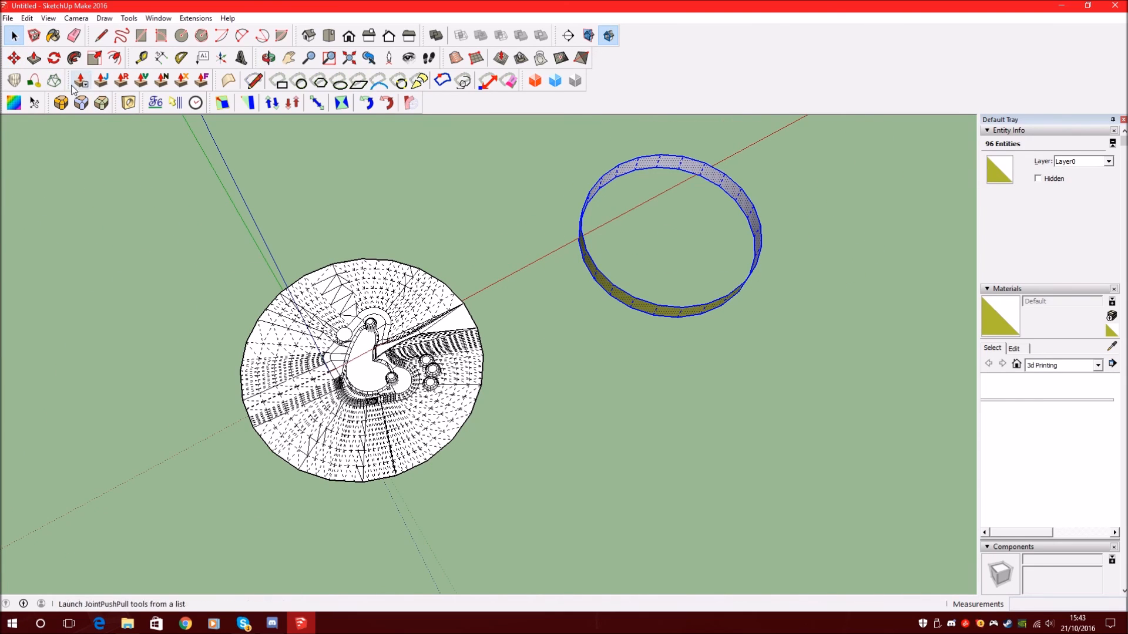
{"action": "left_click", "coordinate": [14, 58]}
{"action": "left_click", "coordinate": [665, 233]}
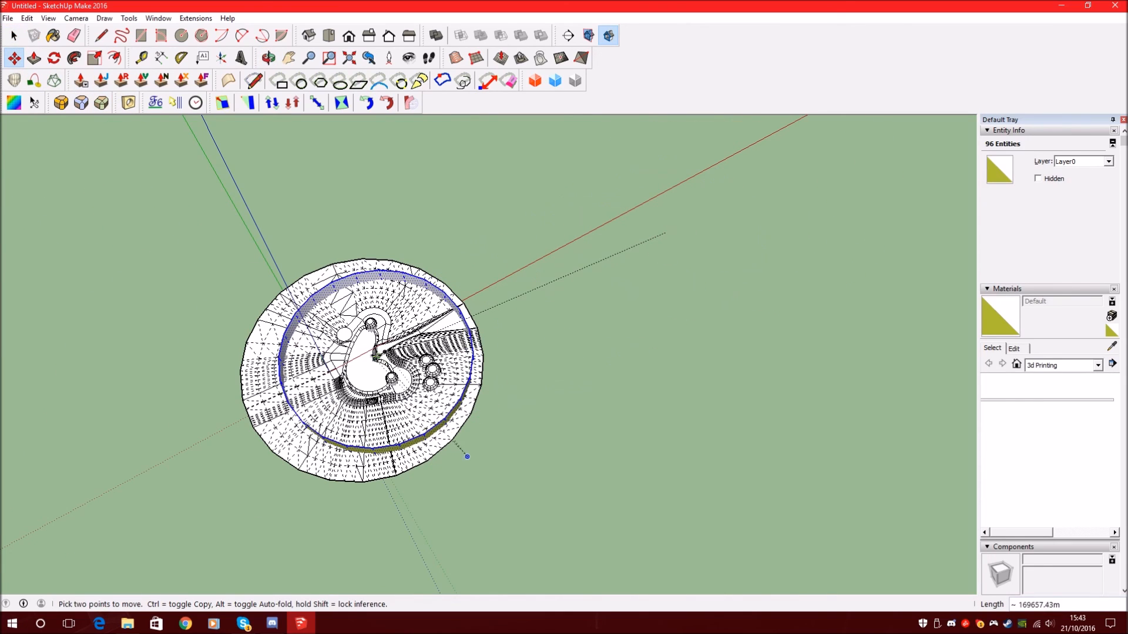
{"action": "left_click", "coordinate": [369, 360]}
- Scale the height of the ring wall around the track along the blue axis
{"action": "scroll", "coordinate": [350, 349], "scroll_direction": "up", "scroll_amount": 4}
{"action": "middle_click_drag", "start_coordinate": [350, 348], "coordinate": [188, 136]}
{"action": "key", "text": "s"}
{"action": "scroll", "coordinate": [468, 299], "scroll_direction": "up", "scroll_amount": 2}
{"action": "middle_click_drag", "start_coordinate": [469, 299], "coordinate": [465, 255]}
{"action": "left_click_drag", "start_coordinate": [506, 405], "coordinate": [506, 370]}
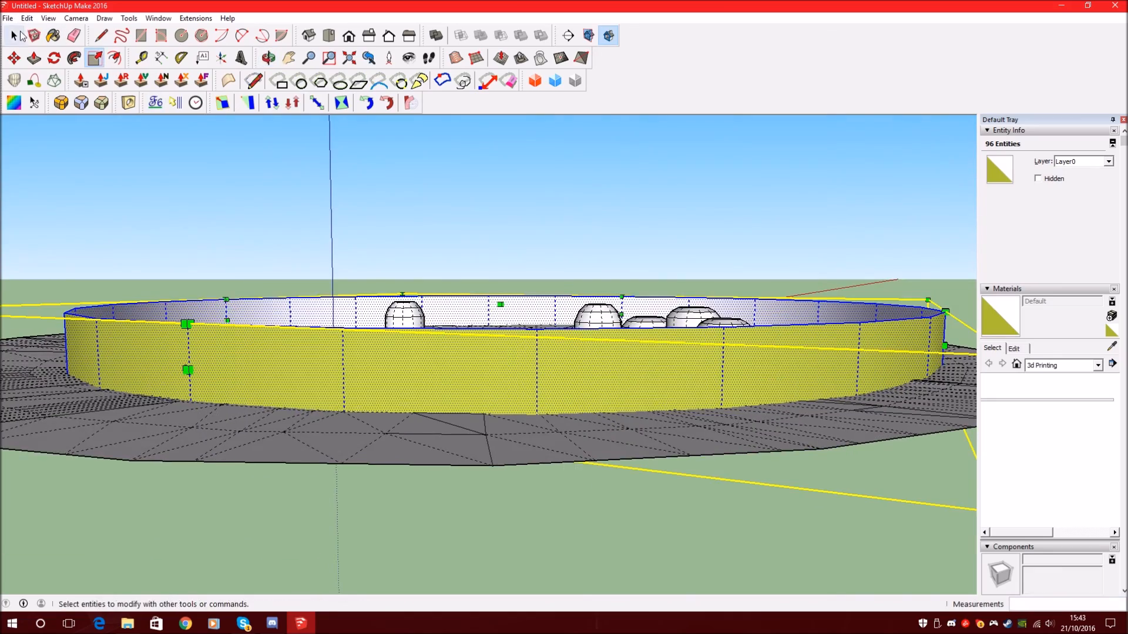
- Examine how the ring wall and mountains meet the terrain from above and below
{"action": "left_click", "coordinate": [21, 36]}
{"action": "scroll", "coordinate": [742, 280], "scroll_direction": "up", "scroll_amount": 3}
{"action": "scroll", "coordinate": [698, 391], "scroll_direction": "up", "scroll_amount": 1}
{"action": "double_click", "coordinate": [706, 395]}
{"action": "middle_click_drag", "start_coordinate": [707, 397], "coordinate": [586, 67]}
{"action": "left_click", "coordinate": [700, 306]}
{"action": "scroll", "coordinate": [680, 278], "scroll_direction": "down", "scroll_amount": 2}
{"action": "scroll", "coordinate": [679, 278], "scroll_direction": "up", "scroll_amount": 2}
{"action": "middle_click_drag", "start_coordinate": [679, 280], "coordinate": [549, 374]}
{"action": "scroll", "coordinate": [879, 209], "scroll_direction": "down", "scroll_amount": 3}
{"action": "scroll", "coordinate": [594, 258], "scroll_direction": "up", "scroll_amount": 4}
- Open a mountain component for editing and delete its flat bottom face beneath the terrain
{"action": "double_click", "coordinate": [565, 275]}
{"action": "scroll", "coordinate": [564, 276], "scroll_direction": "up", "scroll_amount": 3}
{"action": "middle_click_drag", "start_coordinate": [563, 279], "coordinate": [578, 117]}
{"action": "middle_click_drag", "start_coordinate": [579, 345], "coordinate": [540, 201]}
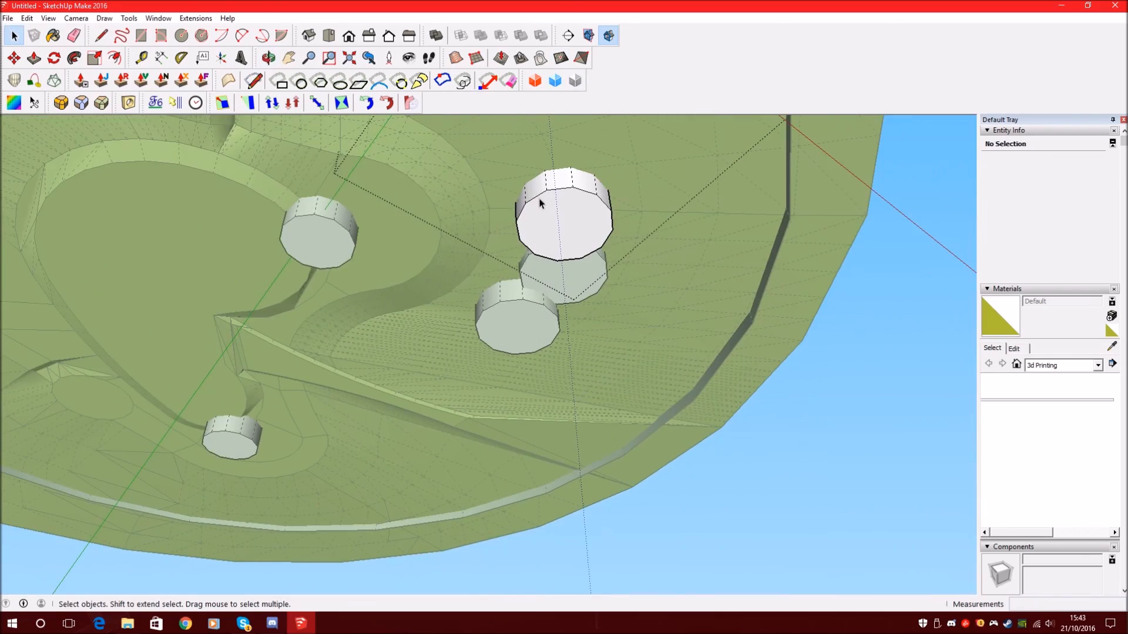
{"action": "scroll", "coordinate": [550, 225], "scroll_direction": "down", "scroll_amount": 3}
{"action": "scroll", "coordinate": [529, 235], "scroll_direction": "up", "scroll_amount": 5}
{"action": "middle_click_drag", "start_coordinate": [516, 245], "coordinate": [580, 178]}
{"action": "scroll", "coordinate": [743, 152], "scroll_direction": "down", "scroll_amount": 8}
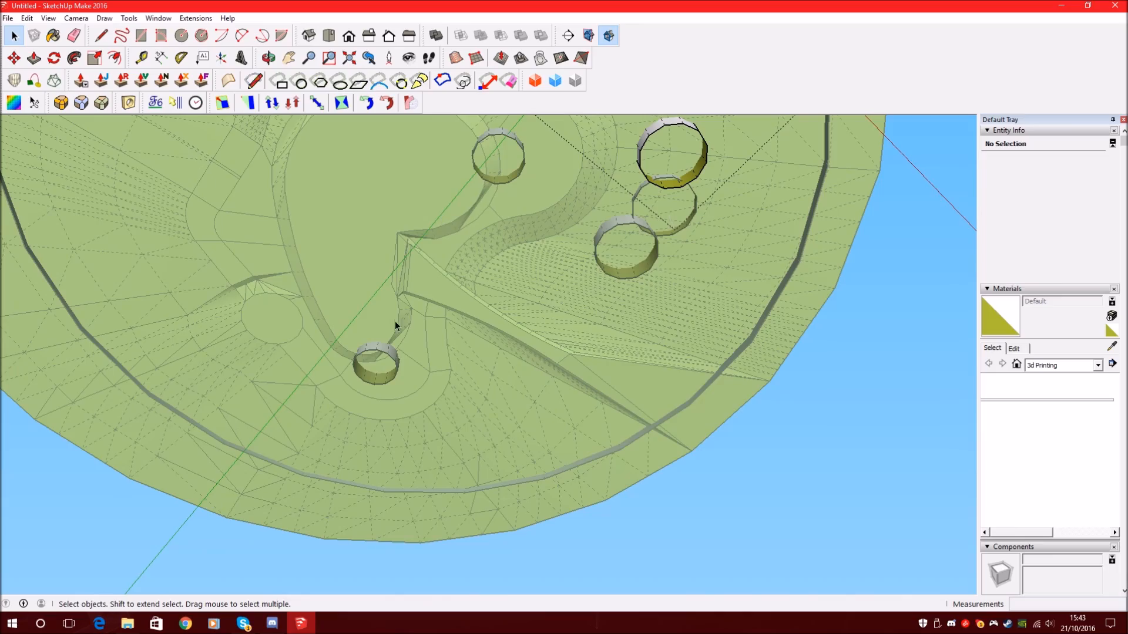
- Close the component and examine the walled terrain, track and mountains from several sides
{"action": "middle_click_drag", "start_coordinate": [839, 404], "coordinate": [623, 375]}
{"action": "scroll", "coordinate": [439, 253], "scroll_direction": "up", "scroll_amount": 6}
{"action": "middle_click_drag", "start_coordinate": [464, 253], "coordinate": [523, 283]}
{"action": "scroll", "coordinate": [498, 281], "scroll_direction": "down", "scroll_amount": 4}
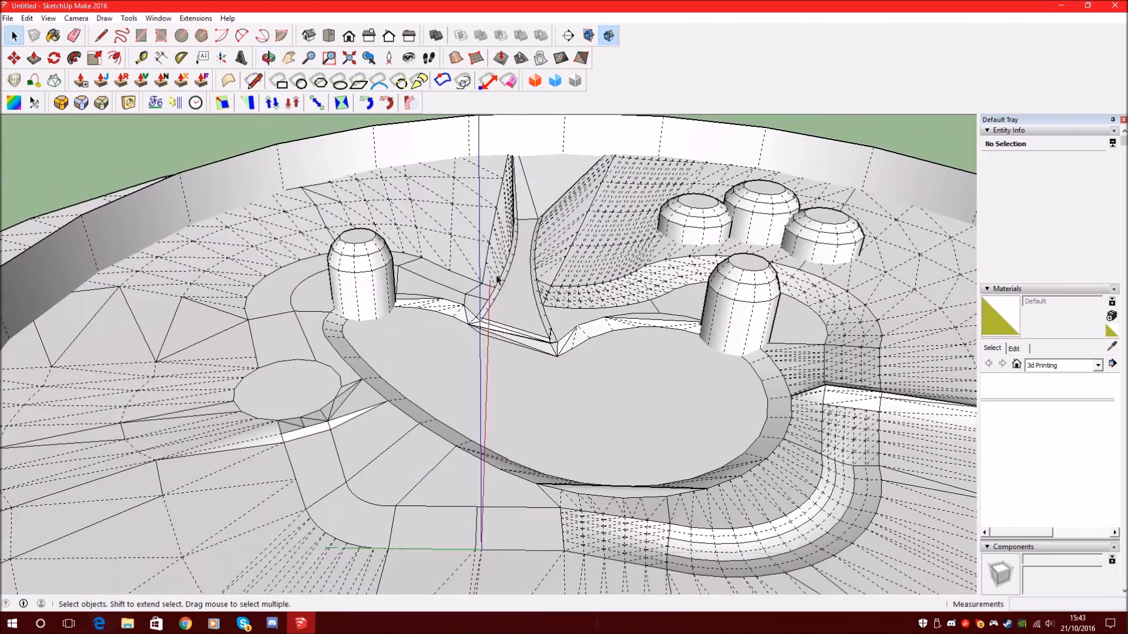
{"action": "scroll", "coordinate": [365, 262], "scroll_direction": "down", "scroll_amount": 2}
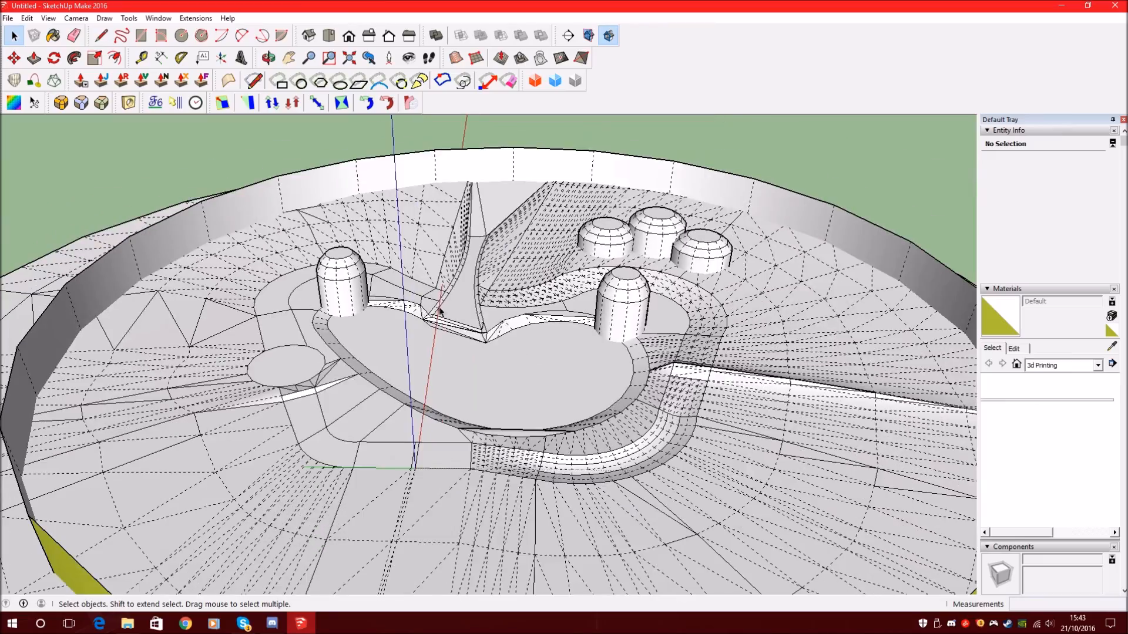
{"action": "middle_click_drag", "start_coordinate": [525, 216], "coordinate": [479, 265]}
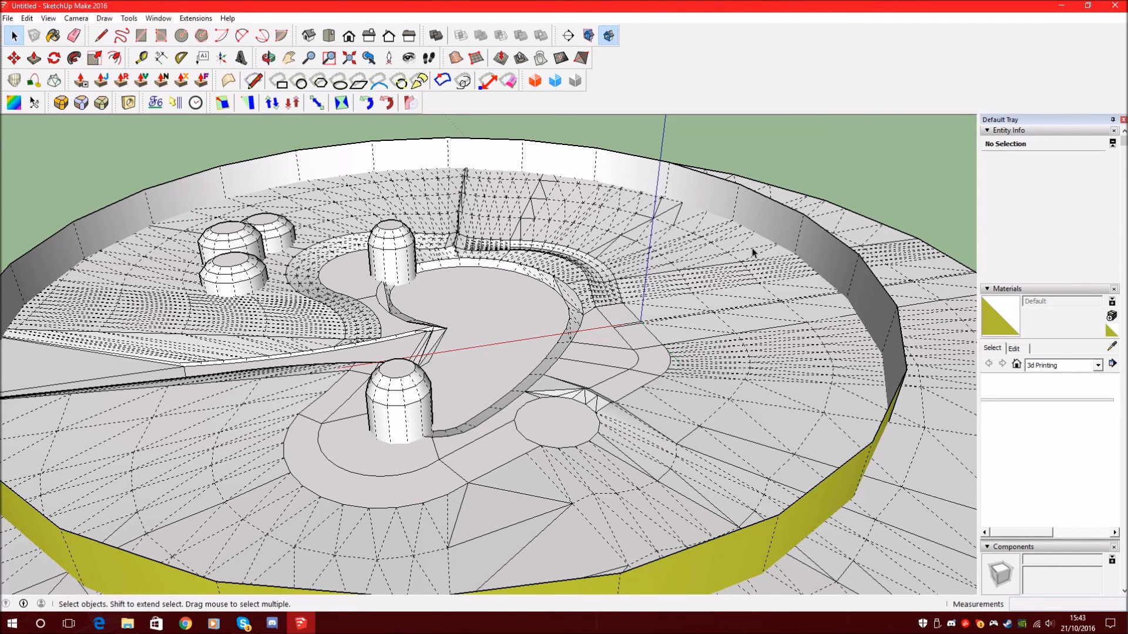